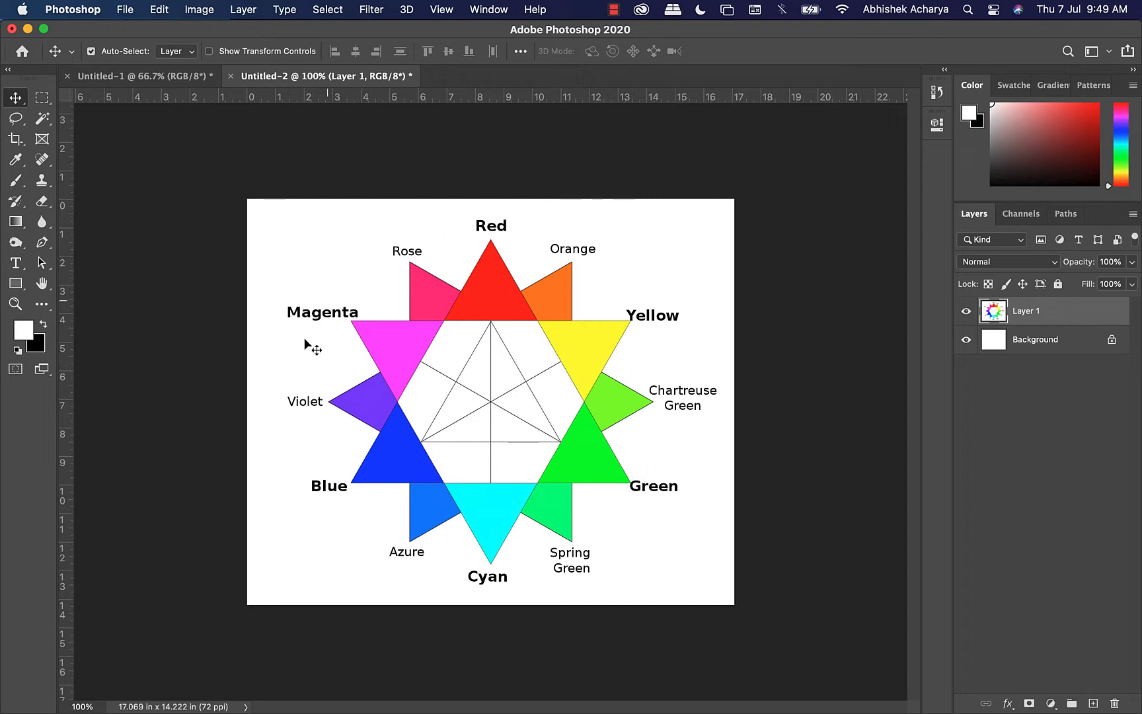
click(28, 330)
drag(666, 115, 538, 111)
click(631, 263)
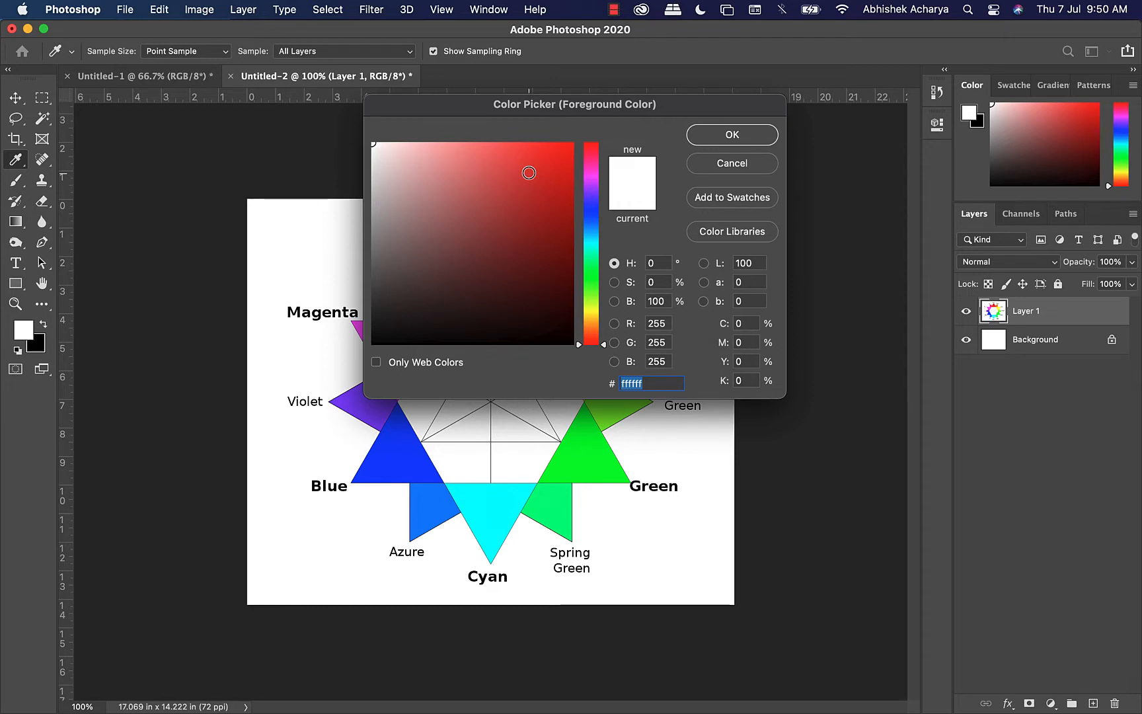
click(732, 166)
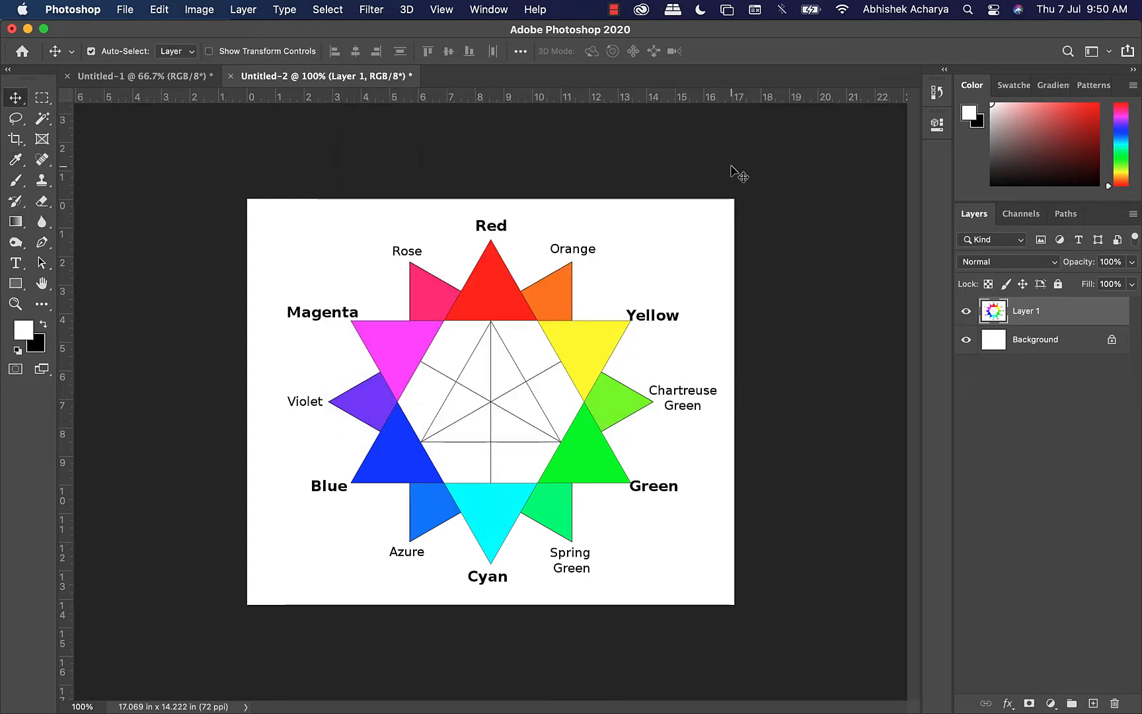
Step: Start saving the RGB Color Wheel document under a new name with the Desktop as the save location
click(191, 82)
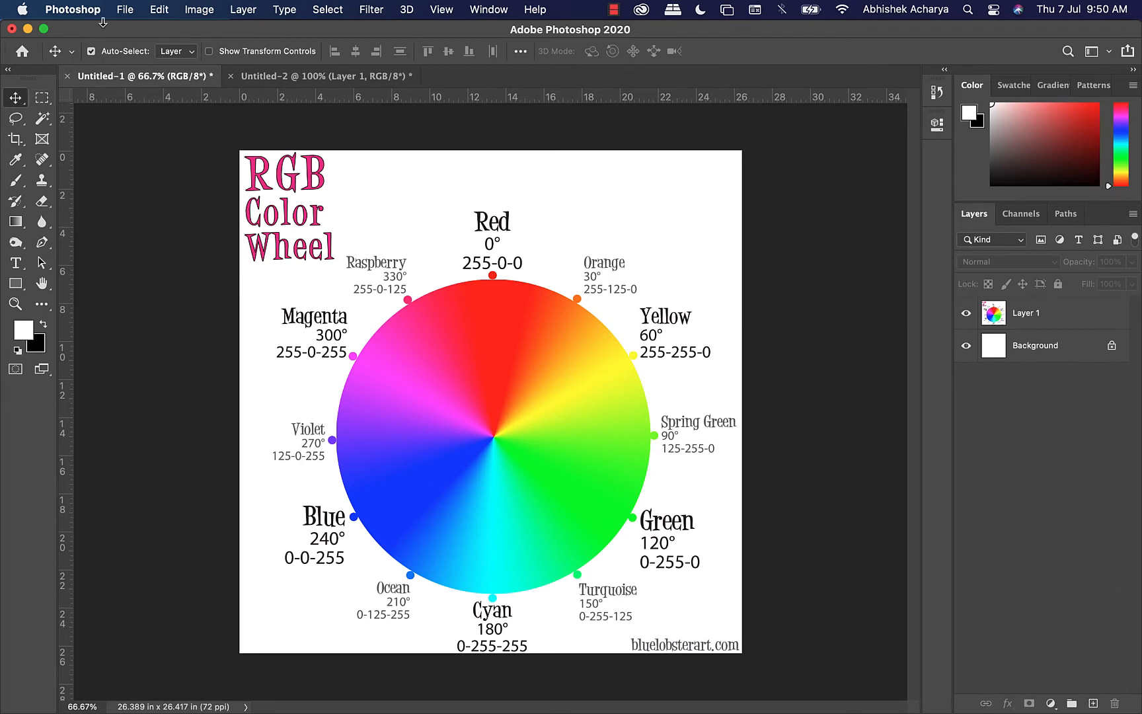
click(125, 10)
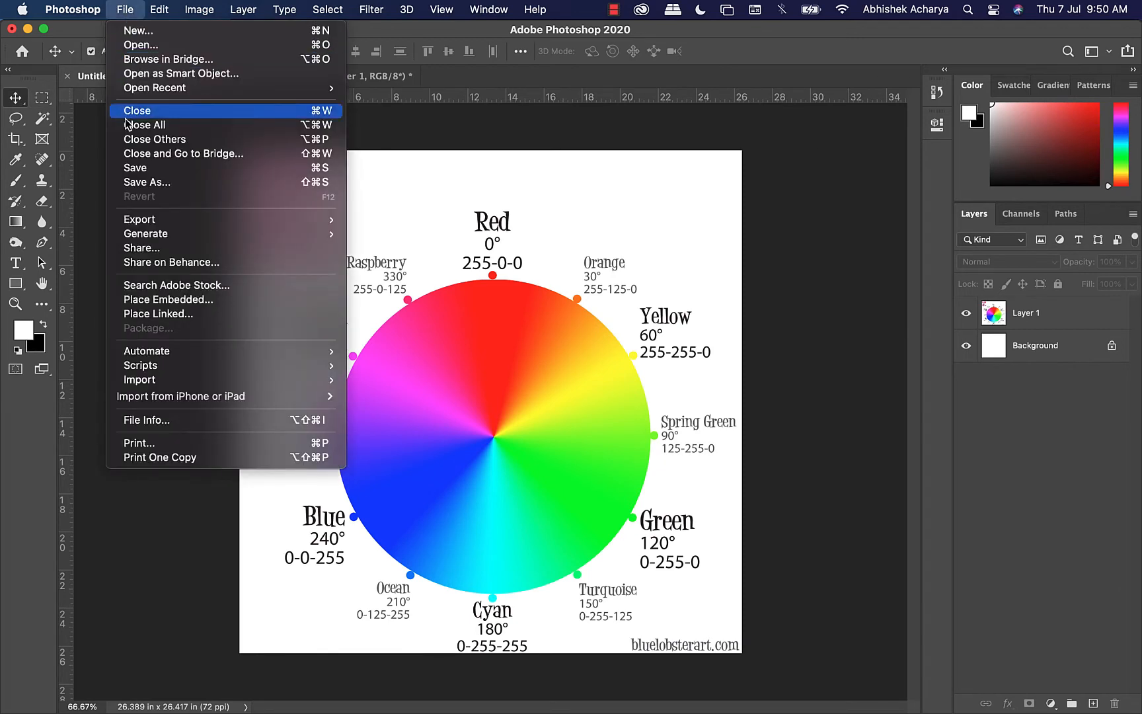
click(170, 189)
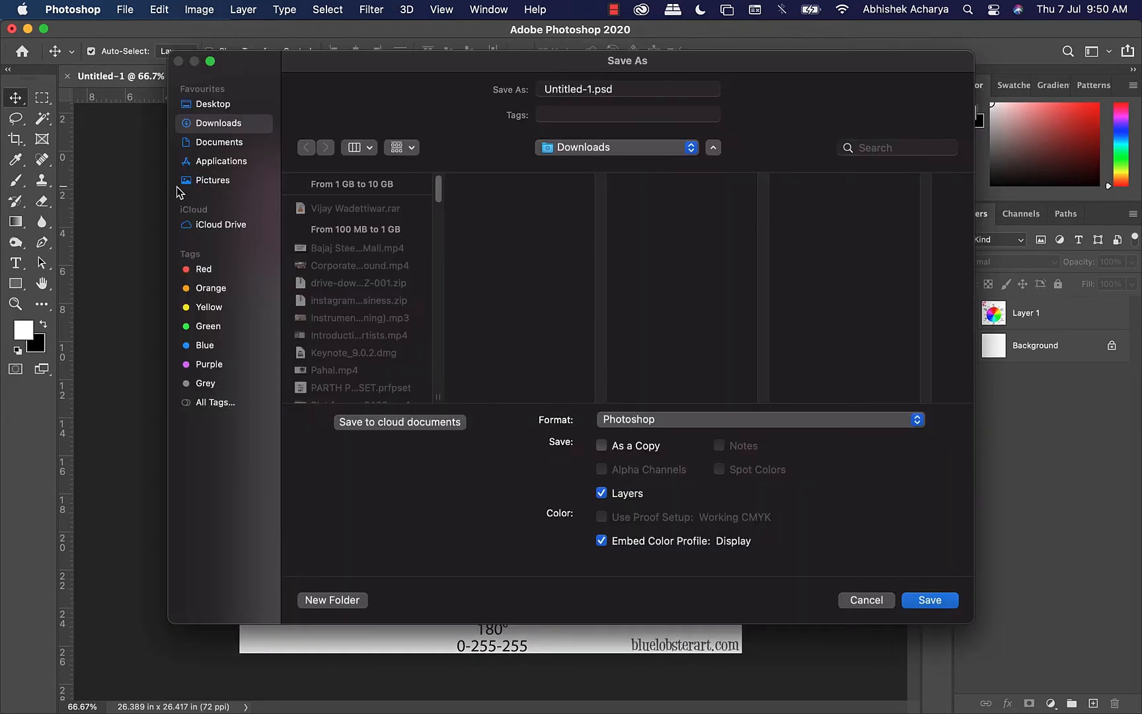
click(211, 102)
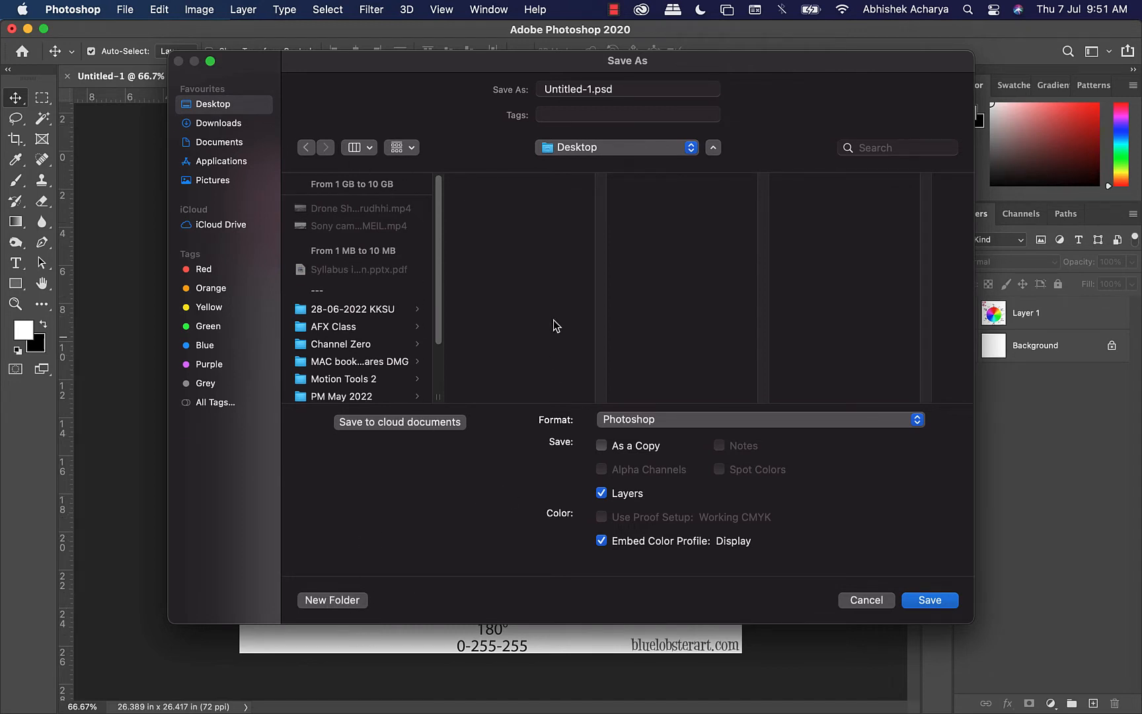
click(560, 140)
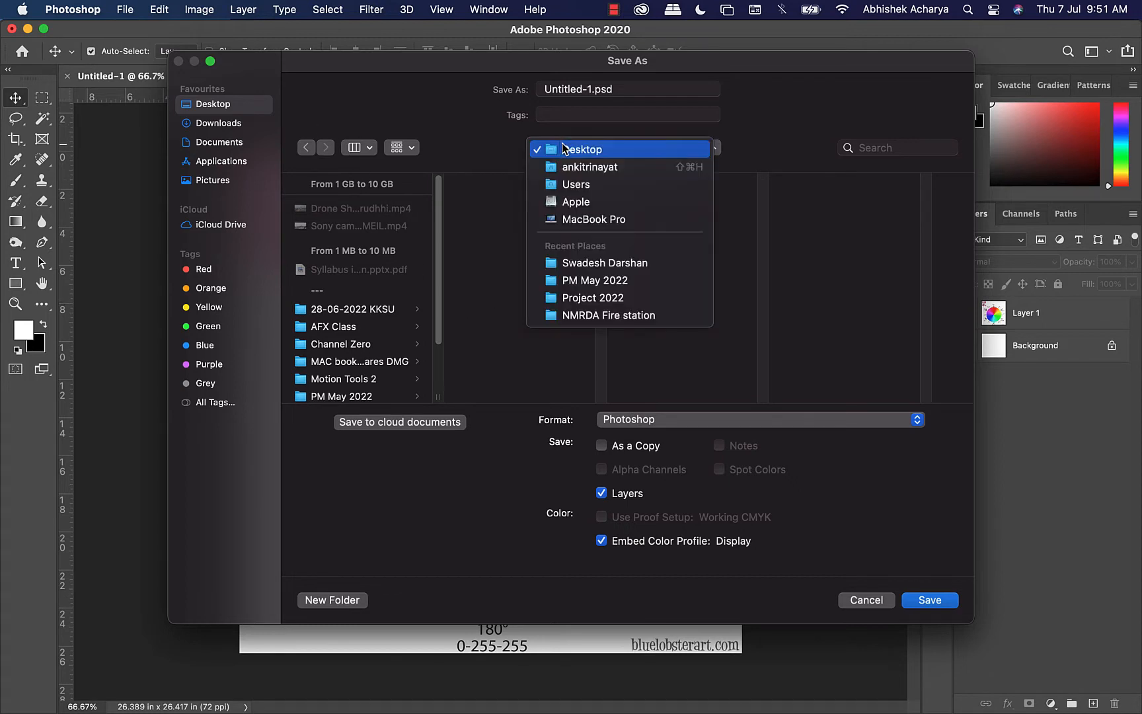
click(562, 146)
Step: Create a new folder named Internet_Images on the Desktop as the save destination
click(321, 605)
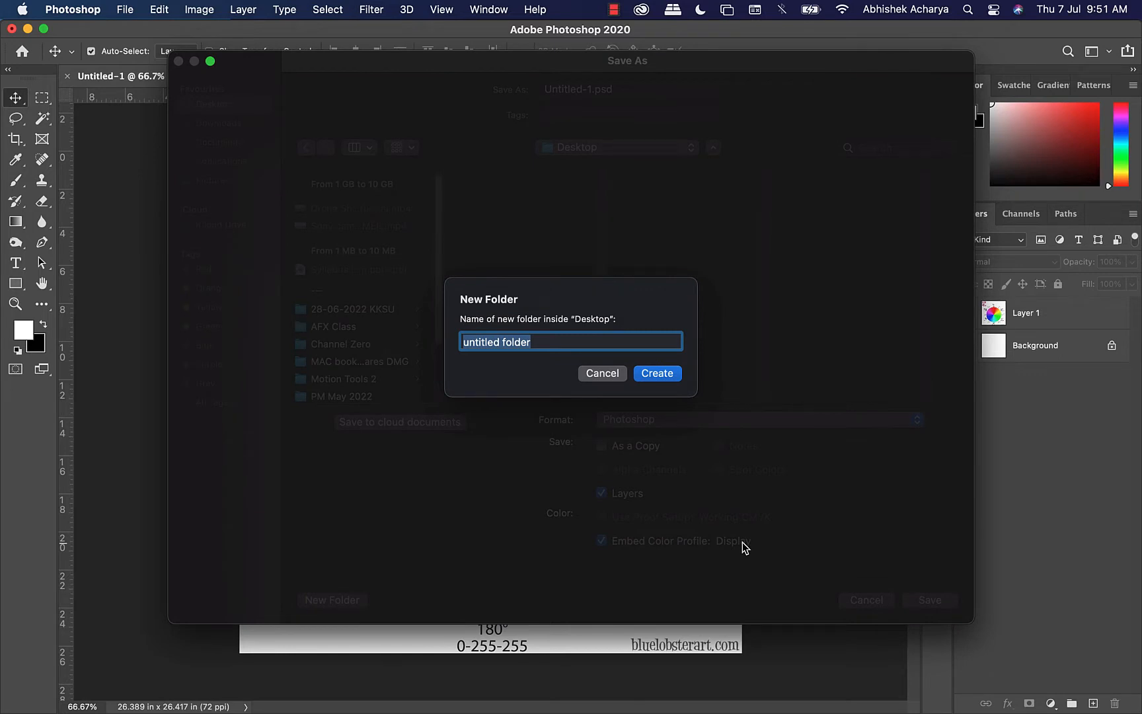
text(Intern)
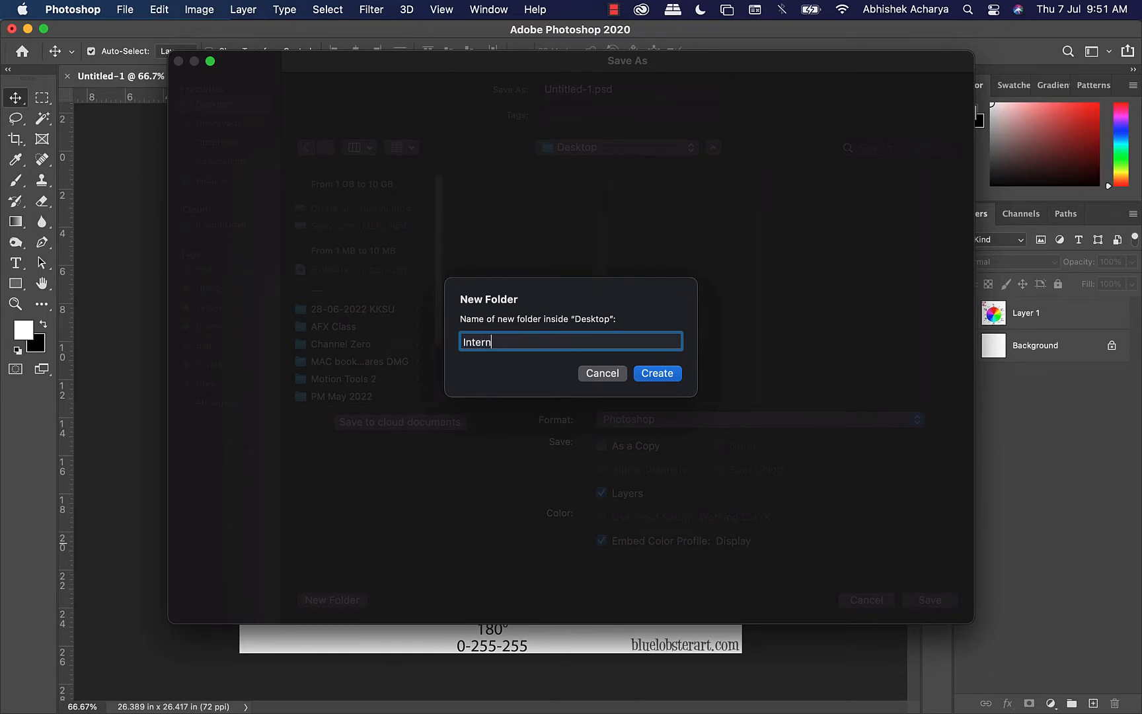
text(et imges)
key(BackSpace)
key(BackSpace)
key(BackSpace)
key(BackSpace)
key(BackSpace)
key(BackSpace)
text(_Images)
click(657, 374)
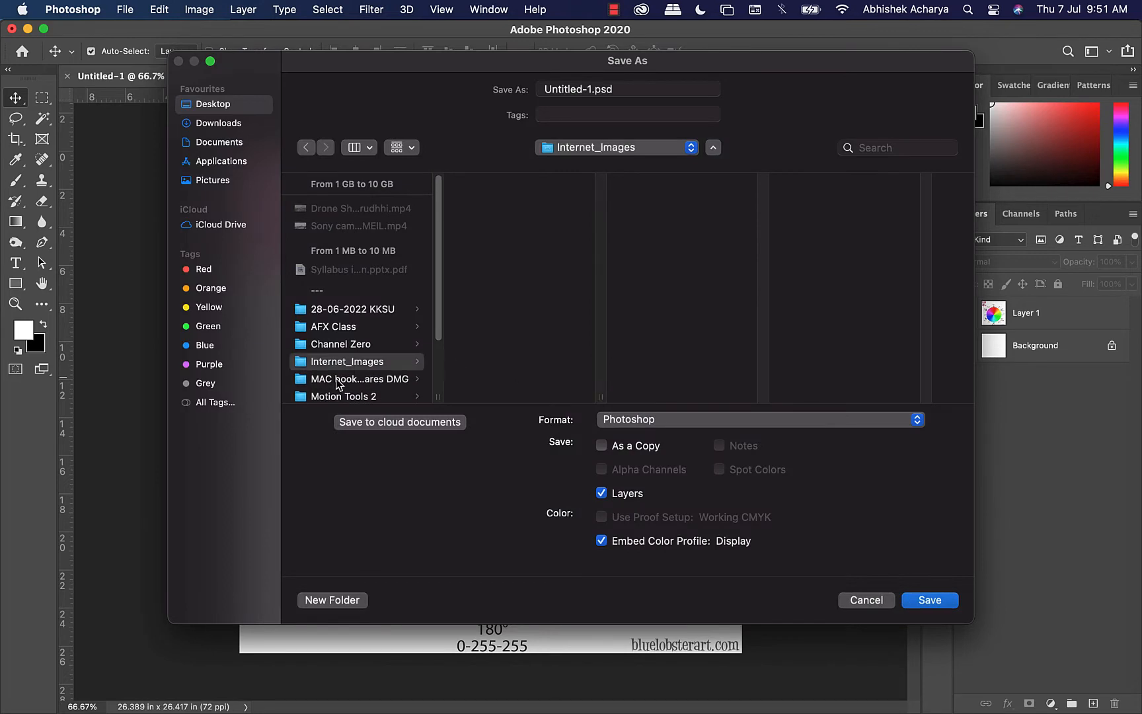
Step: Save the document in Photoshop format as Color-Wheel in the Internet_Images folder, and switch to the Untitled-2 document
click(616, 96)
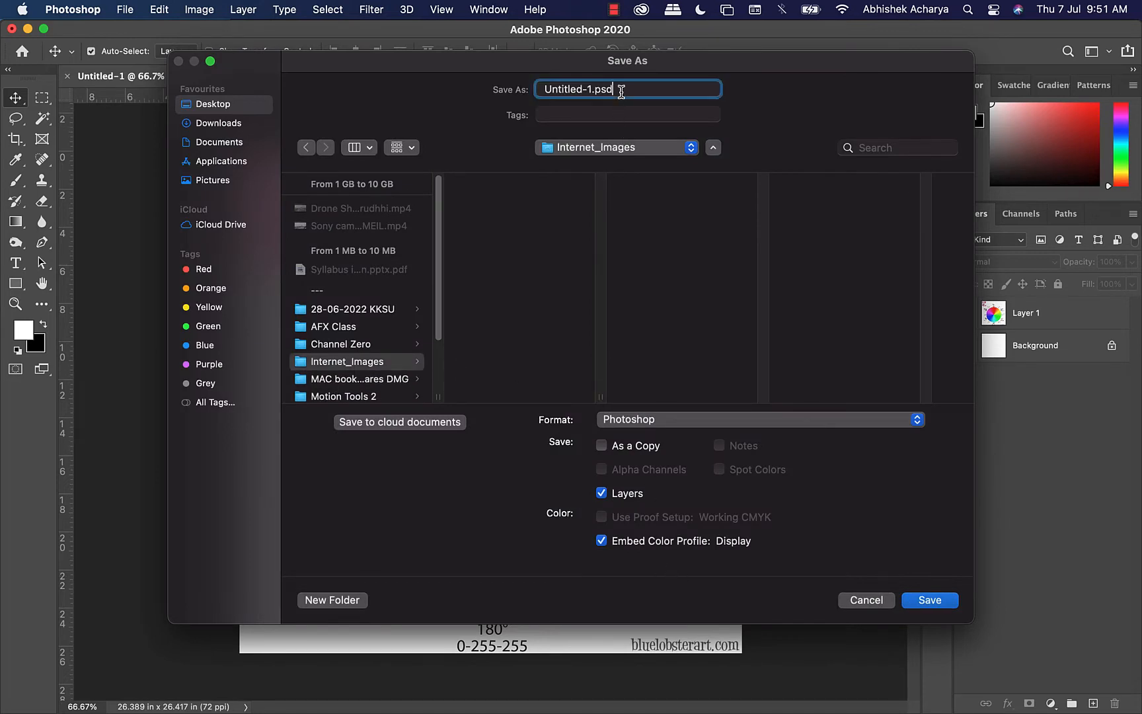
key(super+a)
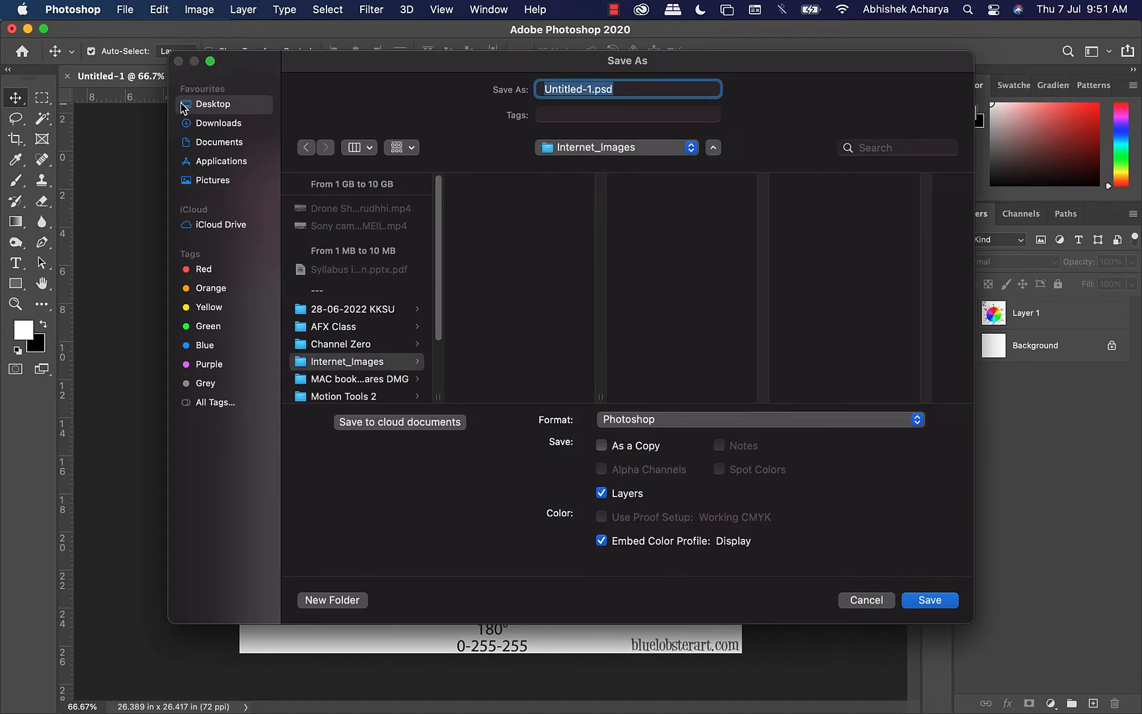
text(Color )
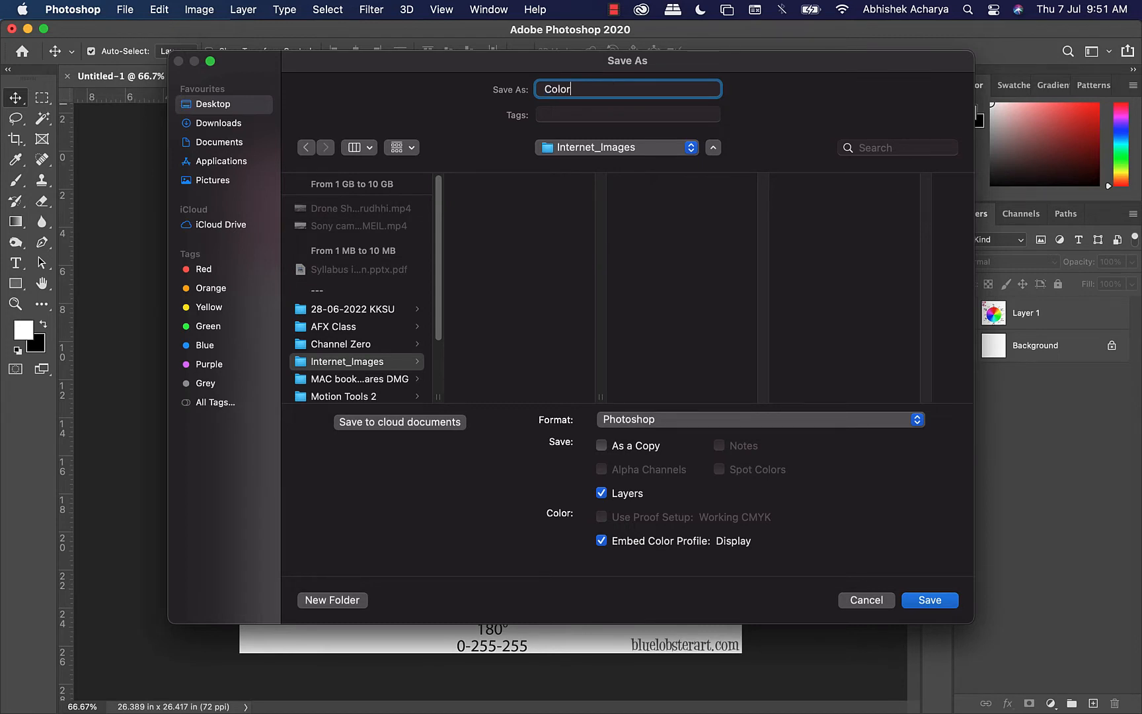
text(_)
text(W)
key(BackSpace)
key(BackSpace)
text(-Wheel)
drag(632, 92, 287, 143)
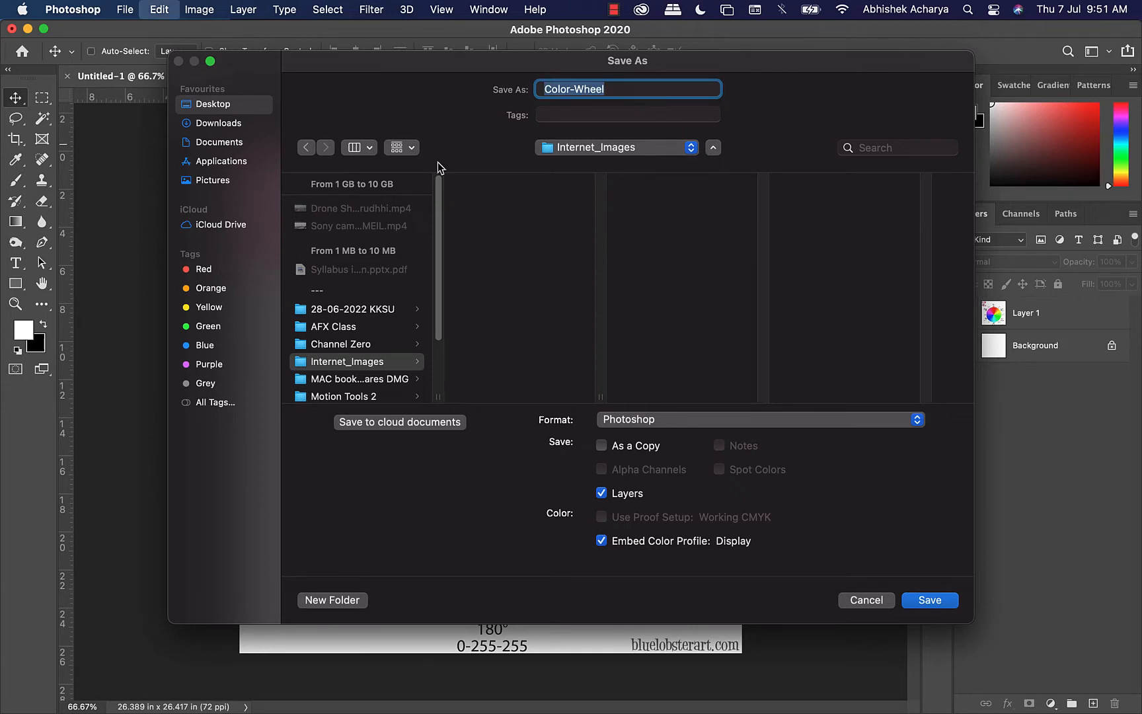
click(933, 599)
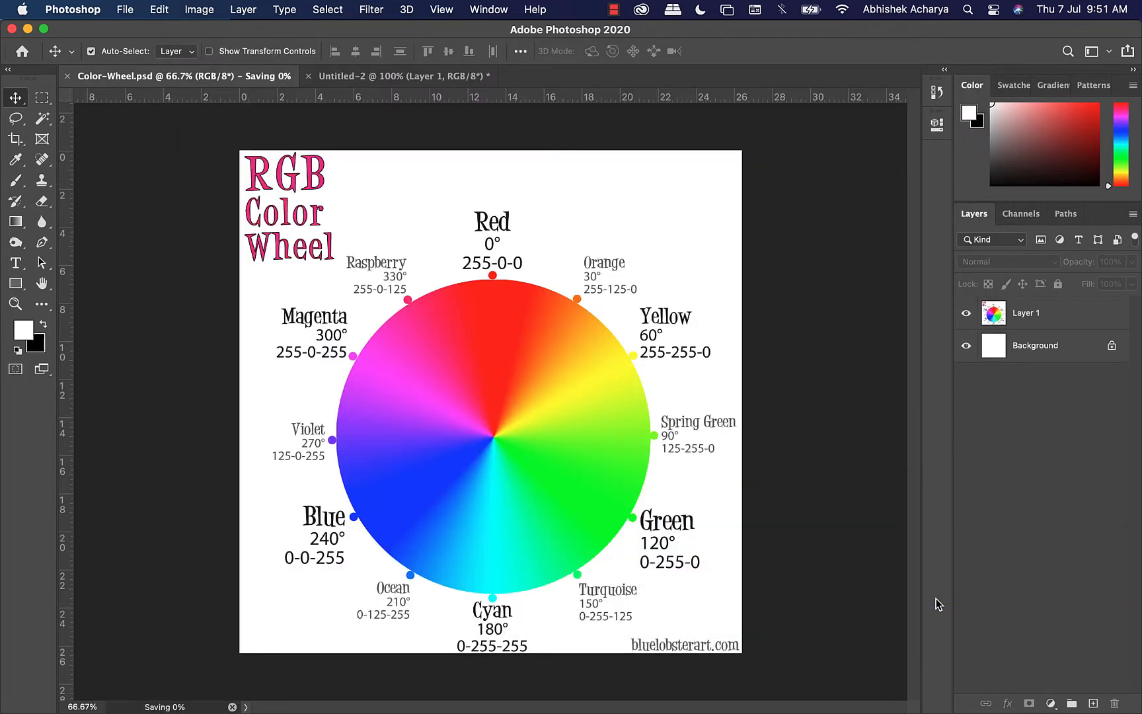
click(388, 76)
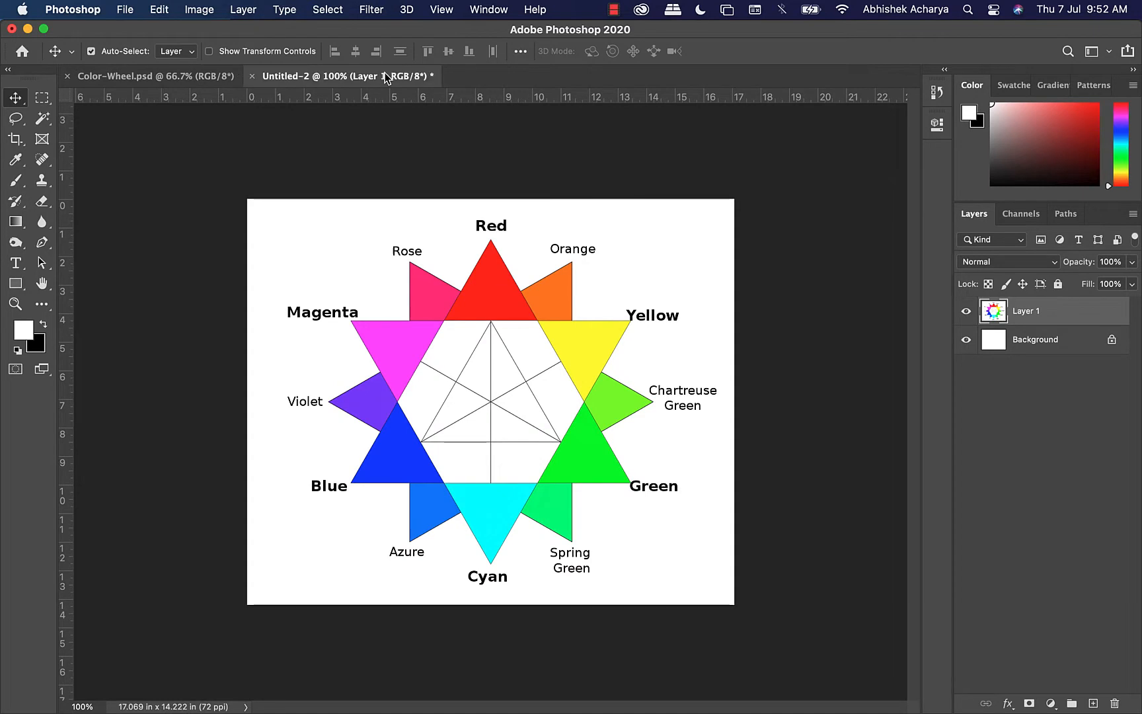
key(super+s)
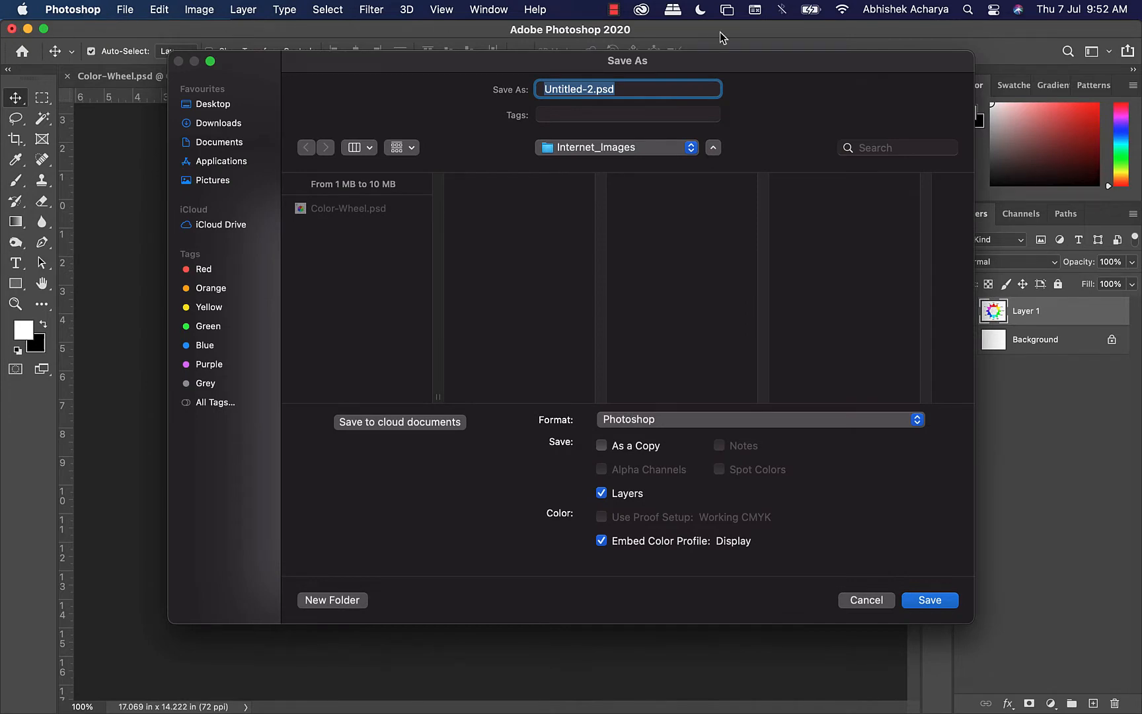
click(856, 600)
click(125, 11)
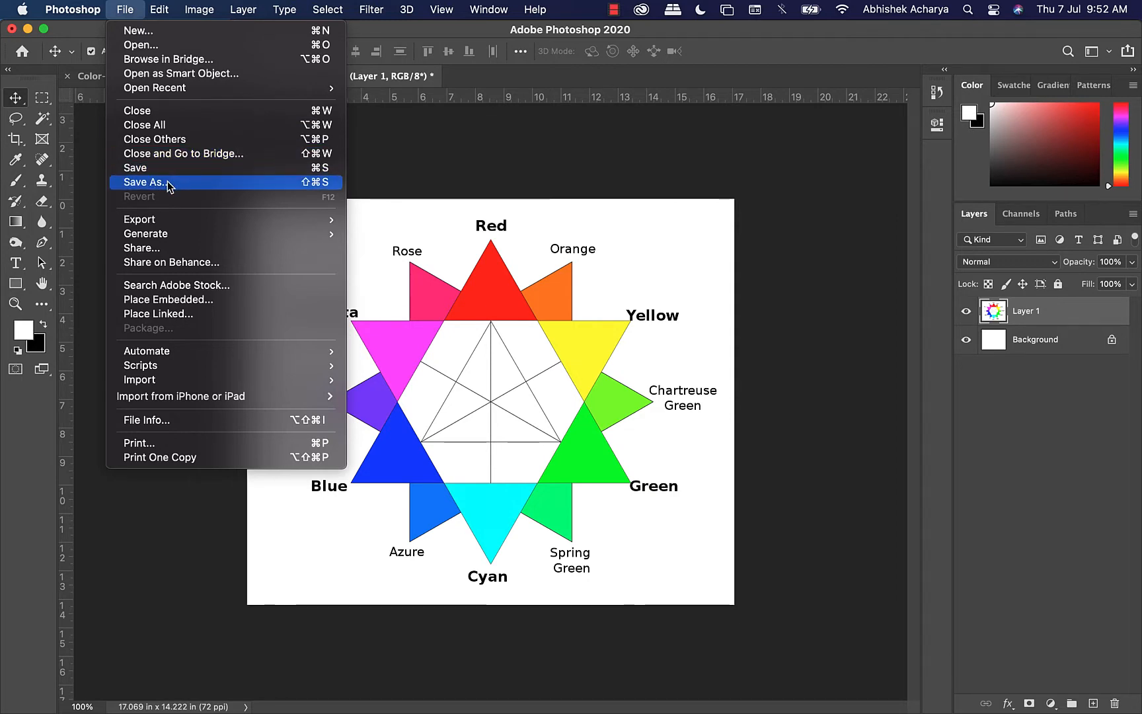
key(Escape)
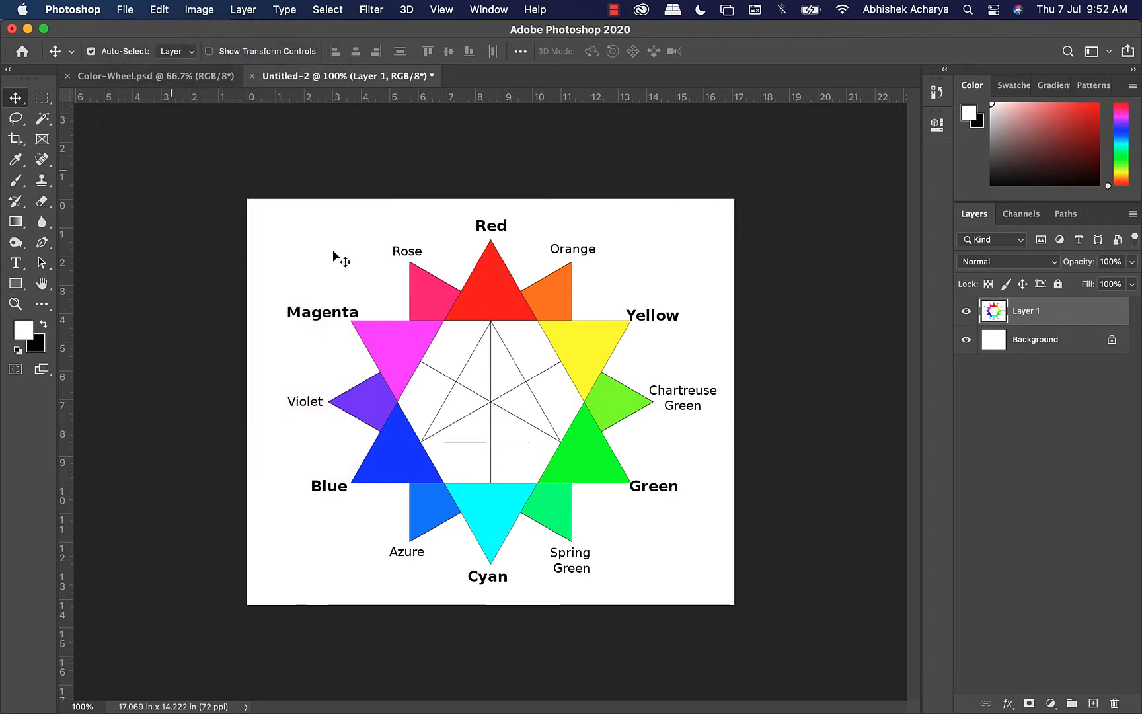
Step: Save the Untitled-2 document as Color-Wheel 2.psd in the Internet_Images folder, basing the name on the existing Color-Wheel.psd
key(super+shift+s)
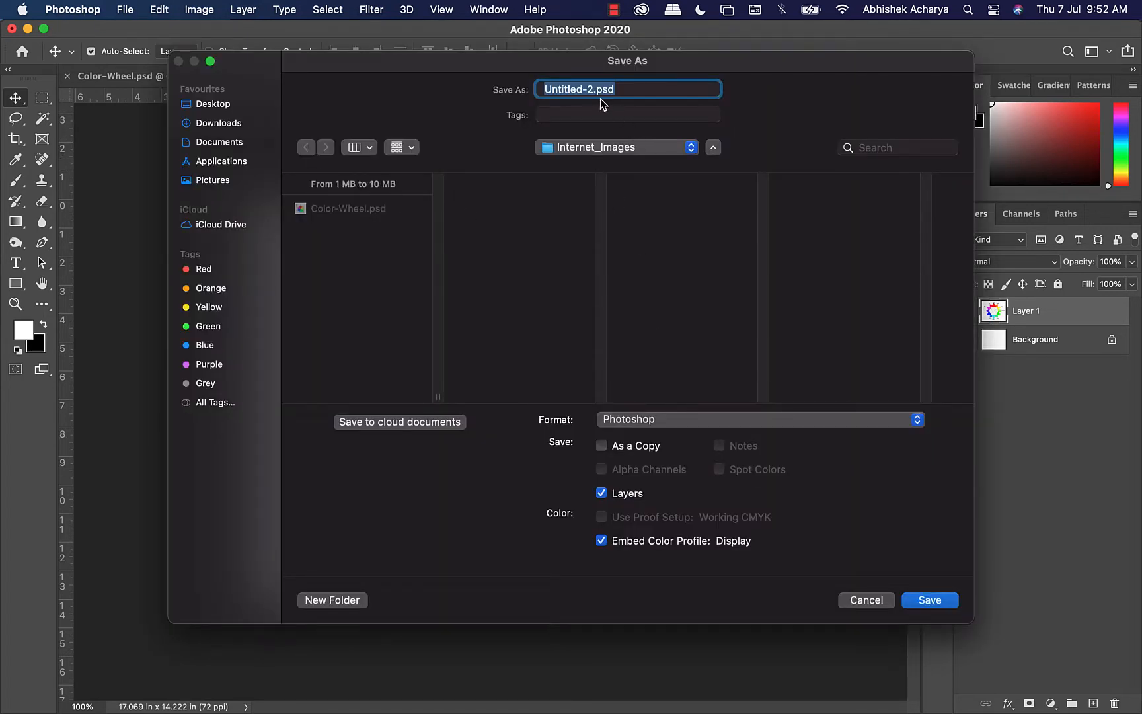
click(334, 206)
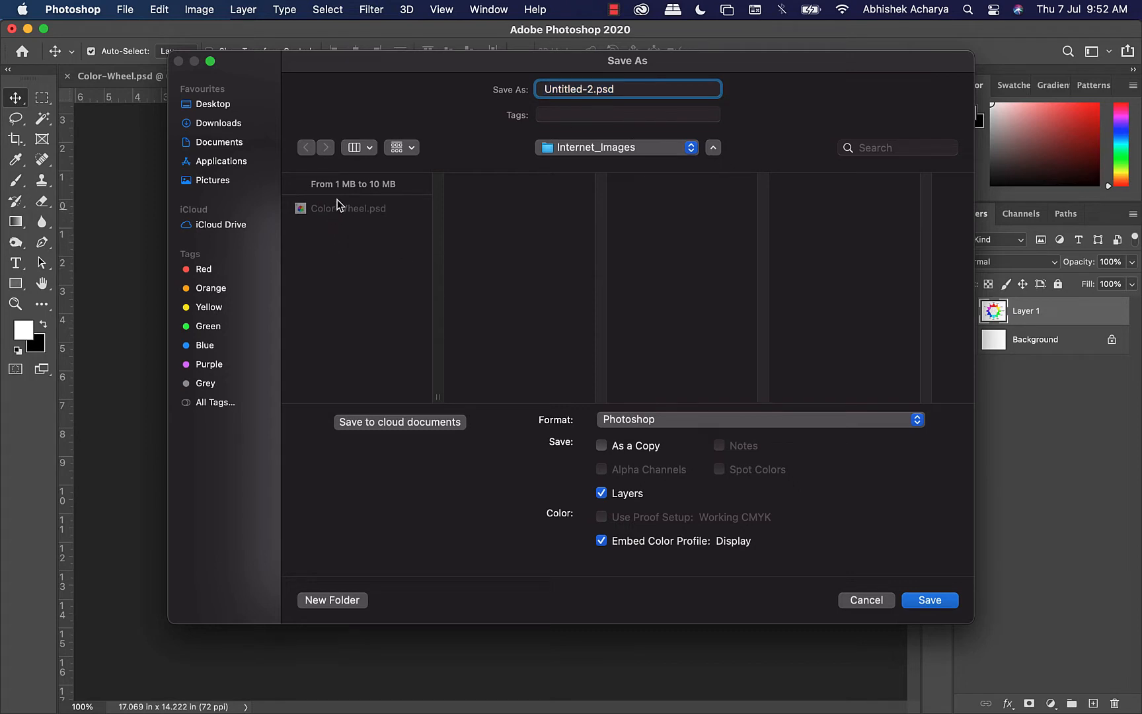
click(334, 209)
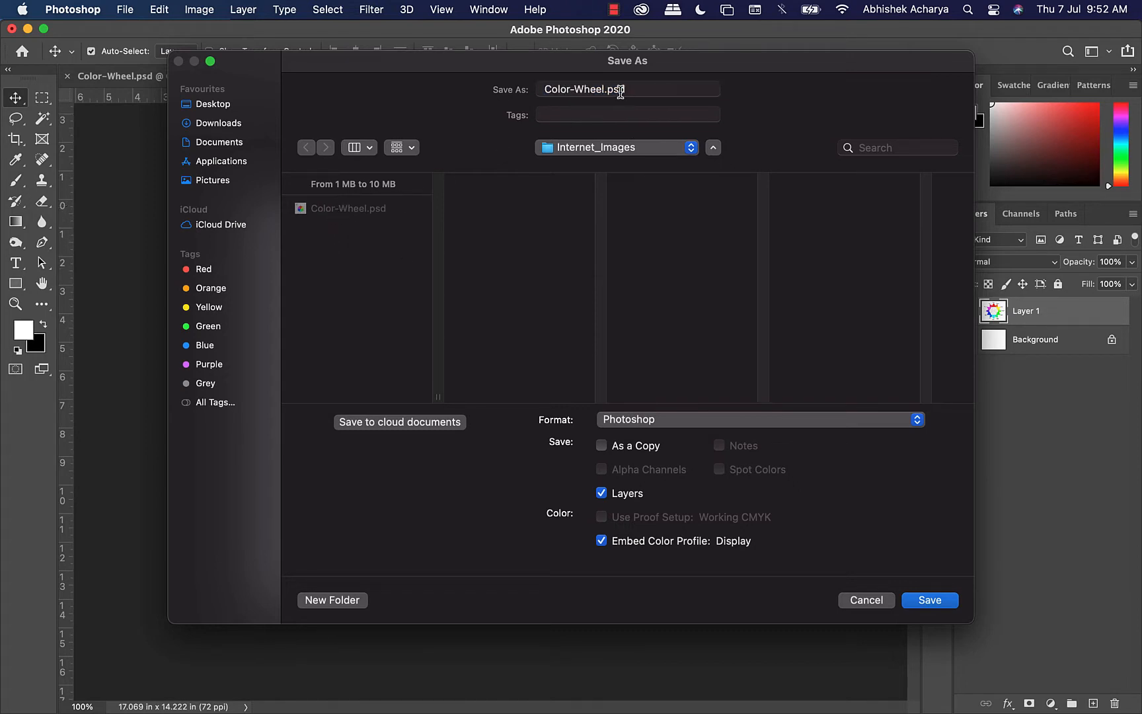
click(606, 89)
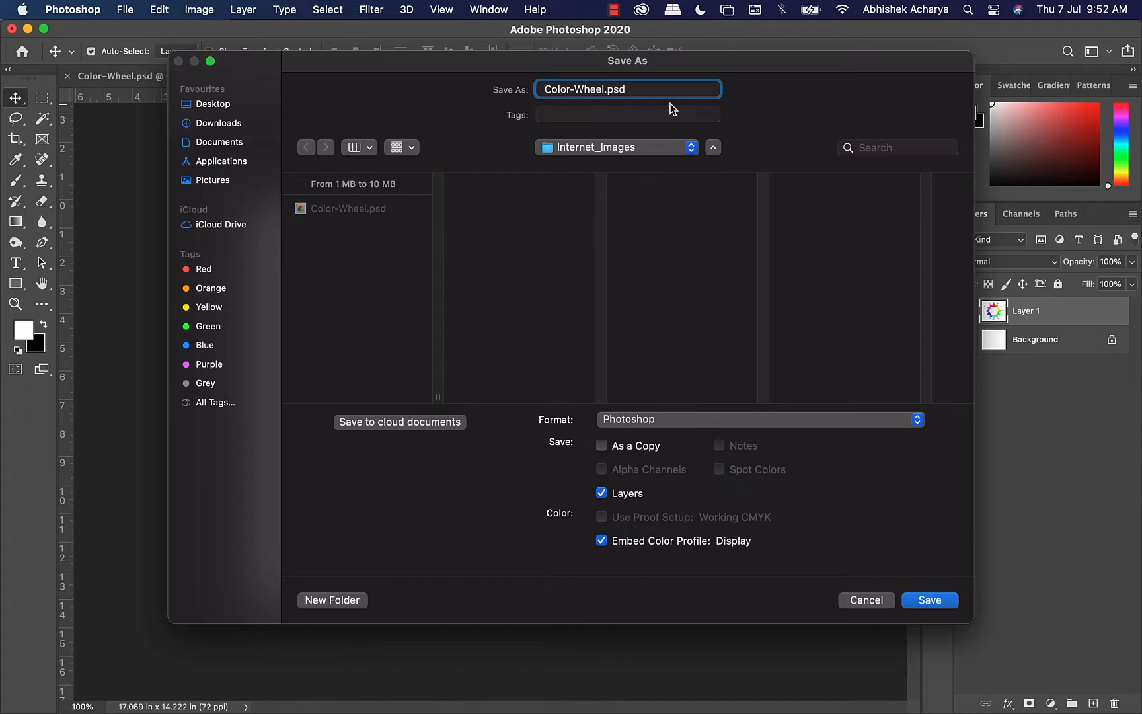
text(2)
click(931, 601)
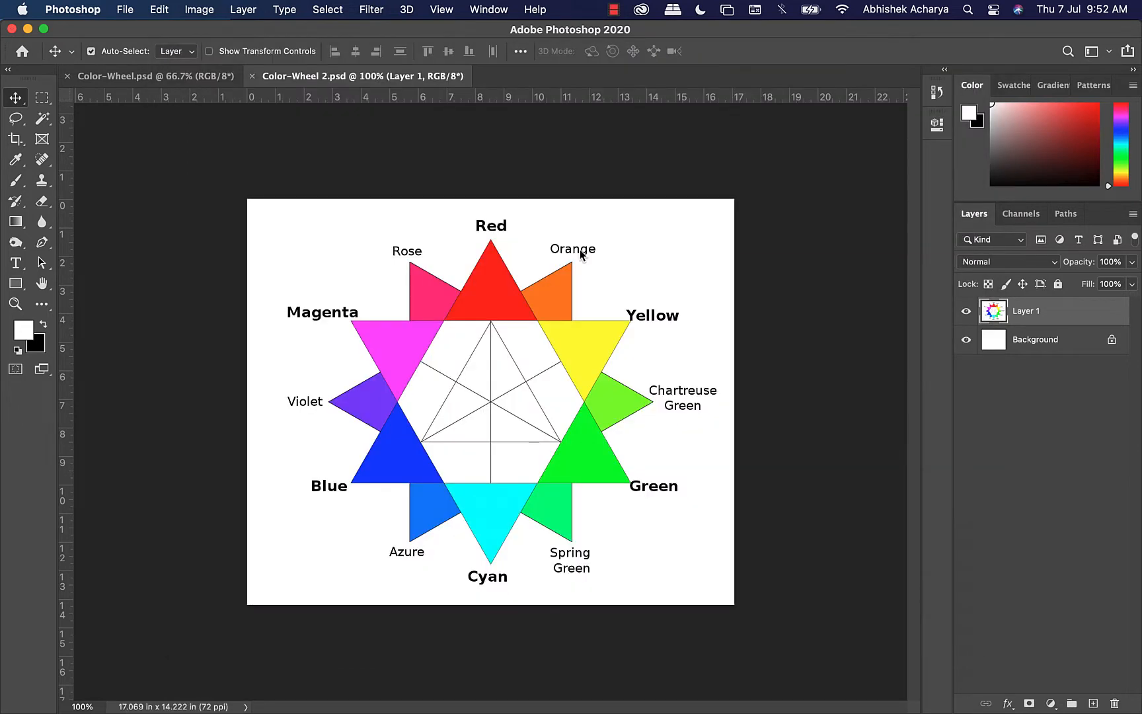
Step: Close both color wheel documents, starting with Color-Wheel.psd
click(213, 78)
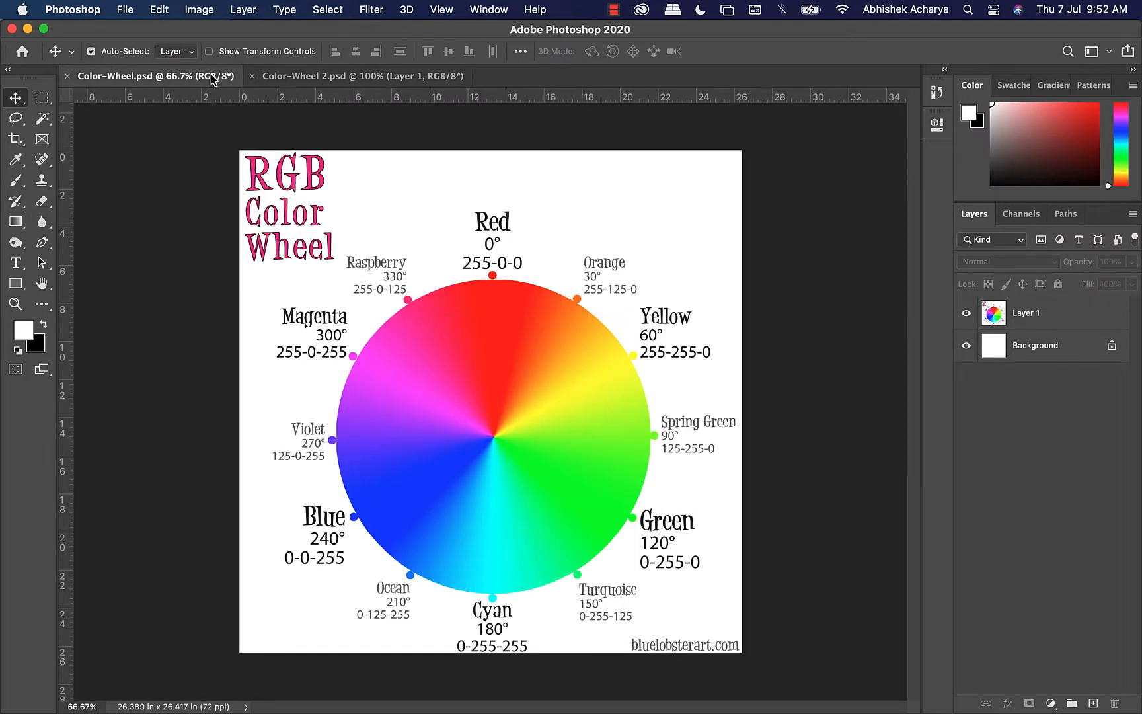
click(67, 77)
click(69, 77)
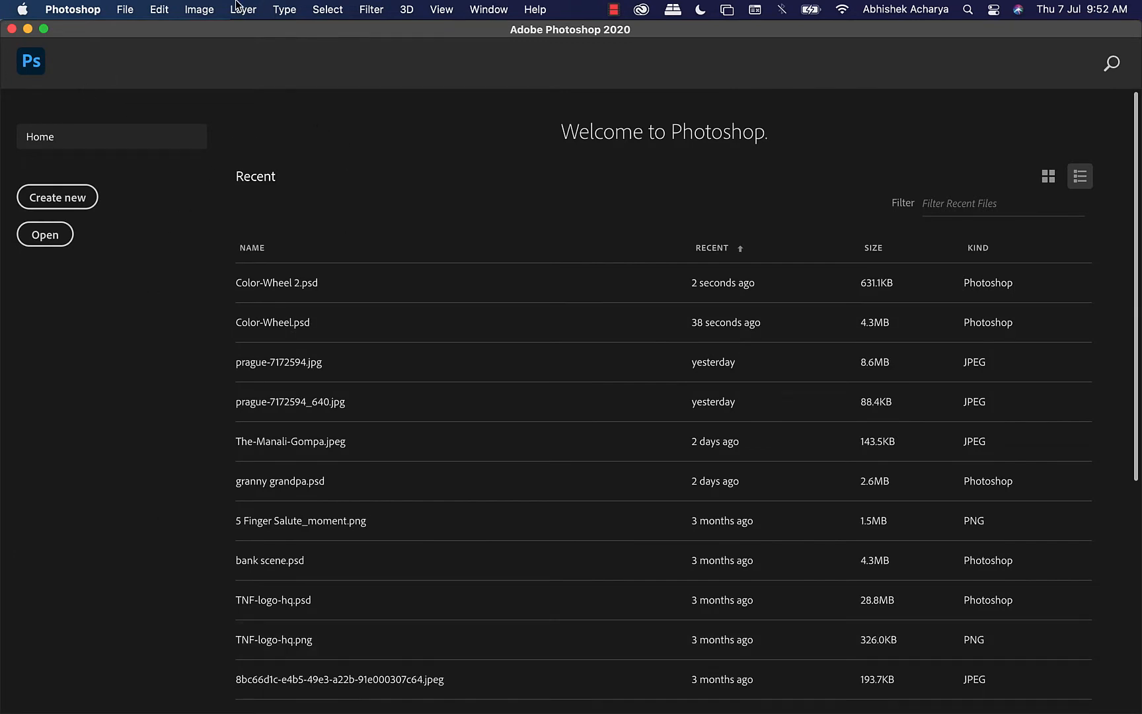
Step: Clear the list of recently opened files
click(123, 15)
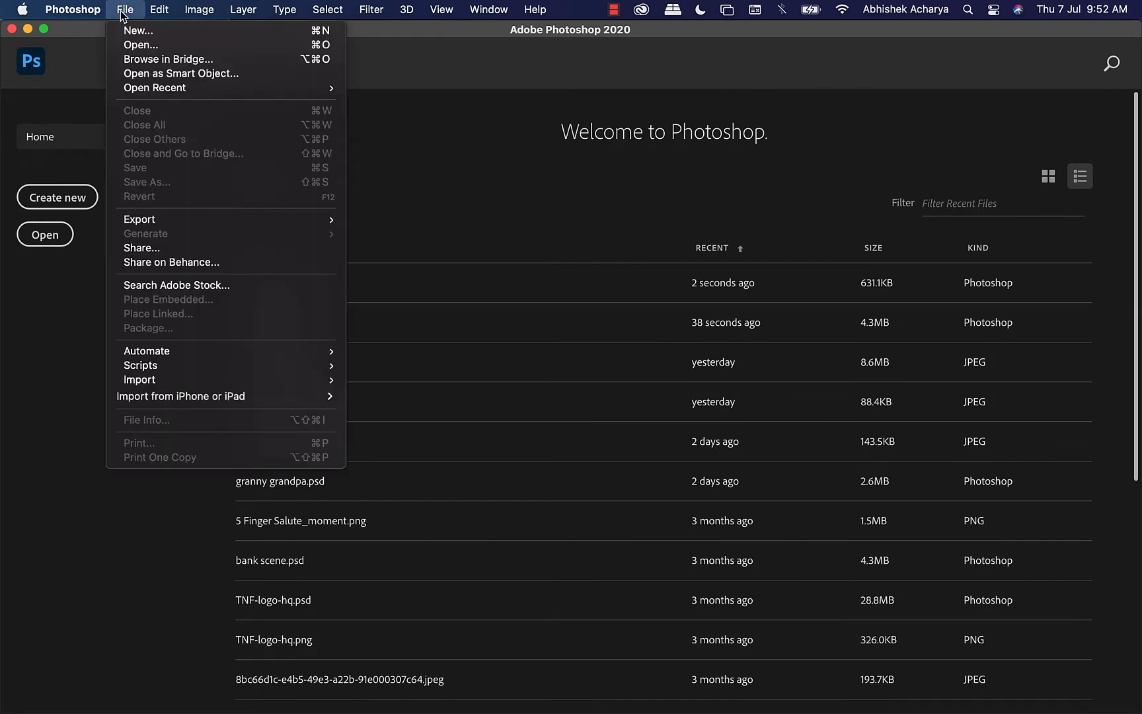
mouse_move(167, 89)
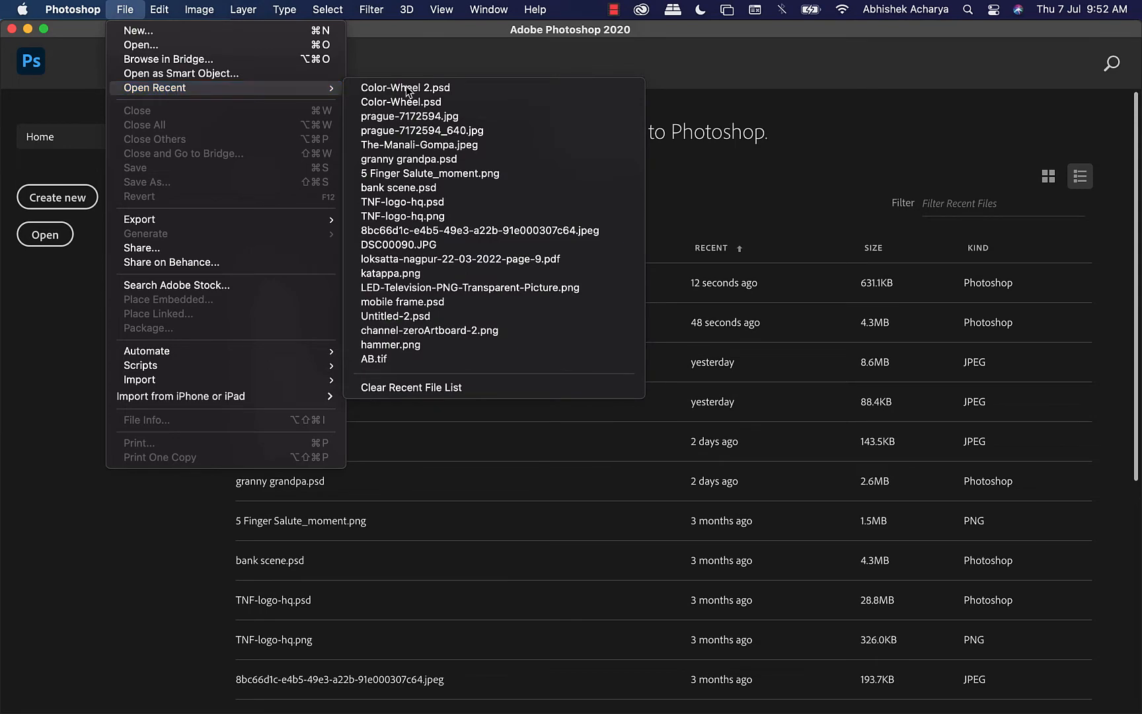
click(443, 393)
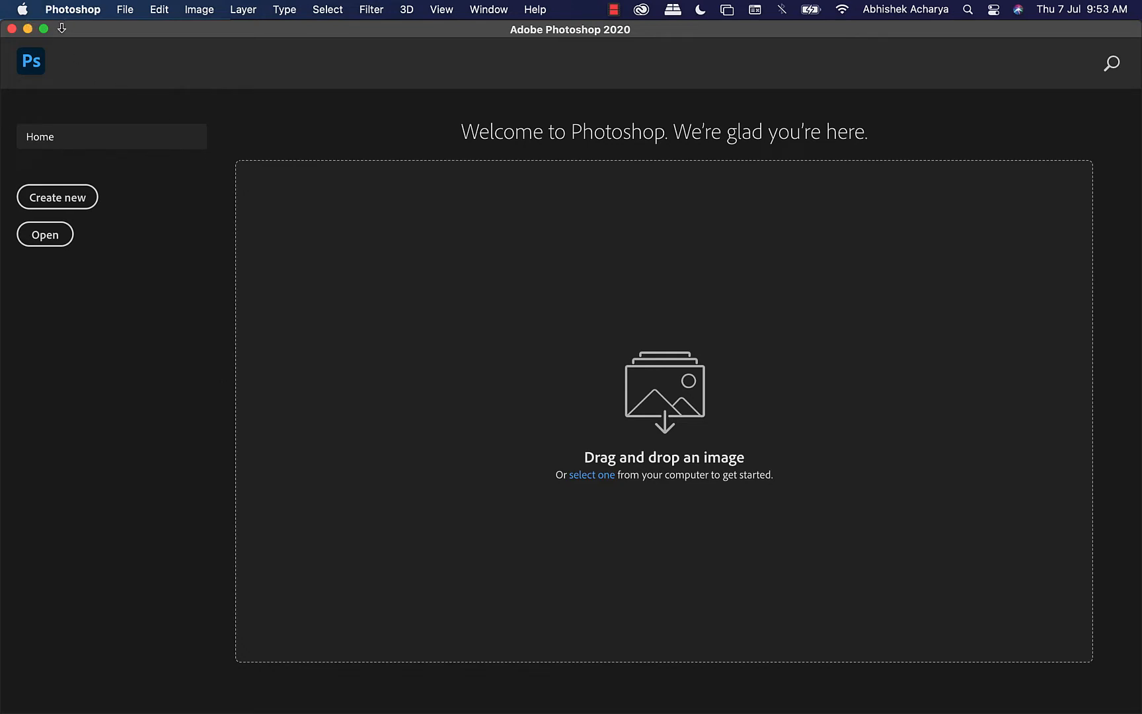
Step: Move the Photoshop window aside to uncover the folders on the desktop
drag(61, 28, 531, 368)
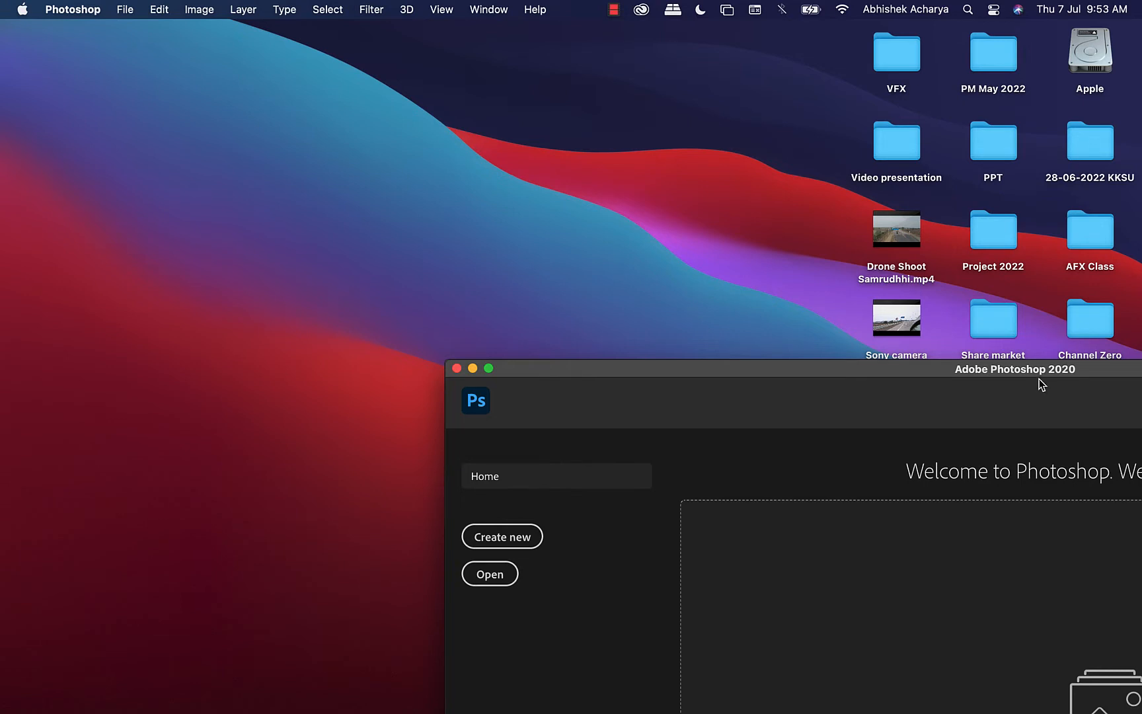
drag(1037, 370, 327, 40)
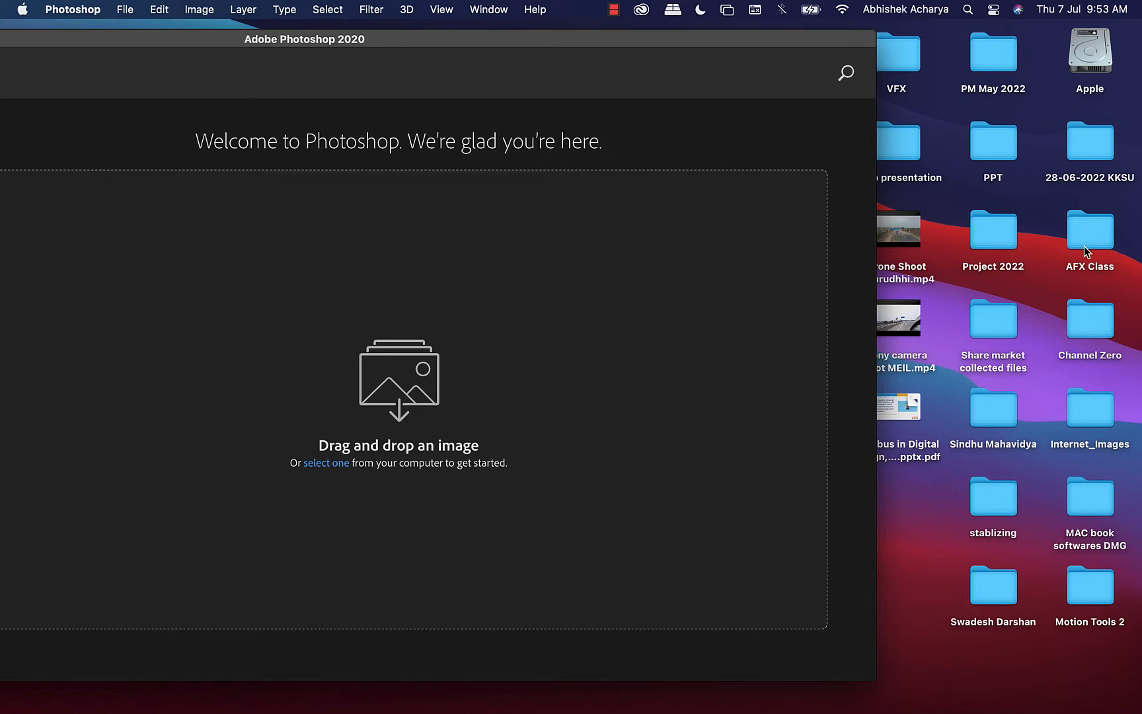
Step: Look into the AFX Class folder on the desktop, close it, and open the PPT folder
click(1109, 261)
double_click(1109, 261)
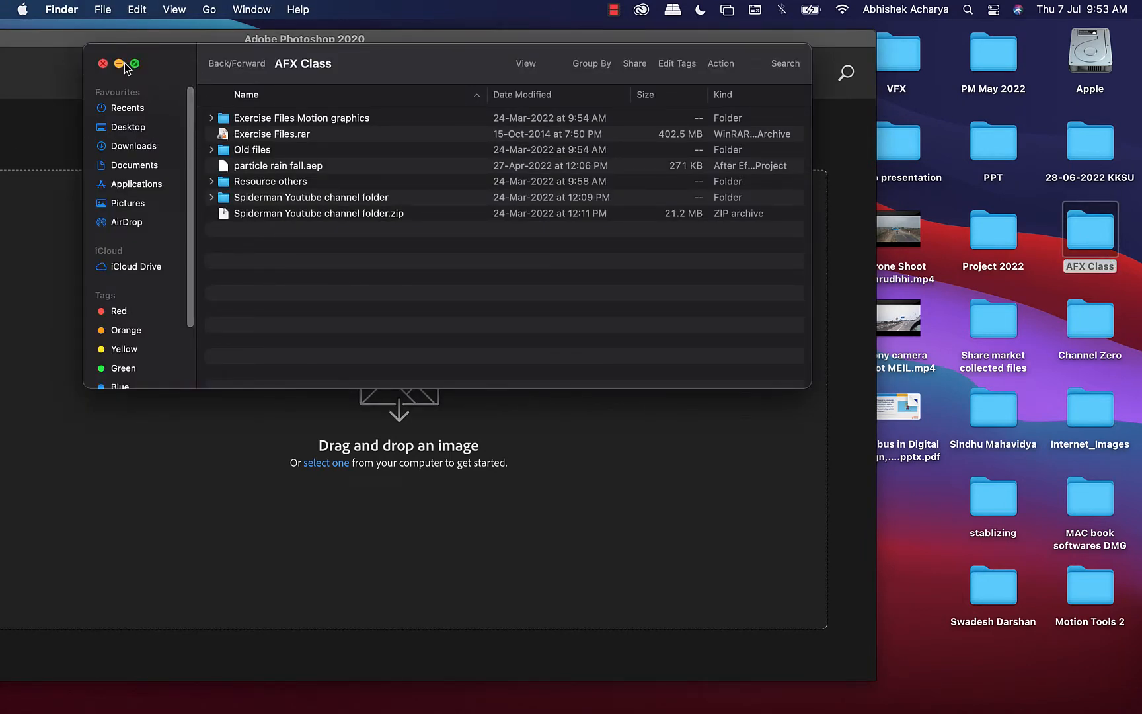
click(102, 64)
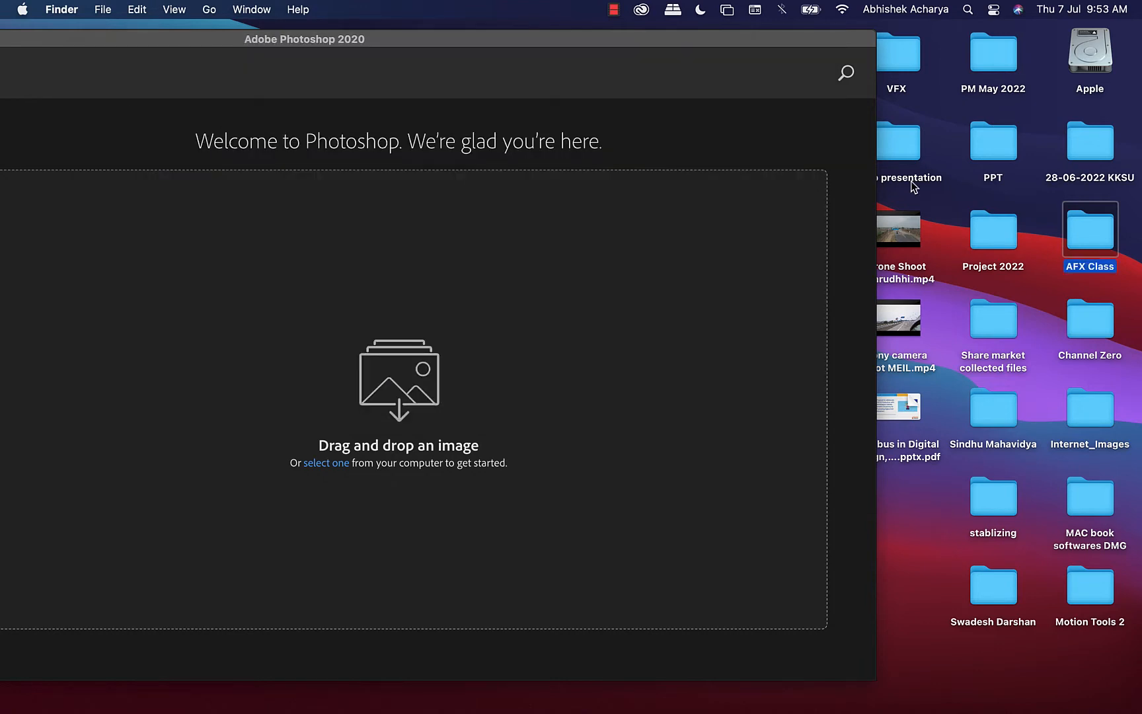
click(982, 145)
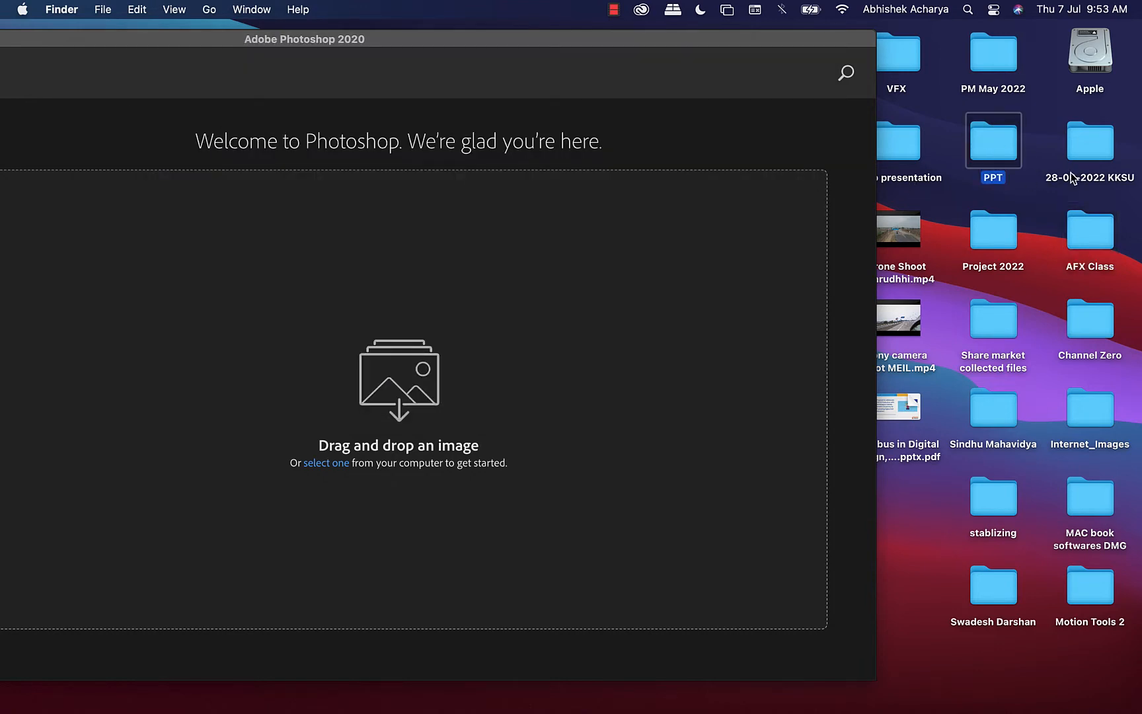
key(super+o)
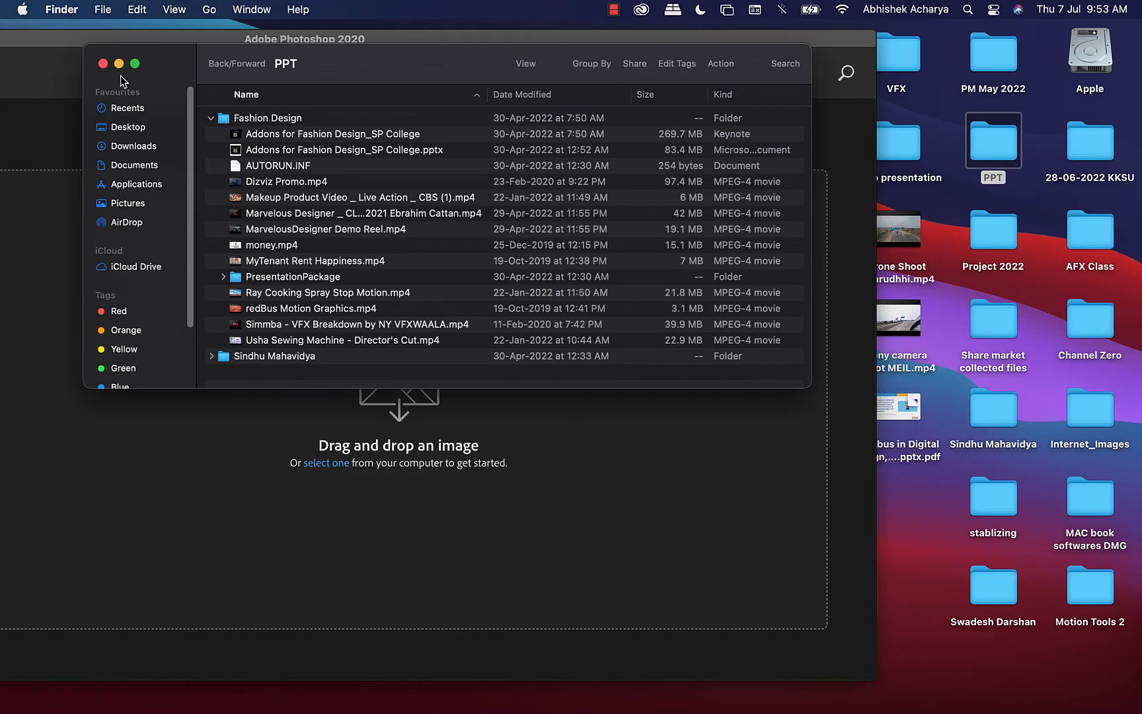
Step: Close the PPT folder window and go to the Downloads folder through the Apple drive on the desktop
click(103, 64)
click(1062, 55)
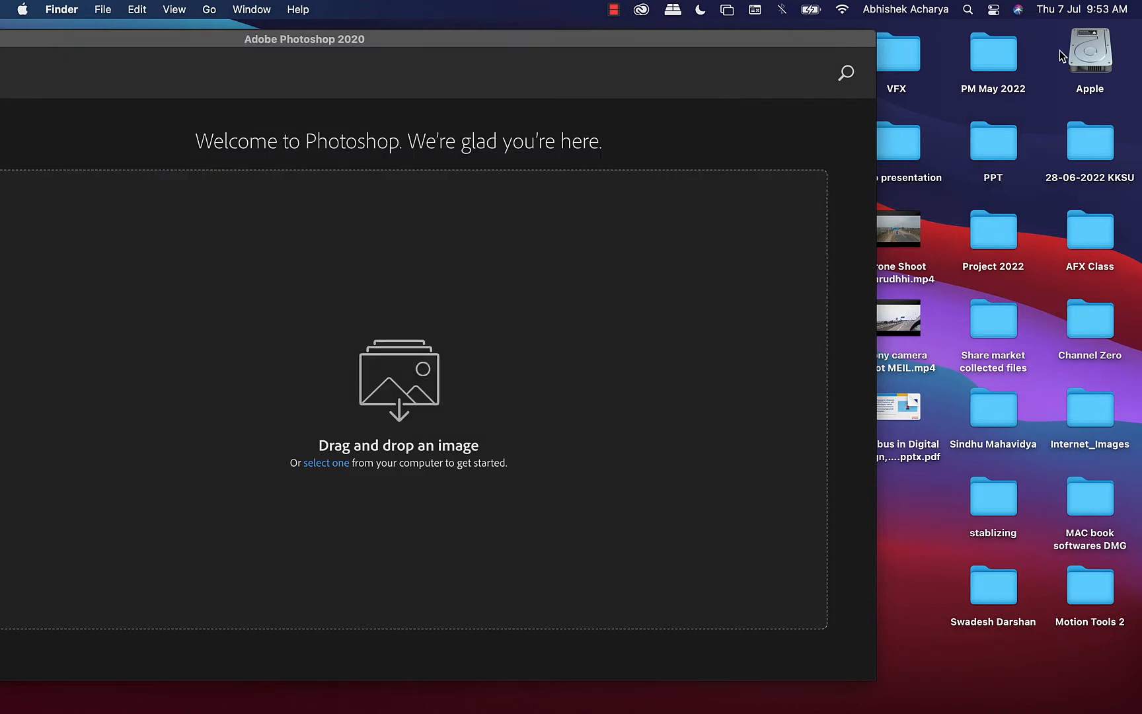
double_click(1099, 50)
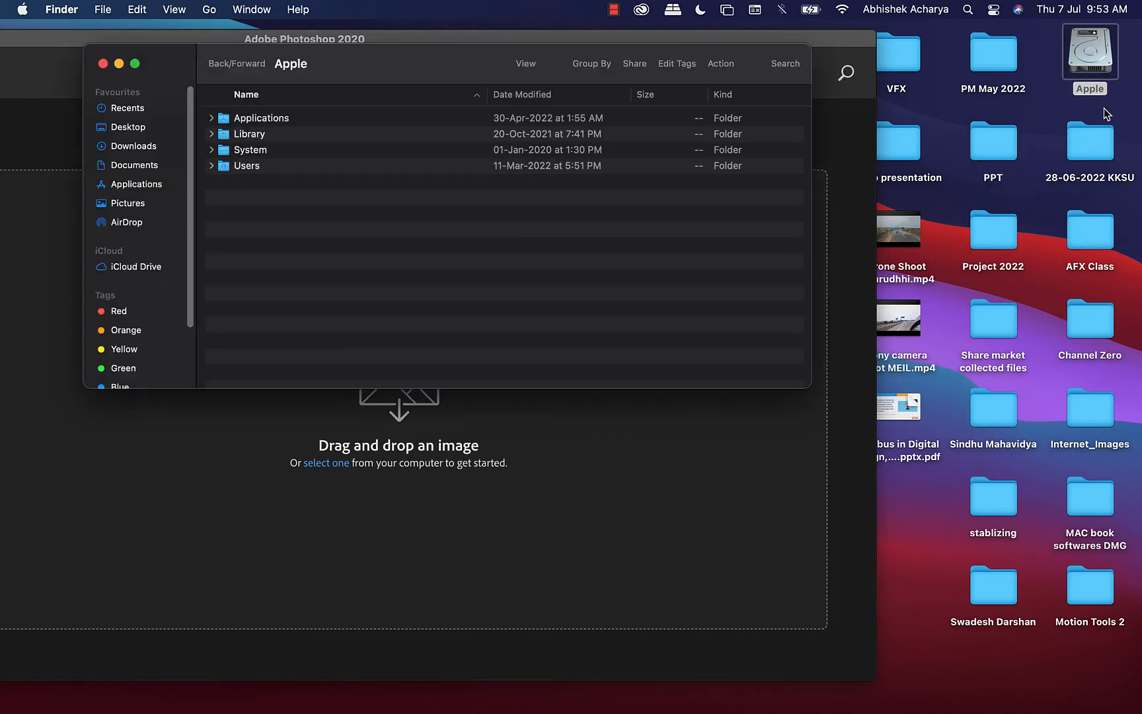
click(145, 150)
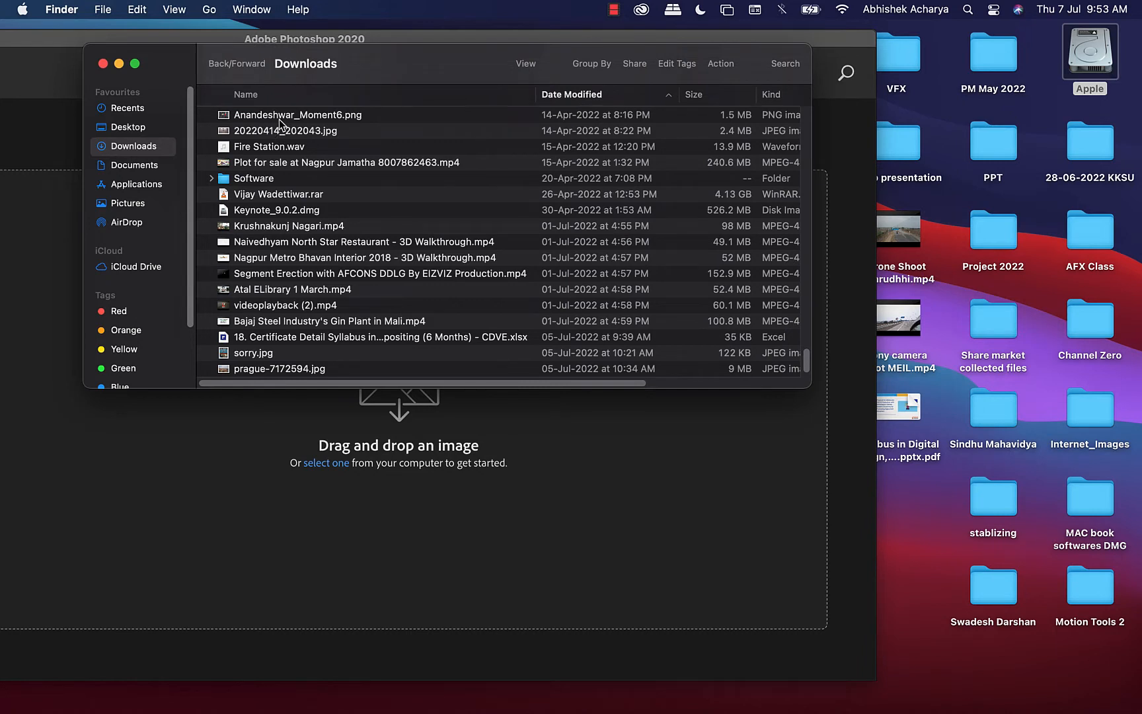
Step: Open Anandeshwar_Moment6.png from Downloads in Photoshop and enlarge the Photoshop window to fill the screen
click(322, 120)
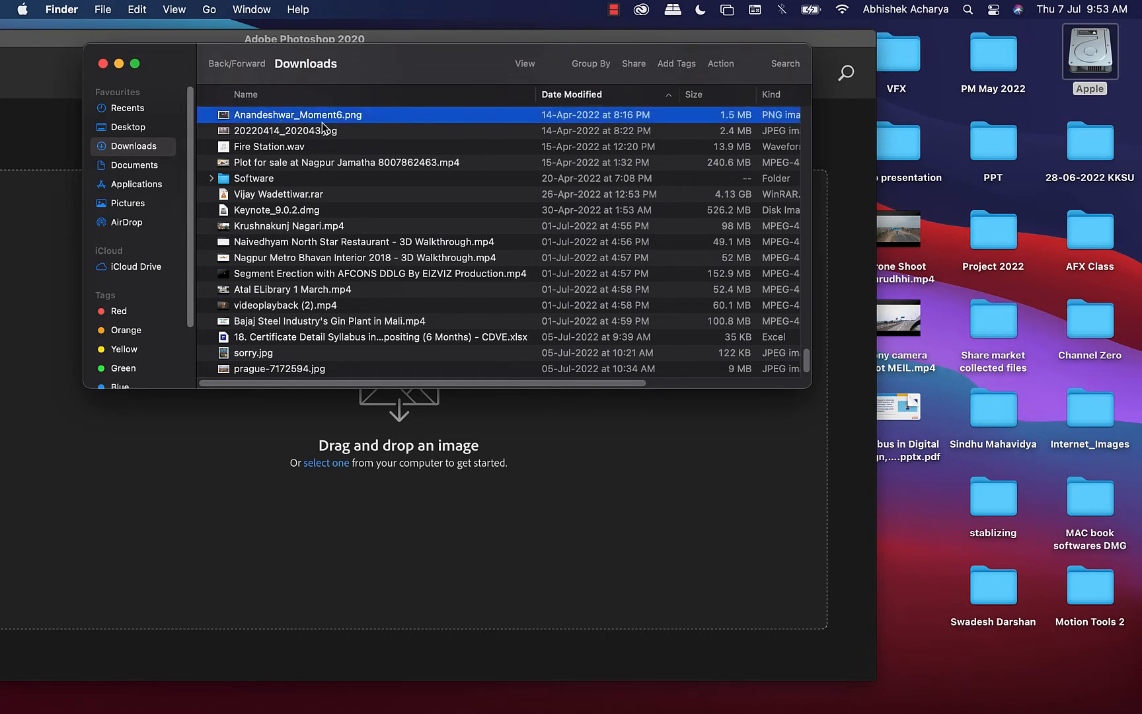
drag(331, 115, 327, 490)
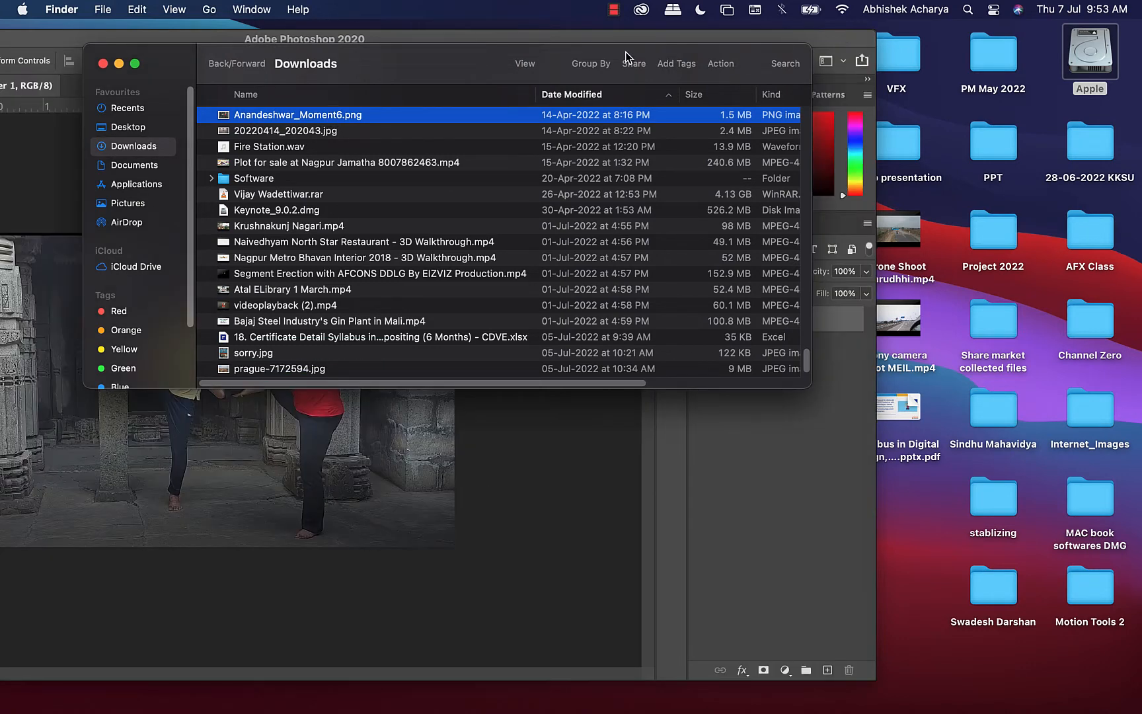
click(49, 44)
drag(50, 44, 444, 53)
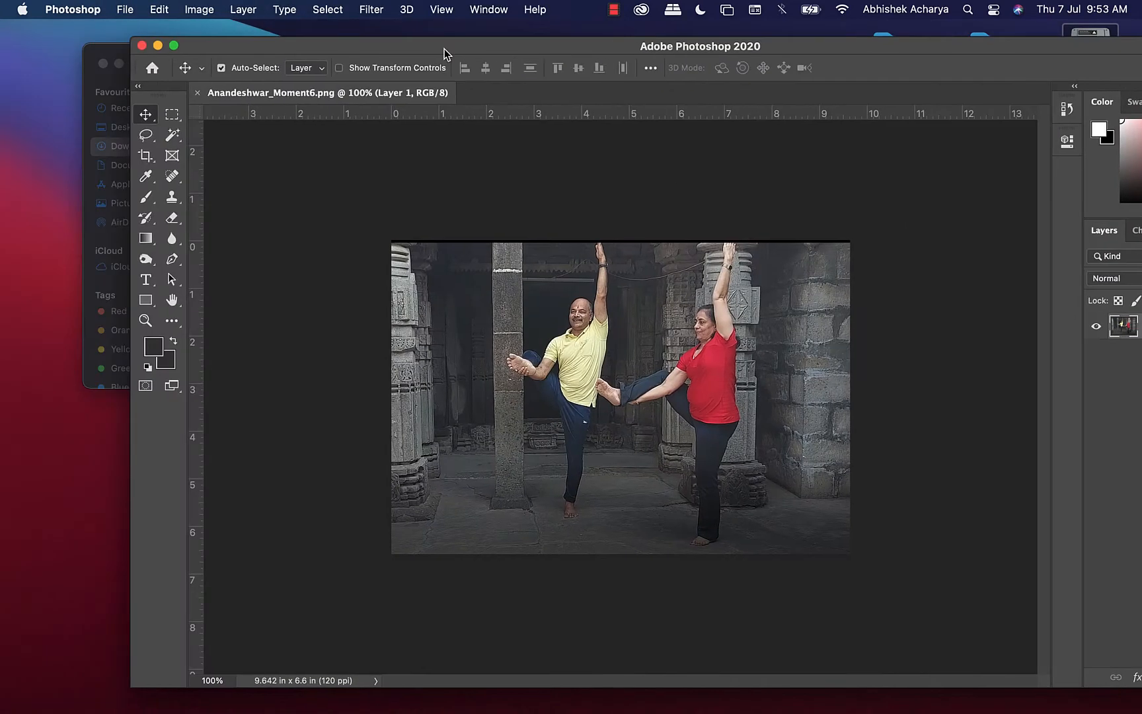
click(175, 46)
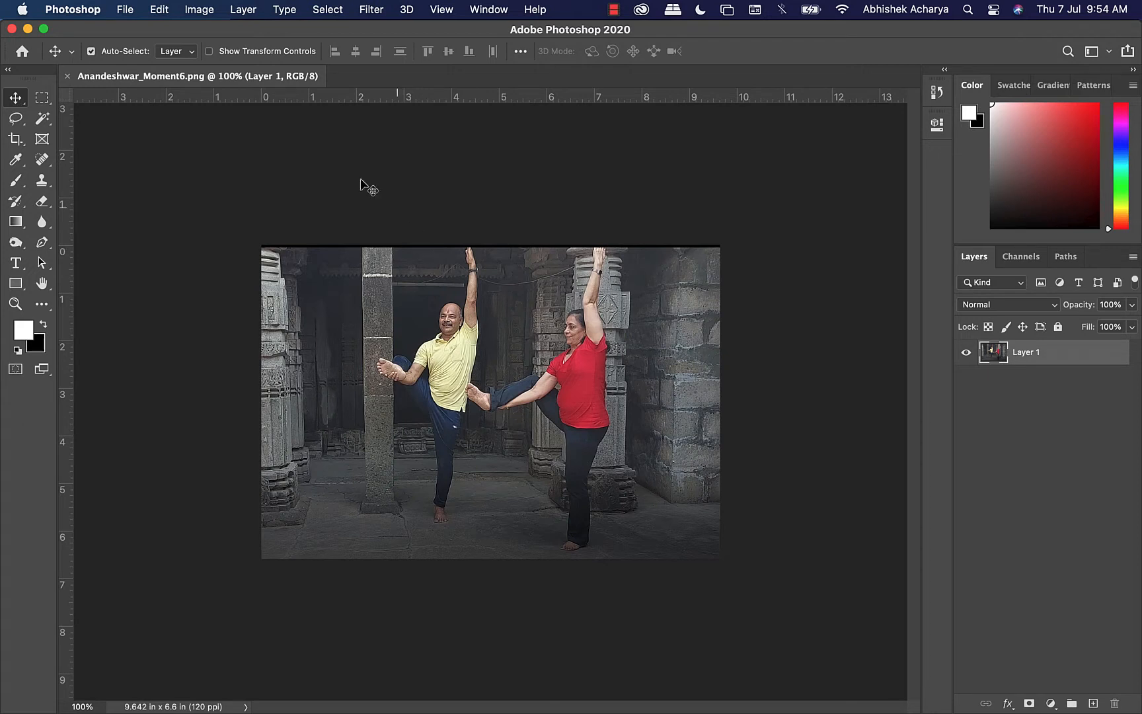
Step: Look at the command for opening files and its file-selection dialog, then dismiss the dialog without choosing a file
click(127, 10)
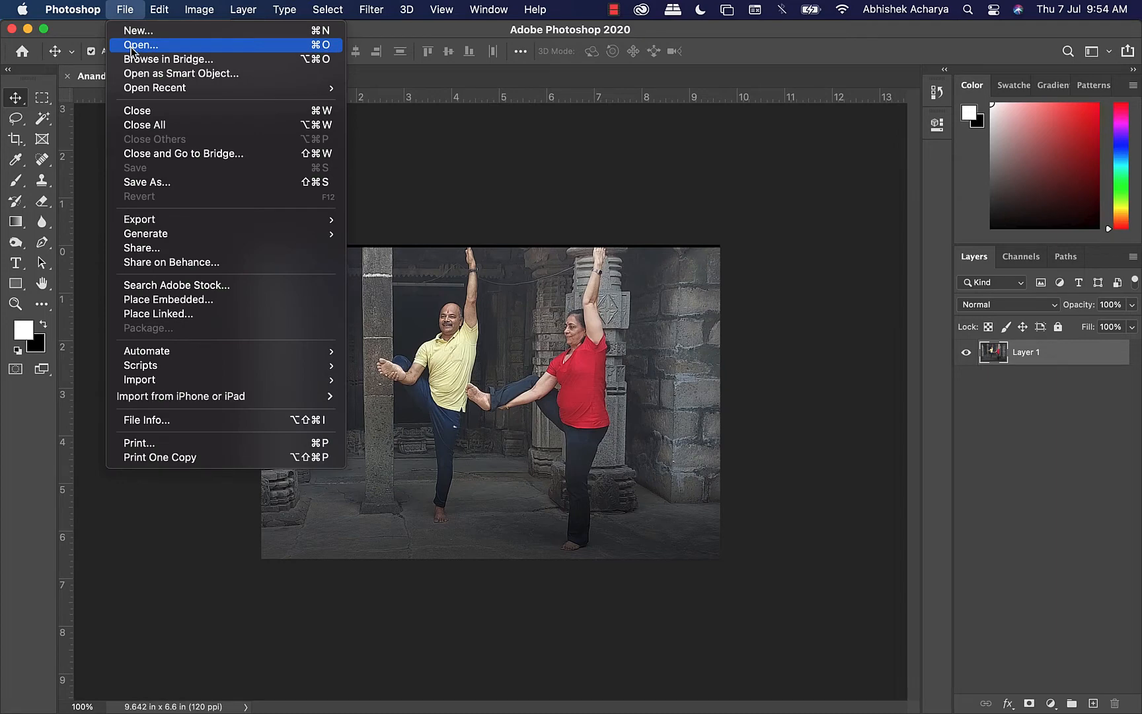
click(792, 140)
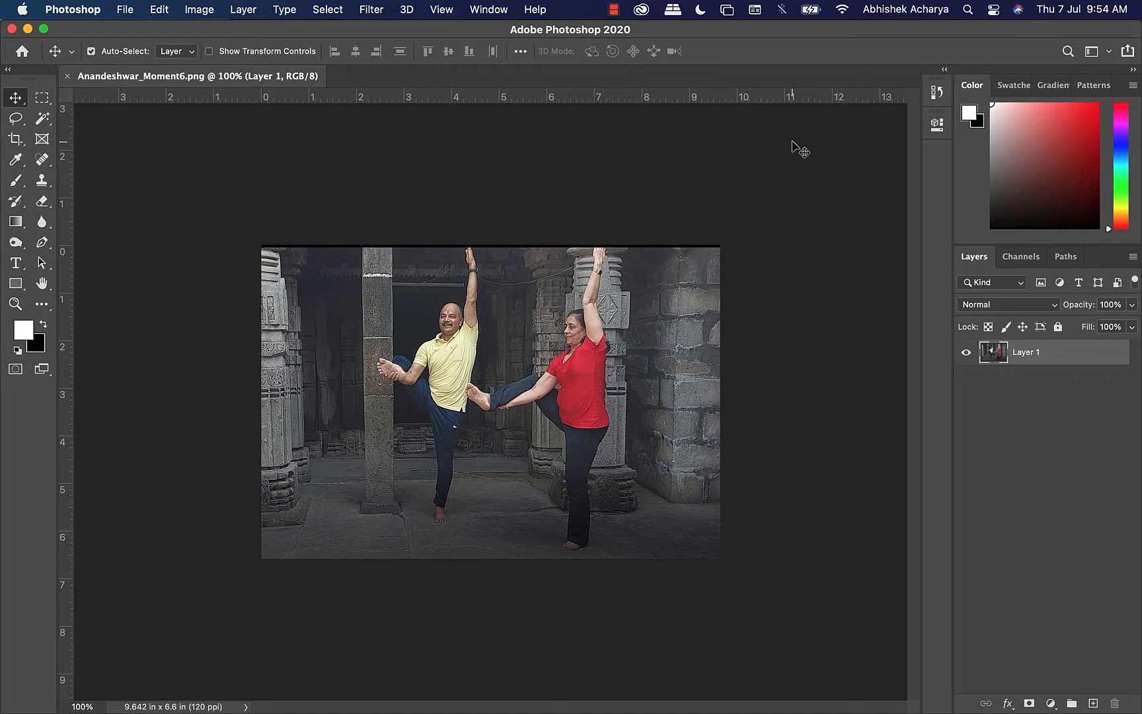
key(super+o)
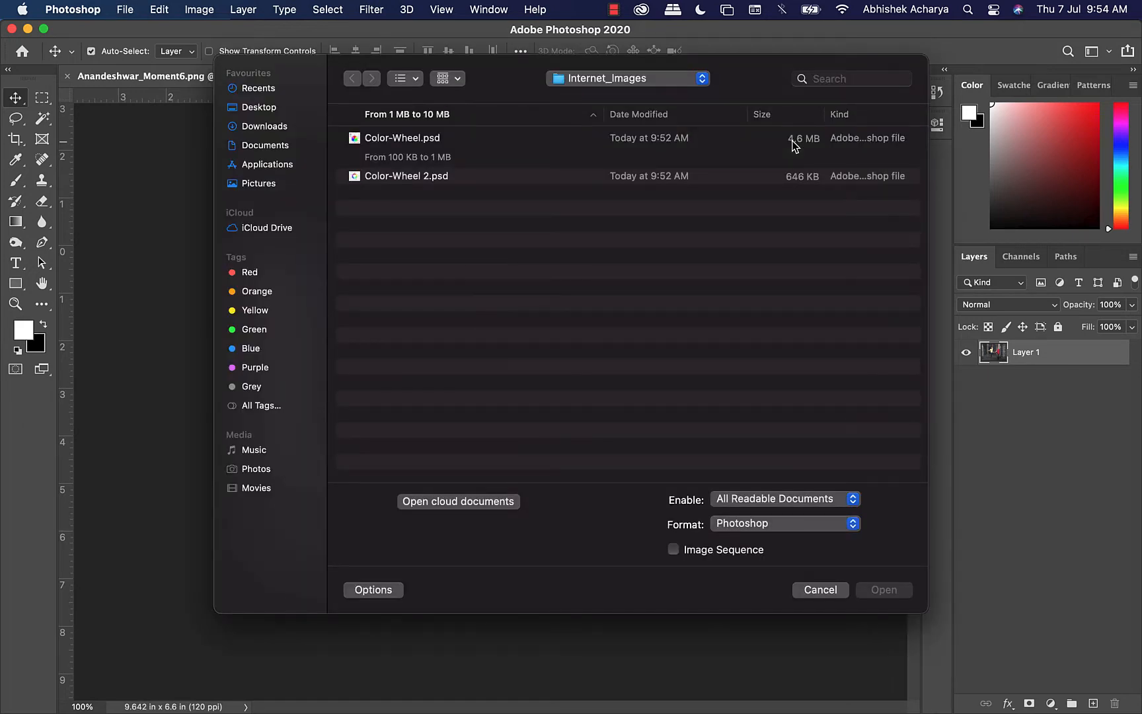
click(820, 590)
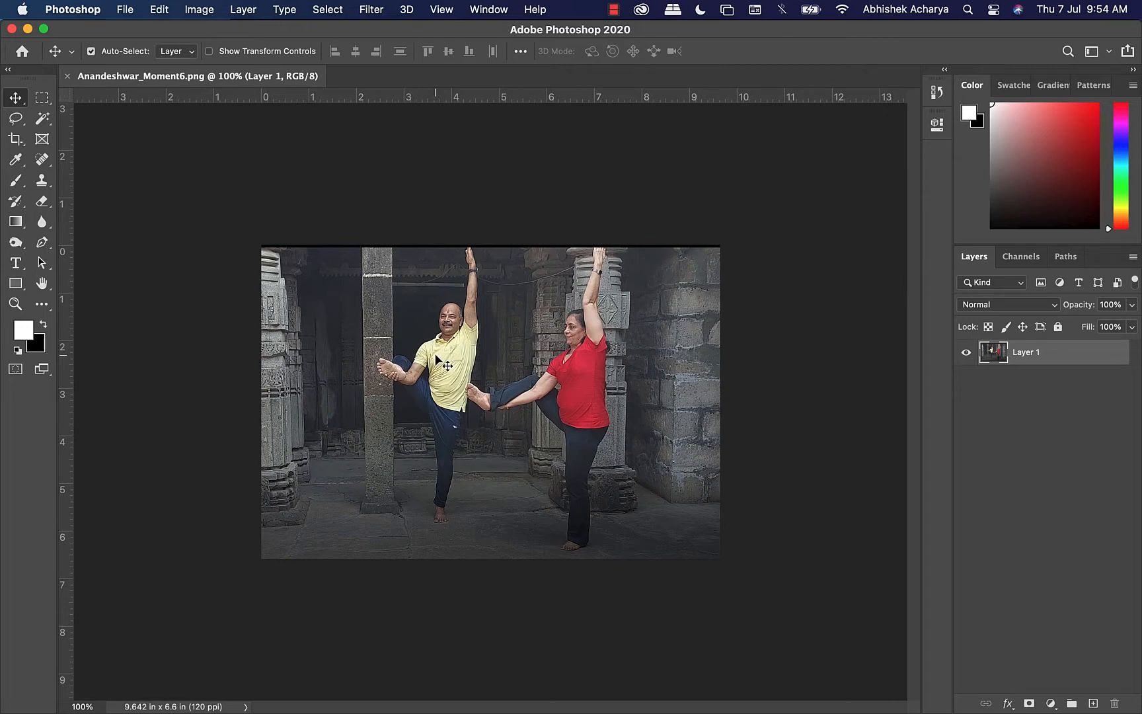
Step: View the Anandeshwar_Moment6.png photo at a larger size and close the document
key(super)
scroll(435, 356, up, 3)
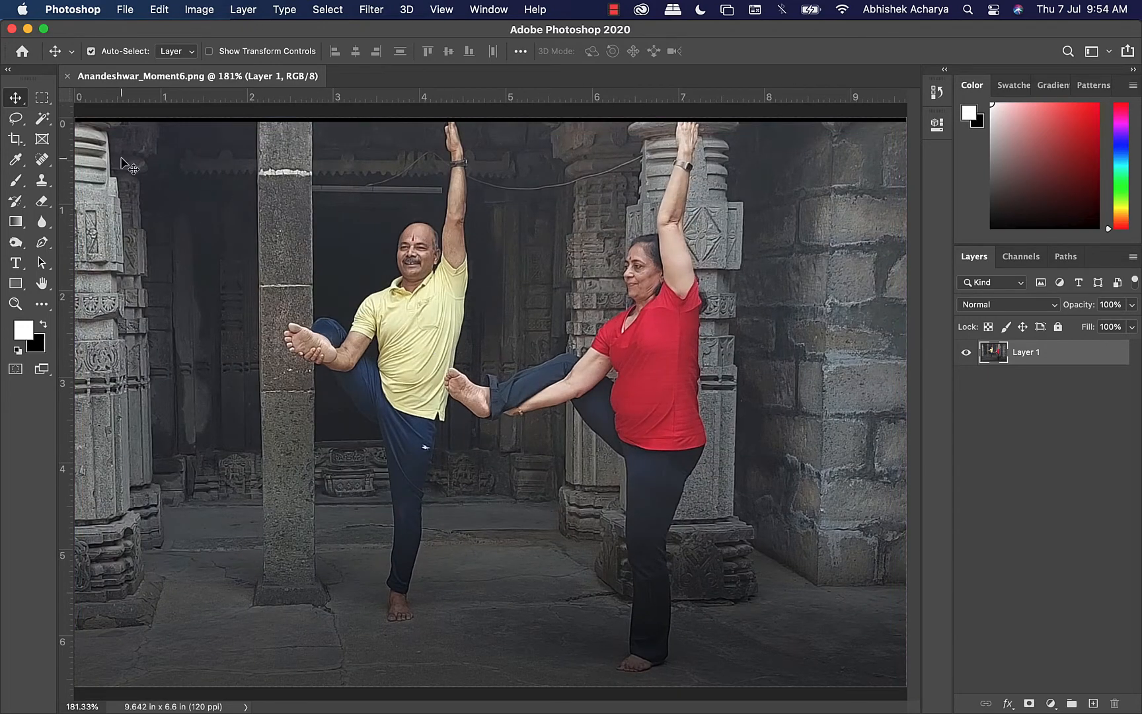
click(123, 8)
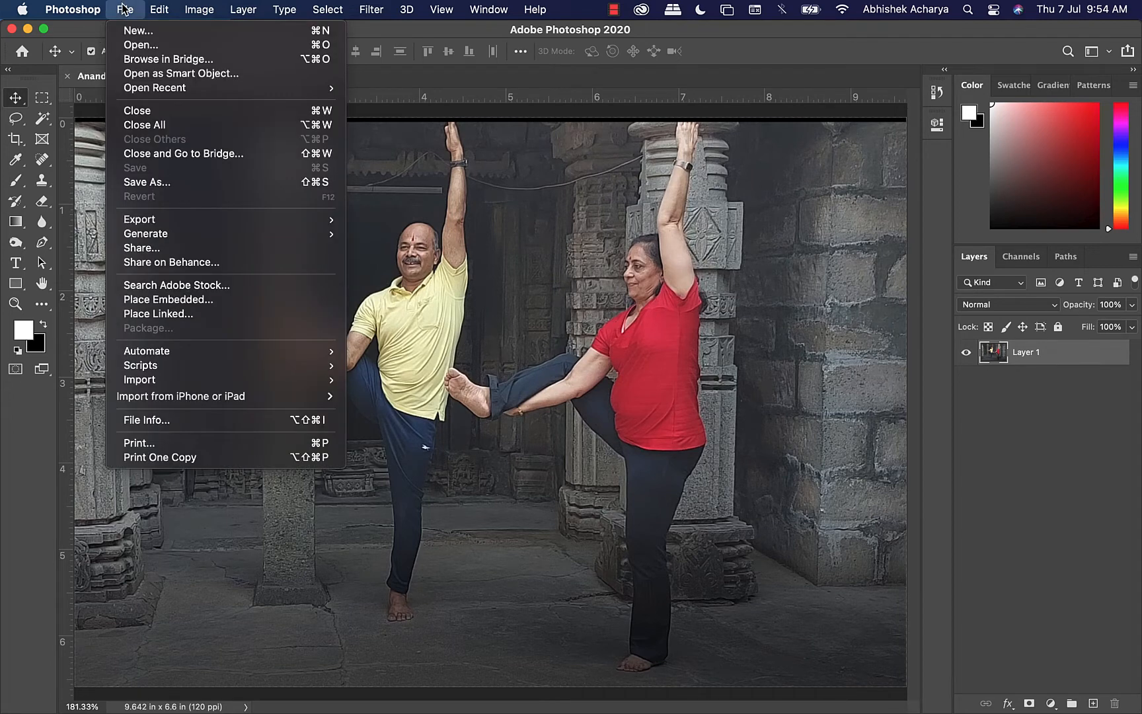
click(448, 81)
click(68, 76)
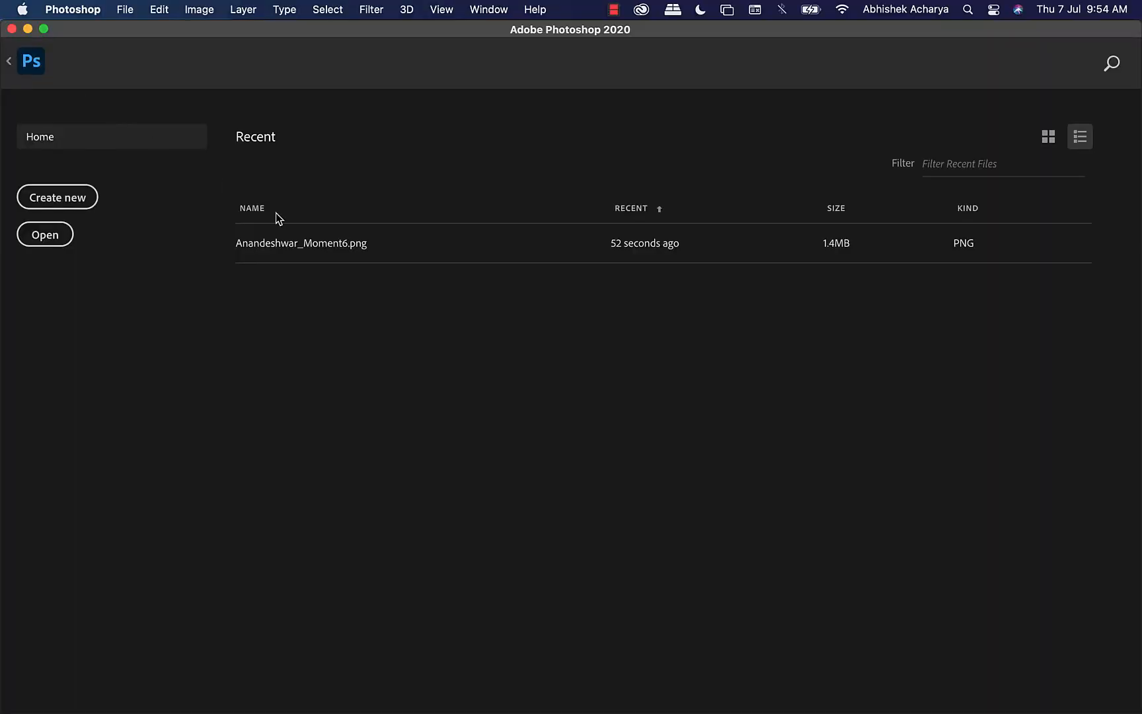
Step: Open 20220414_202043.jpg in Photoshop from the Finder's Downloads folder, view it without the Finder window, and close it
mouse_move(450, 687)
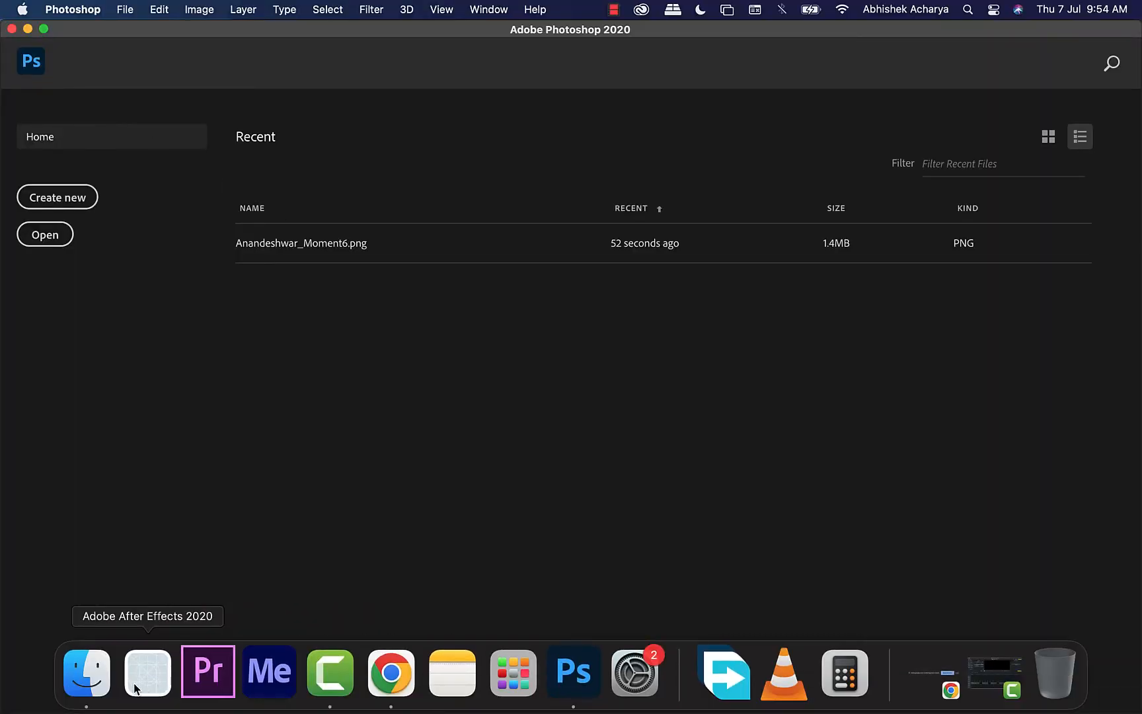
click(85, 686)
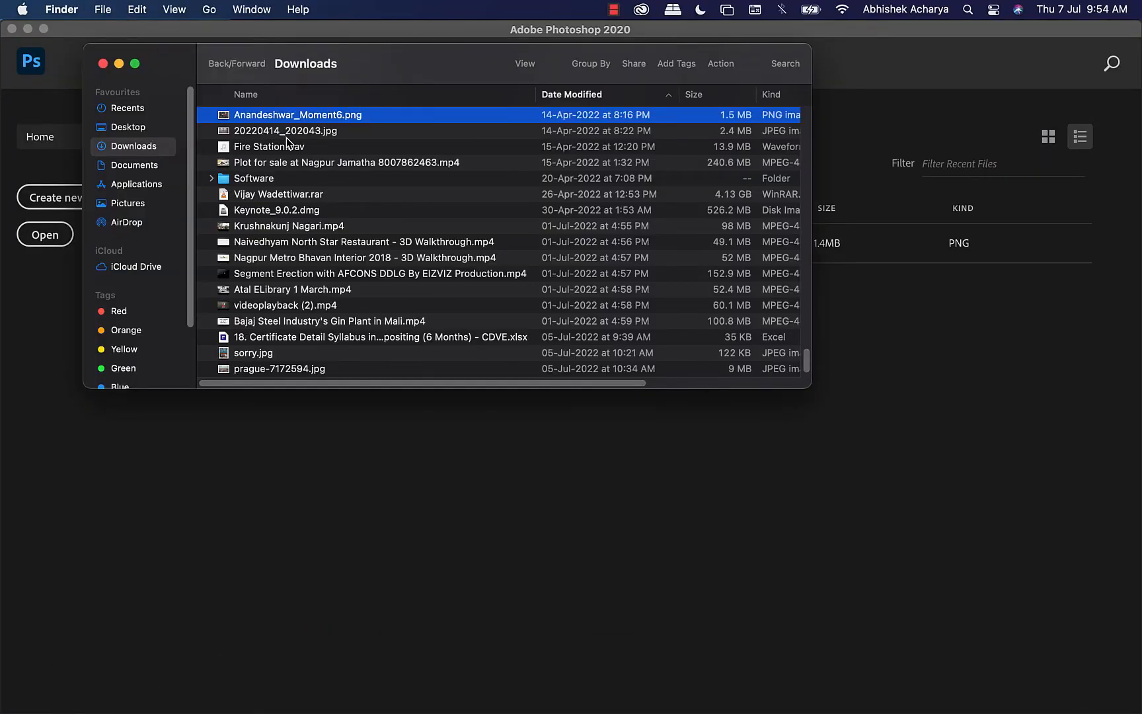
drag(286, 137, 782, 464)
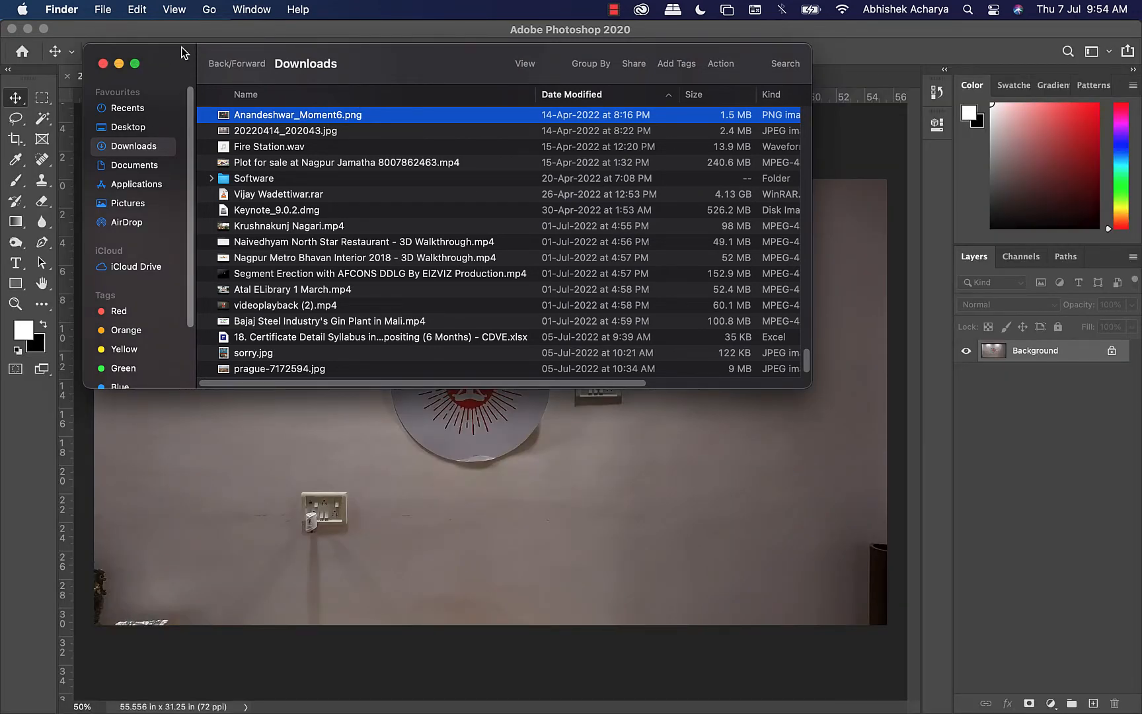
drag(181, 48, 624, 123)
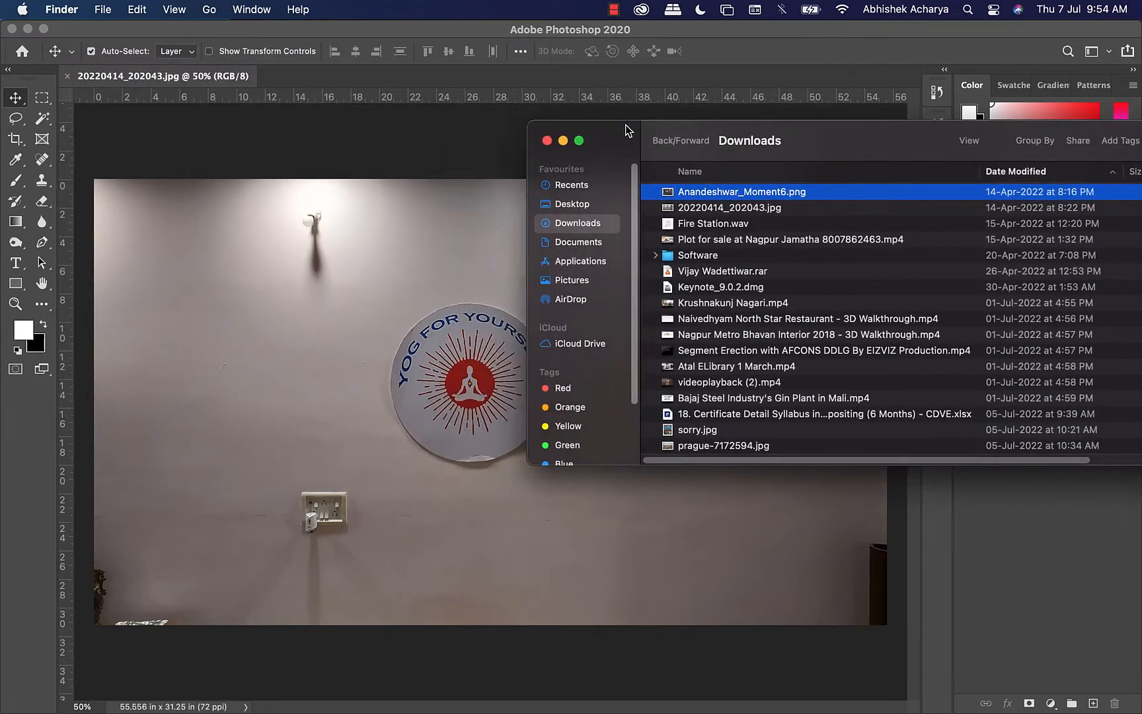
click(306, 31)
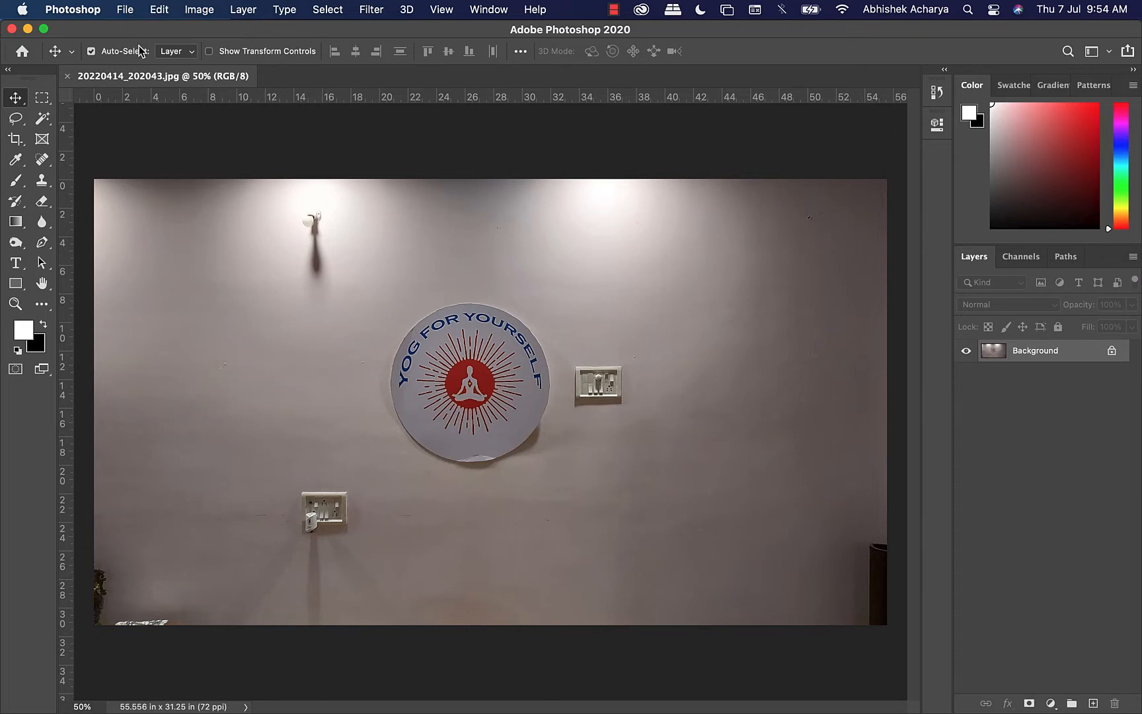
click(67, 78)
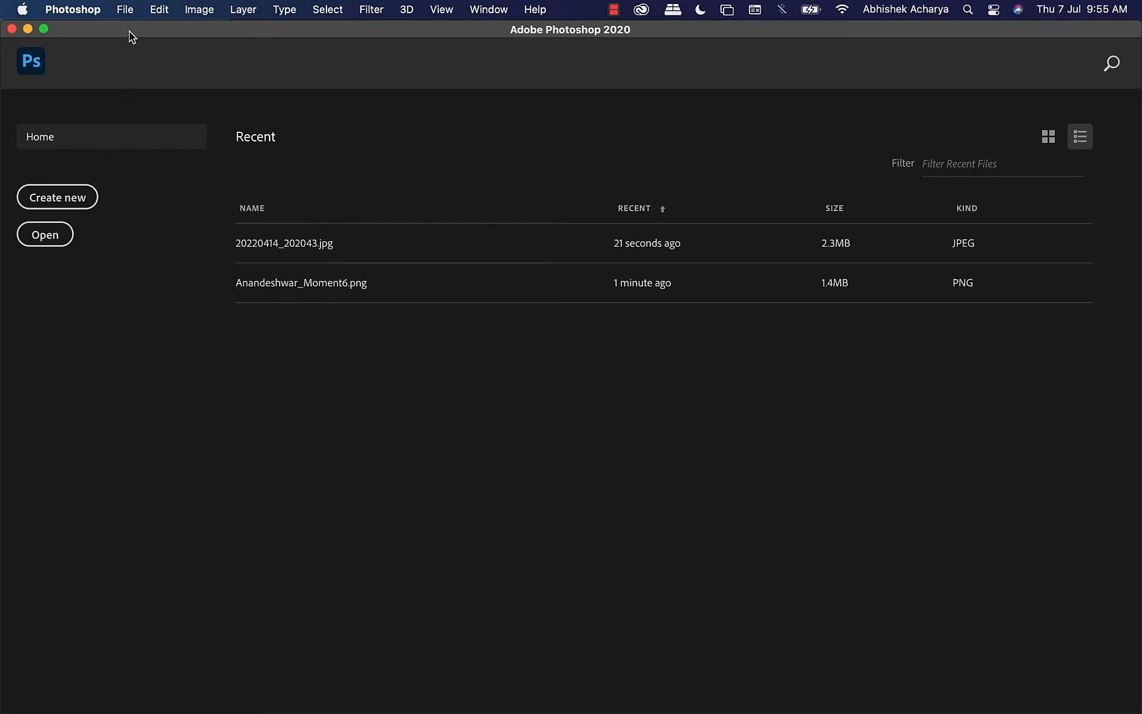
Step: Look at the window for importing images from a device and close it
click(125, 9)
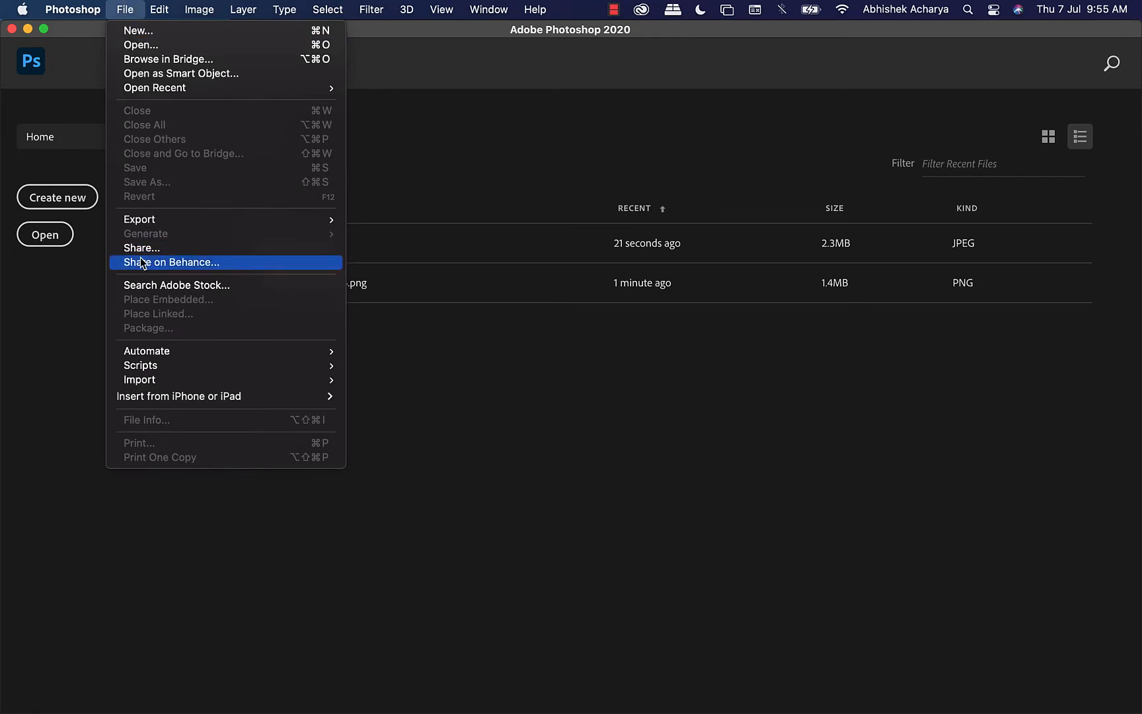
mouse_move(164, 377)
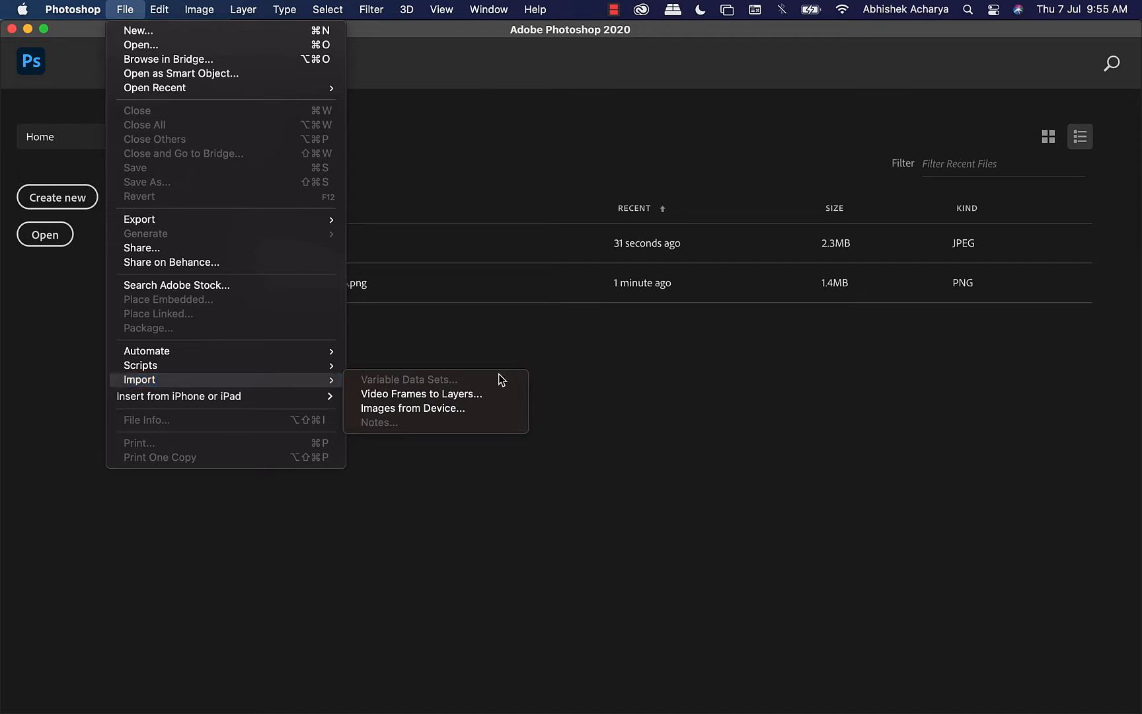
click(447, 409)
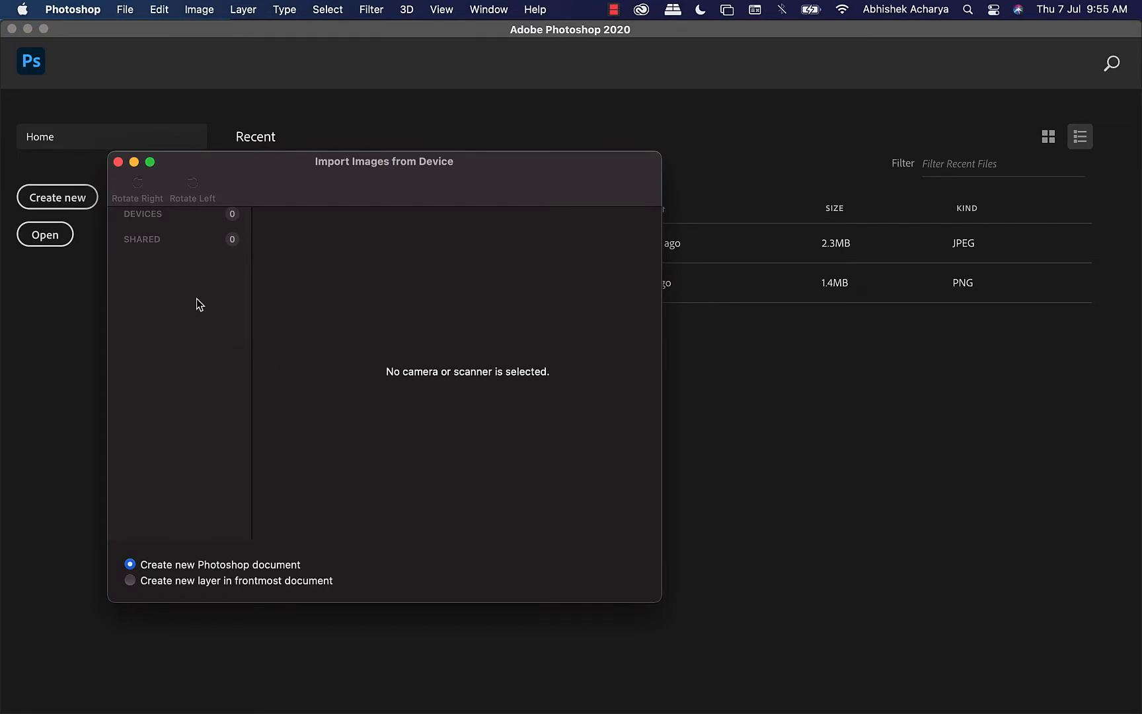
drag(312, 160, 314, 99)
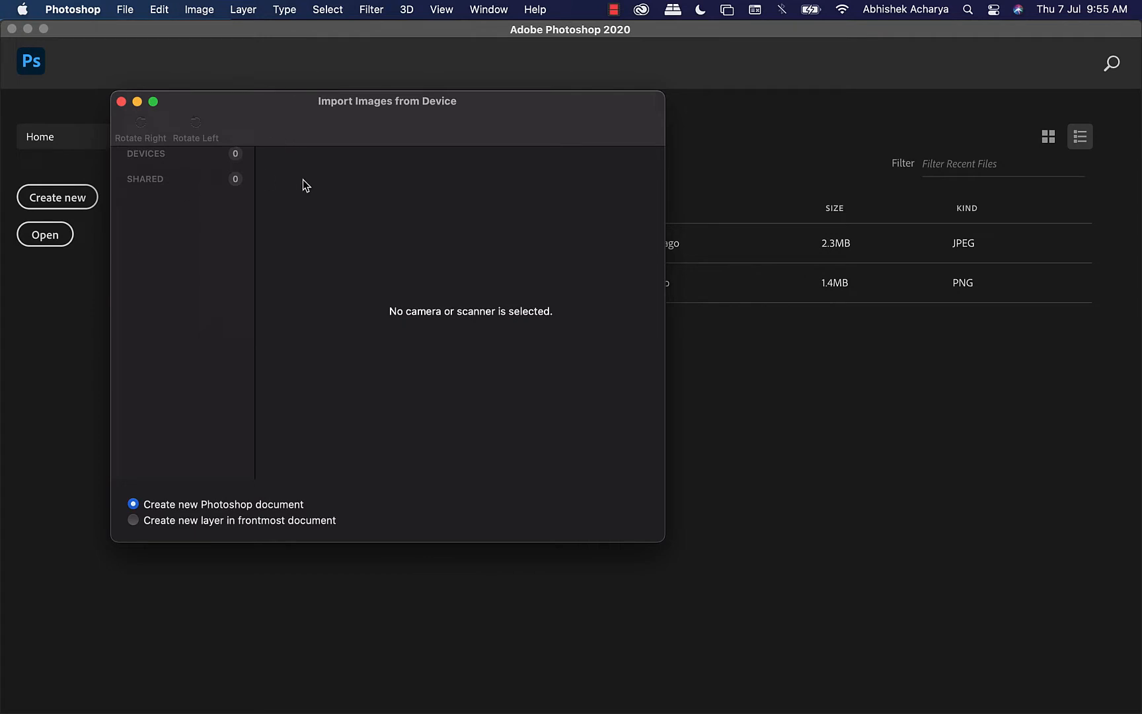
click(122, 102)
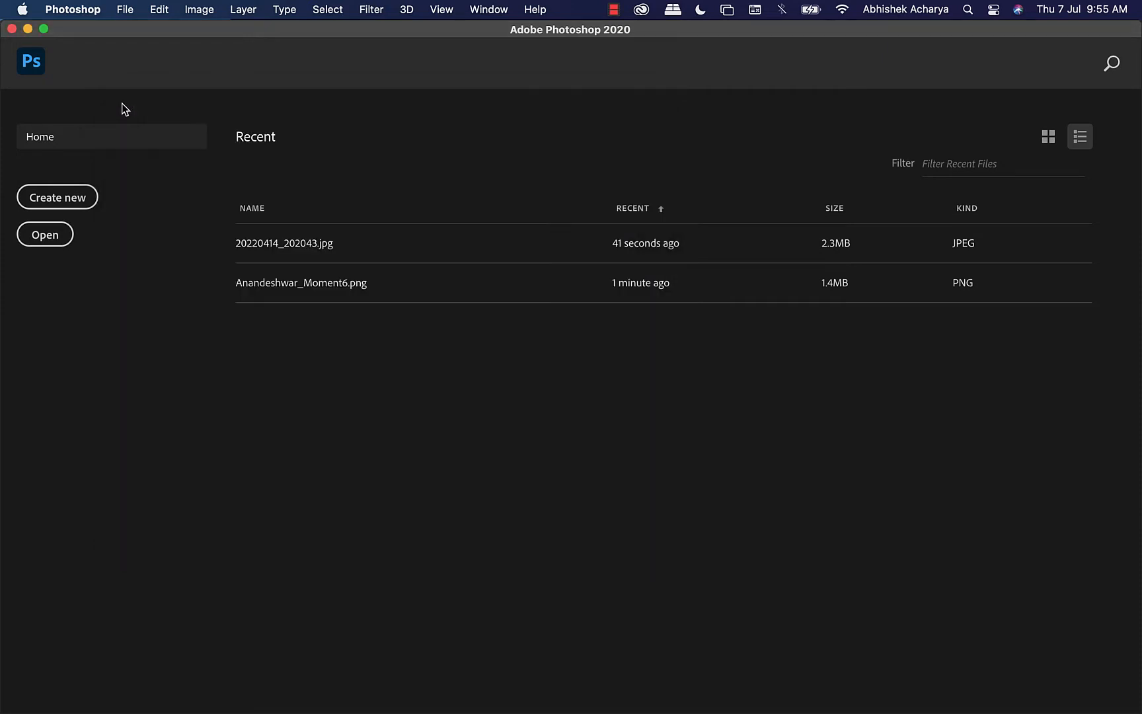
click(45, 235)
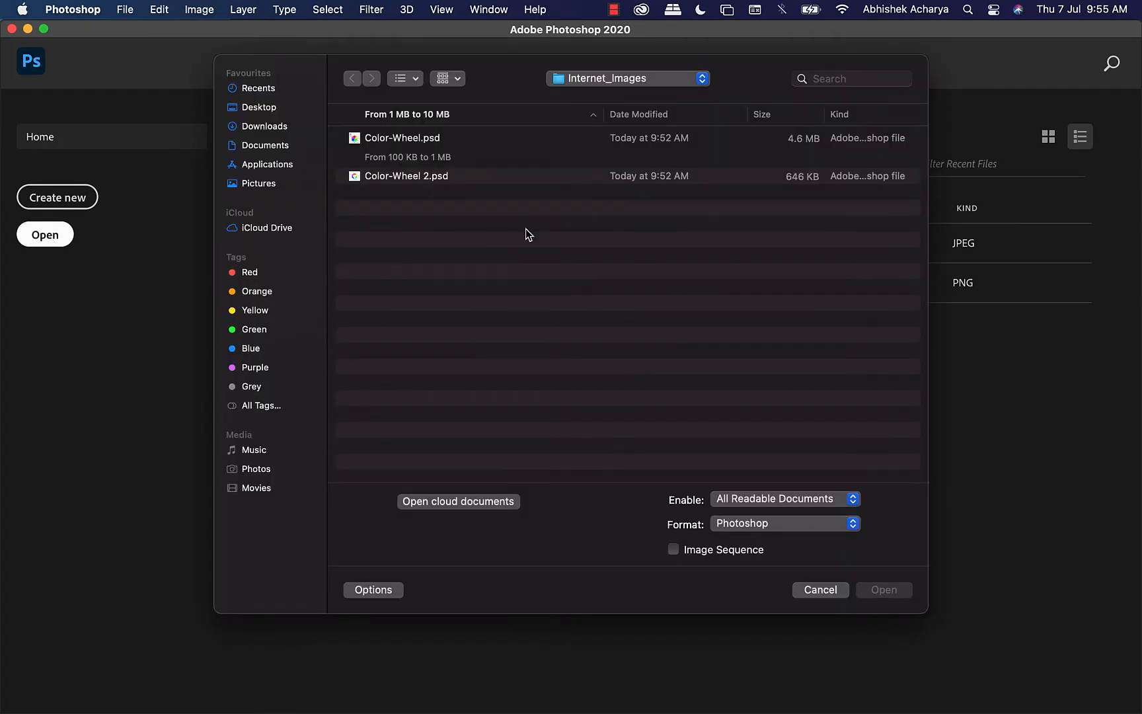
click(665, 78)
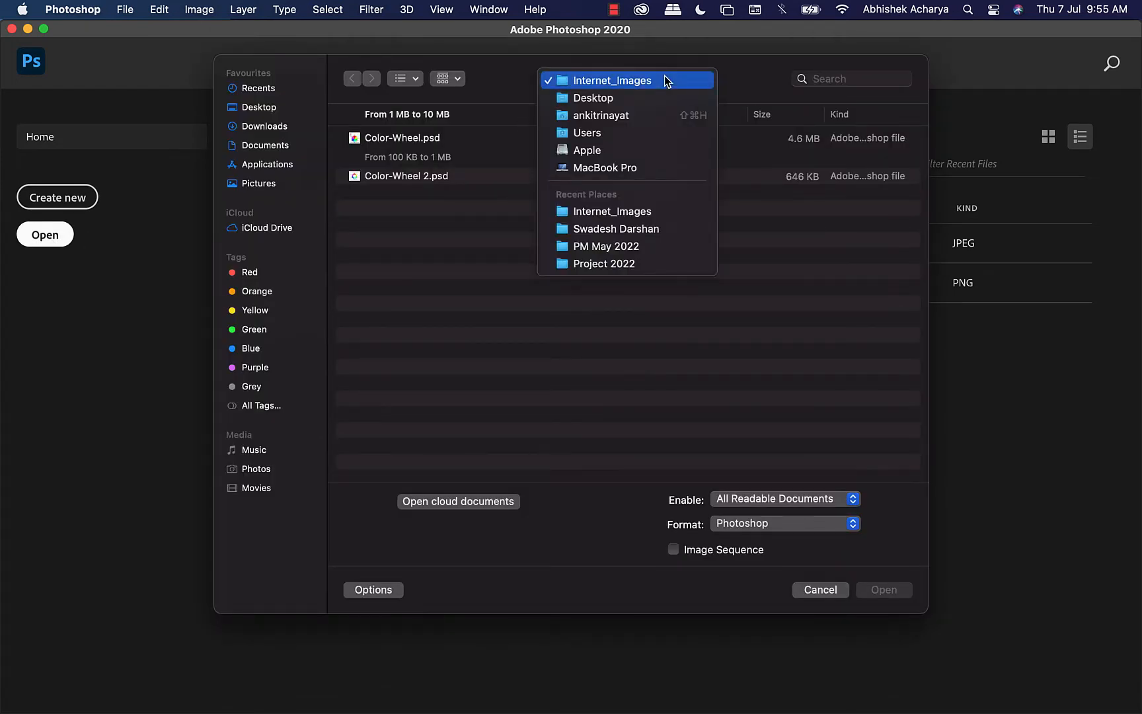
click(638, 93)
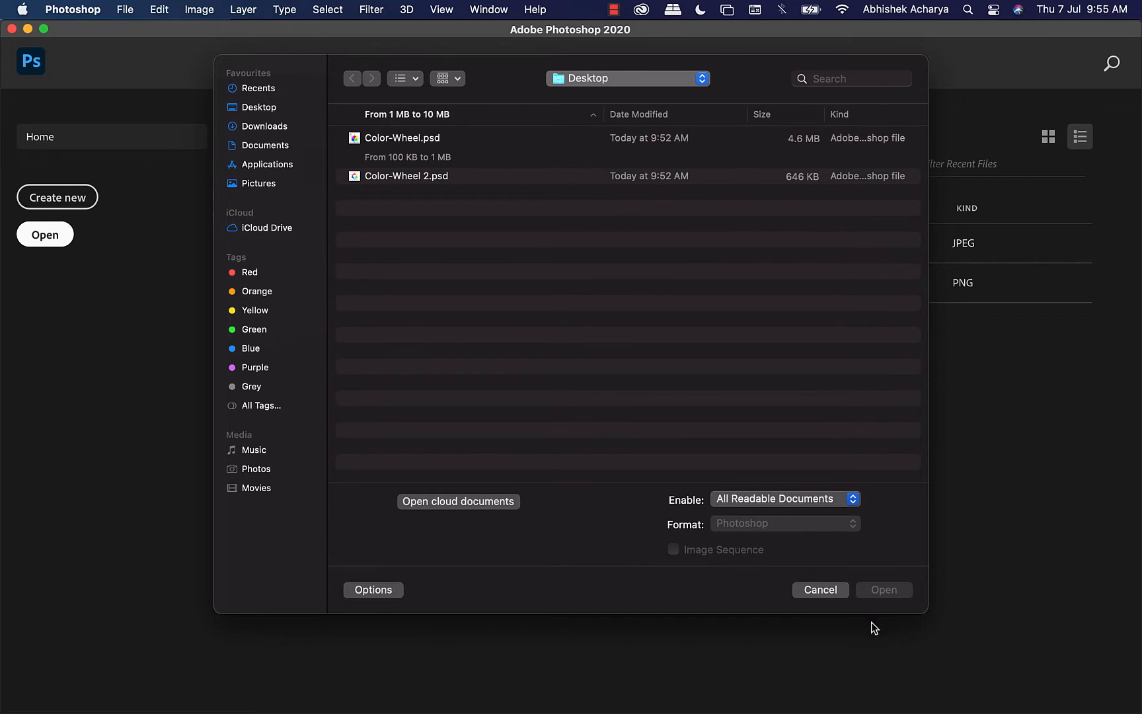
click(811, 588)
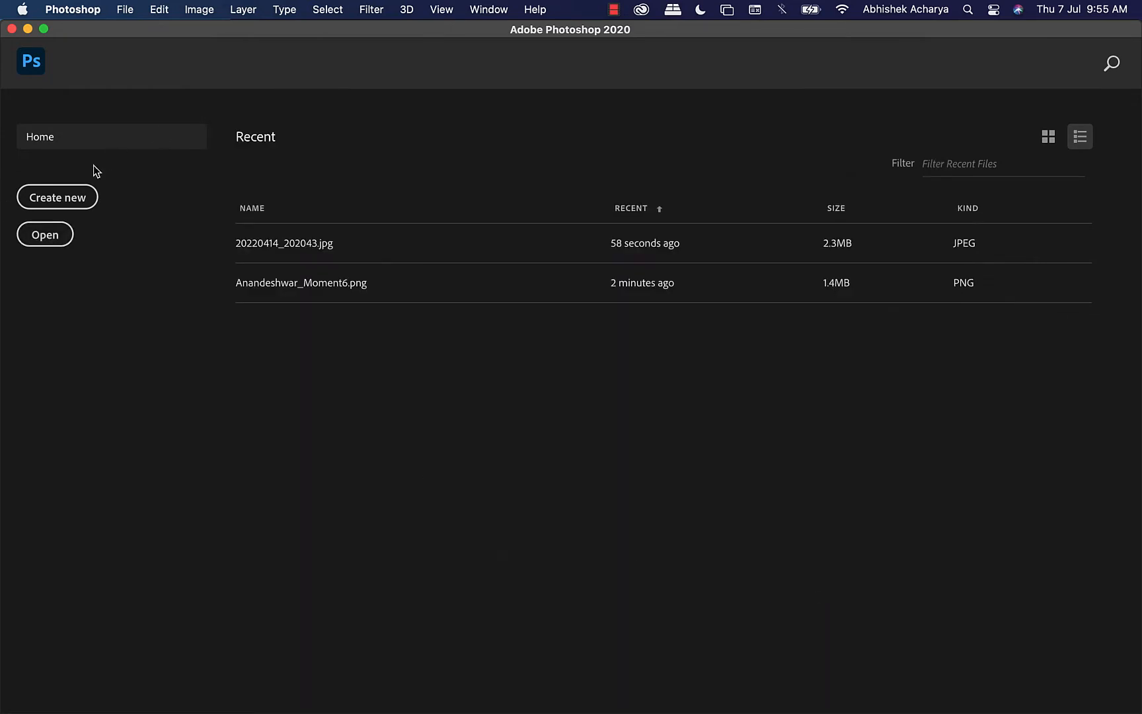
Step: Browse to the Desktop in the file-opening dialog and look into the Internet_Images folder
click(46, 239)
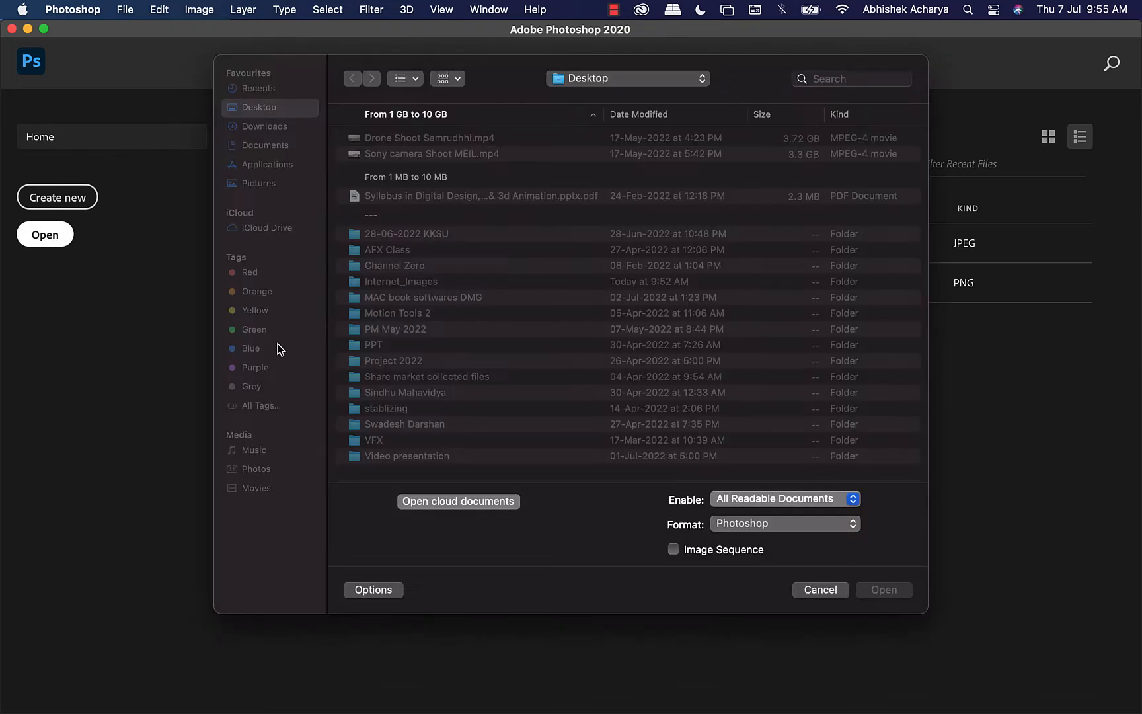
click(608, 79)
click(601, 100)
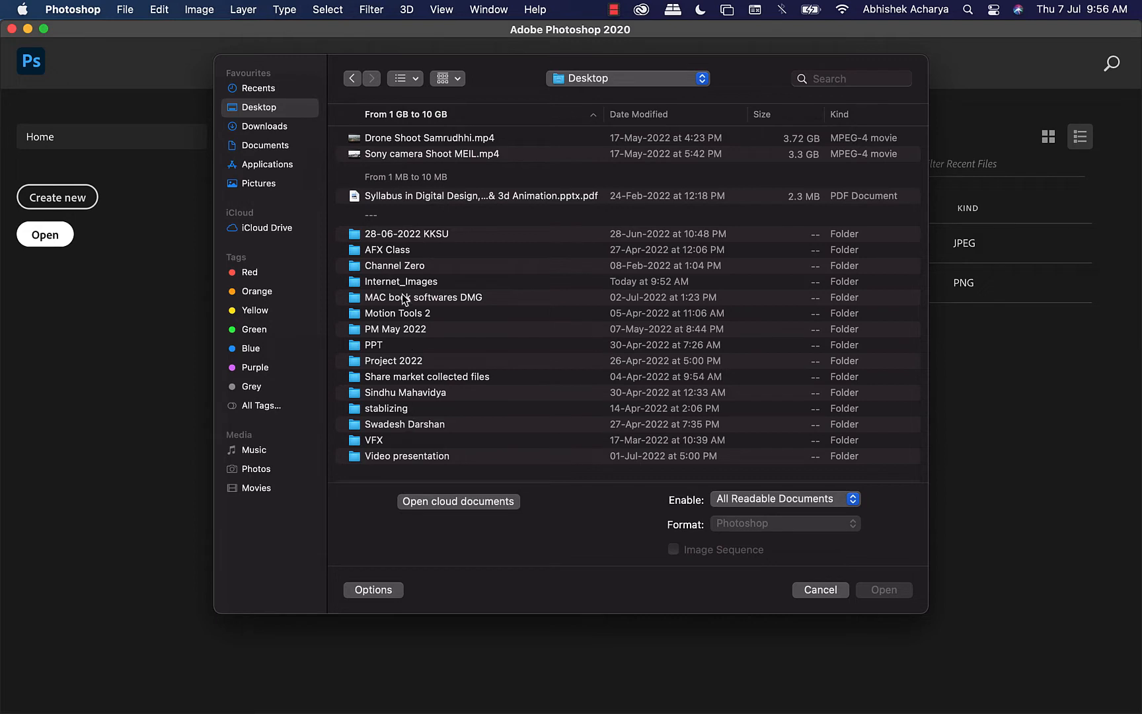
click(415, 277)
double_click(454, 283)
Step: Open channel-zeroArtboard-2.png from the Desktop's Channel Zero folder, and close the document
click(402, 271)
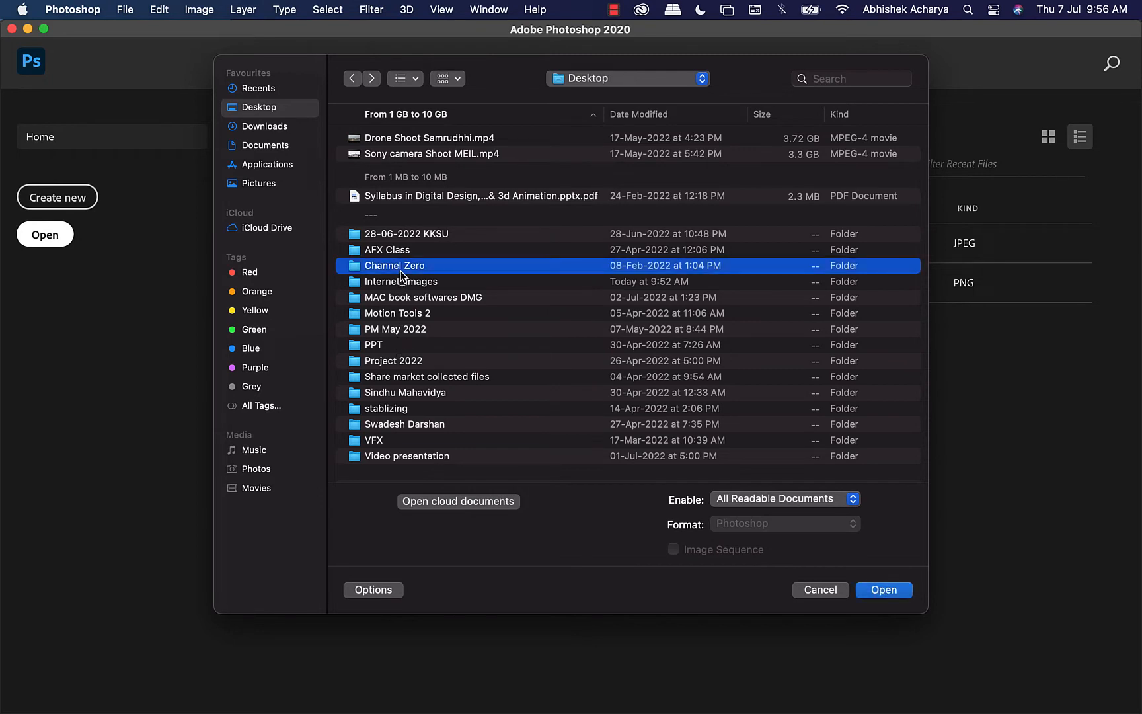
double_click(439, 271)
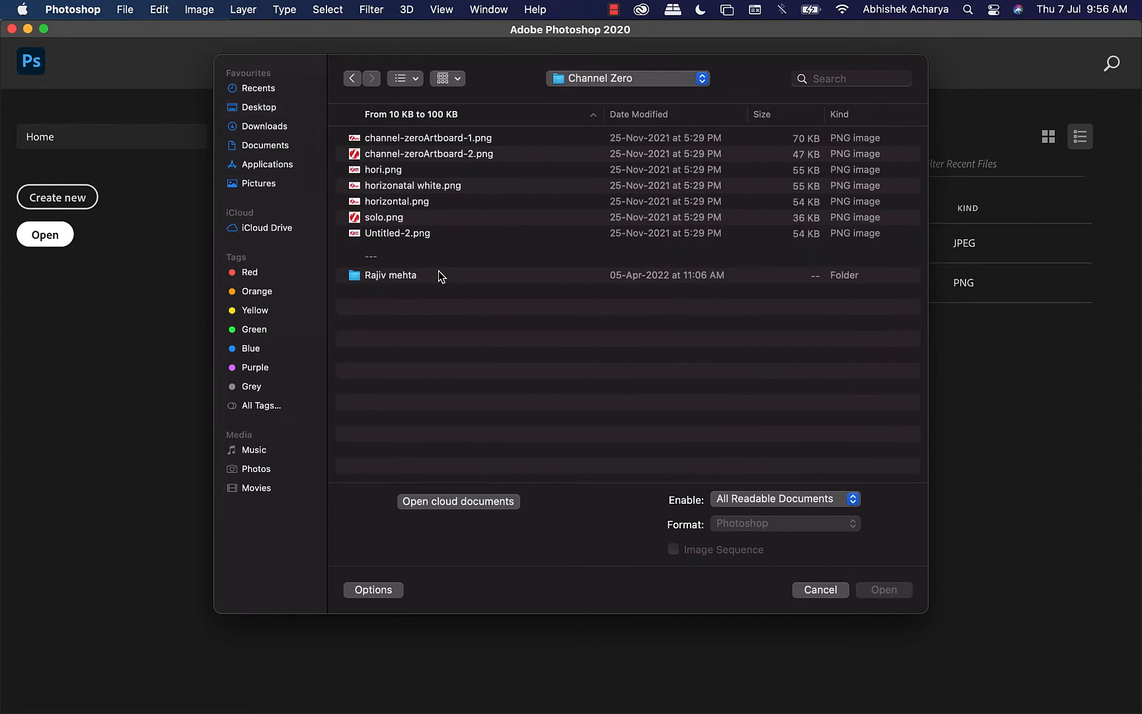
double_click(391, 156)
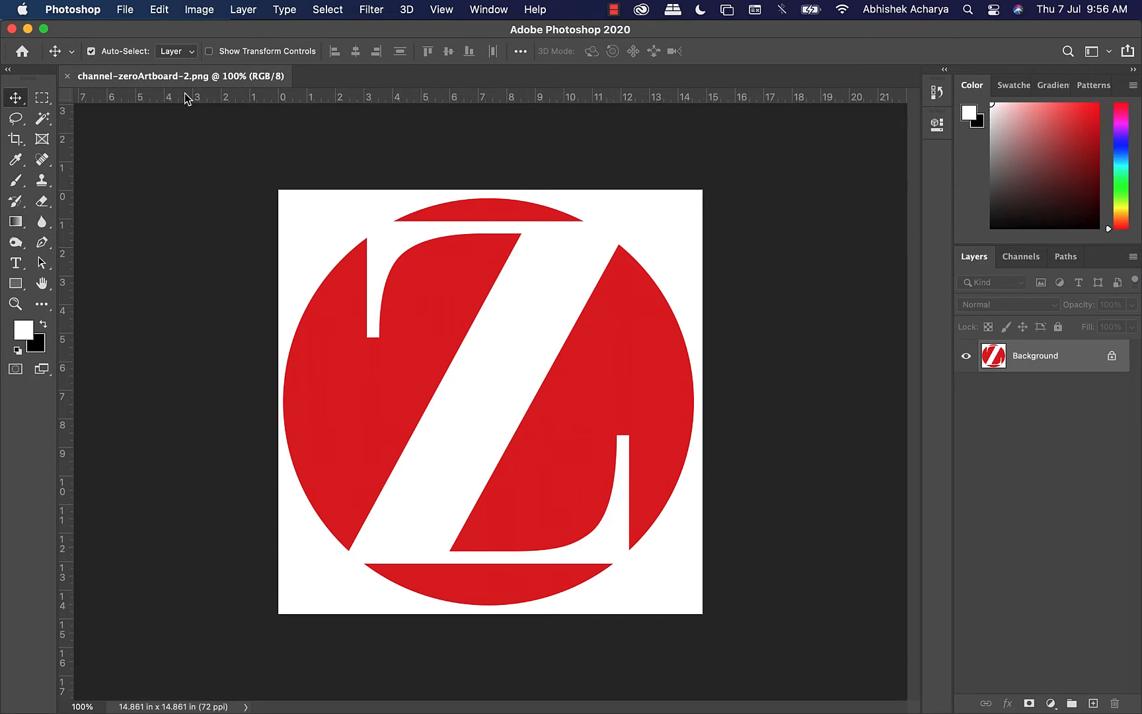
click(69, 76)
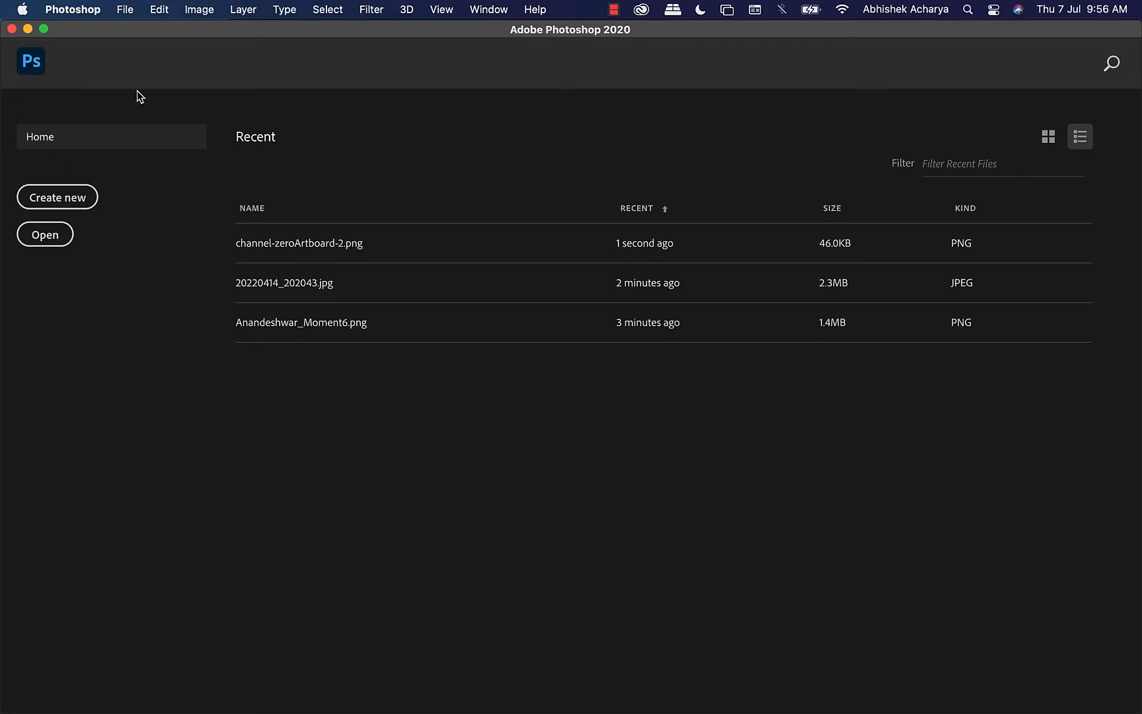
Step: Show the recent files as thumbnails and clear the recent file list
click(1048, 138)
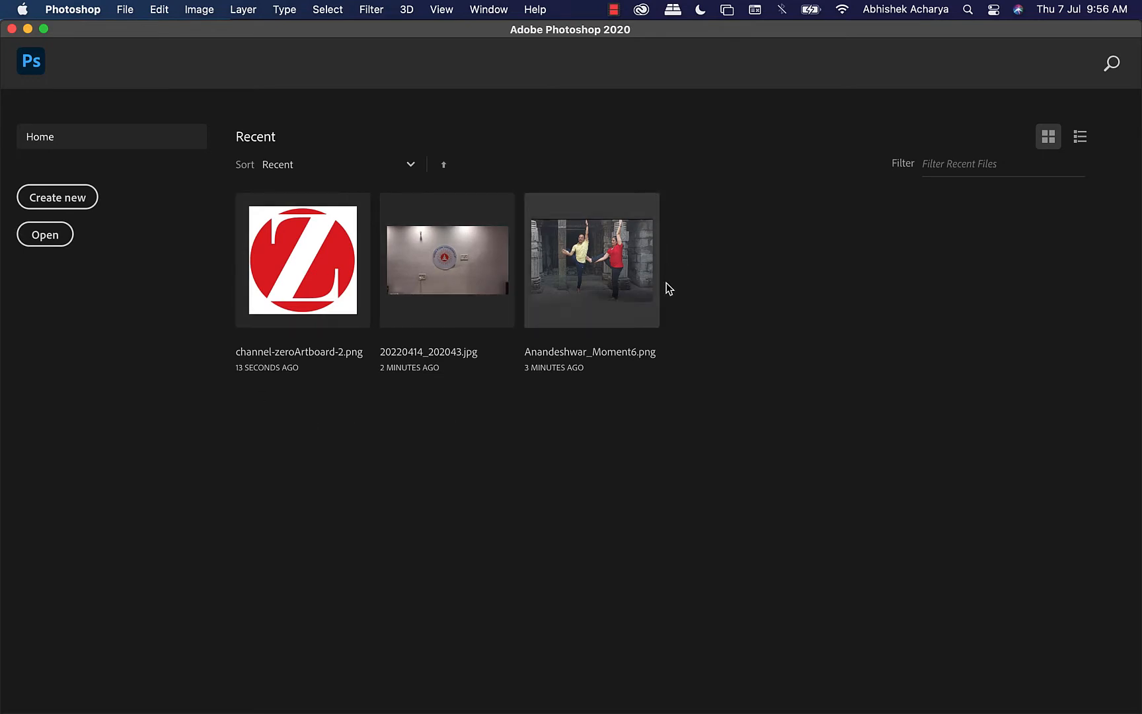
click(125, 9)
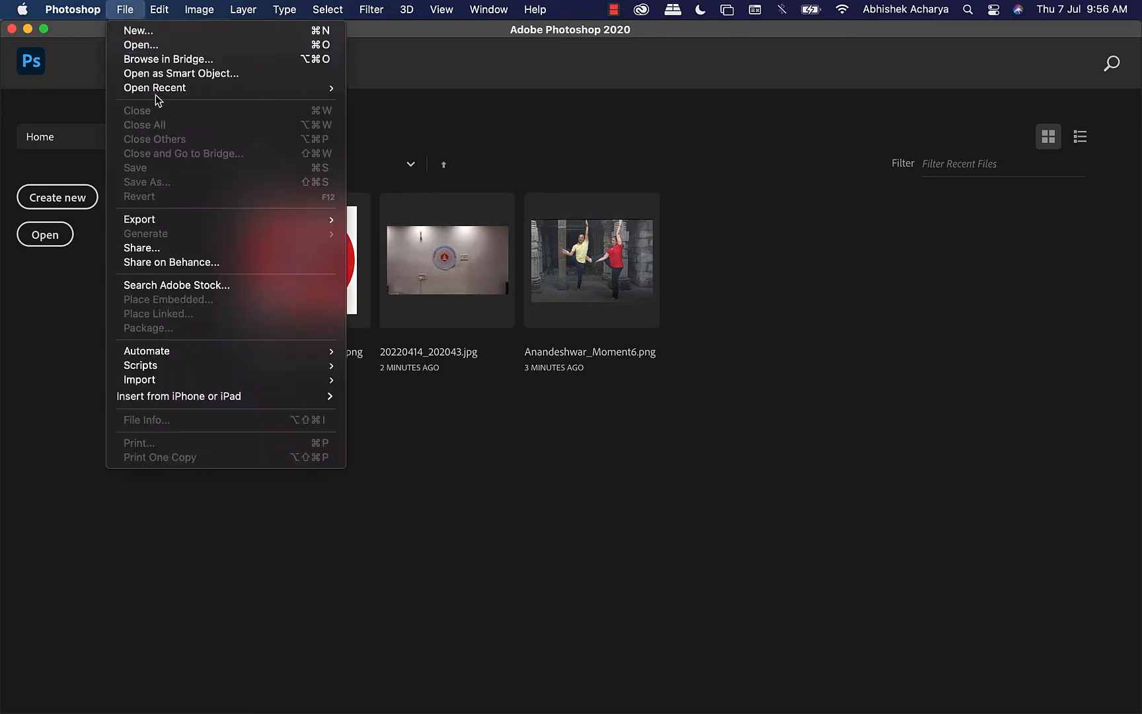
mouse_move(162, 88)
click(449, 146)
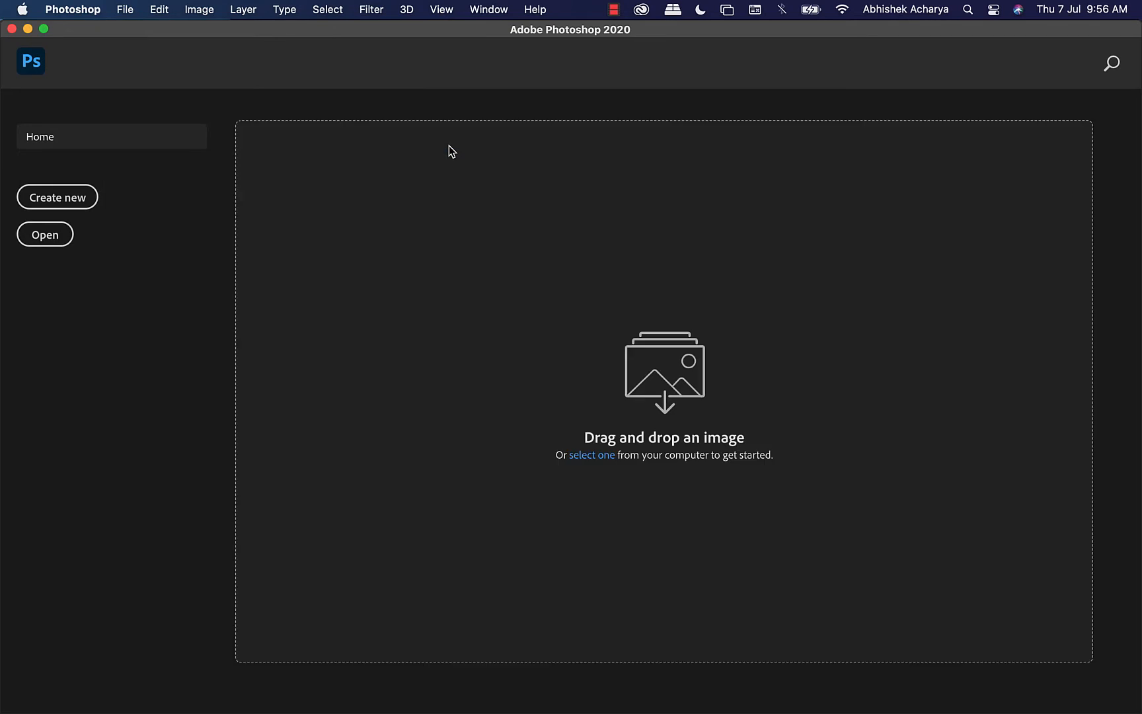
Step: Start a new document from the home screen and name it Class-3
click(58, 197)
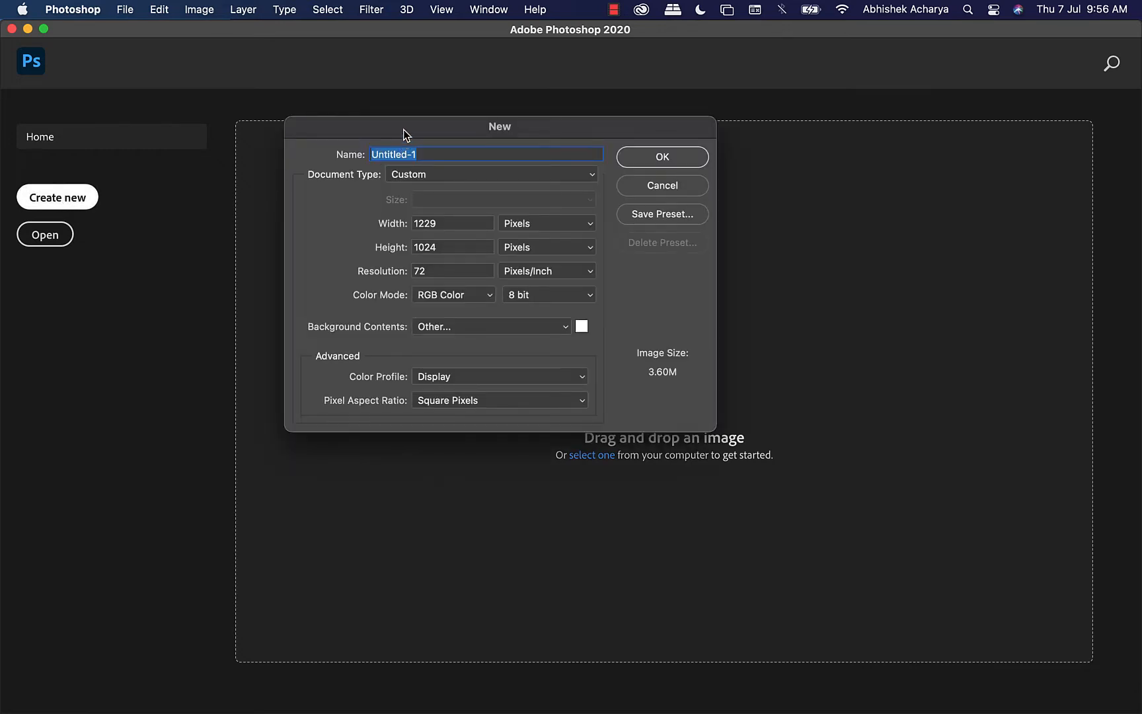
drag(404, 131, 483, 158)
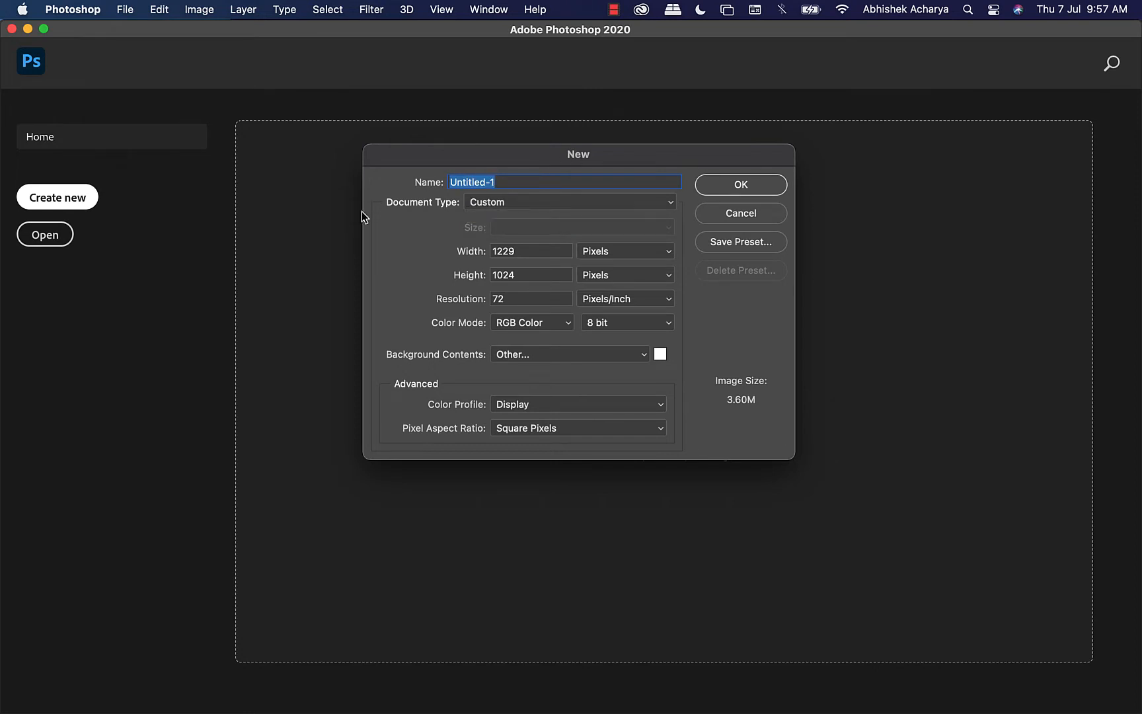
text(Class)
key(BackSpace)
text(-3)
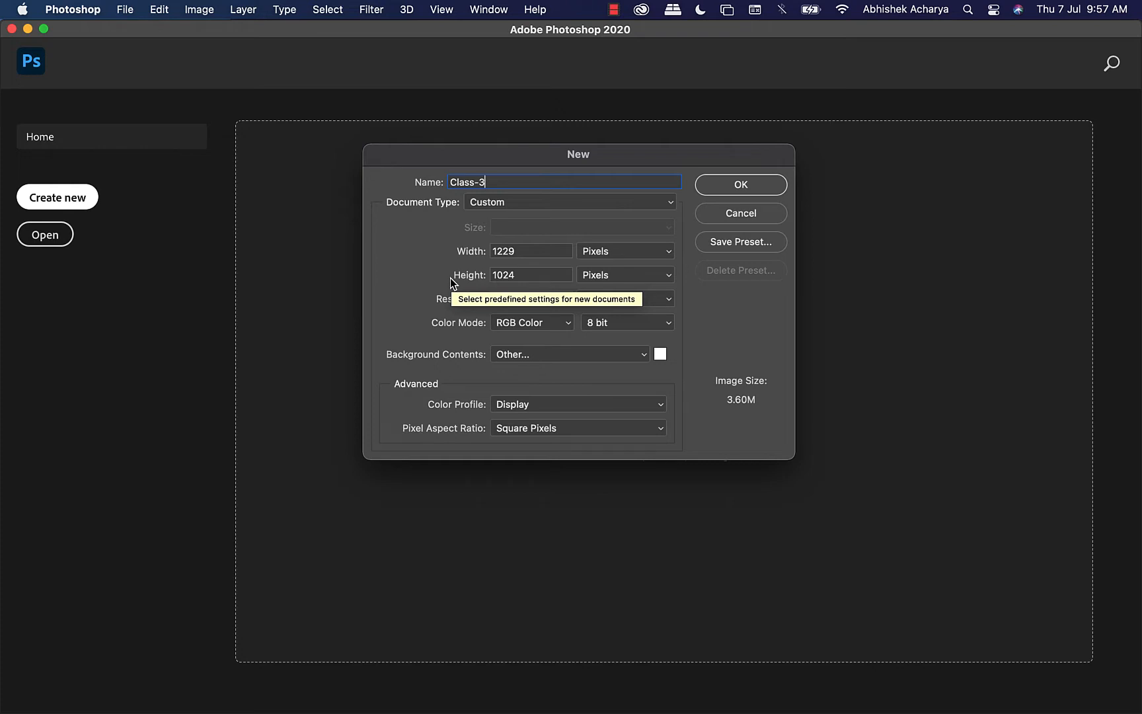
Step: Set the new document's width to 1920 pixels and its height to 1080 pixels
click(543, 250)
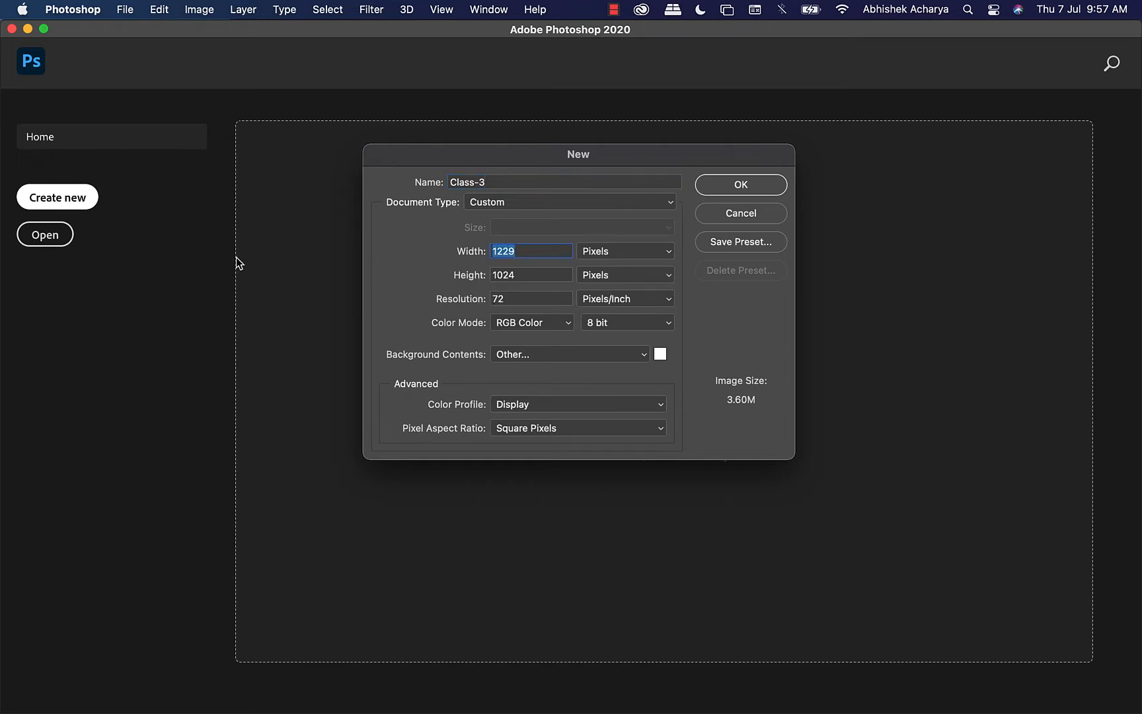
text(190)
key(BackSpace)
text(20)
key(Tab)
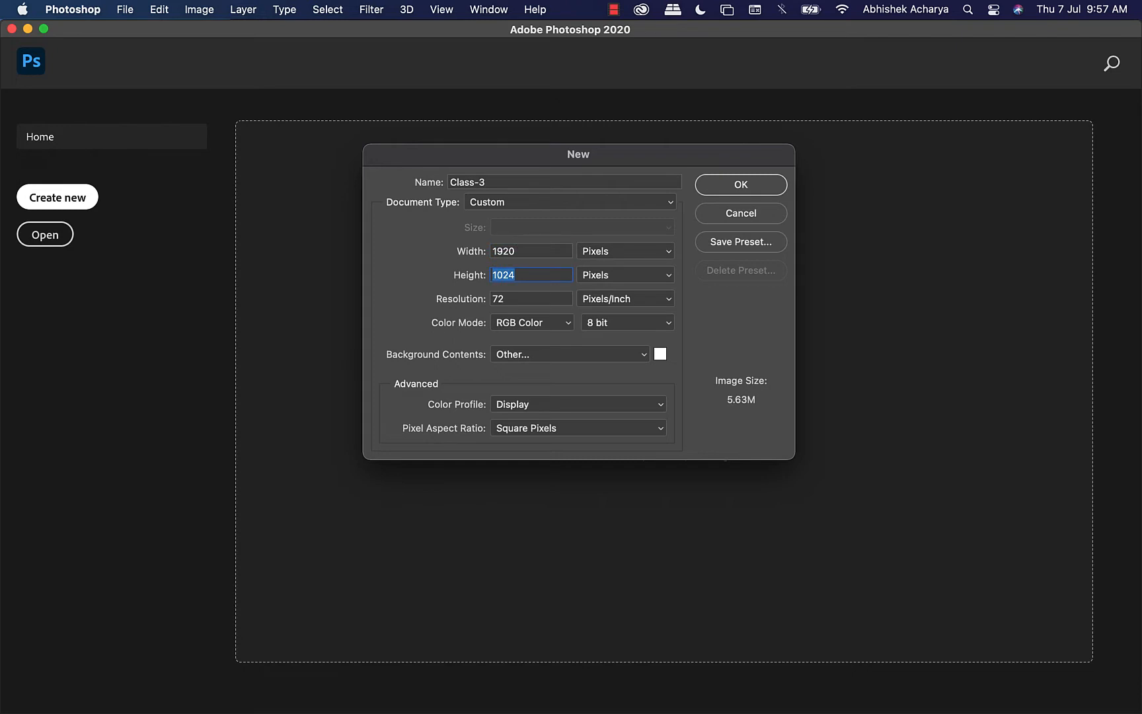
double_click(516, 252)
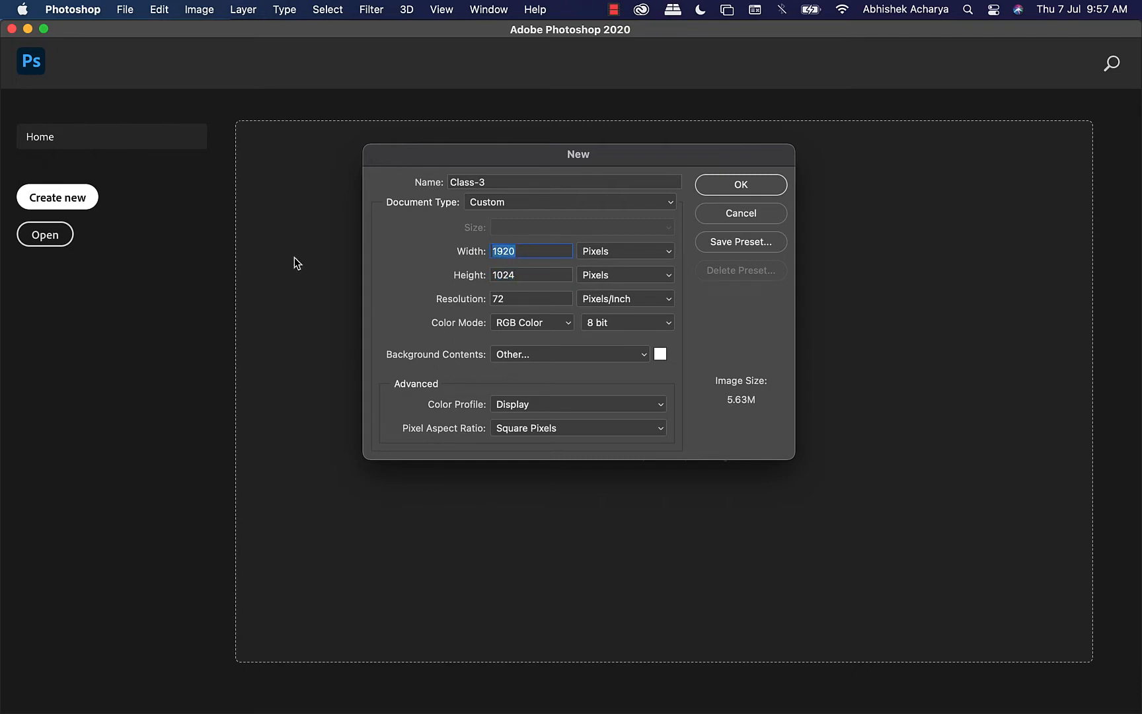
key(Tab)
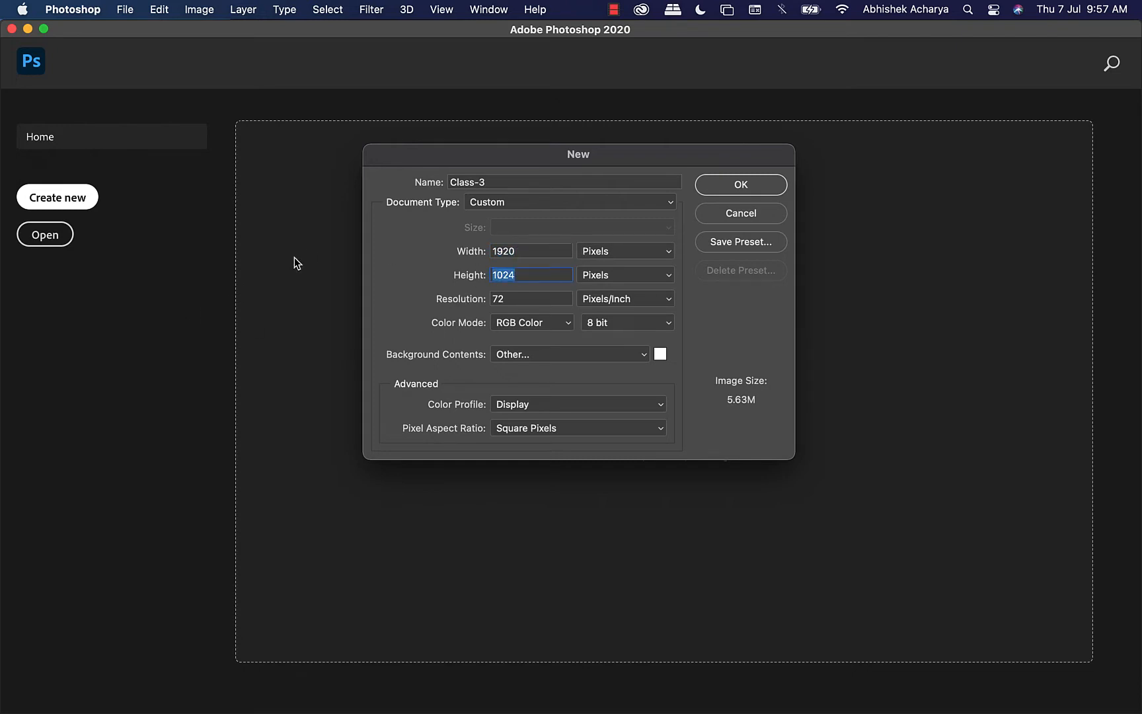
text(1080)
Step: Check the resolution and the color mode choices, keep 72 pixels/inch and RGB Color, and create the document
click(530, 299)
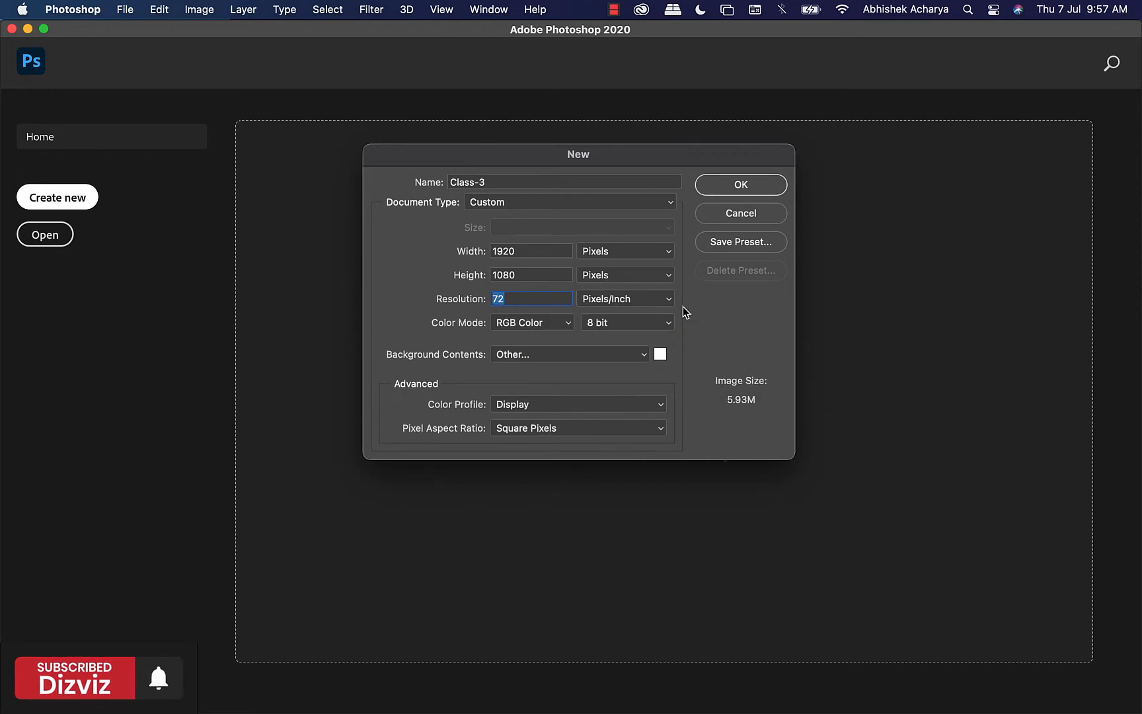
click(525, 324)
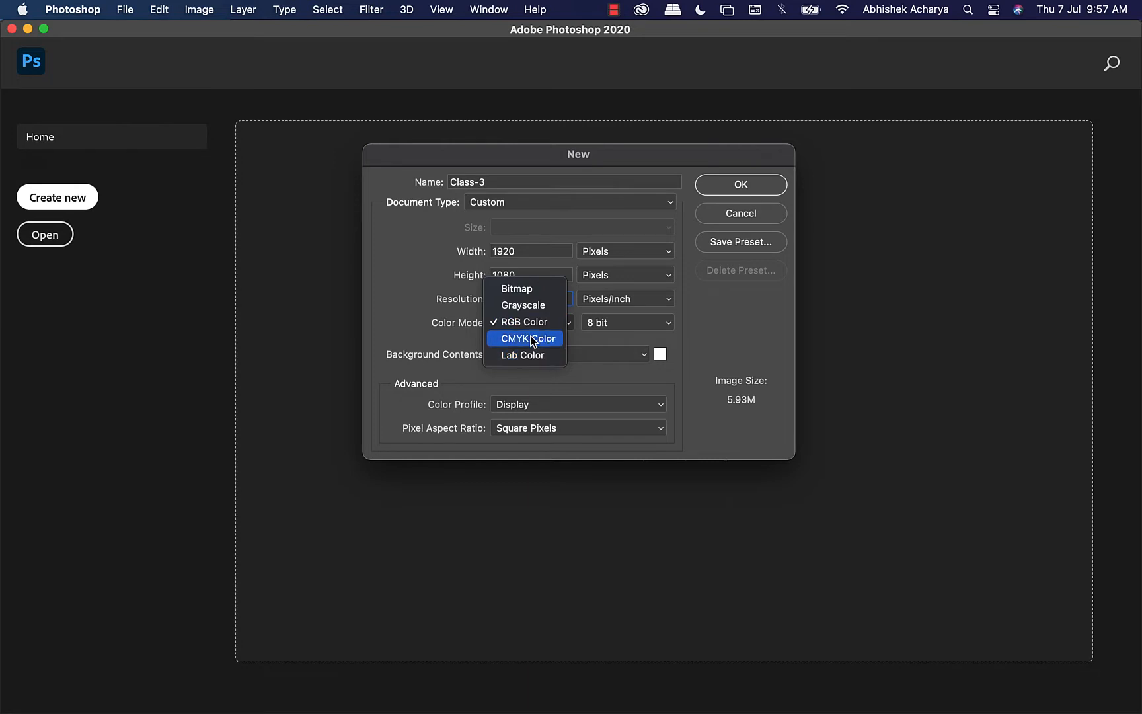
click(379, 329)
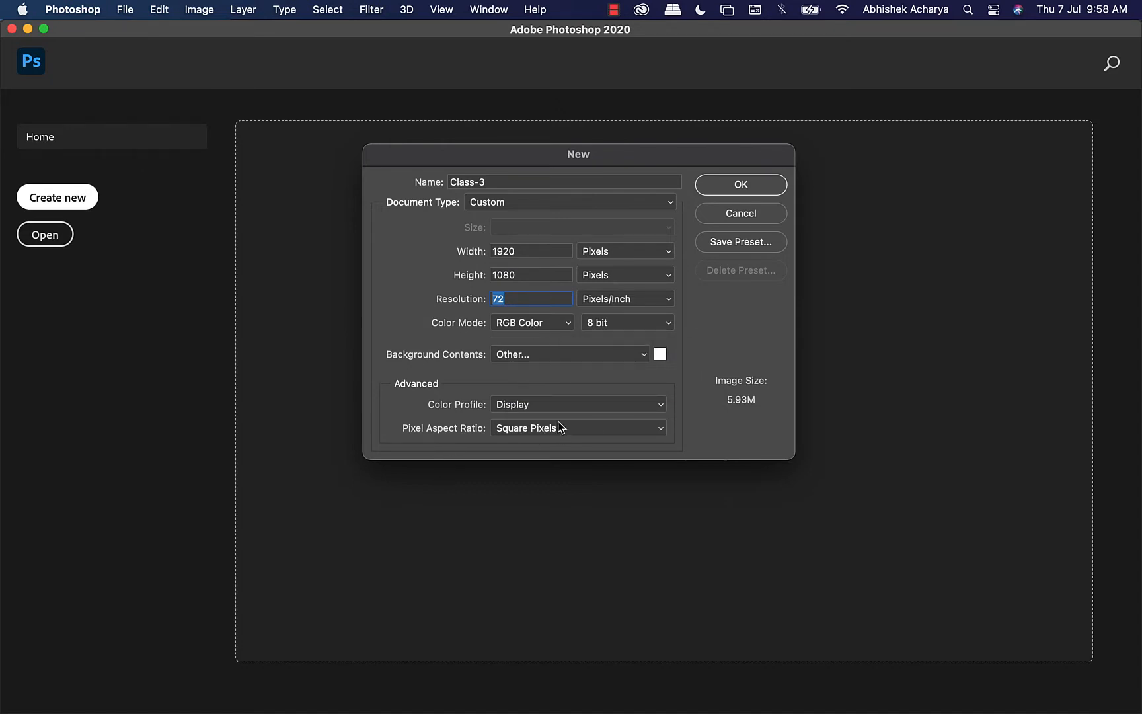
click(735, 188)
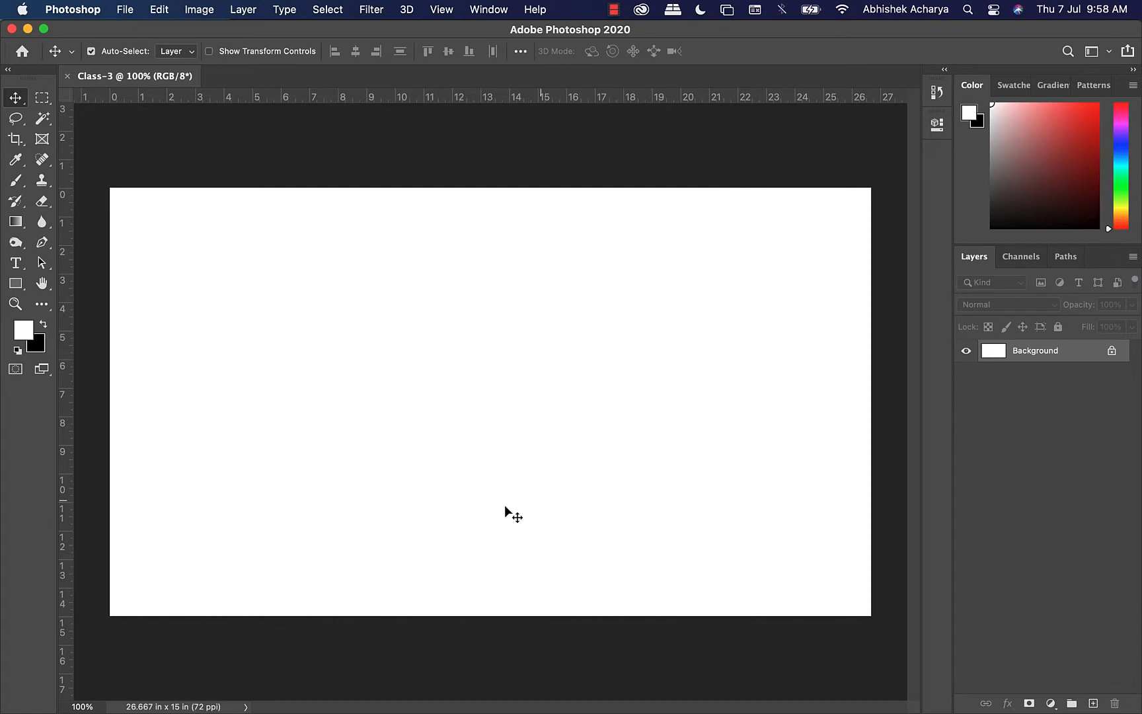
Step: Look at the background contents choices for a new document and close the New Document dialog
key(super+n)
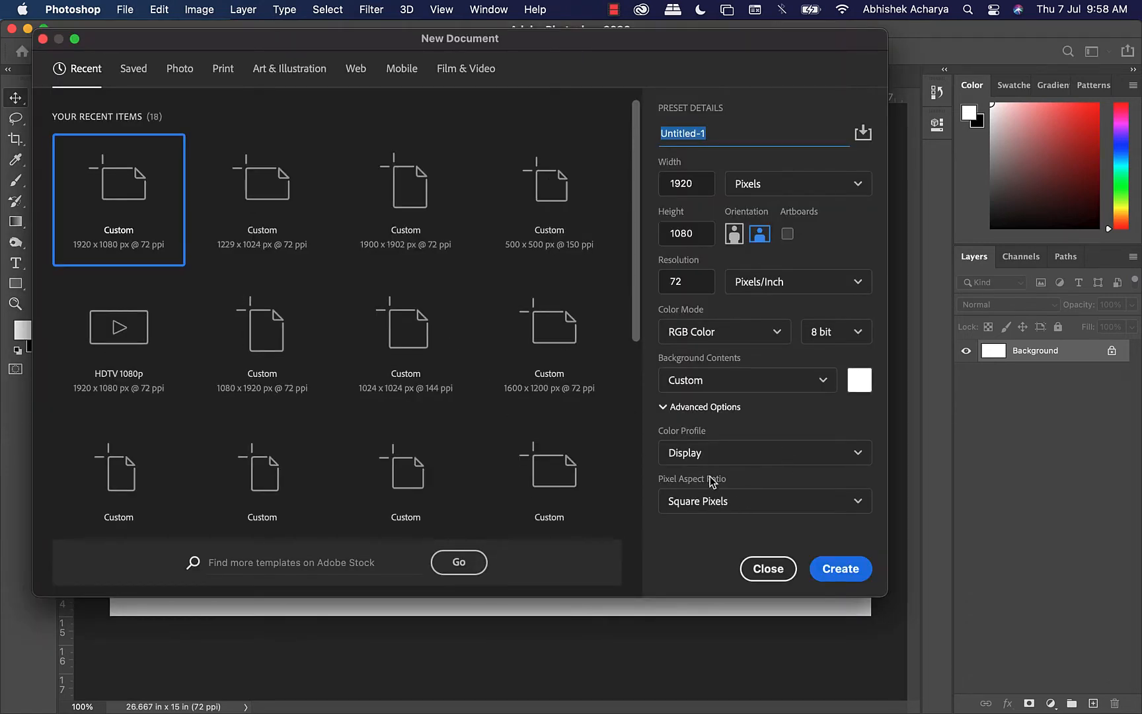
click(697, 387)
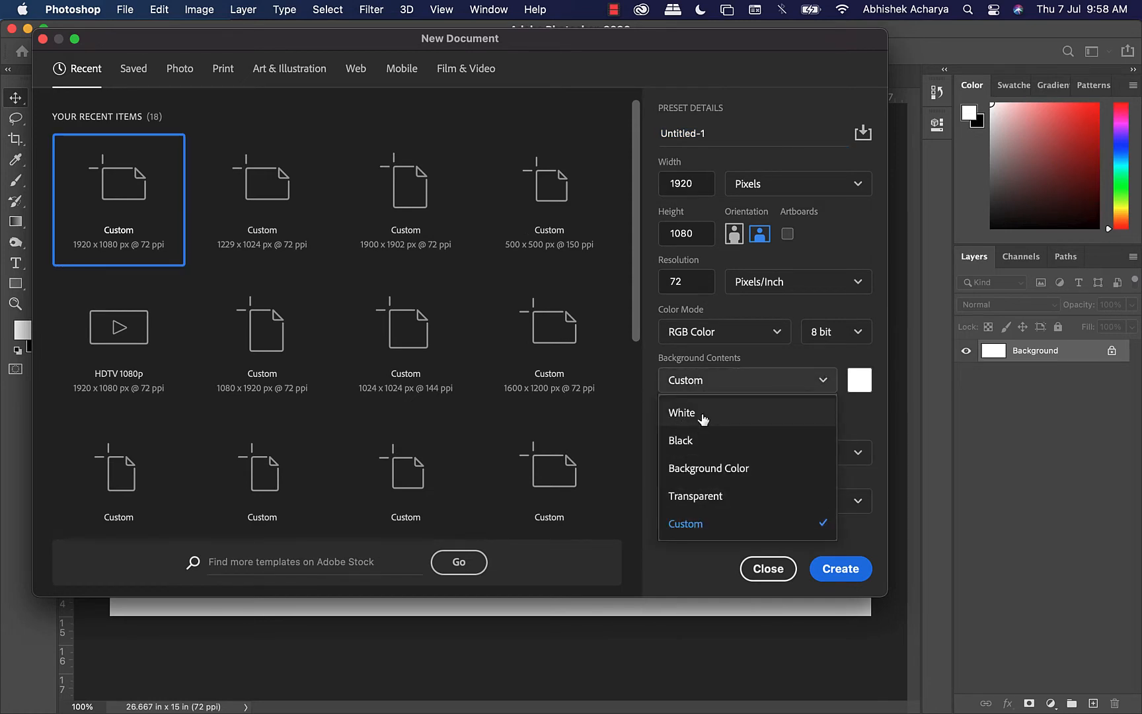
click(770, 580)
click(770, 580)
Step: Reopen the New Document dialog and look through the Print, Art & Illustration, Web, Mobile, Film & Video and Saved presets
click(125, 10)
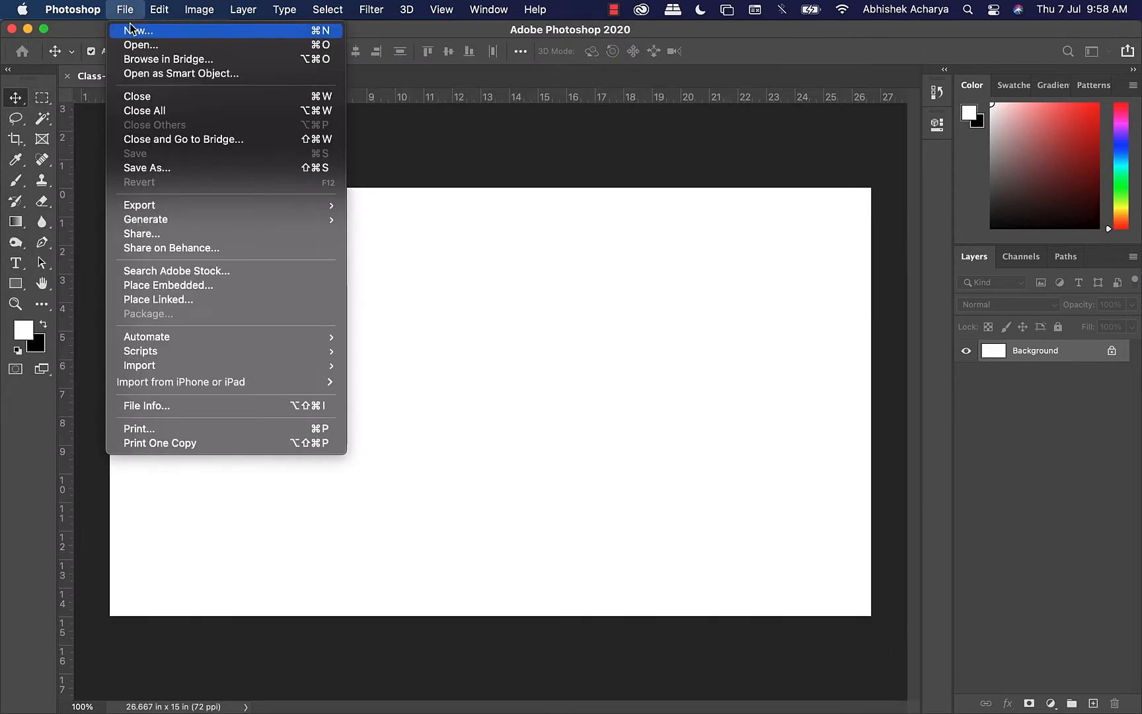
click(130, 30)
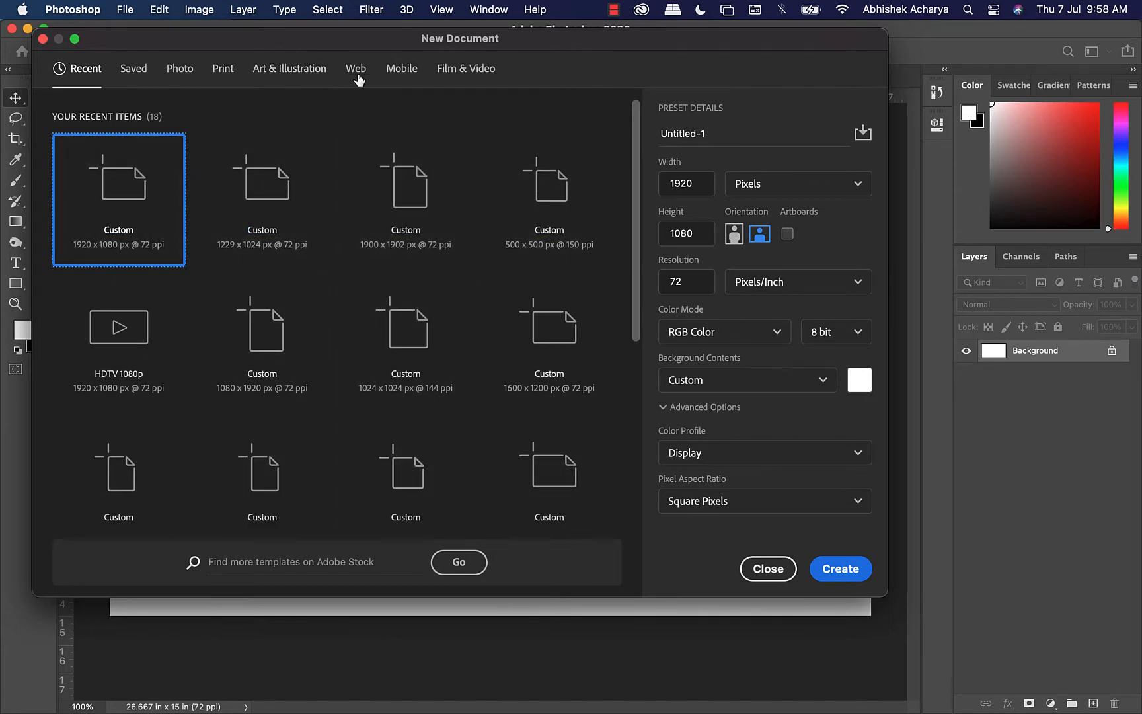
click(231, 71)
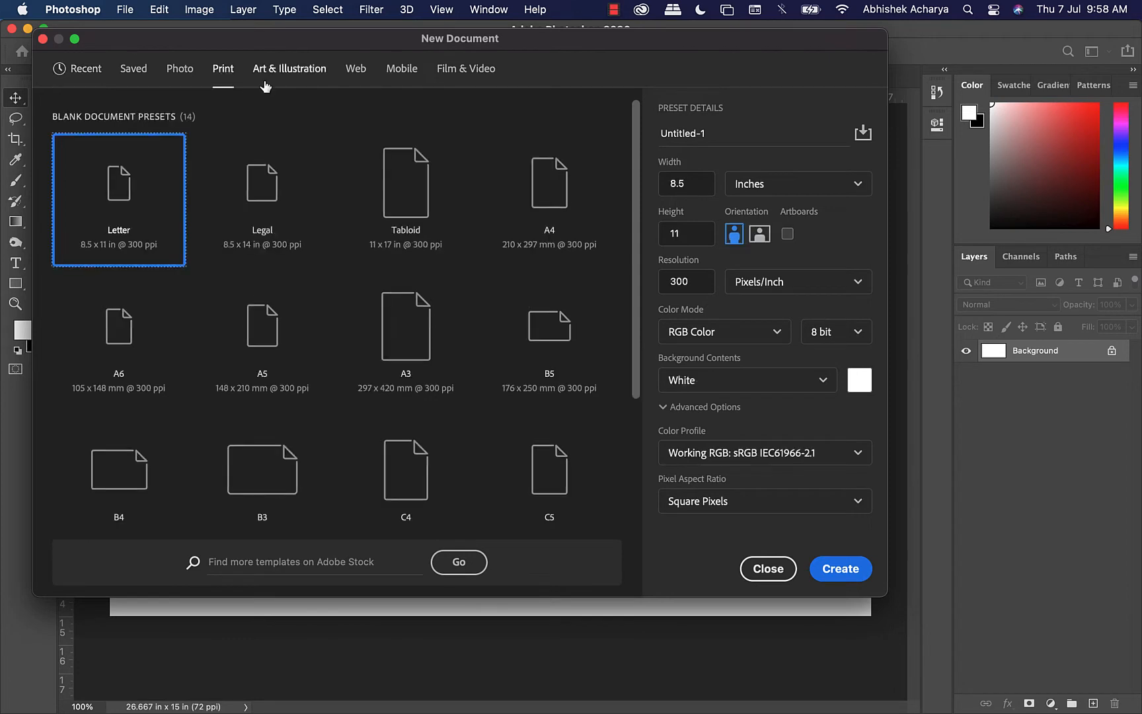
click(287, 78)
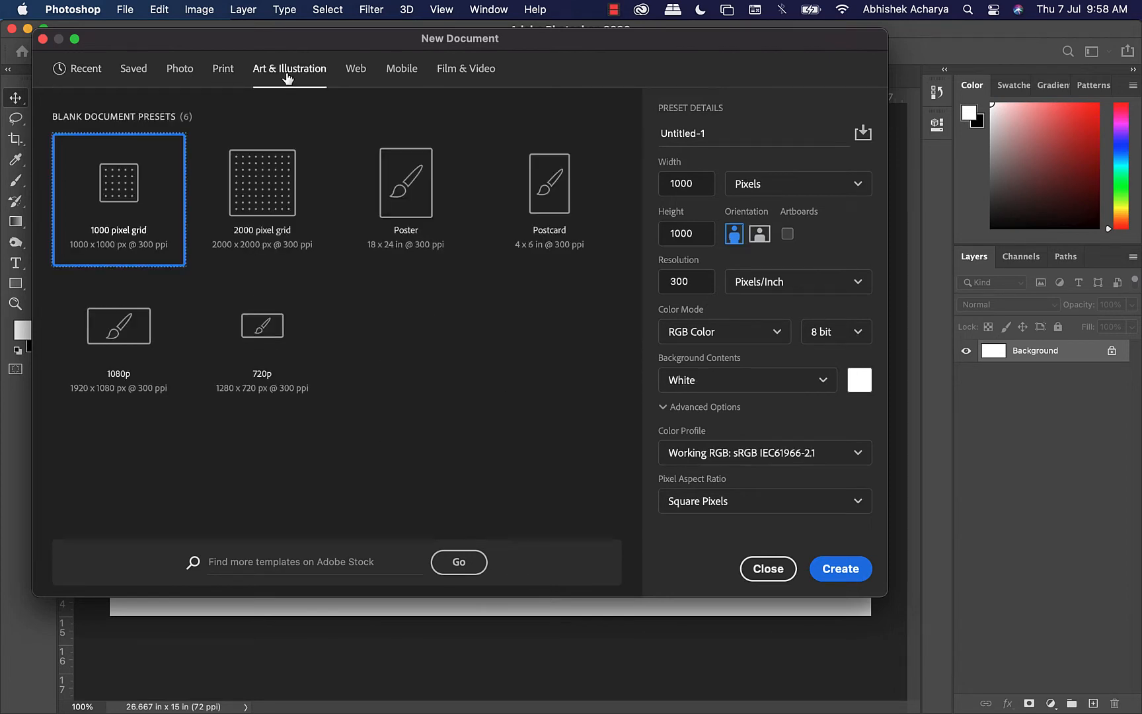
click(356, 70)
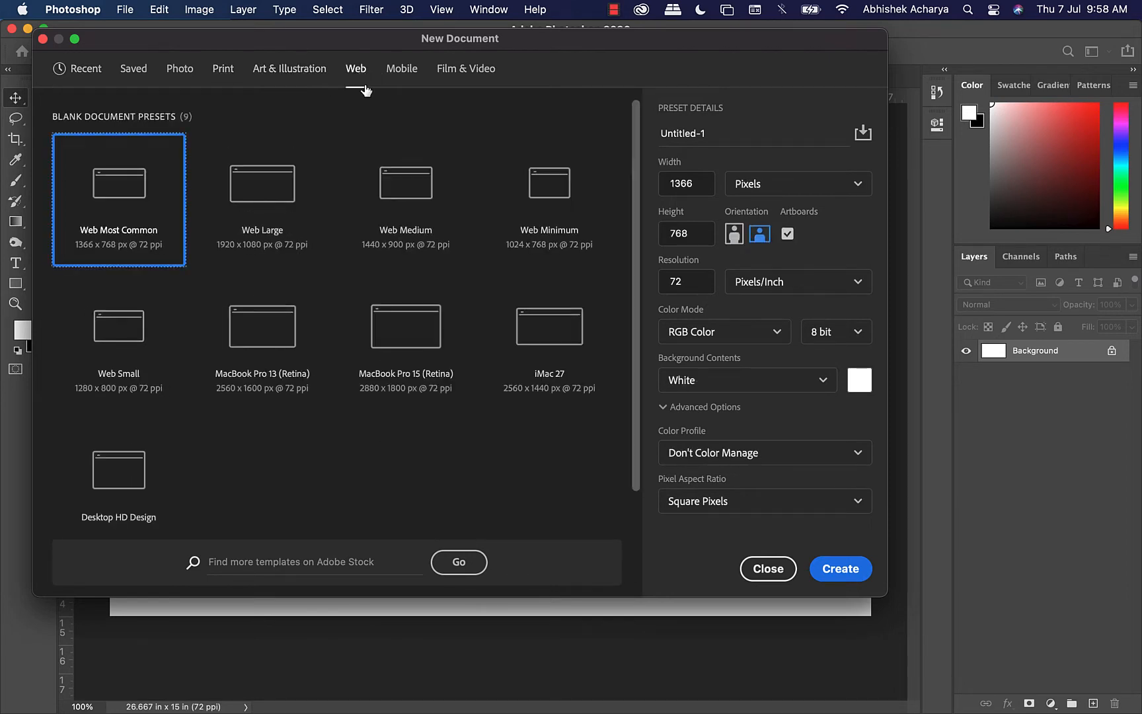
click(408, 71)
click(476, 71)
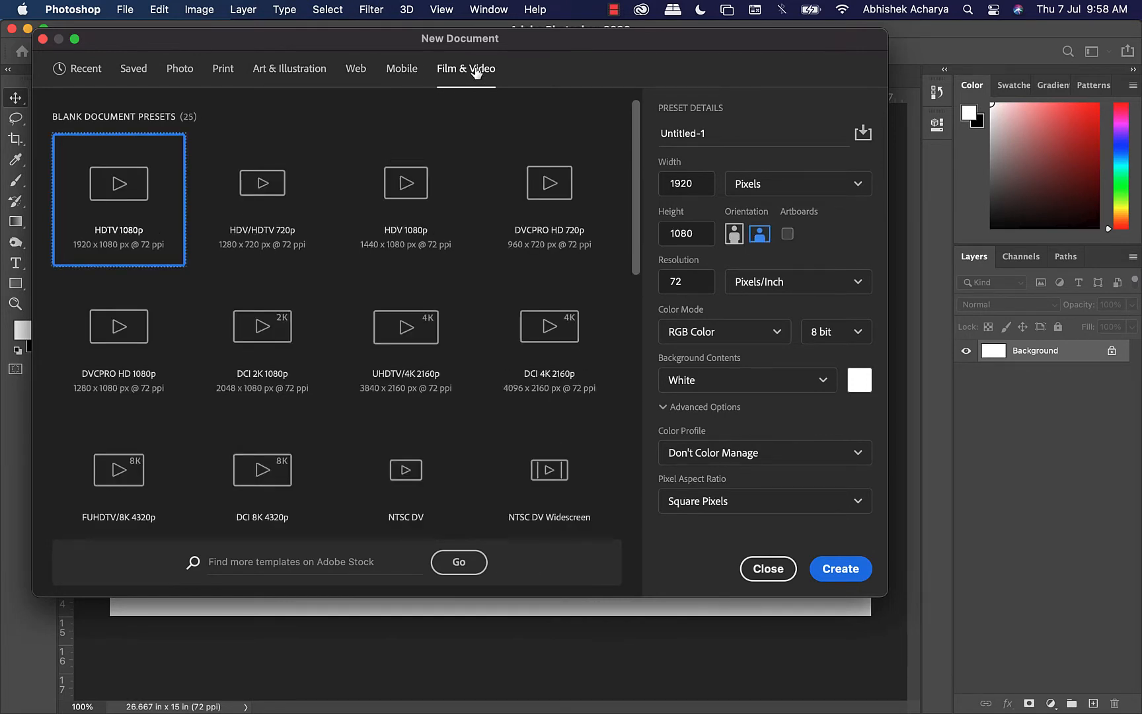
click(133, 70)
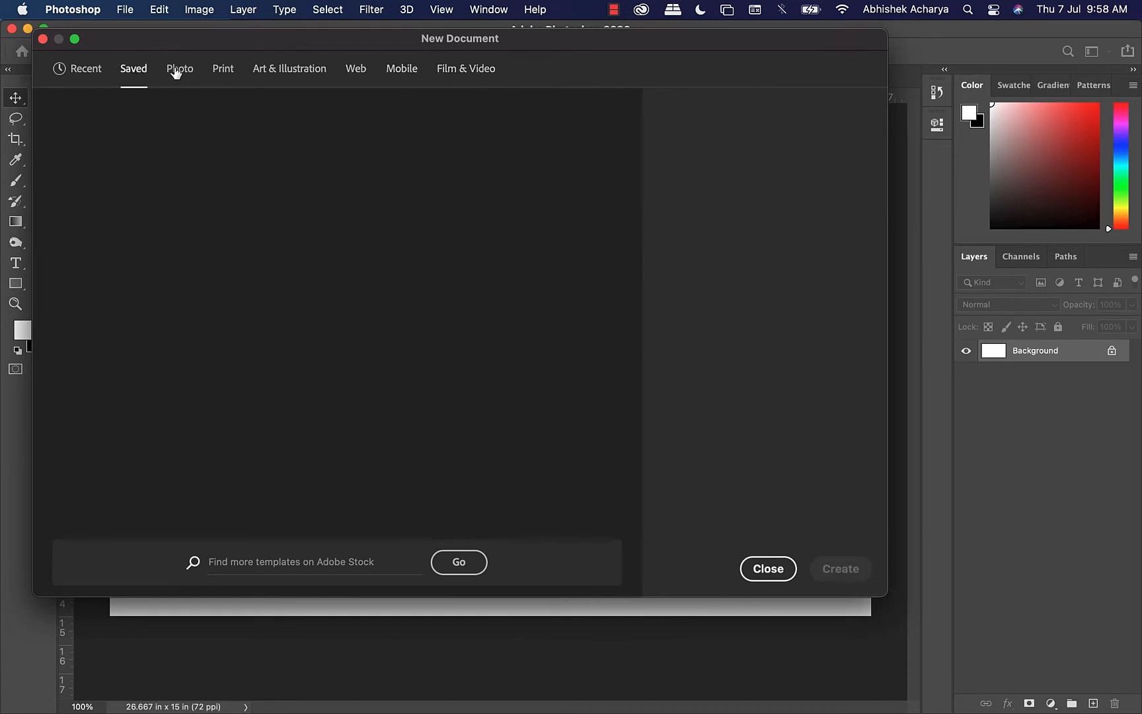
Step: Look through all the Mobile blank document presets and close the New Document dialog without creating a document
click(405, 71)
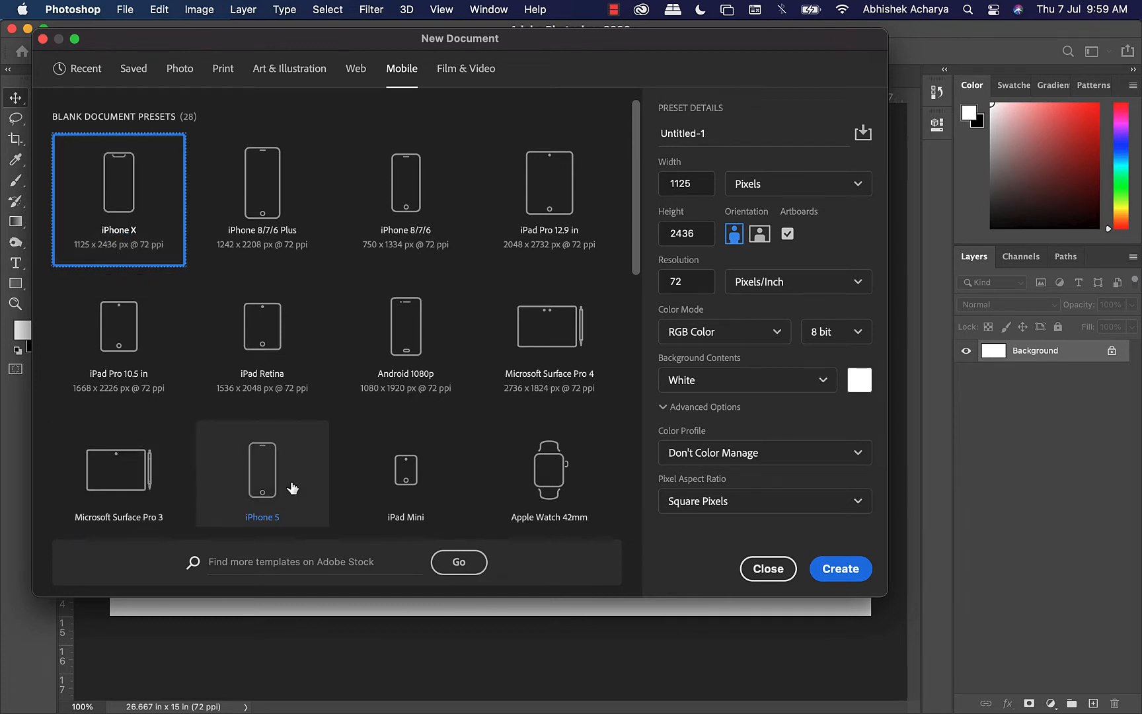
scroll(292, 484, down, 3)
scroll(293, 488, down, 7)
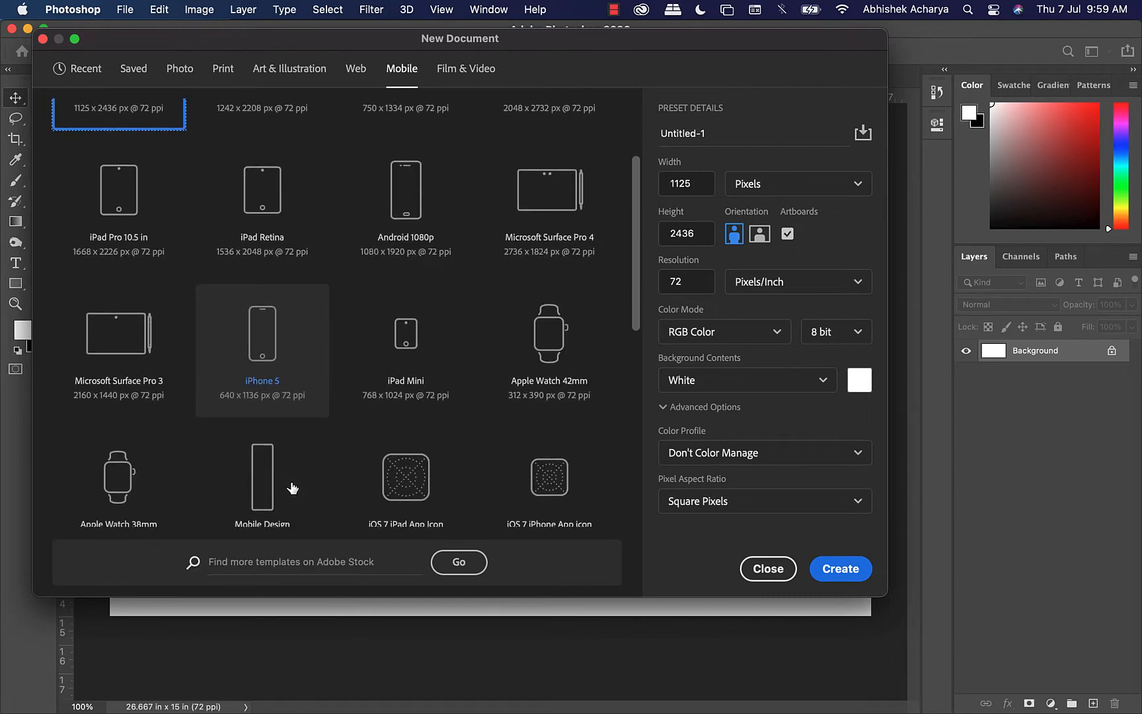
scroll(292, 488, down, 1)
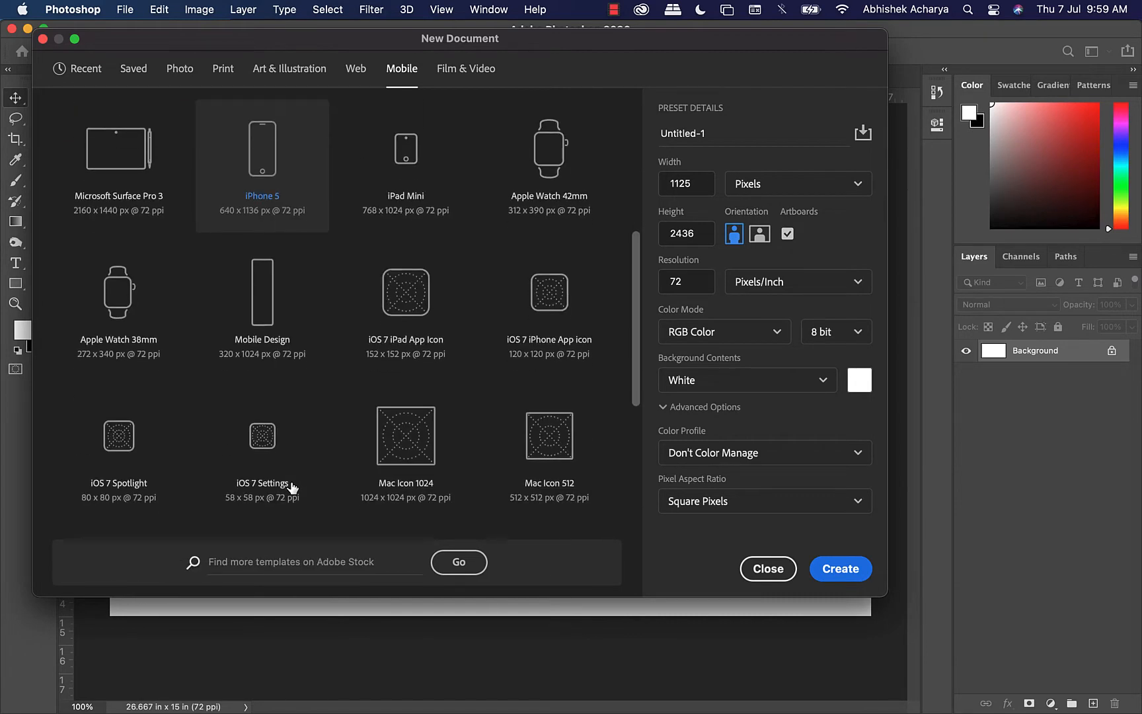
scroll(293, 488, down, 9)
scroll(293, 488, down, 1)
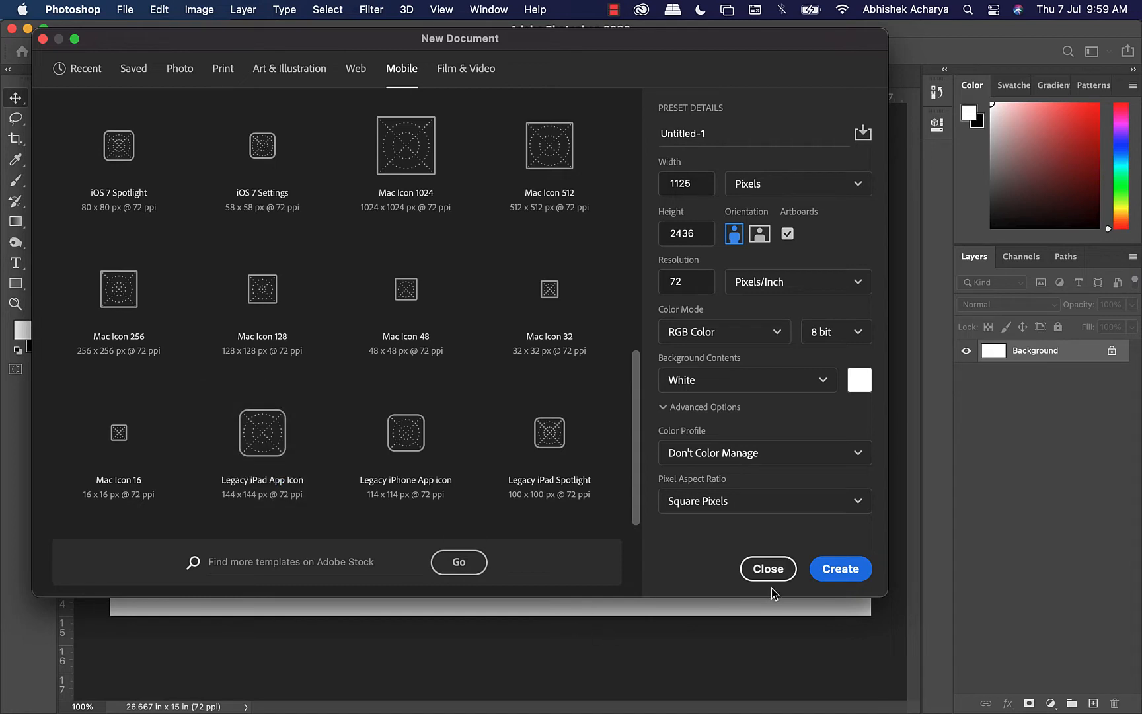
click(767, 570)
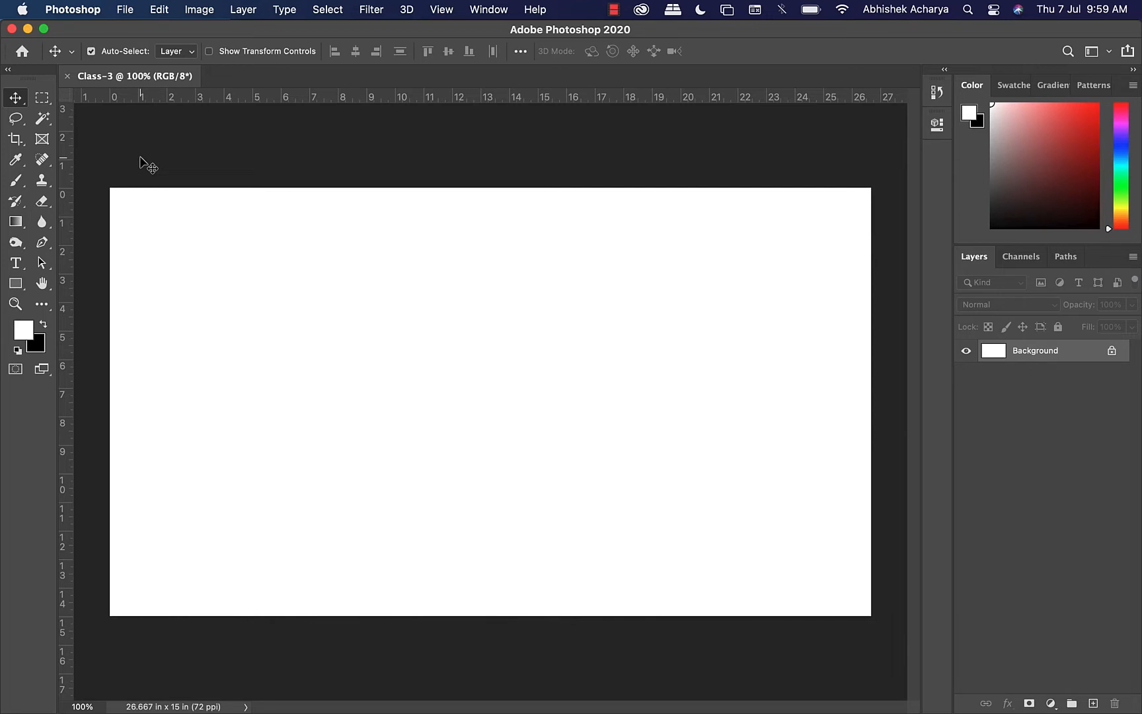
Step: Switch to Chrome, search Google Images for "yellow saree", and open the preview of the Hritika Satin Saree from ajio.com
mouse_move(380, 710)
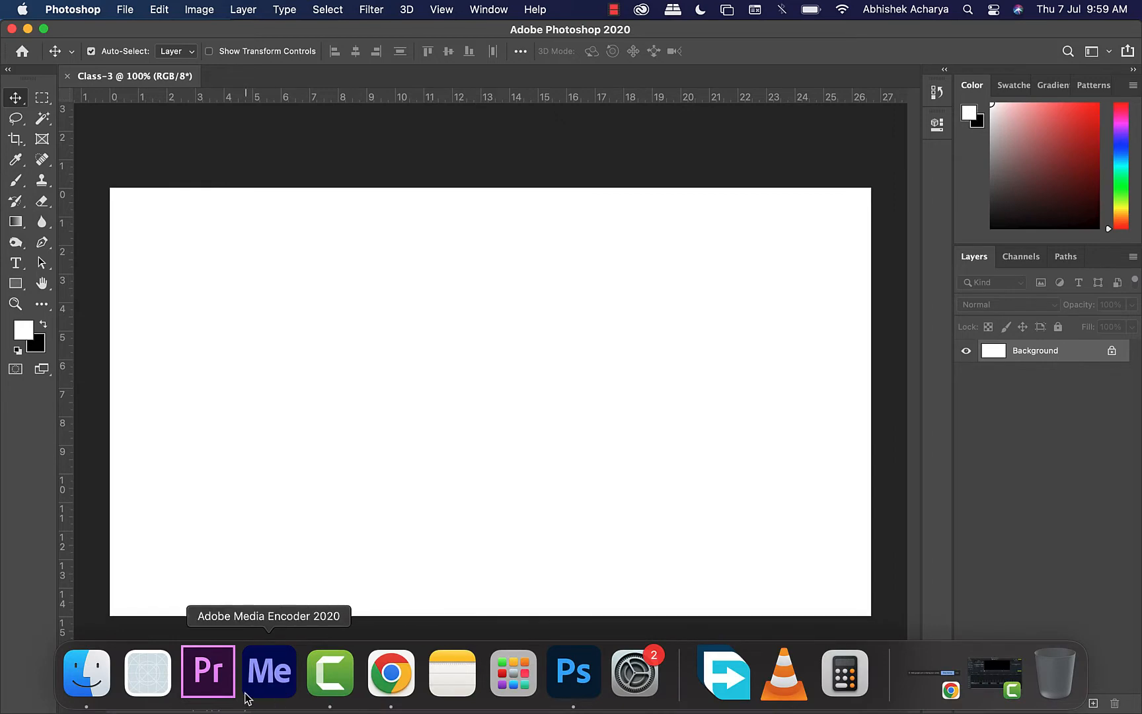
click(391, 673)
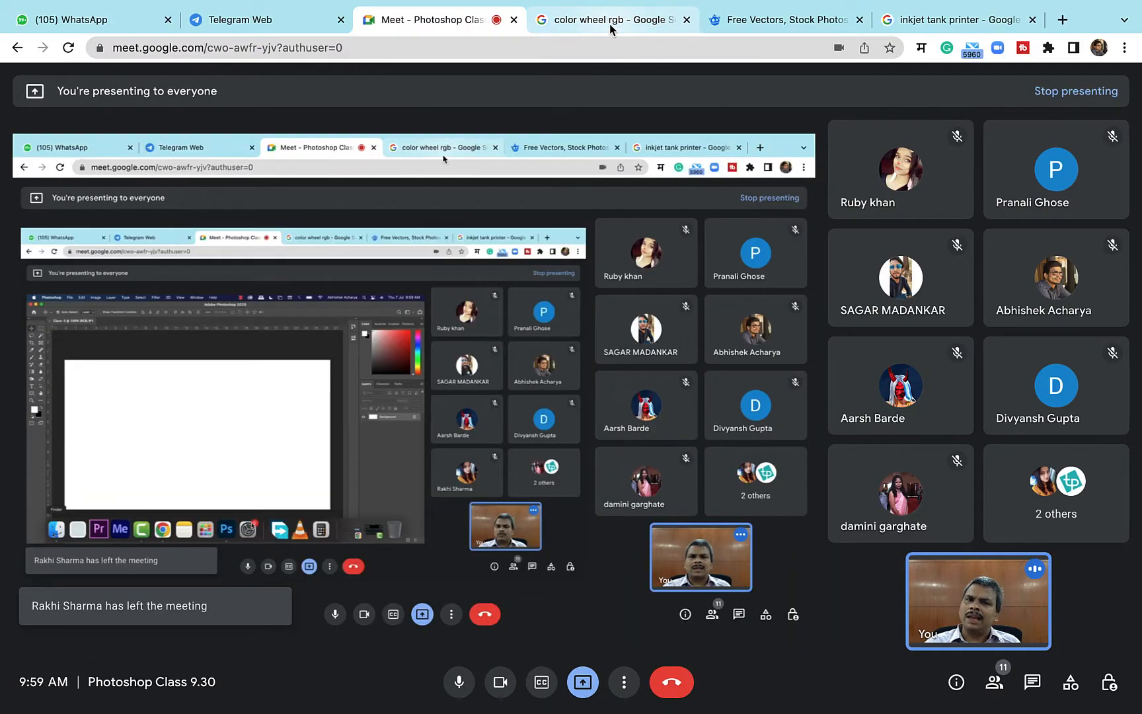
click(610, 24)
click(296, 84)
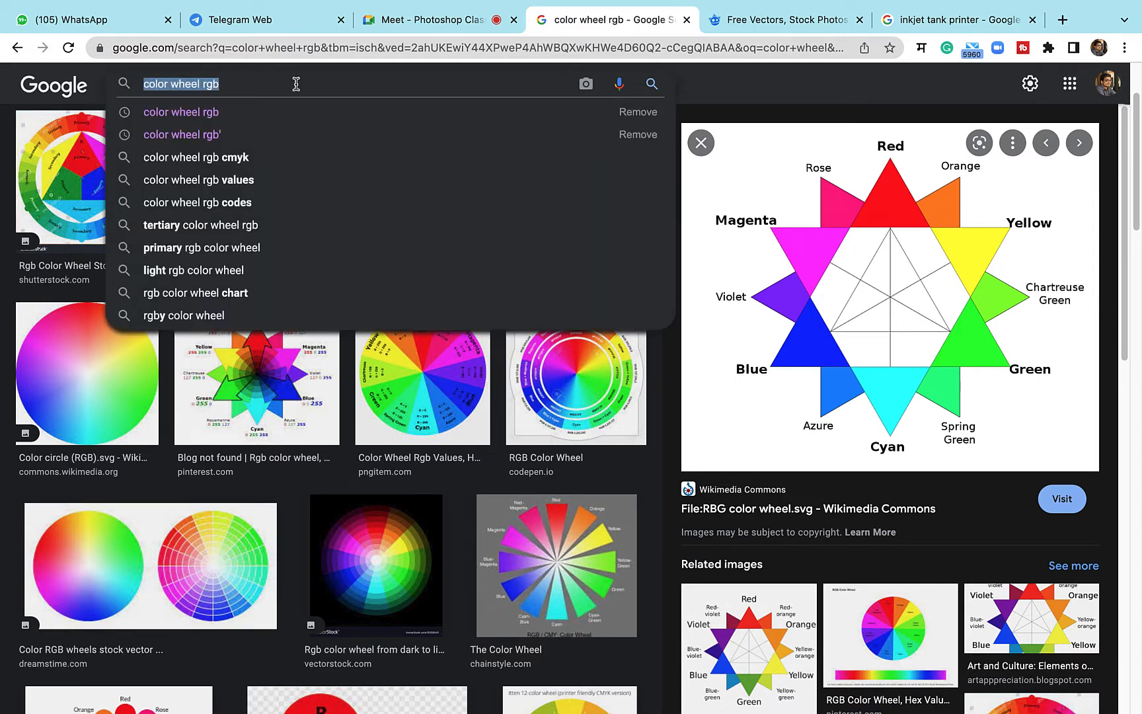
text(yel)
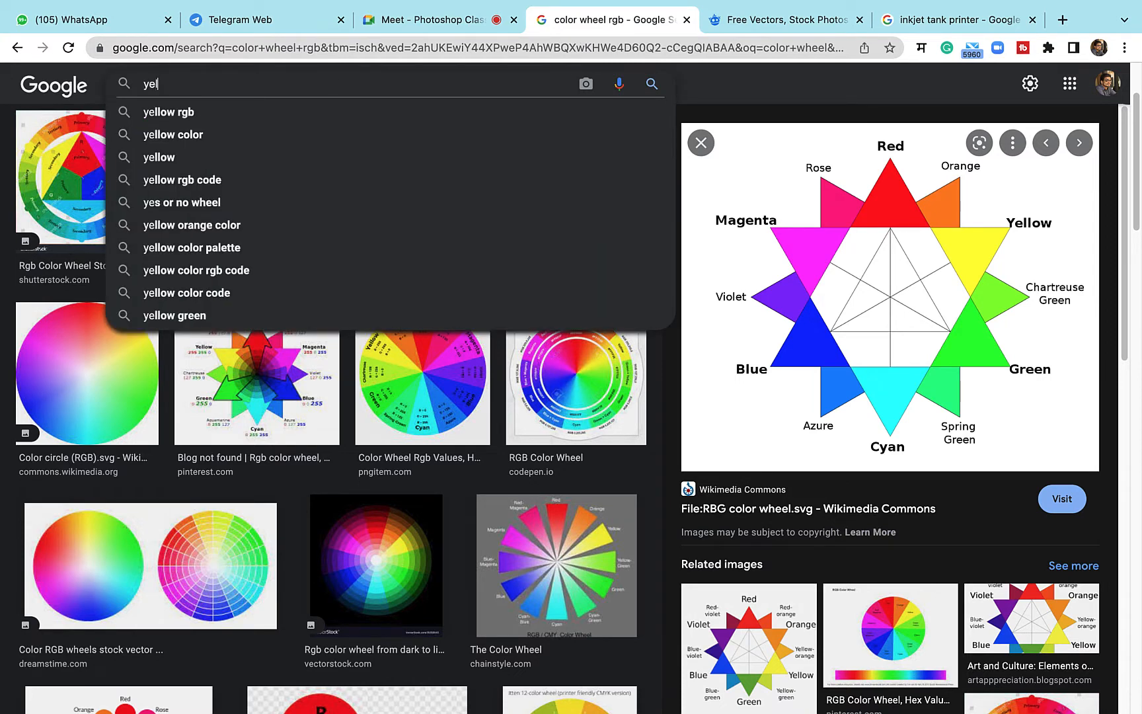
text(low saree)
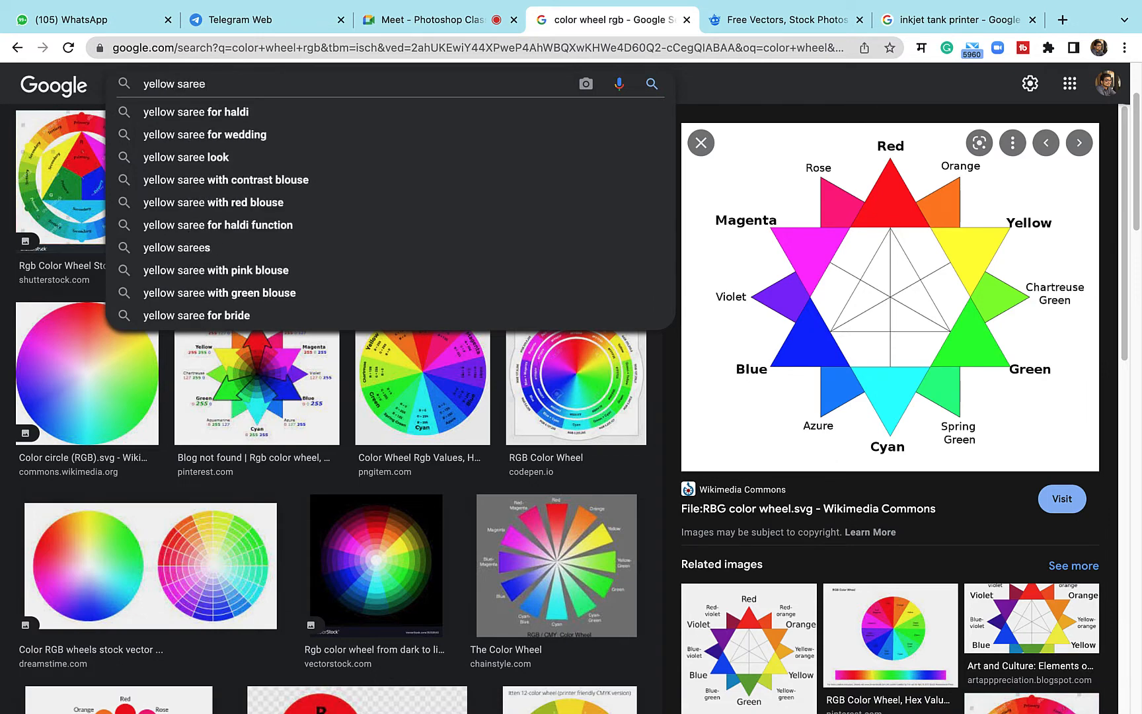
key(Return)
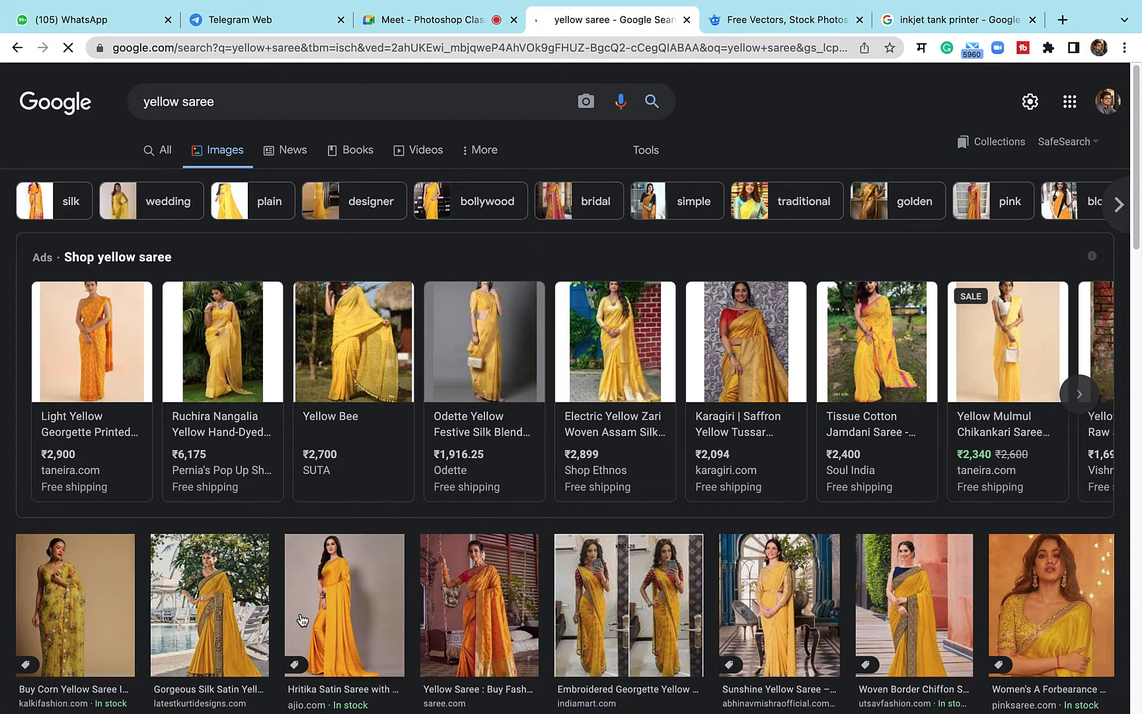
click(301, 621)
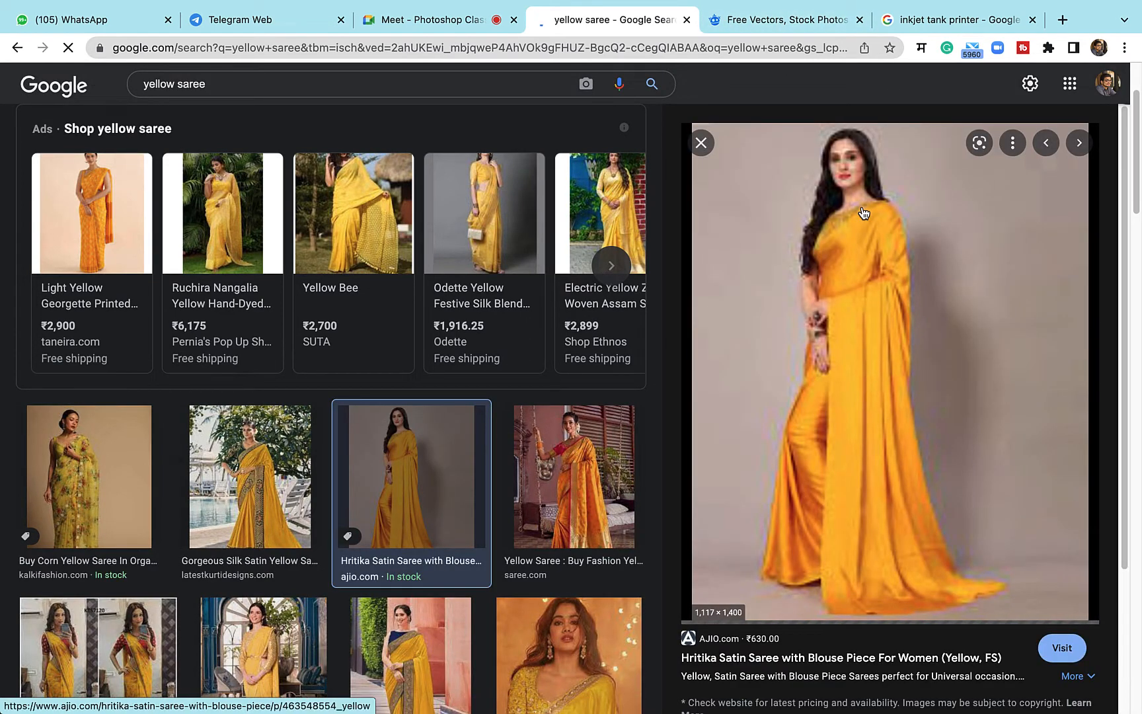
Step: Copy the previewed yellow saree image from the Google Images results and switch to Photoshop
right_click(862, 285)
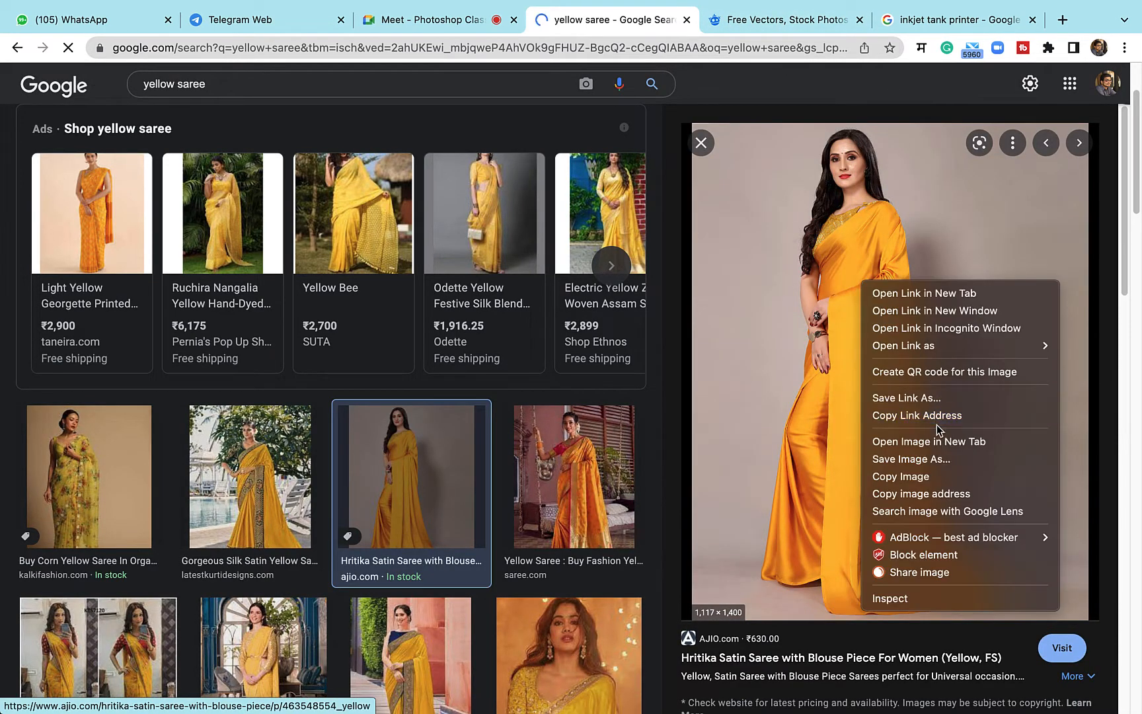
click(917, 476)
mouse_move(452, 677)
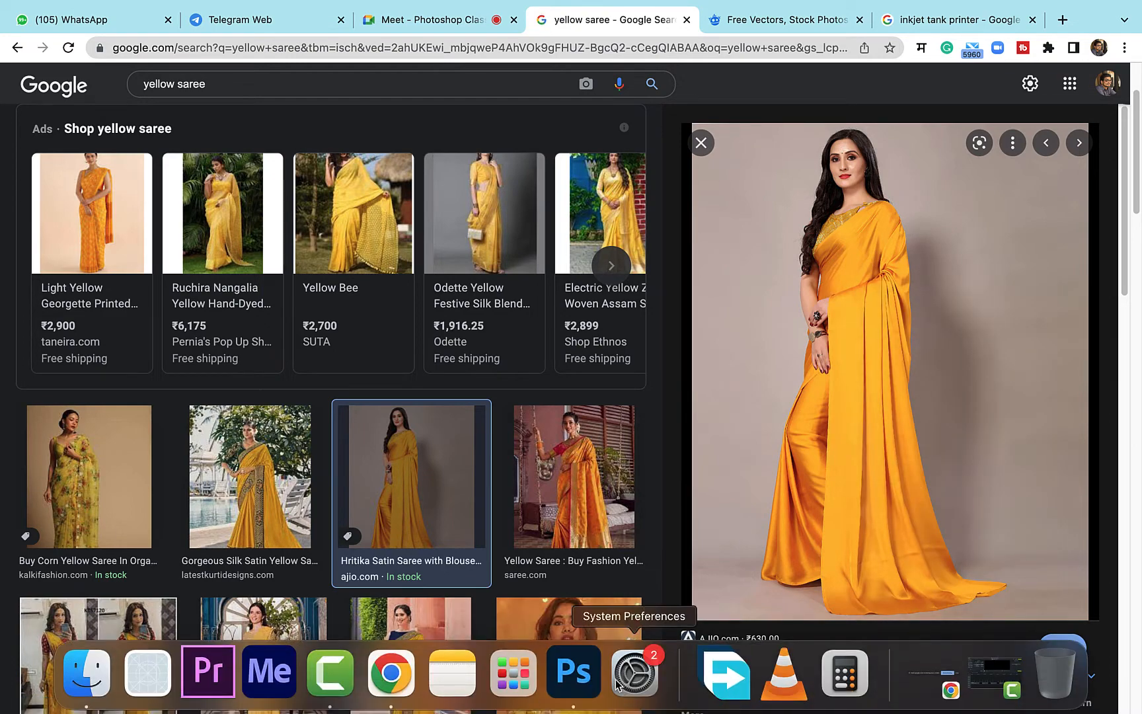
click(574, 671)
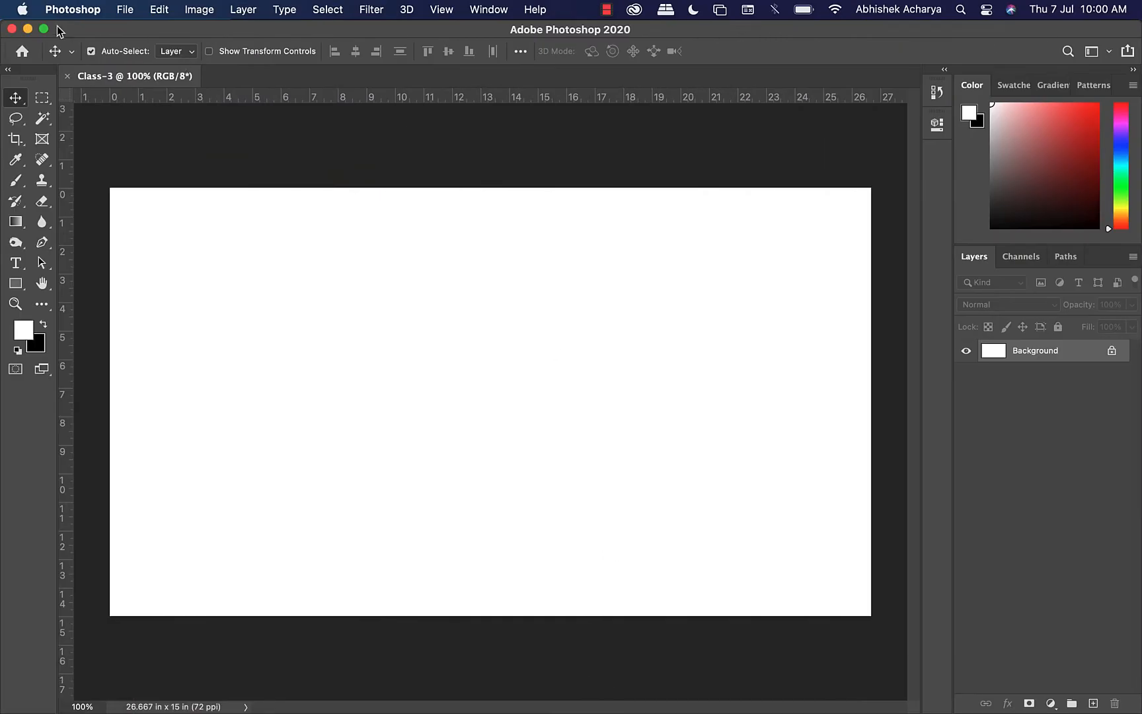
Step: Create a new document from the 1117 x 1400 px Clipboard preset and paste the copied saree image into it
click(123, 11)
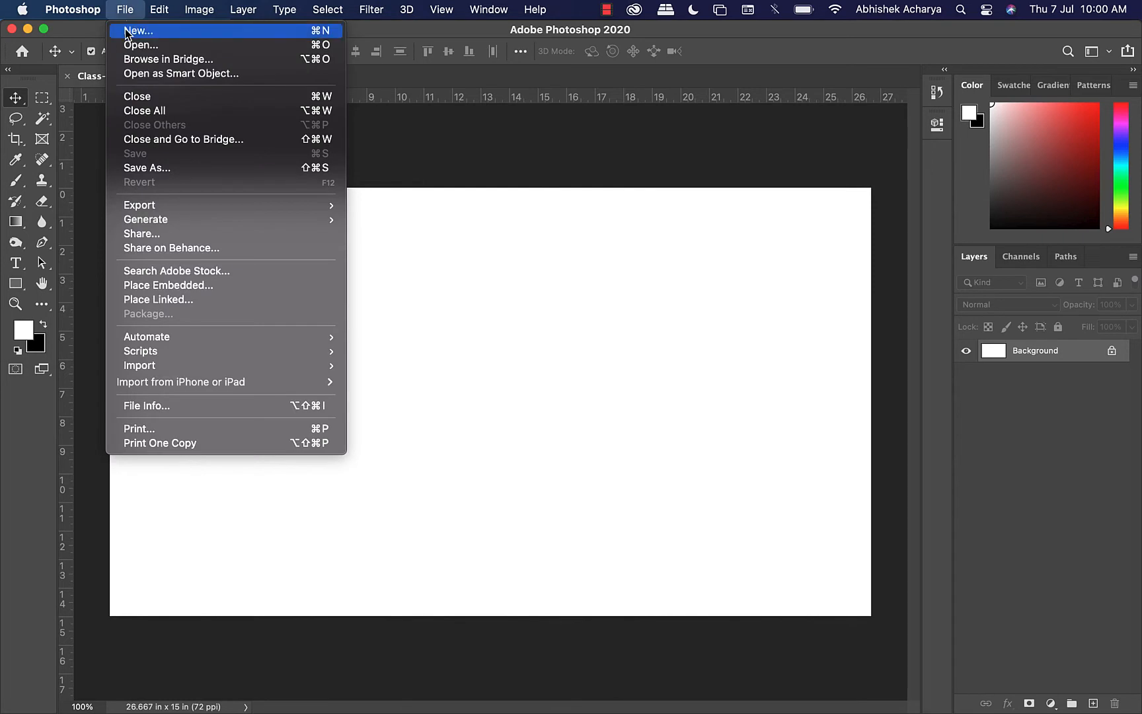
click(125, 31)
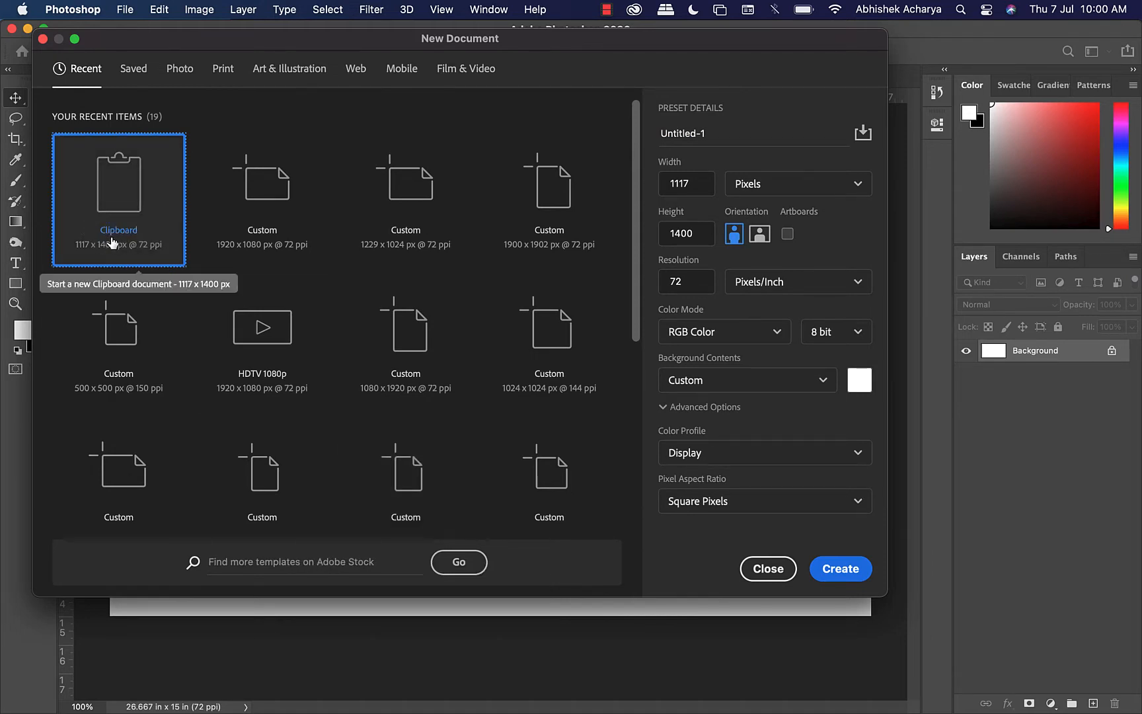
click(854, 569)
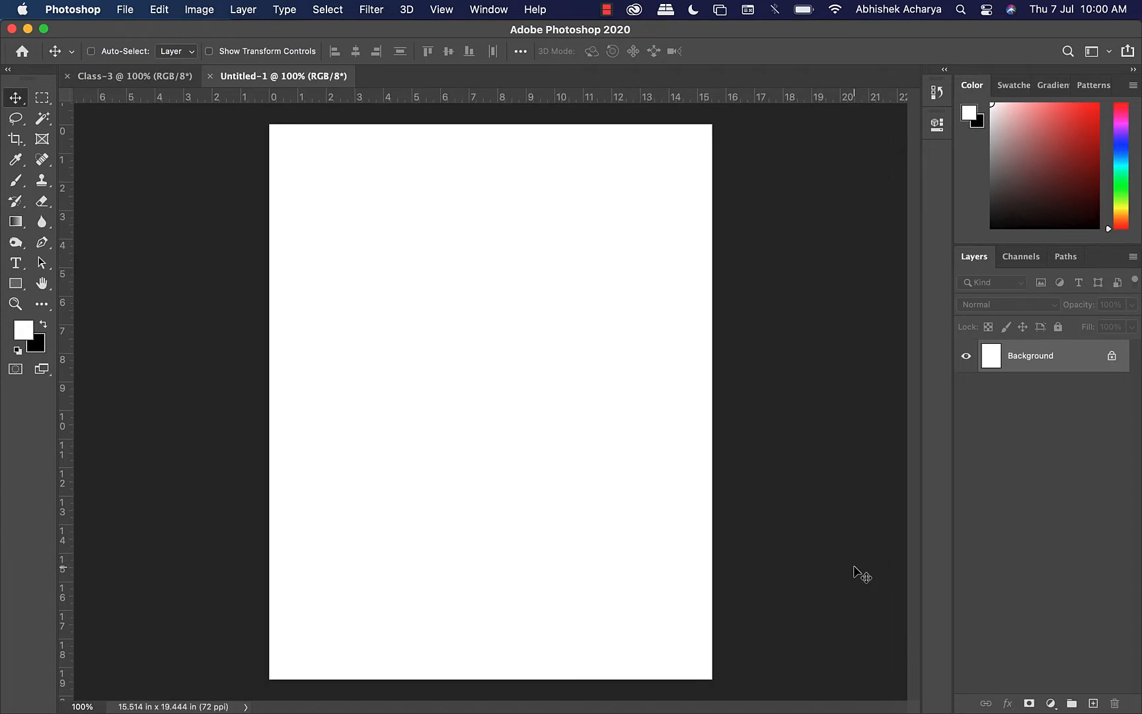
key(super+v)
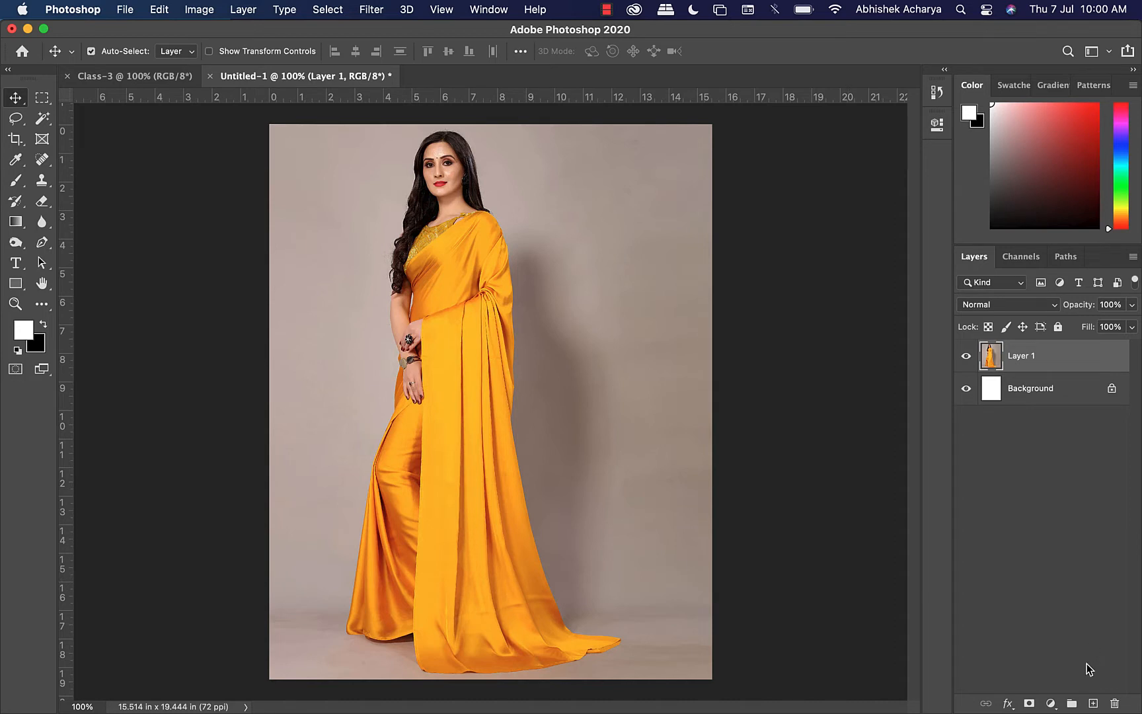
Step: Add a Hue/Saturation adjustment layer above the saree image, look through its presets, and target the Yellows range
click(1051, 704)
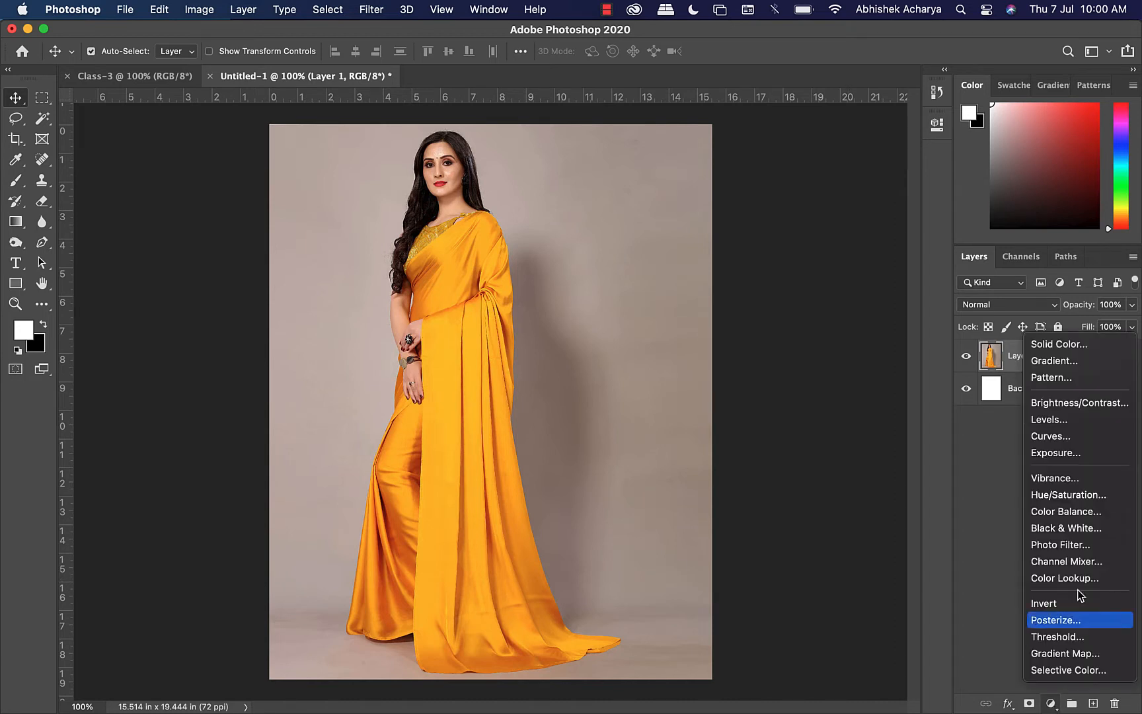
click(1067, 495)
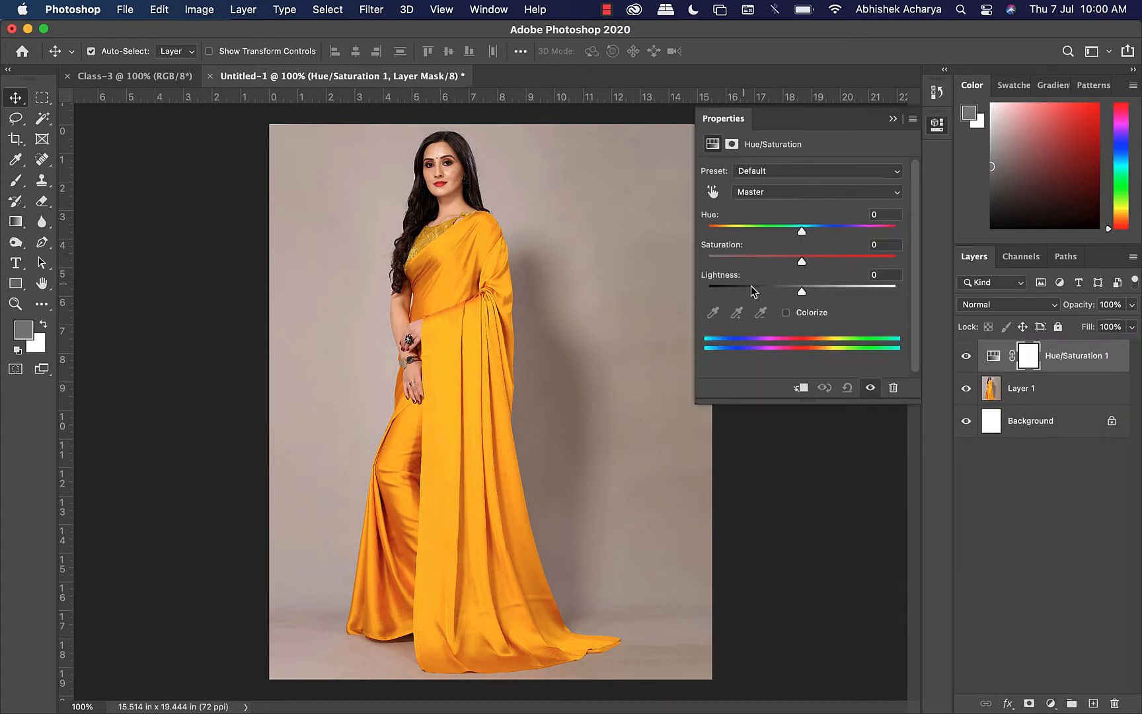
click(770, 170)
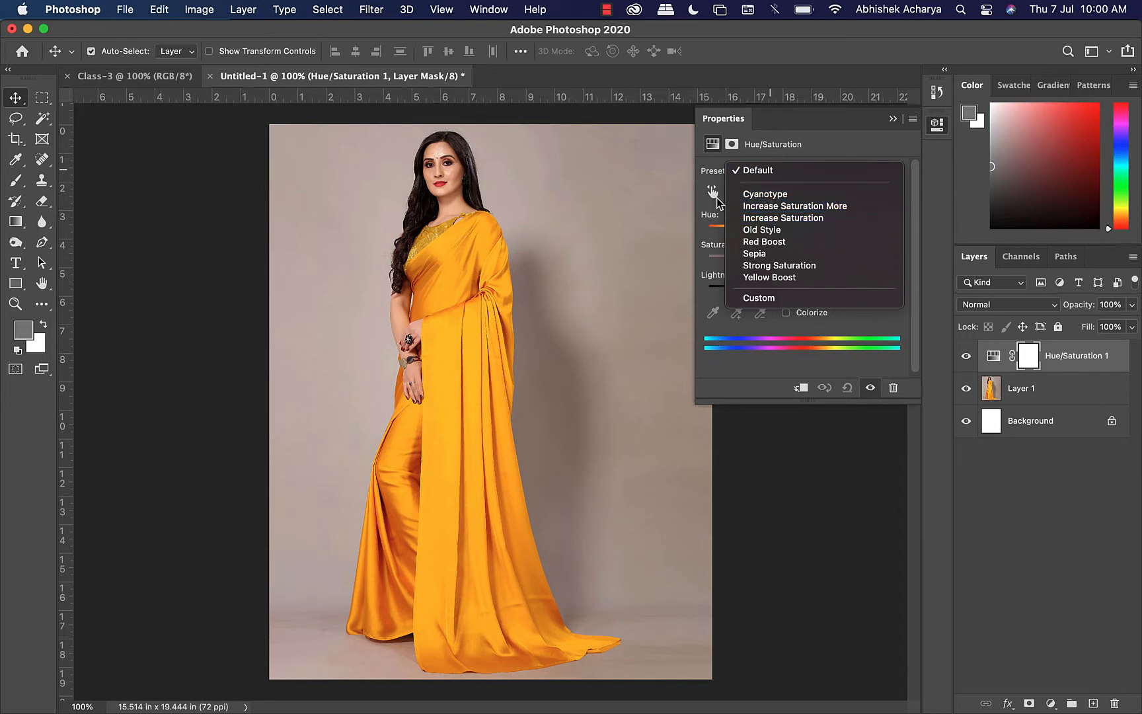
click(707, 181)
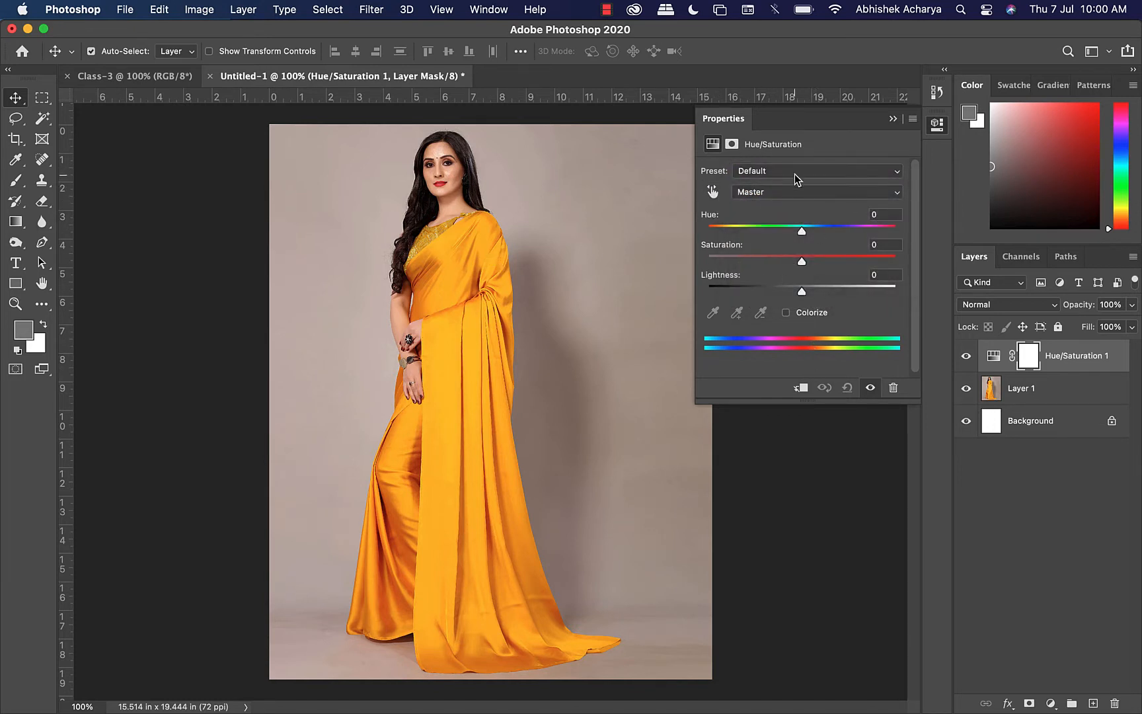
click(762, 171)
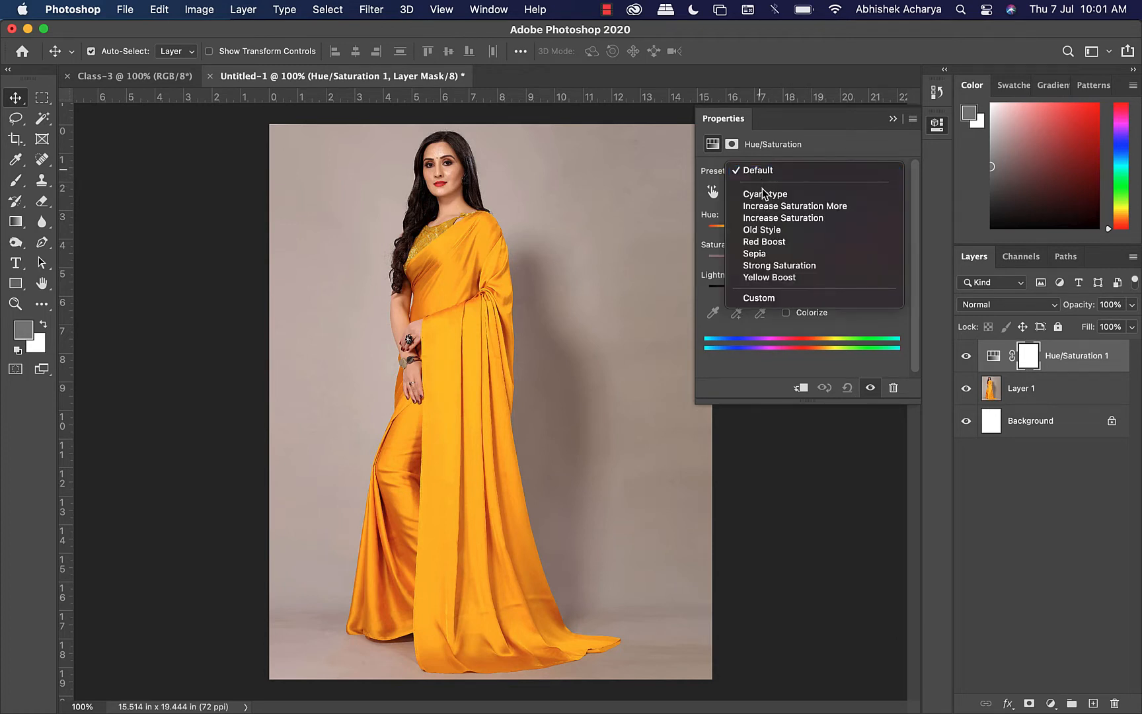
click(708, 159)
click(769, 197)
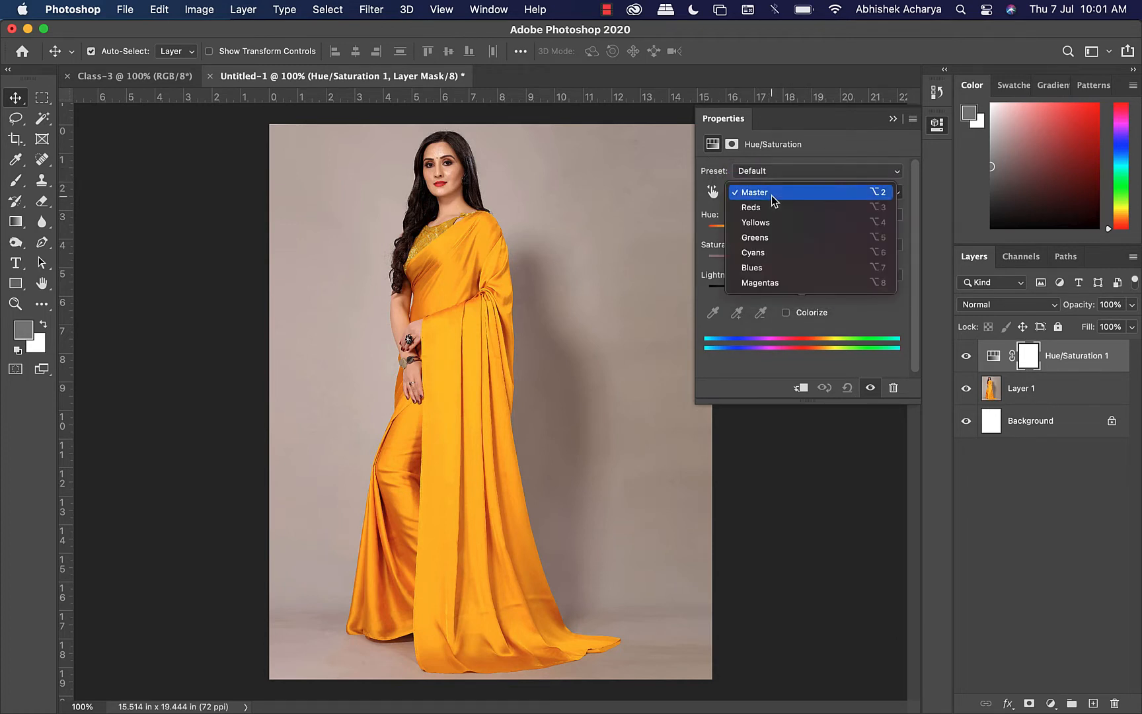
click(767, 224)
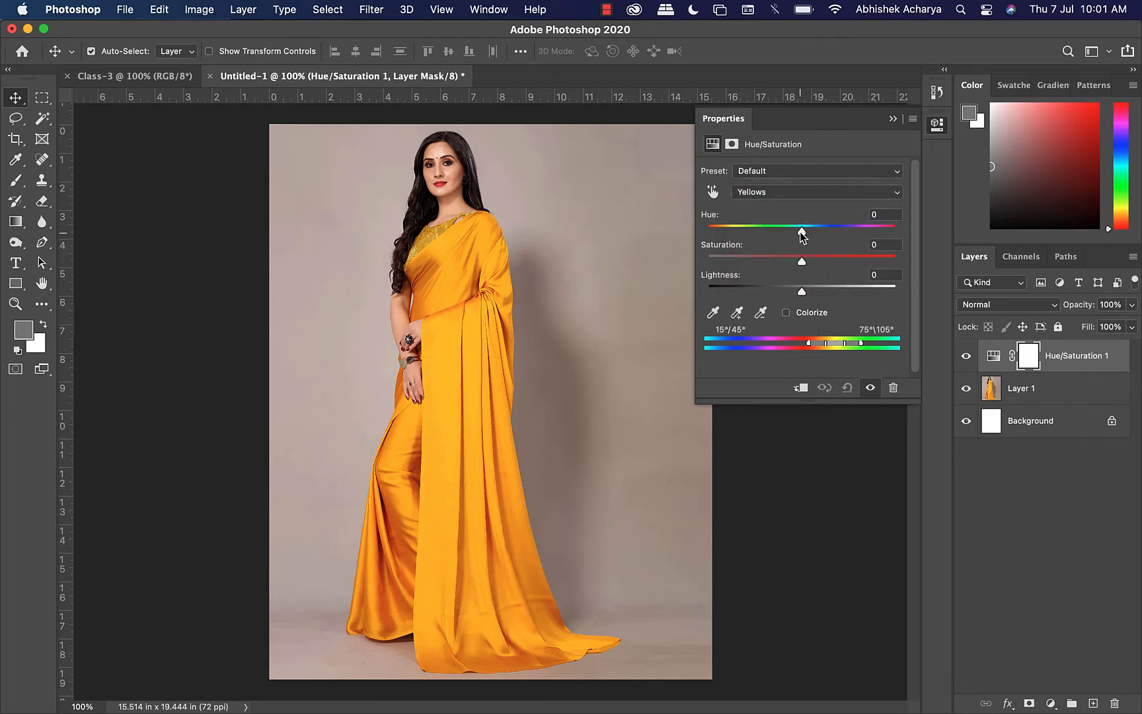
Step: Adjust the Yellows to Hue -13, Saturation +24 and Lightness +39, and compare the image with and without the adjustment
mouse_move(800, 231)
mouse_down()
mouse_move(769, 232)
mouse_move(889, 241)
mouse_move(792, 243)
mouse_up()
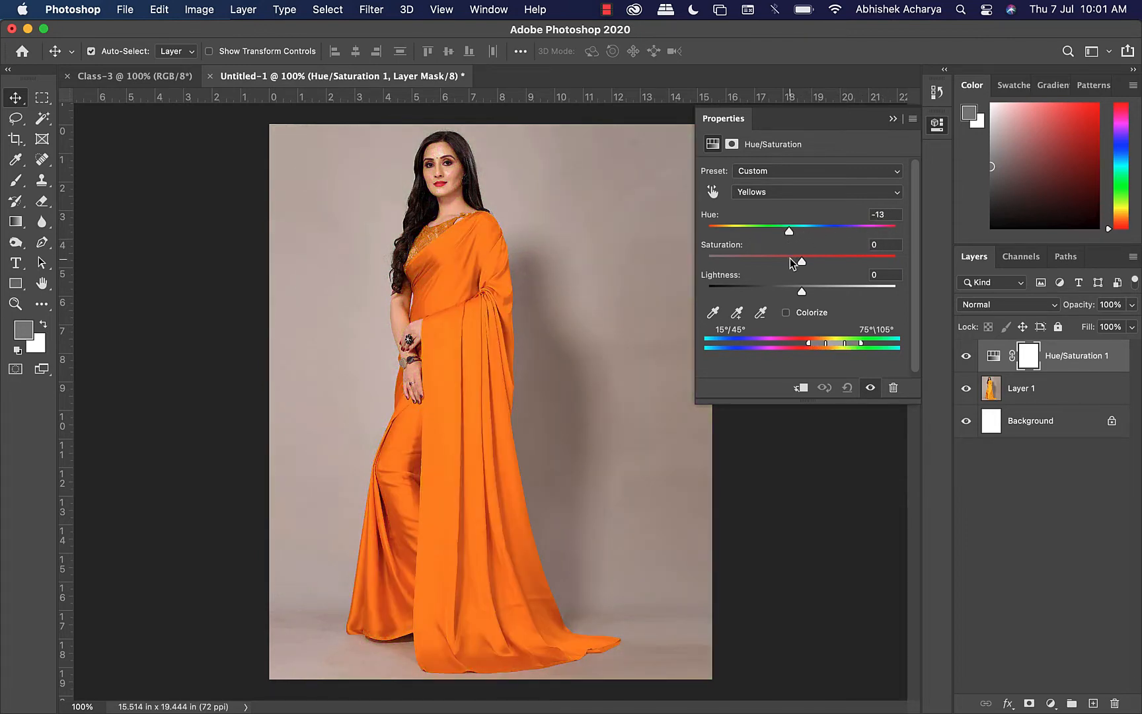
drag(805, 265, 696, 280)
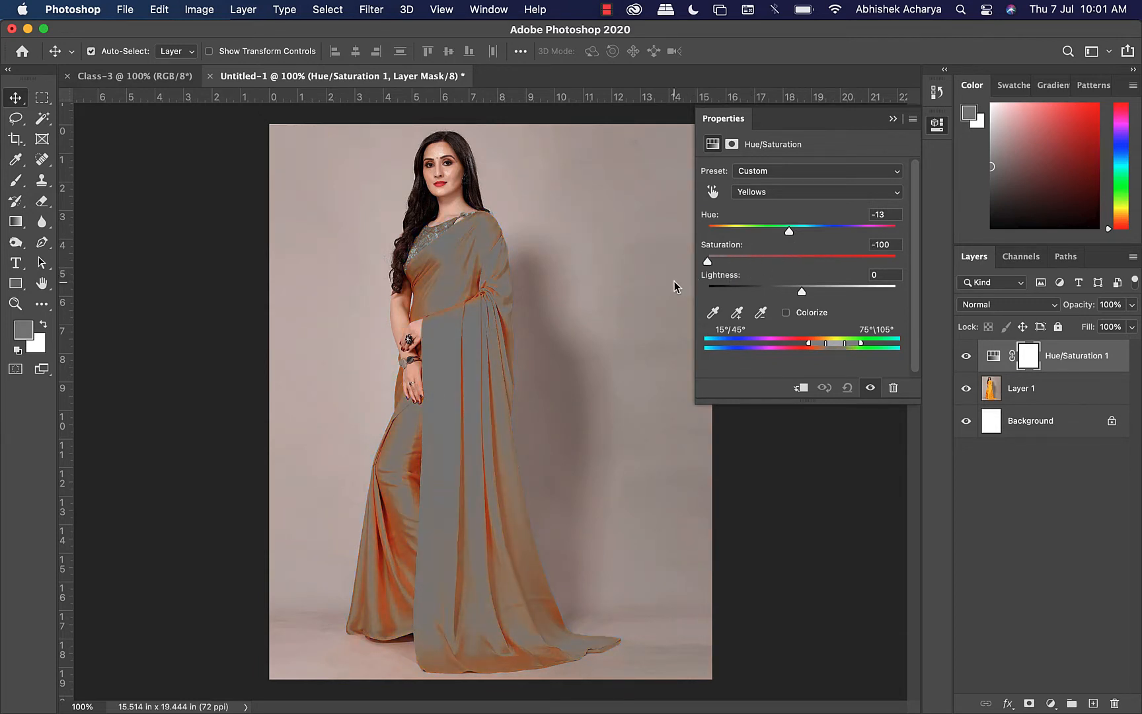
drag(800, 292, 823, 300)
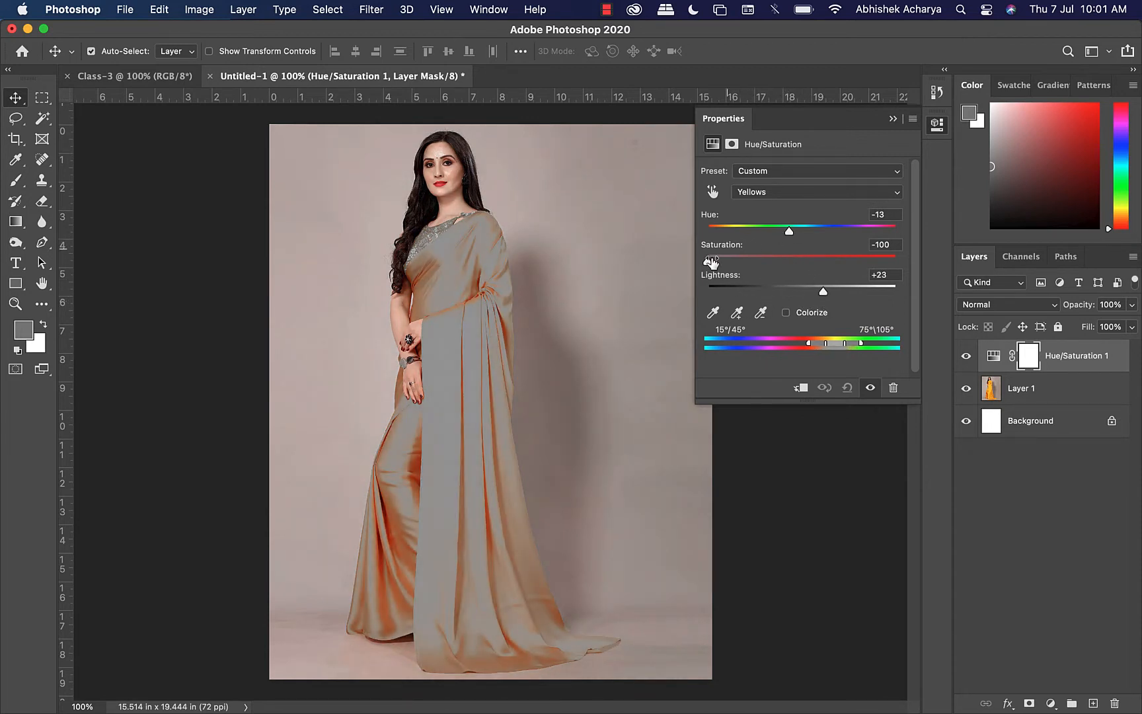
drag(708, 262, 837, 297)
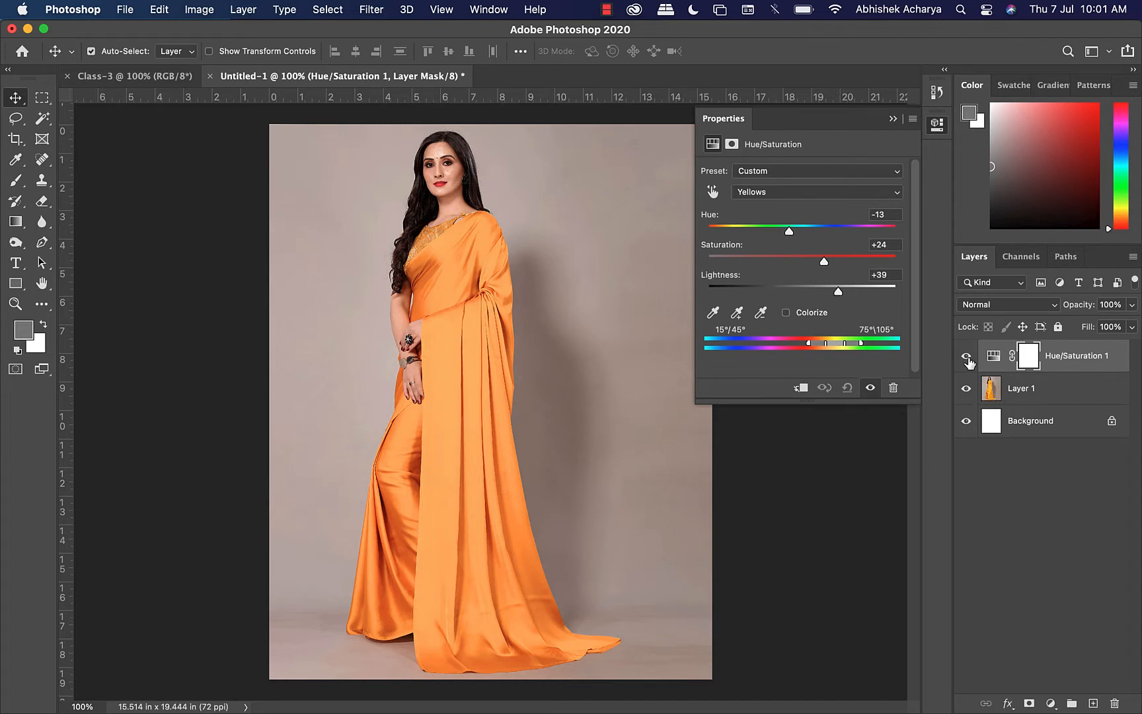
click(967, 357)
click(966, 357)
Step: Shift the Yellows hue to -44, compare the saree before and after, and close the adjustment's properties
drag(789, 231, 760, 233)
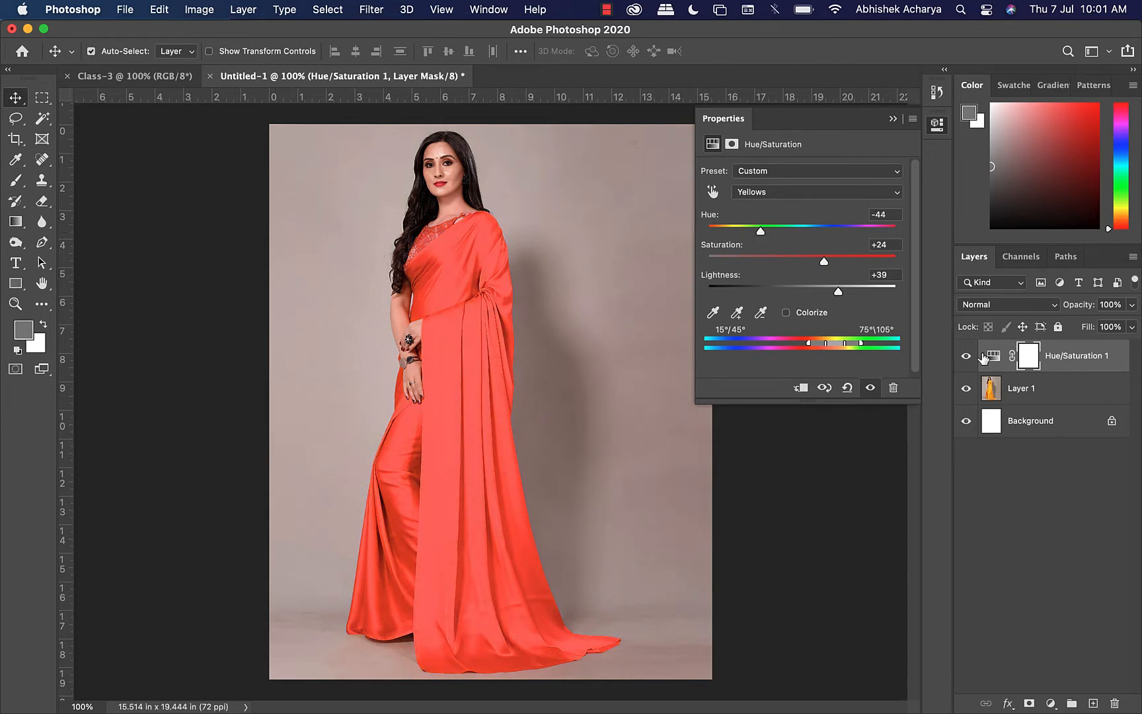
click(968, 357)
click(969, 357)
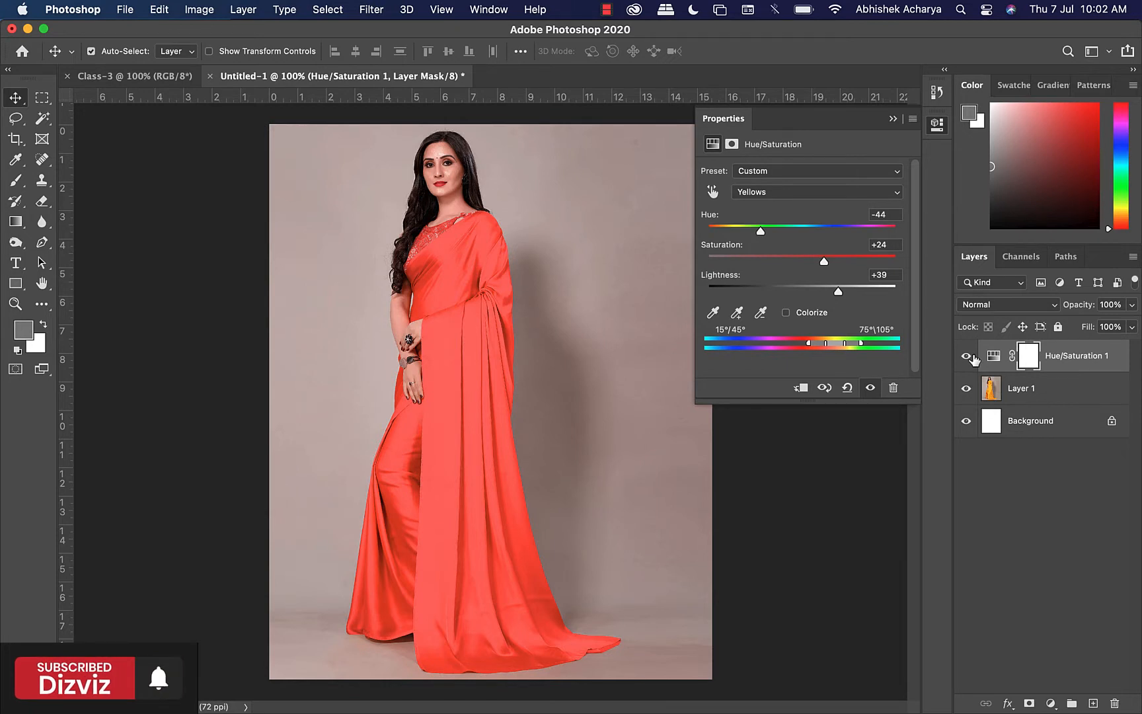
click(894, 118)
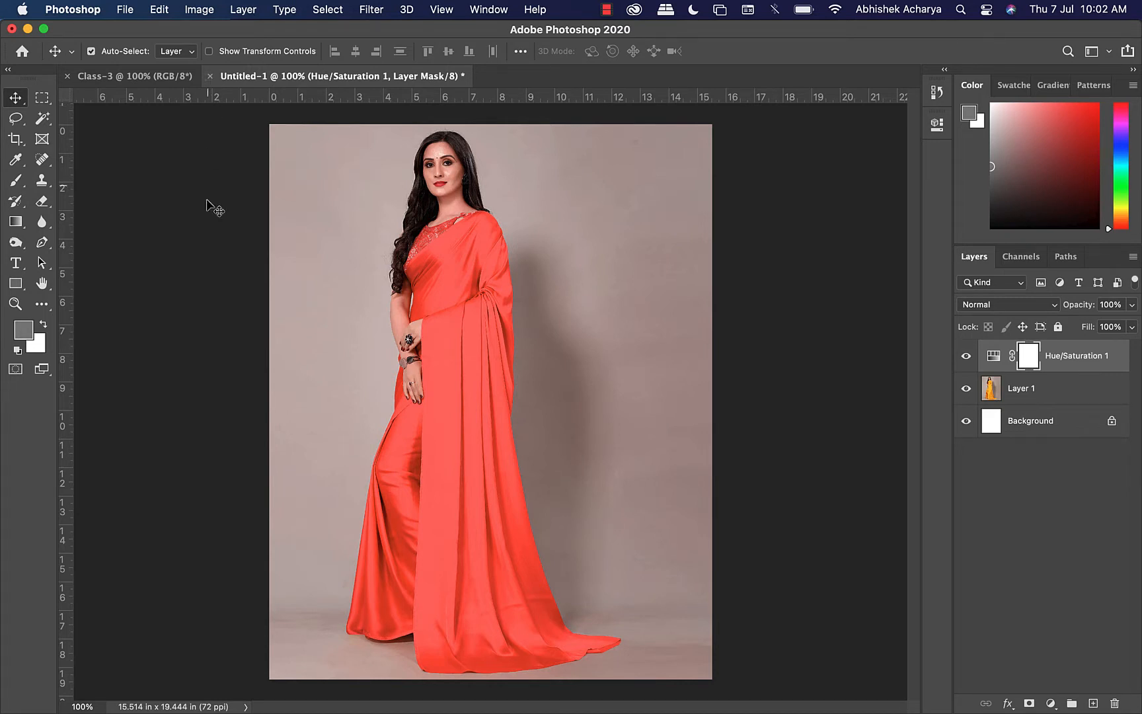
Step: Switch to Finder's Downloads folder and reposition its window over the saree document
mouse_move(339, 710)
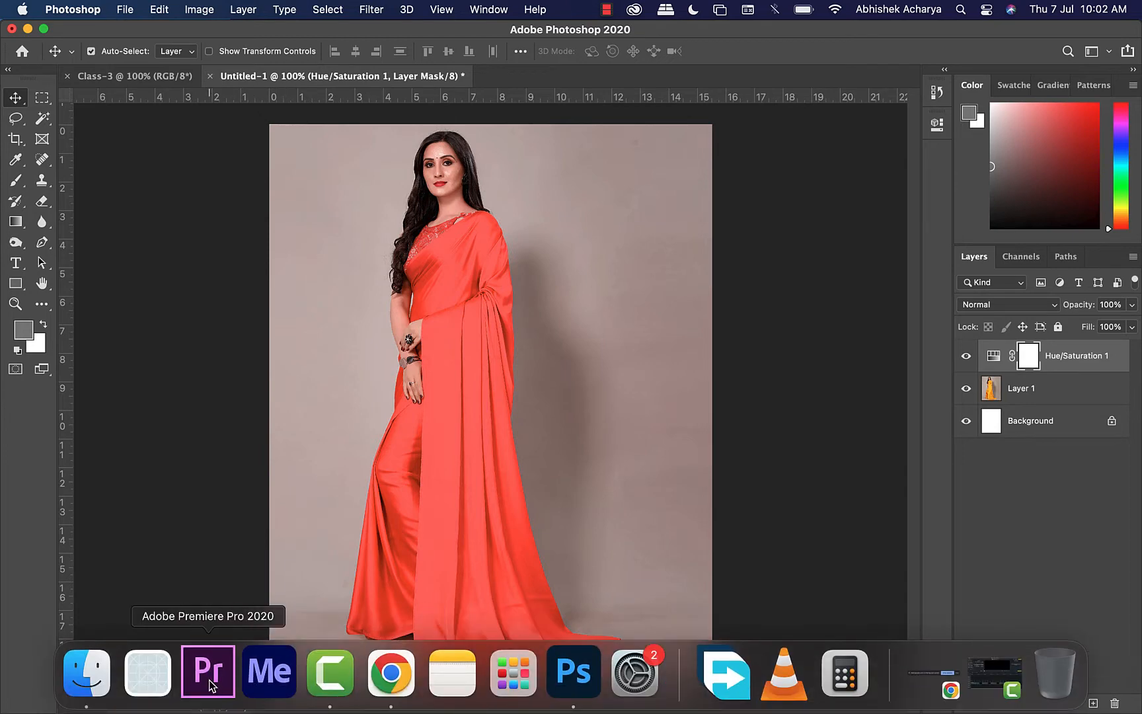
click(76, 694)
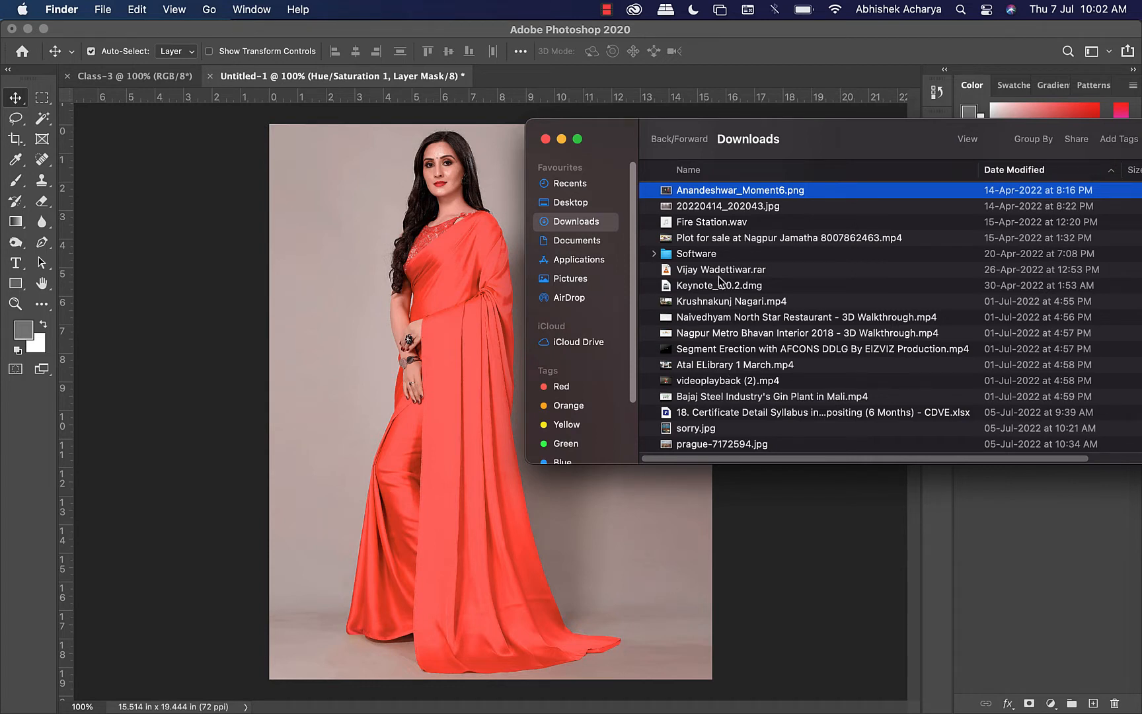
drag(699, 207, 477, 257)
drag(886, 131, 568, 110)
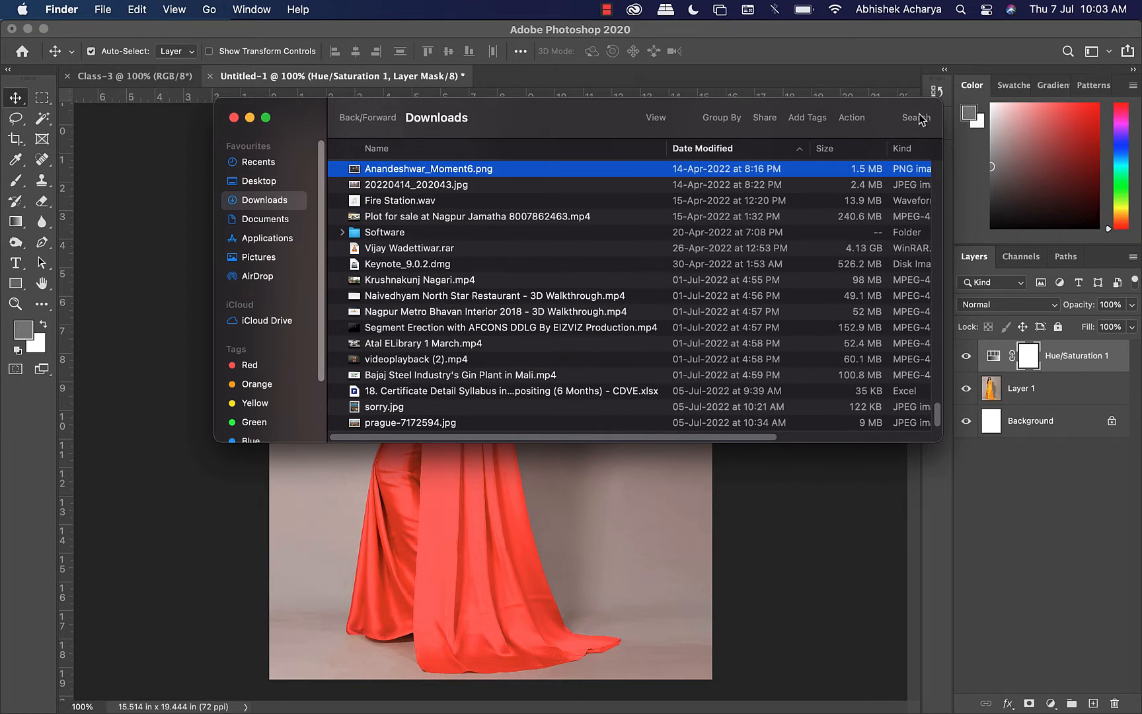
Step: Search this Mac for file names matching "prauge" and return to the Downloads folder
click(903, 126)
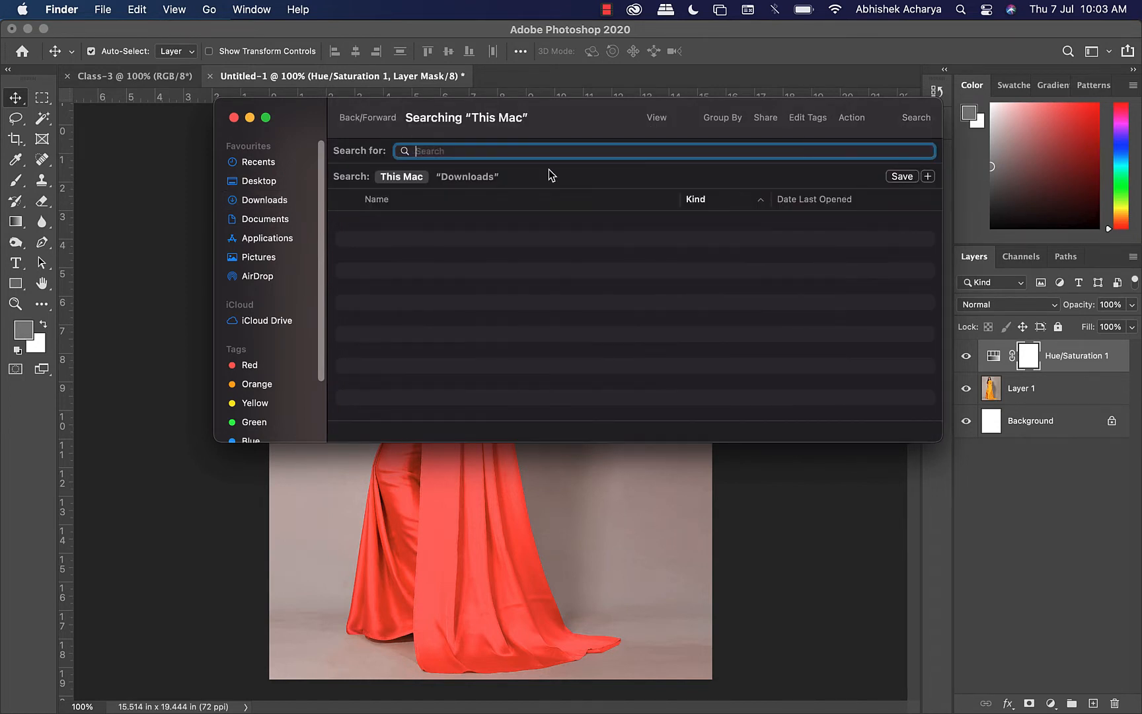
text(prauge)
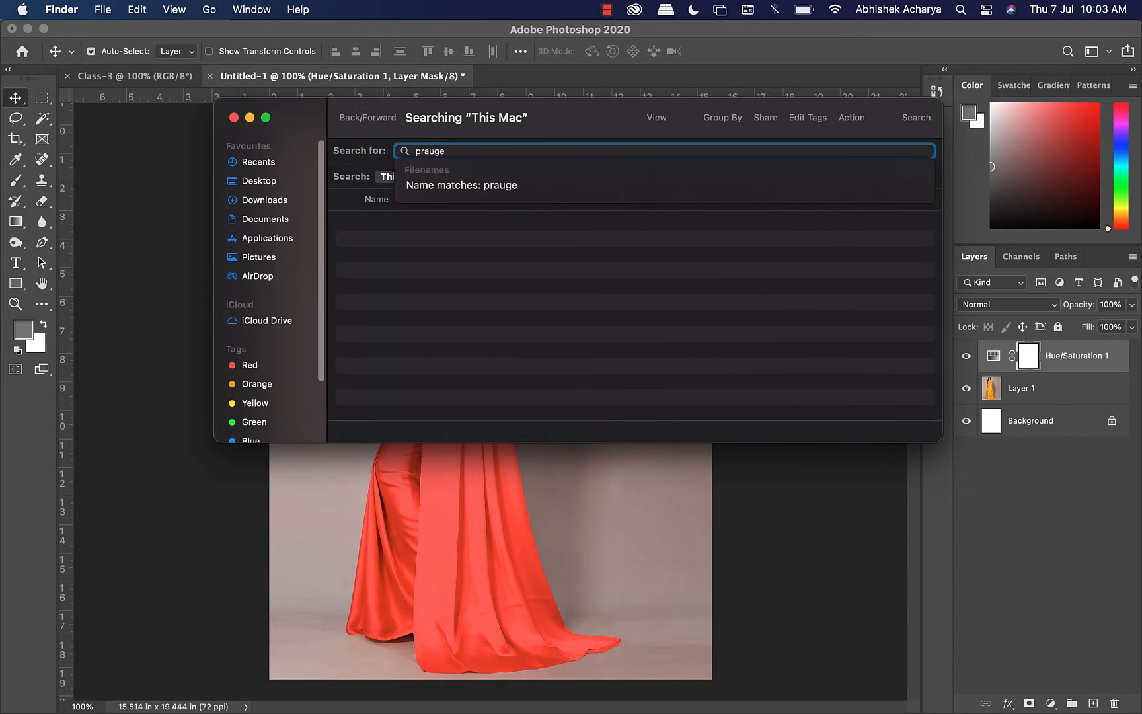
click(607, 186)
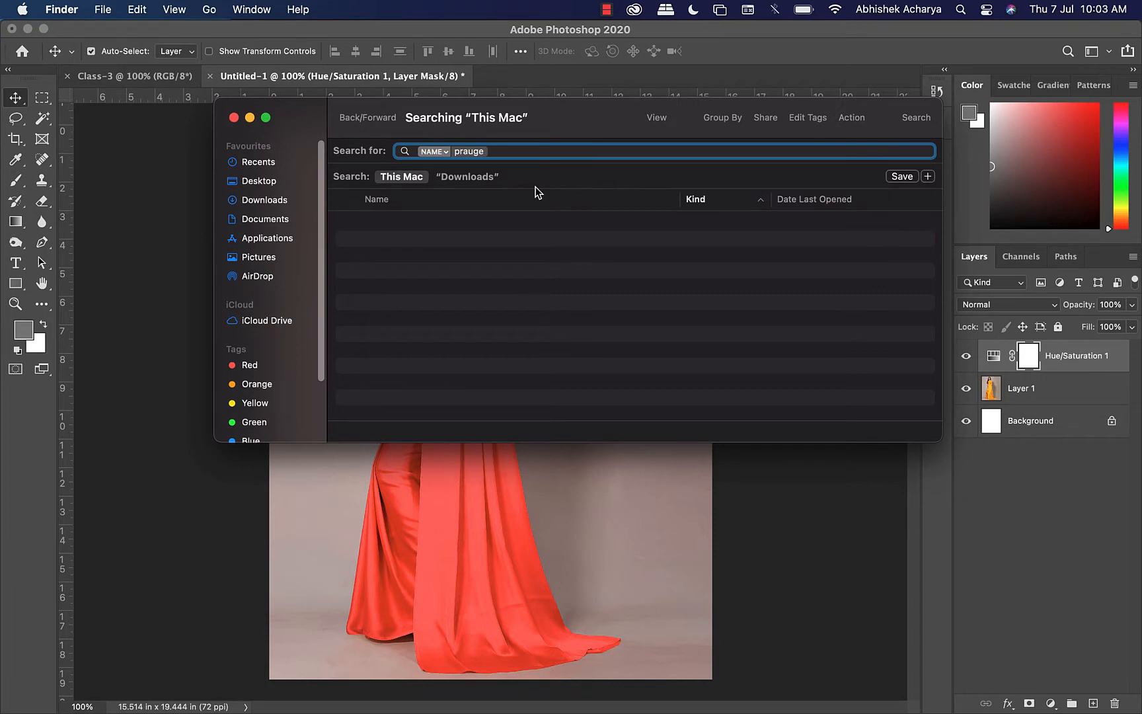
click(261, 205)
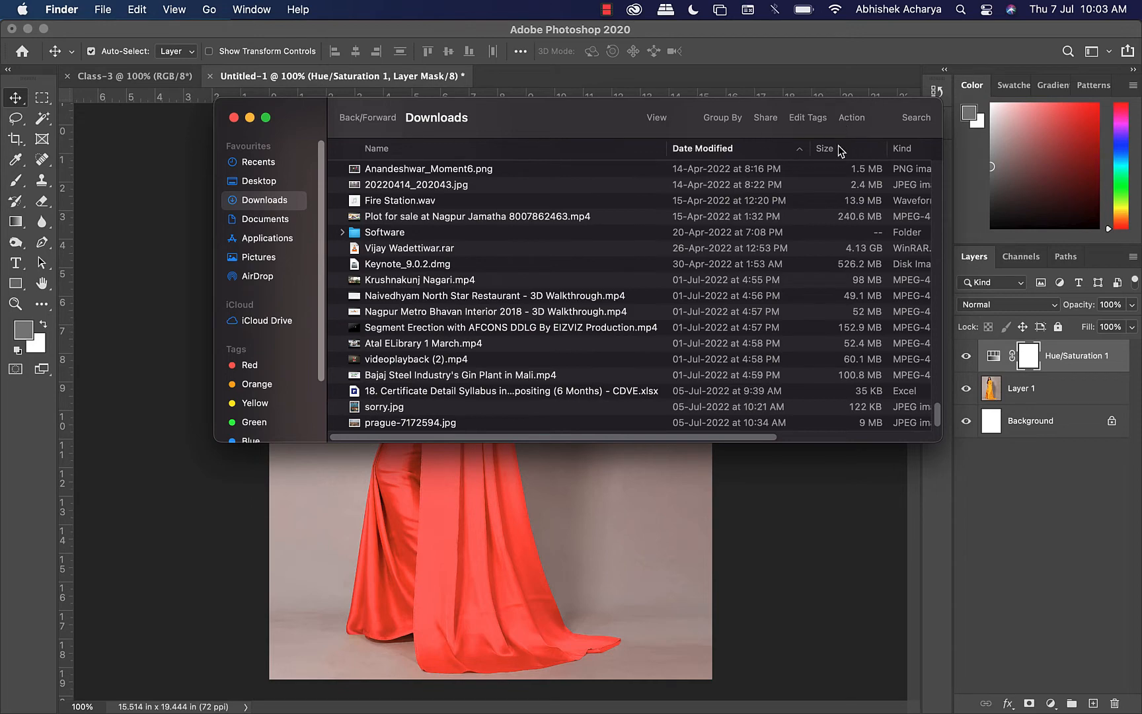
Step: Sort the Downloads folder by kind, find DSC_0441.jpg among the JPEG files, and open it in Photoshop as a separate document
click(921, 148)
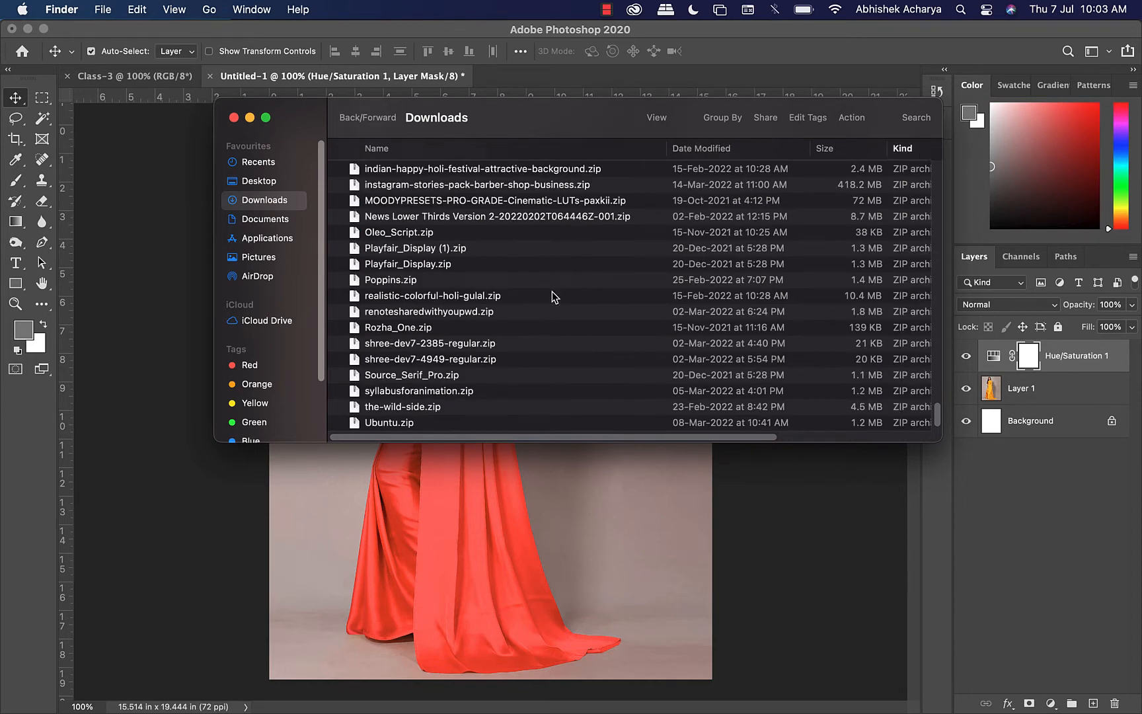
scroll(765, 332, up, 5)
scroll(765, 332, up, 20)
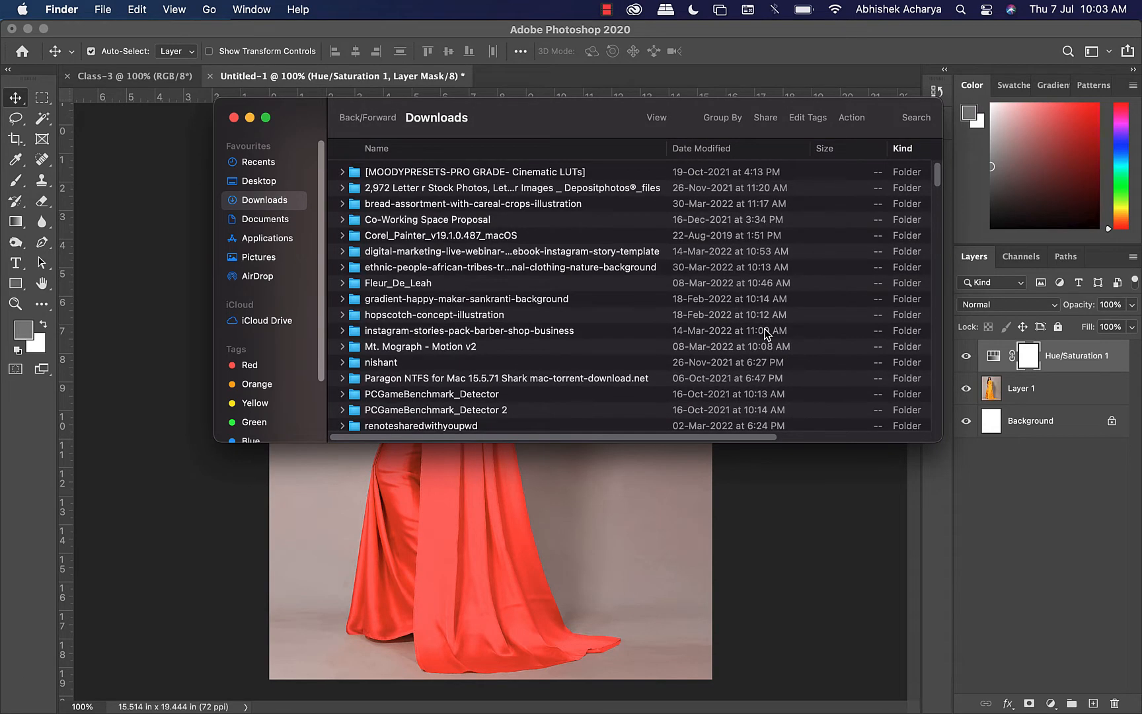
scroll(765, 333, down, 10)
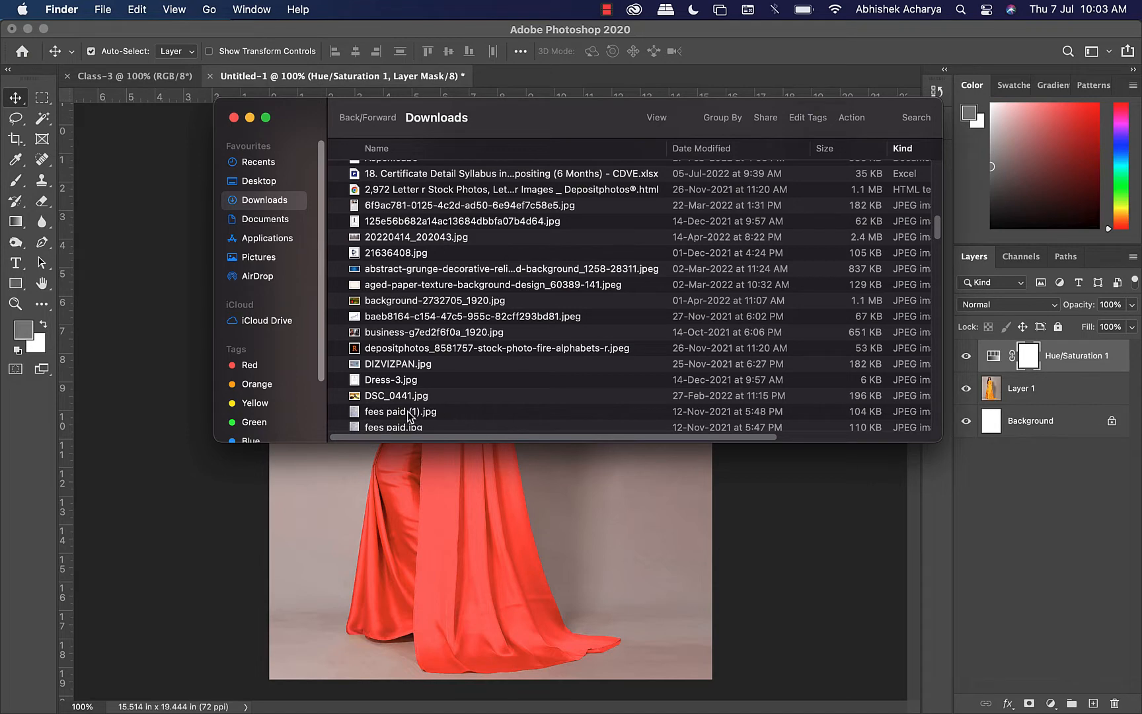
drag(498, 110, 549, 268)
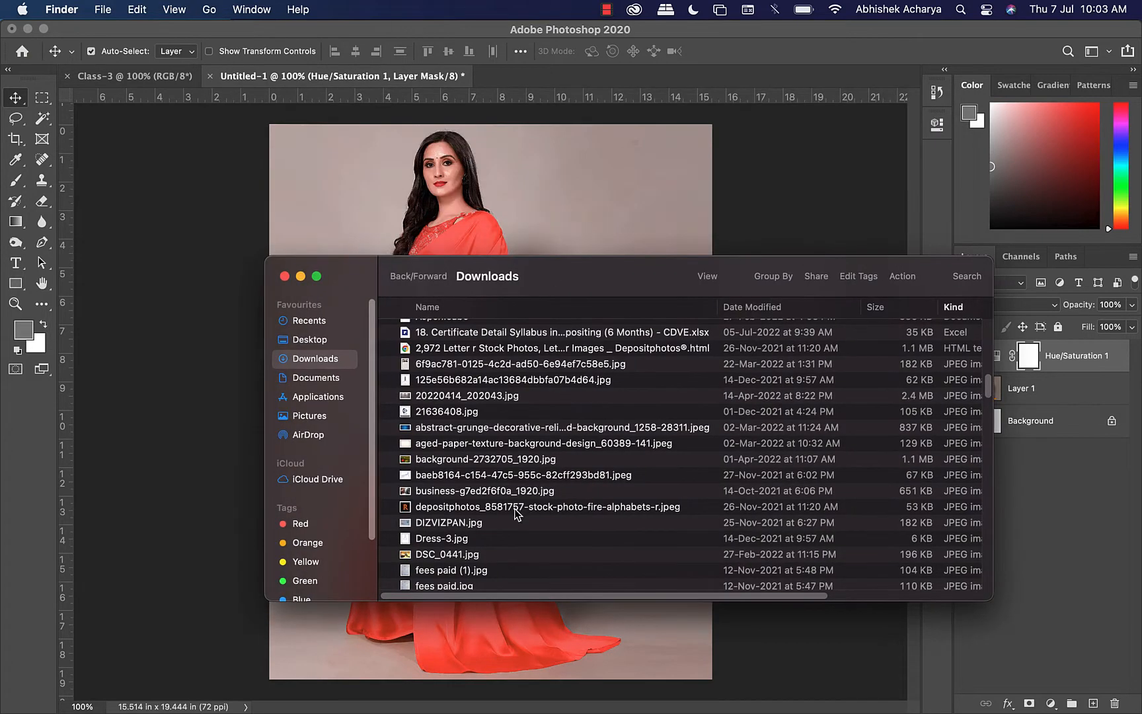
drag(447, 554, 582, 79)
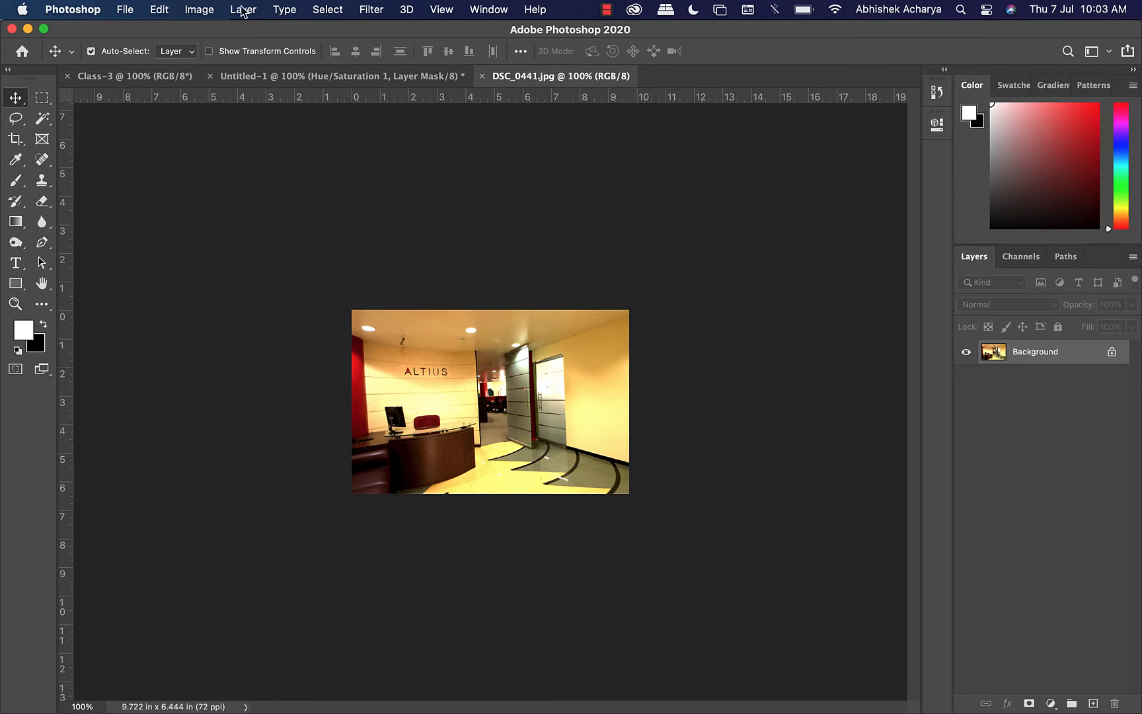
Step: Check the pixel dimensions and resolution of DSC_0441.jpg in Image Size, leaving them as they are
click(202, 10)
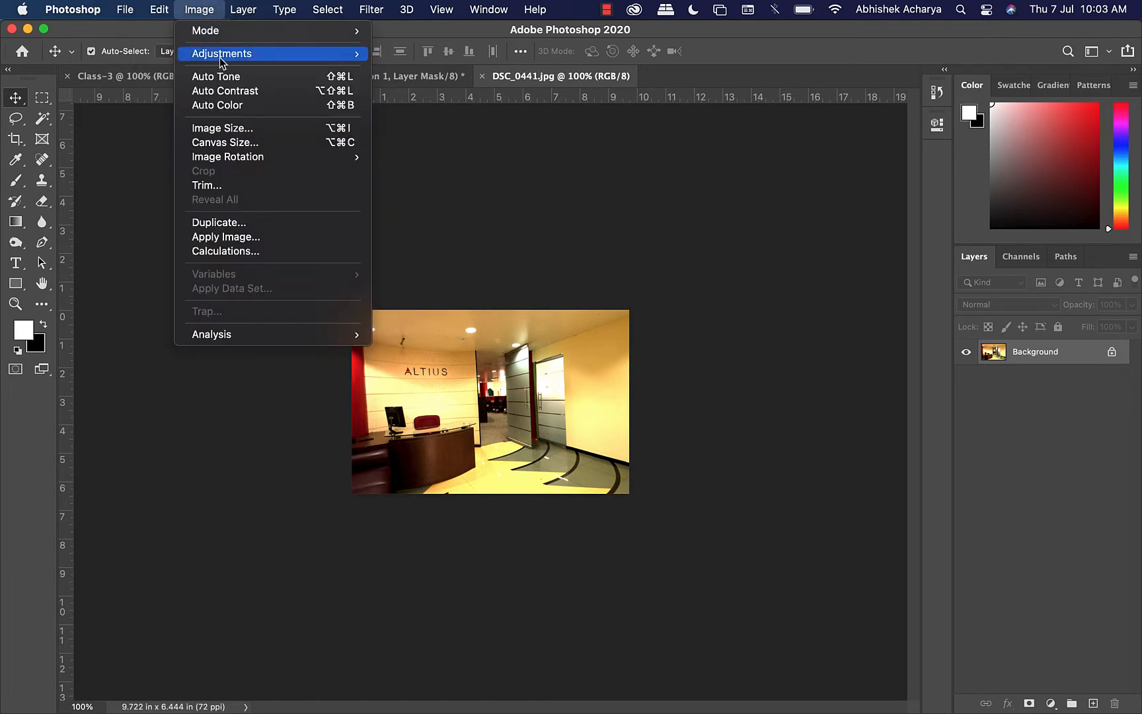
click(226, 131)
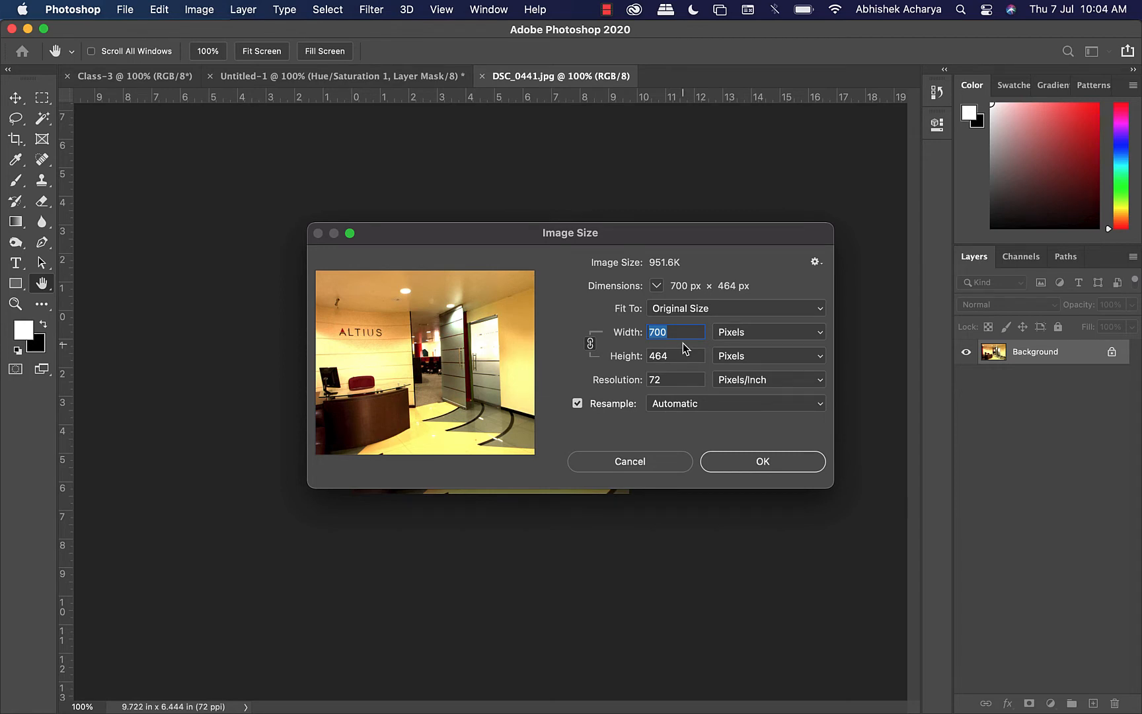
click(621, 461)
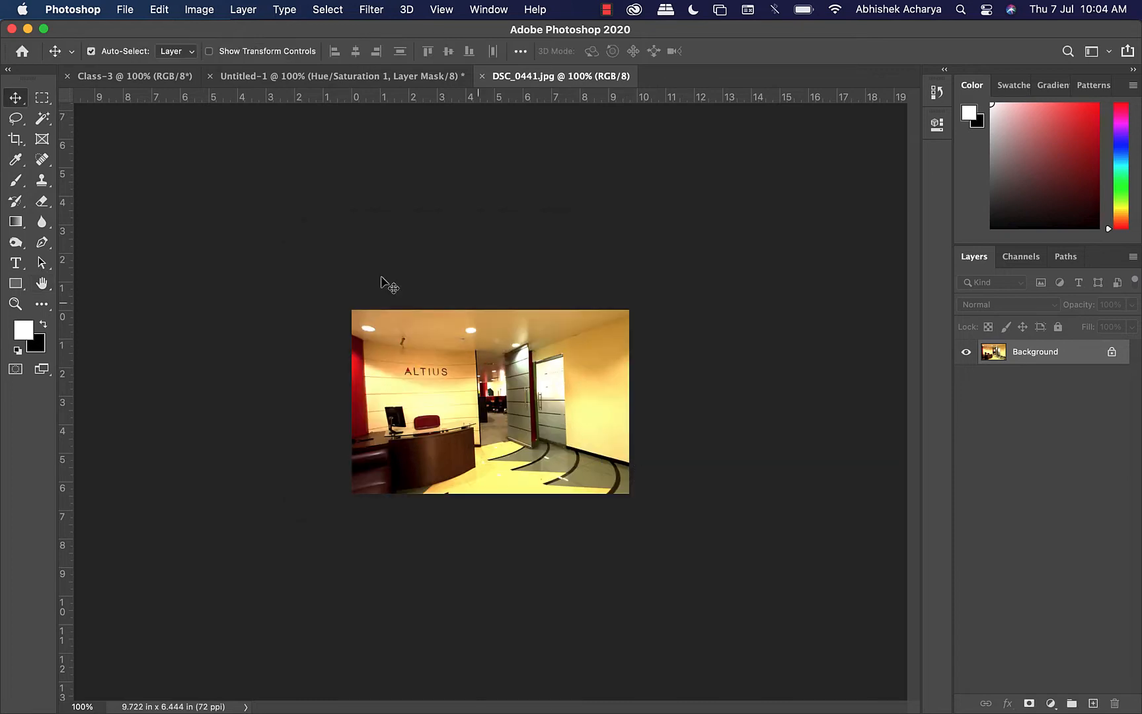
Step: Create a new blank document from the Film & Video preset HDV/HDTV 720p, 1280 x 720 px at 72 ppi
click(125, 16)
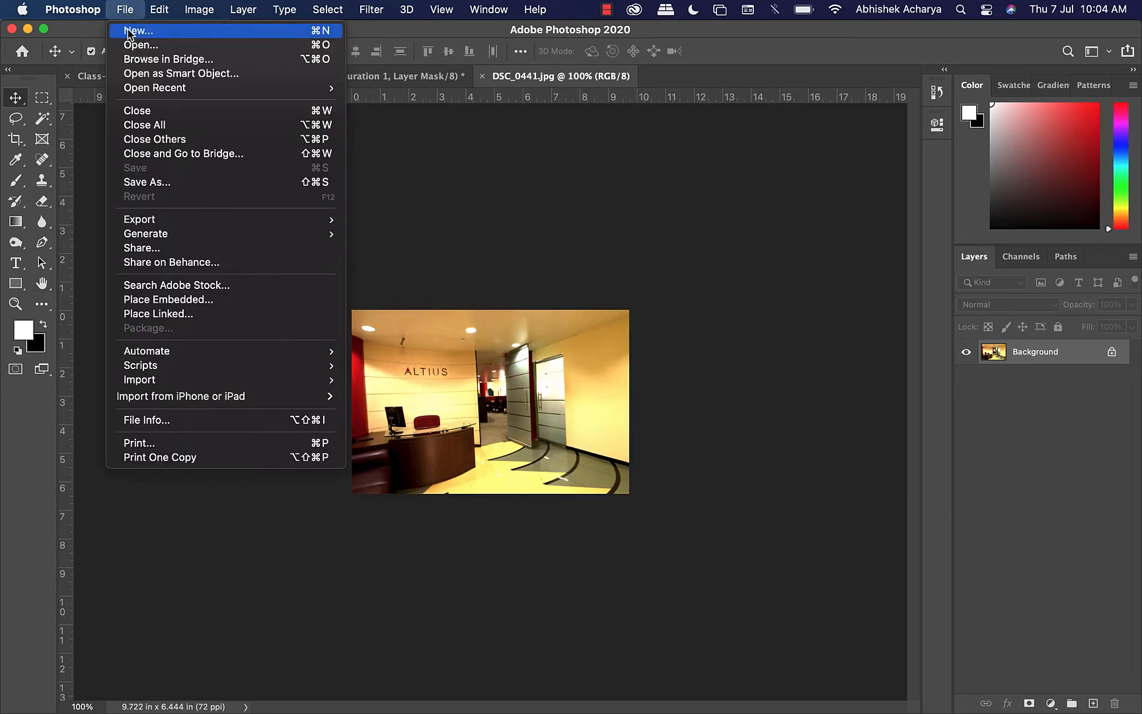
key(Escape)
key(cmd+n)
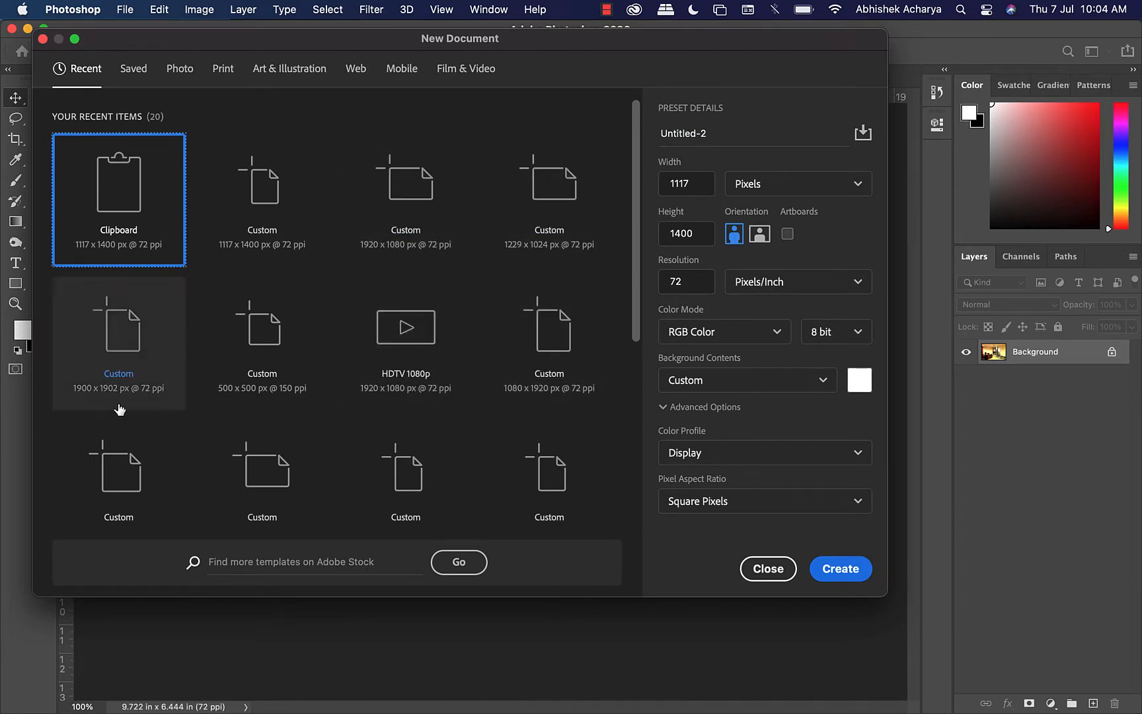
click(471, 72)
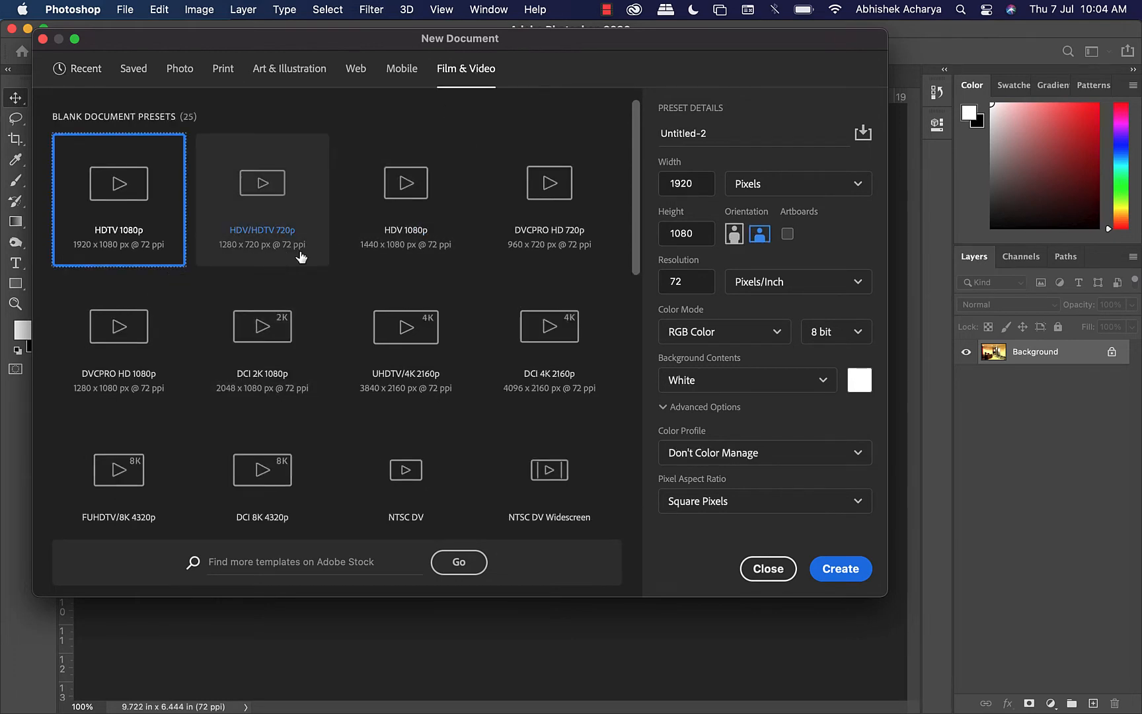
click(263, 187)
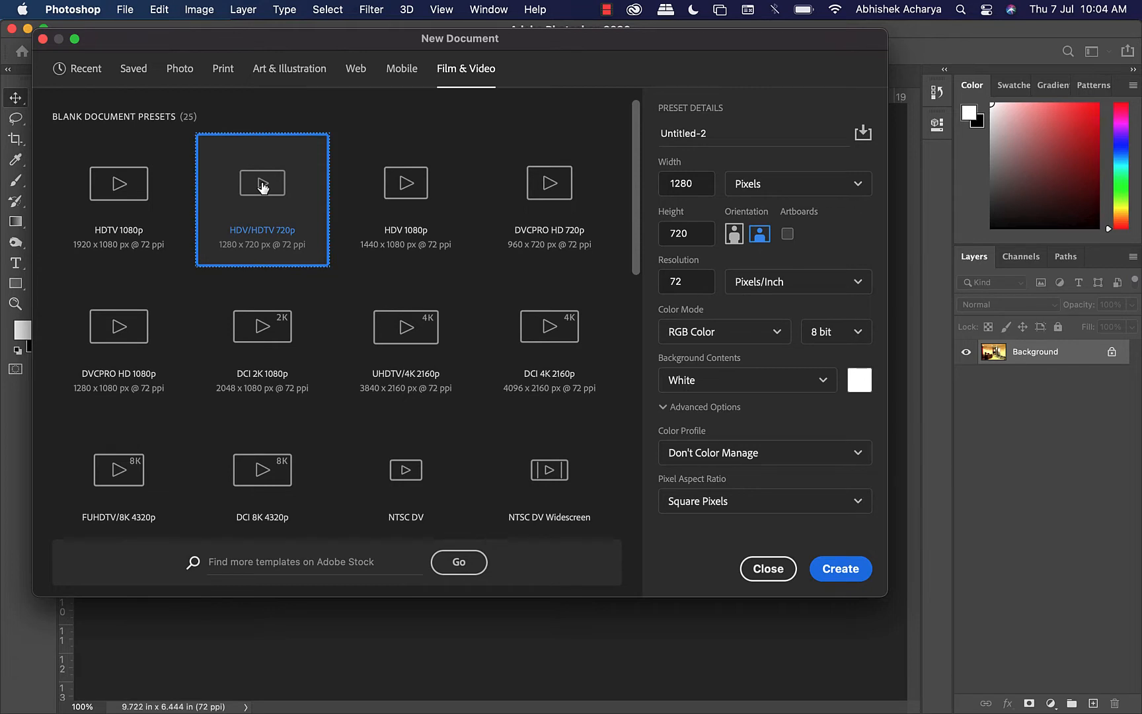
click(851, 569)
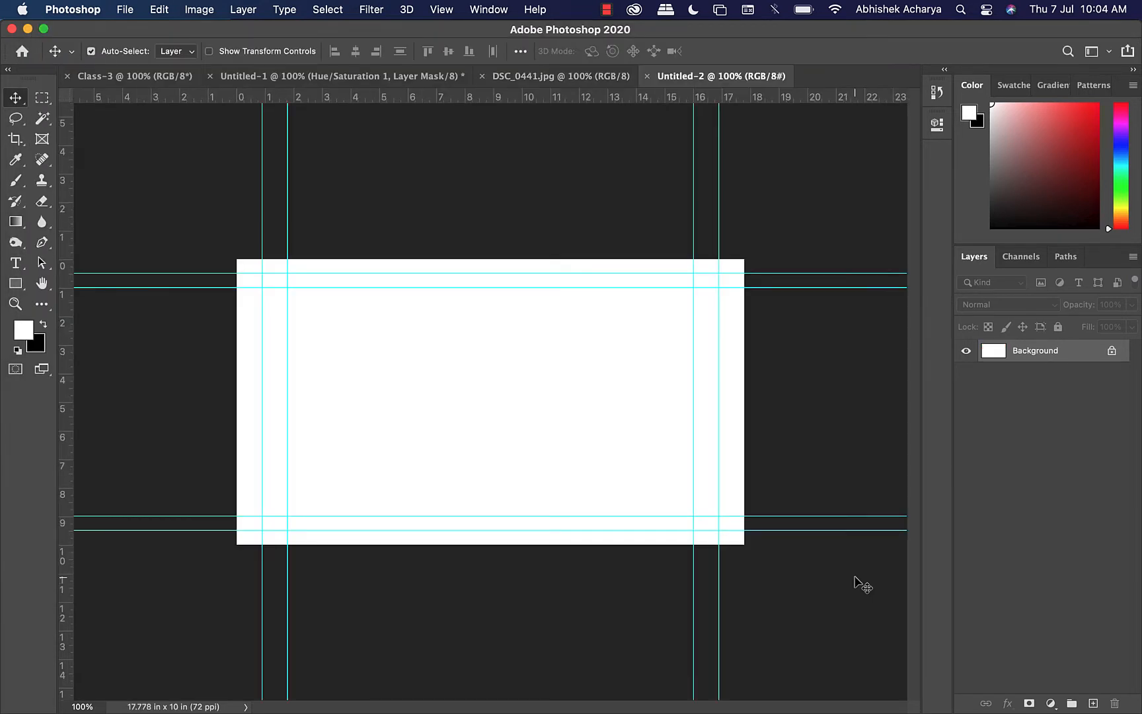
Step: Compare the DSC_0441.jpg document with the new blank 720p document, ending on the blank one
click(526, 80)
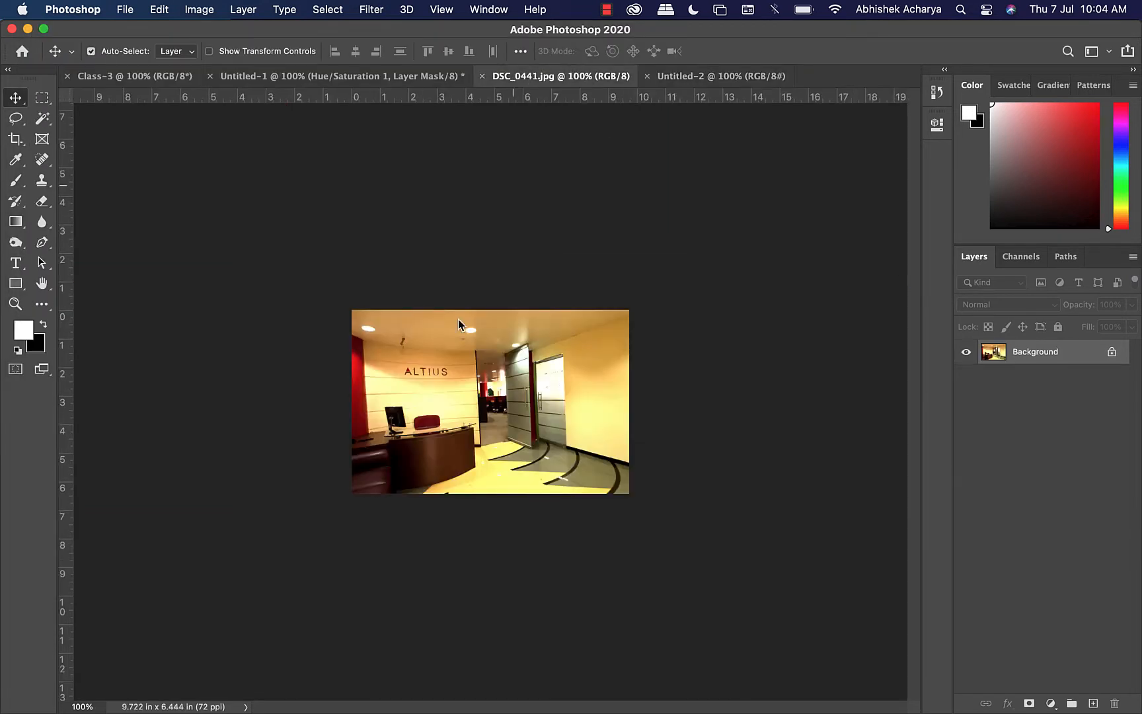
click(664, 79)
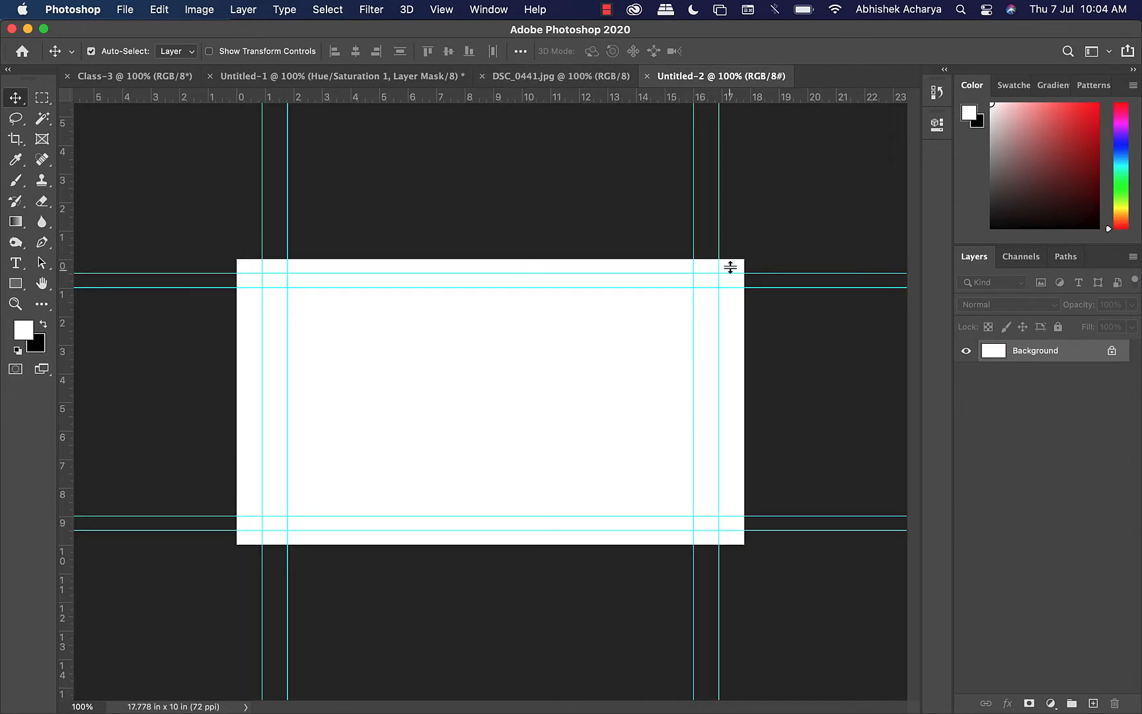
click(548, 78)
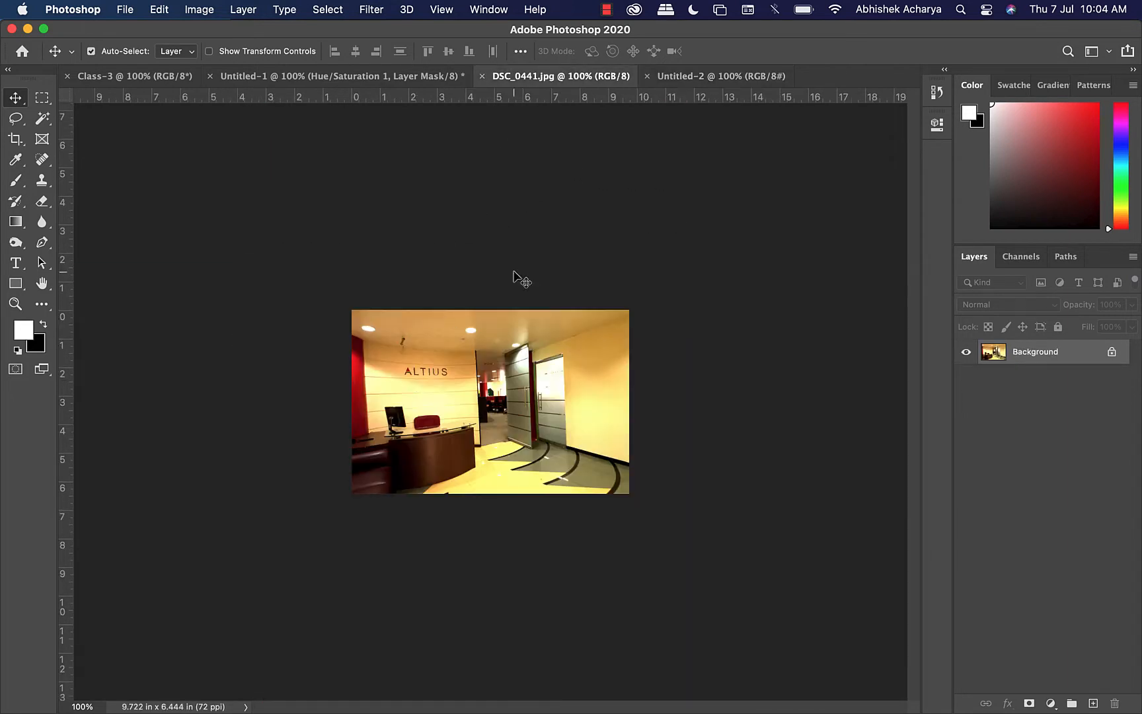
click(688, 75)
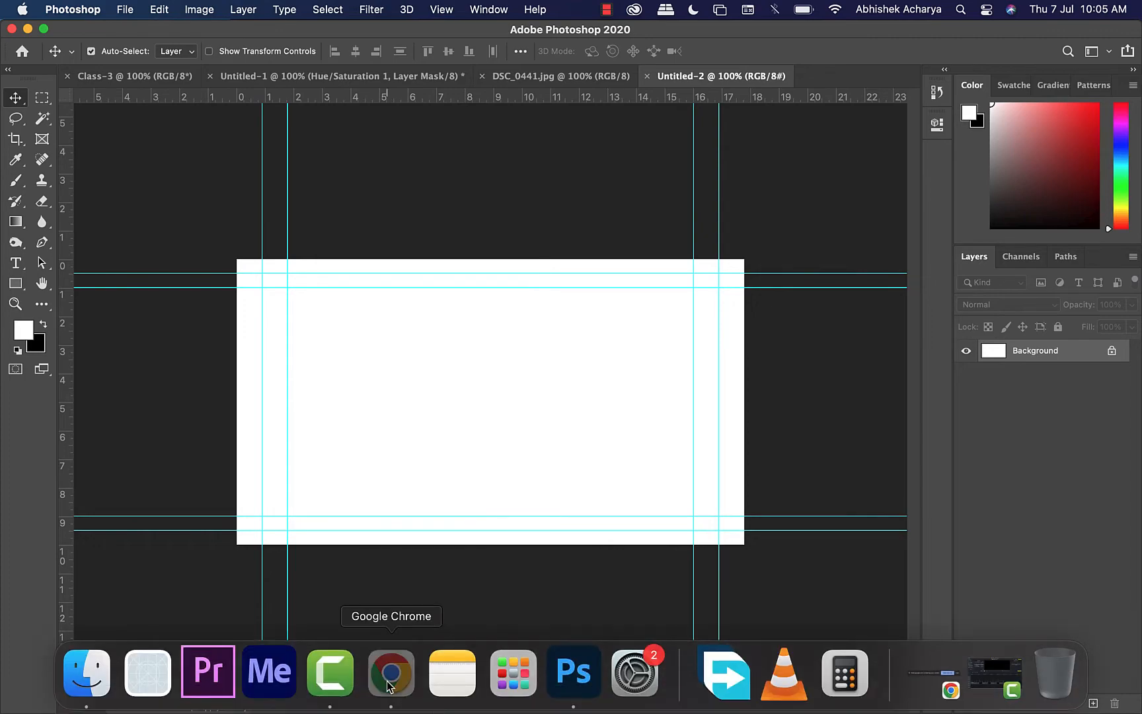
Step: Switch to the Google Meet call in Chrome, view the class participants, and return to Photoshop
click(390, 671)
click(486, 27)
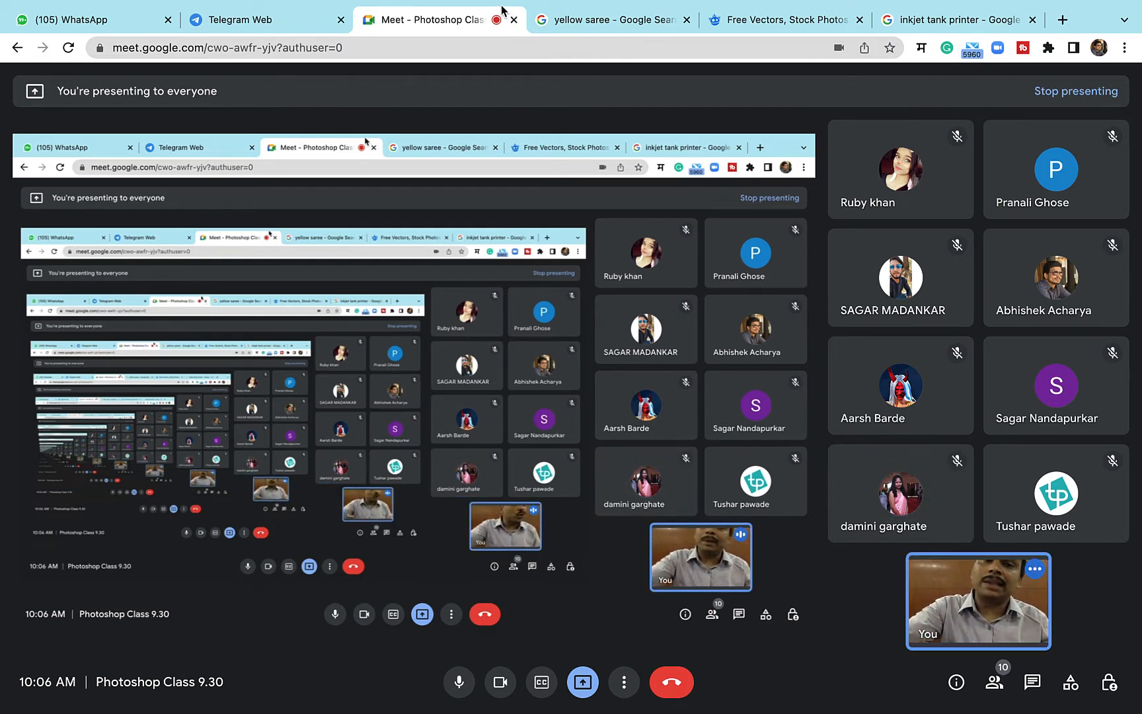
mouse_move(396, 2)
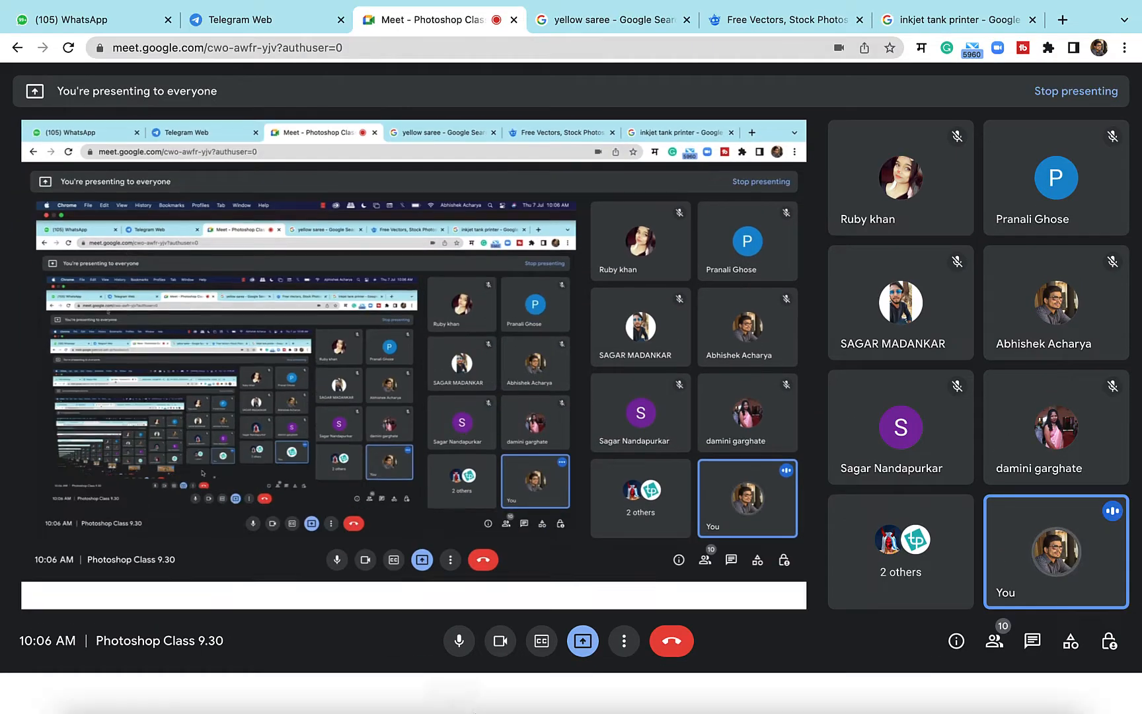
mouse_move(575, 684)
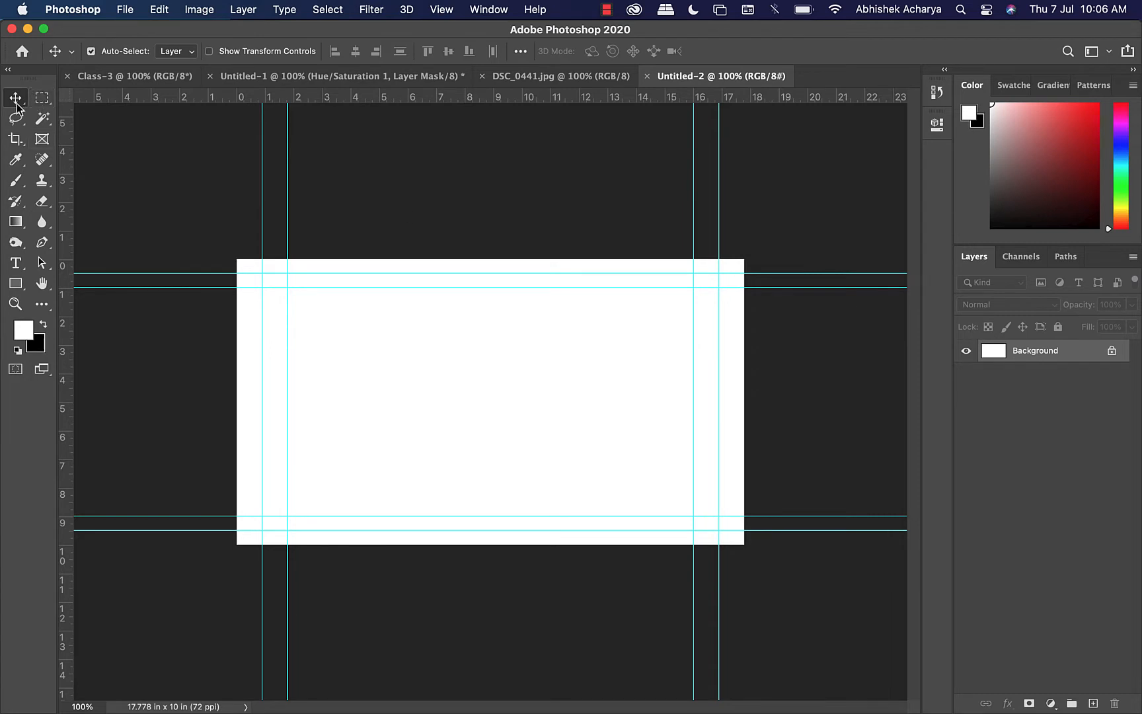
Step: Collapse the toolbar to a single column and try to move the locked Background layer, without converting it to a normal layer
click(8, 70)
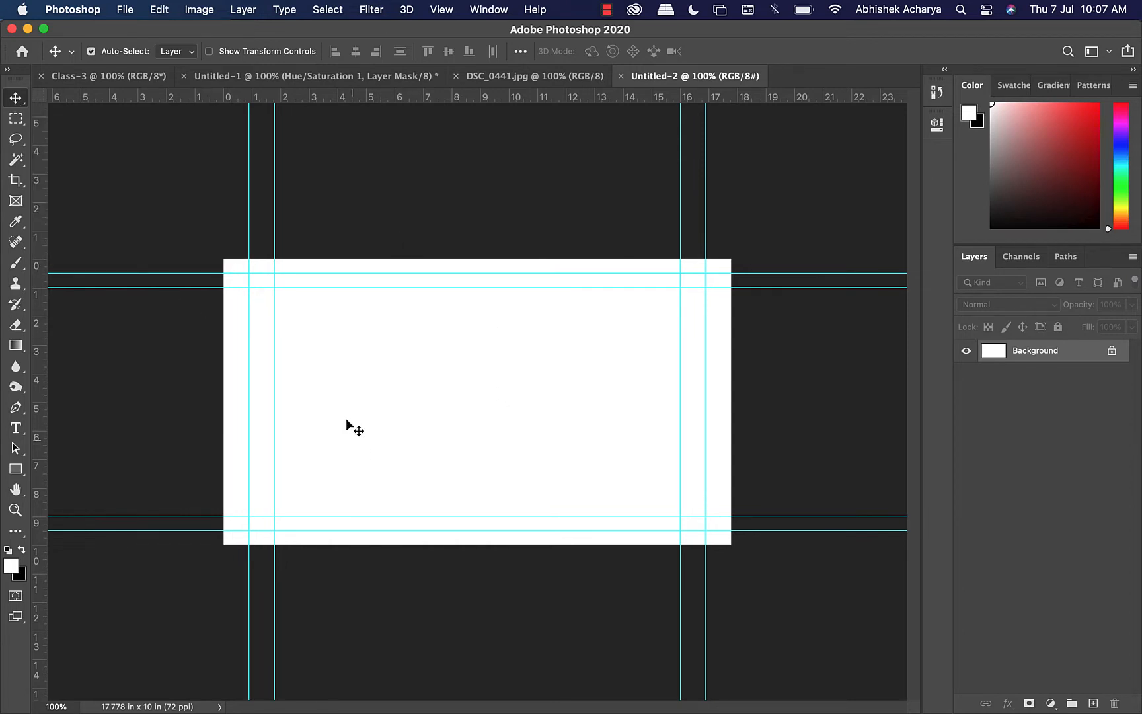
drag(515, 388, 530, 430)
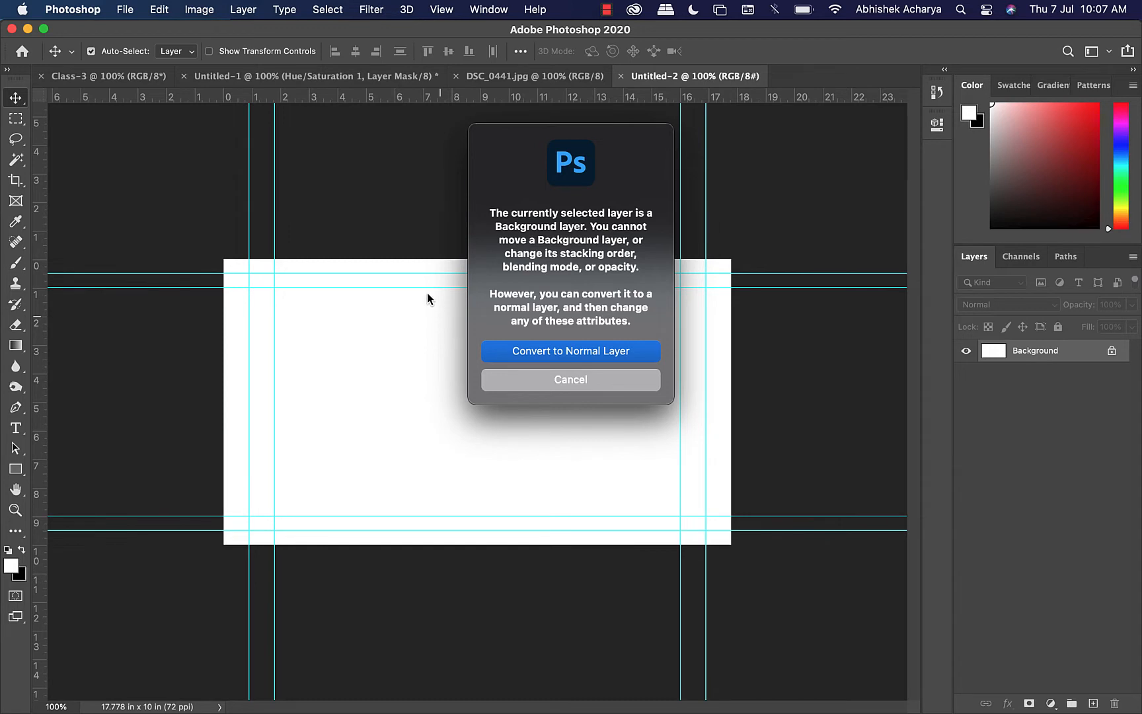
click(587, 378)
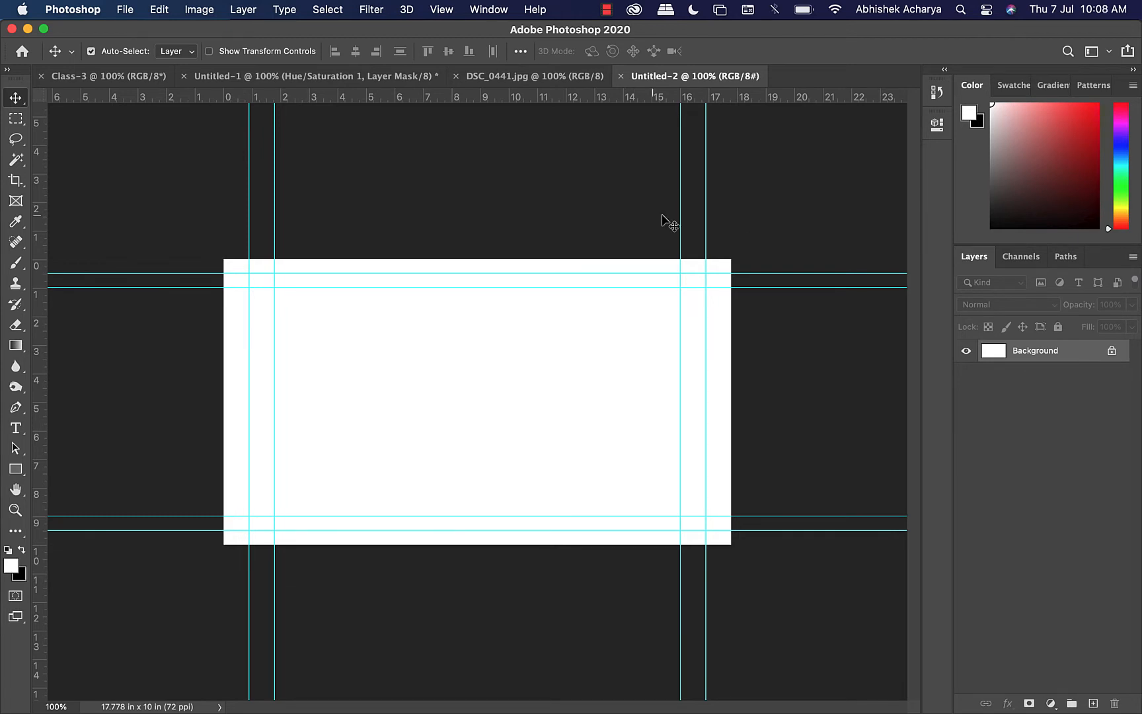
Step: Hide the Layers and Color panels, and show the Layers panel again
click(488, 9)
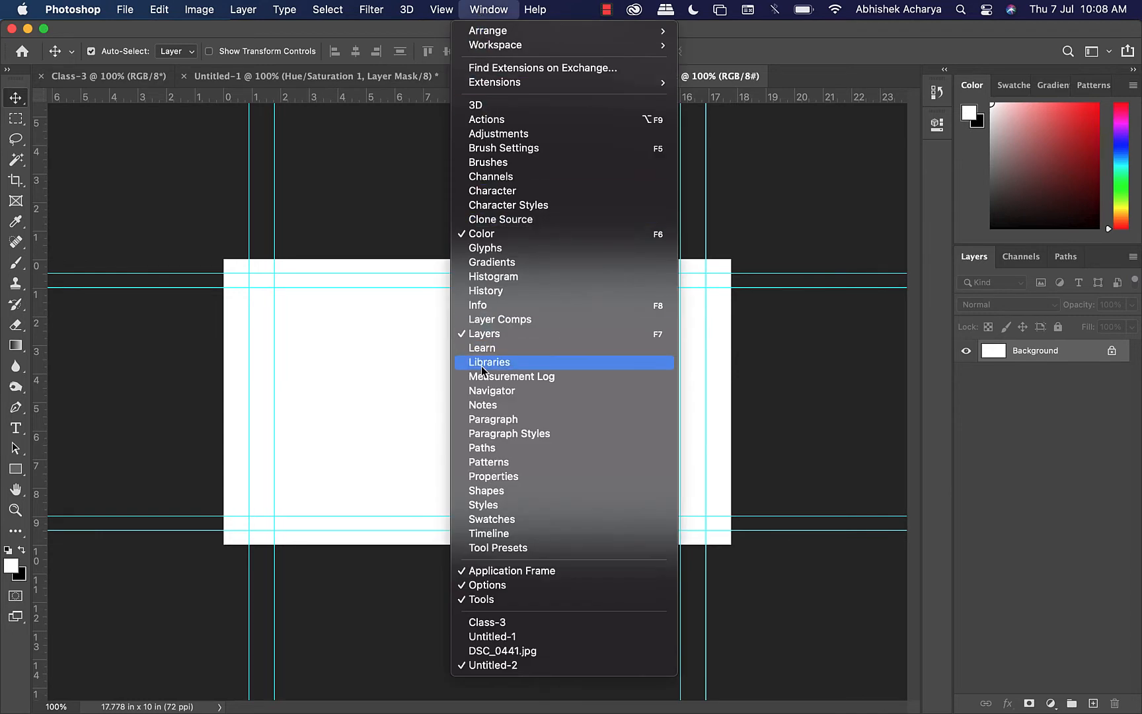
click(492, 339)
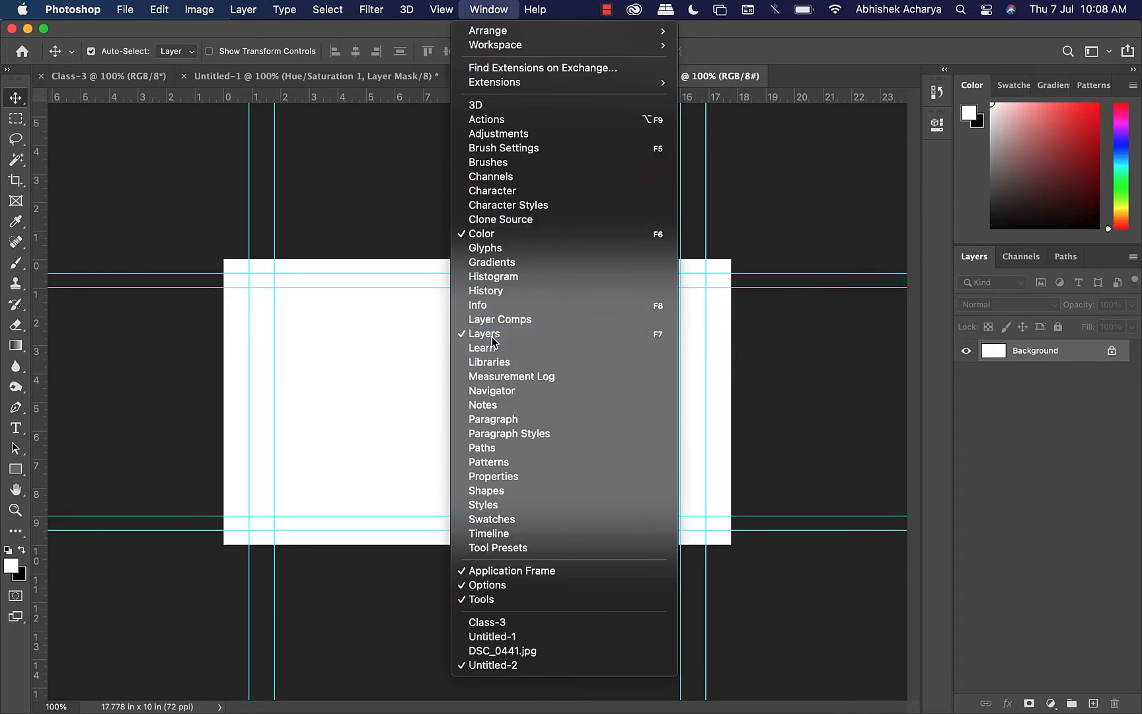
click(482, 15)
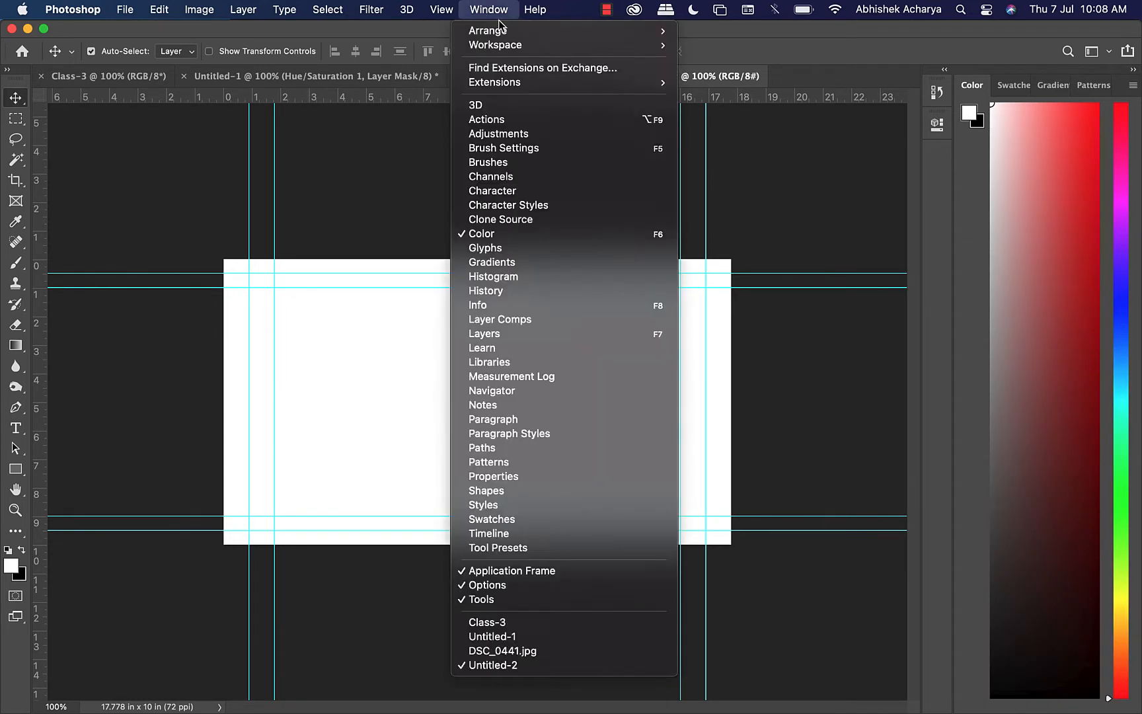
click(491, 234)
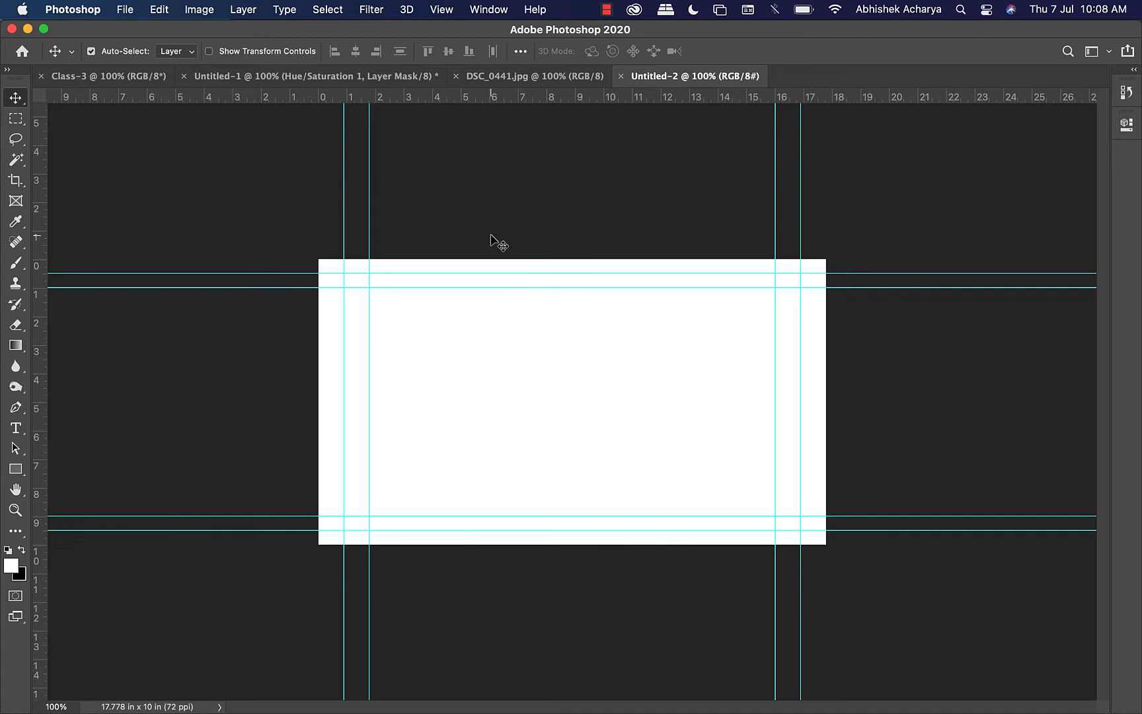
key(F7)
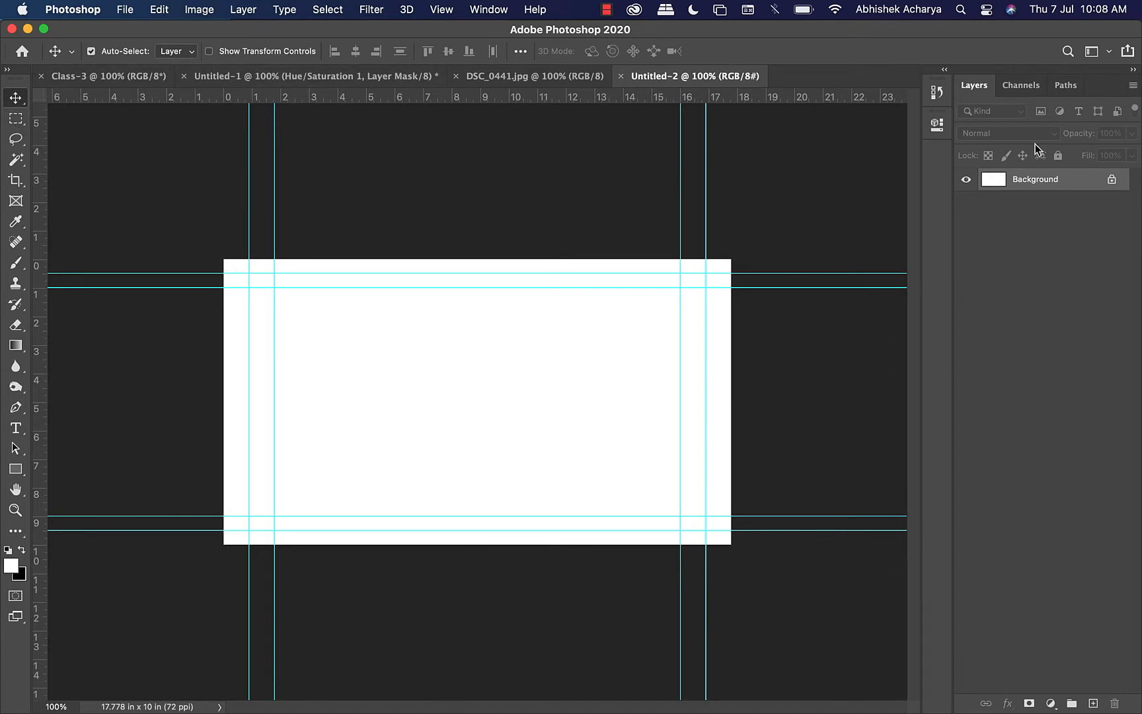
Step: Show the Channels panel and the Paragraph panel
click(489, 10)
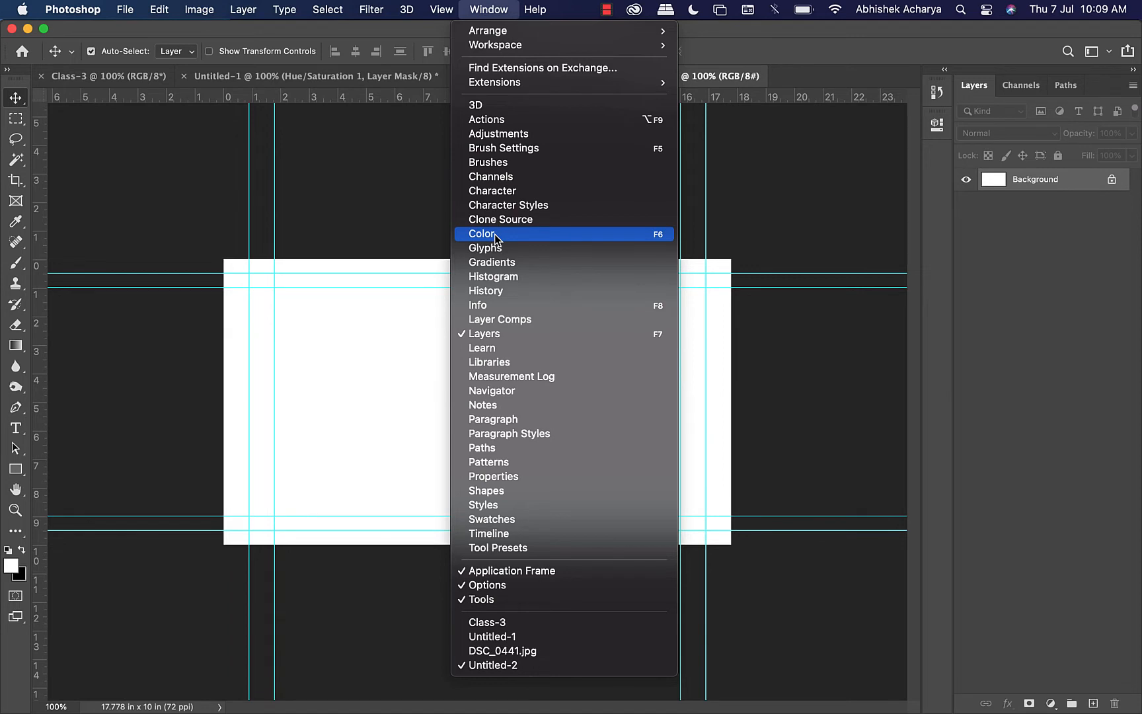
click(514, 179)
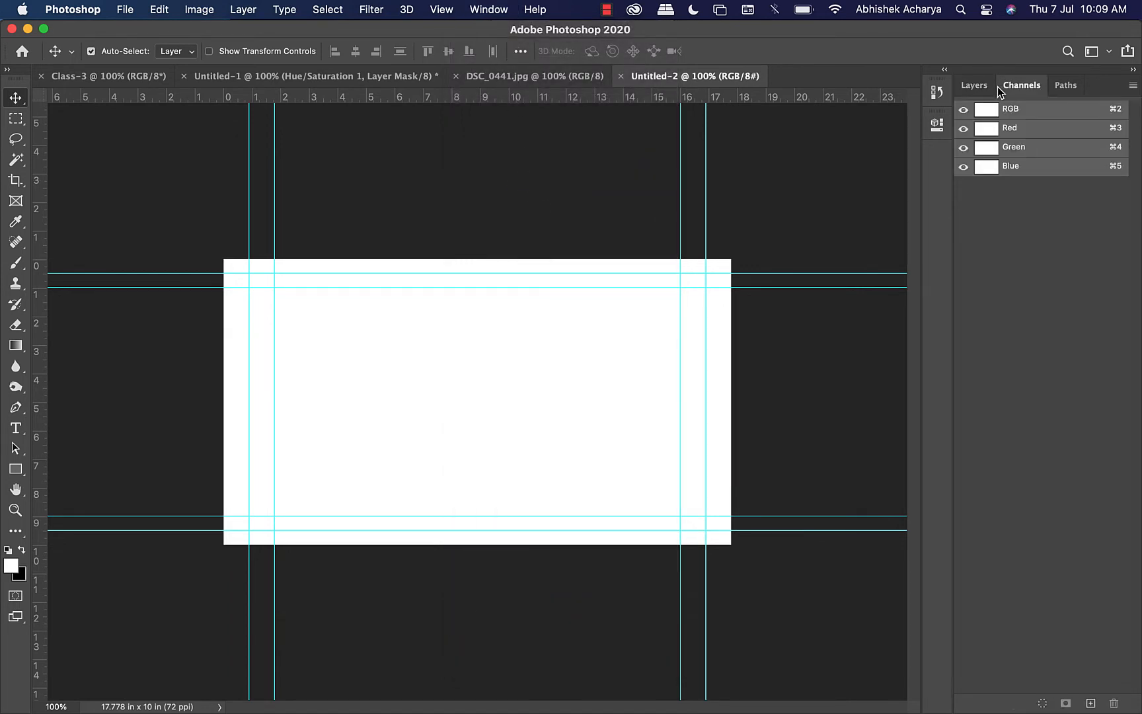
click(487, 10)
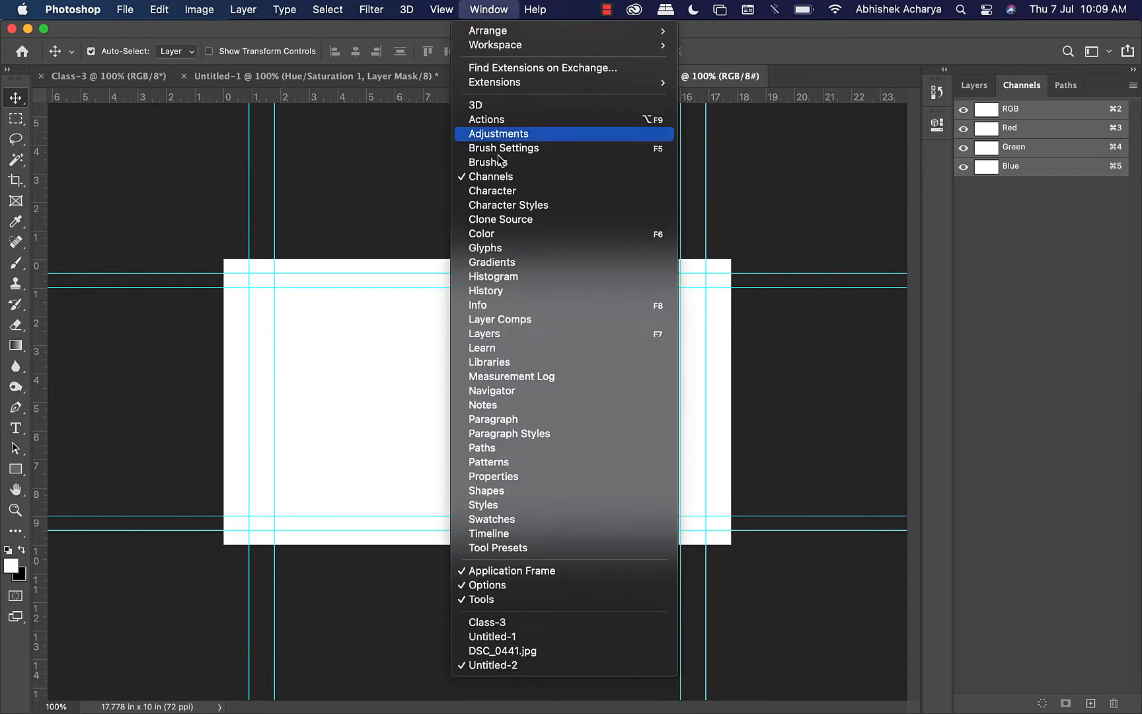
click(484, 419)
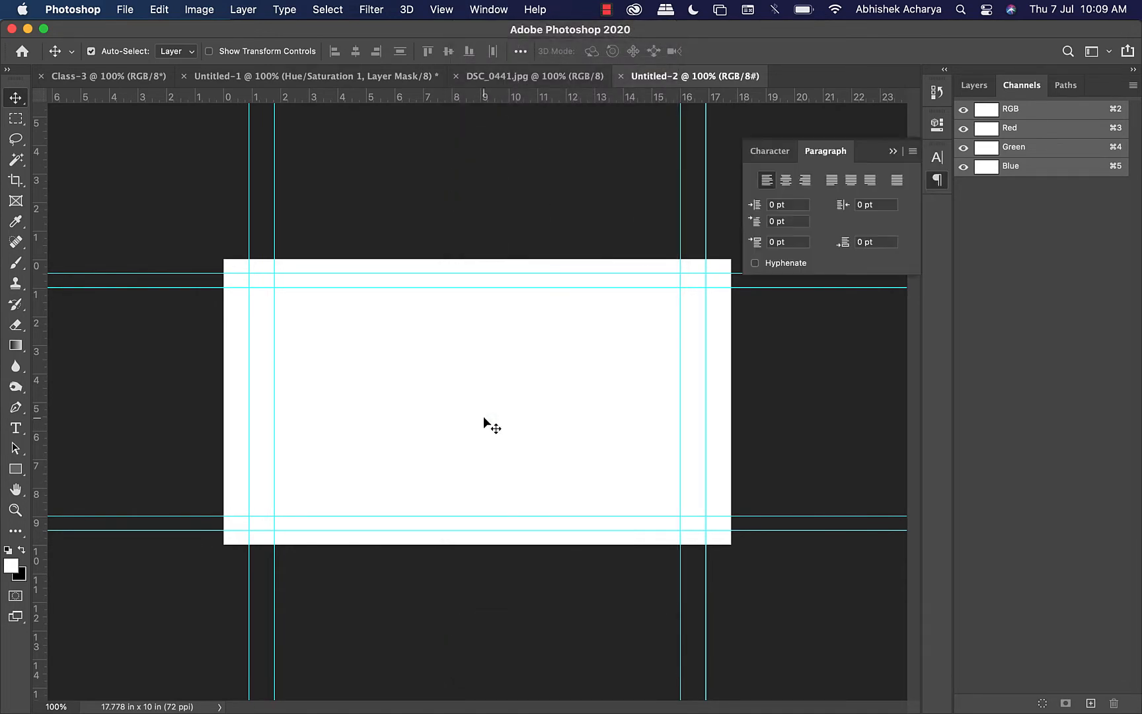
Step: Switch to the Graphic and Web workspace and close the tab group holding Properties, Libraries and Layer Comps
click(487, 9)
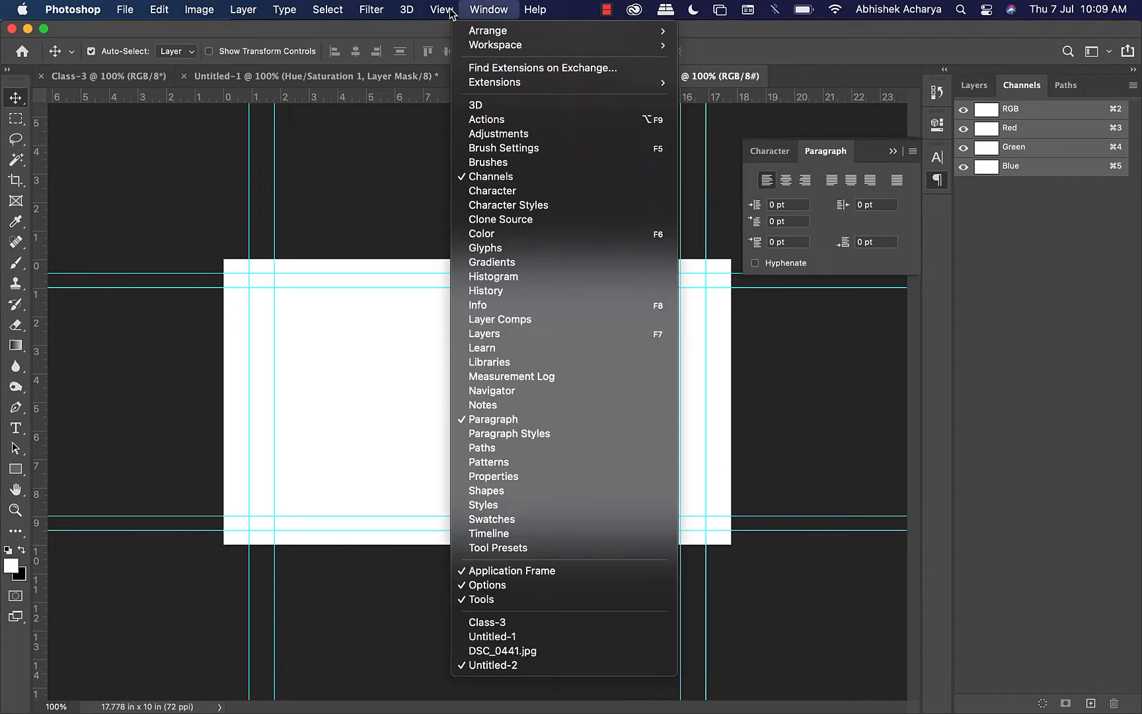
click(878, 35)
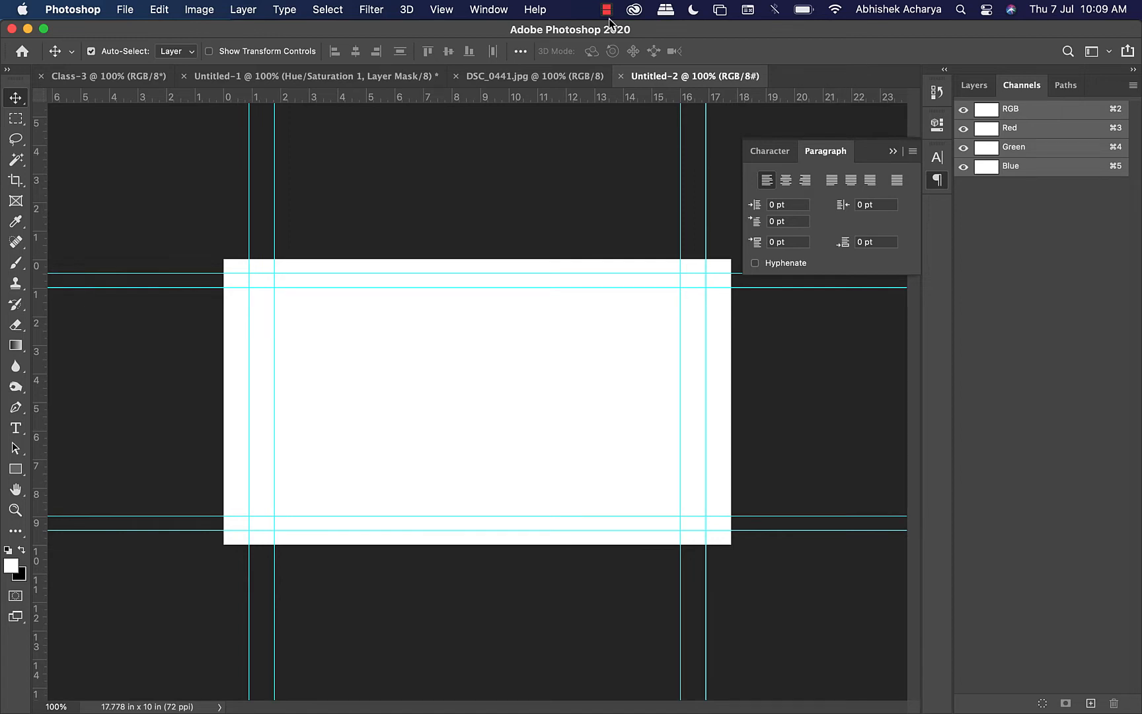
click(509, 10)
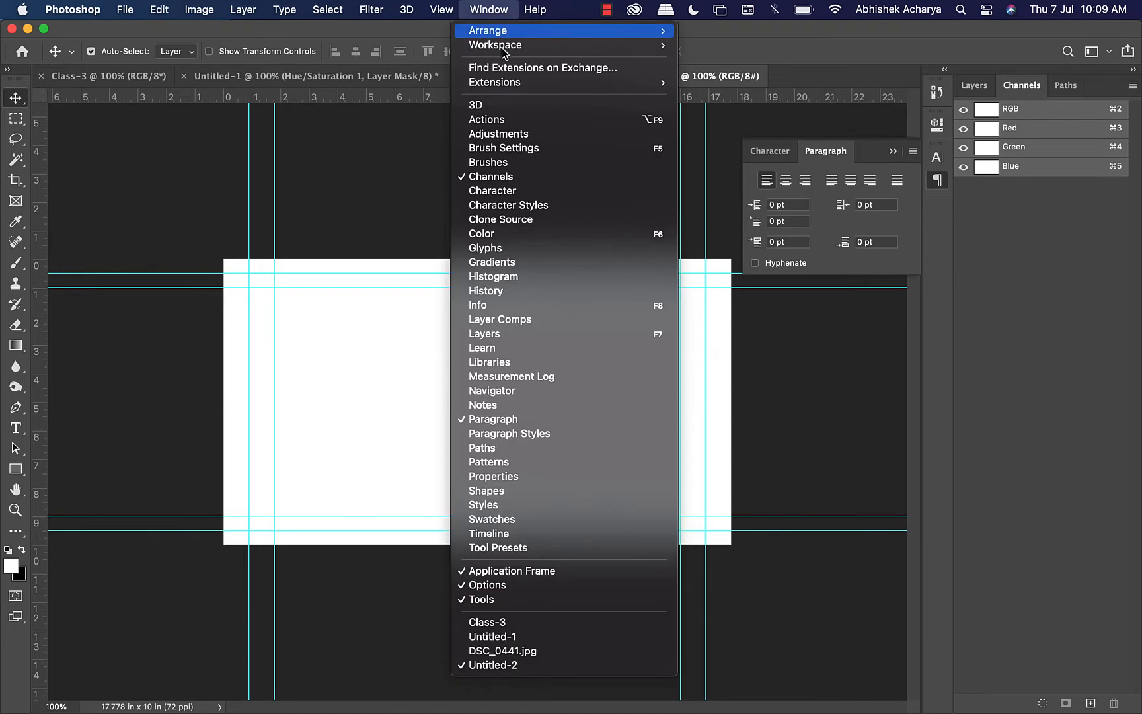
mouse_move(504, 53)
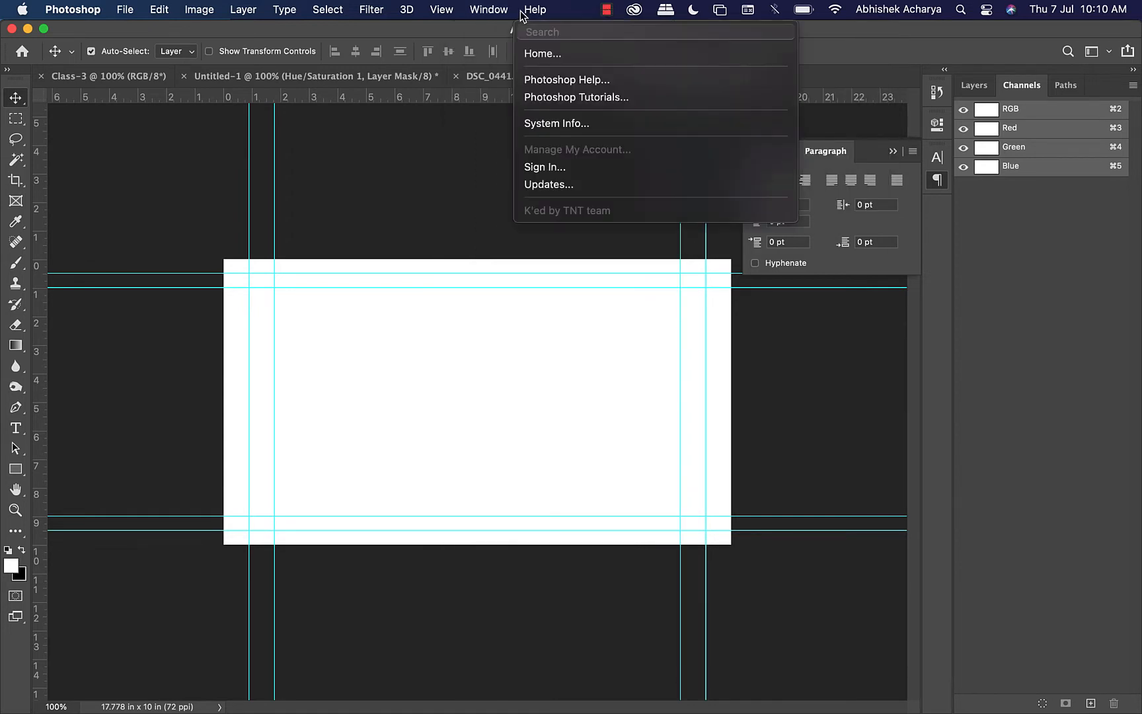
mouse_move(562, 45)
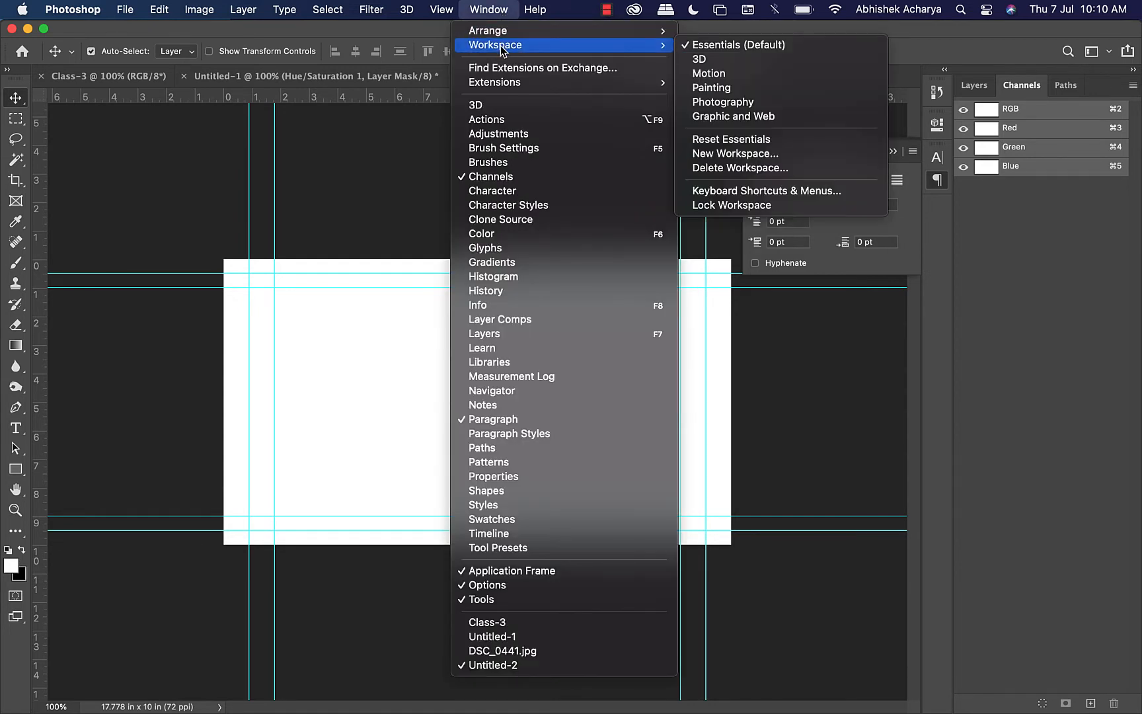
click(779, 117)
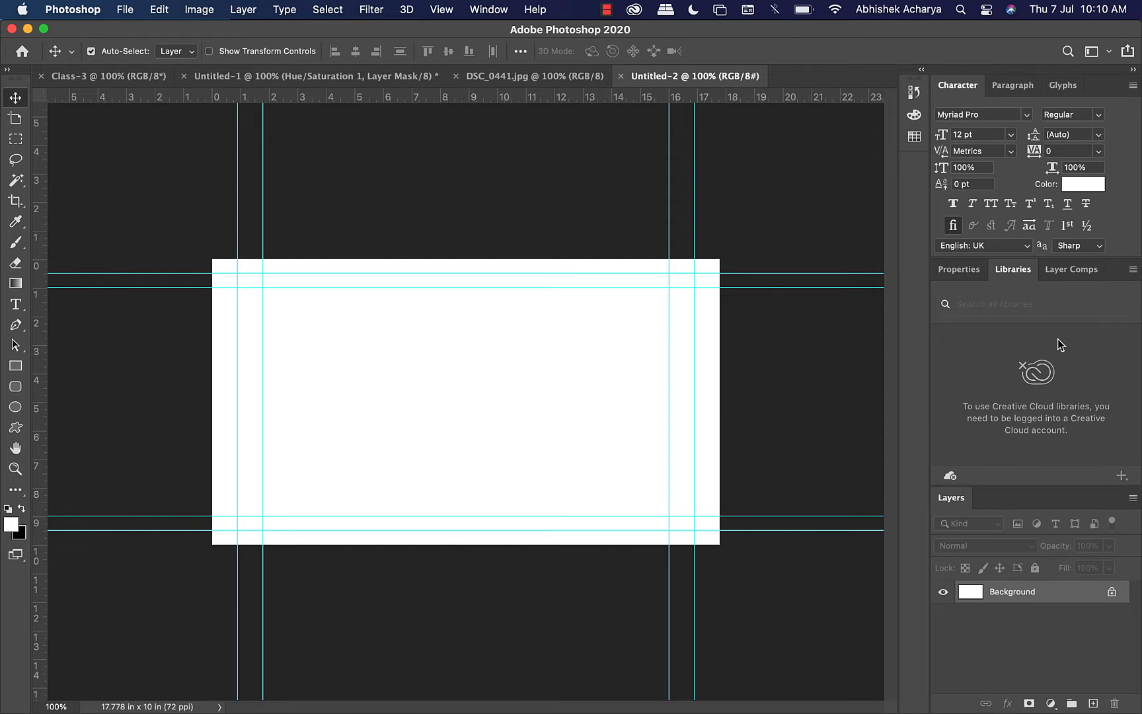
click(1132, 270)
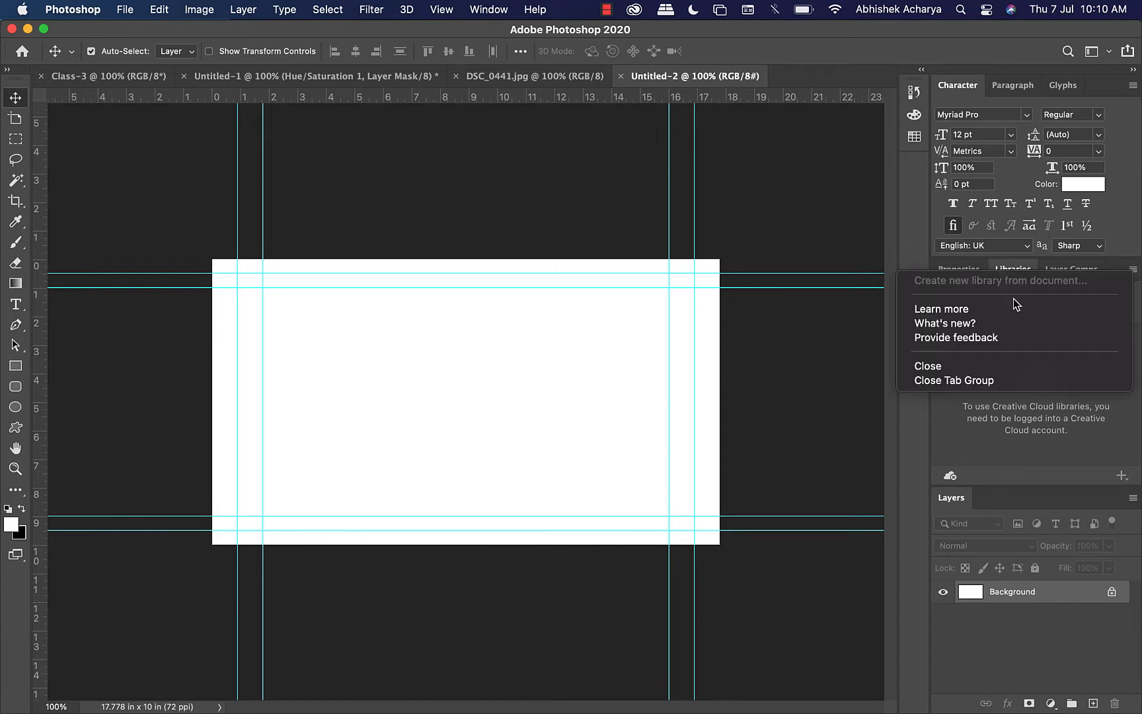
click(952, 381)
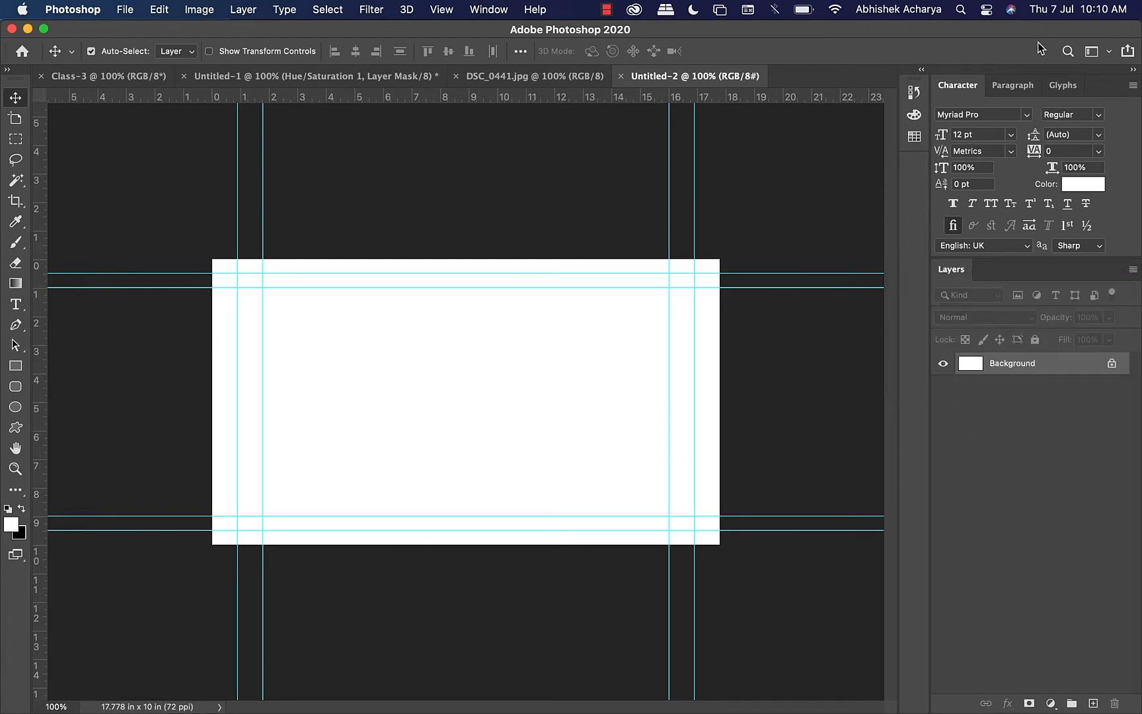
Step: Close the Glyphs panel and dock the Channels panel in the same group as the Layers panel
click(1133, 85)
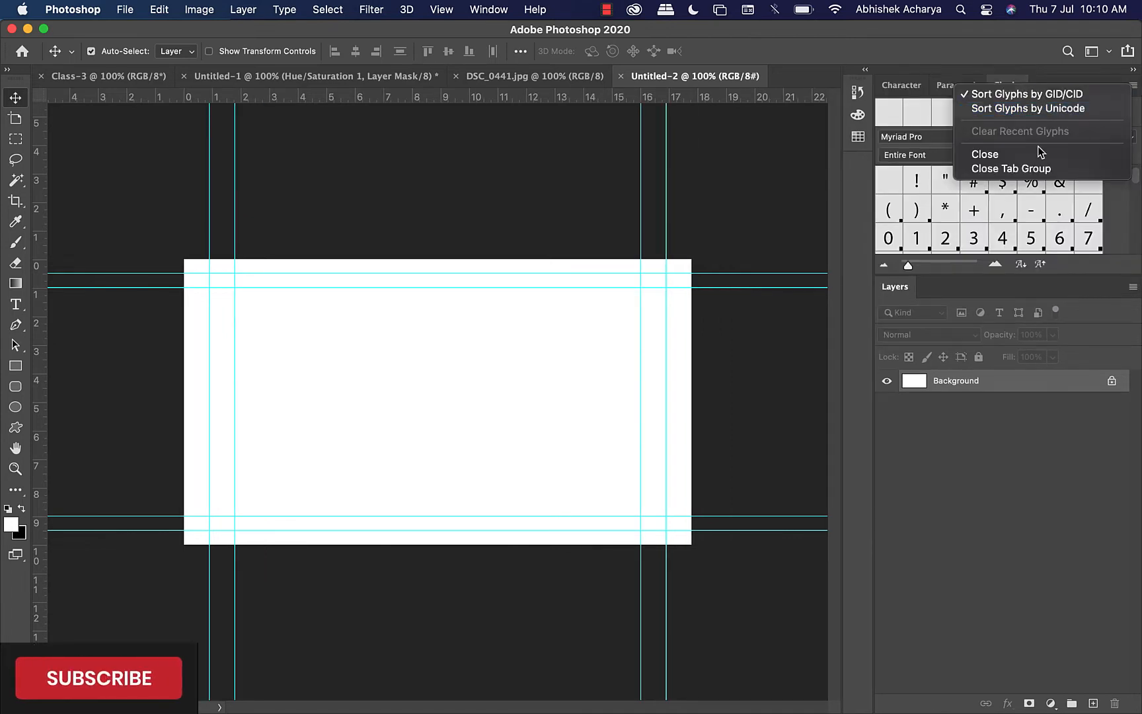
click(1016, 158)
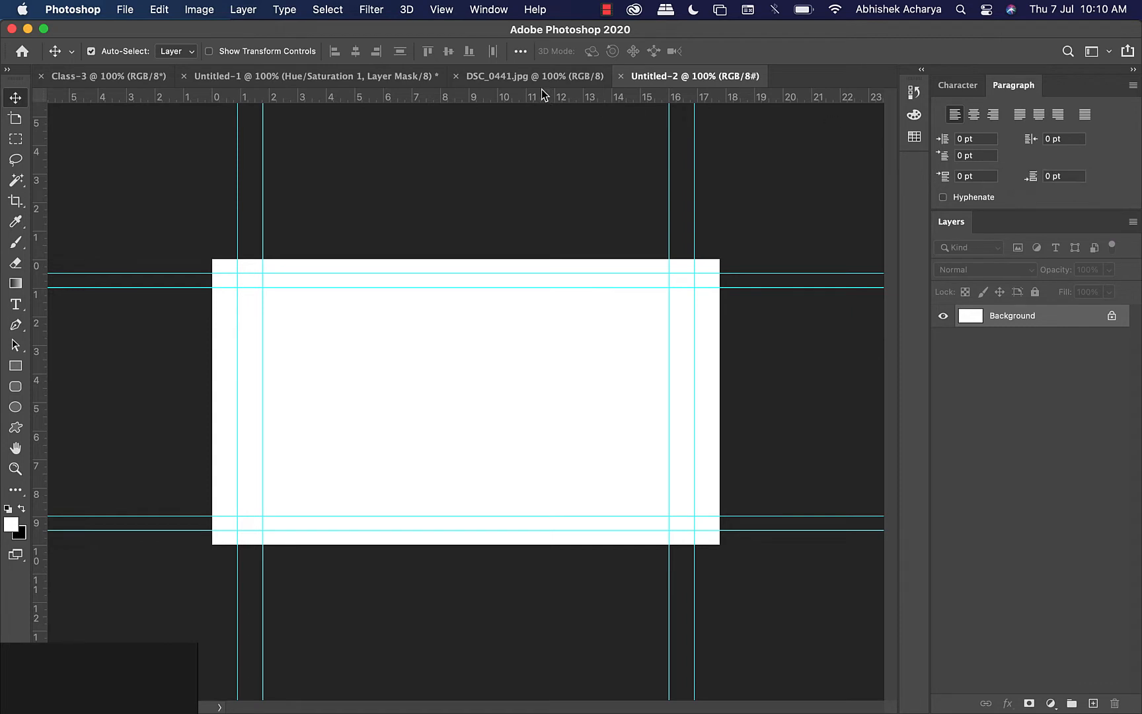
click(480, 9)
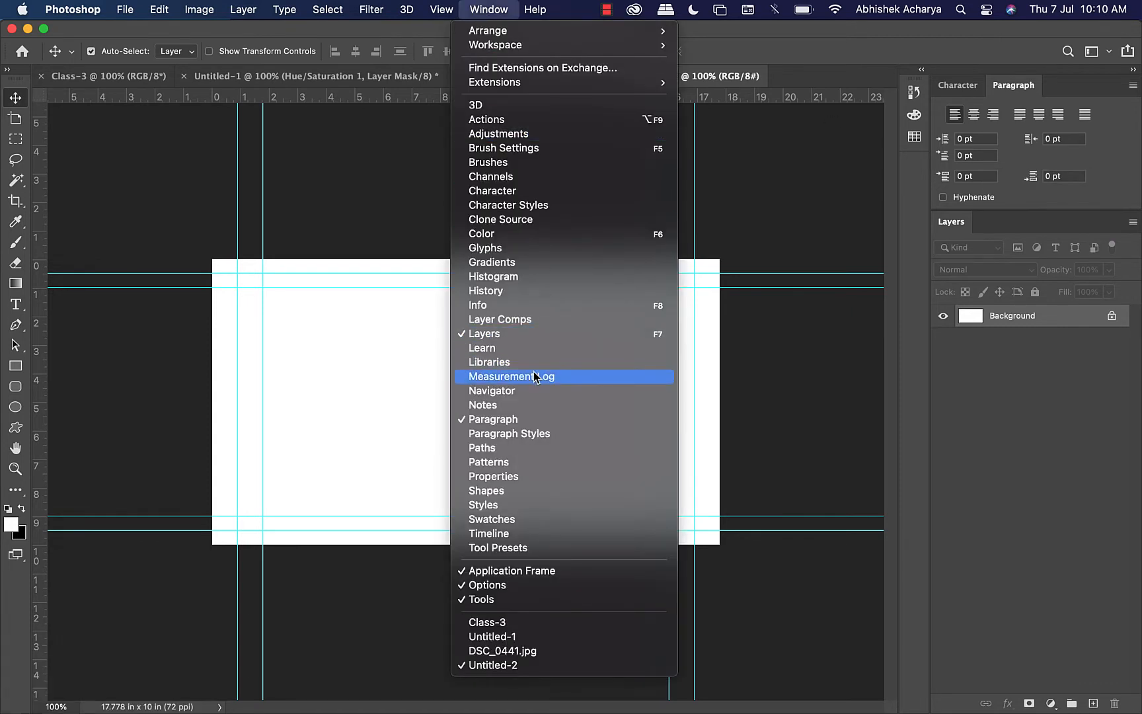
click(498, 177)
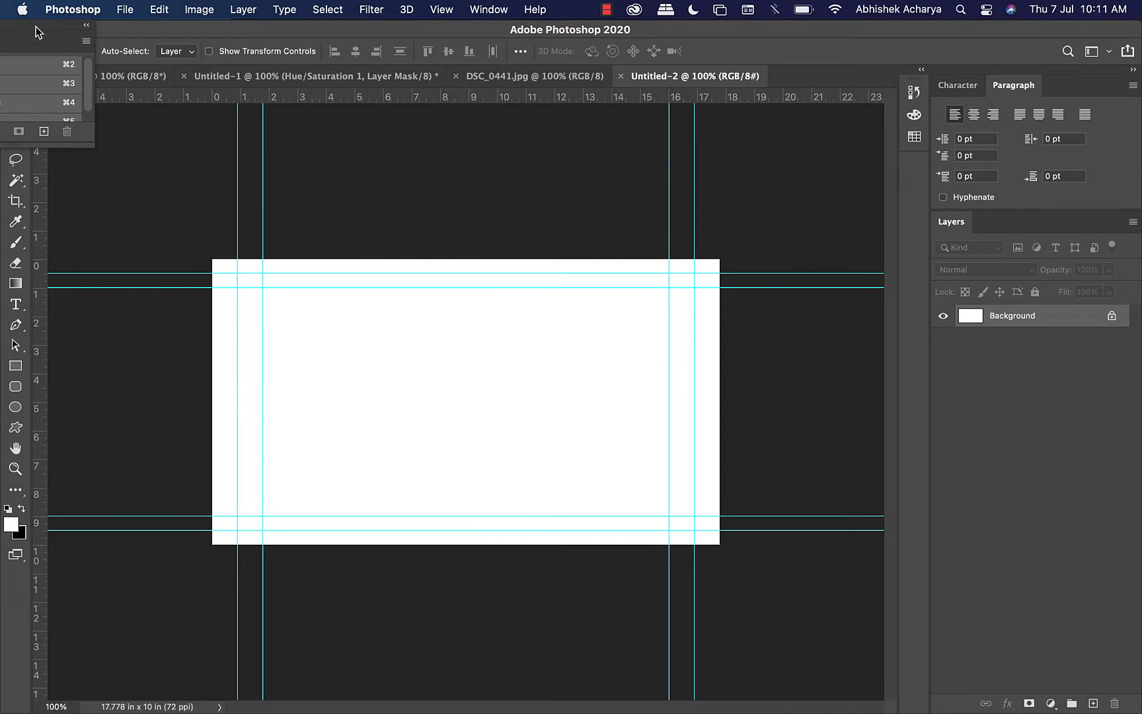
drag(36, 24, 562, 143)
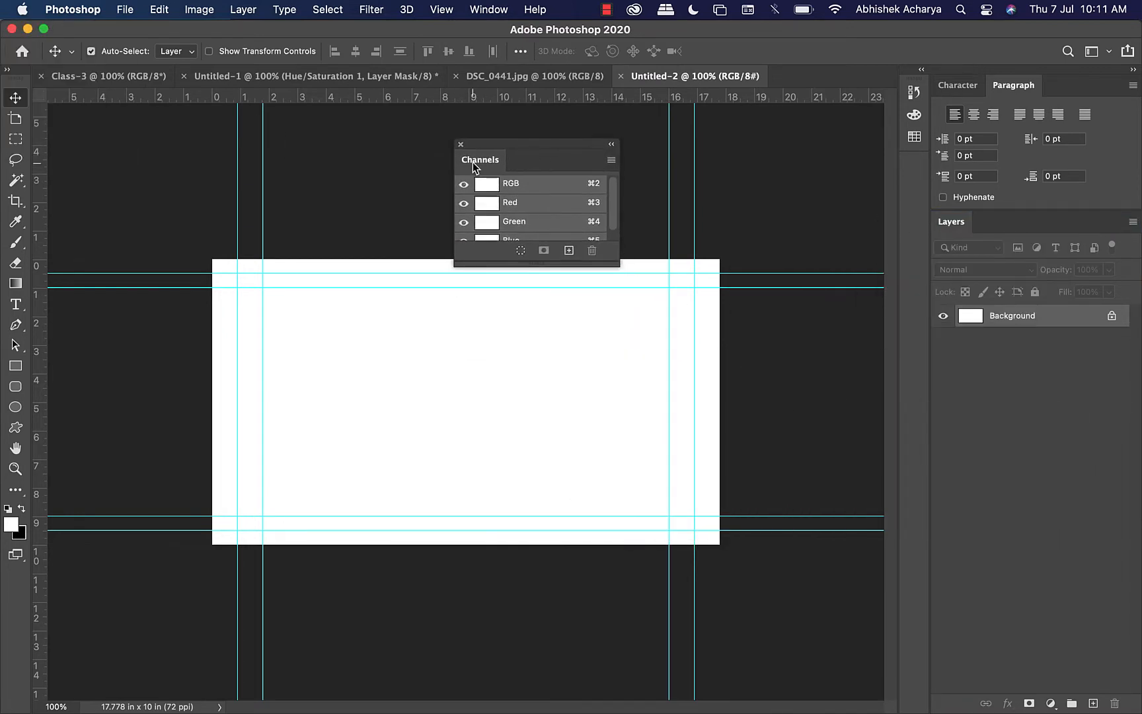
drag(473, 165, 1012, 229)
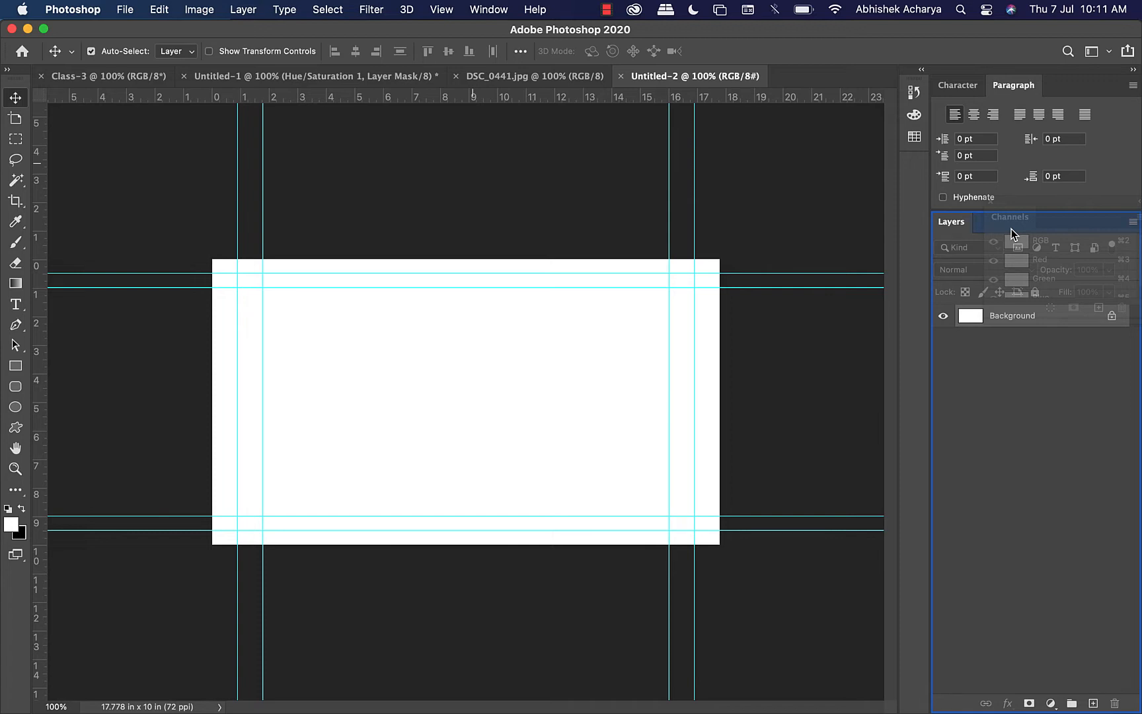
drag(1012, 229, 1012, 229)
click(953, 223)
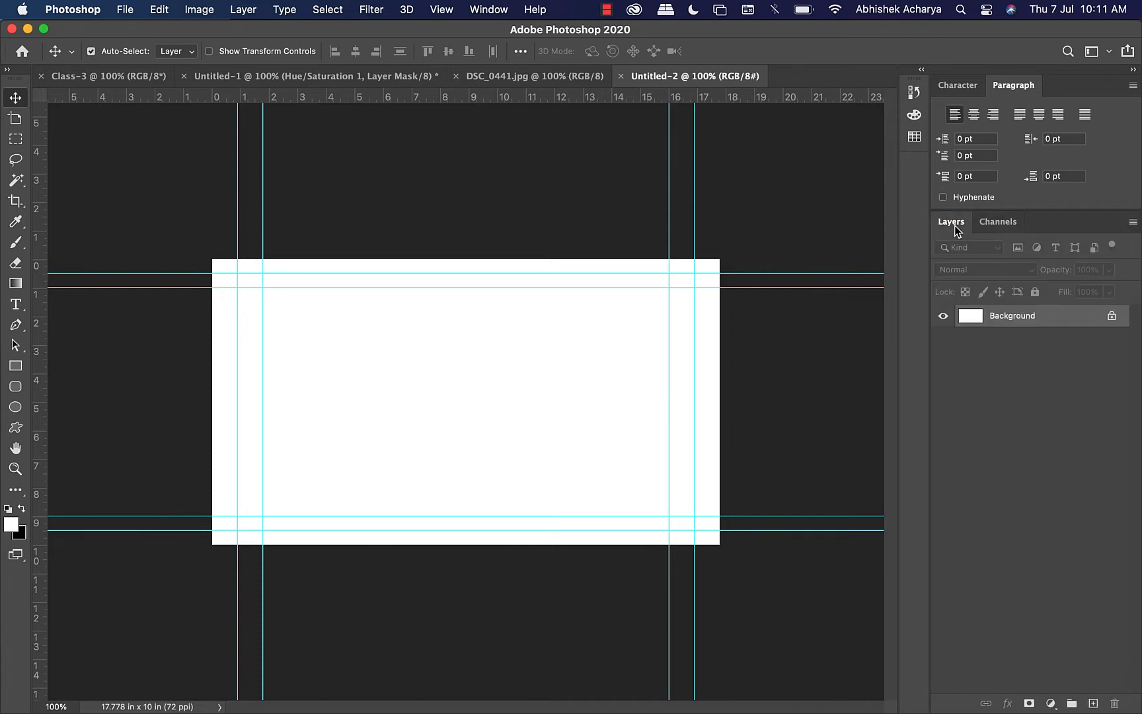
click(991, 220)
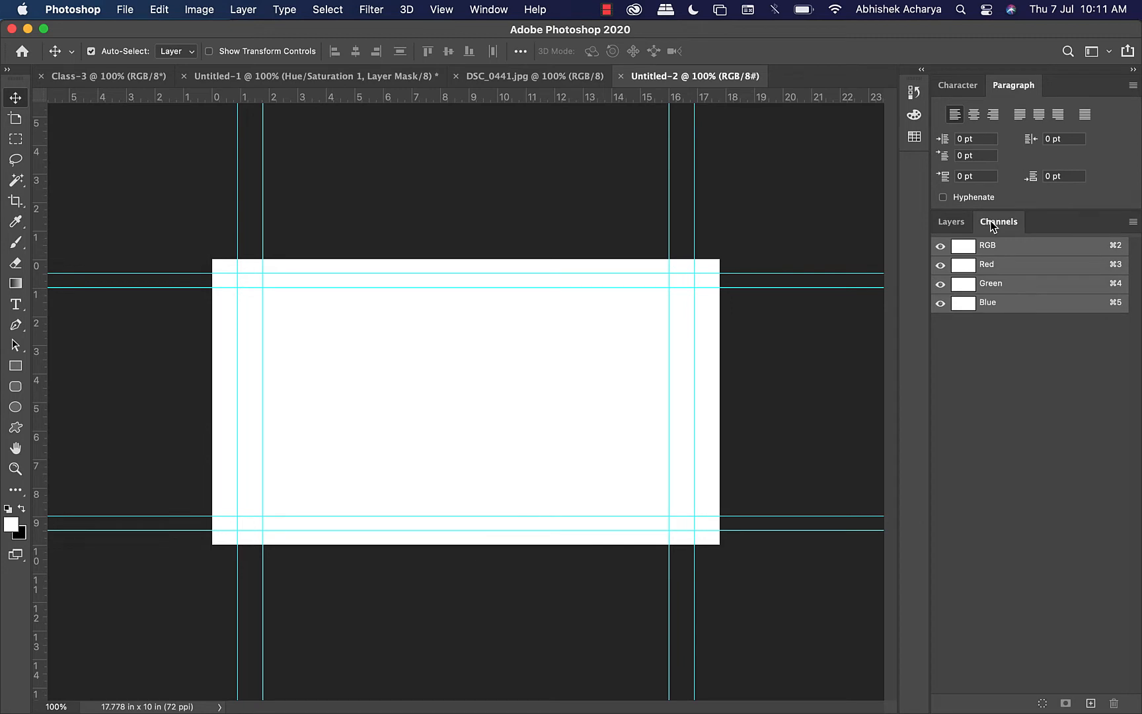
Step: Show the Actions panel, dock it beside the Channels panel, and bring the Layers panel to the front
click(501, 7)
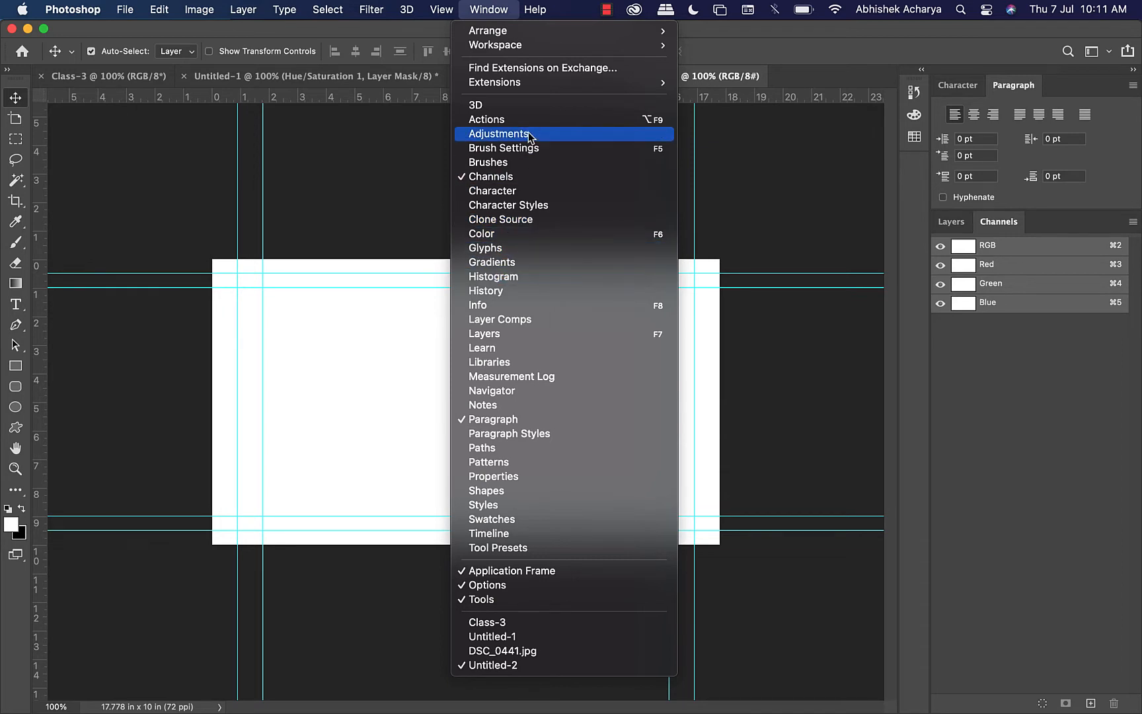
key(Return)
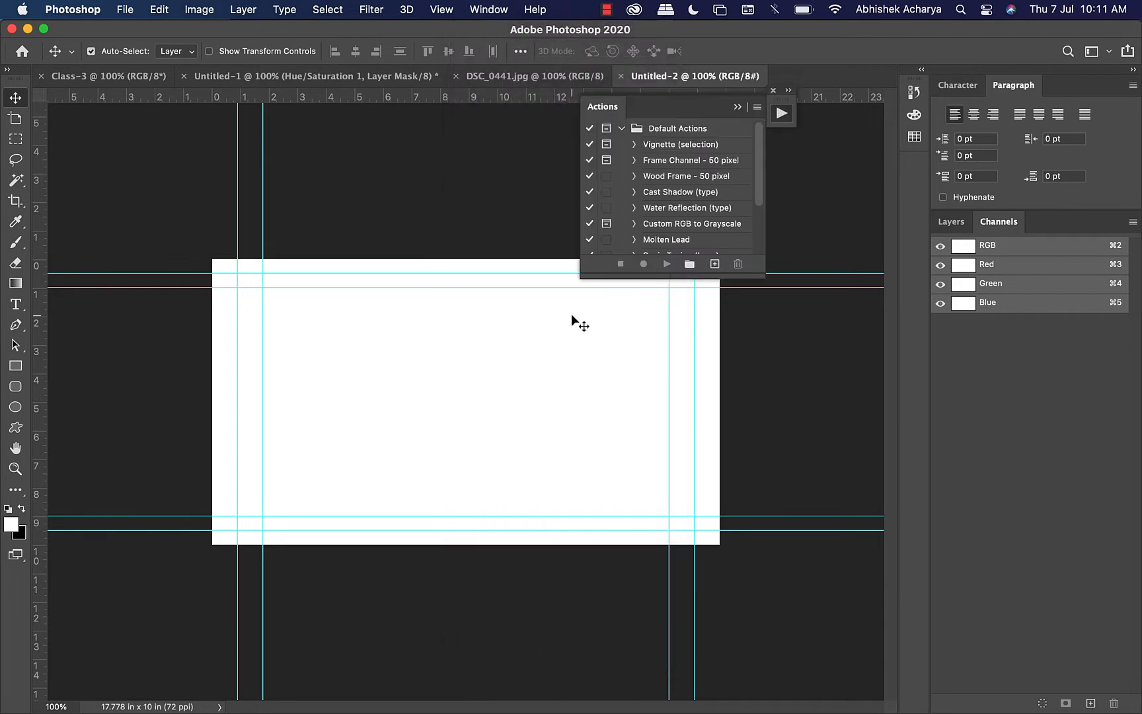
drag(638, 164, 1048, 226)
click(999, 221)
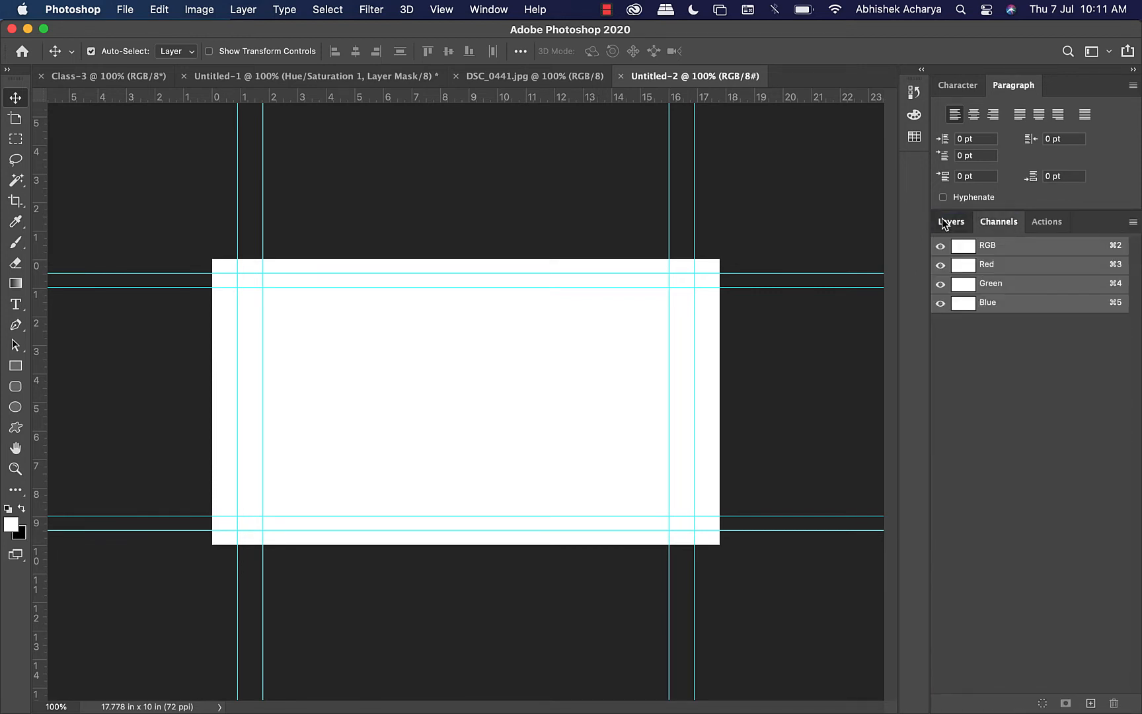
click(945, 223)
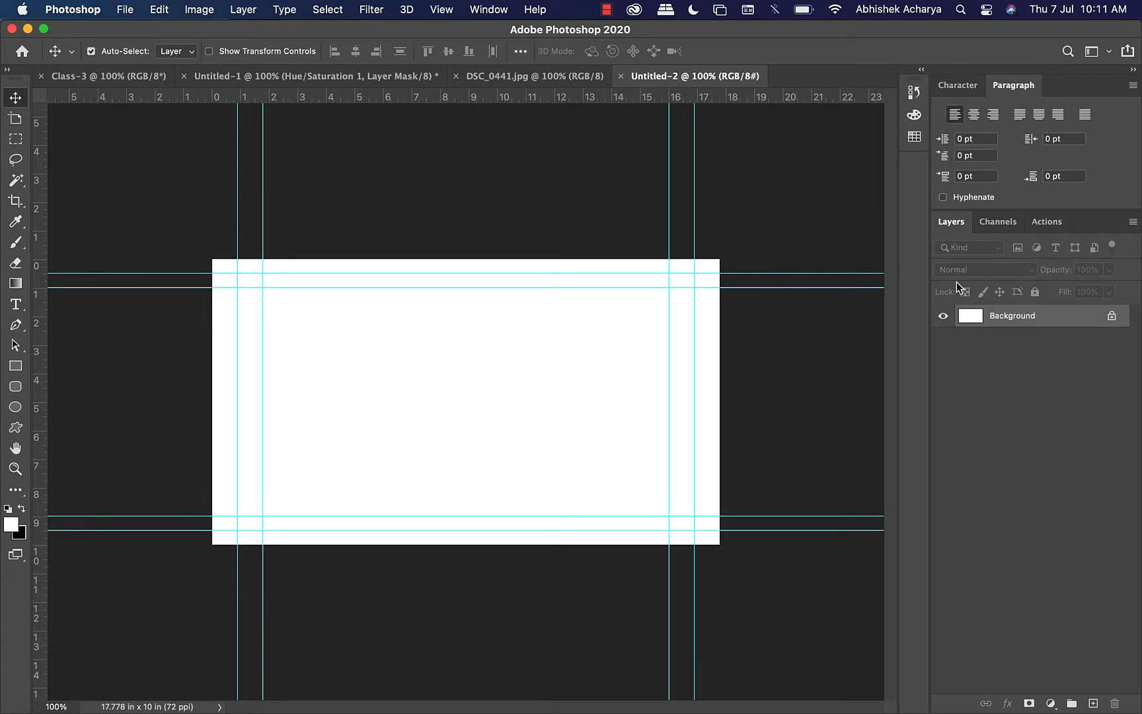
Step: Save the panel layout as a new workspace named after the owner's surname, capturing keyboard shortcuts, menus and toolbar
click(479, 10)
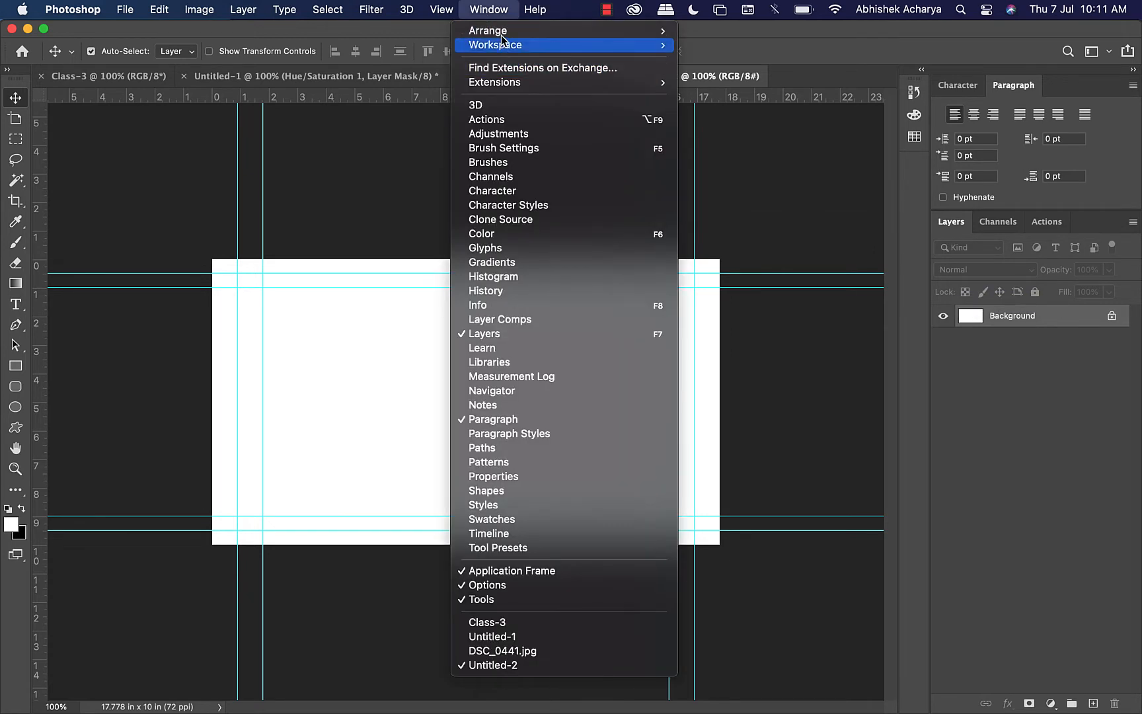
mouse_move(500, 45)
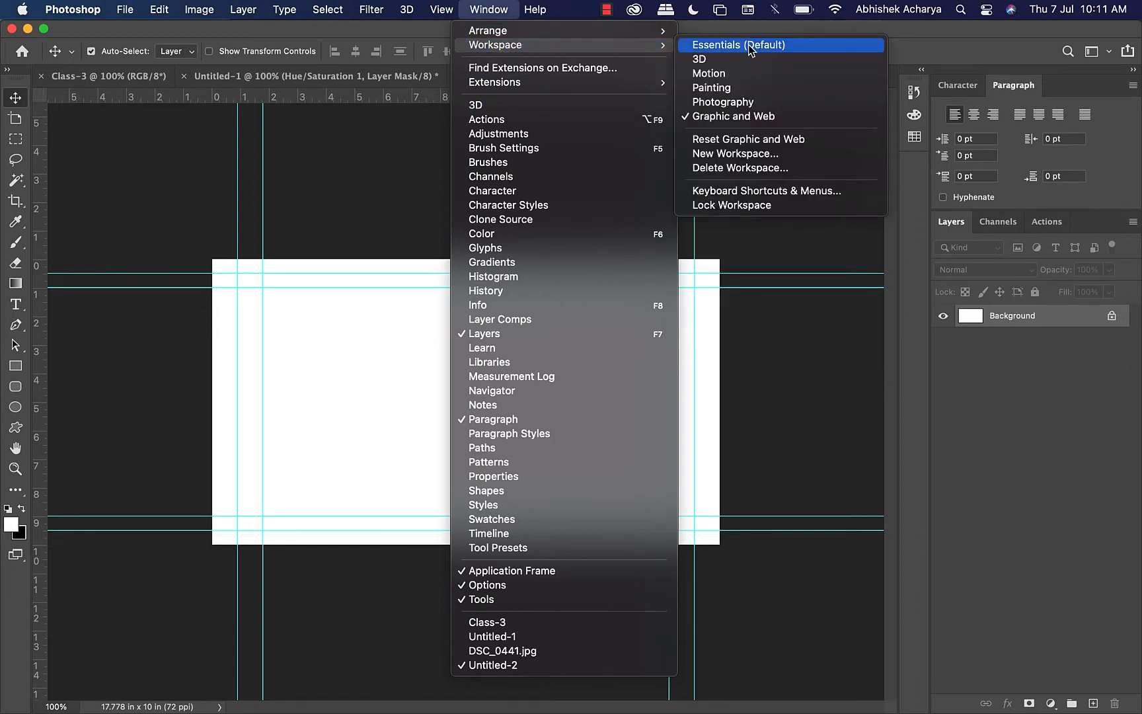
click(723, 155)
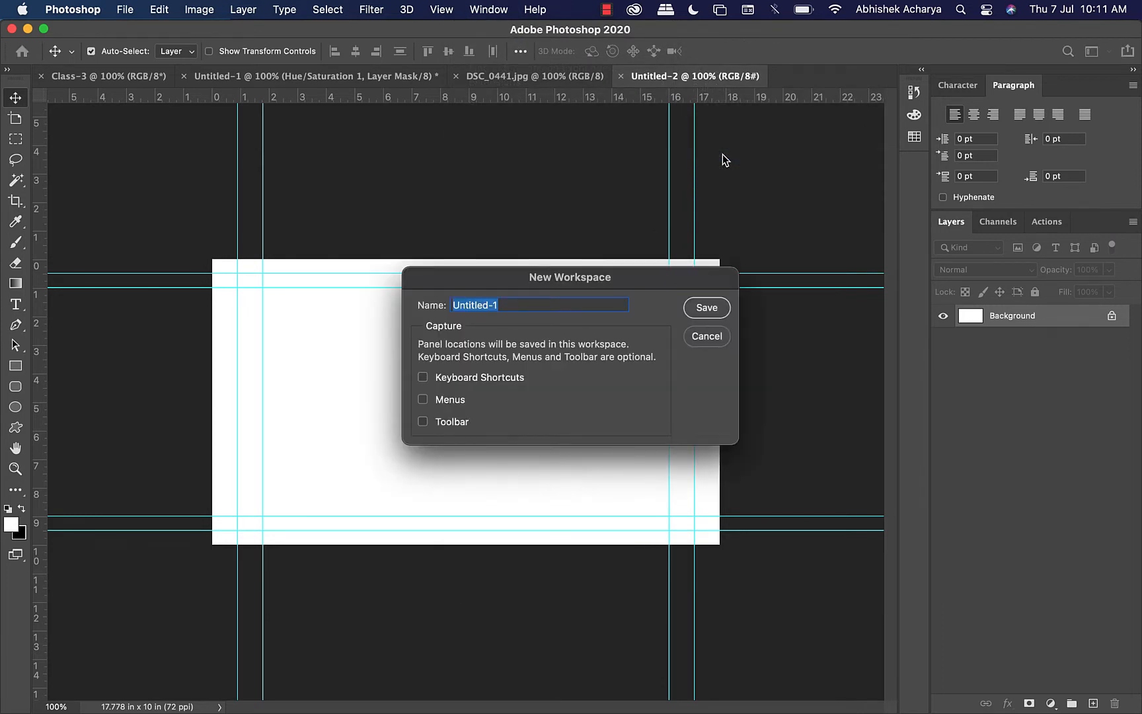
text(Acharya's W)
key(BackSpace)
key(BackSpace)
click(464, 422)
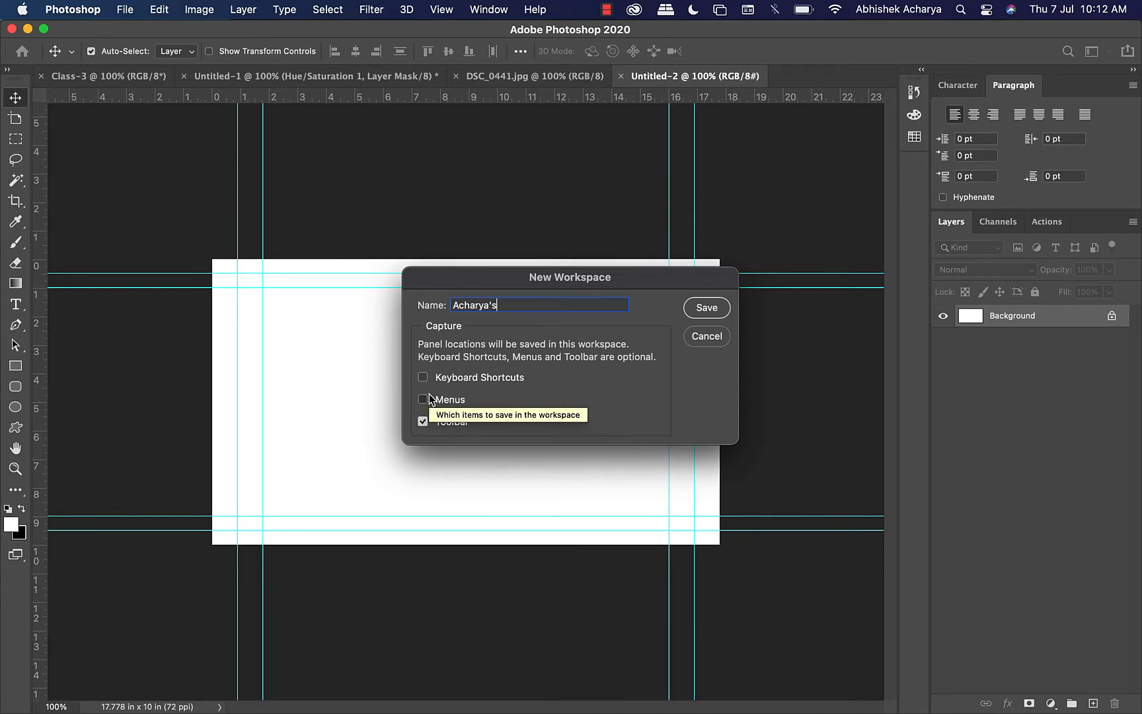
click(426, 401)
click(445, 378)
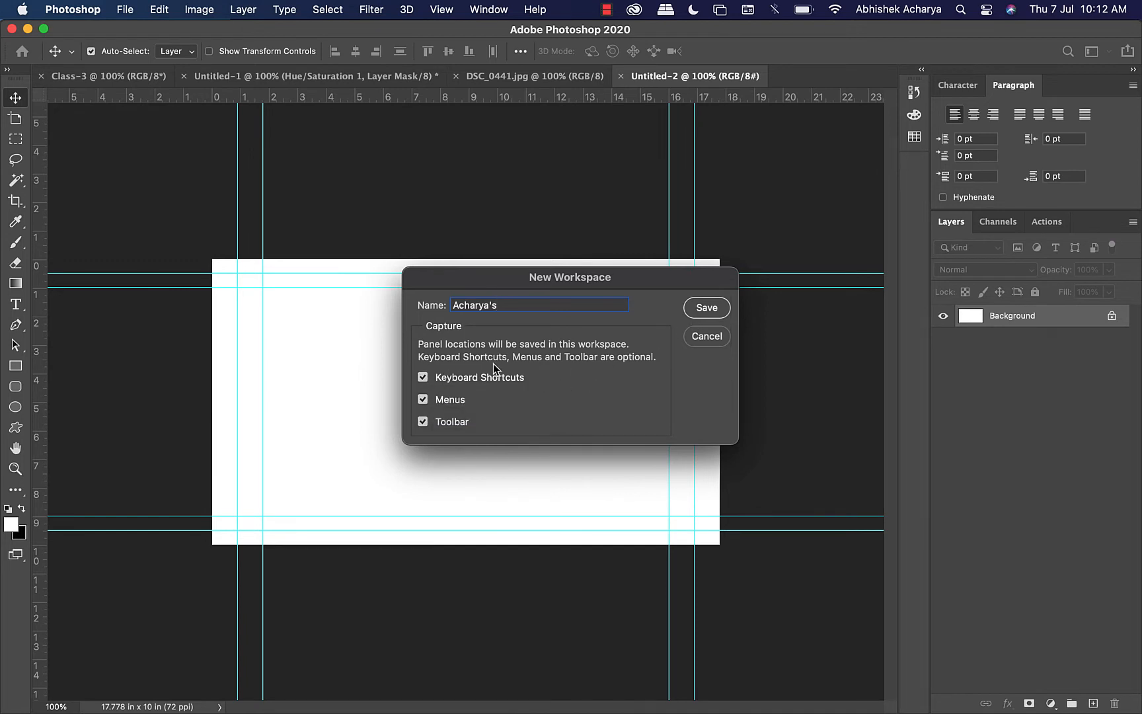
click(703, 312)
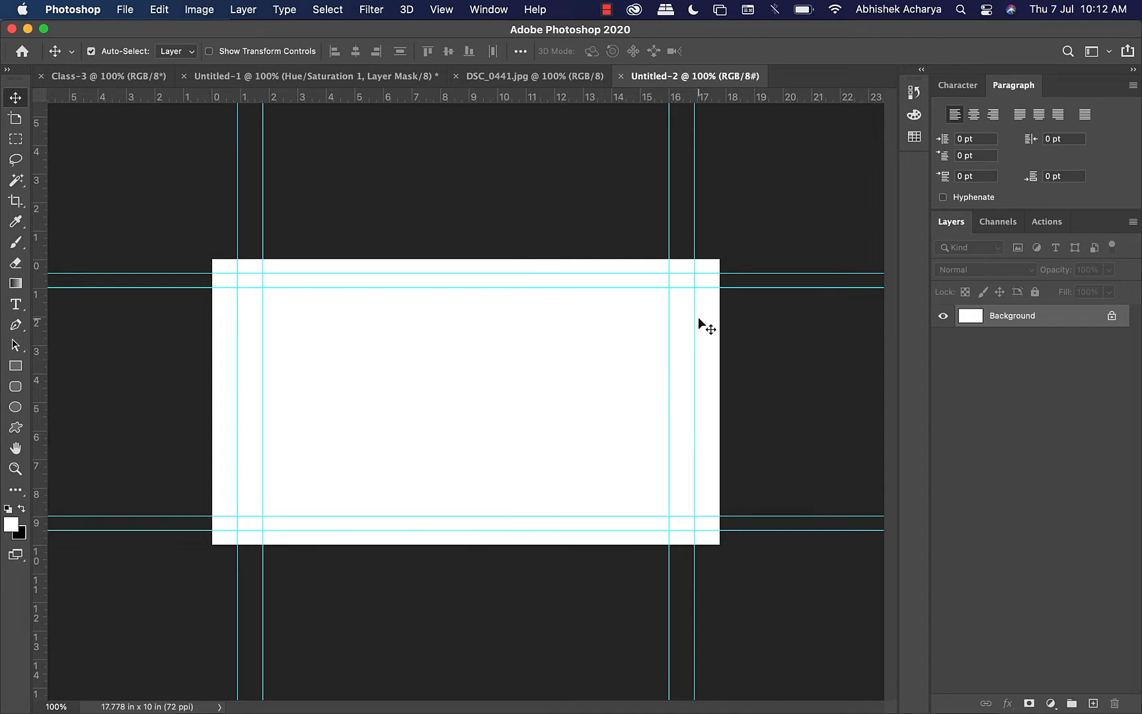
Step: Switch to the Motion workspace and return to the saved custom workspace
click(481, 11)
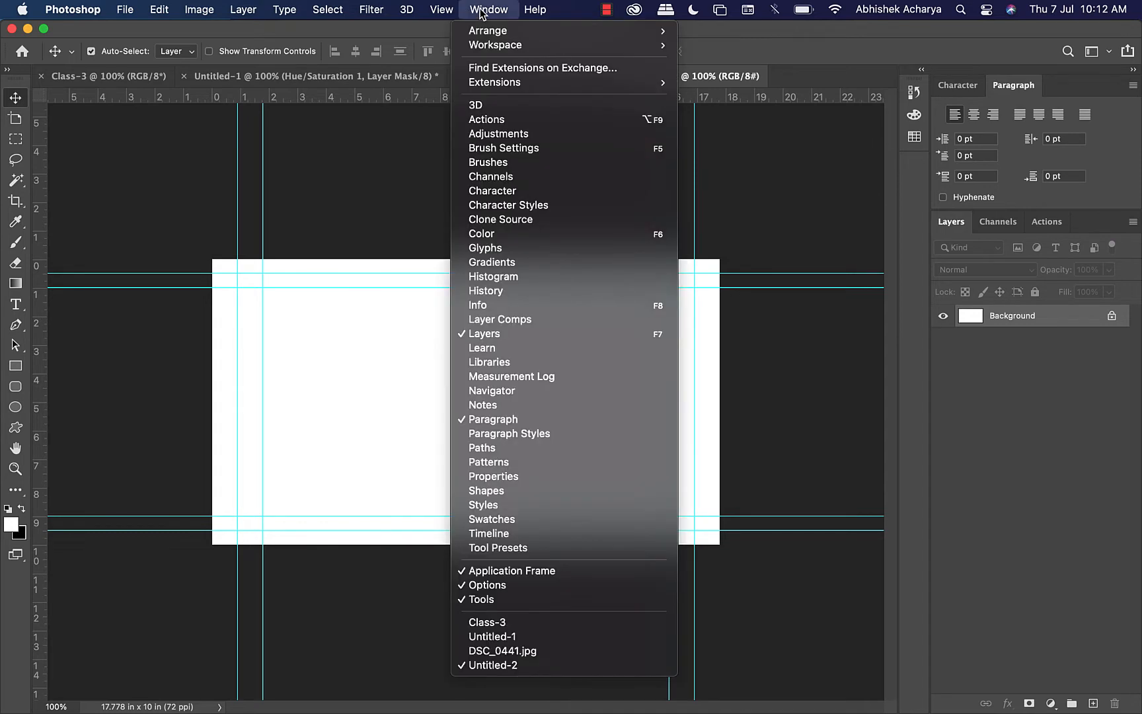
mouse_move(499, 49)
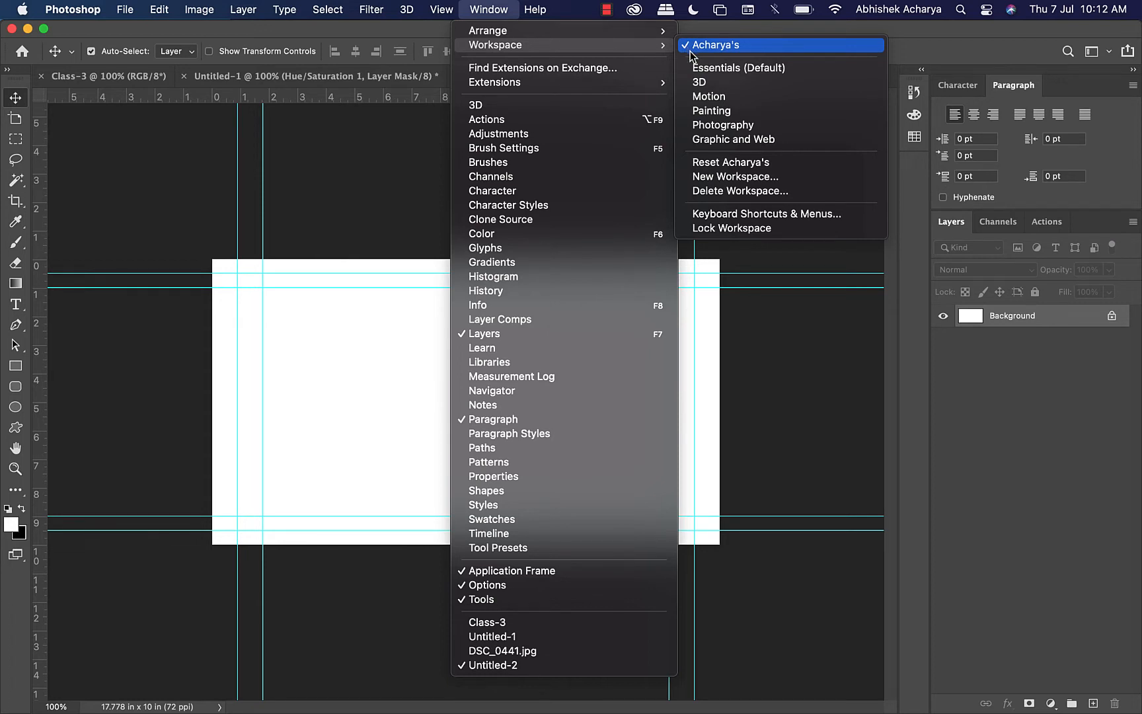
click(718, 101)
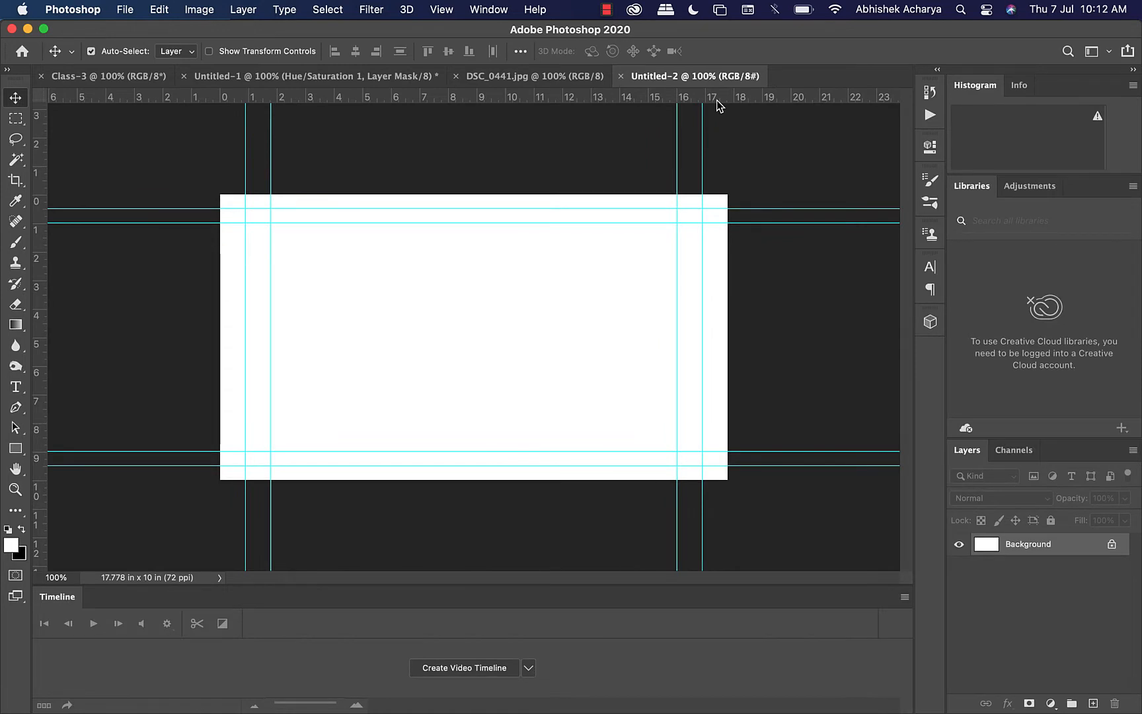
click(489, 9)
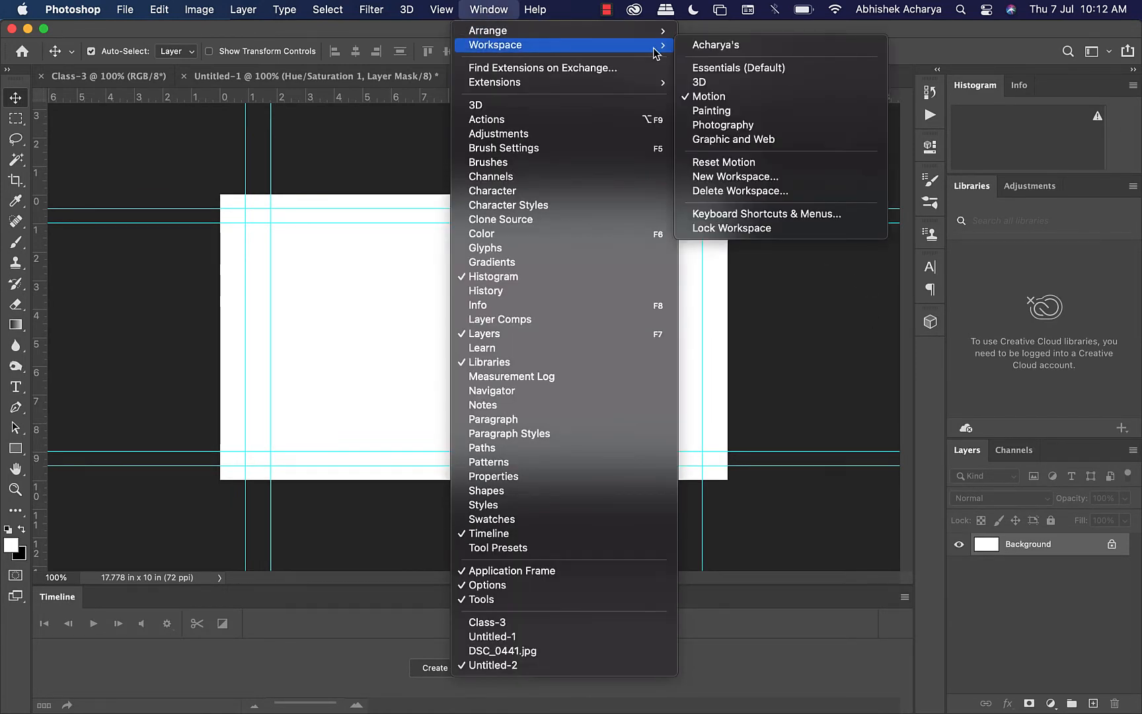
click(719, 41)
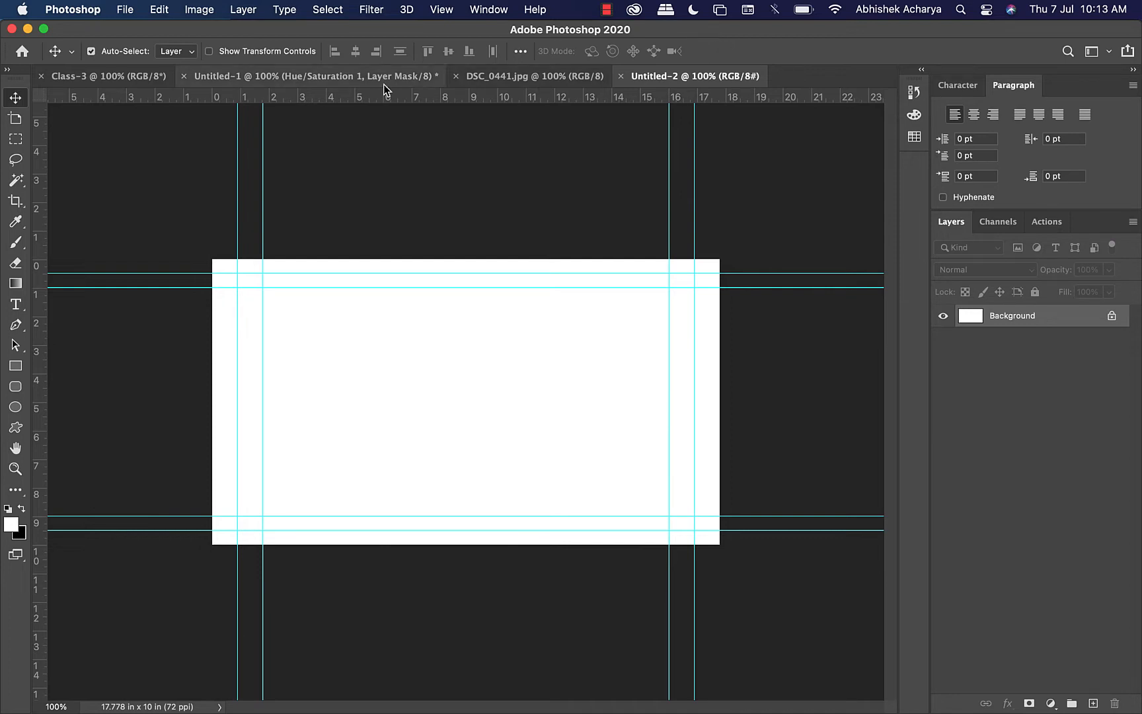
Step: Switch to the Untitled-1 saree document and magnify the lower part of the saree to about 255% with the Zoom tool
click(474, 75)
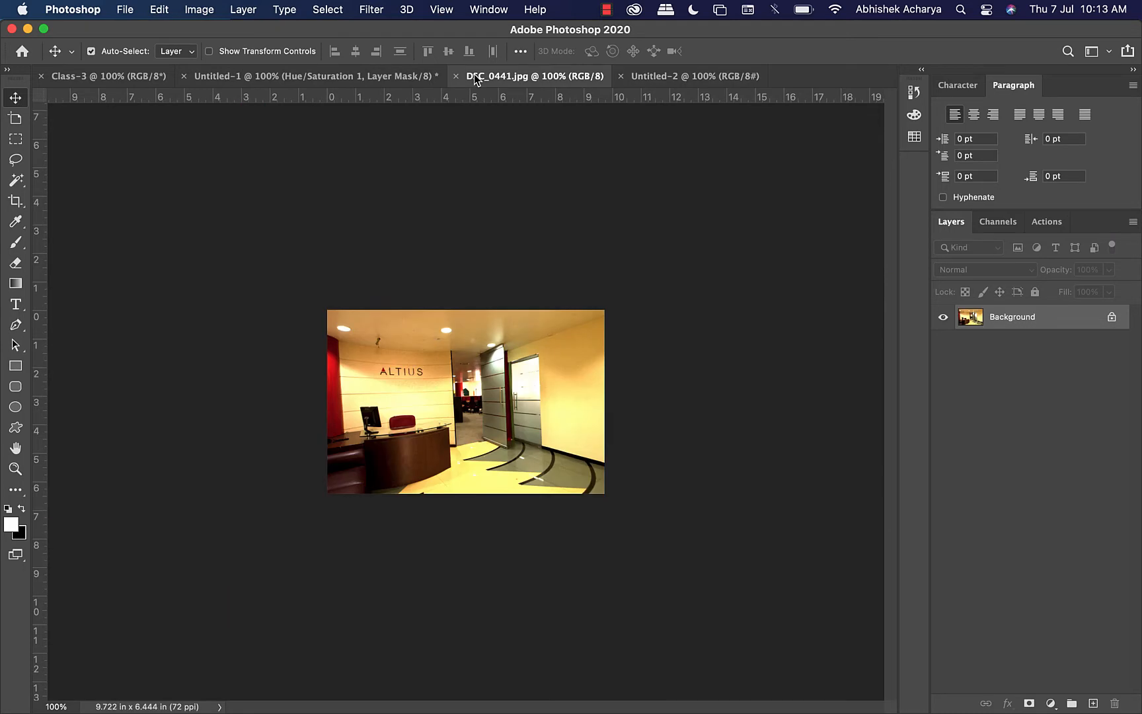
click(72, 79)
click(426, 83)
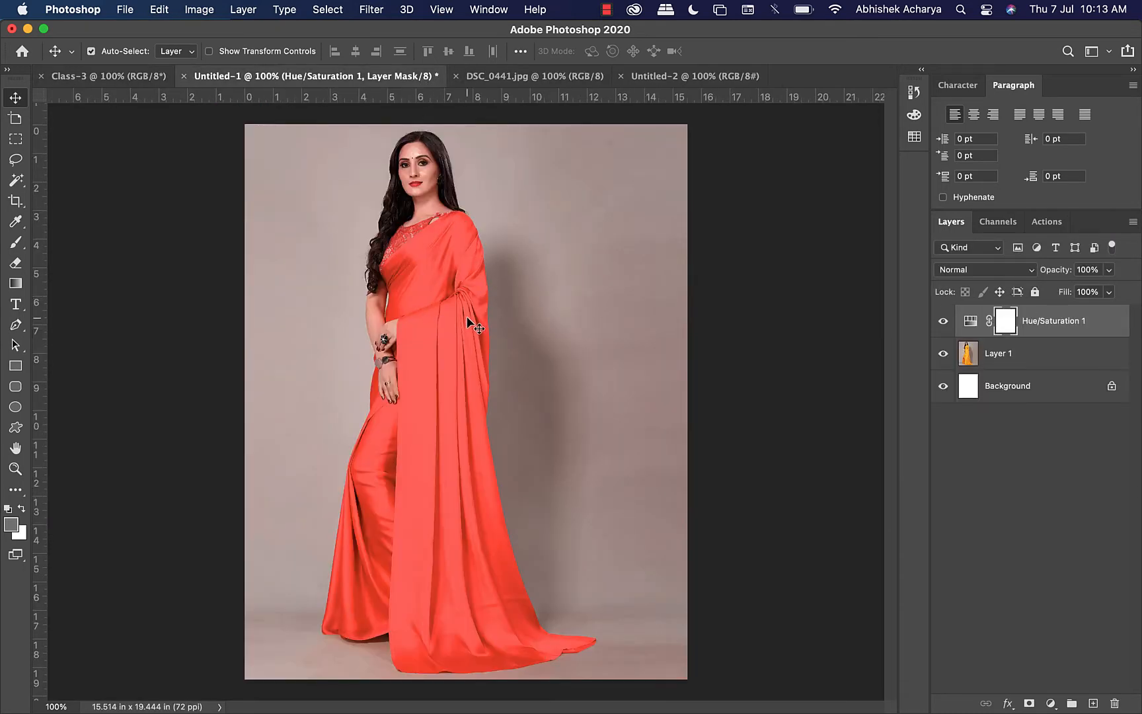
key(z)
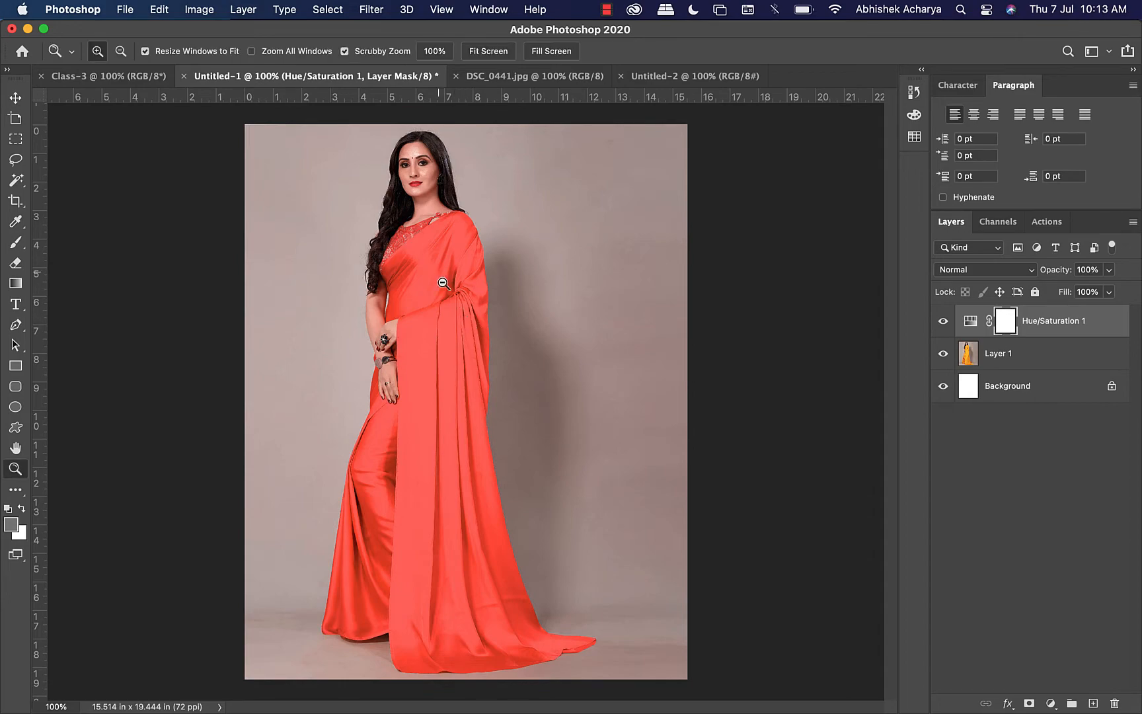
drag(441, 278, 443, 544)
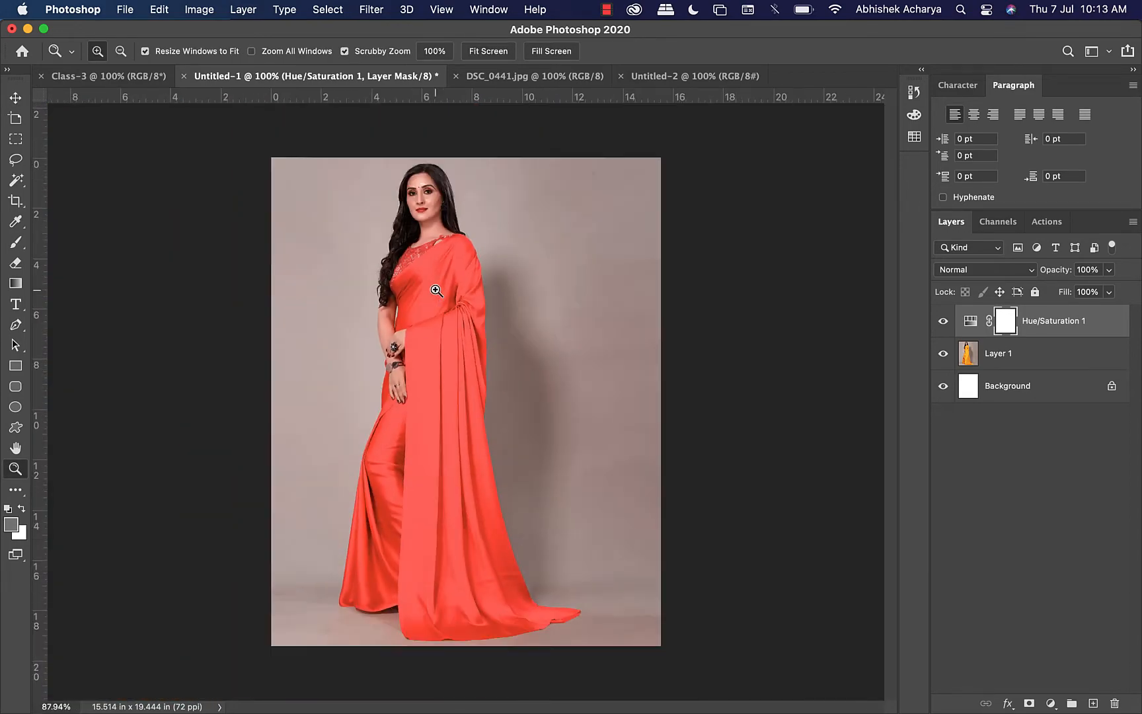
drag(387, 603, 444, 531)
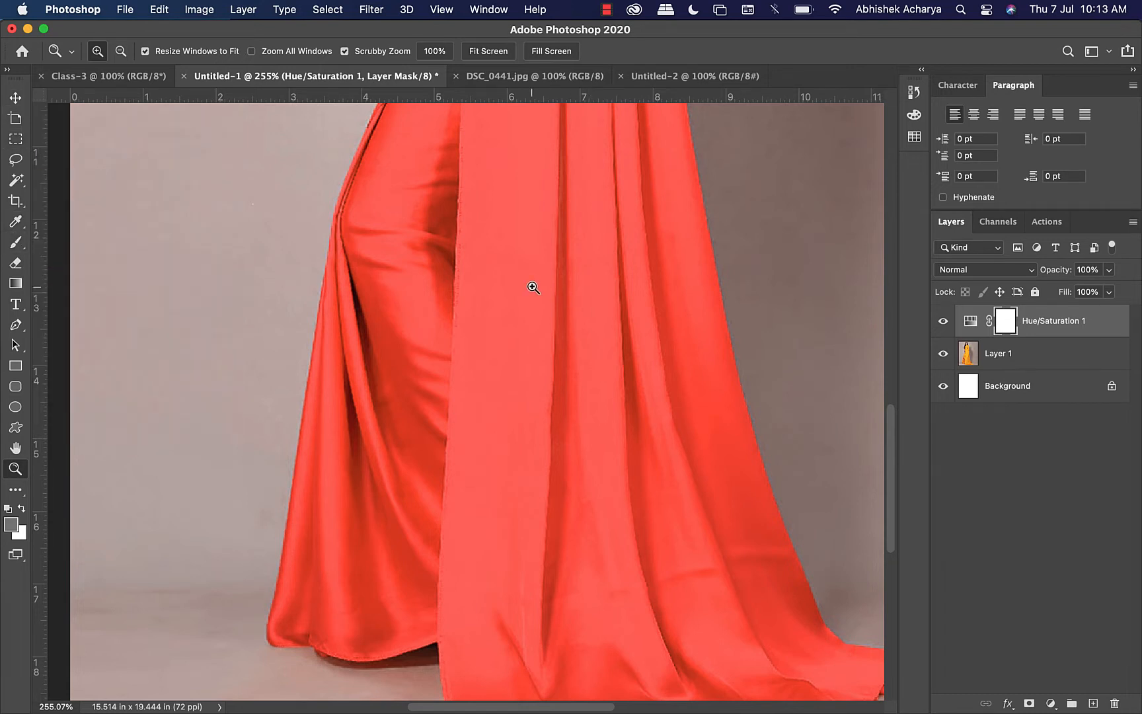
Step: With the Brush tool active, zoom the saree image in to 1600% and back out to 100%
key(b)
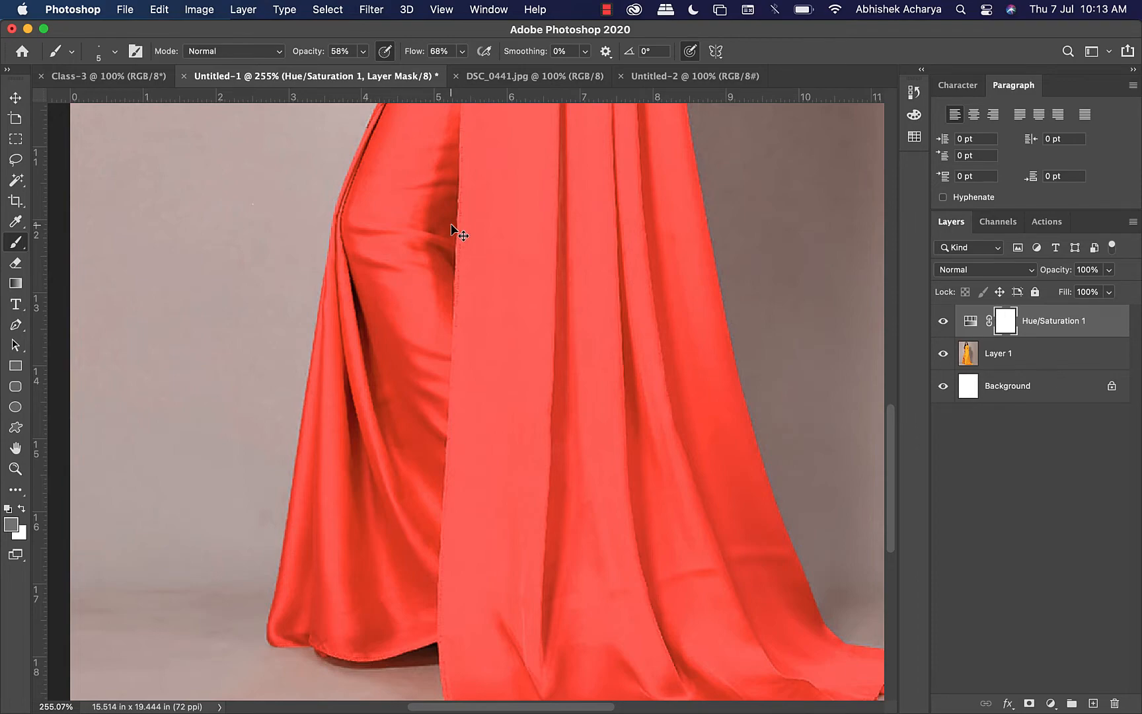
key(super+plus)
key(super+plus)
key(super+plus)
key(super+plus)
key(super+plus)
key(super+plus)
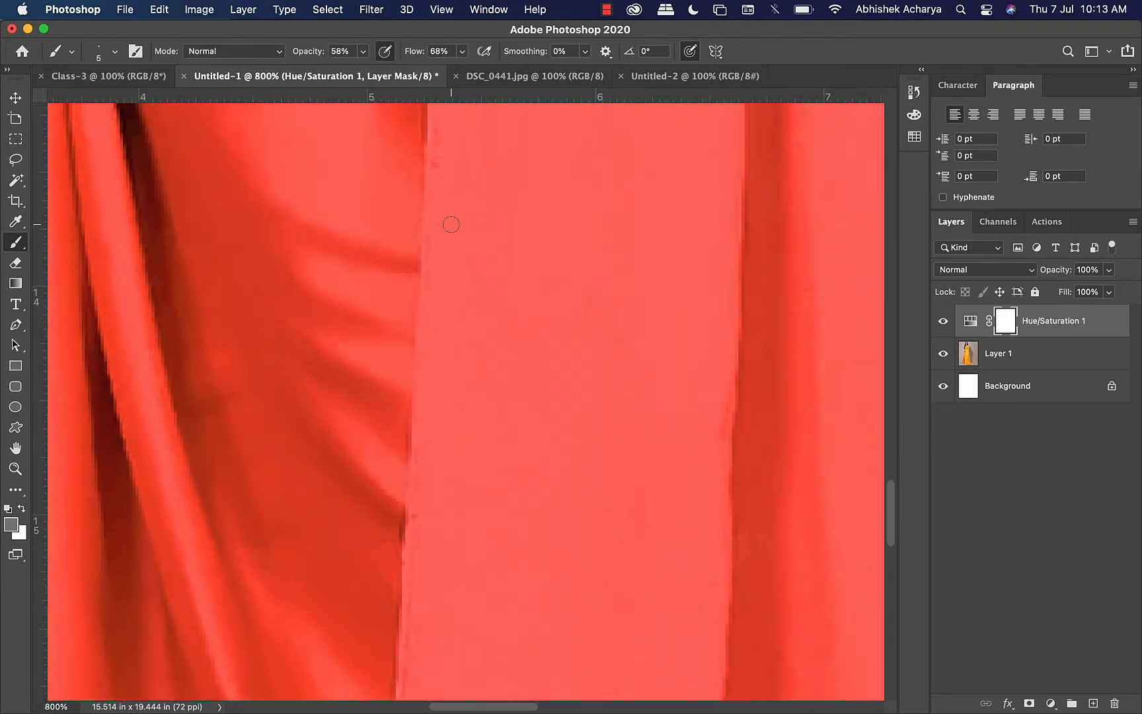
key(super+plus)
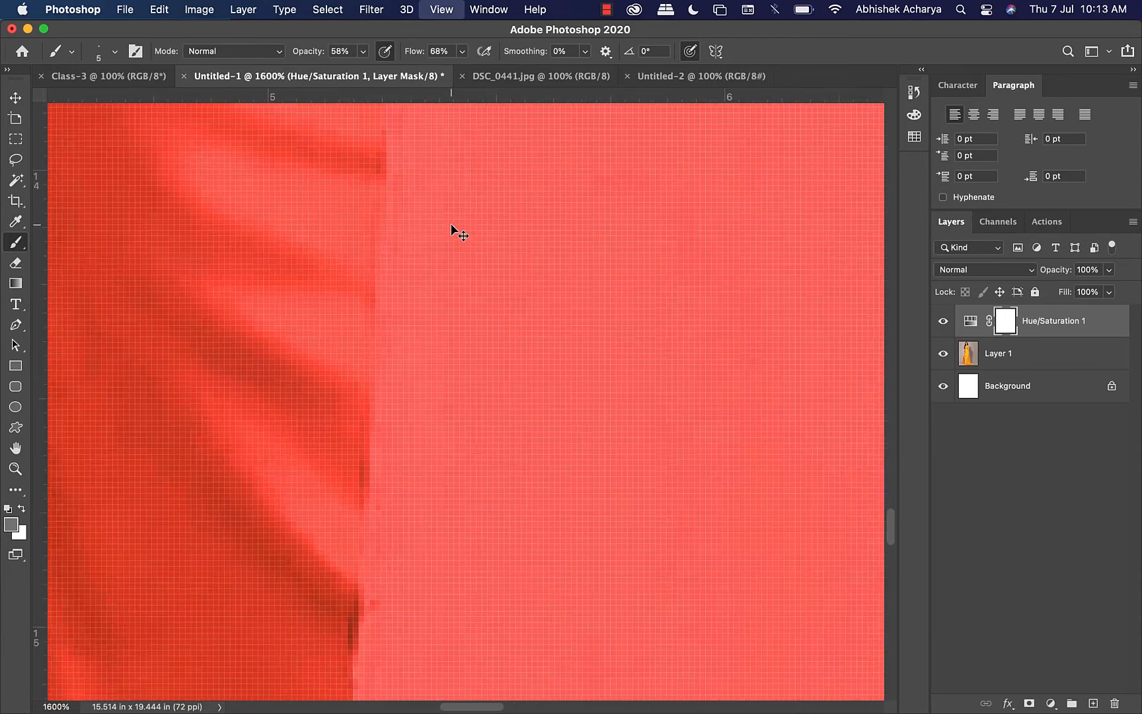
key(super+minus)
key(super+minus)
key(super+minus)
key(super+minus)
key(super+minus)
key(super+minus)
key(super+minus)
key(super+minus)
key(super+minus)
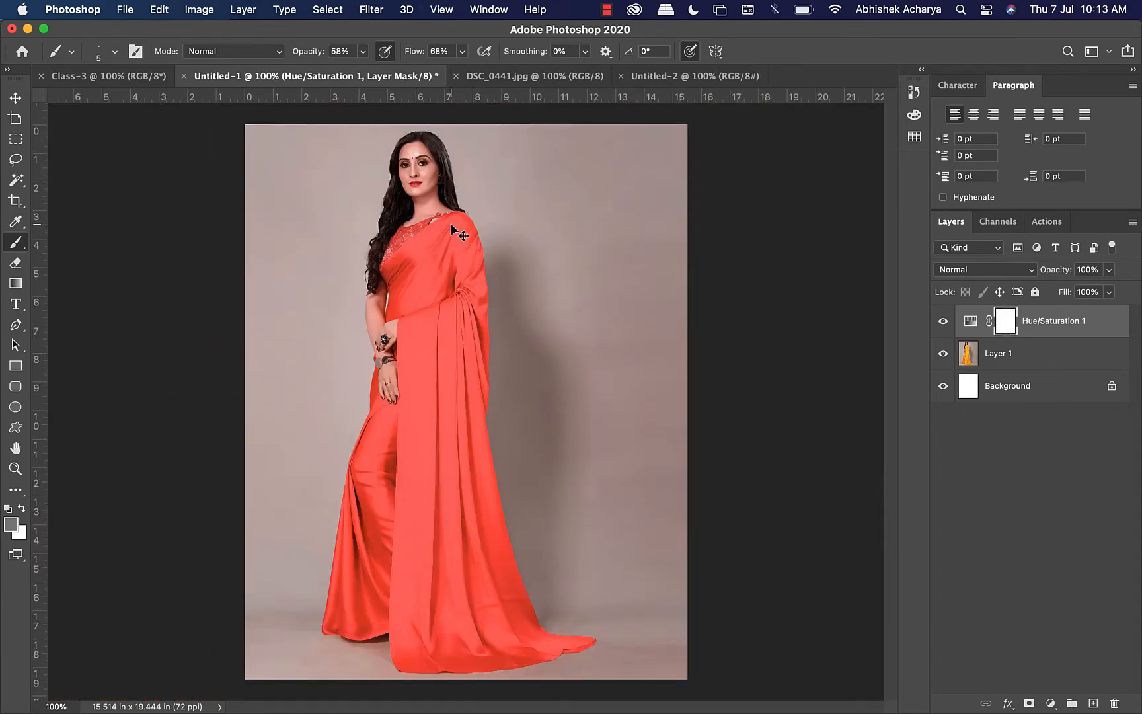
Step: Zoom the saree image in to 400%, back out, and in again to 500% around the hand and pleats
key(super+plus)
key(super+plus)
key(super+plus)
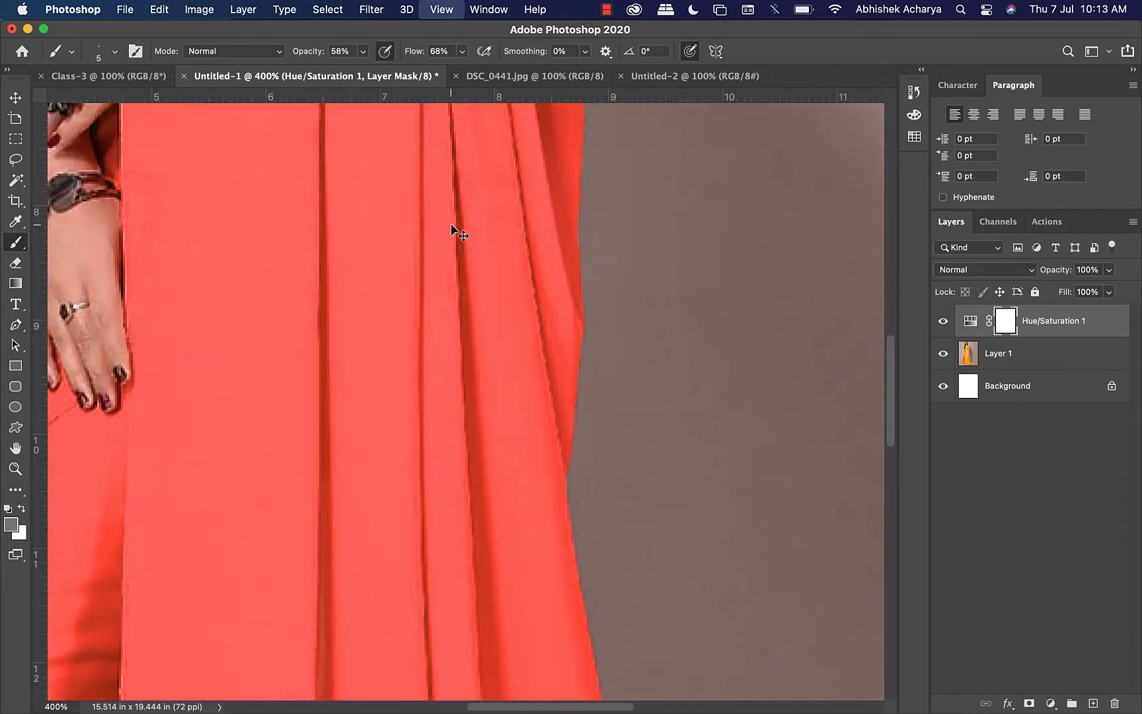
key(super+minus)
key(super+minus)
key(super+plus)
key(super+minus)
key(super+minus)
key(super+minus)
key(super+minus)
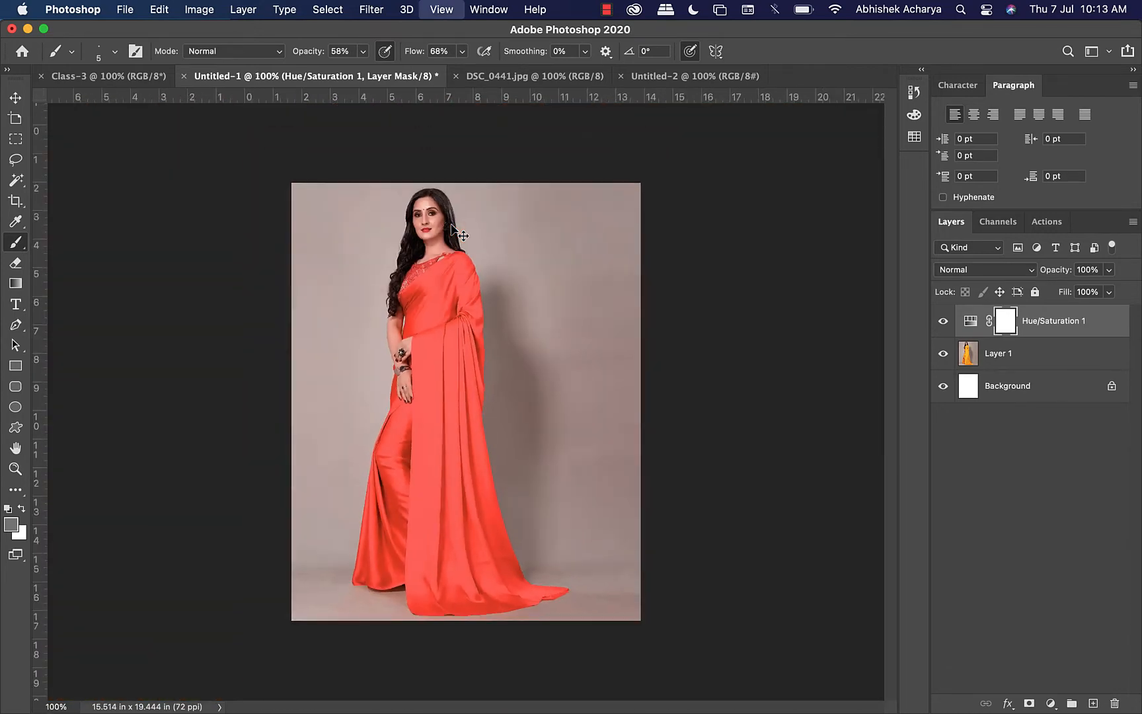
key(super+plus)
key(super+plus)
key(super+plus)
key(super+plus)
key(super+plus)
key(super+plus)
key(super+plus)
key(super+plus)
key(super+plus)
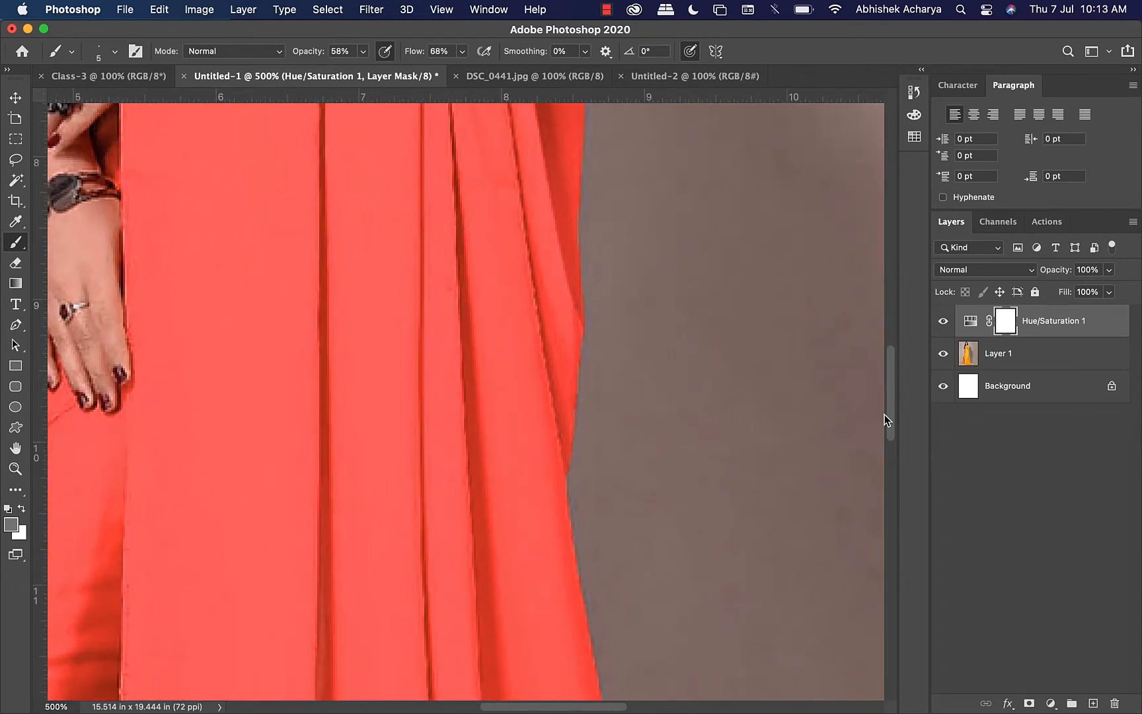
Step: At 500% zoom, bring the woman's face and shoulders into view using the document's scroll controls
drag(890, 434, 905, 289)
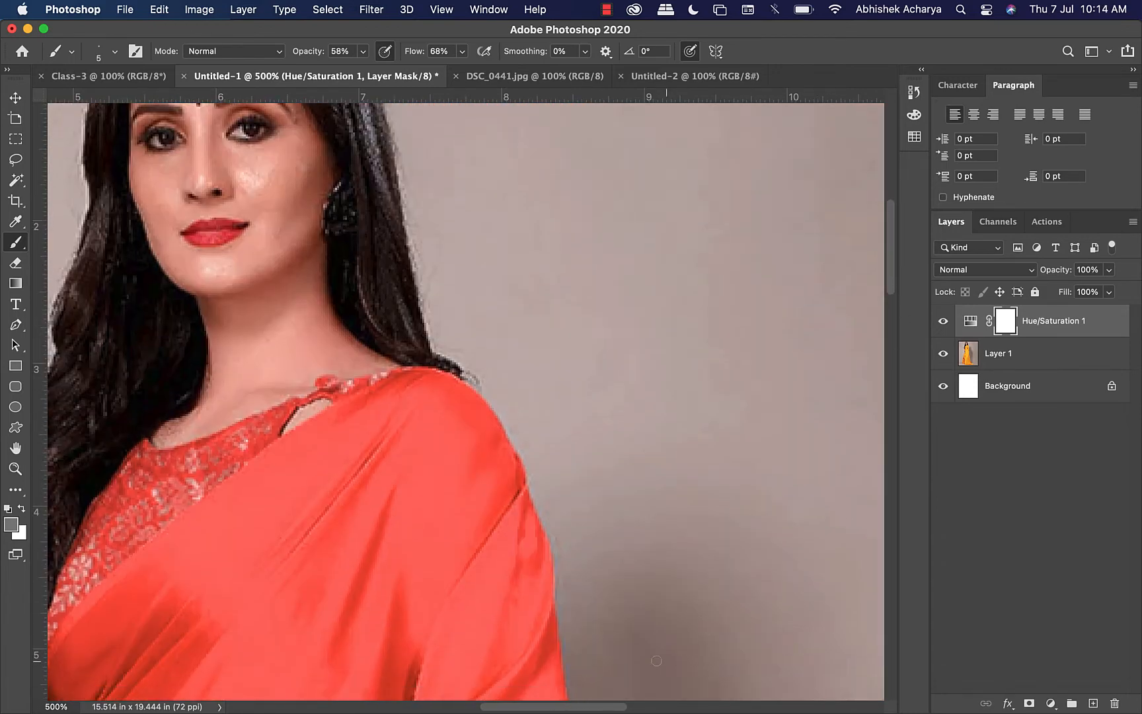
mouse_move(598, 707)
mouse_down()
mouse_move(491, 707)
mouse_move(585, 707)
mouse_up()
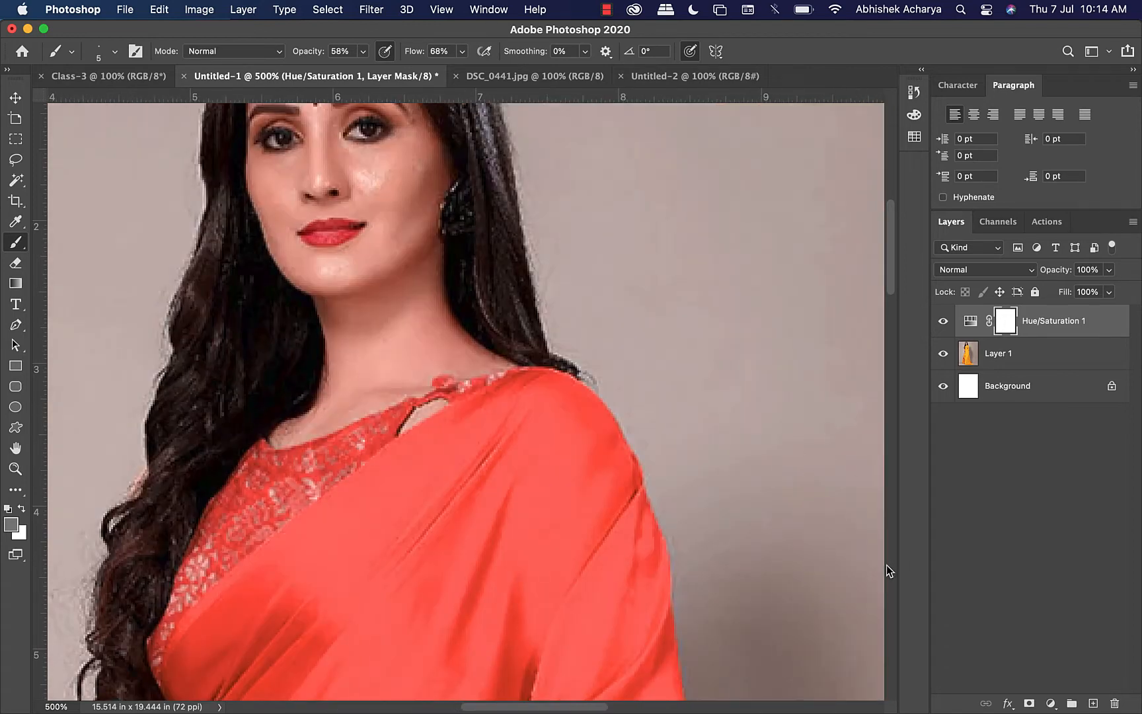
scroll(871, 273, up, 5)
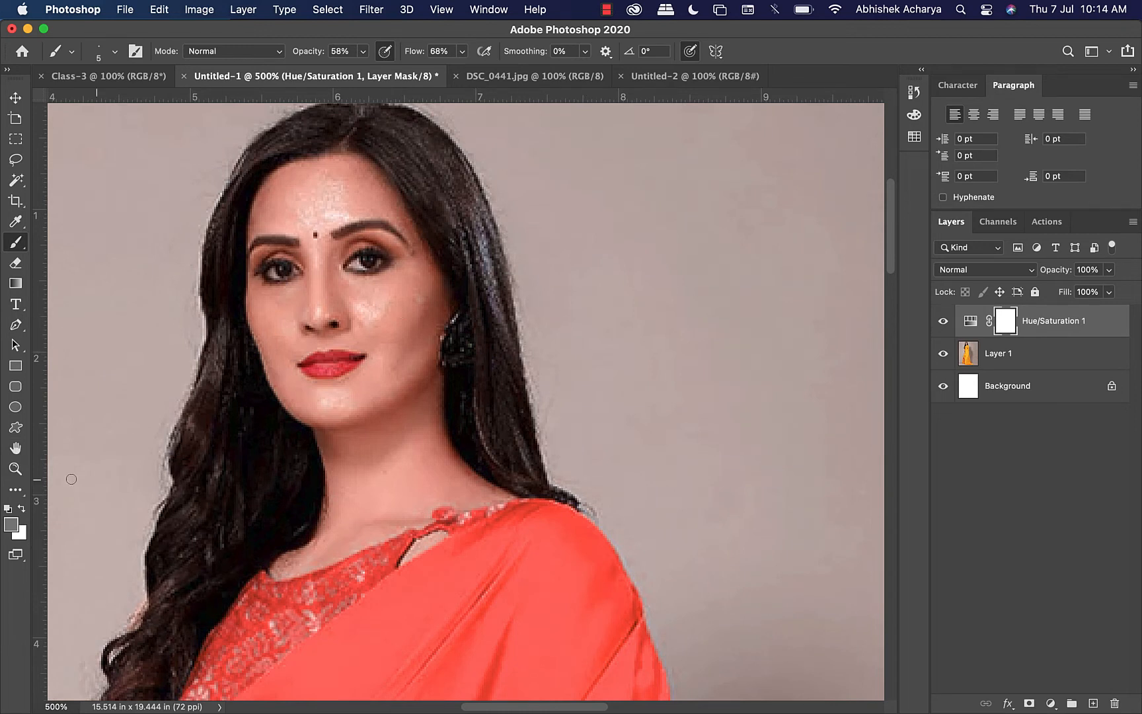
Step: Pan with the Hand tool from the woman's face down past her hands to the lower saree folds
click(22, 450)
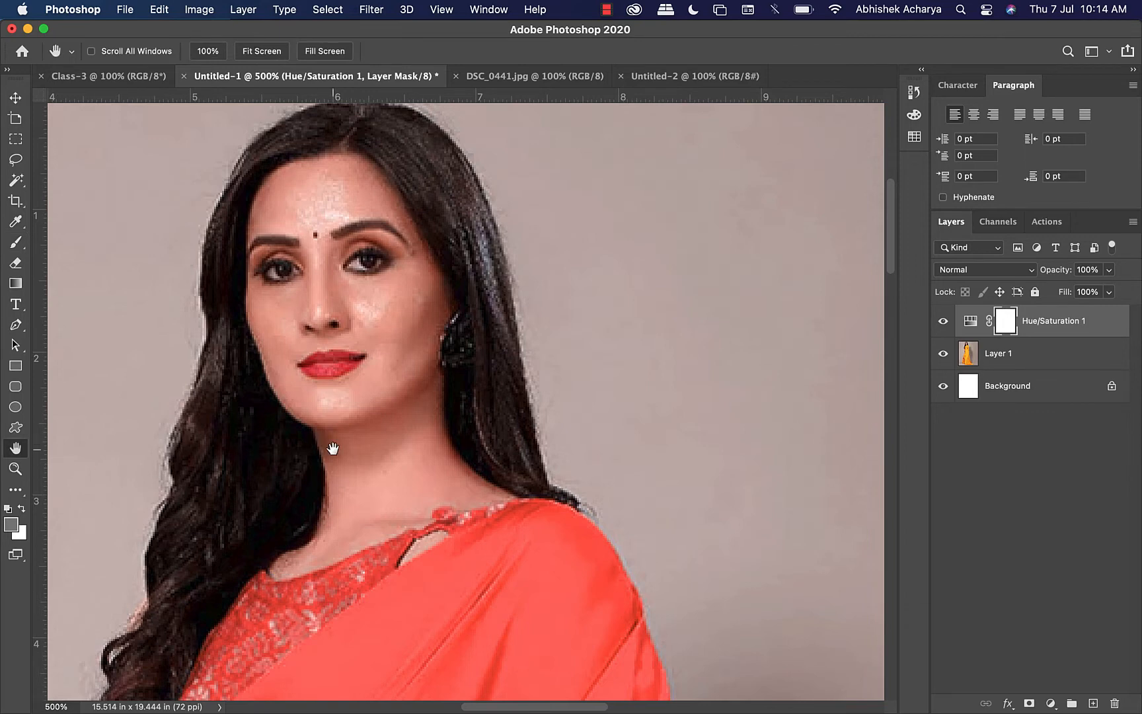
drag(333, 448, 363, 285)
drag(312, 408, 315, 109)
drag(325, 517, 520, 166)
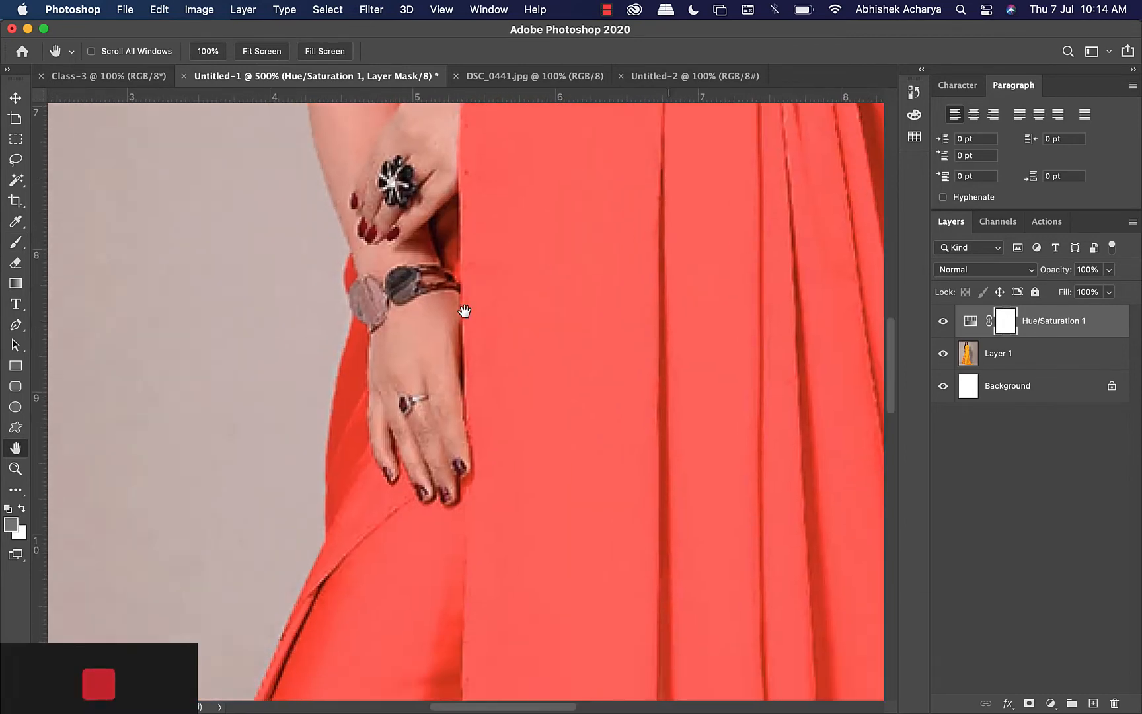
drag(286, 562, 321, 184)
drag(318, 582, 282, 319)
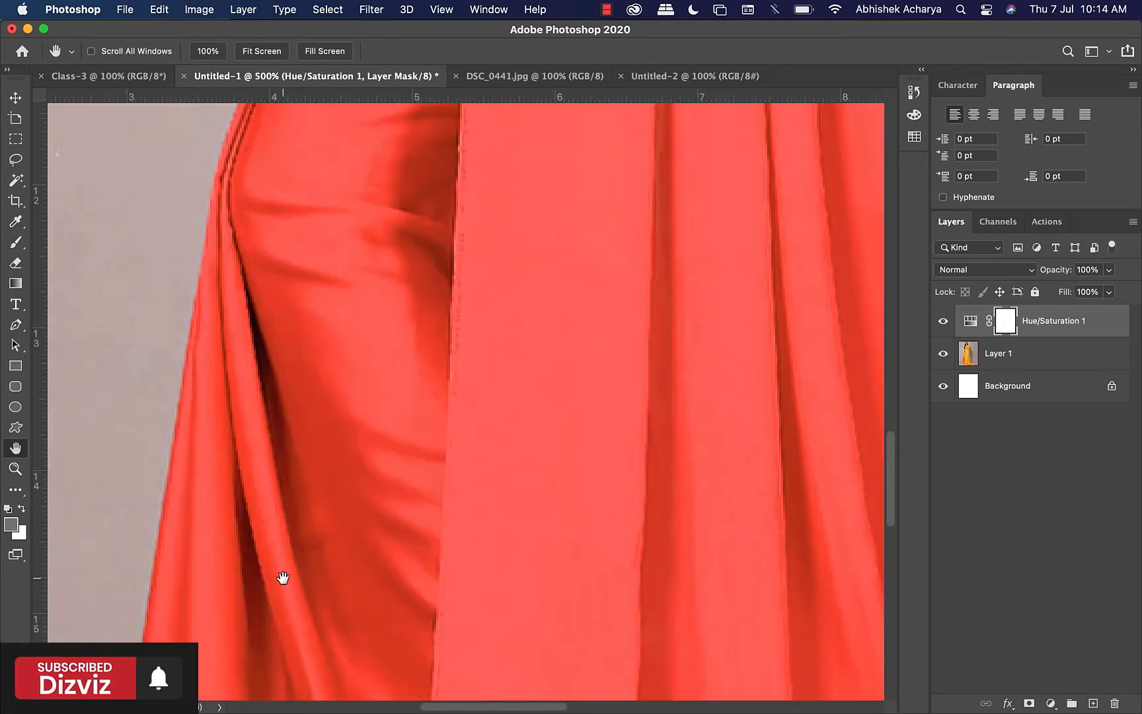
drag(281, 576, 280, 372)
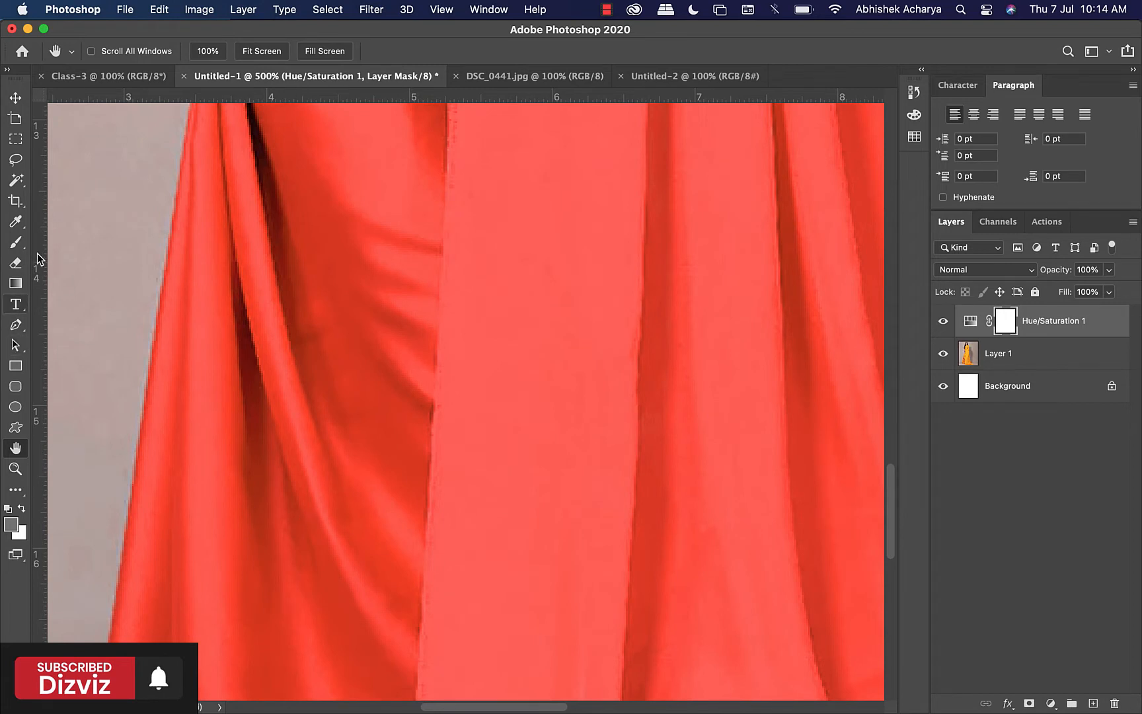
Step: With the Brush tool active, pan around the saree using the temporary Hand tool, ending at the hands and pleats
click(16, 242)
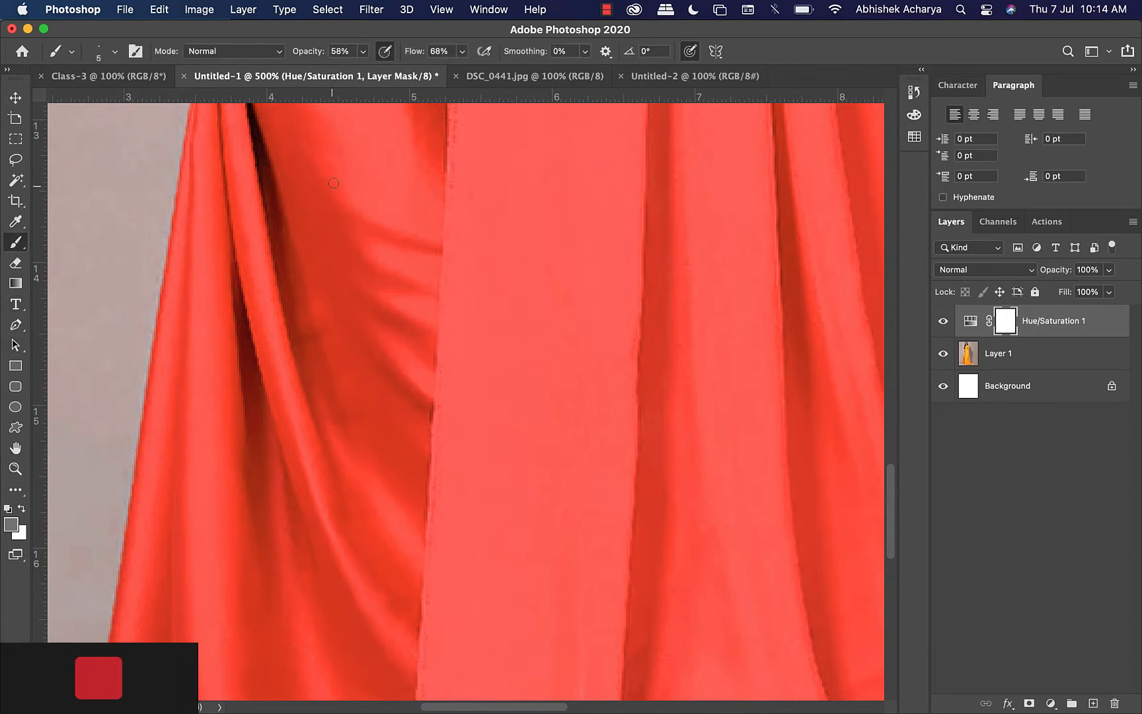
drag(332, 191, 258, 559)
drag(333, 266, 301, 528)
drag(430, 172, 392, 399)
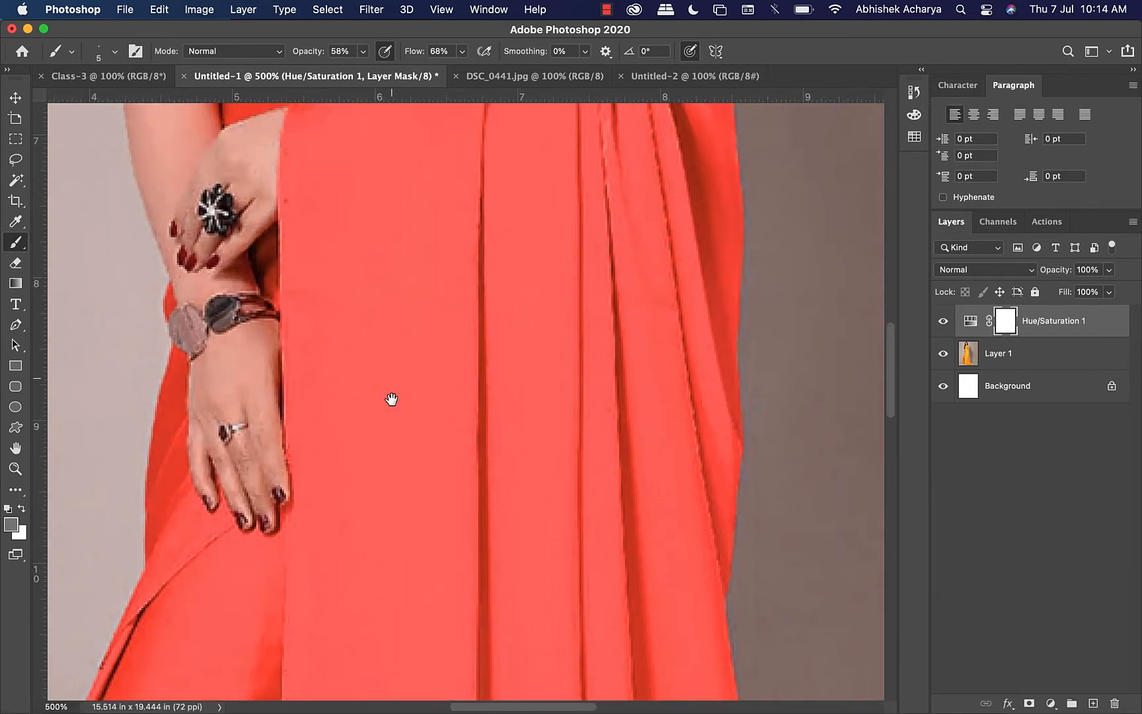
drag(402, 141, 411, 357)
drag(435, 233, 423, 485)
drag(447, 119, 386, 517)
drag(344, 271, 559, 371)
drag(712, 398, 461, 215)
drag(569, 566, 384, 203)
drag(566, 313, 512, 153)
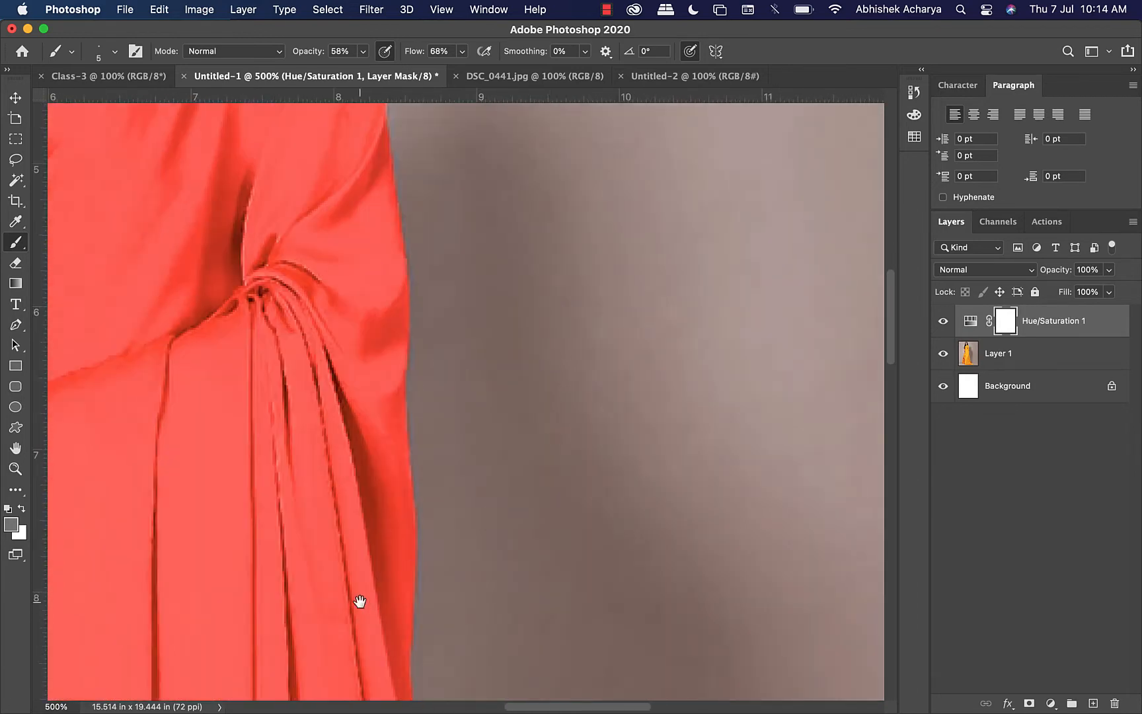
mouse_move(360, 601)
mouse_down()
mouse_move(642, 373)
mouse_move(684, 355)
mouse_up()
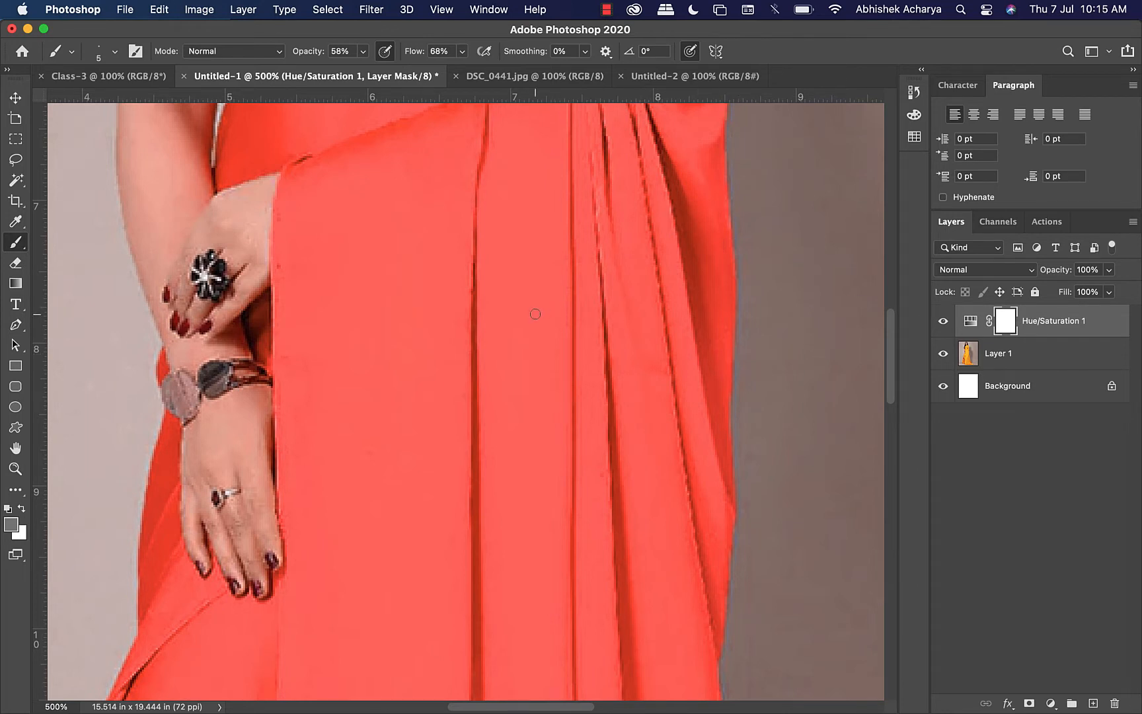
Step: Alternate between the Hand and Brush tools, and pan from the hem up to the face and down to the trailing hem
key(h)
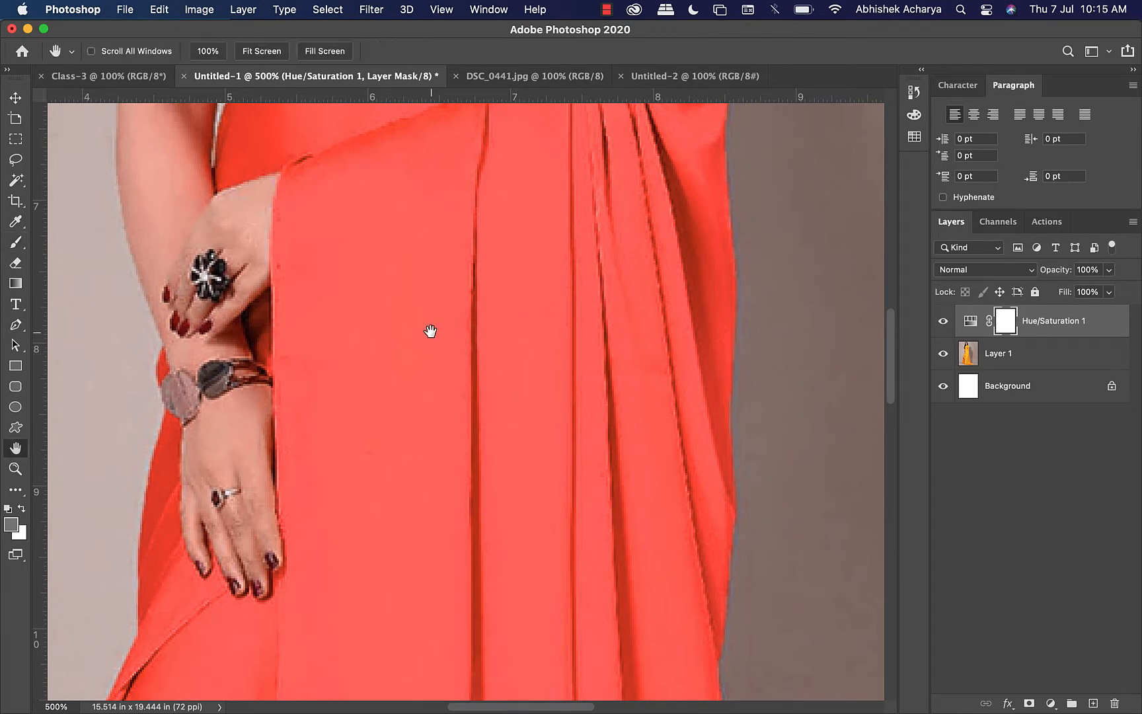
key(b)
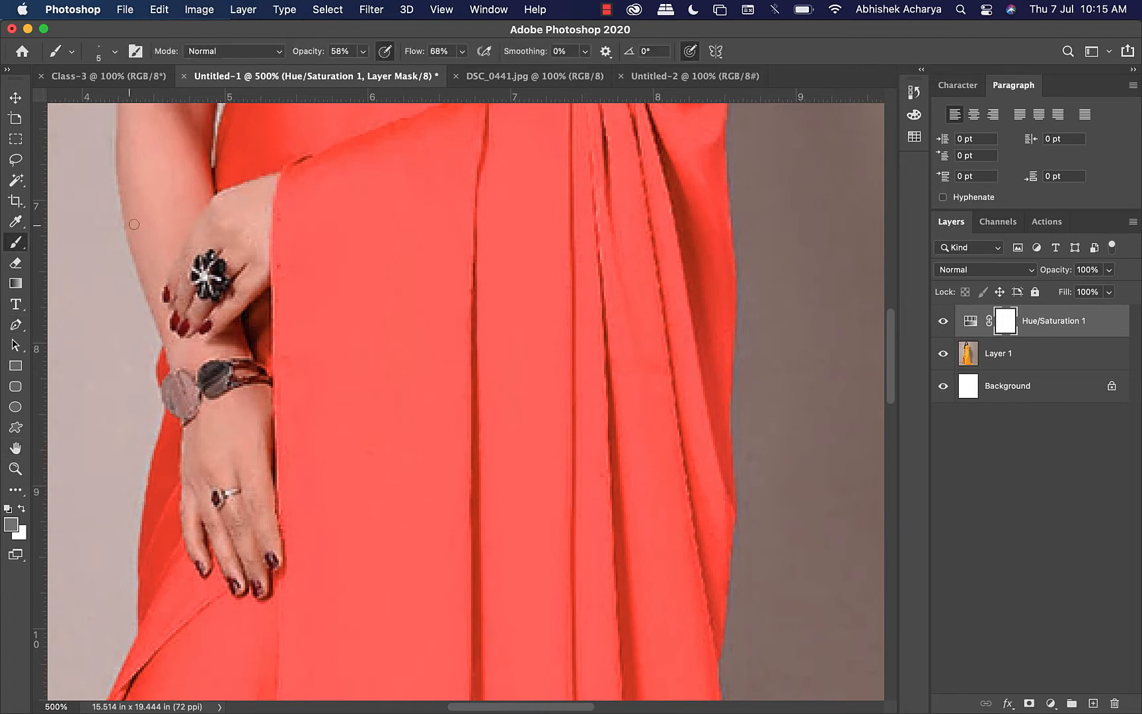
key(h)
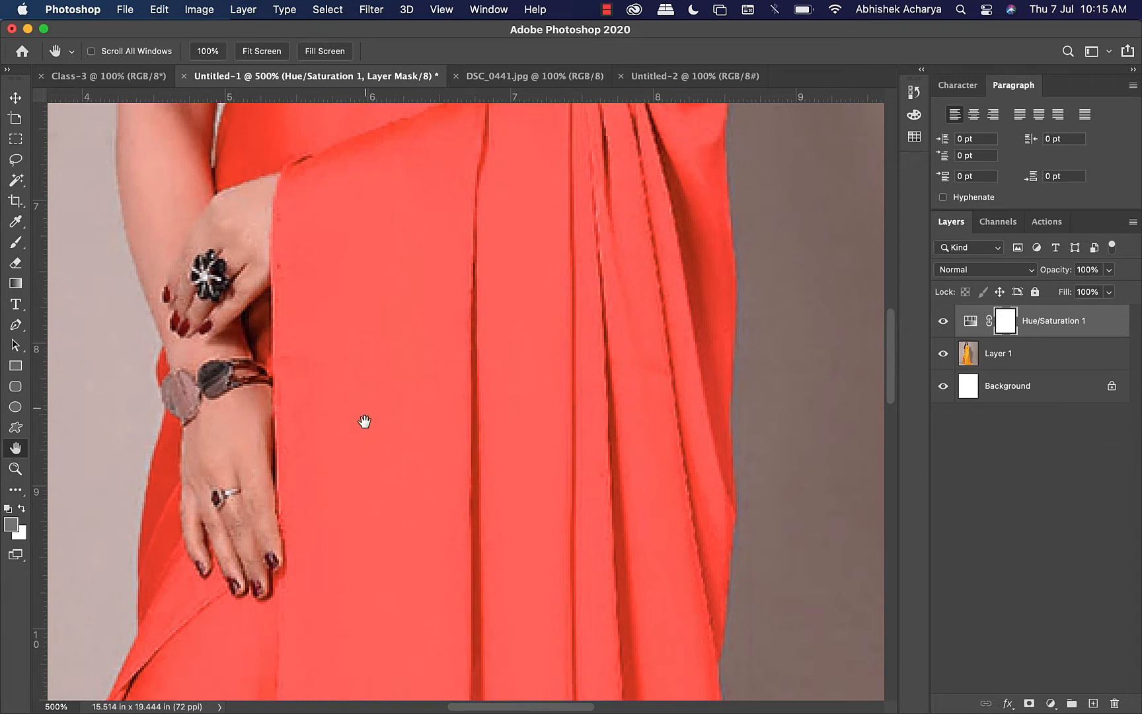
mouse_move(364, 421)
mouse_down()
mouse_move(395, 148)
mouse_move(382, 176)
mouse_move(482, 270)
mouse_move(357, 551)
mouse_move(337, 636)
mouse_up()
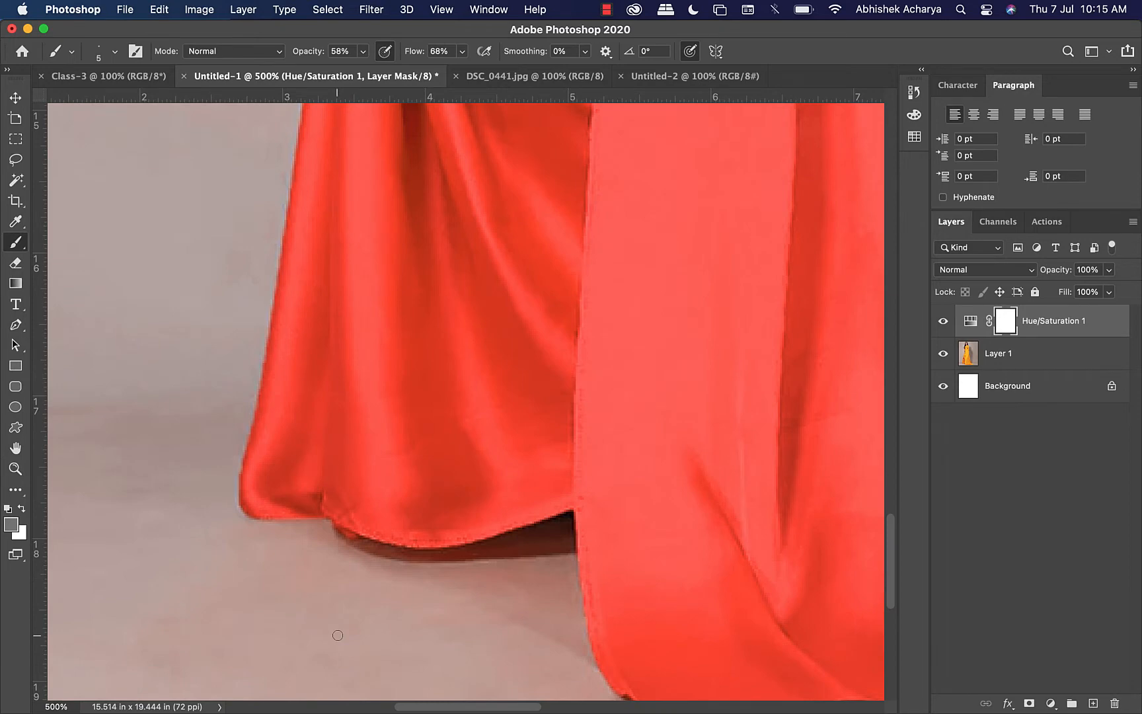
key(h)
mouse_move(534, 255)
mouse_down()
mouse_move(439, 505)
mouse_move(448, 260)
mouse_move(433, 135)
mouse_up()
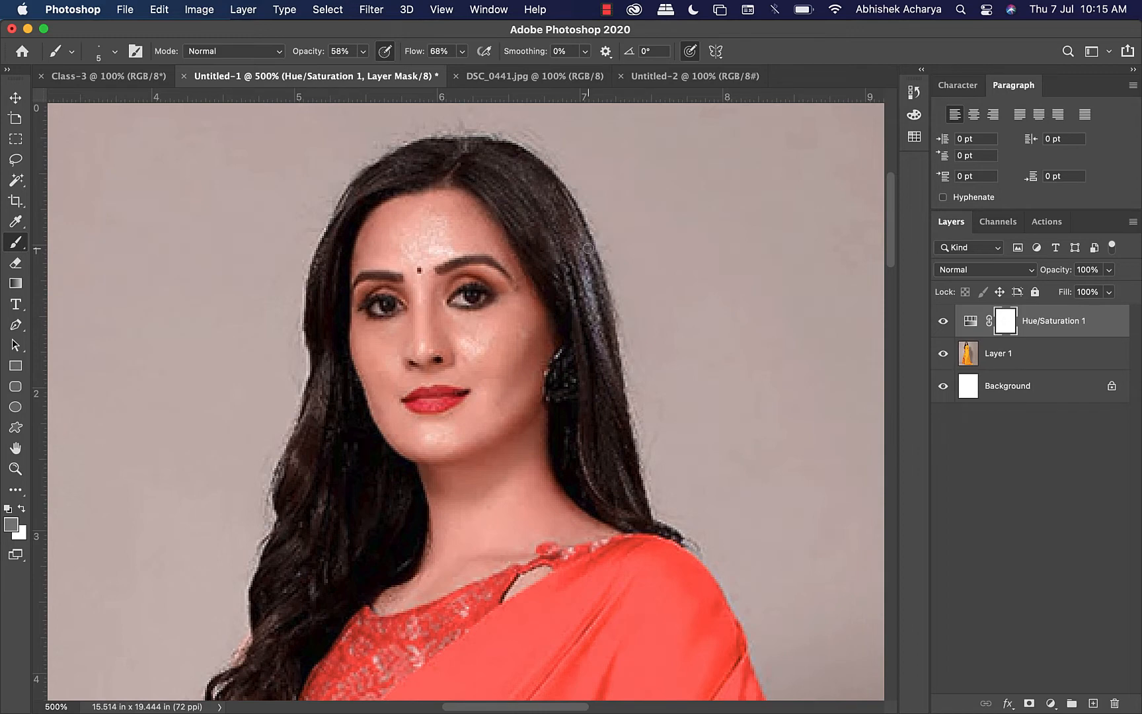
key(h)
drag(780, 619, 584, 320)
mouse_move(646, 585)
mouse_down()
mouse_move(633, 360)
mouse_move(566, 592)
mouse_move(581, 671)
mouse_up()
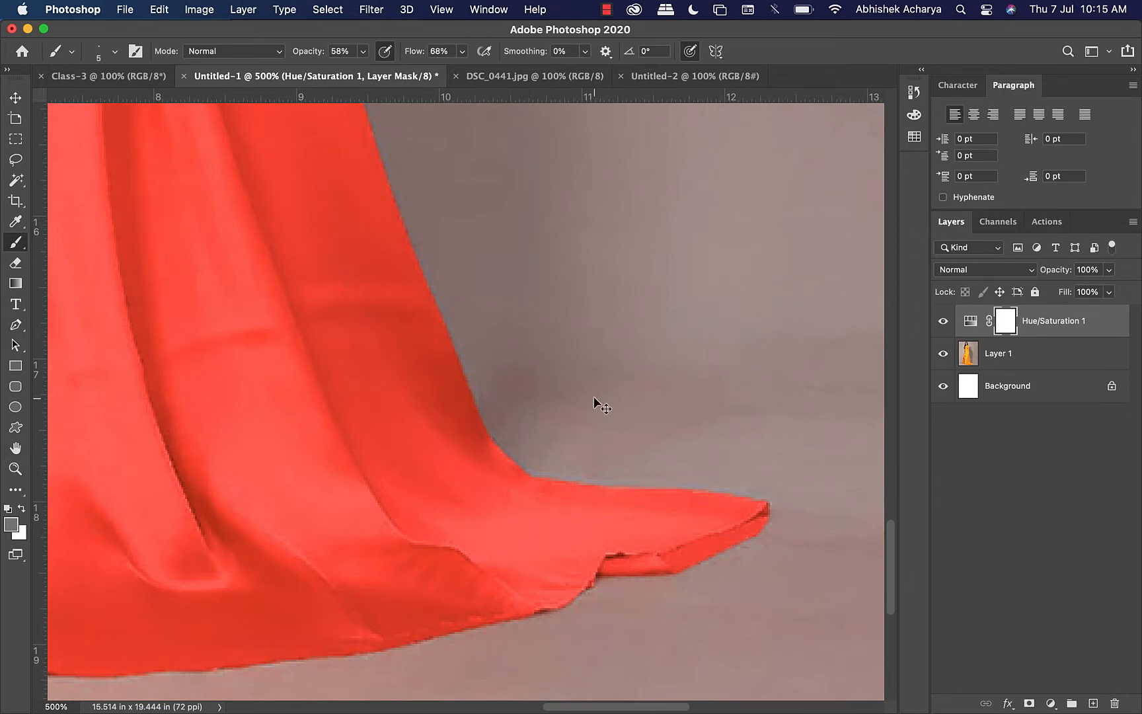
Step: Zoom in to 1200% and pan along the saree's outer edge to the pointed end of its trailing hem
key(super+equal)
key(super+equal)
key(super+equal)
key(super+equal)
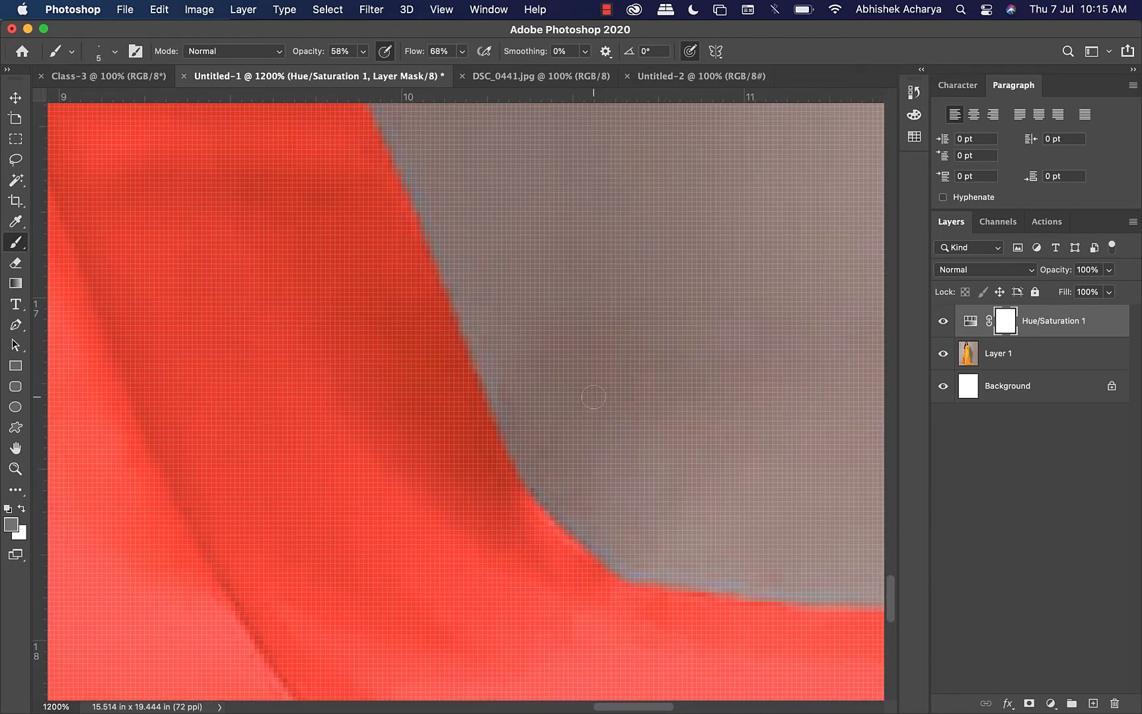
drag(574, 232, 563, 527)
drag(605, 257, 577, 571)
drag(546, 319, 793, 319)
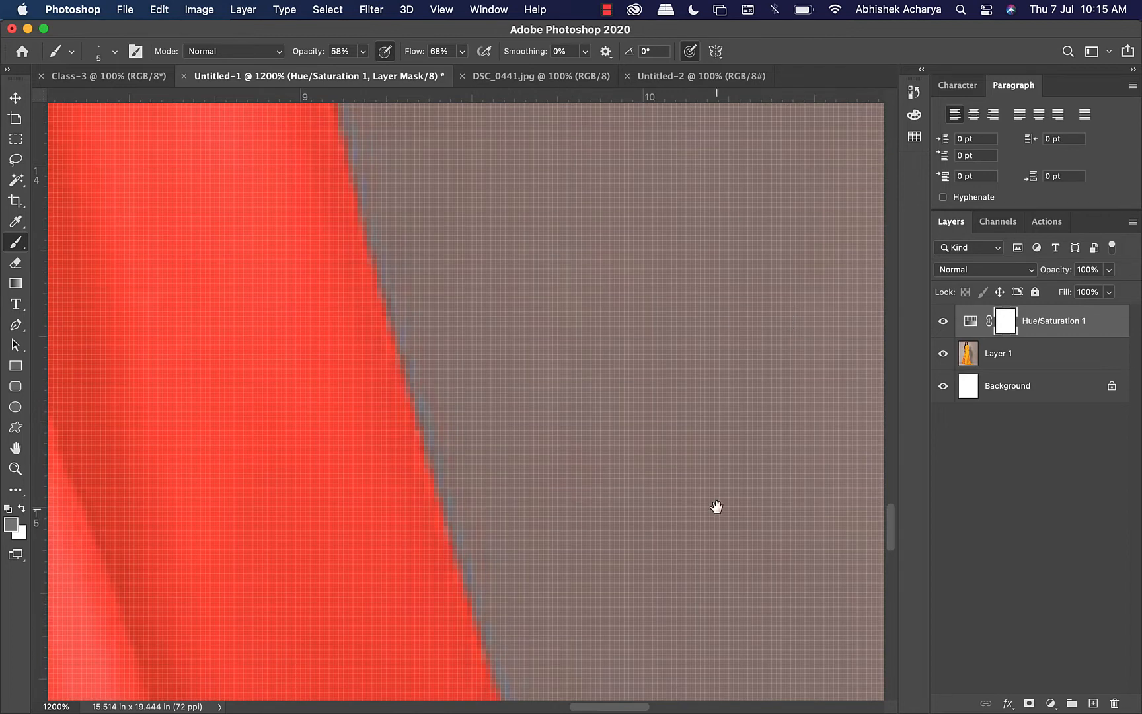
drag(595, 180, 580, 416)
drag(601, 119, 521, 406)
drag(205, 202, 559, 211)
drag(688, 620, 555, 265)
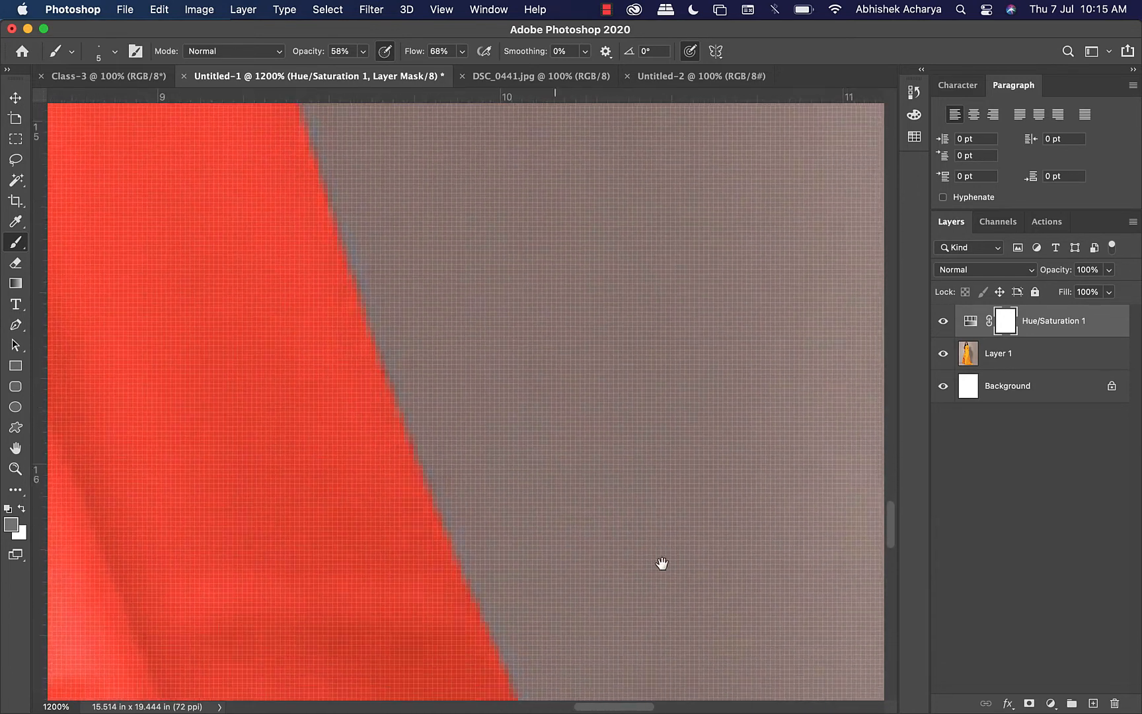
drag(662, 564, 542, 271)
drag(676, 513, 519, 510)
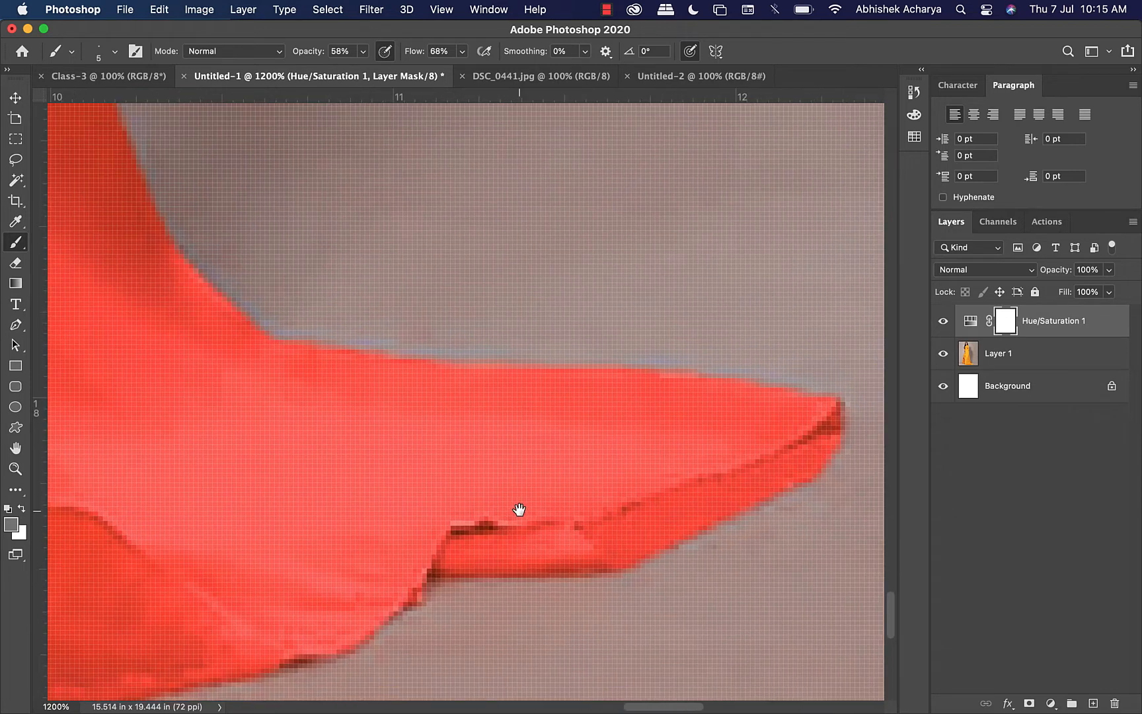
key(space)
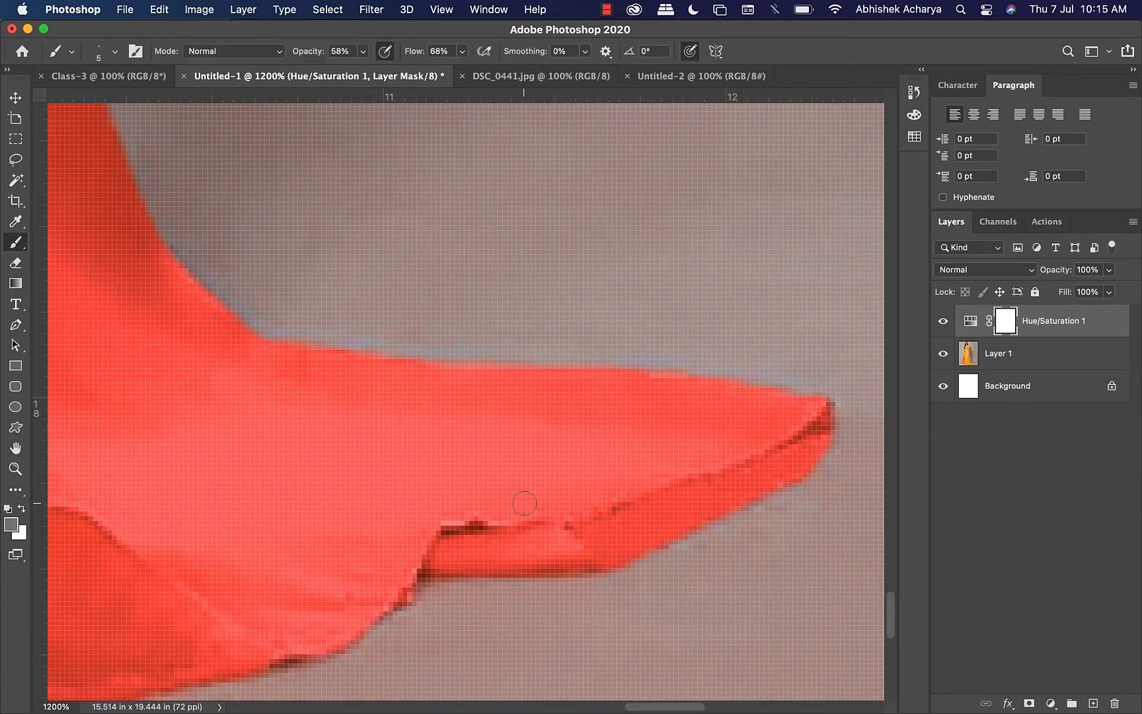
Step: Pan up to the woman's face and zoom out to about 921% with the Zoom tool
key(space)
mouse_move(257, 124)
mouse_down()
mouse_move(384, 248)
mouse_move(427, 126)
mouse_move(405, 125)
mouse_up()
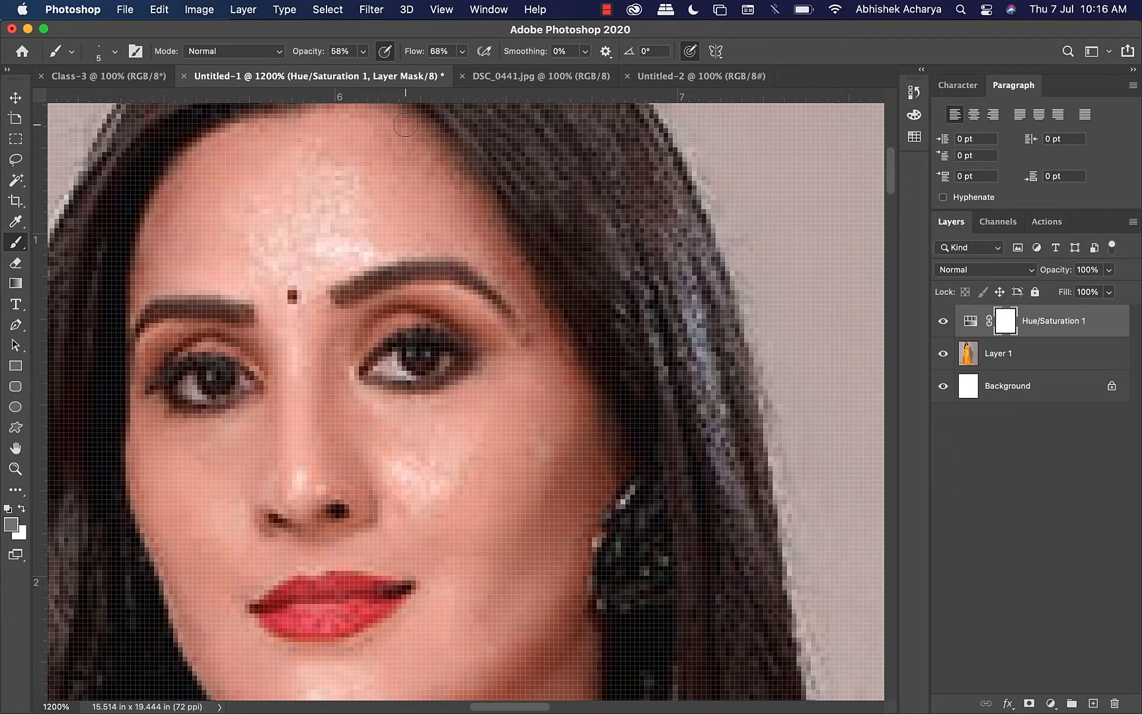
click(16, 469)
drag(218, 267, 217, 212)
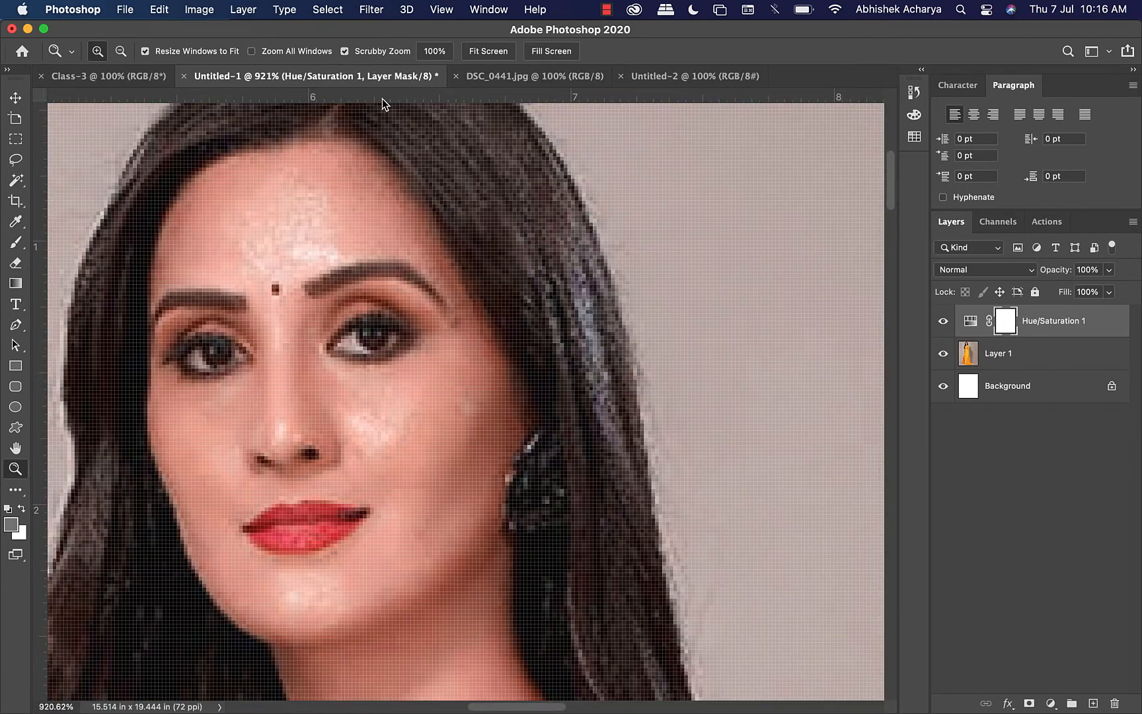
Step: Show the Navigator panel and enlarge it for a bigger image preview
click(486, 10)
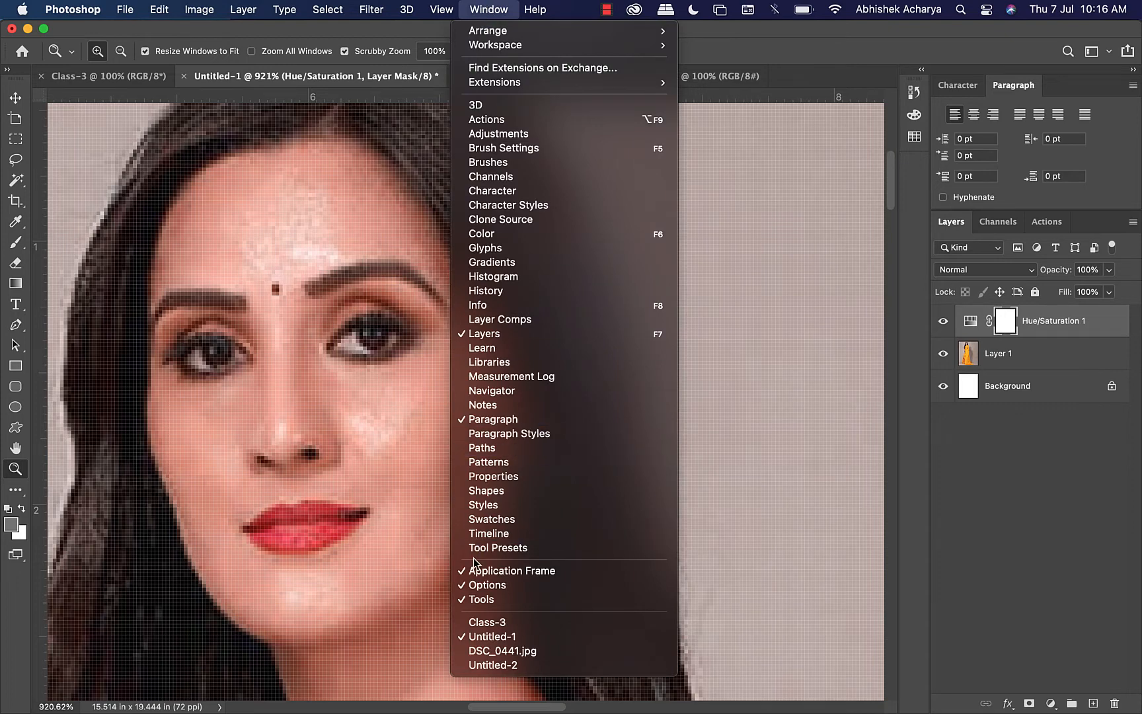
click(507, 395)
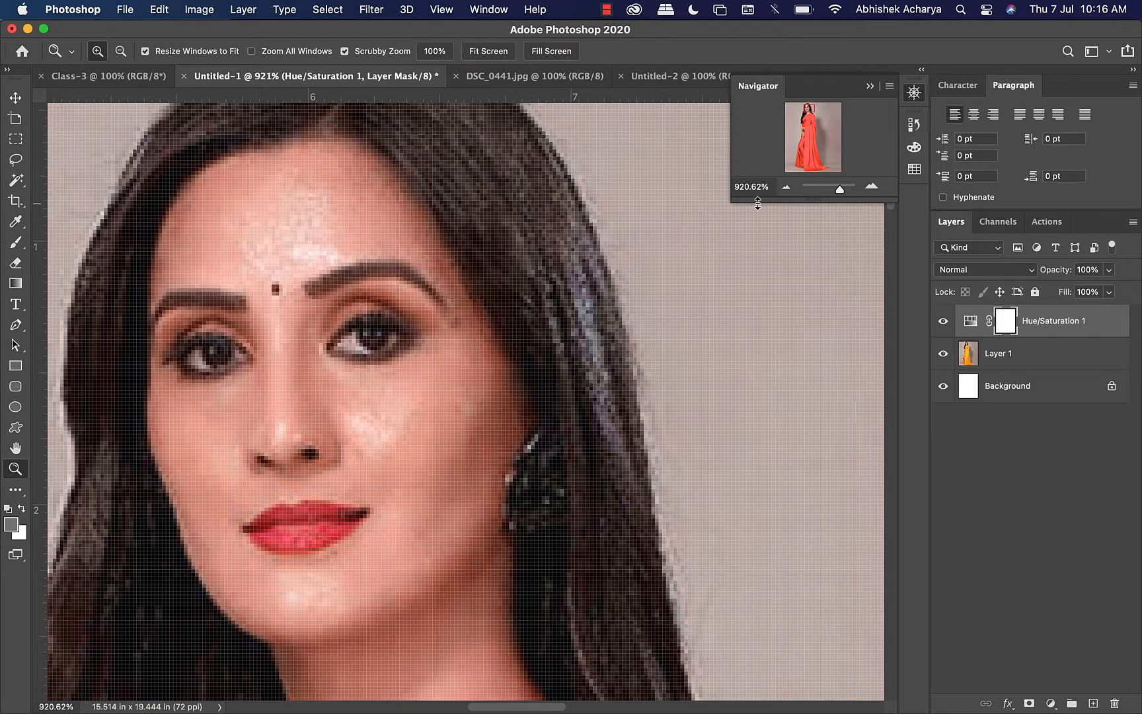
drag(738, 202, 602, 324)
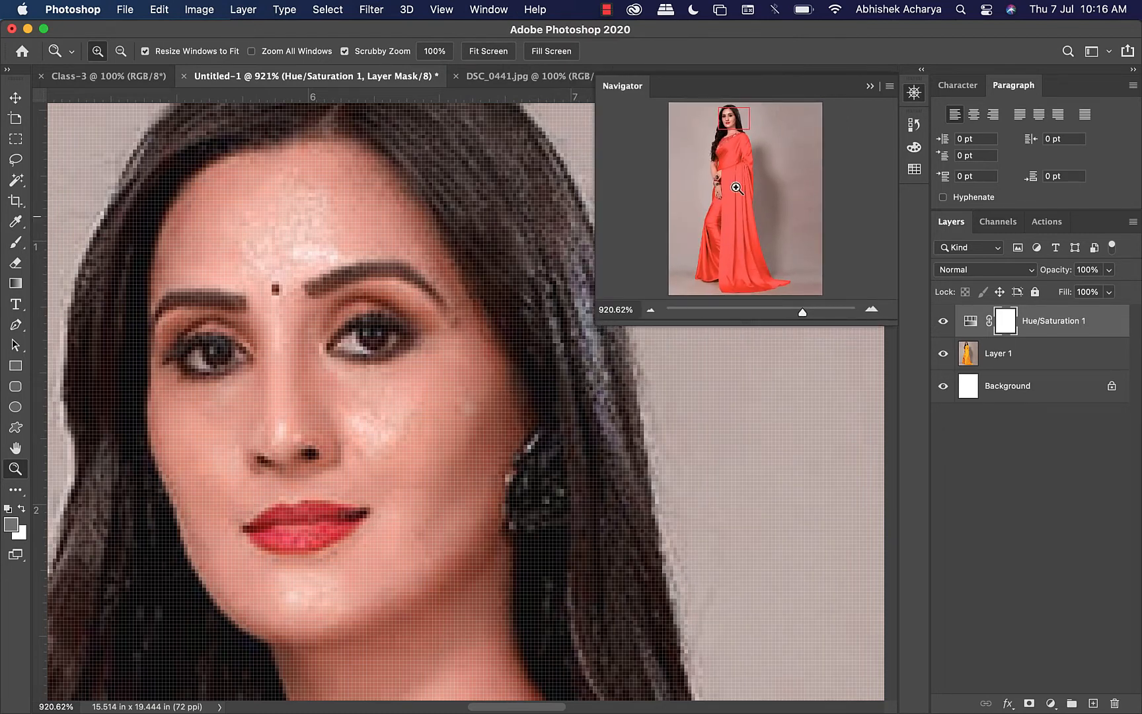
Step: Use the Navigator to shift the view to the woman's hands, zoom out to about 316%, and collapse the panel
drag(720, 120, 716, 191)
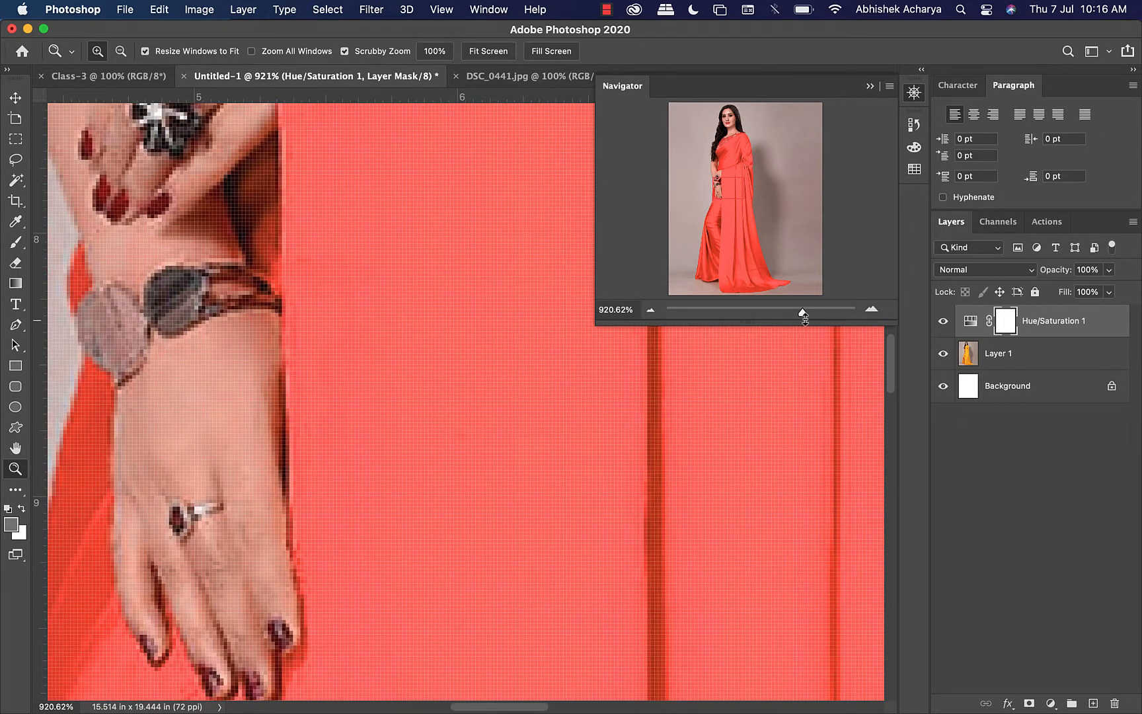
mouse_move(802, 312)
mouse_down()
mouse_move(719, 323)
mouse_move(795, 321)
mouse_move(784, 321)
mouse_up()
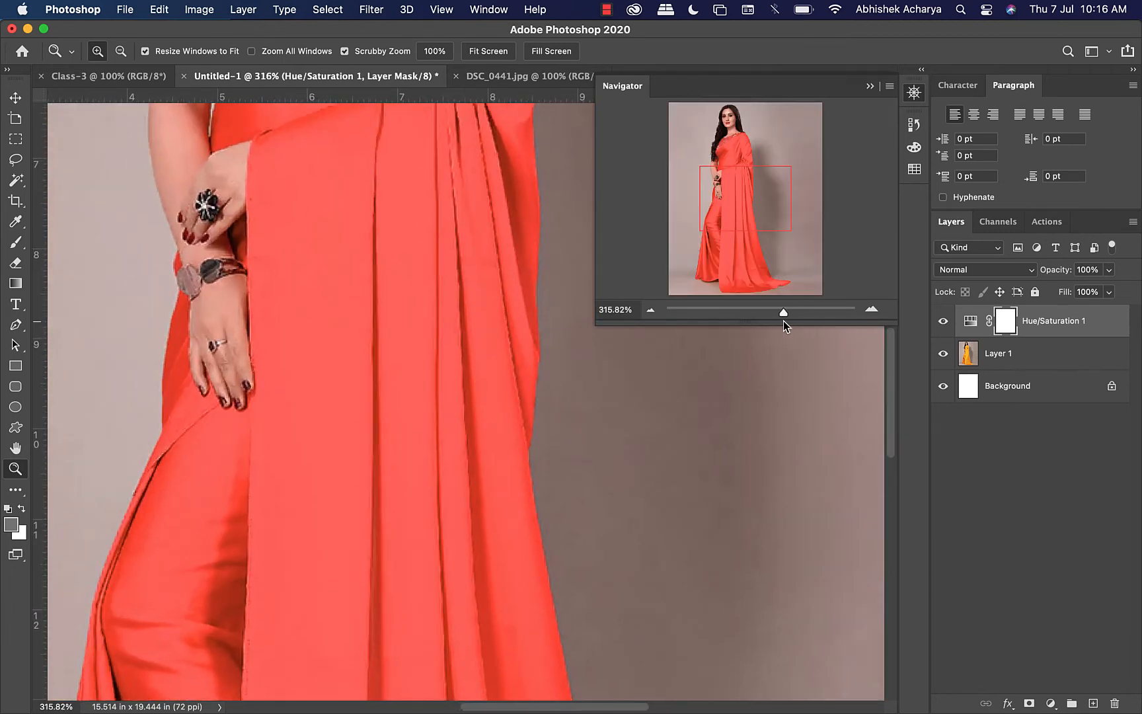
click(870, 86)
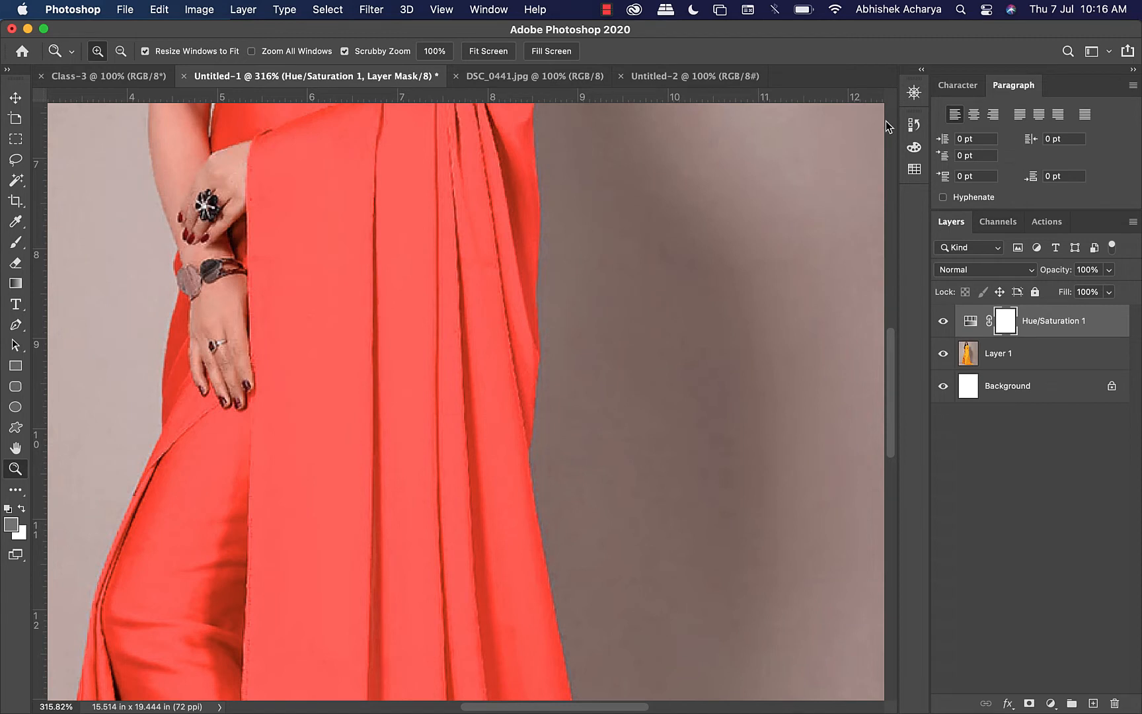
click(914, 95)
click(915, 96)
Step: With the Move tool active, pan the image using the temporary Hand tool, finishing at the face and upper saree
click(21, 96)
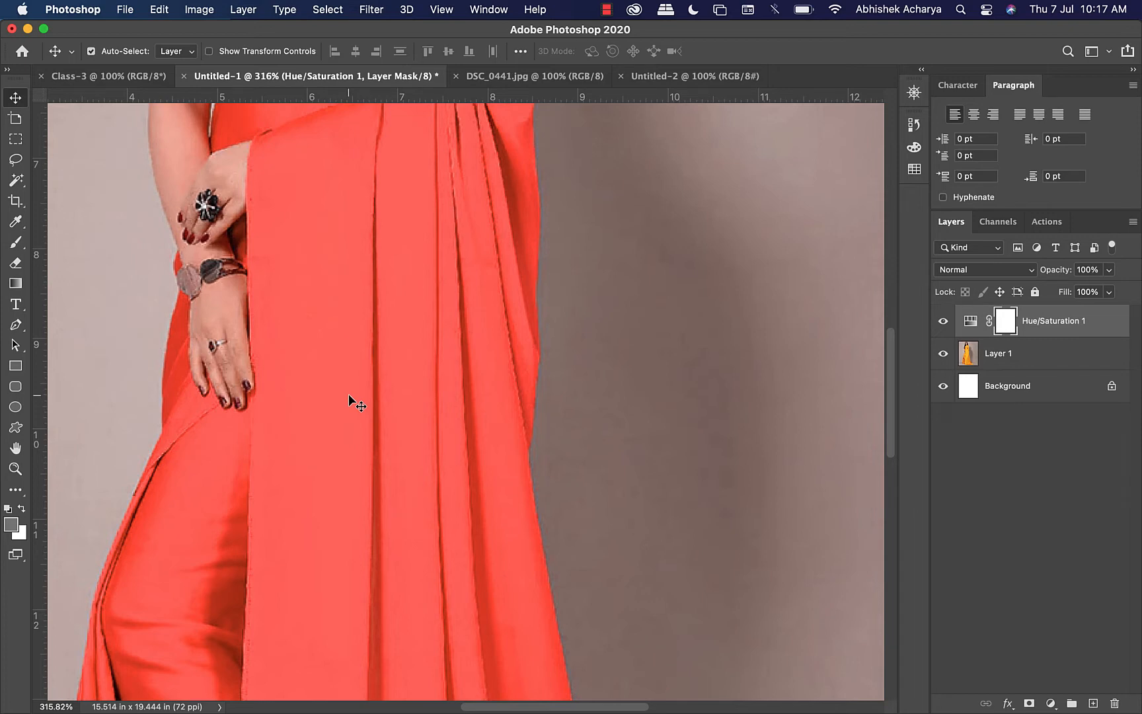
drag(360, 380, 332, 645)
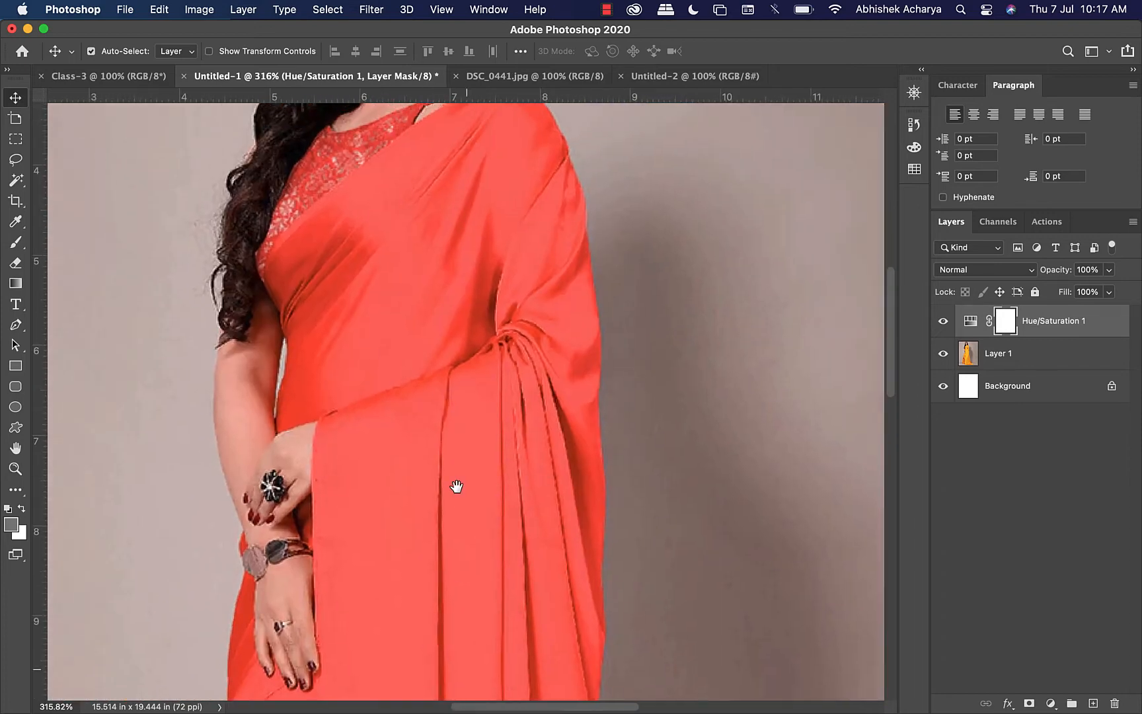
drag(523, 487, 662, 690)
key(h)
drag(539, 492, 411, 605)
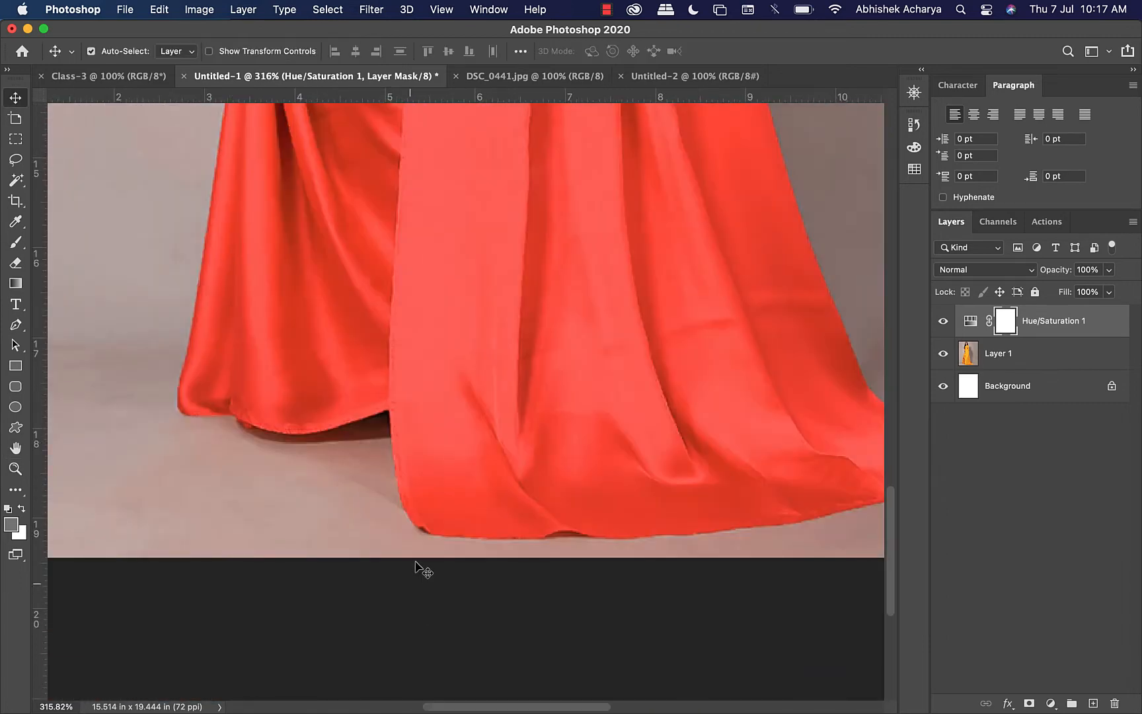
key(h)
drag(467, 226, 464, 438)
drag(314, 396, 394, 152)
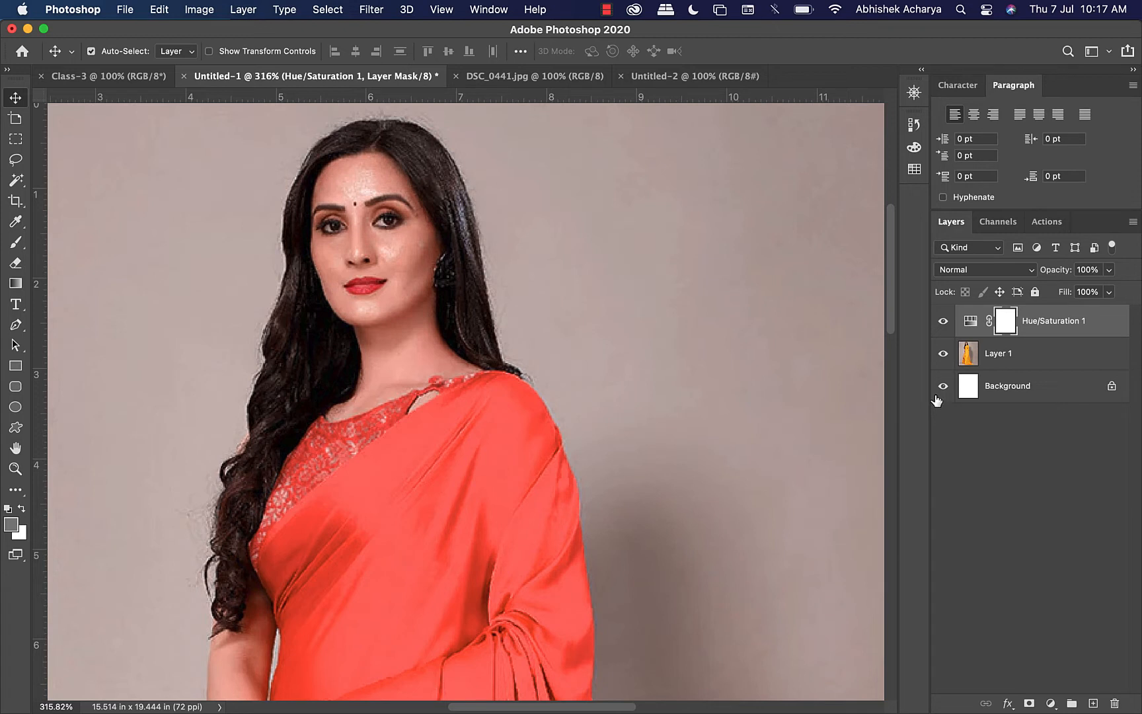
Step: Delete the white Background layer from the saree document
click(1031, 360)
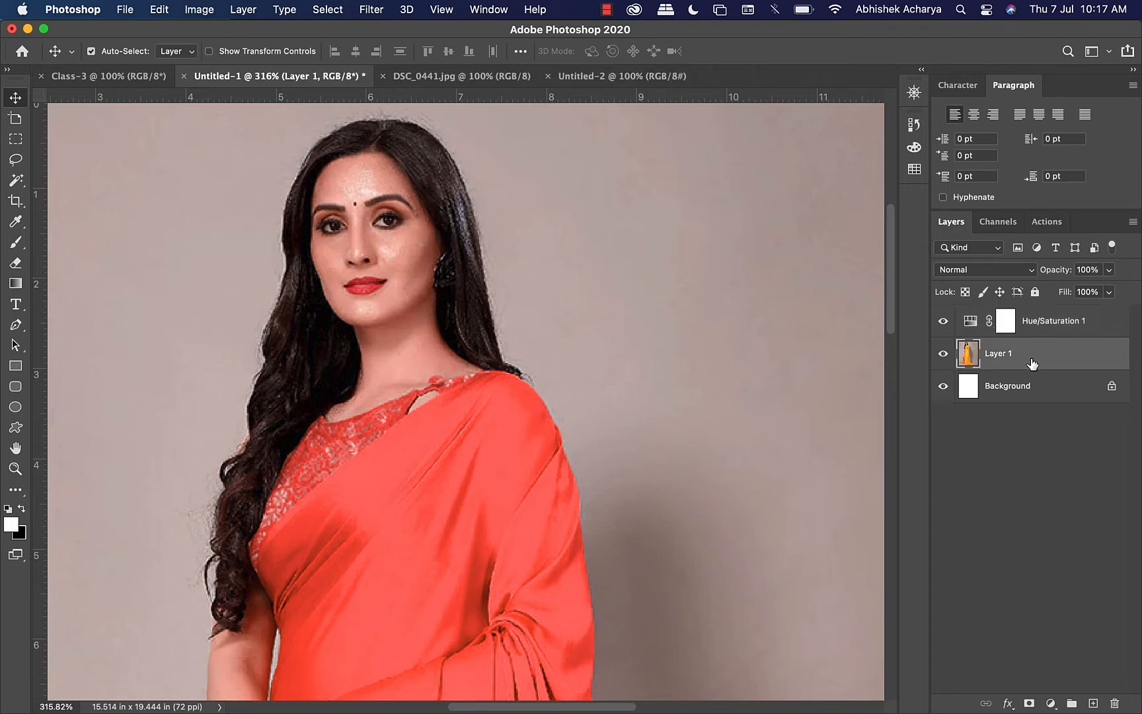
click(1006, 394)
key(Delete)
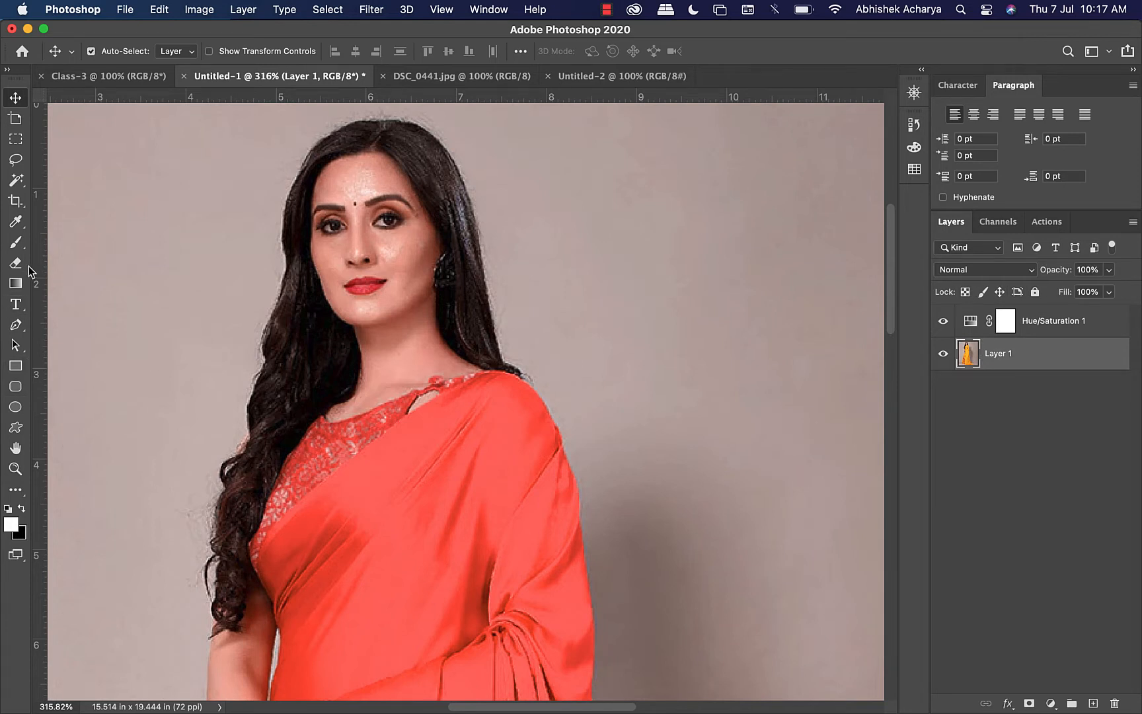
Step: Add the white text "Saree" in 12 pt Myriad Pro on the plain backdrop beside the woman's face
click(16, 304)
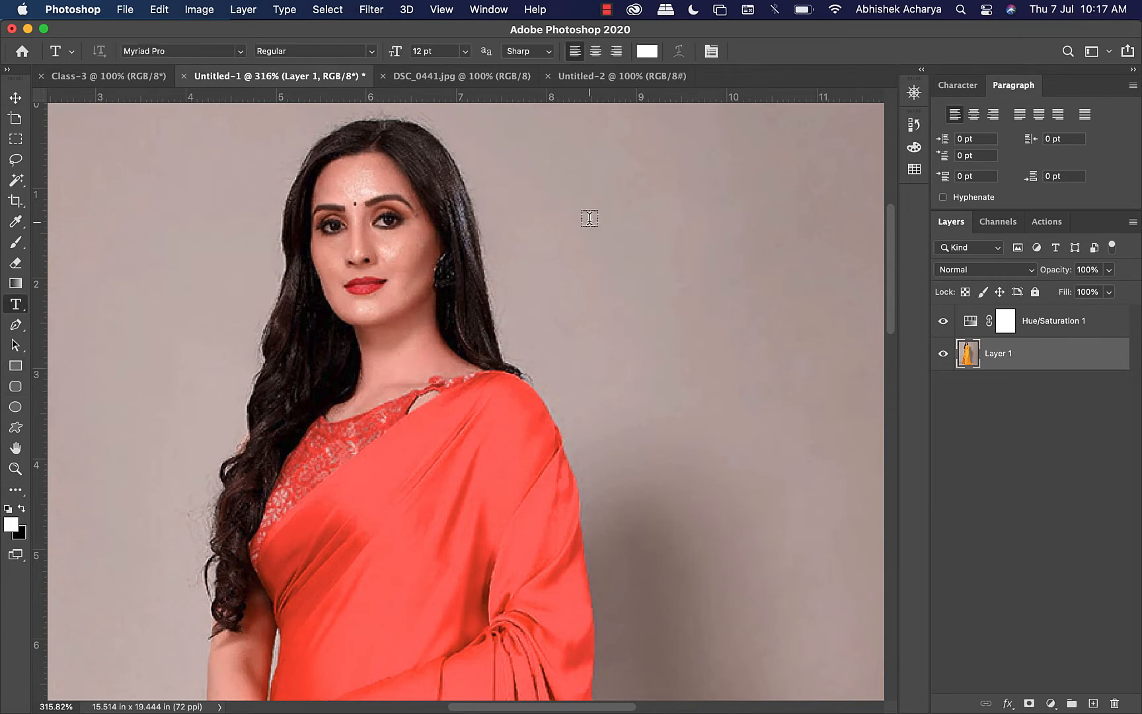
click(590, 218)
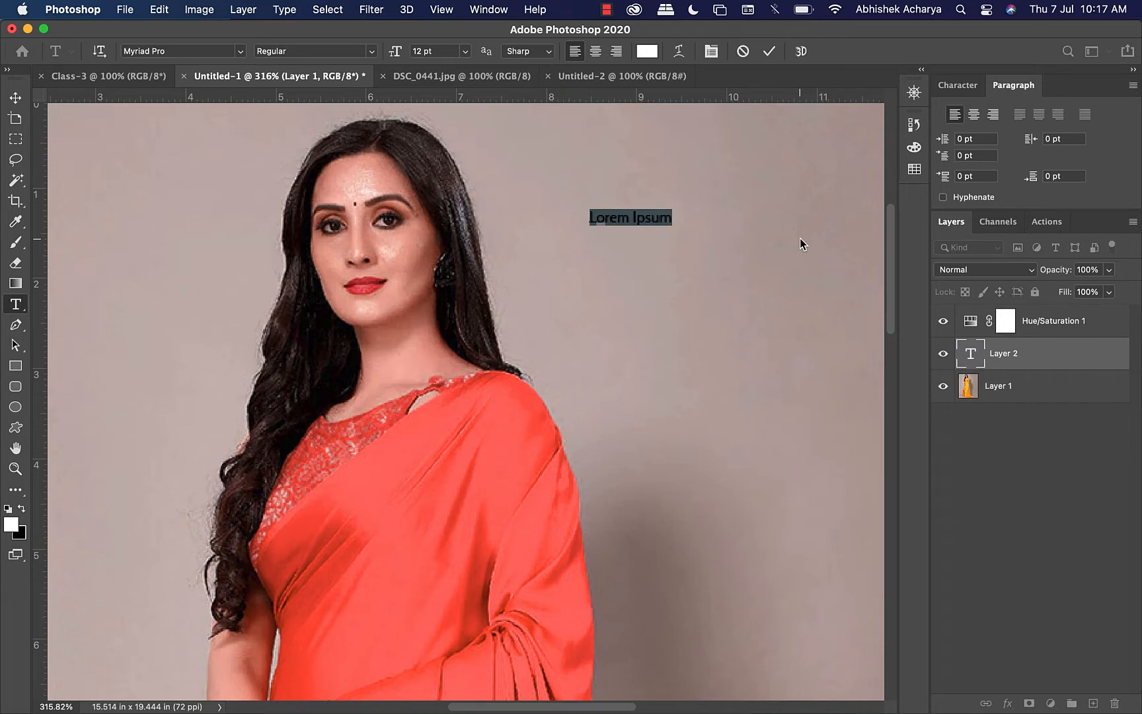
text(Sar)
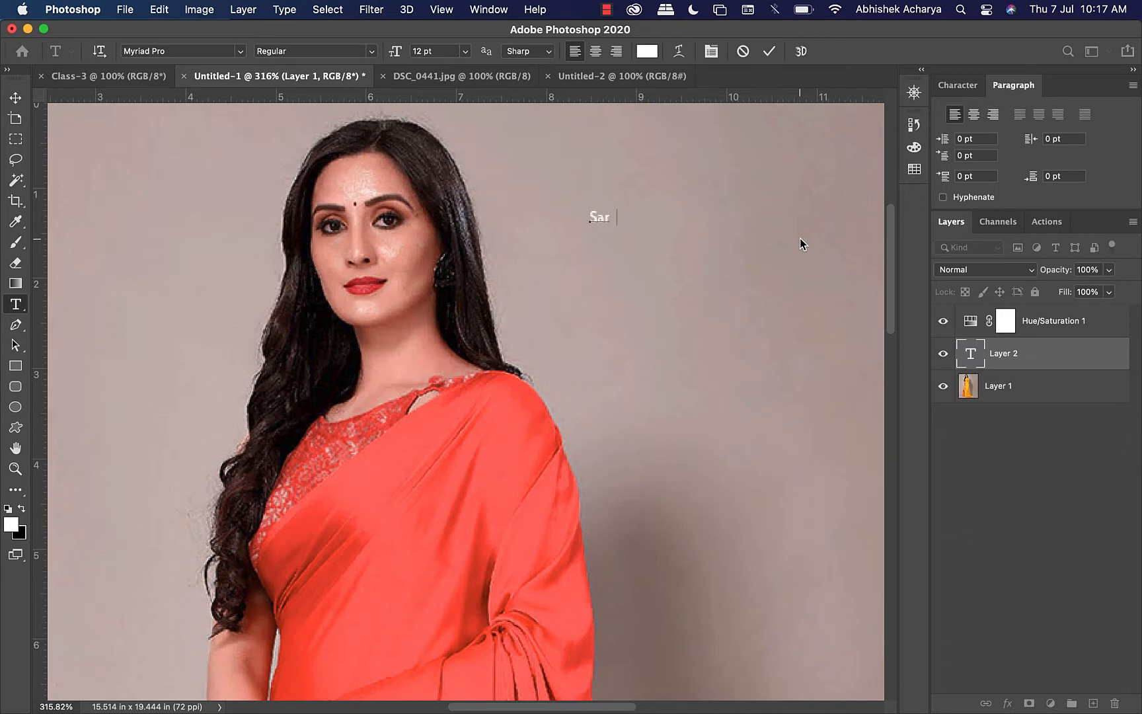
text(ee)
click(21, 98)
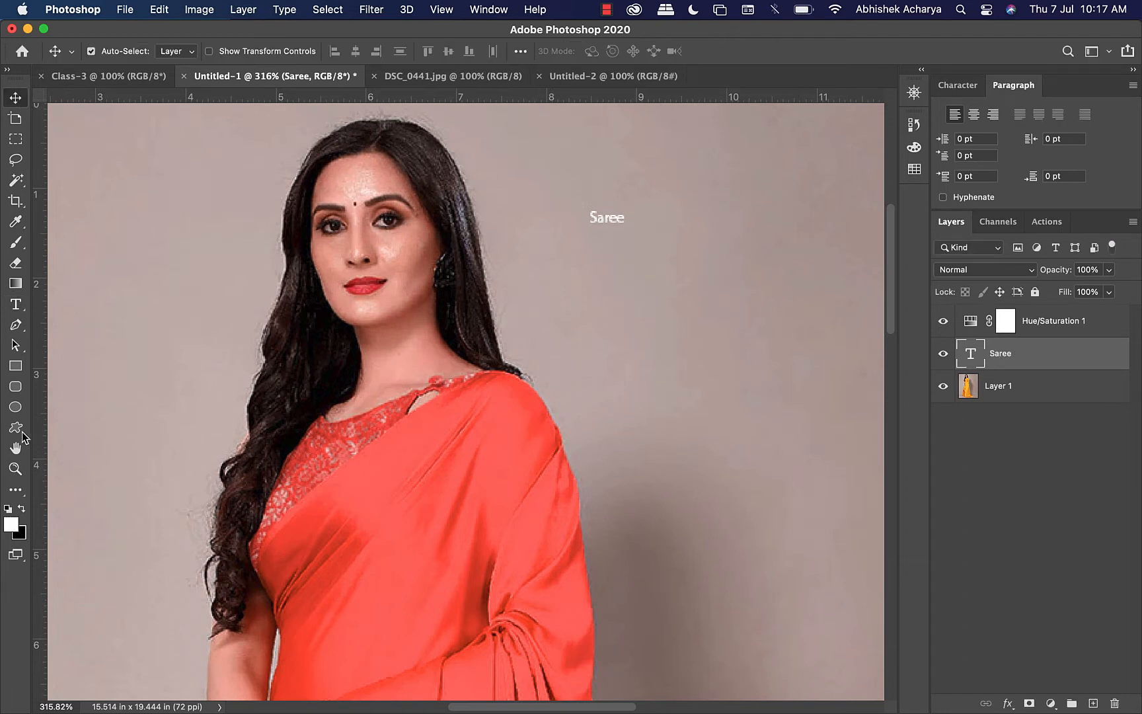
Step: Draw a dark slate rectangle about 205 by 58 px over the Saree text, without a stroke
click(14, 367)
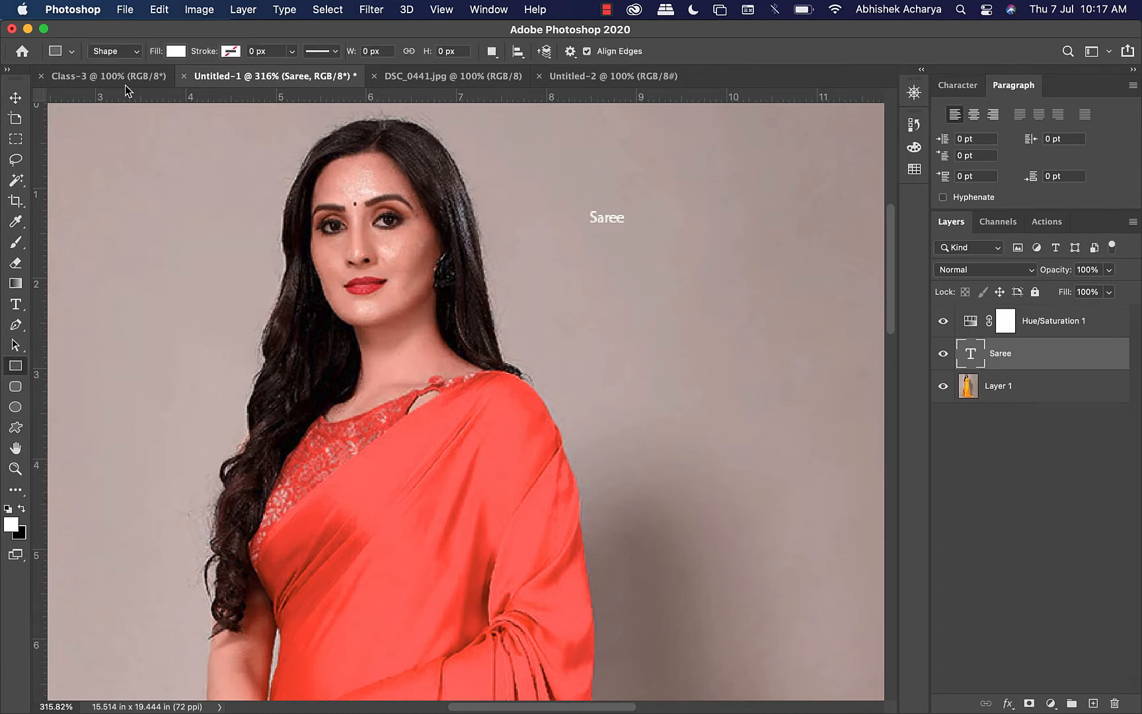
click(175, 52)
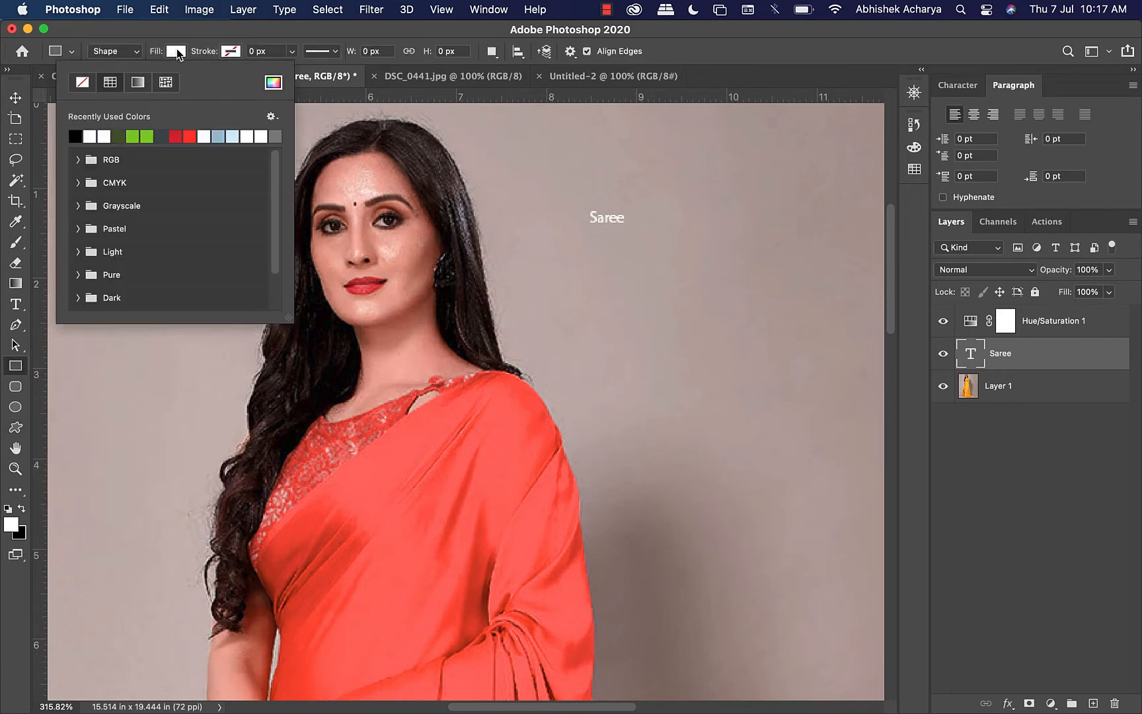
click(162, 136)
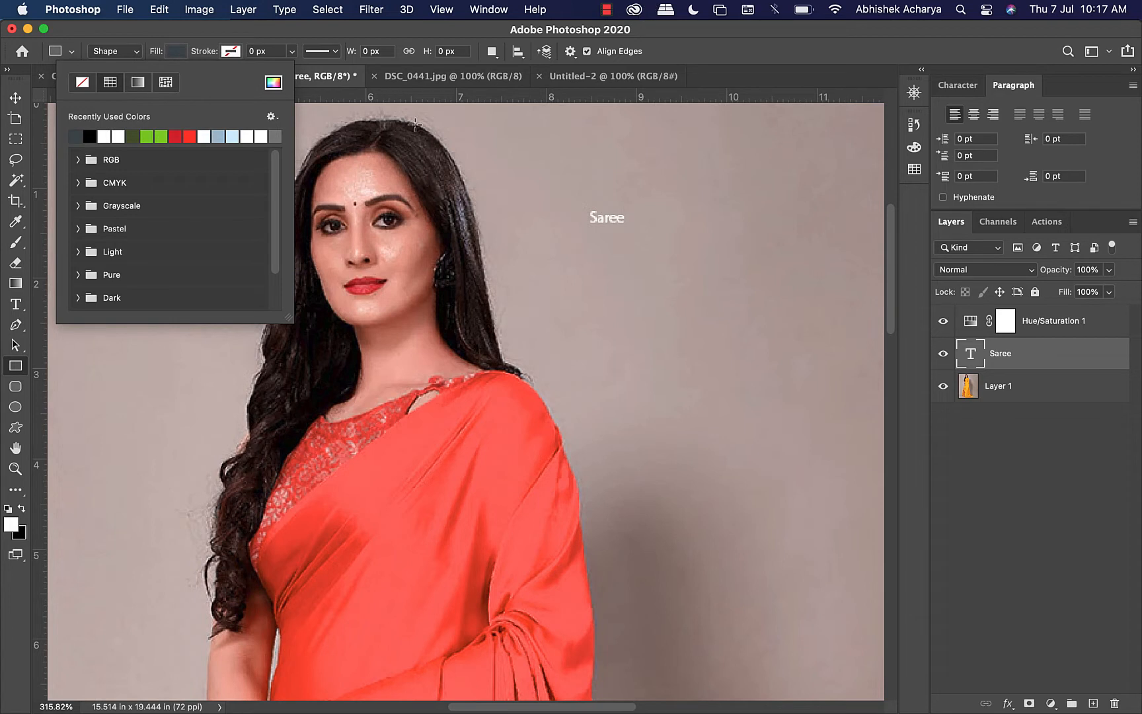
click(757, 36)
drag(539, 195, 795, 262)
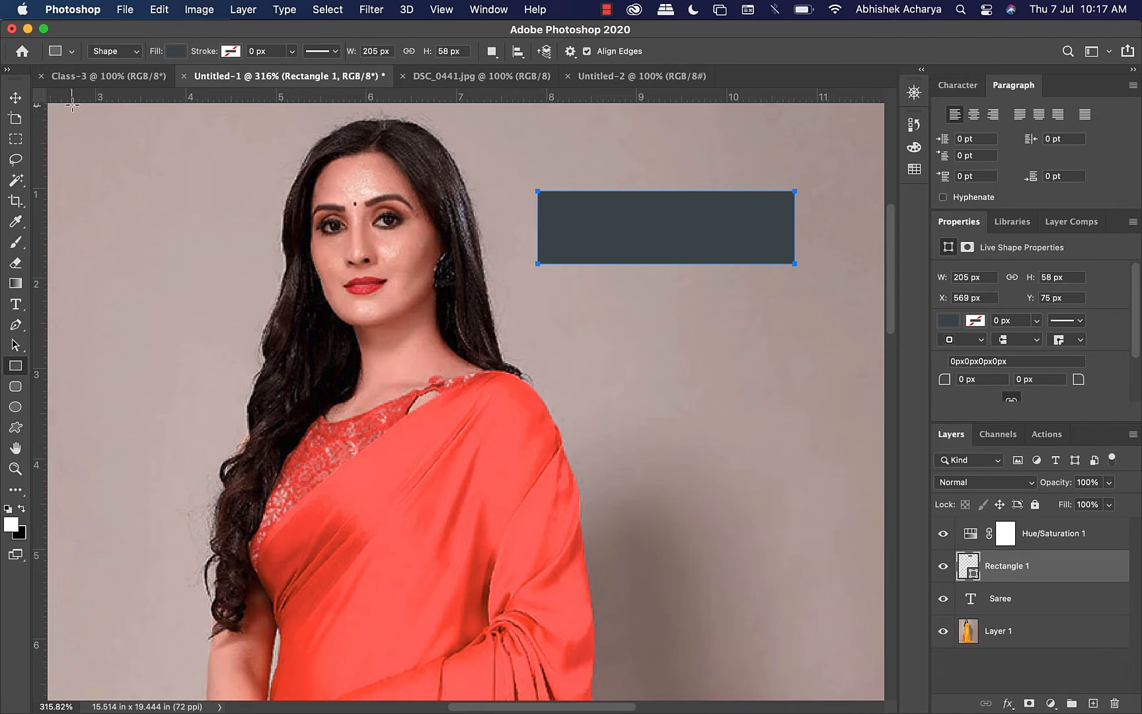
Step: Move the rectangle just below the Saree text and place the Hue/Saturation 1 layer directly above Layer 1
click(16, 97)
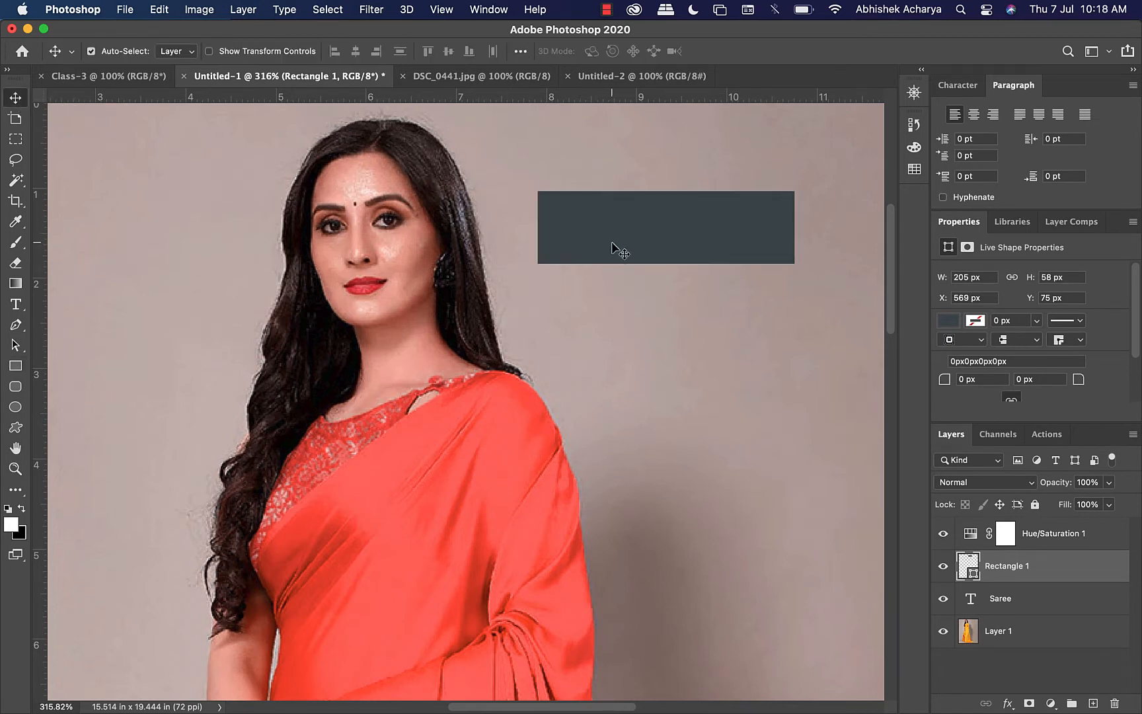
drag(612, 242, 631, 312)
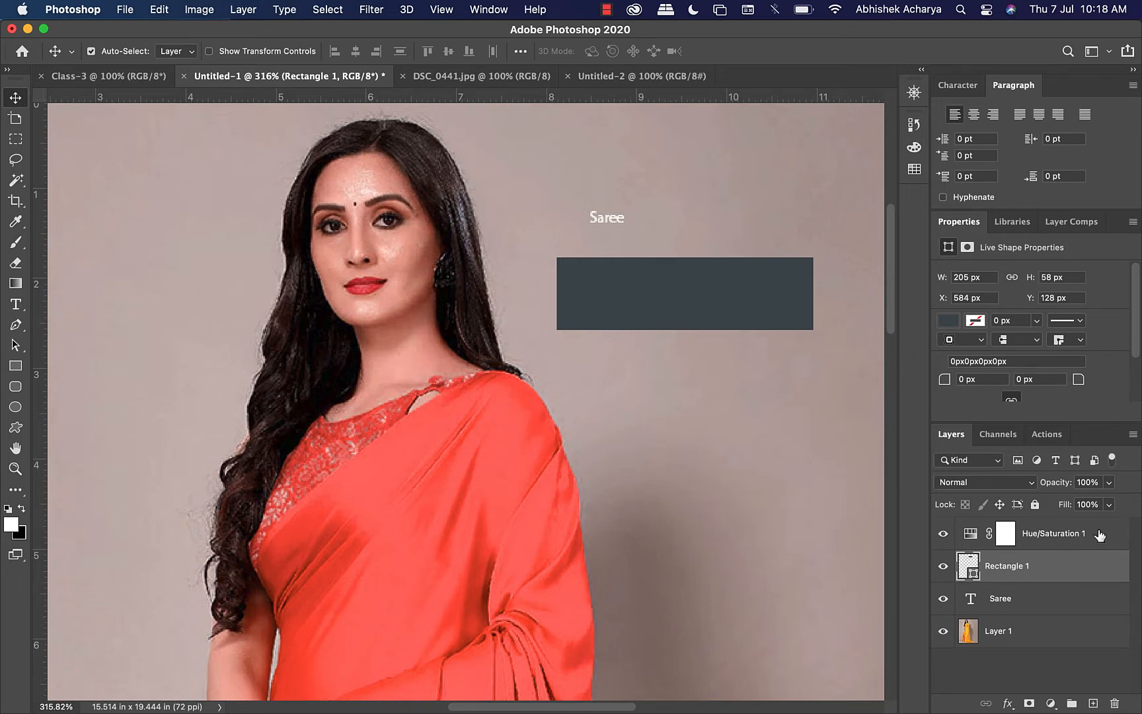
drag(1097, 533, 1096, 615)
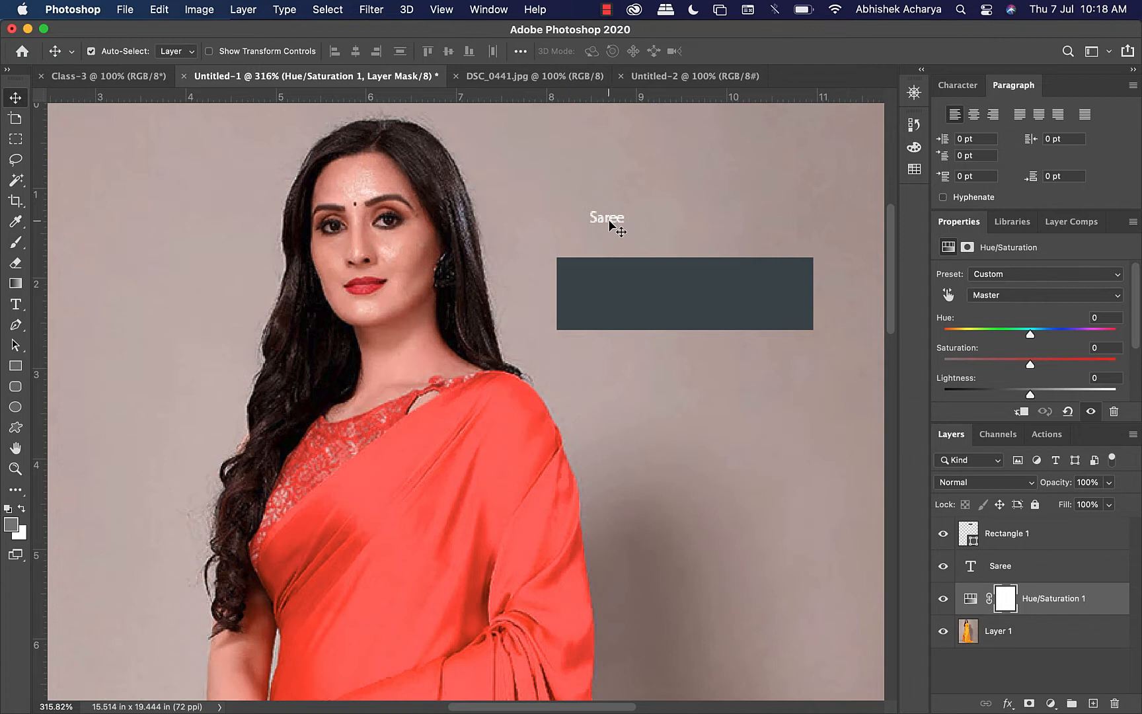
Step: Reposition the text and rectangle beside the woman's shoulder, with the rectangle at about X 579, Y 186 px and the text within its area
drag(612, 224, 623, 315)
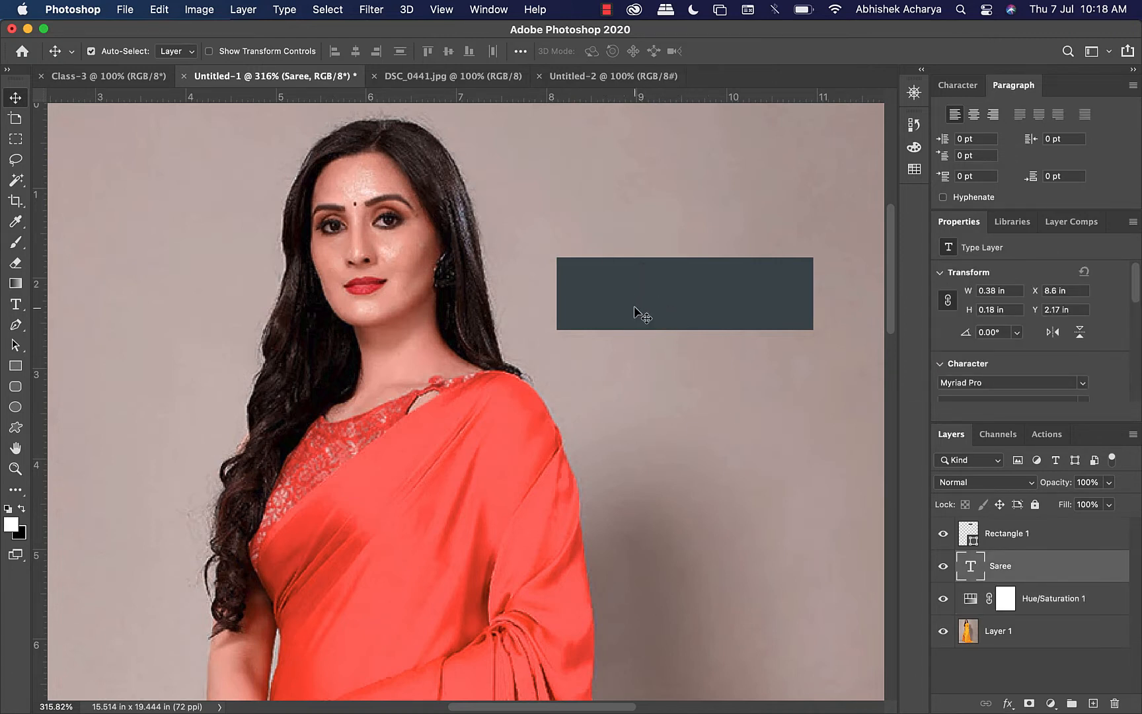
drag(674, 295, 673, 387)
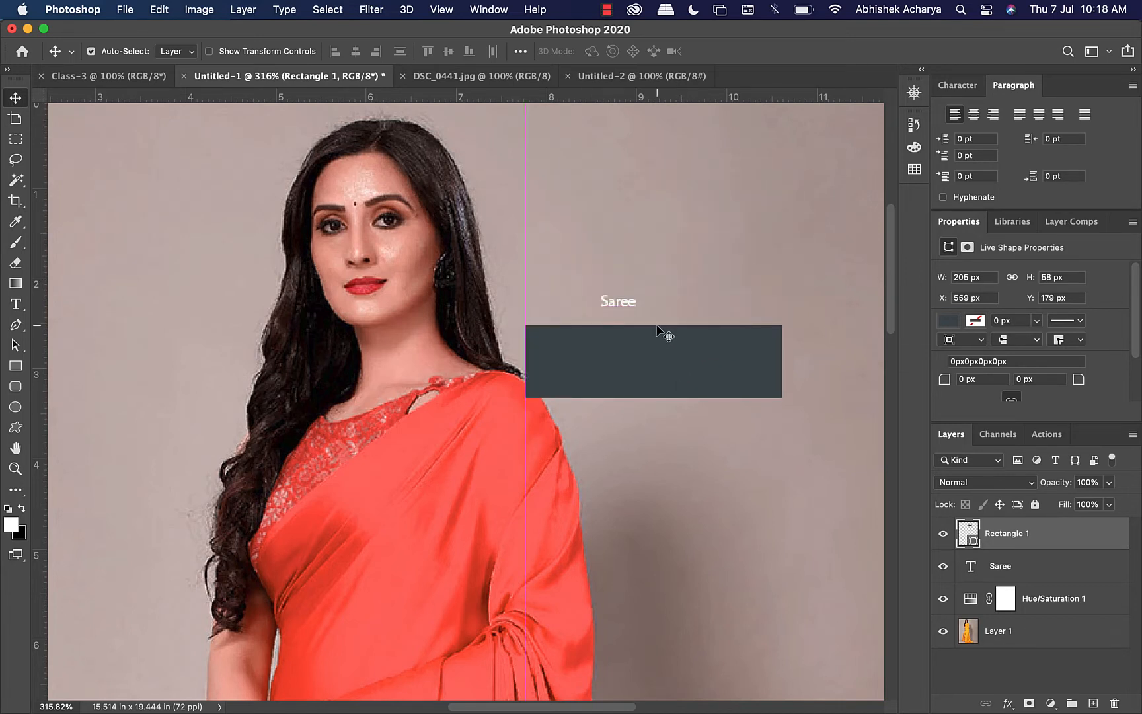
drag(624, 309, 727, 255)
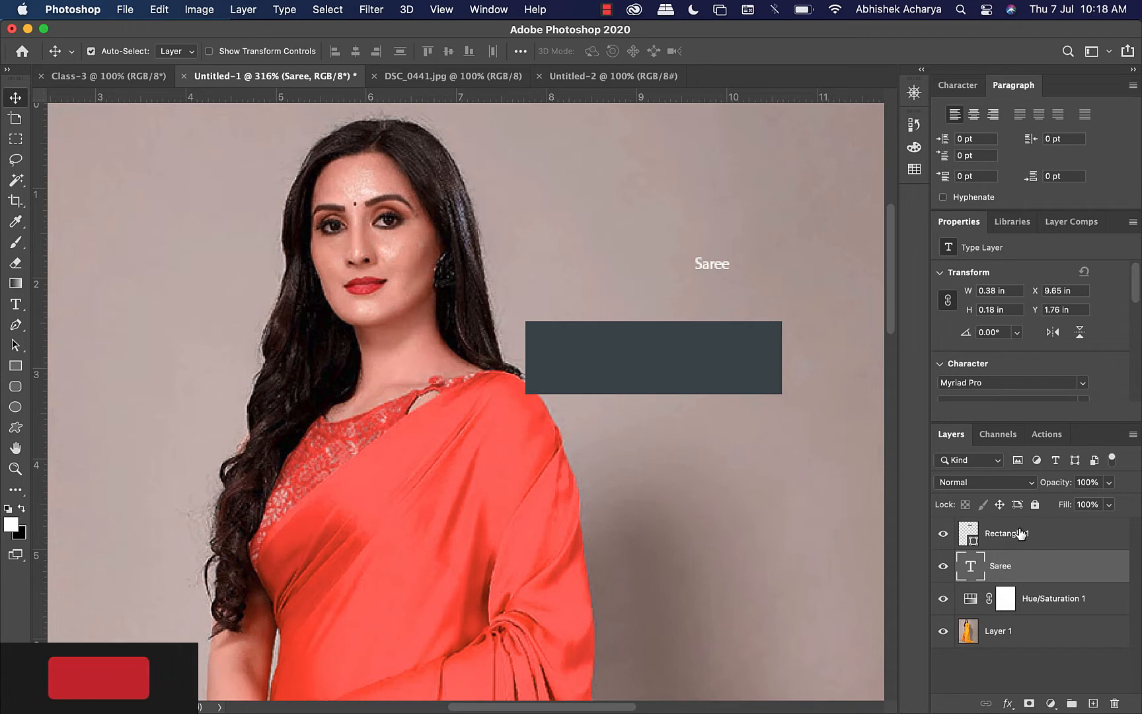
click(1006, 534)
mouse_move(653, 345)
mouse_down()
mouse_move(731, 170)
mouse_move(688, 403)
mouse_move(750, 182)
mouse_move(706, 348)
mouse_move(656, 367)
mouse_up()
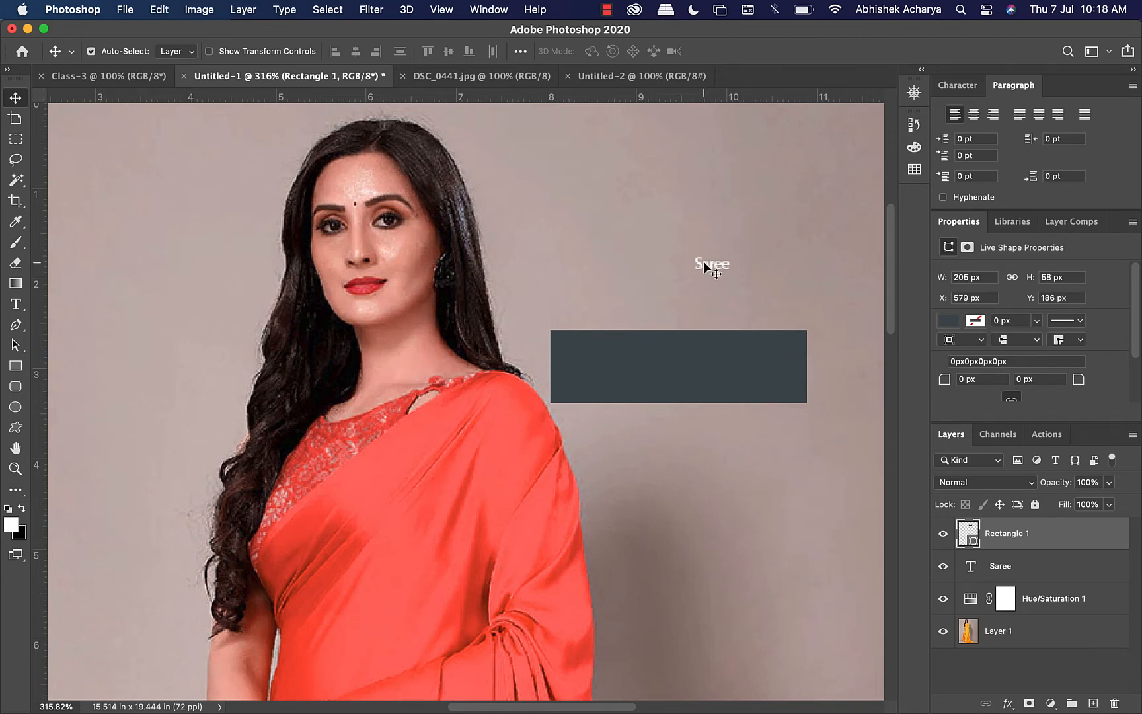
drag(703, 255, 677, 377)
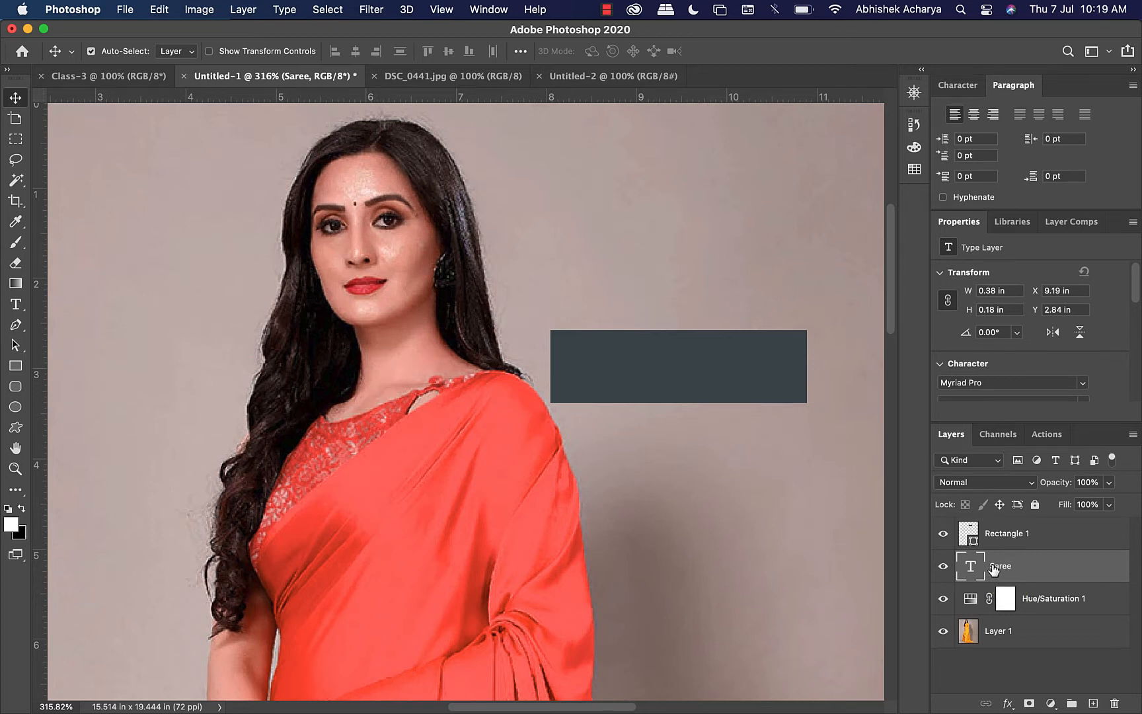
Step: Place the Rectangle 1 layer beneath the Saree text layer and select the text layer
click(1008, 536)
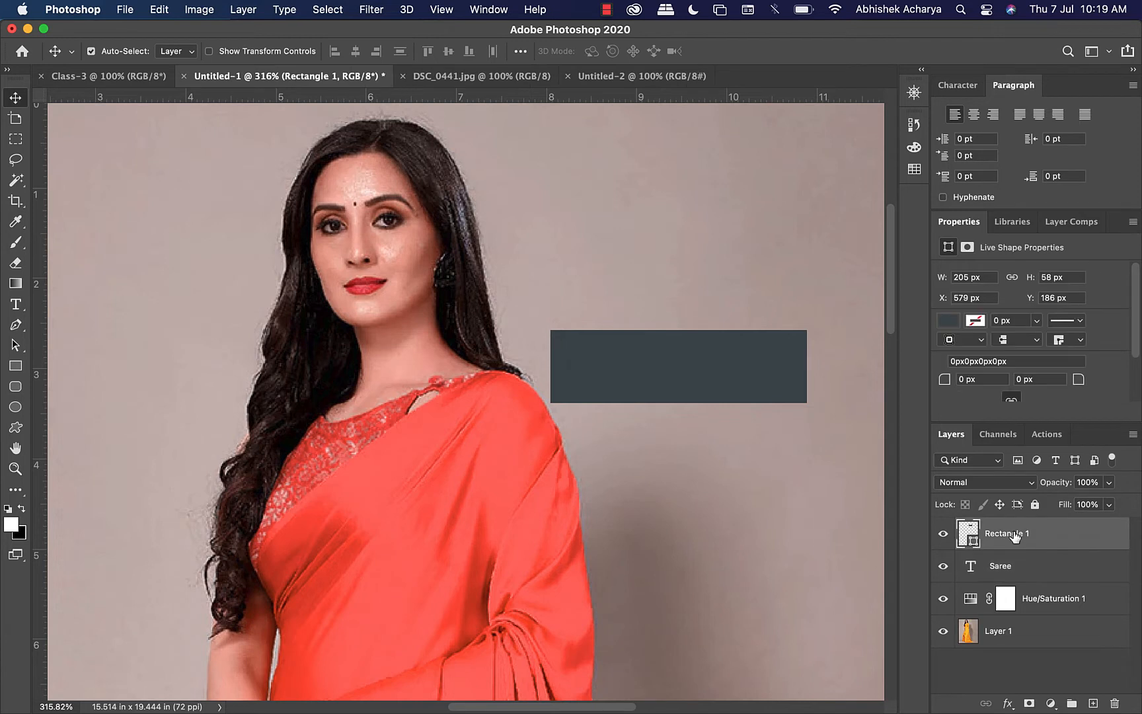
drag(1014, 537, 1013, 575)
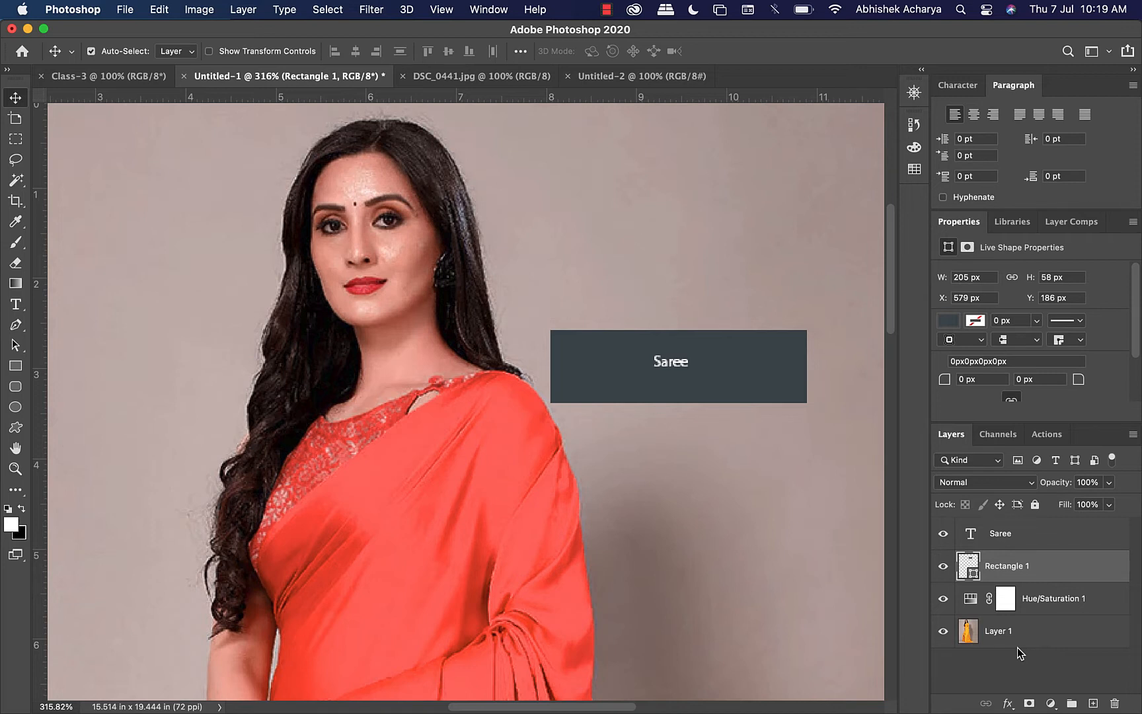
click(958, 543)
click(949, 541)
click(946, 537)
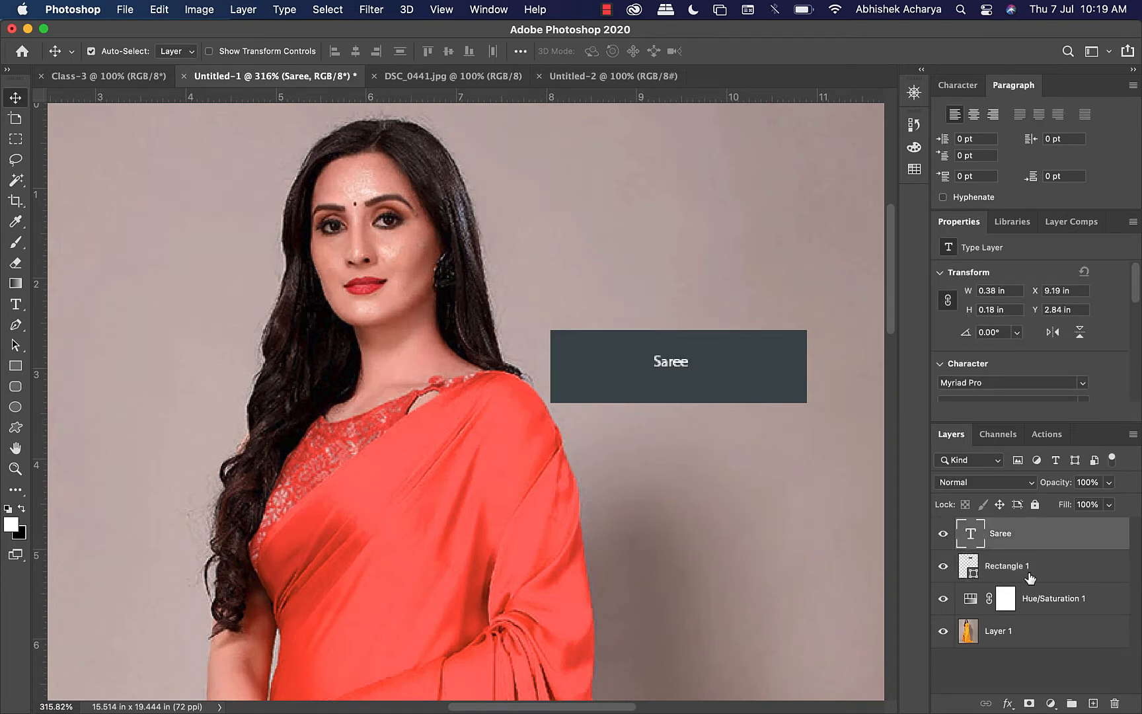
Step: Recolour the rectangle red (#cf3f3f) and shift it to about X 587, Y 176 px
click(1029, 577)
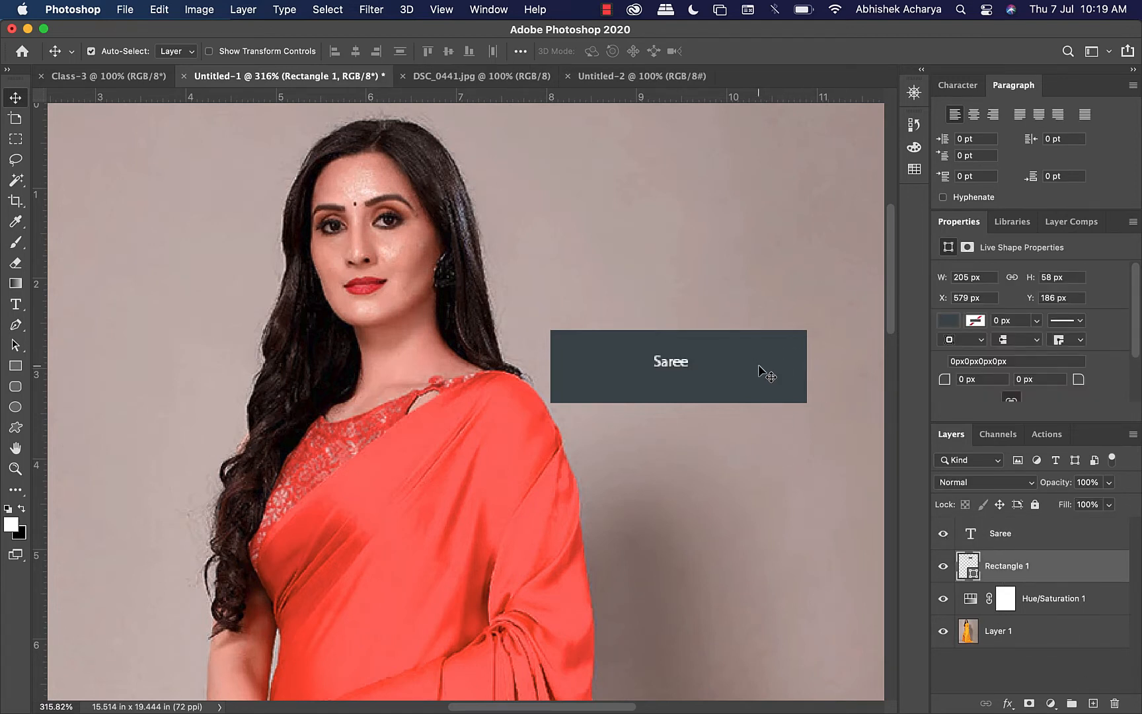
double_click(970, 573)
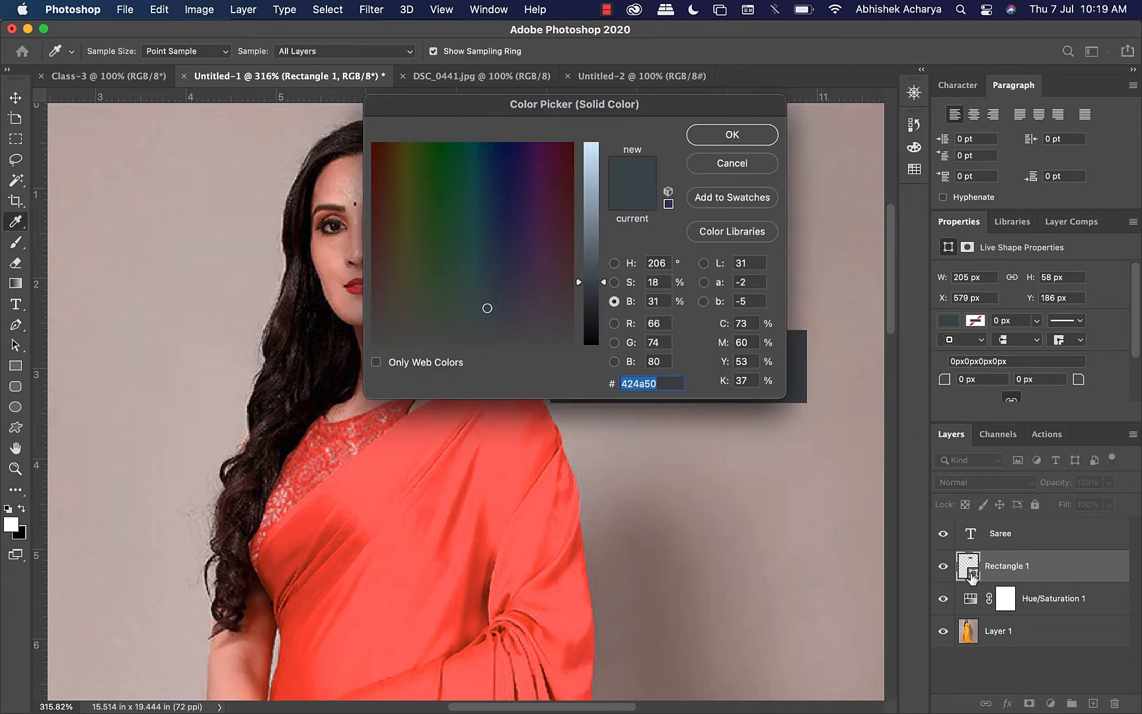
mouse_move(529, 287)
mouse_down()
mouse_move(574, 242)
mouse_move(575, 203)
mouse_move(600, 237)
mouse_move(608, 184)
mouse_move(600, 186)
mouse_up()
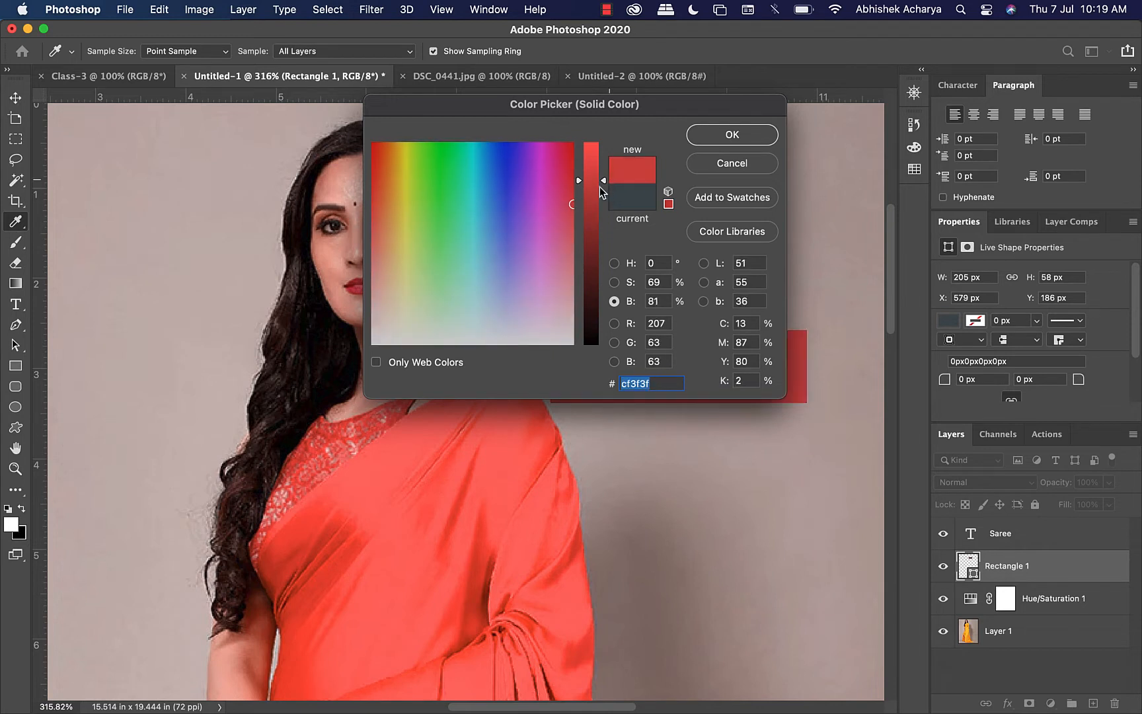
click(734, 136)
key(v)
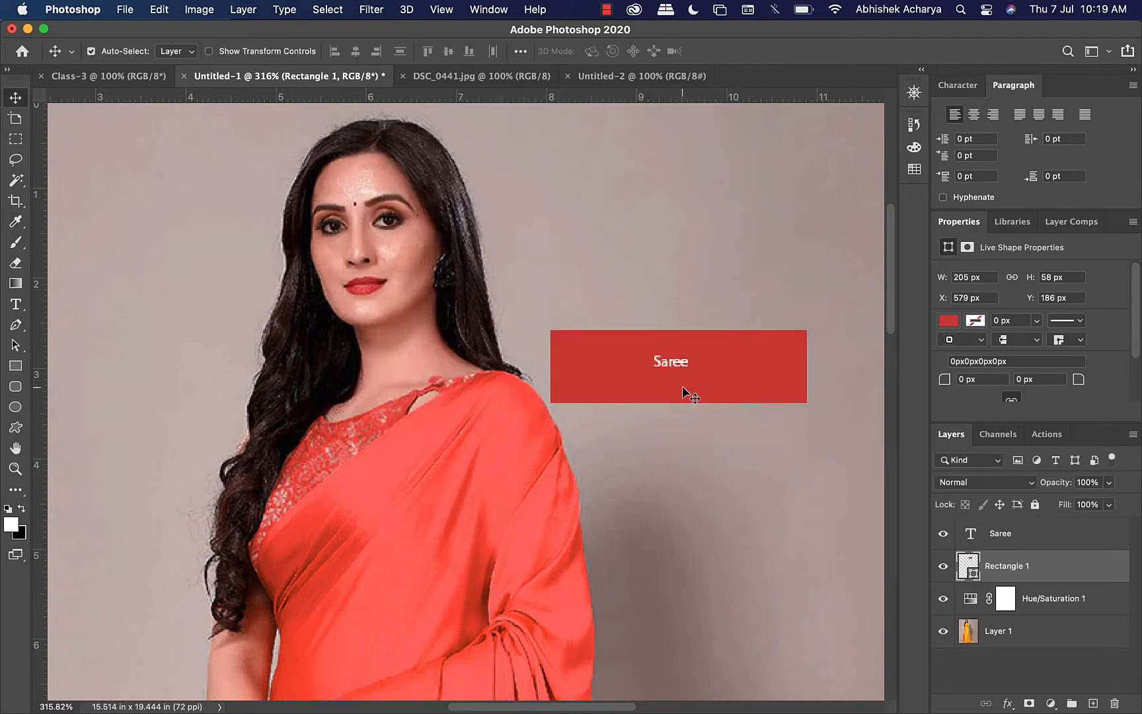
mouse_move(685, 391)
mouse_down()
mouse_move(732, 351)
mouse_move(700, 380)
mouse_up()
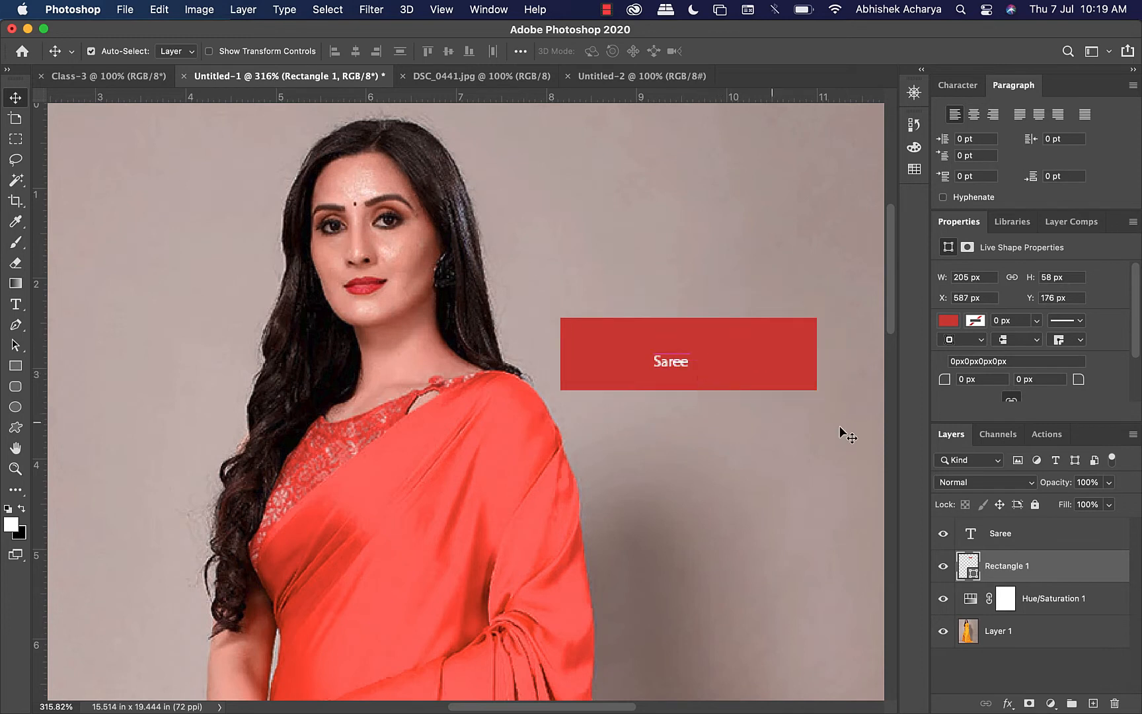
Step: Select the text of the Saree layer for editing and set its font size to 72 pt
click(1002, 539)
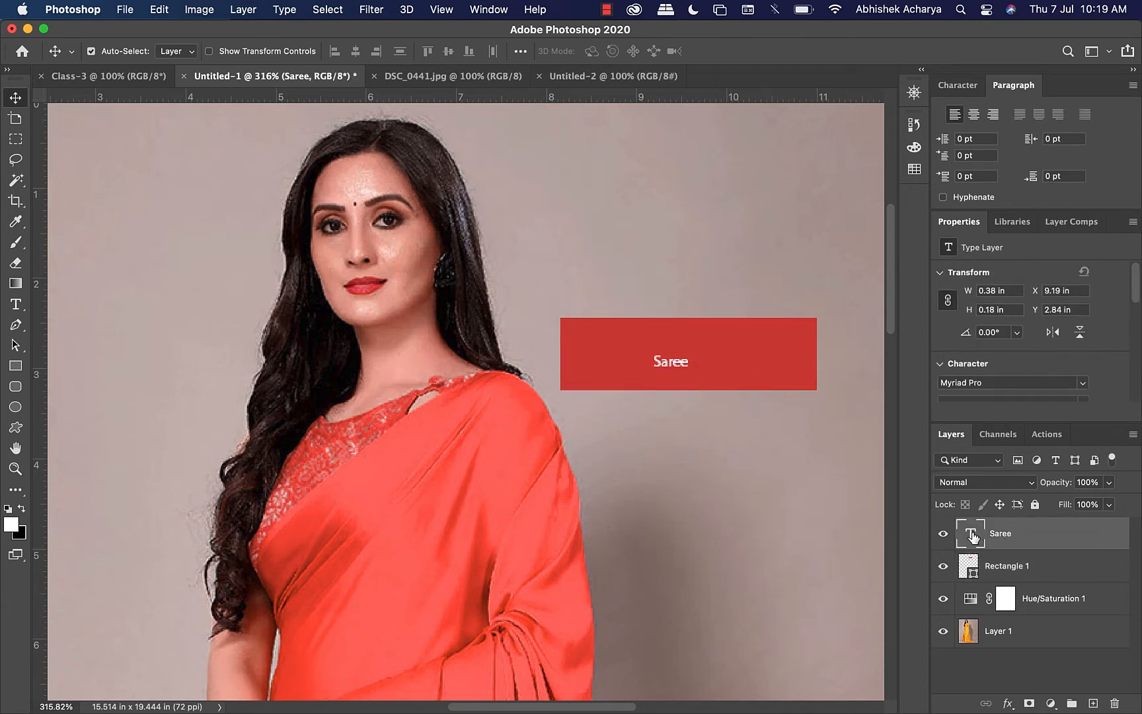
double_click(973, 536)
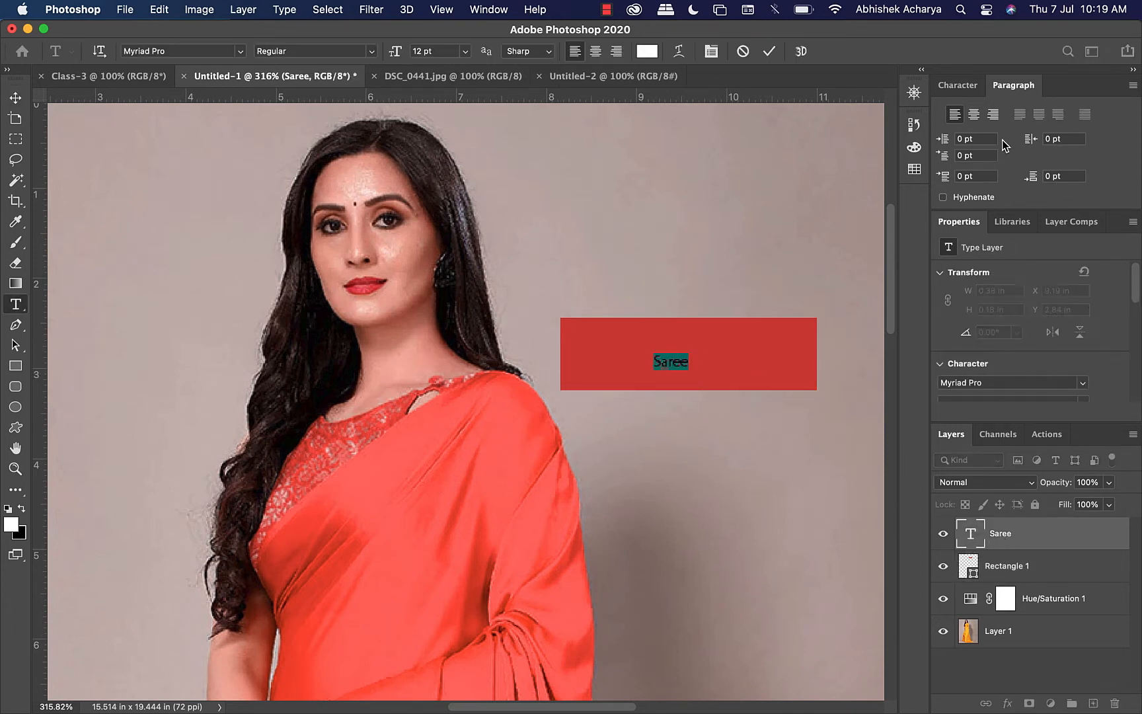
click(964, 84)
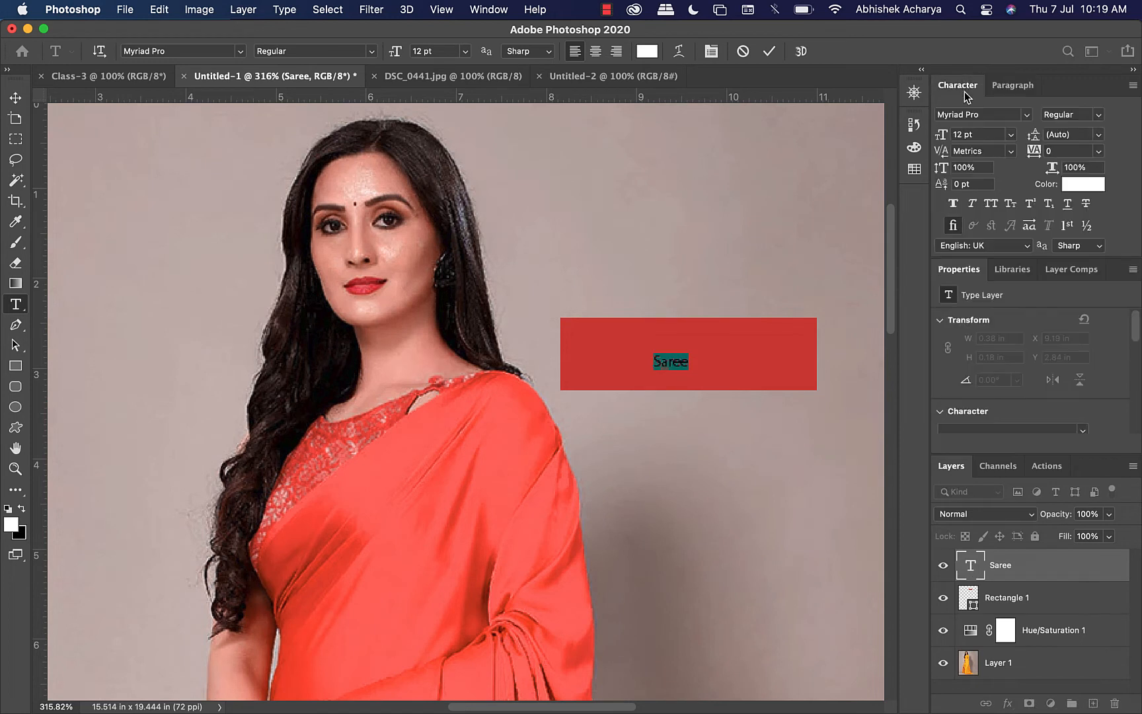
click(1012, 143)
click(994, 380)
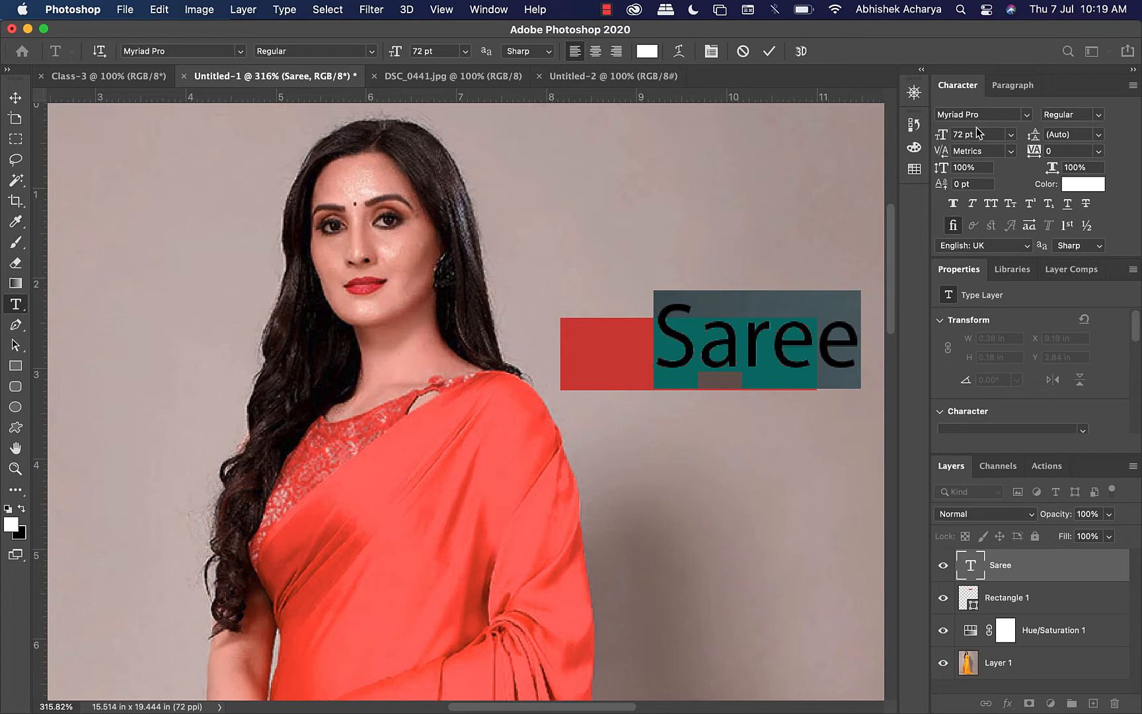
Step: Change the Saree text's font to Helvetica and apply All Caps
click(1003, 112)
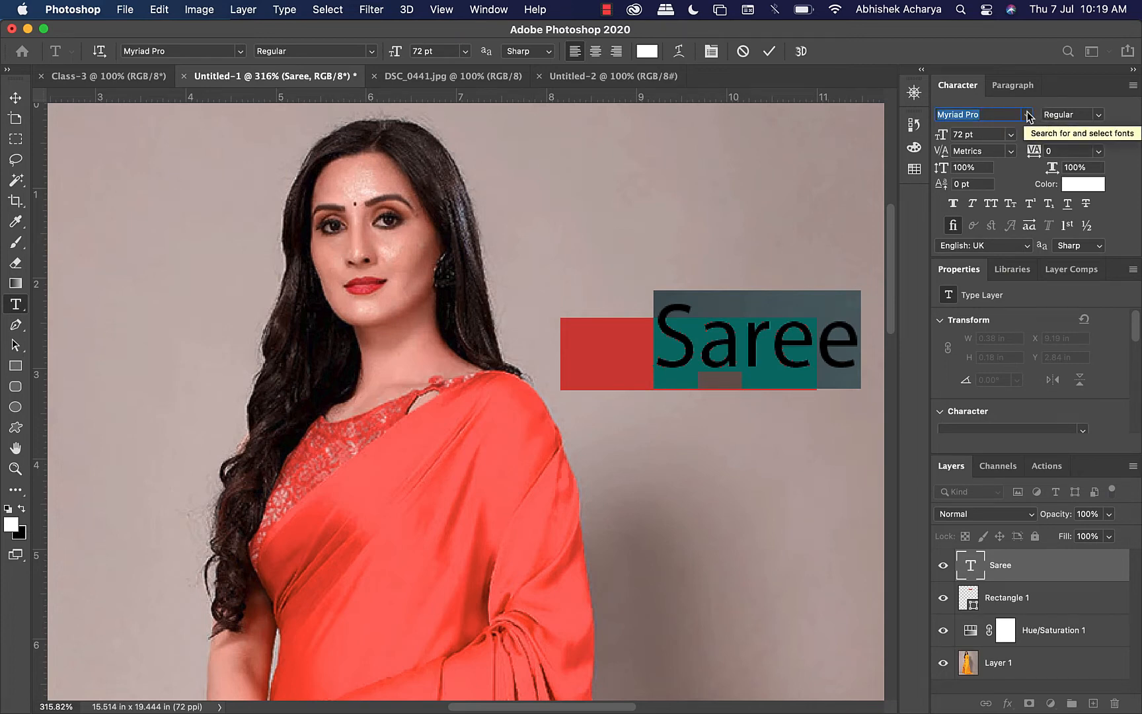
click(1028, 115)
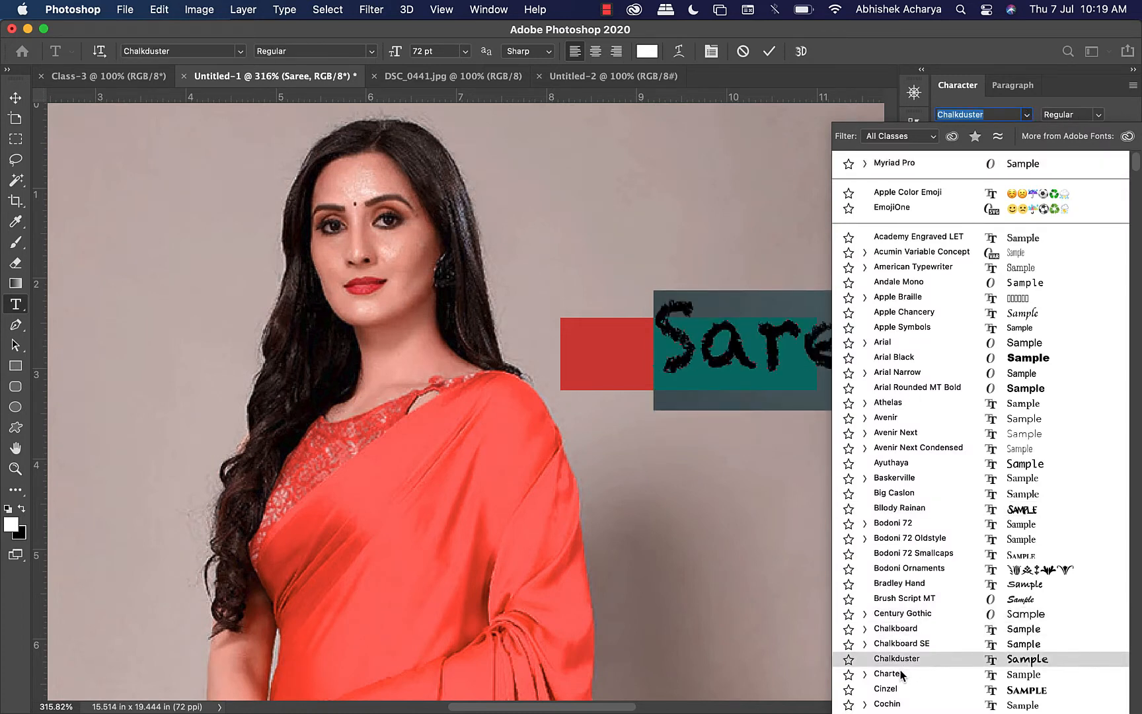
scroll(901, 673, down, 5)
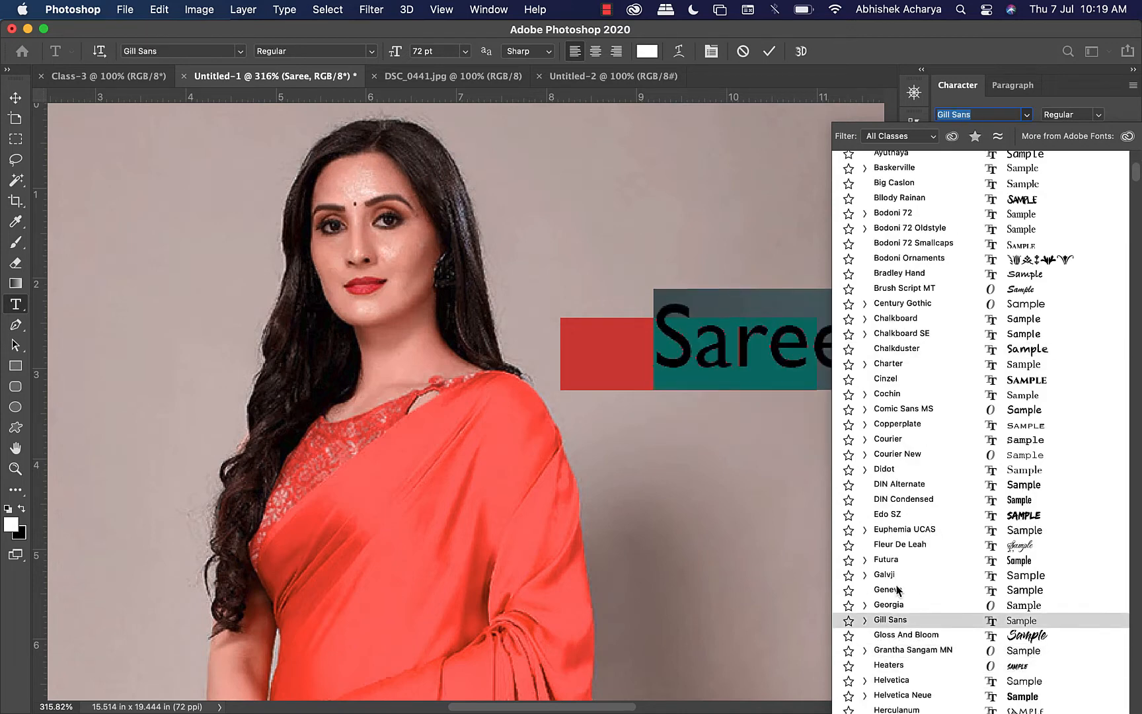
click(907, 685)
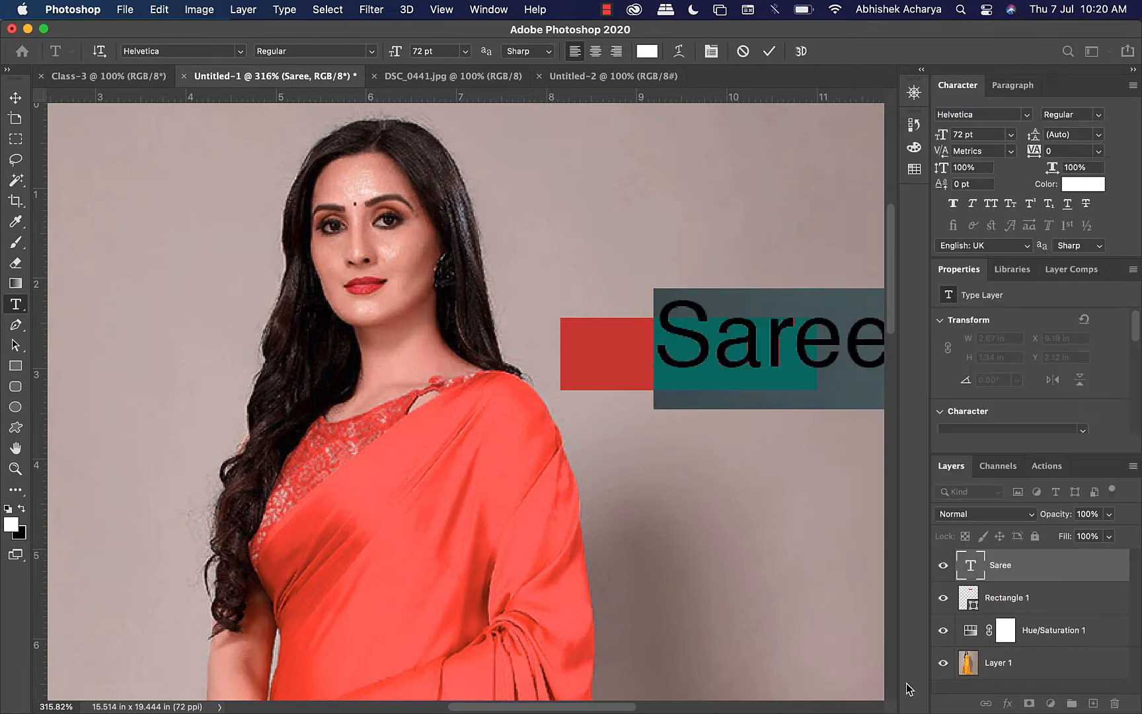
click(991, 203)
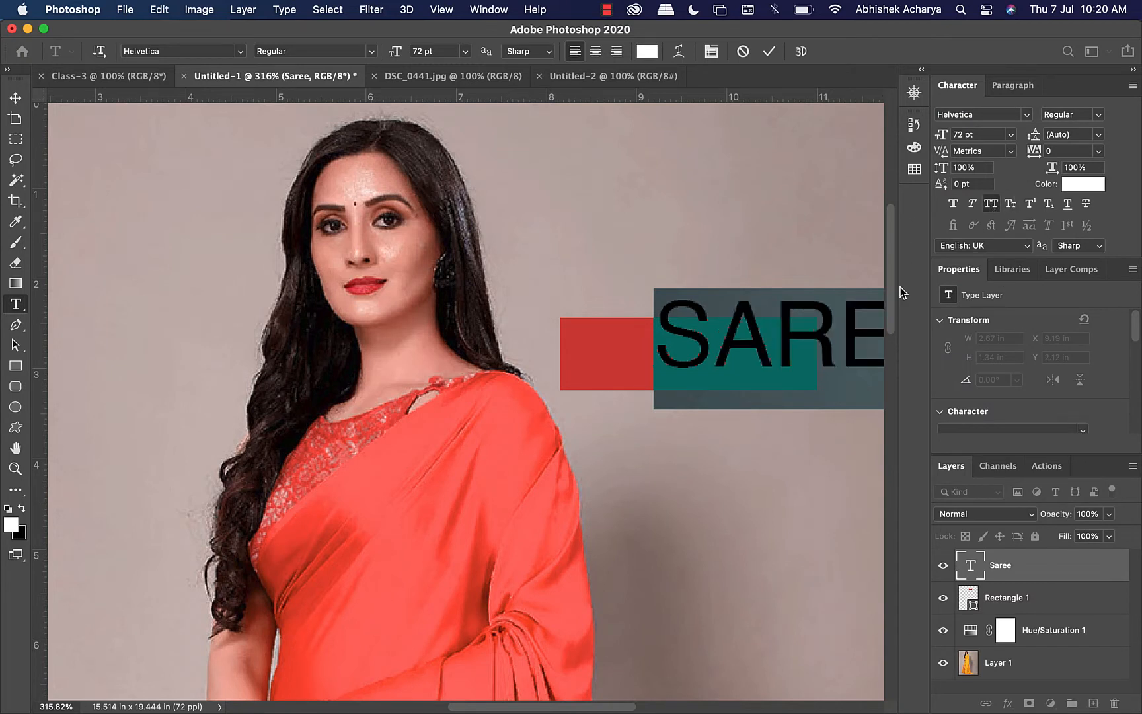
Step: Set the Saree text's font size to 48 pt and centre it over the red rectangle at about X 8.45, Y 2.52 in
click(15, 97)
drag(765, 336, 640, 363)
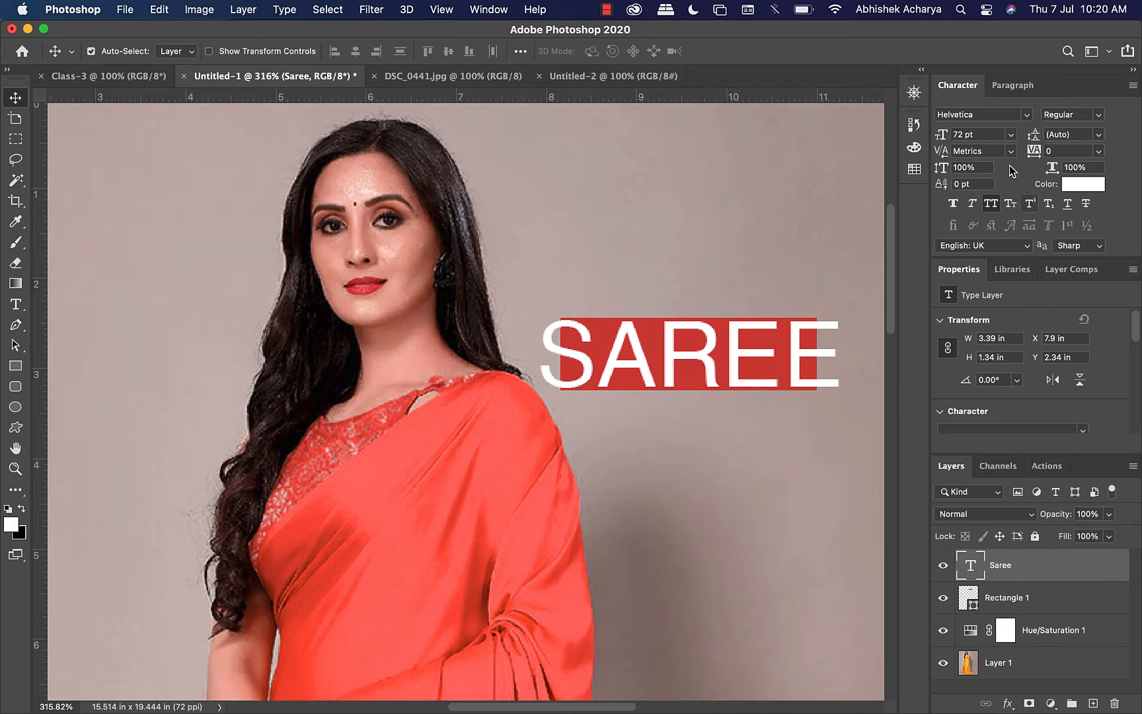
click(1011, 134)
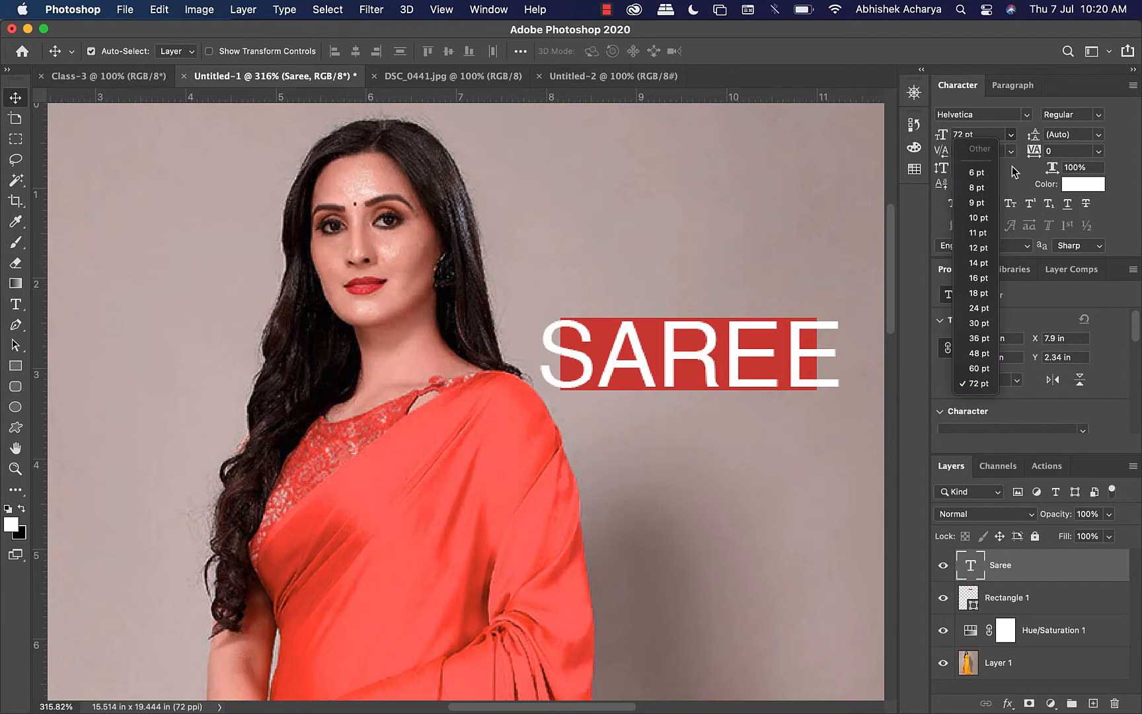
click(981, 355)
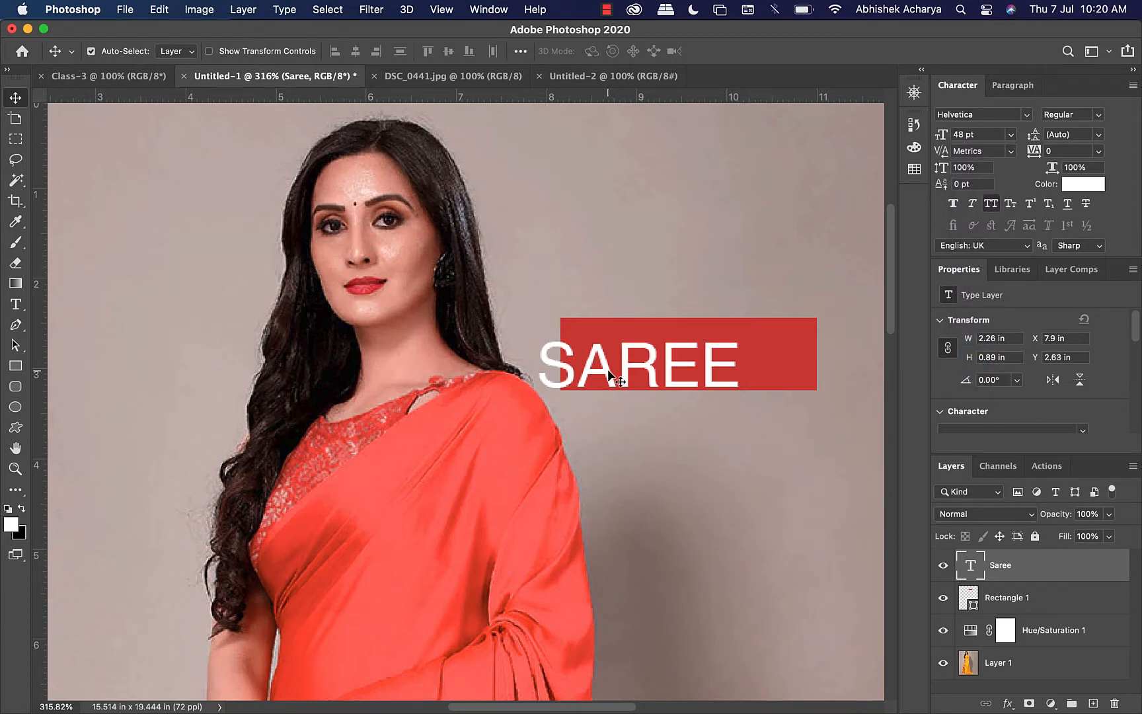
drag(608, 371, 663, 358)
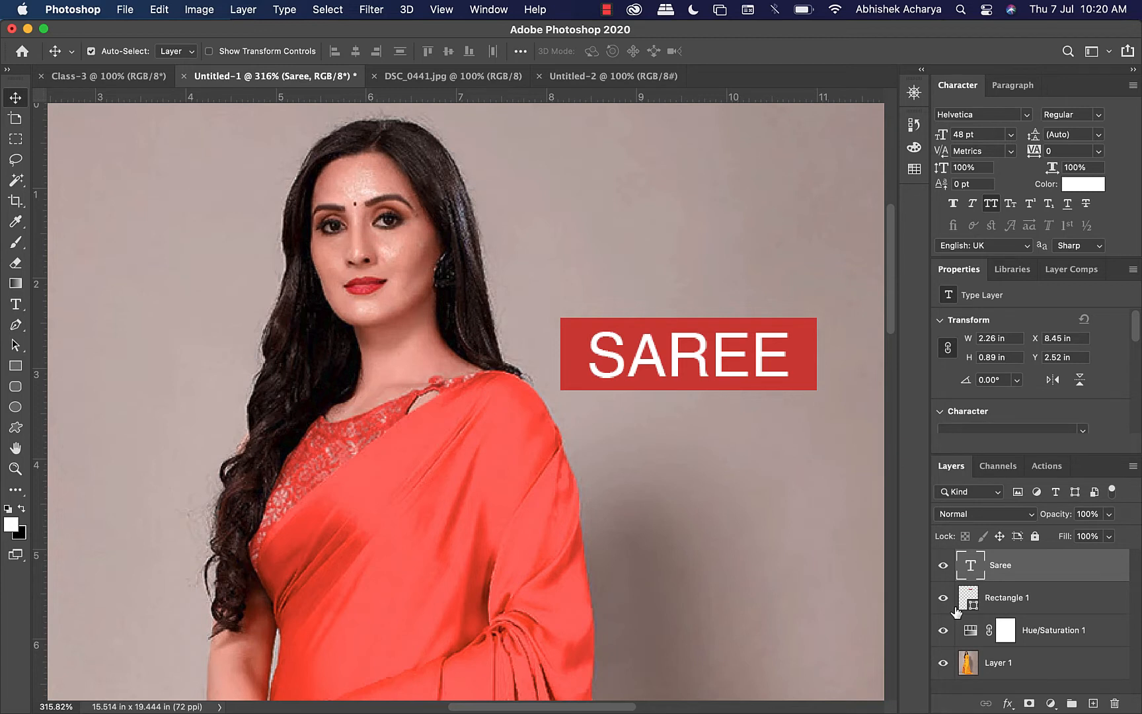
Step: Move the red rectangle away from the Saree text and return it behind the text at about X 587, Y 176 px
drag(810, 473, 456, 458)
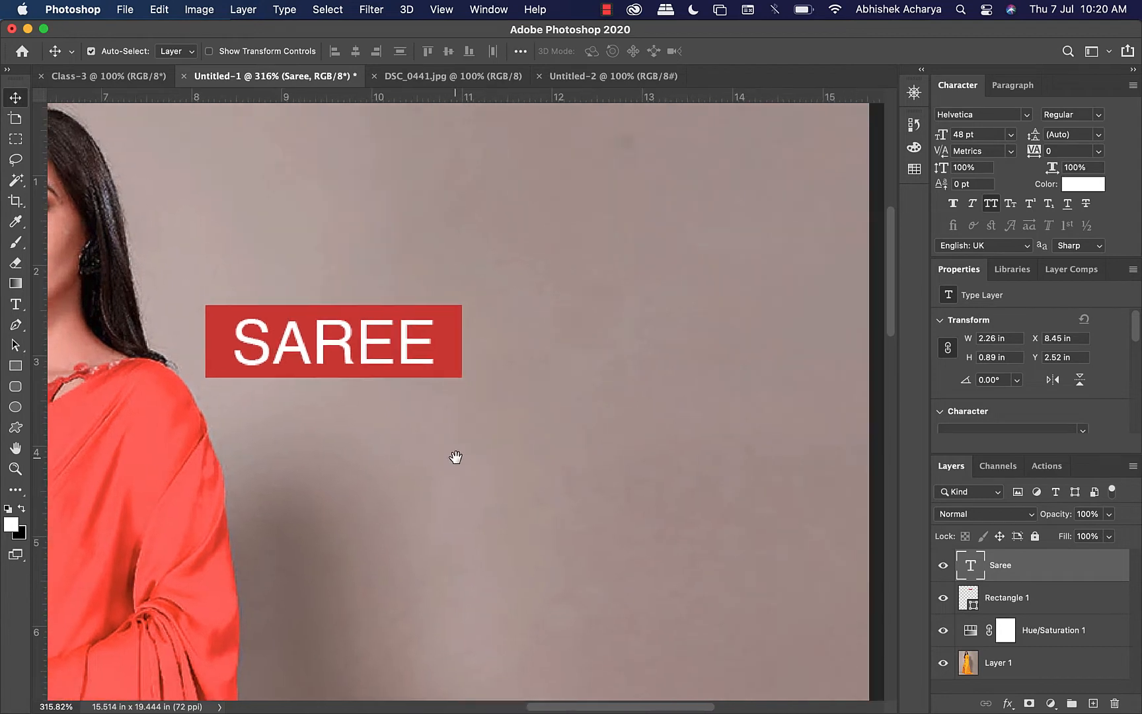
drag(456, 353, 841, 323)
key(super+z)
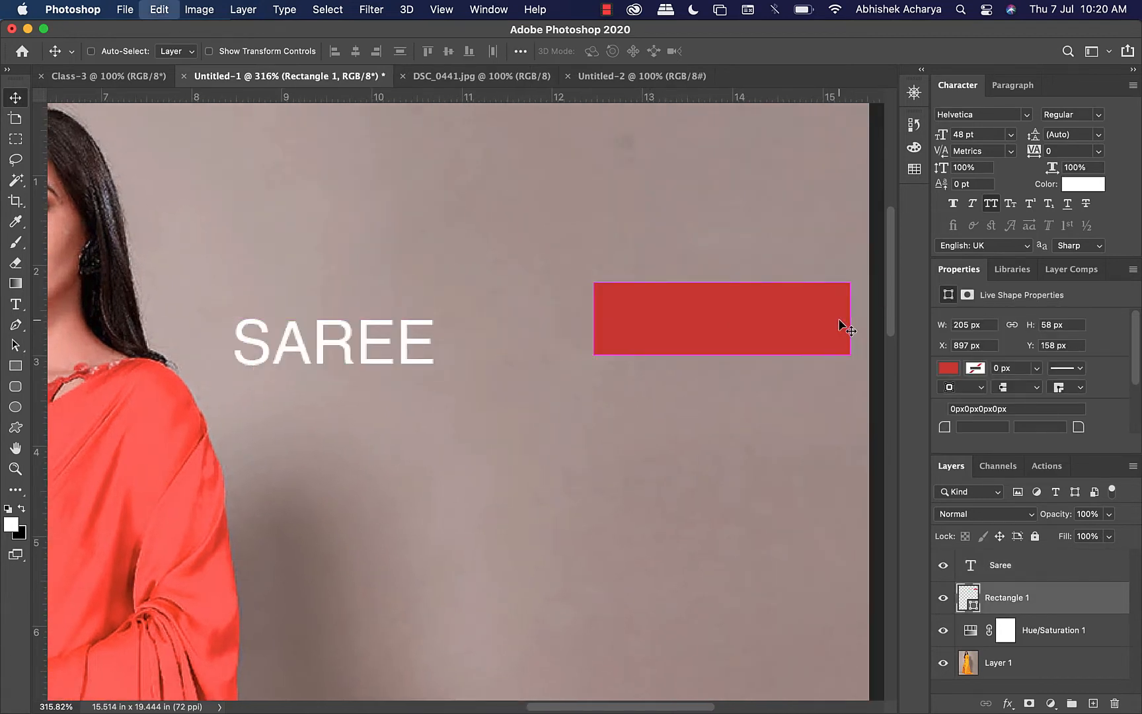
drag(446, 331, 863, 335)
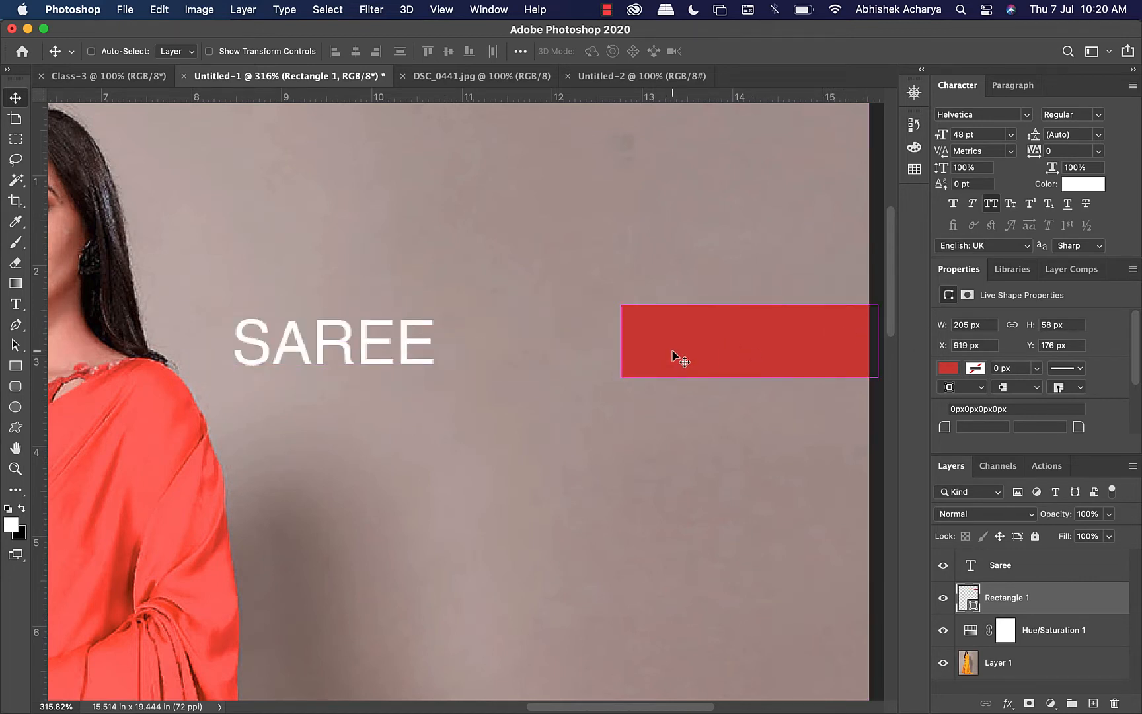
drag(671, 349, 259, 357)
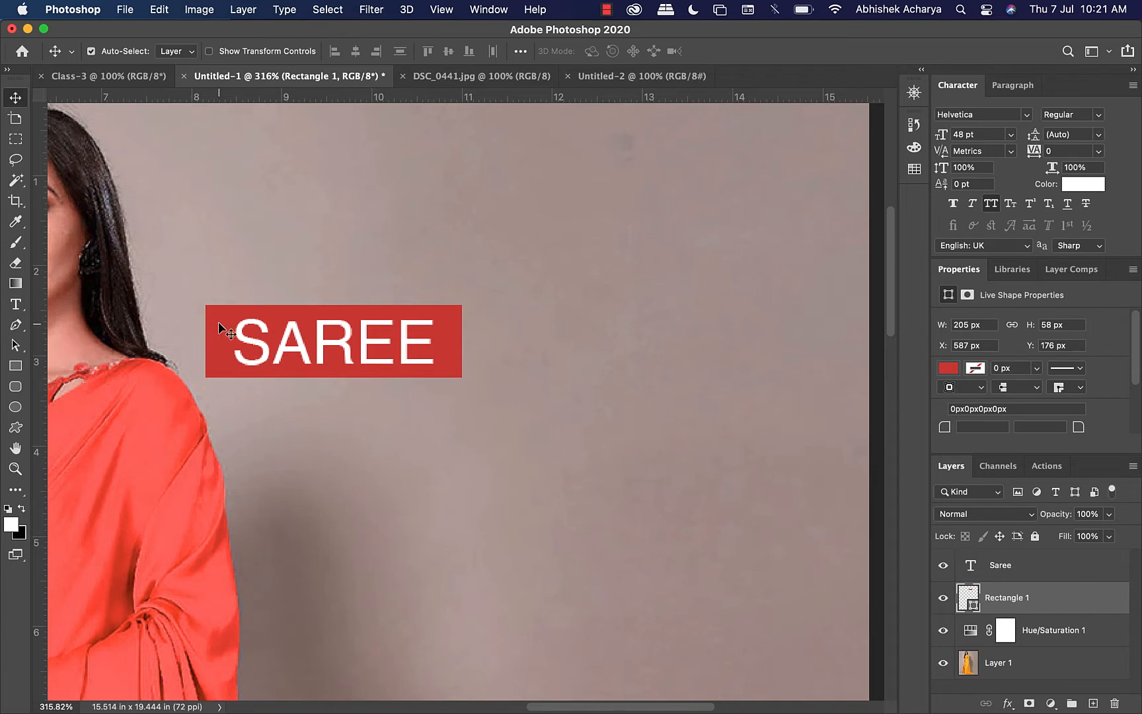
Step: Try moving the red rectangle away from the SAREE text twice, undoing each move
drag(222, 317, 295, 167)
key(super+z)
drag(454, 334, 483, 268)
key(super+z)
Step: Draw a red rectangle about 360 × 201 px overlapping the SAREE label and undo it
click(15, 366)
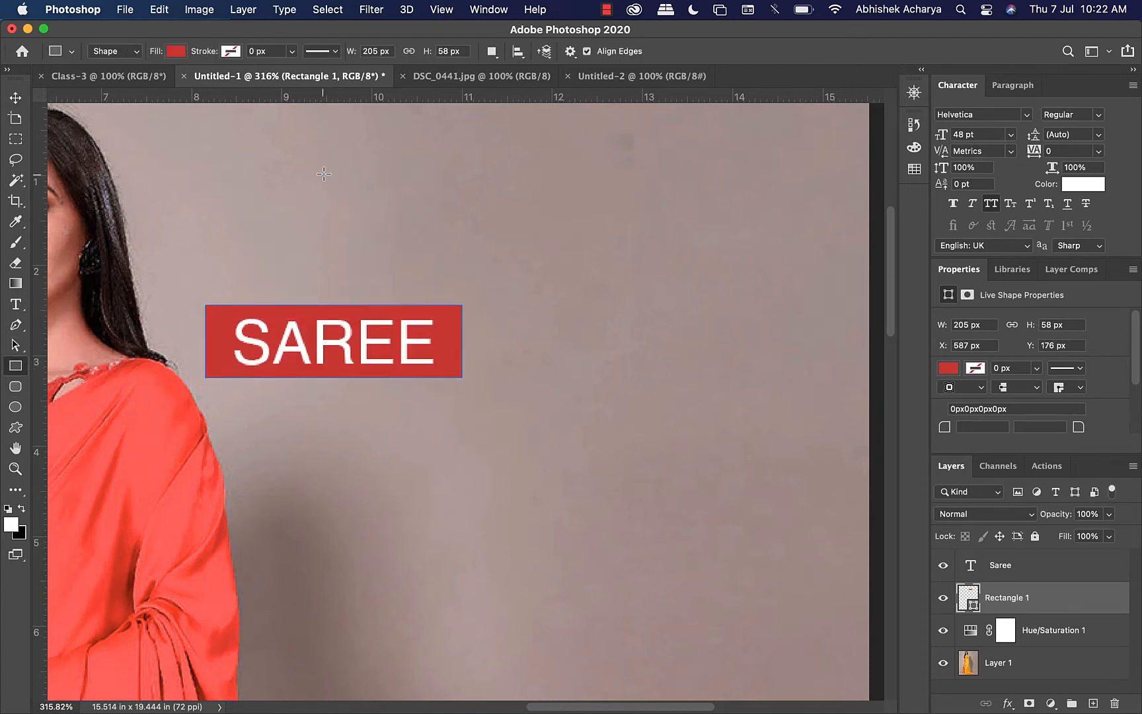
drag(322, 174, 737, 424)
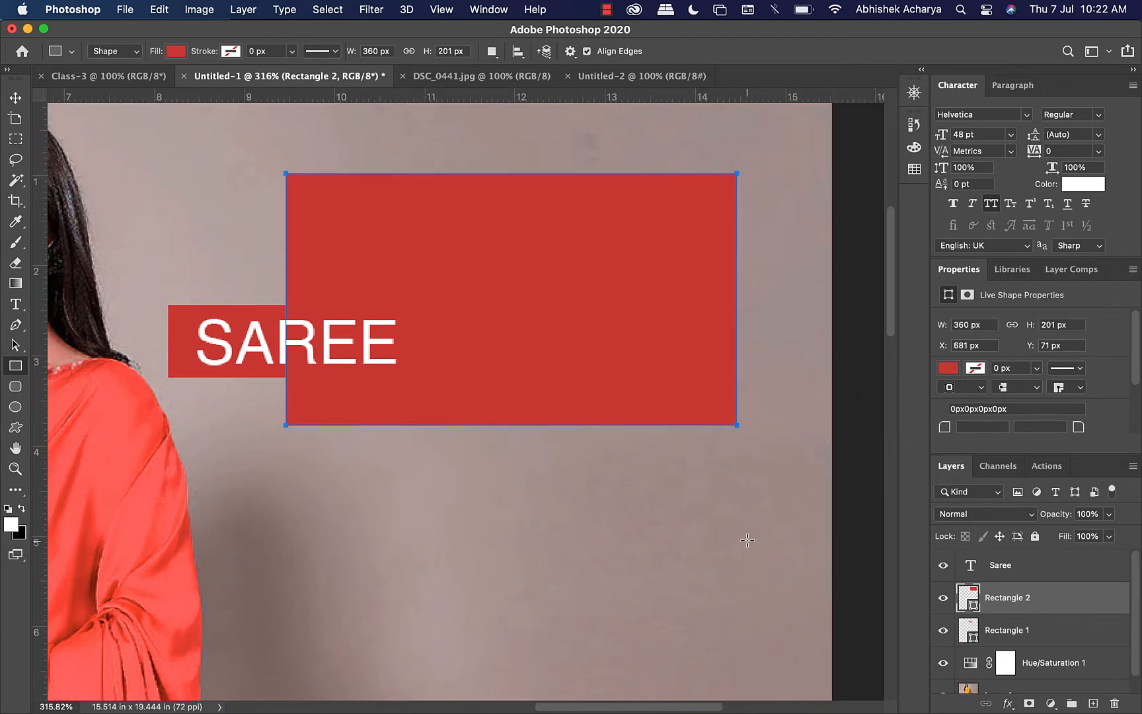
key(super+z)
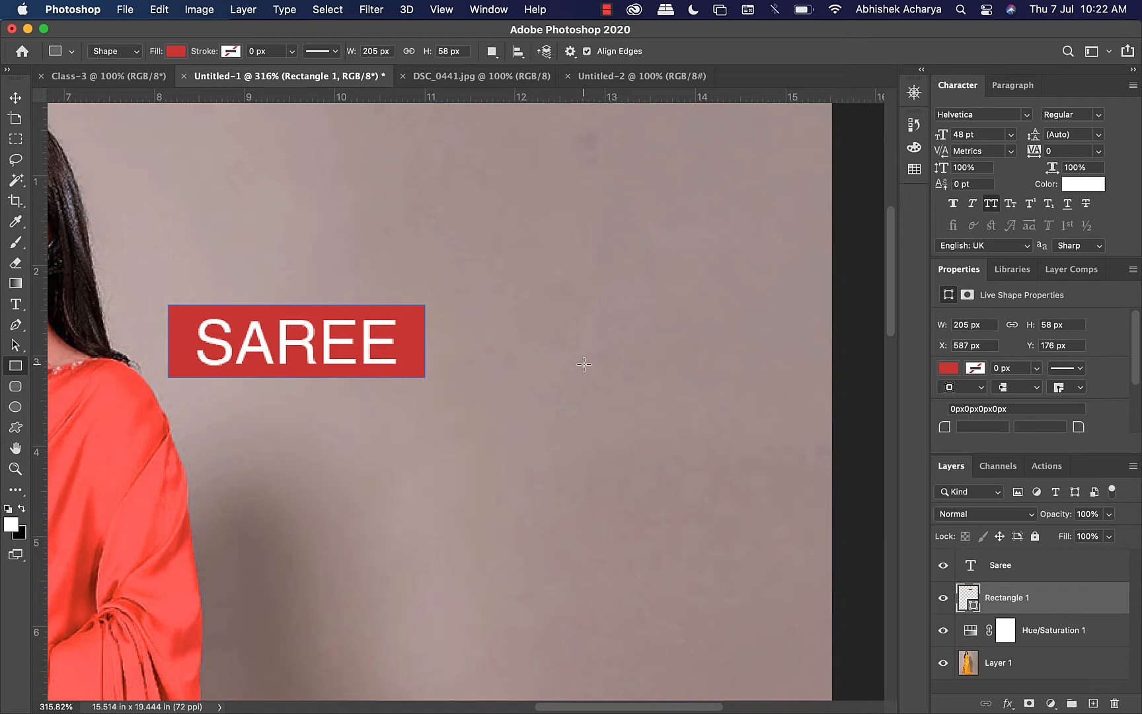
Step: Shift the red rectangle up and away from behind the SAREE text and undo that move
key(v)
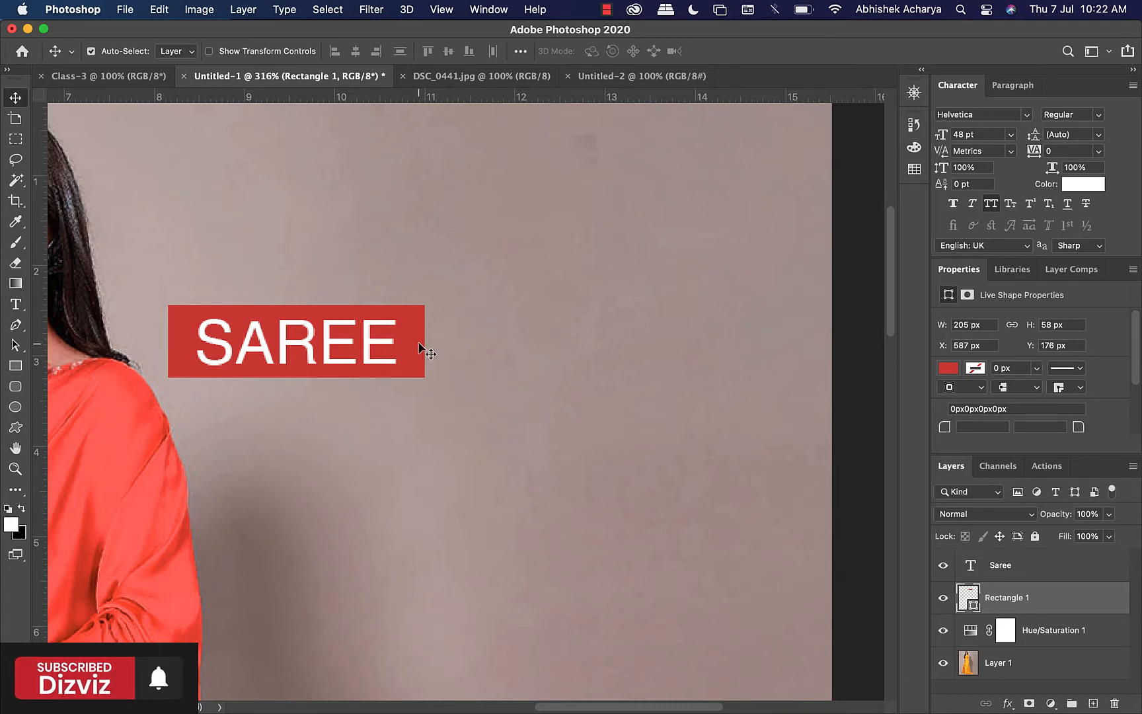
drag(420, 345, 455, 322)
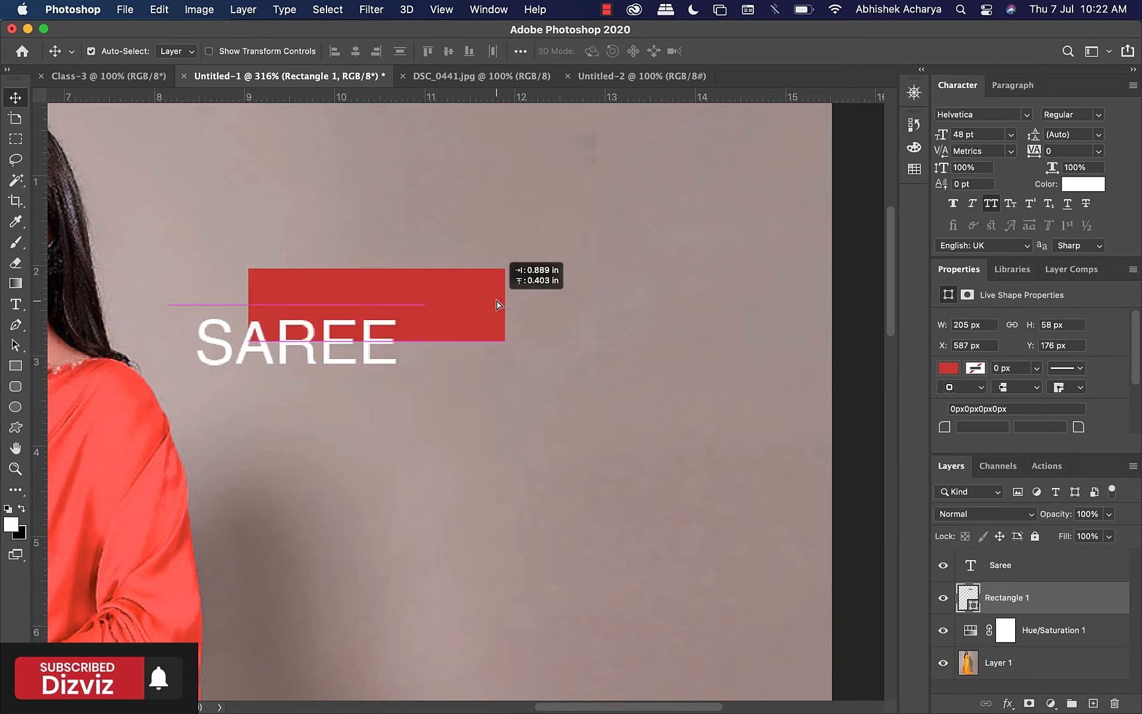
key(super+z)
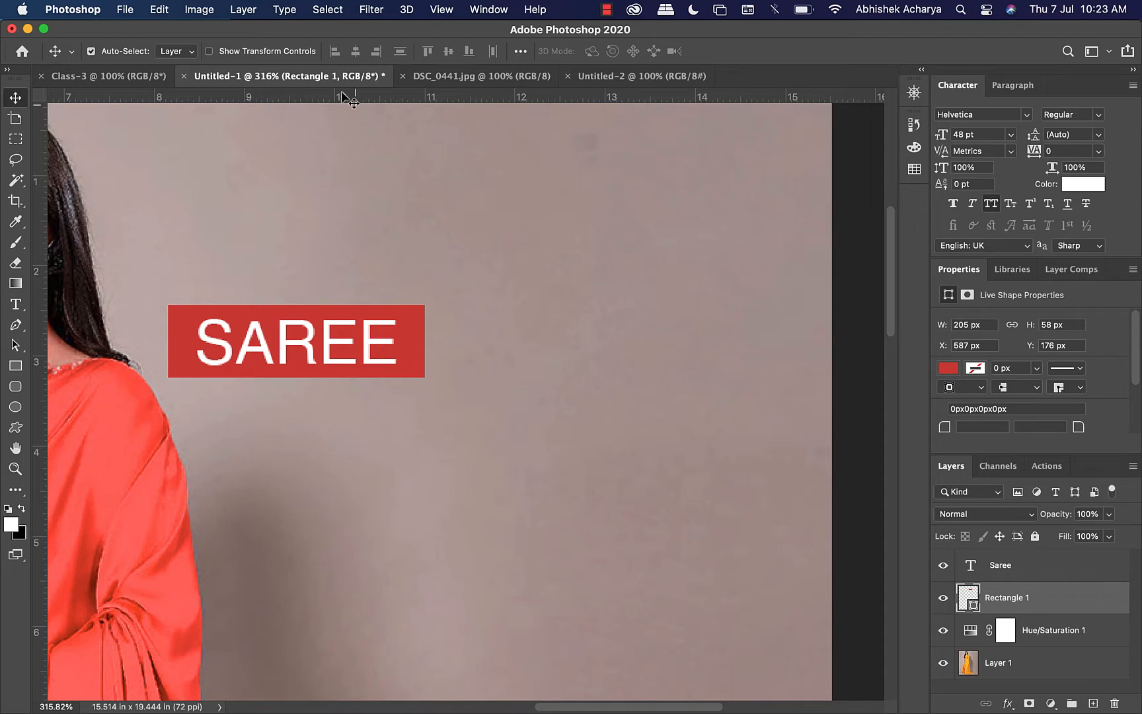
Step: Free Transform the red rectangle, scaling it to 100.20% and moving it to about X 832.35 px, Y 182.76 px
click(196, 15)
mouse_move(162, 11)
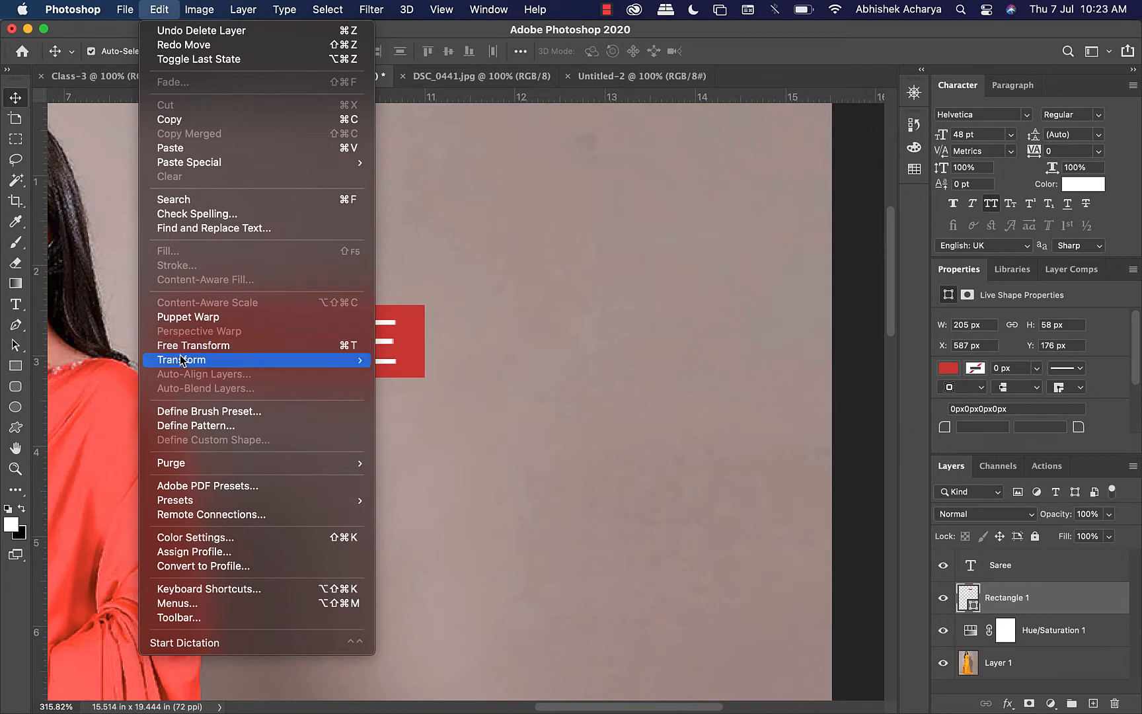
click(348, 345)
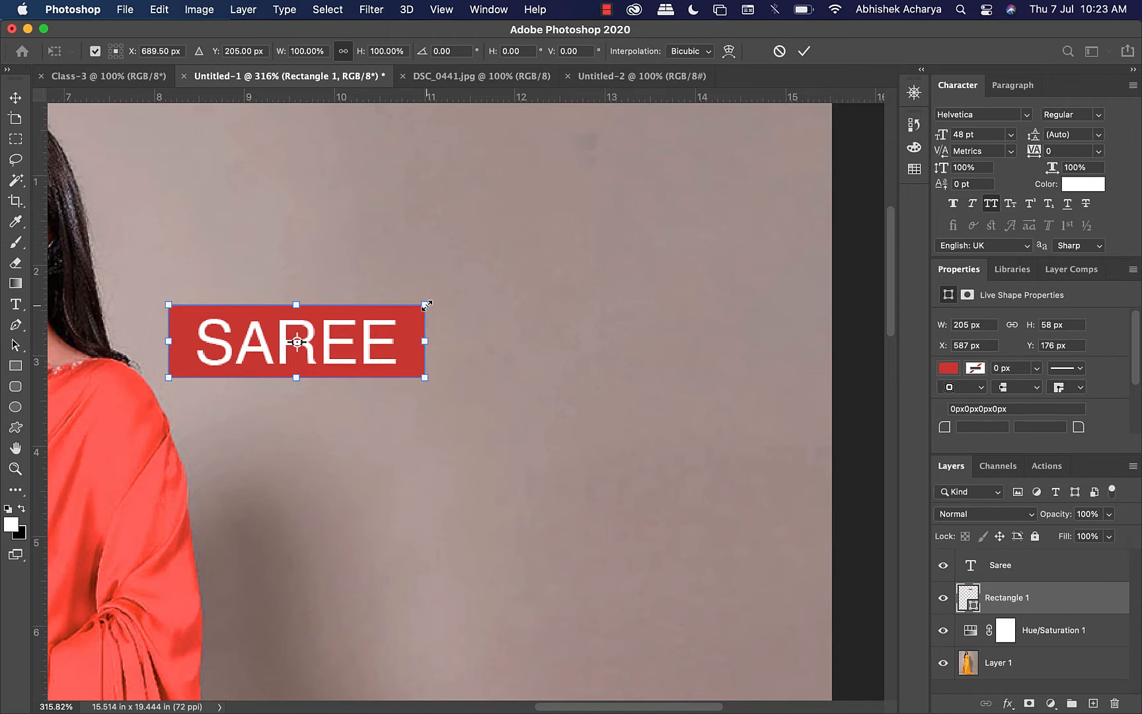
key(super+plus)
key(super+plus)
key(super+plus)
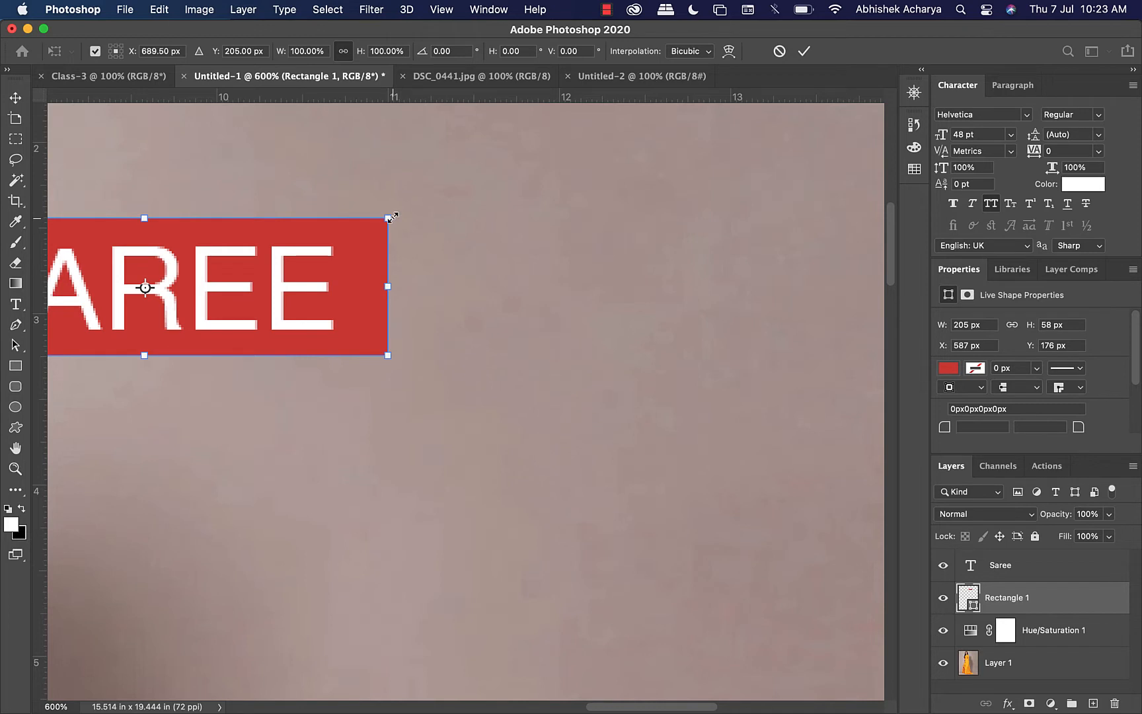
drag(392, 216, 407, 268)
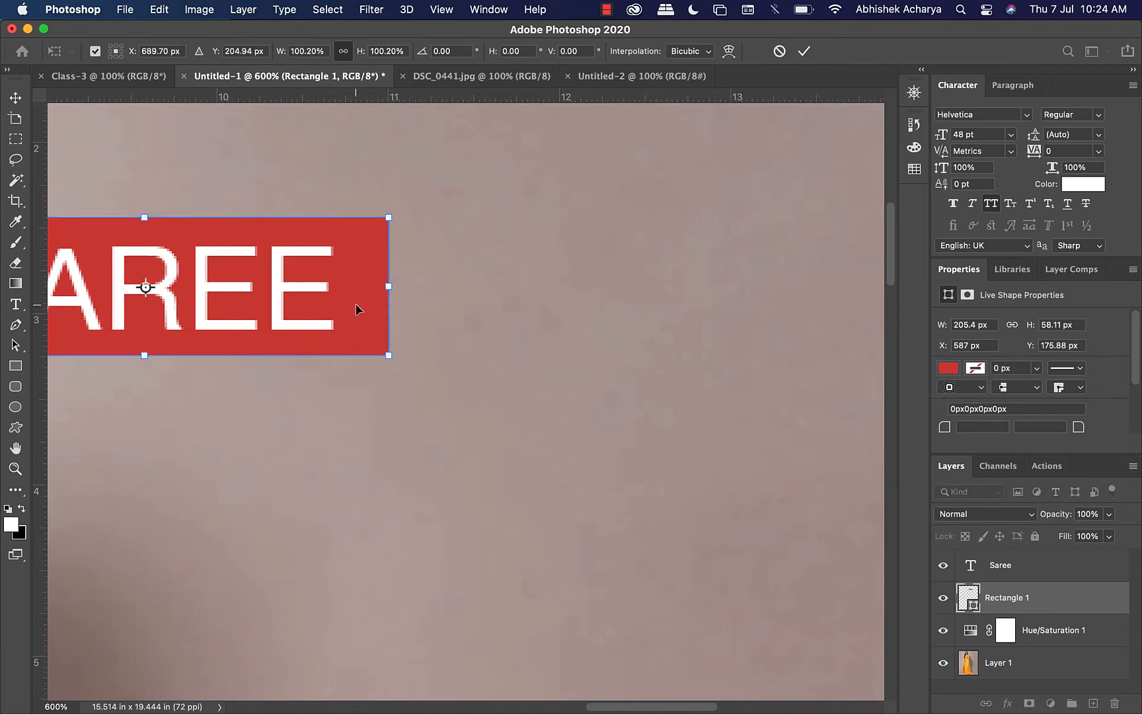
drag(357, 309, 700, 259)
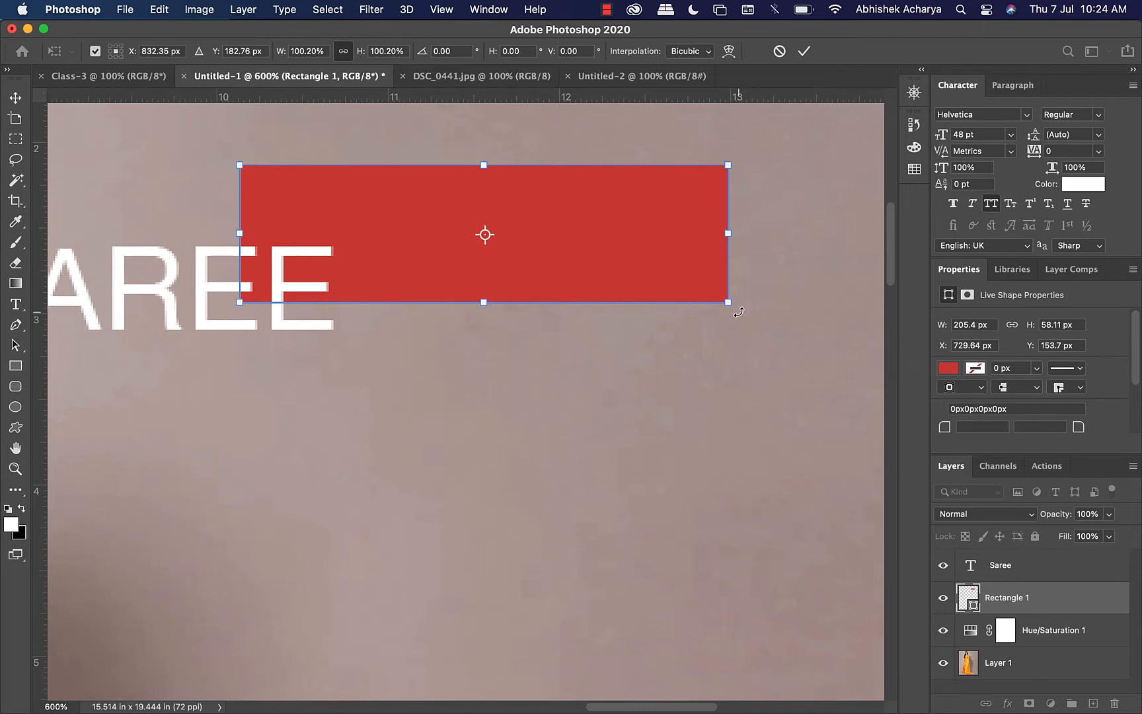
Step: Try rotating the red rectangle about 17.69° and saving, cancel the save, and undo the rotation
drag(738, 310, 668, 365)
key(super+s)
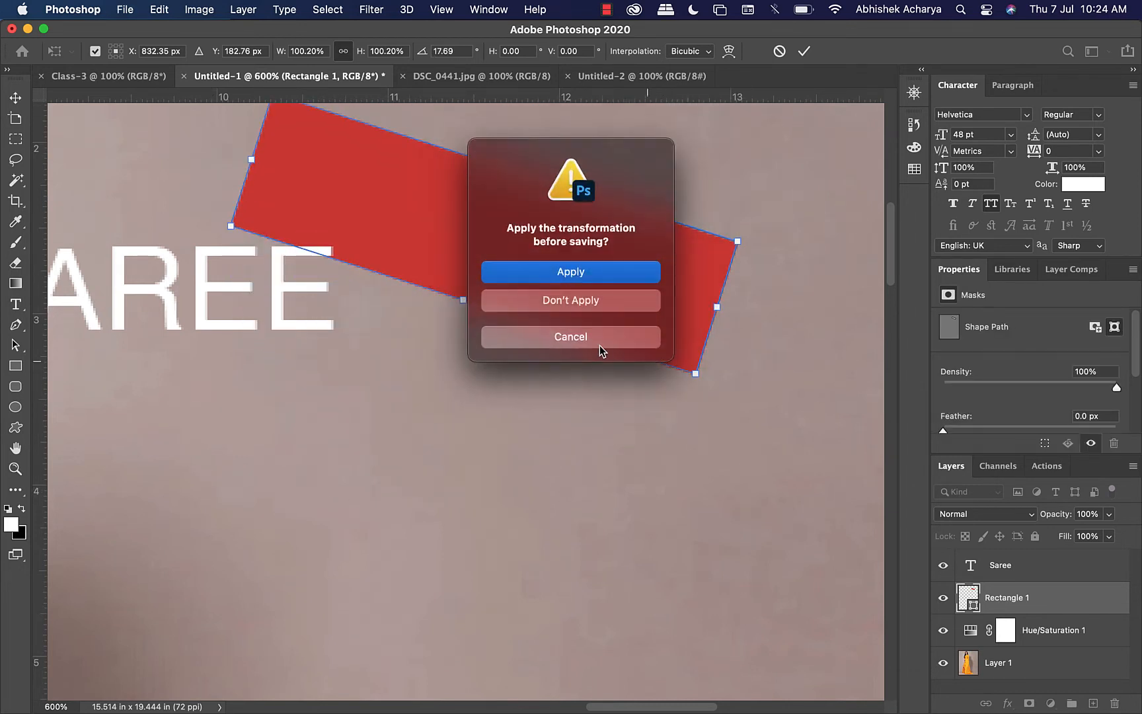
click(597, 343)
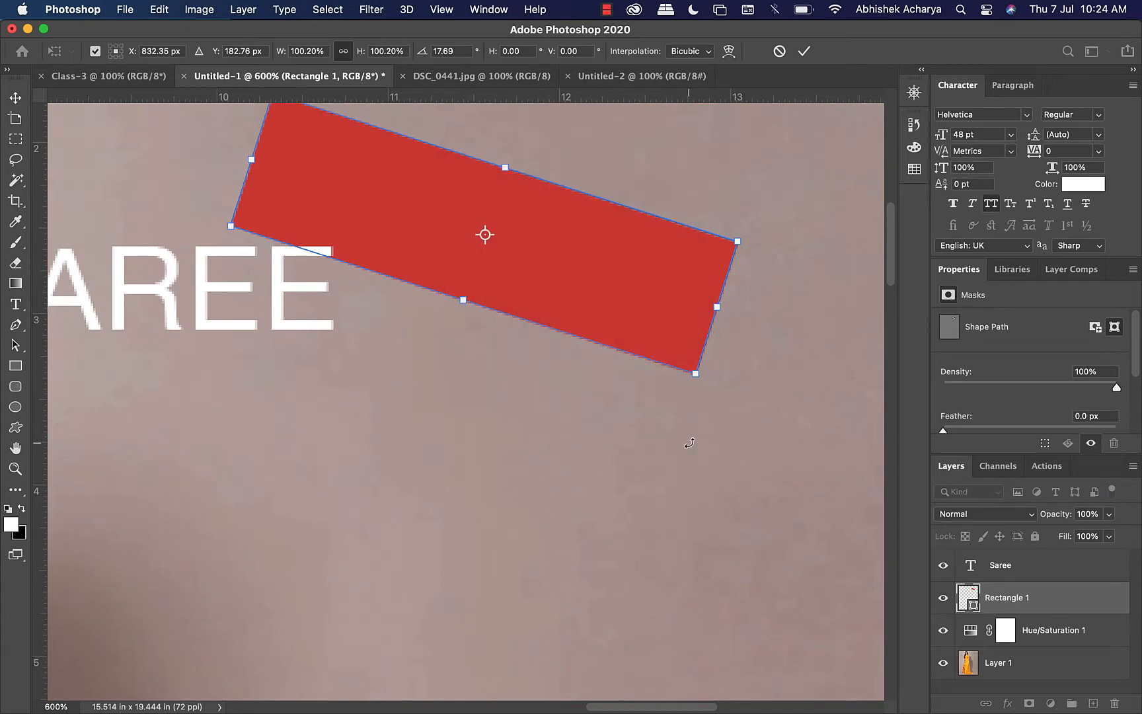
key(super+z)
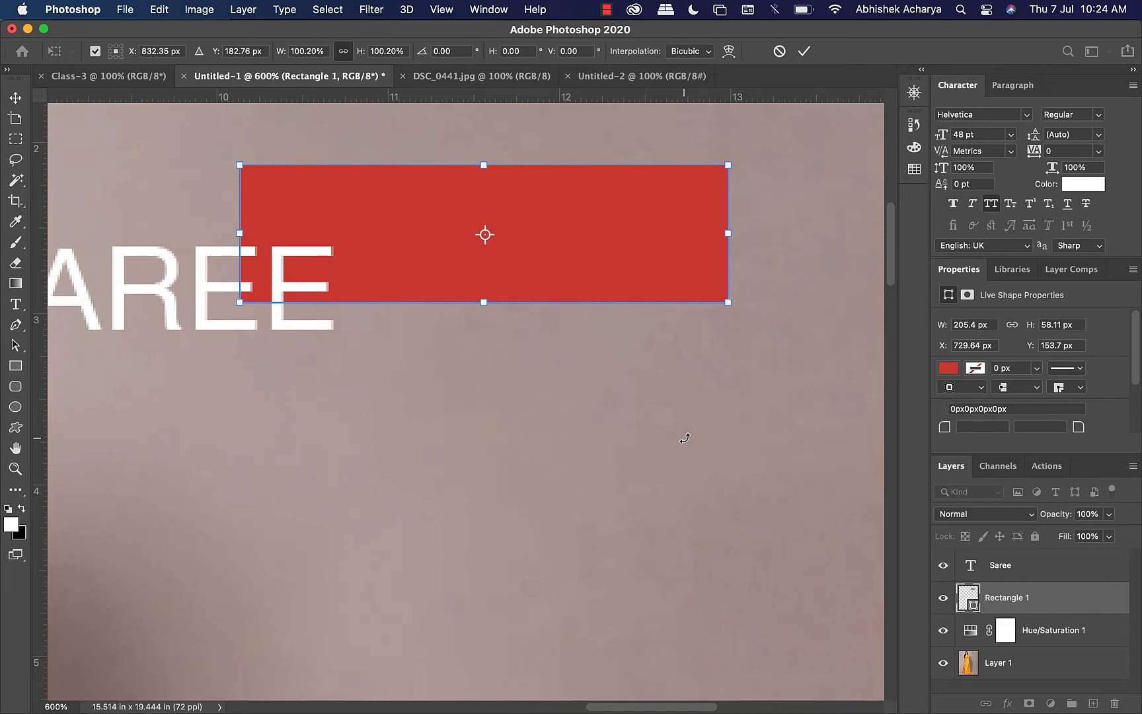
click(126, 9)
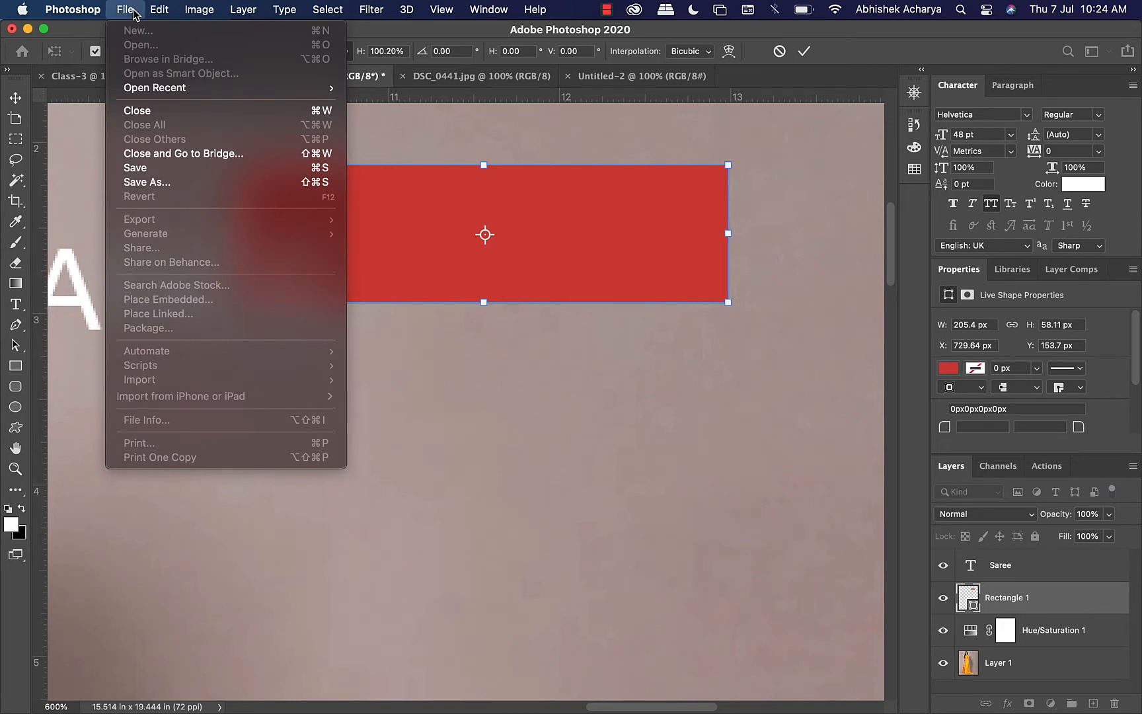
click(618, 20)
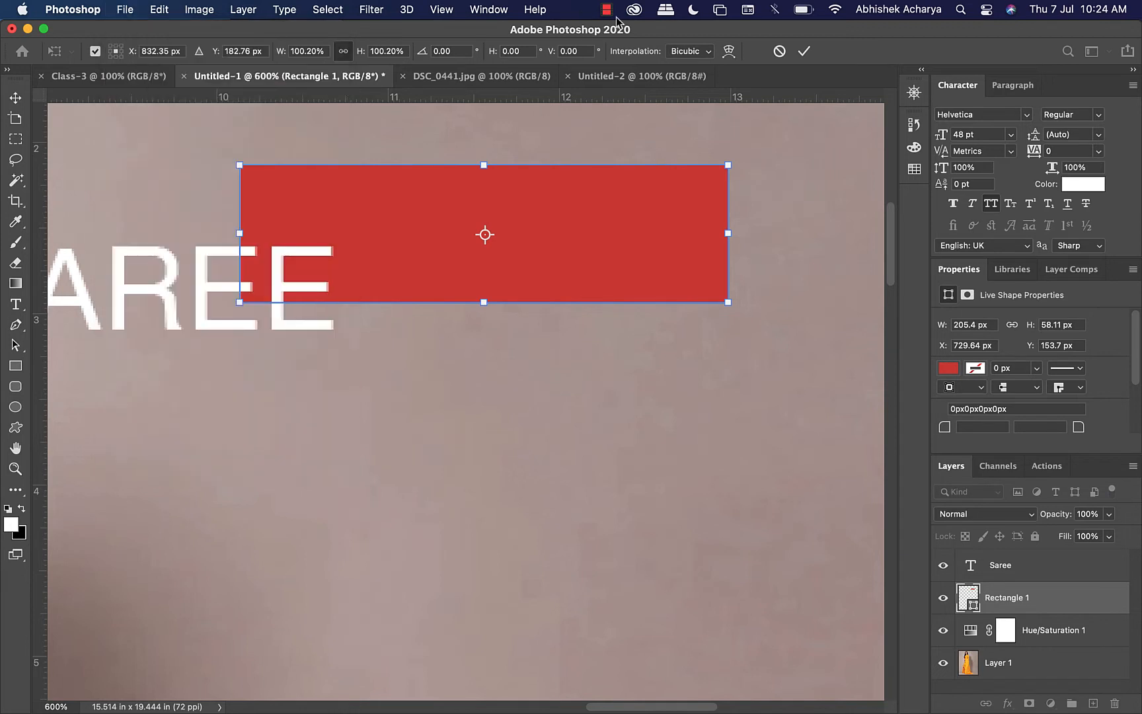
click(606, 9)
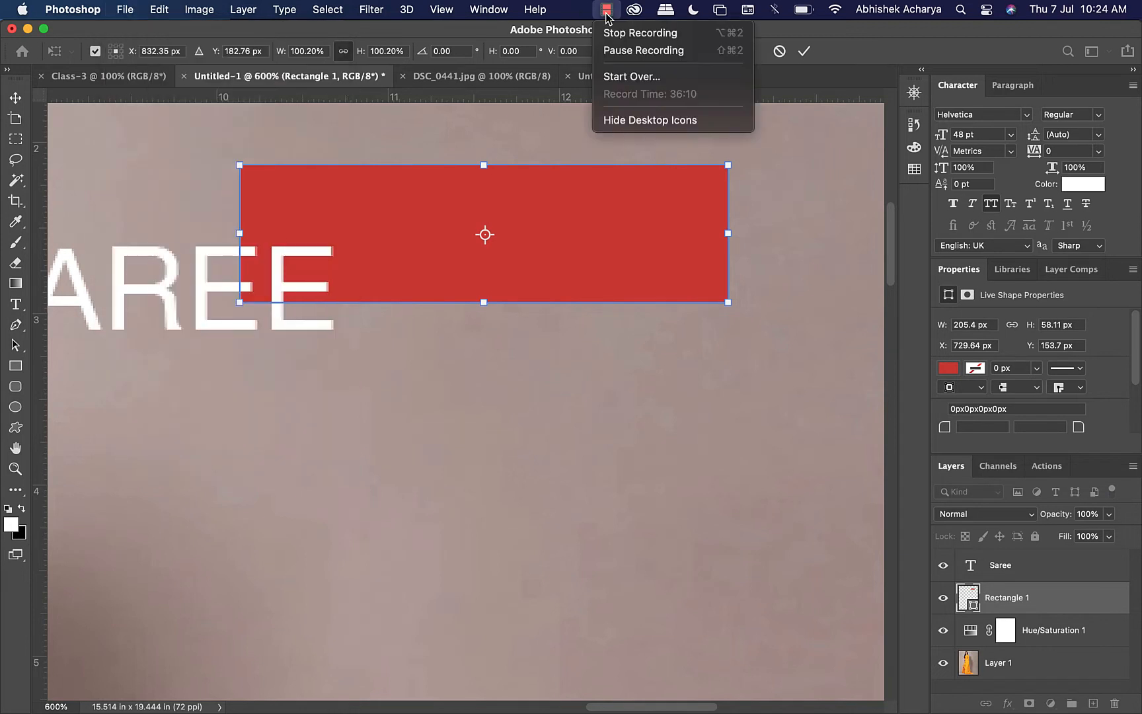
click(651, 51)
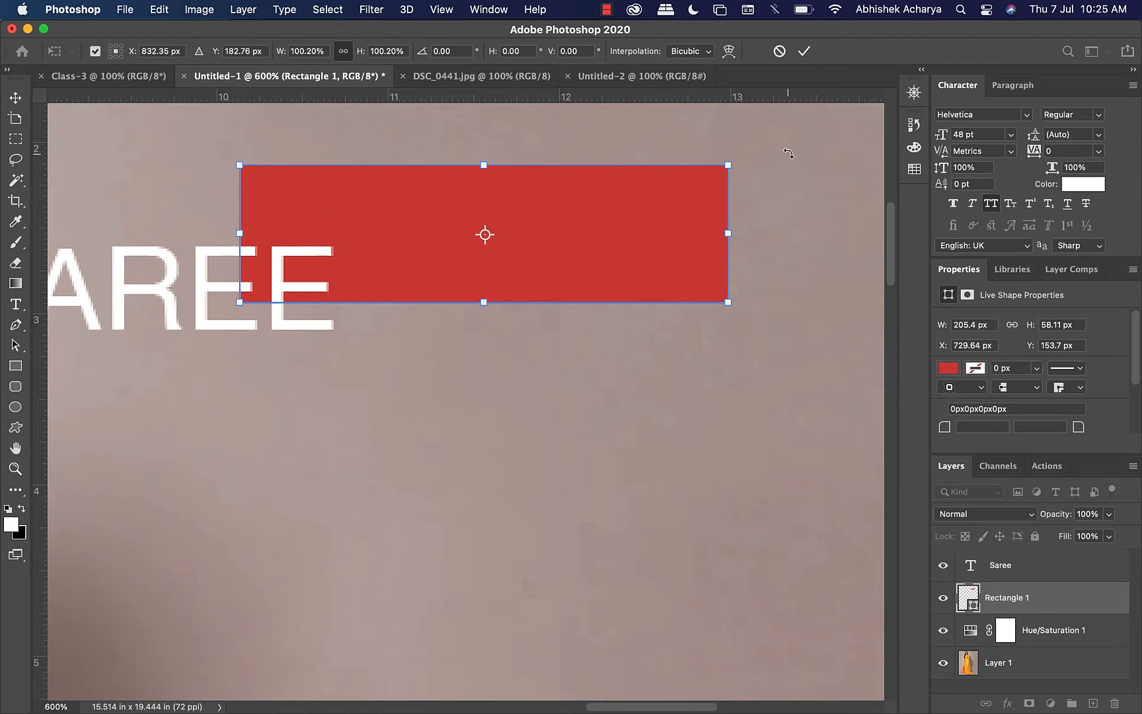
Step: Scale the red rectangle to about 114.86% and move it to about X 841.53 px, Y 194.58 px
drag(729, 165, 802, 136)
drag(677, 190, 630, 270)
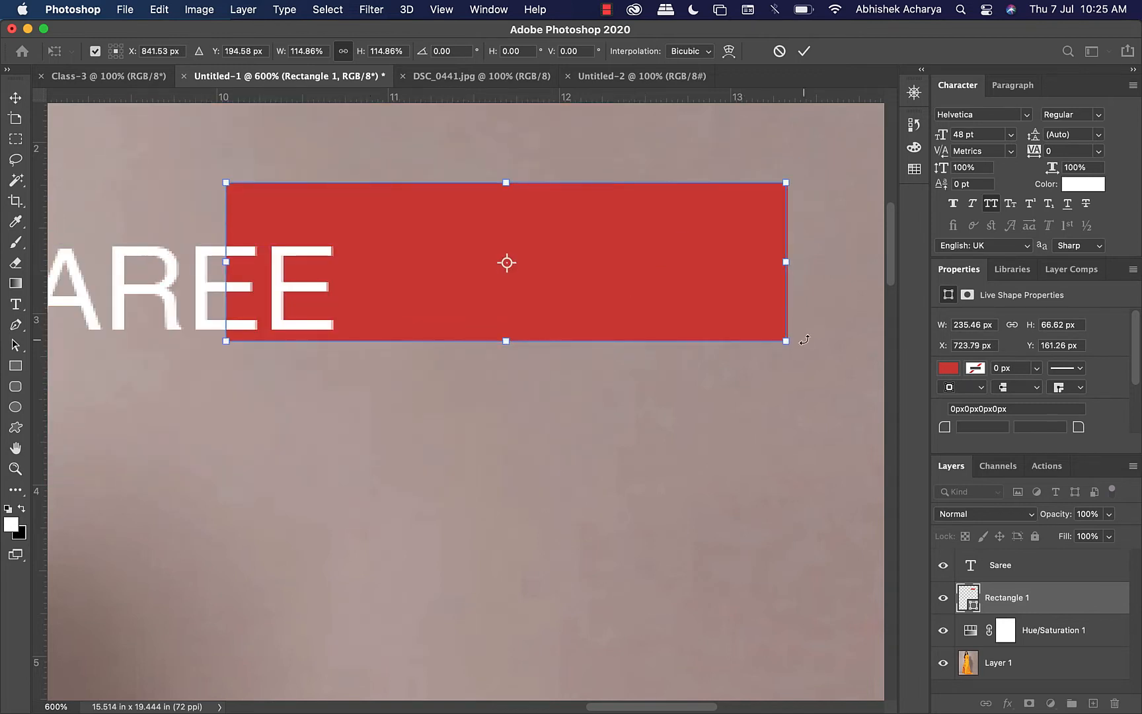
Step: Try rotating the red rectangle about 106.40° and undo that rotation within the active transform
drag(742, 348, 385, 466)
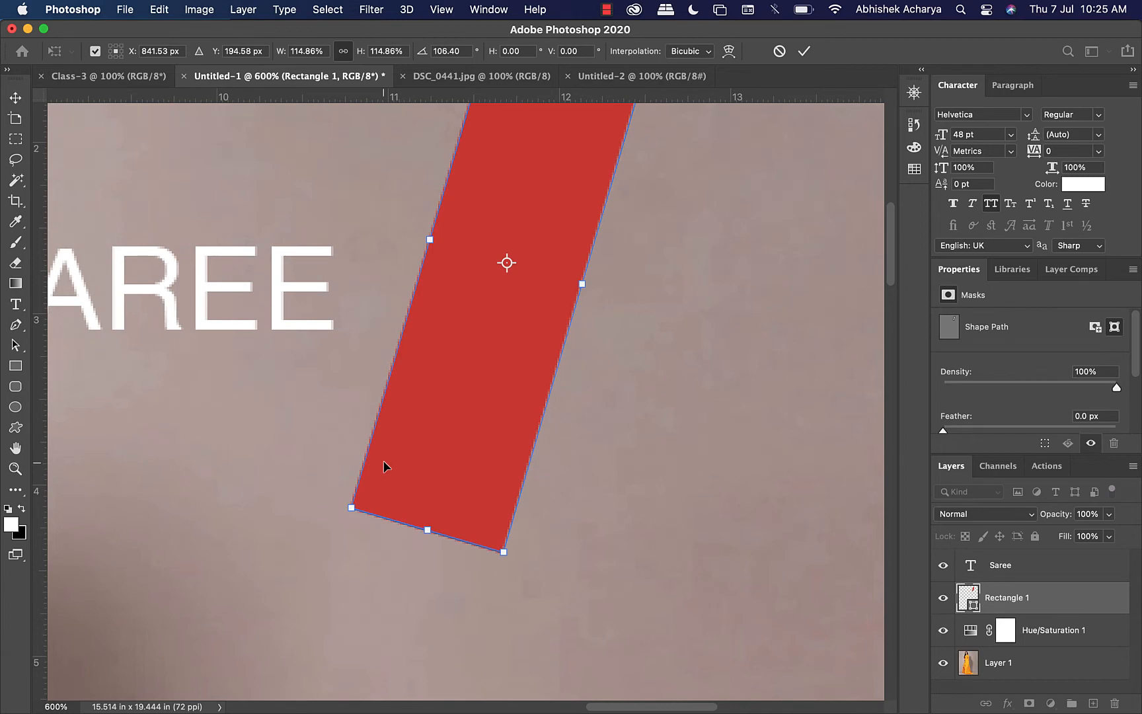
key(super+z)
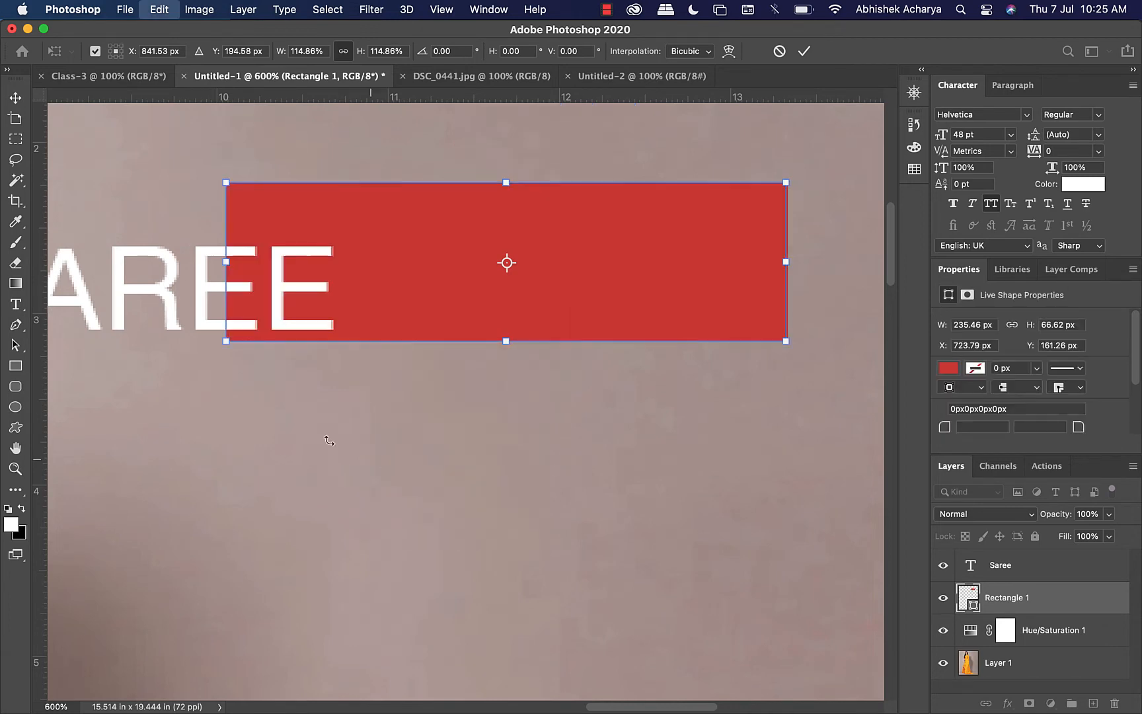
click(125, 11)
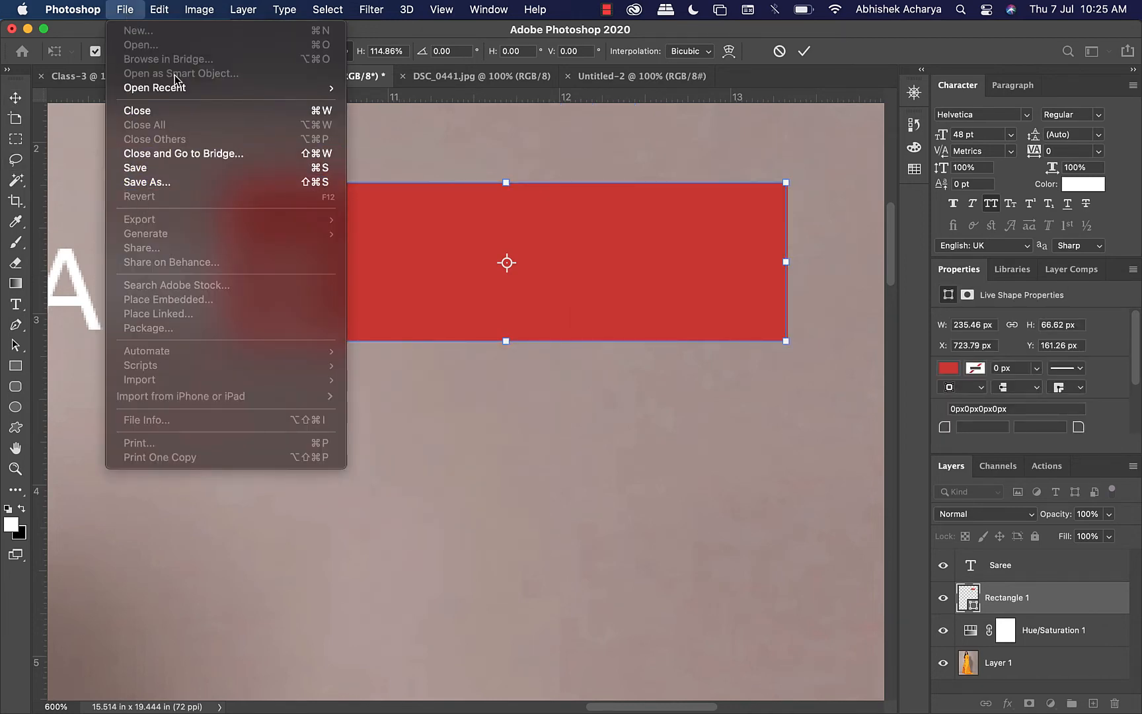
click(766, 292)
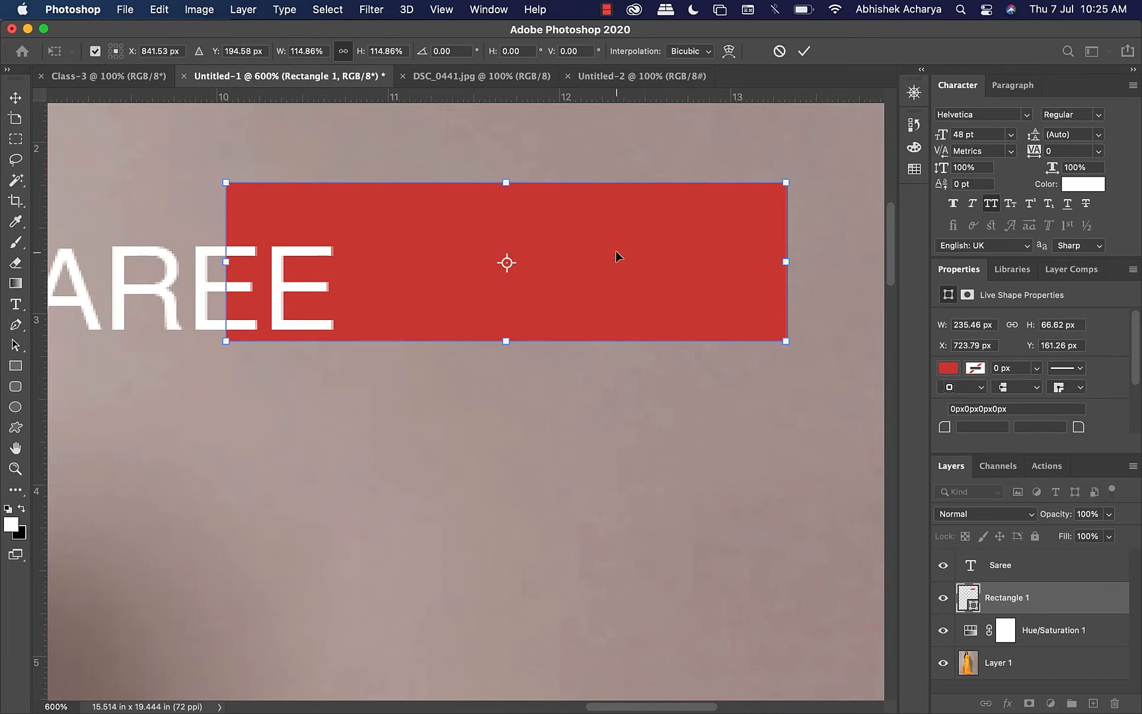
Step: Apply the free transform to the red rectangle
key(Return)
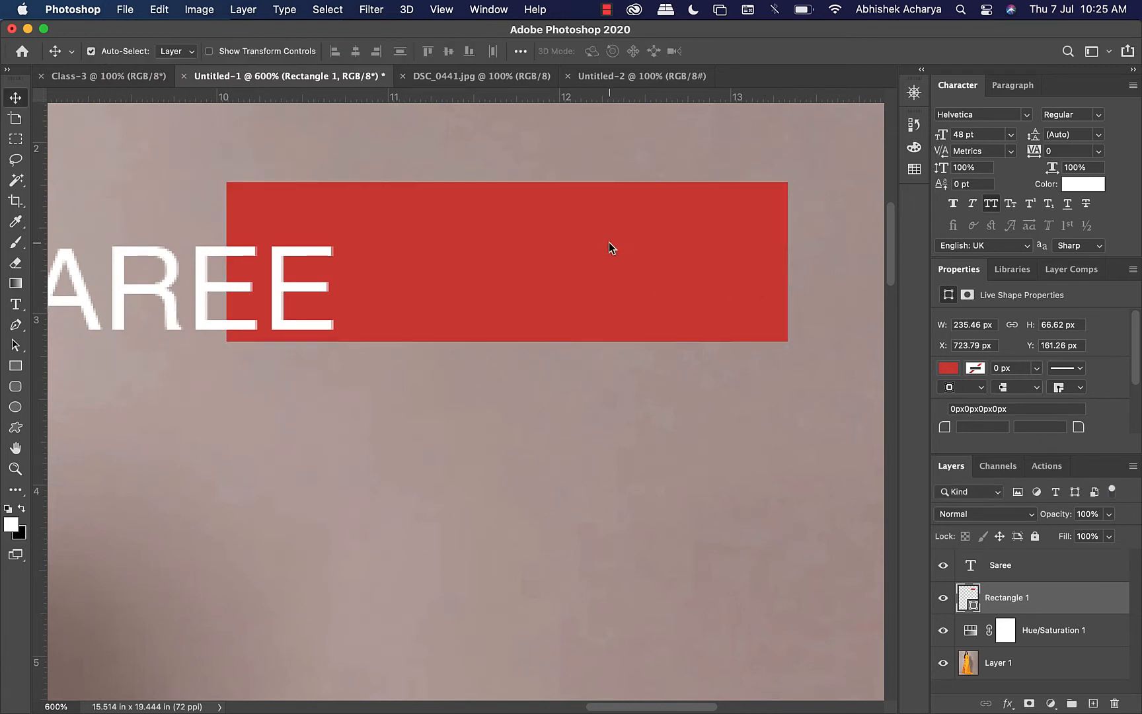
click(126, 10)
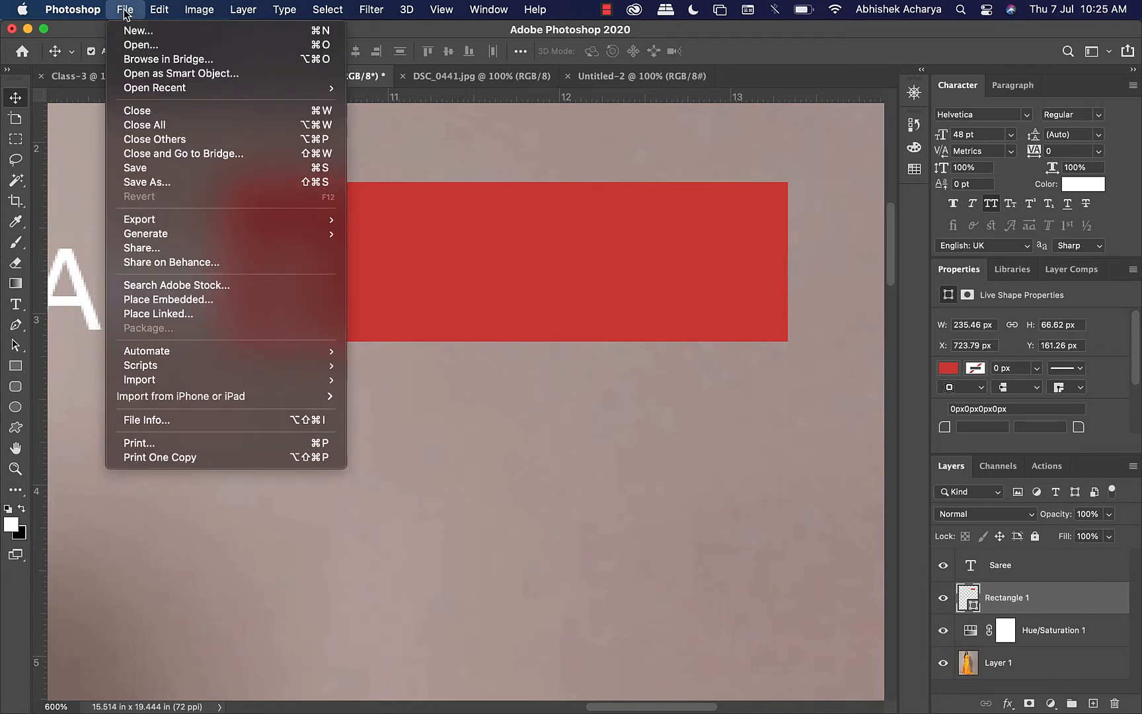
mouse_move(164, 10)
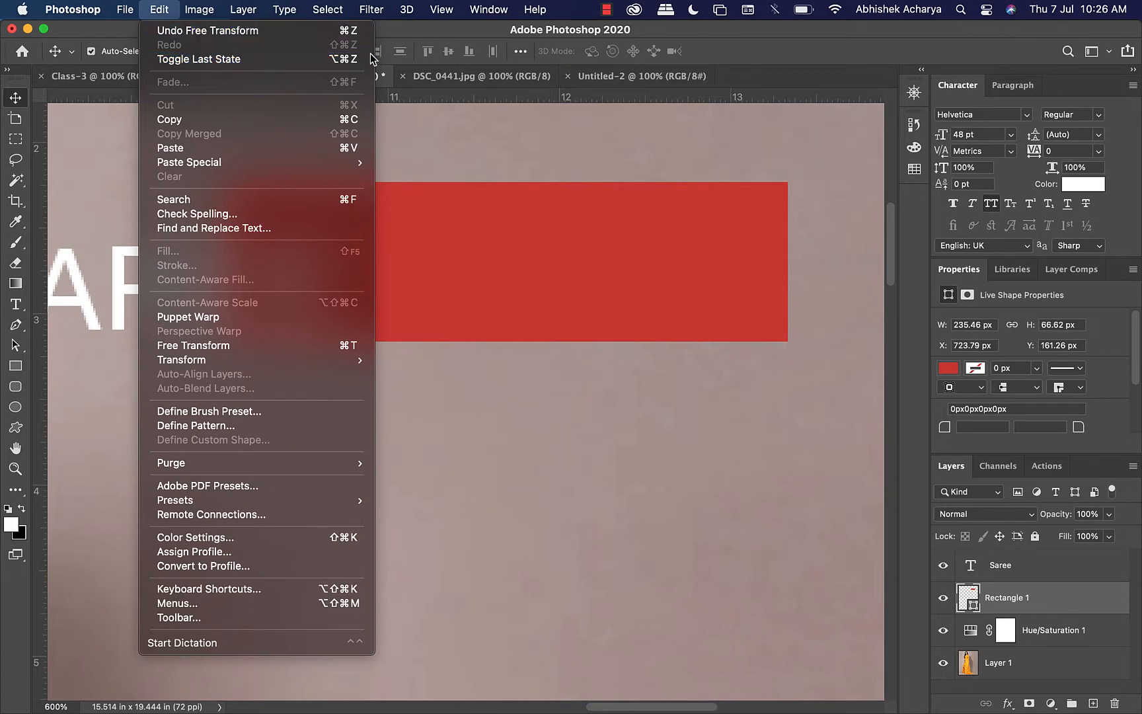
click(440, 236)
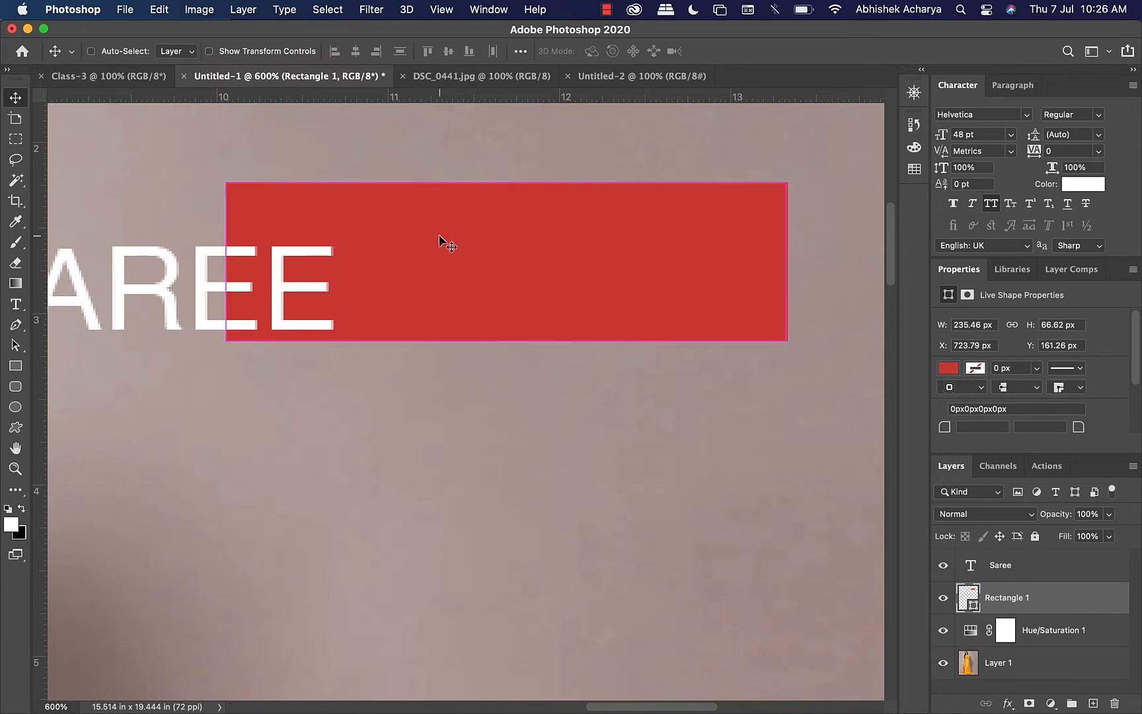
Step: Try moving the SAREE text over the red rectangle and shifting the rectangle, undoing these moves
key(super+minus)
key(super+minus)
key(super+minus)
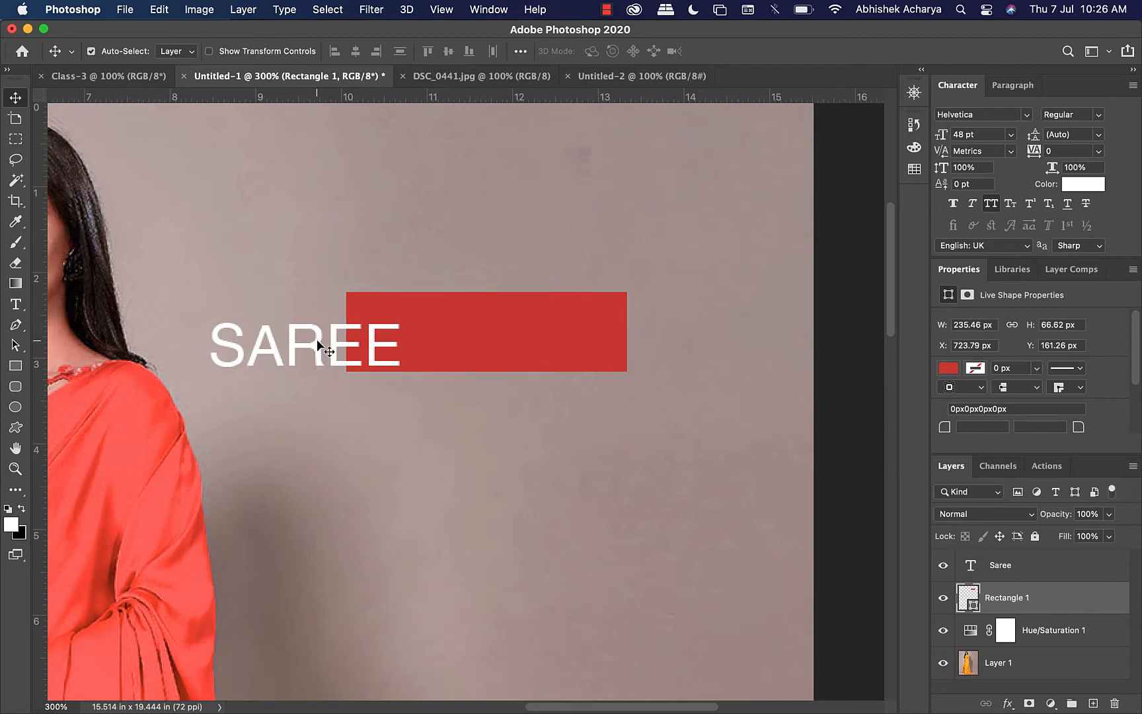
drag(316, 339, 527, 304)
key(super+z)
key(super+z)
key(super+z)
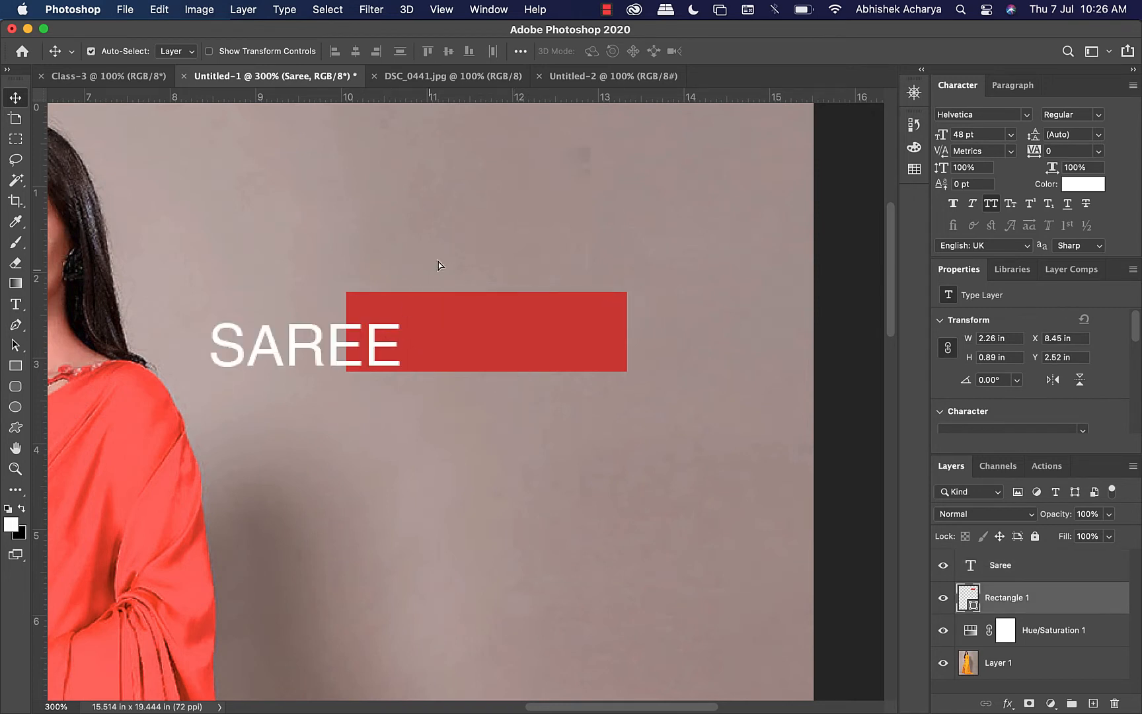
drag(400, 312, 476, 306)
key(super+z)
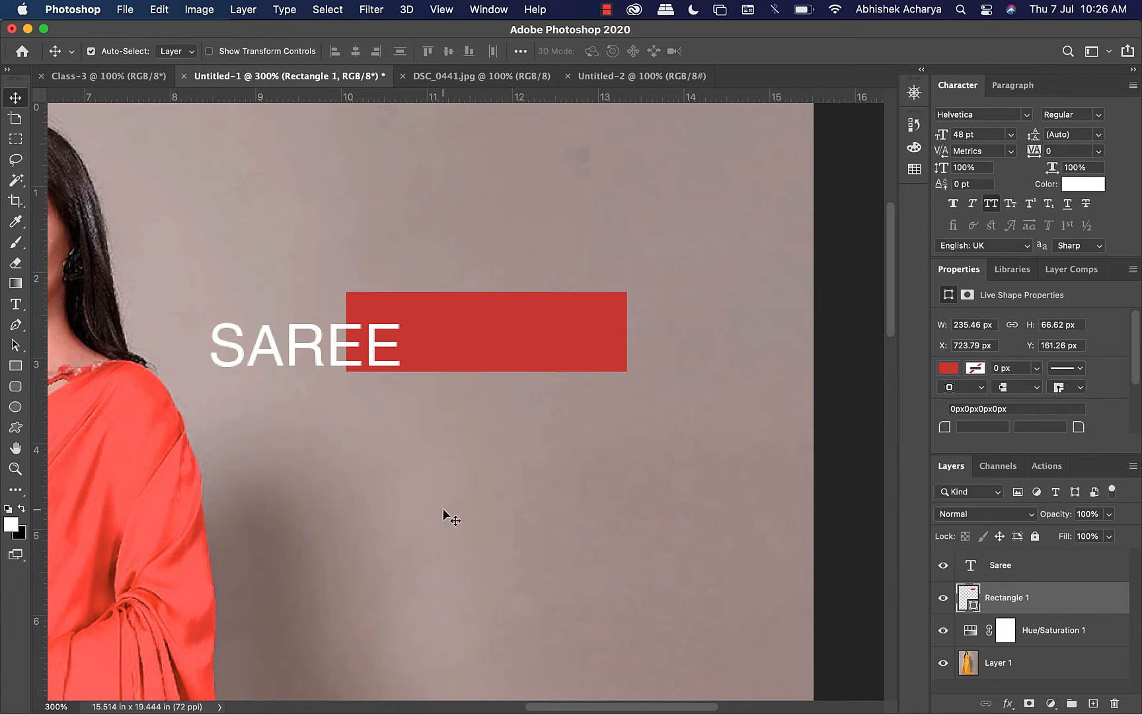
Step: Move the SAREE text onto the red rectangle, to about X 10.66 in, Y 2.38 in
drag(311, 360, 505, 347)
Step: Add a purple Solid Color fill layer directly above Layer 1
click(1025, 662)
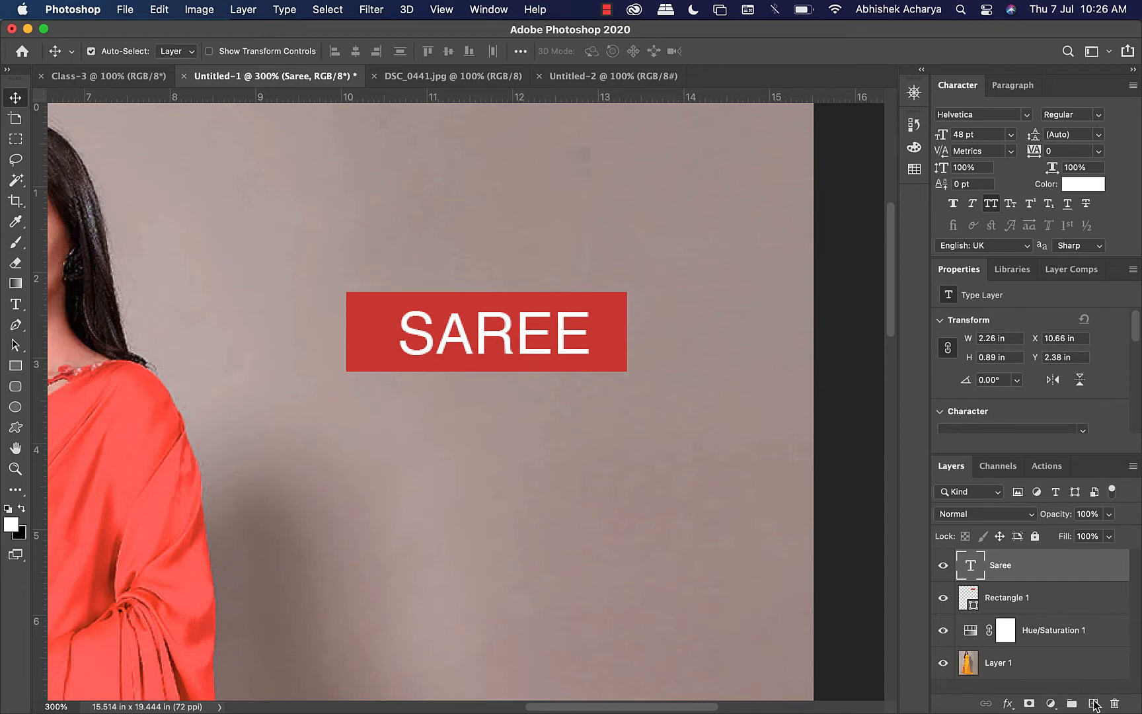
click(1052, 704)
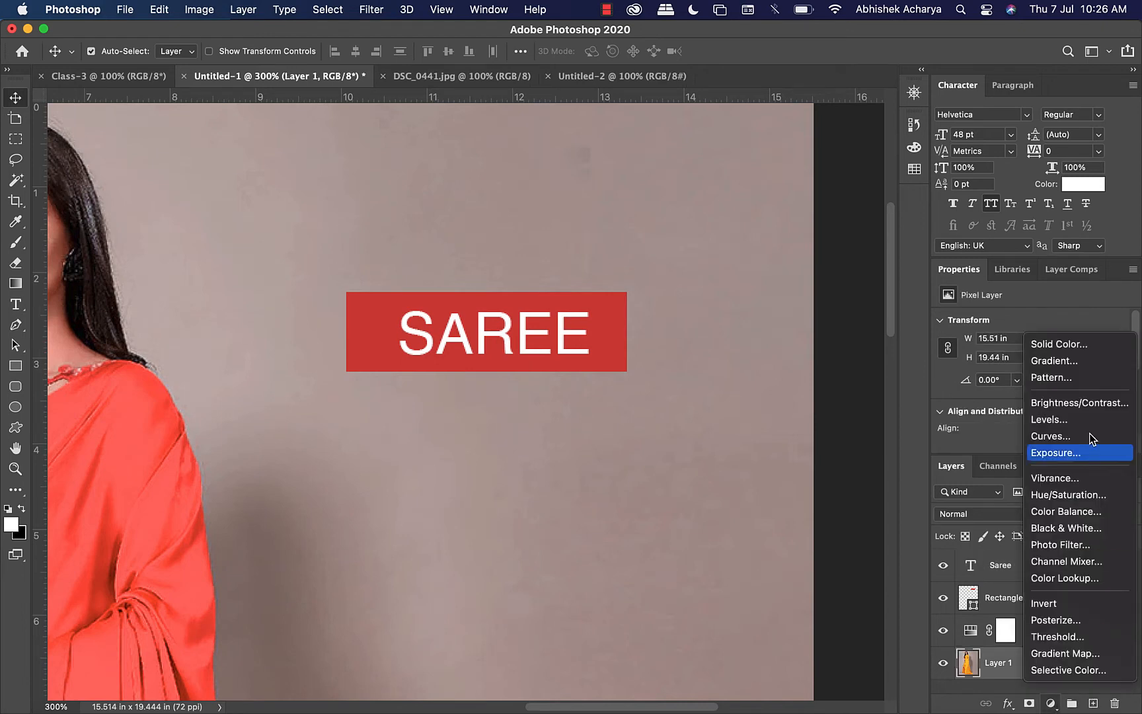
click(1072, 347)
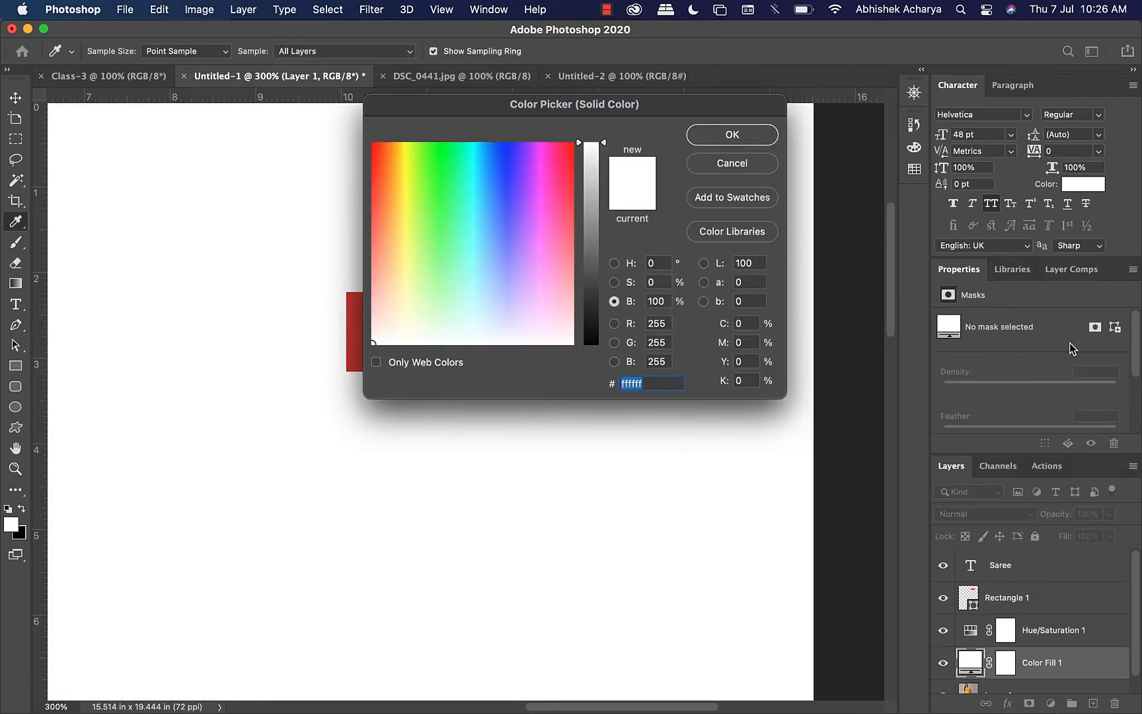
drag(460, 263, 581, 197)
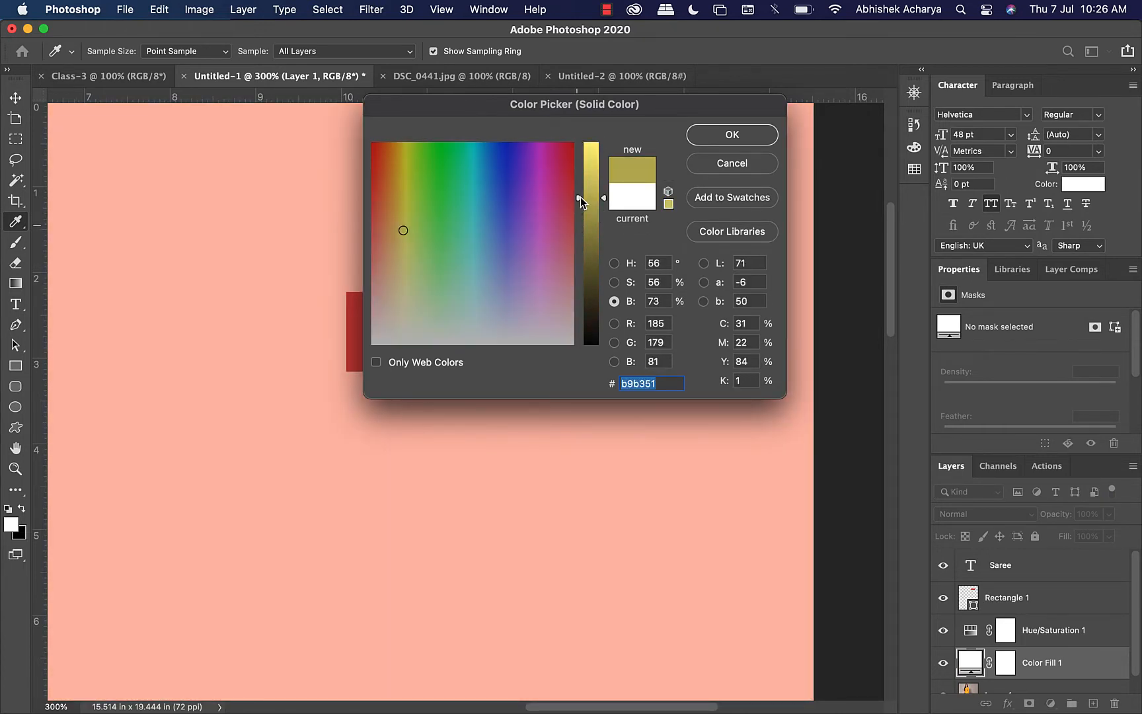
mouse_move(406, 230)
mouse_down()
mouse_move(374, 216)
mouse_move(530, 226)
mouse_move(523, 258)
mouse_up()
click(739, 141)
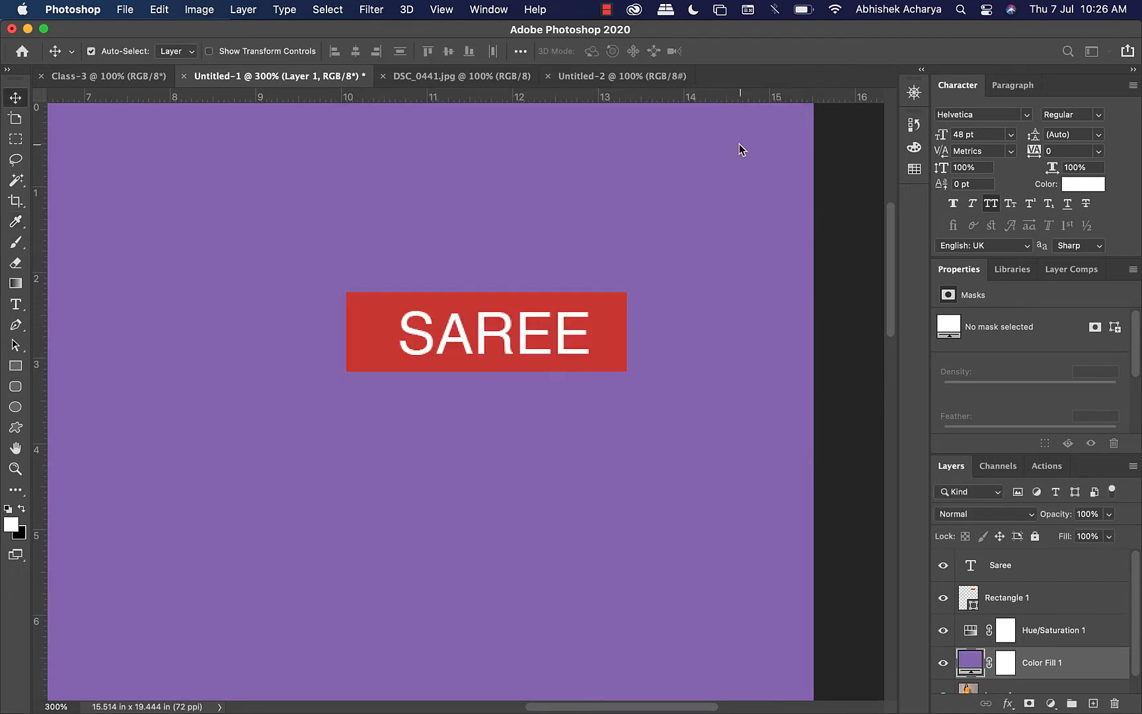
Step: Set the blend mode of the purple Color Fill 1 layer to Lighten
click(965, 508)
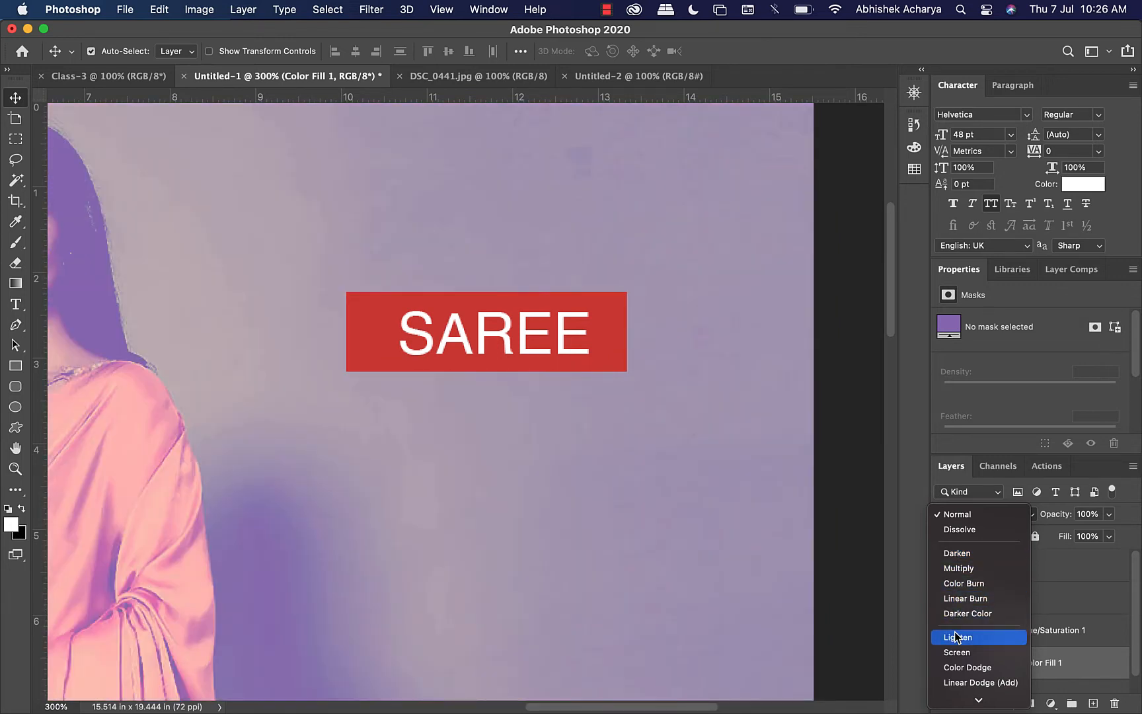
click(956, 636)
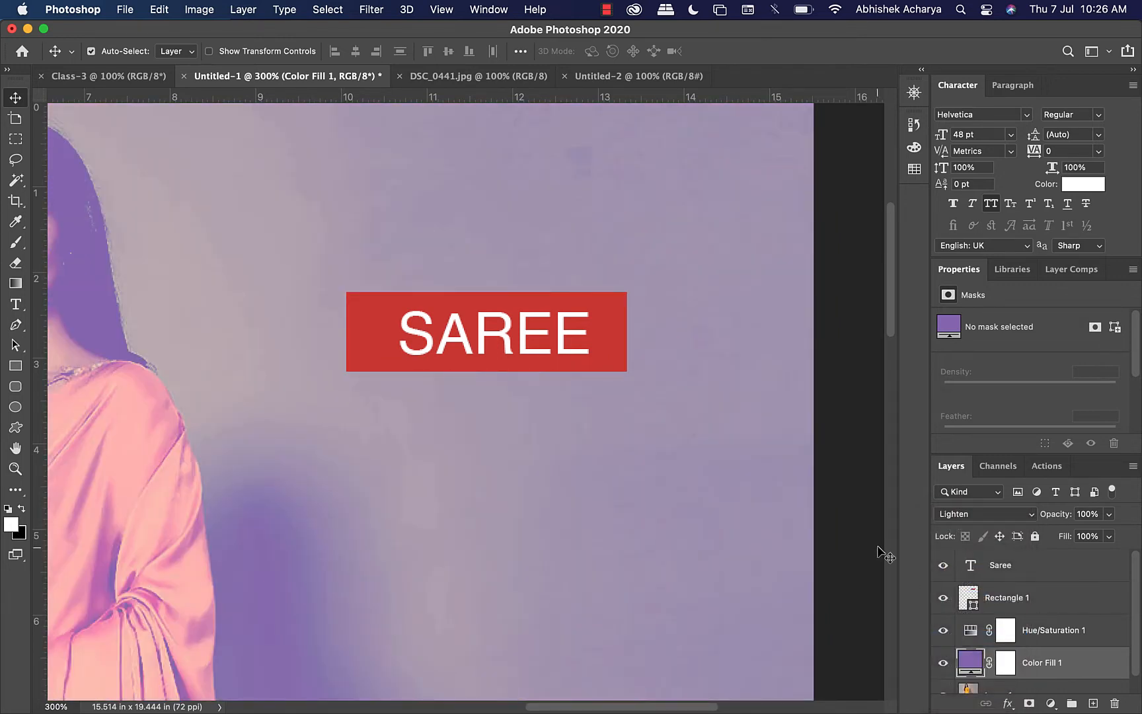
key(super+1)
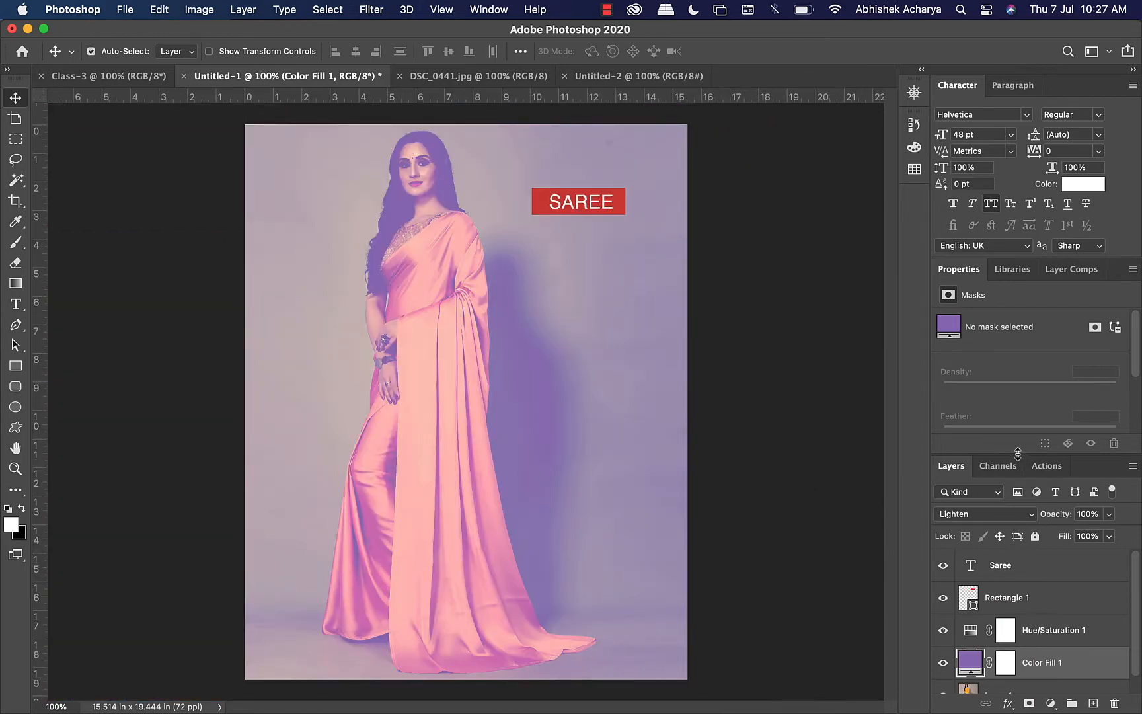
Step: Close the panel group holding Properties, Libraries and Layer Comps
click(1133, 269)
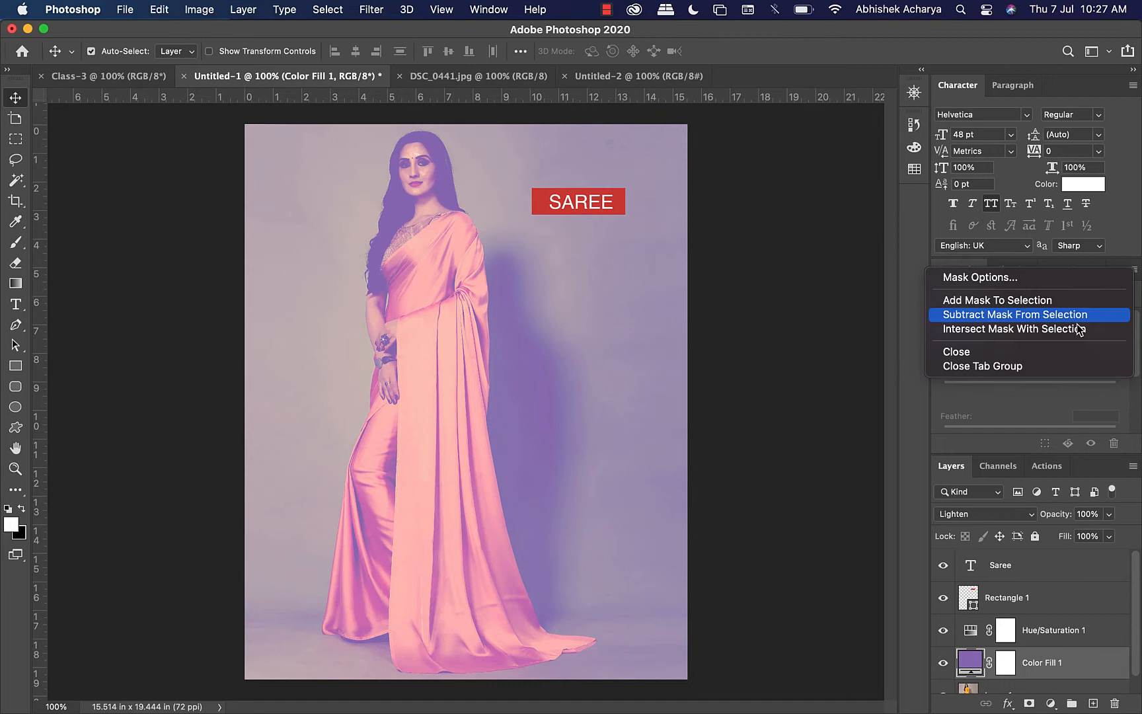
click(1008, 368)
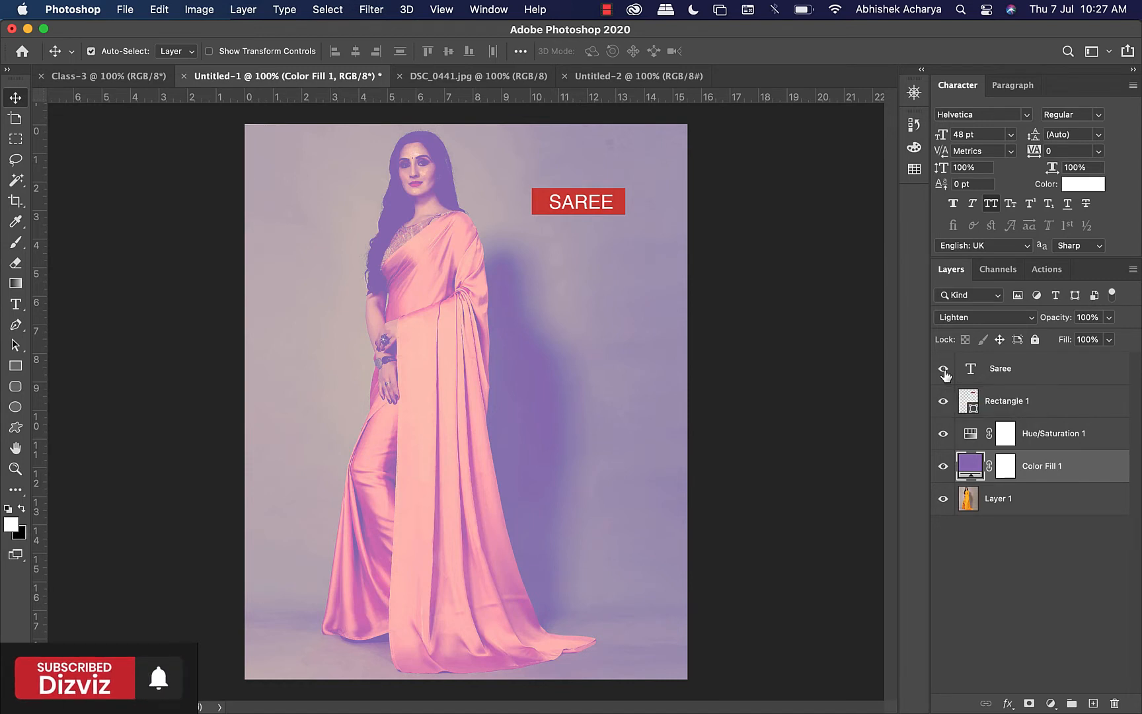
click(497, 8)
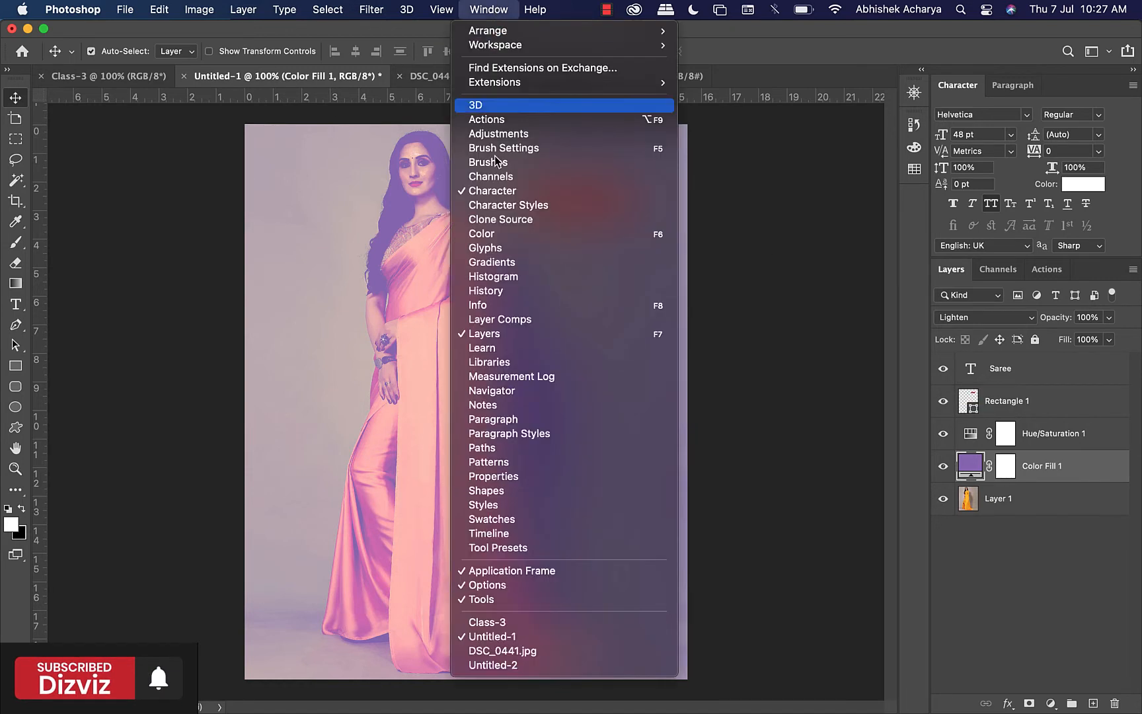
click(779, 36)
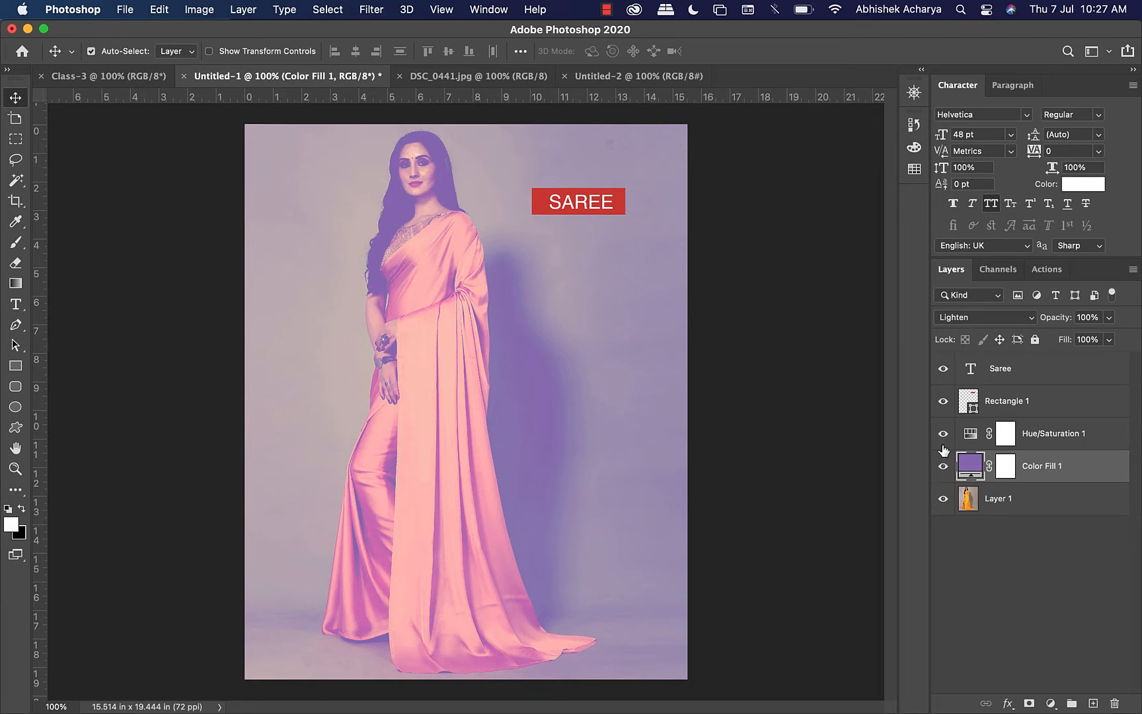
Step: Hide the Saree, Rectangle 1, Hue/Saturation 1 and Color Fill 1 layers and select Layer 1
click(945, 369)
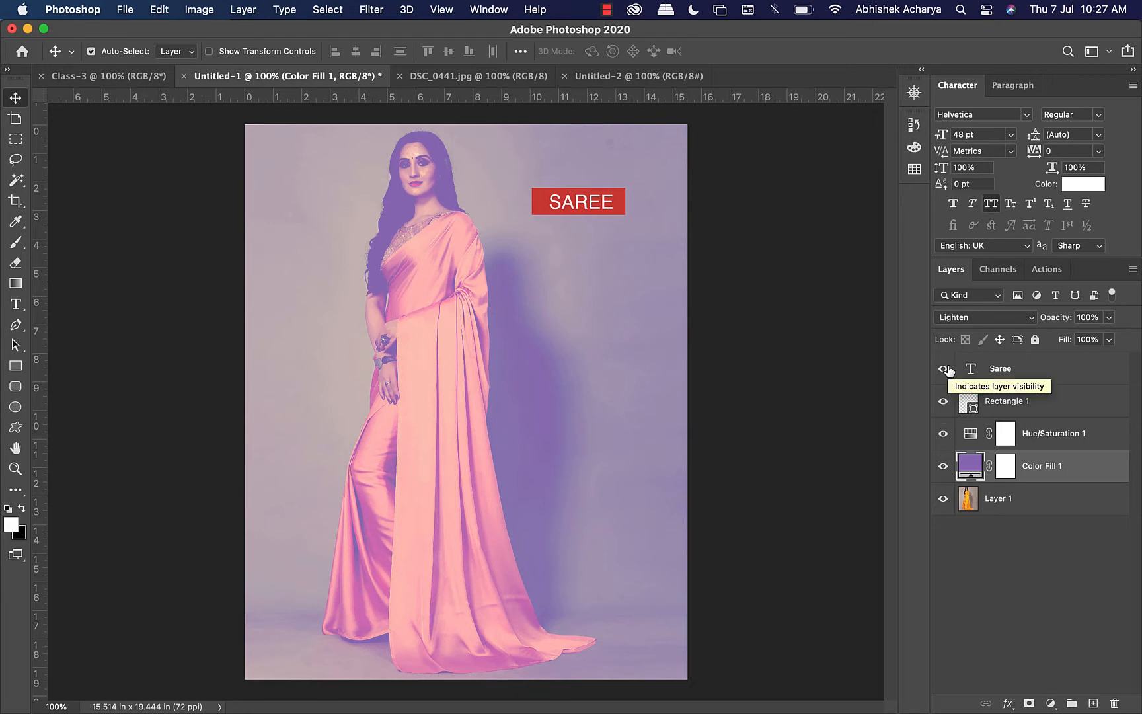
drag(944, 401, 945, 467)
click(946, 467)
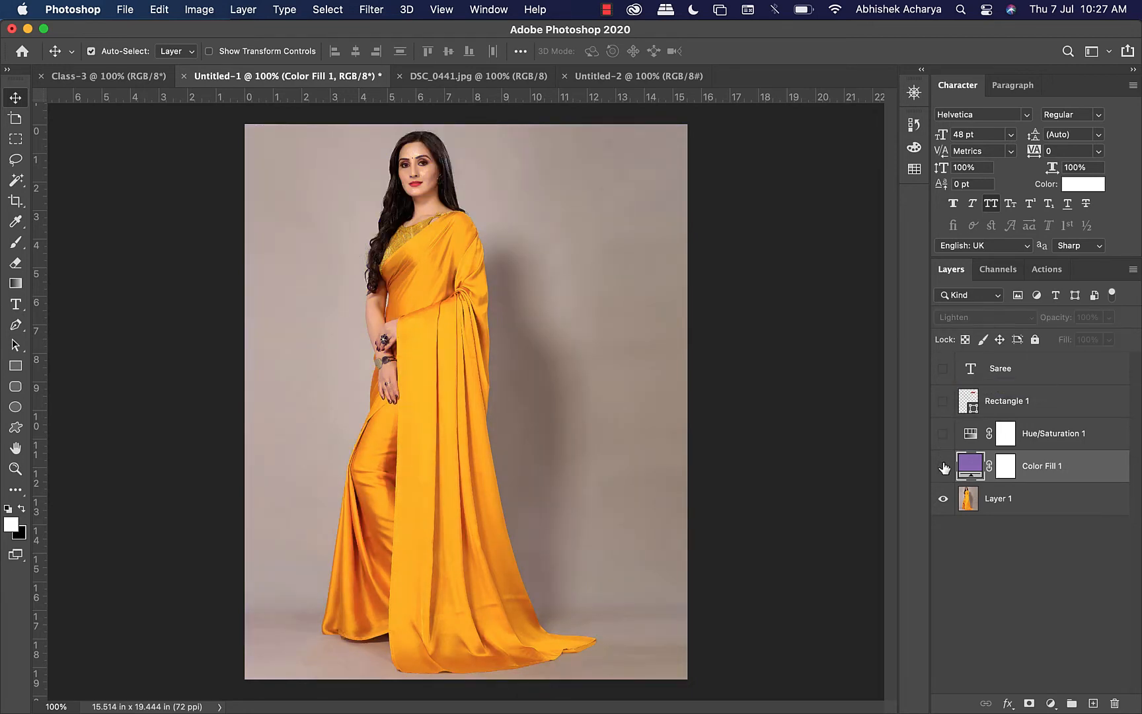
click(997, 500)
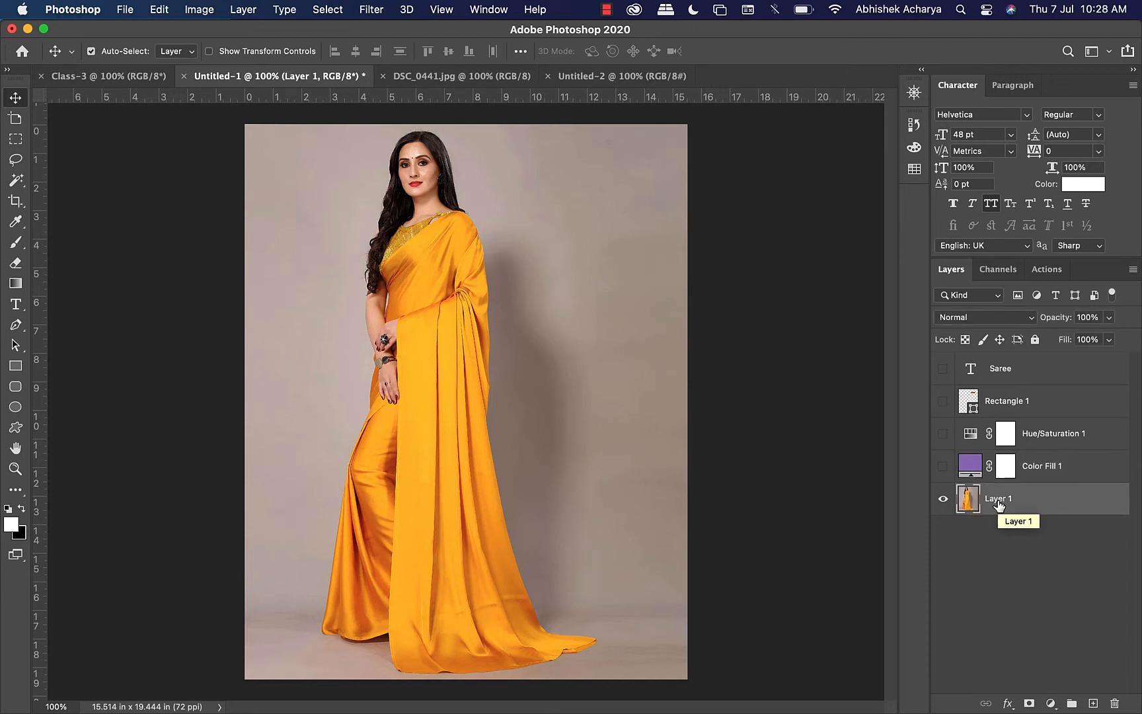
Step: Show the Color Fill 1 layer and change its fill colour to dark blue 1c3976
click(940, 472)
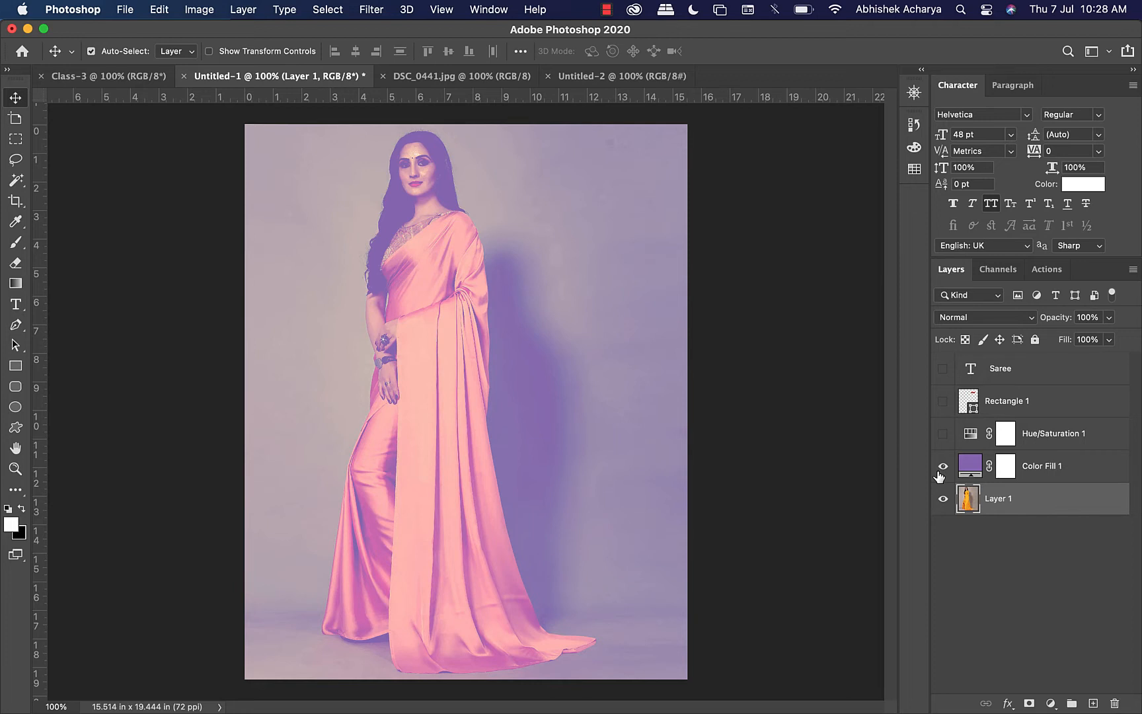
click(972, 469)
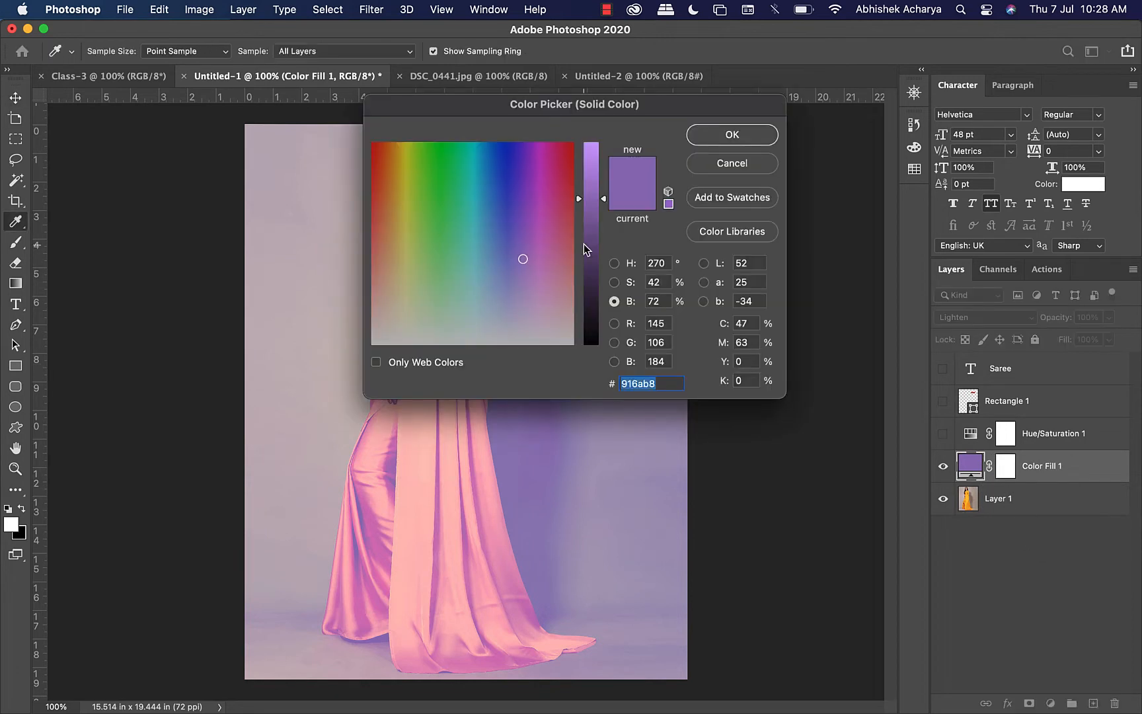
drag(490, 171, 496, 189)
drag(592, 243, 591, 252)
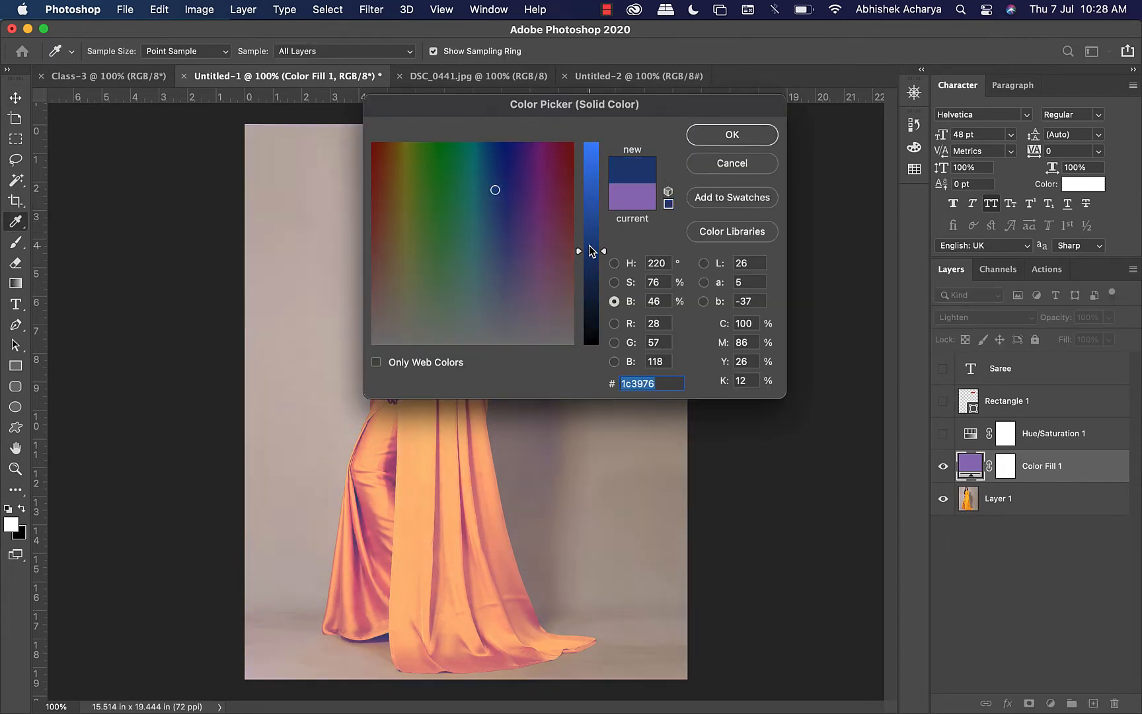
click(733, 134)
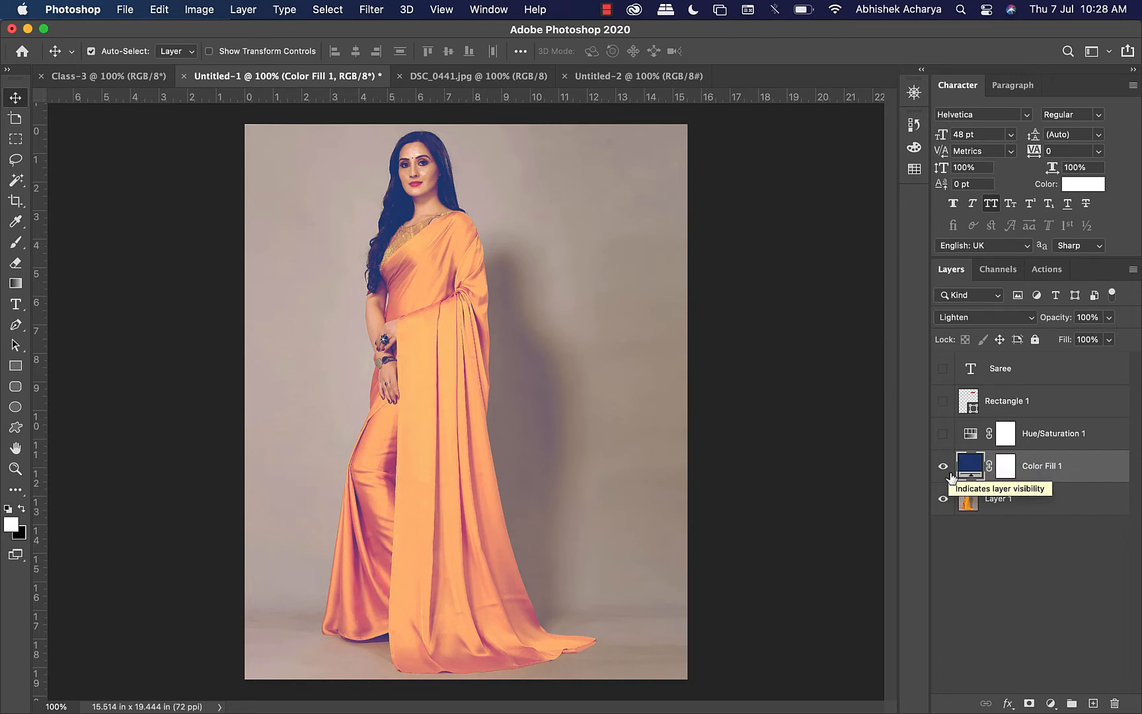
Step: Show and select the Hue/Saturation 1 adjustment layer, toggling its visibility to compare the effect and leaving it on
click(943, 434)
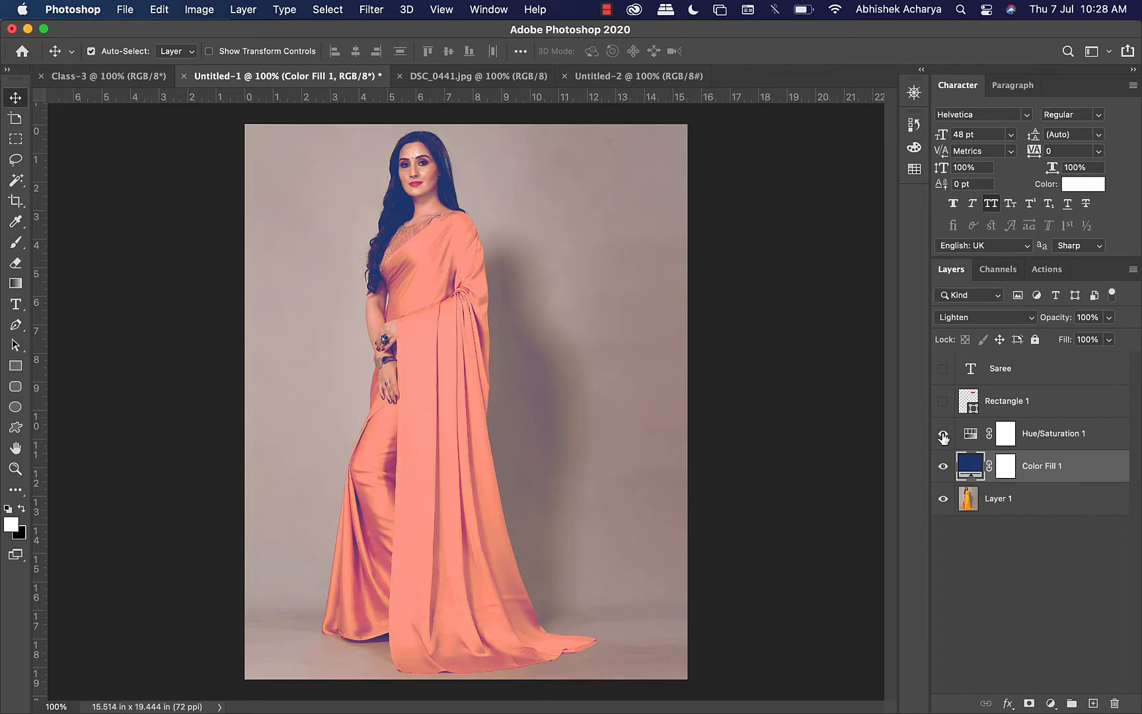
click(1081, 444)
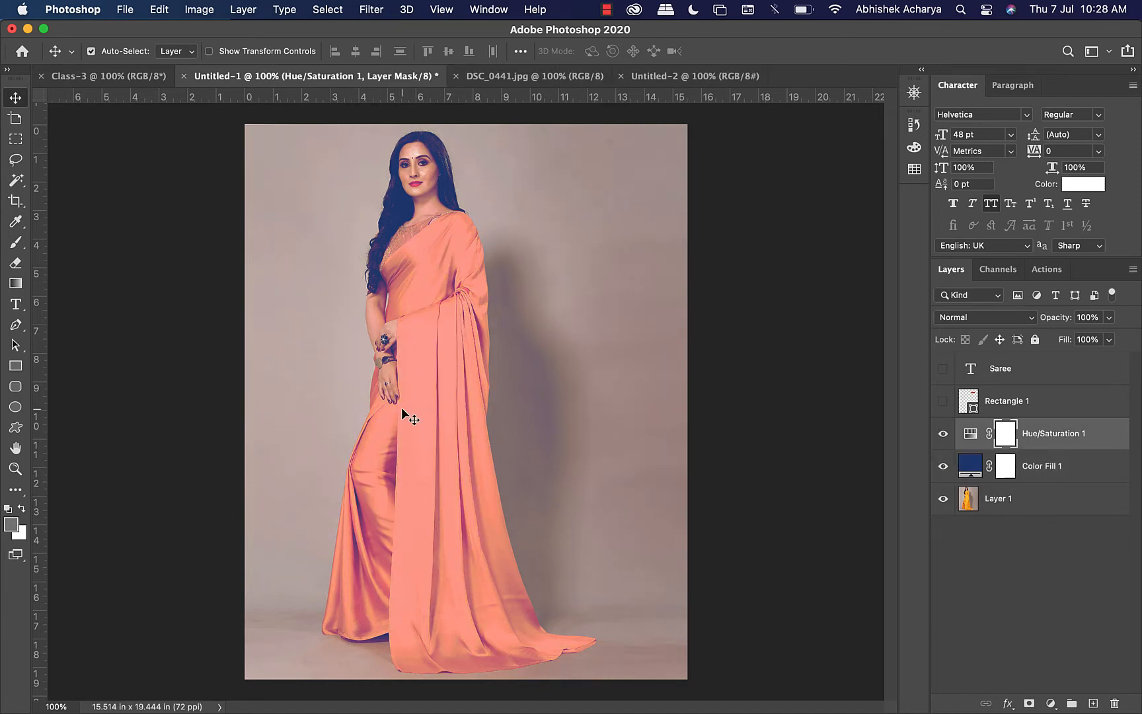
click(946, 436)
click(946, 436)
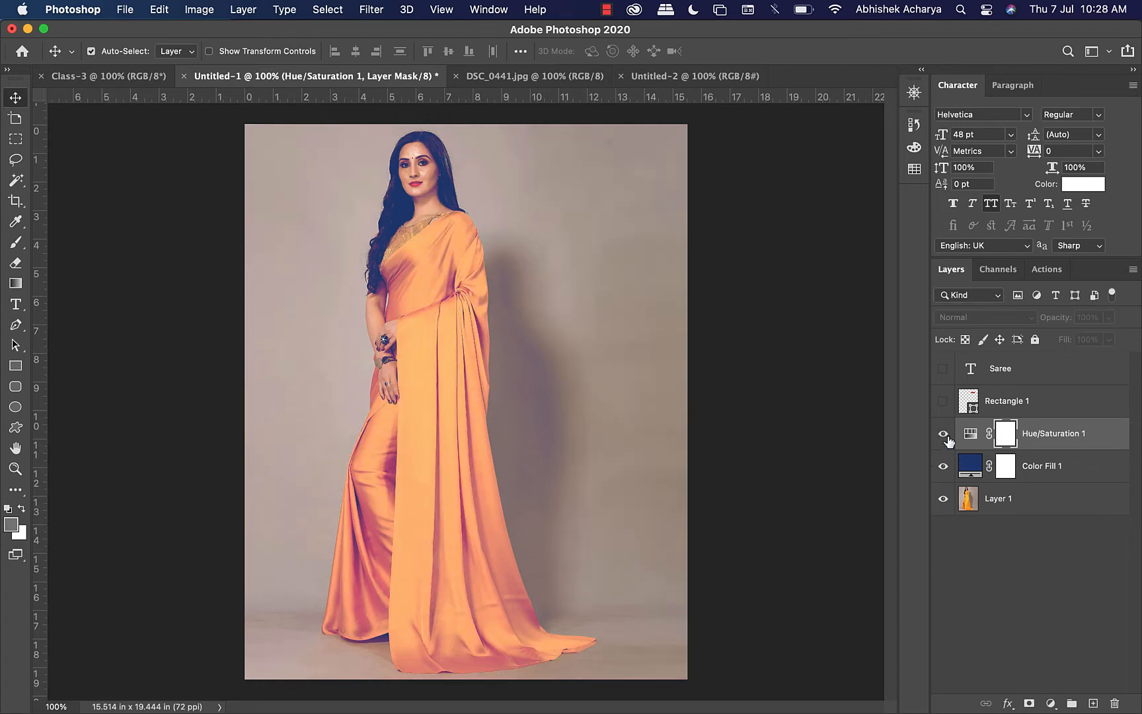
click(946, 436)
click(946, 436)
Step: Show the Rectangle 1 layer and move the red rectangle down to about X 809 px, Y 412 px
click(943, 403)
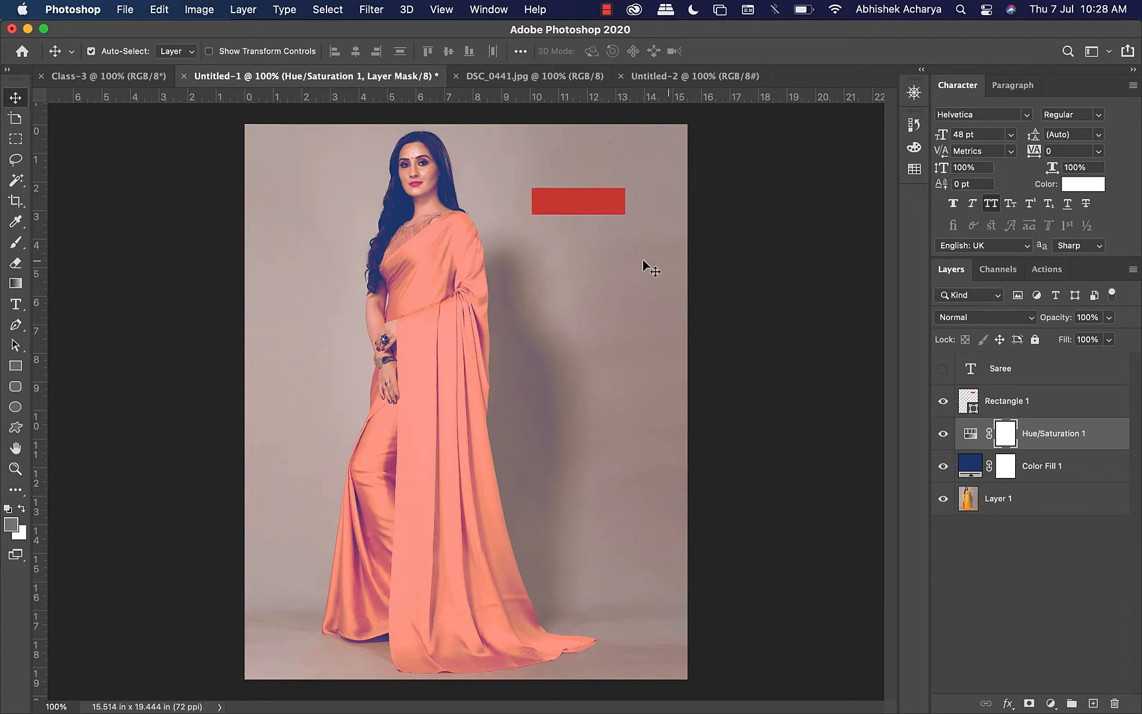
drag(598, 203, 583, 286)
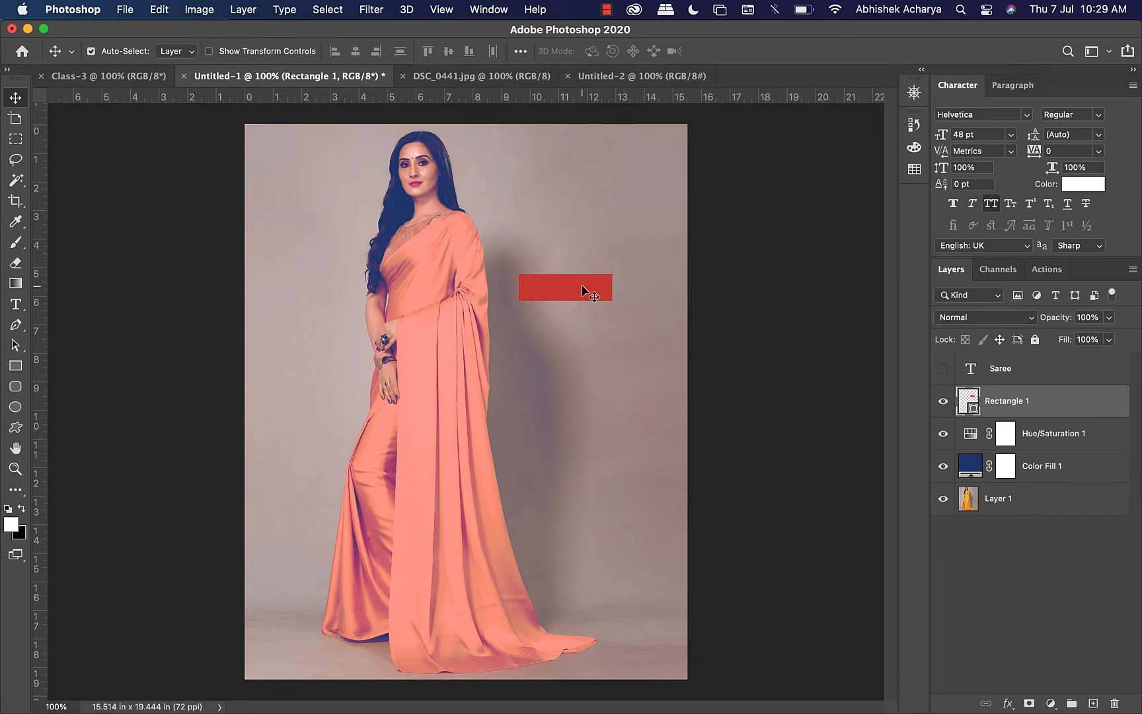
Step: Free-transform the red rectangle, enlarging it proportionally to about 174% in width and height
key(super+t)
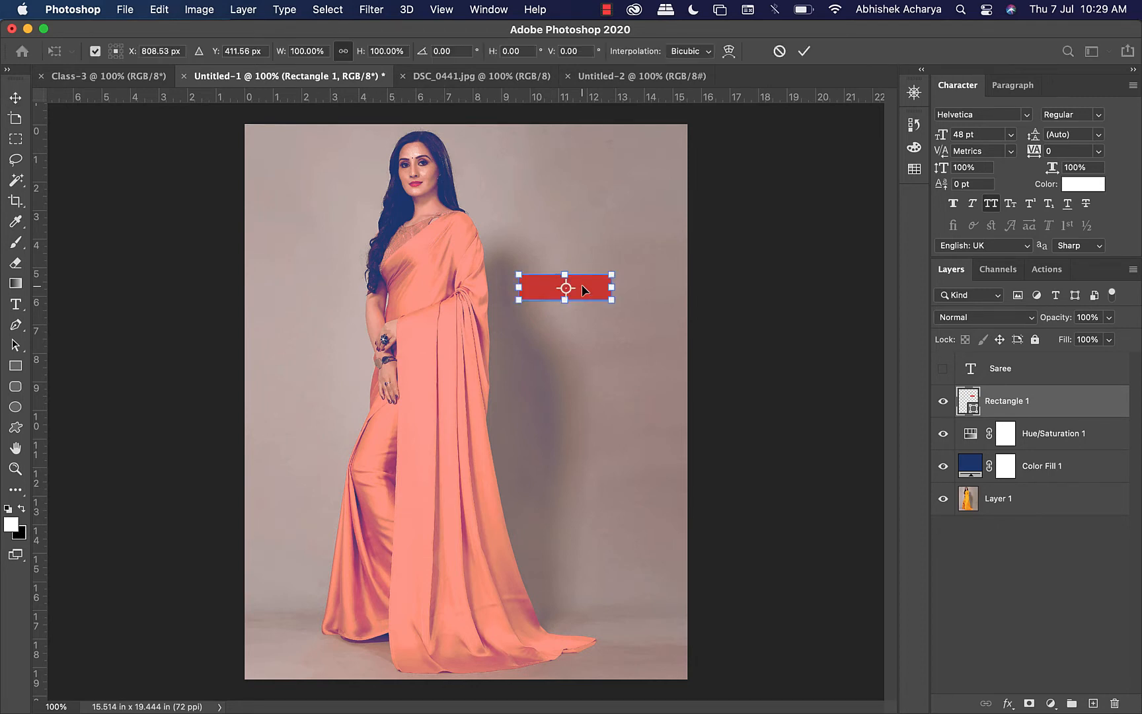
drag(615, 270, 663, 260)
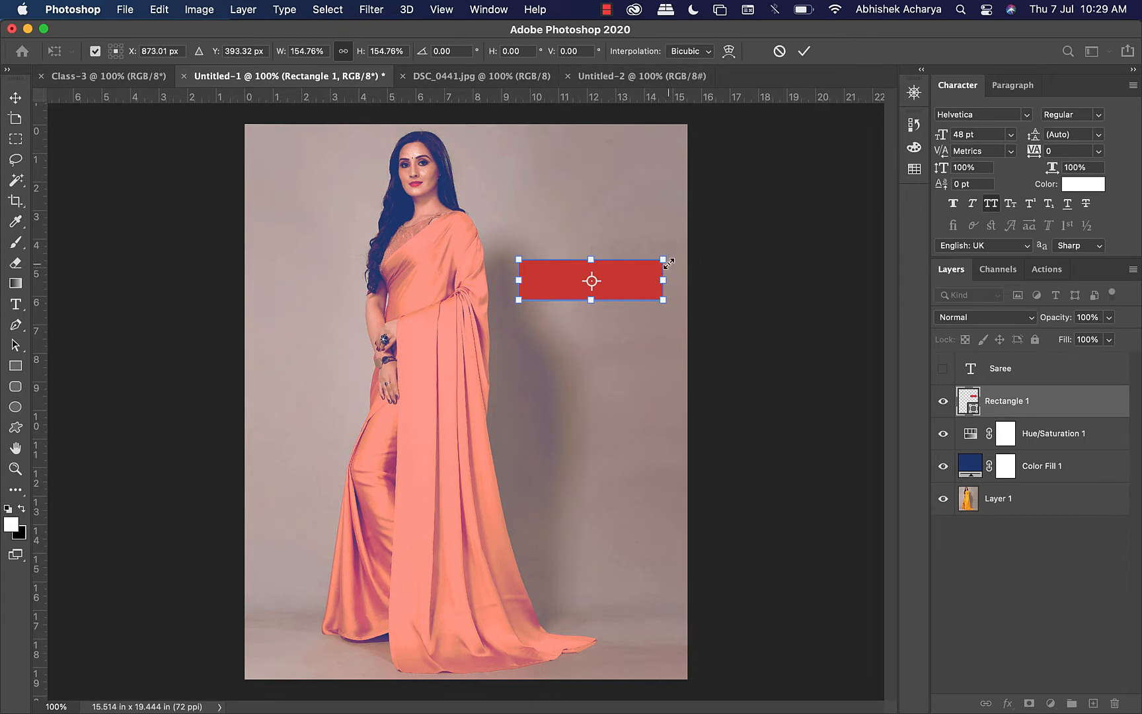
mouse_move(667, 260)
mouse_down()
mouse_move(720, 239)
mouse_move(658, 261)
mouse_up()
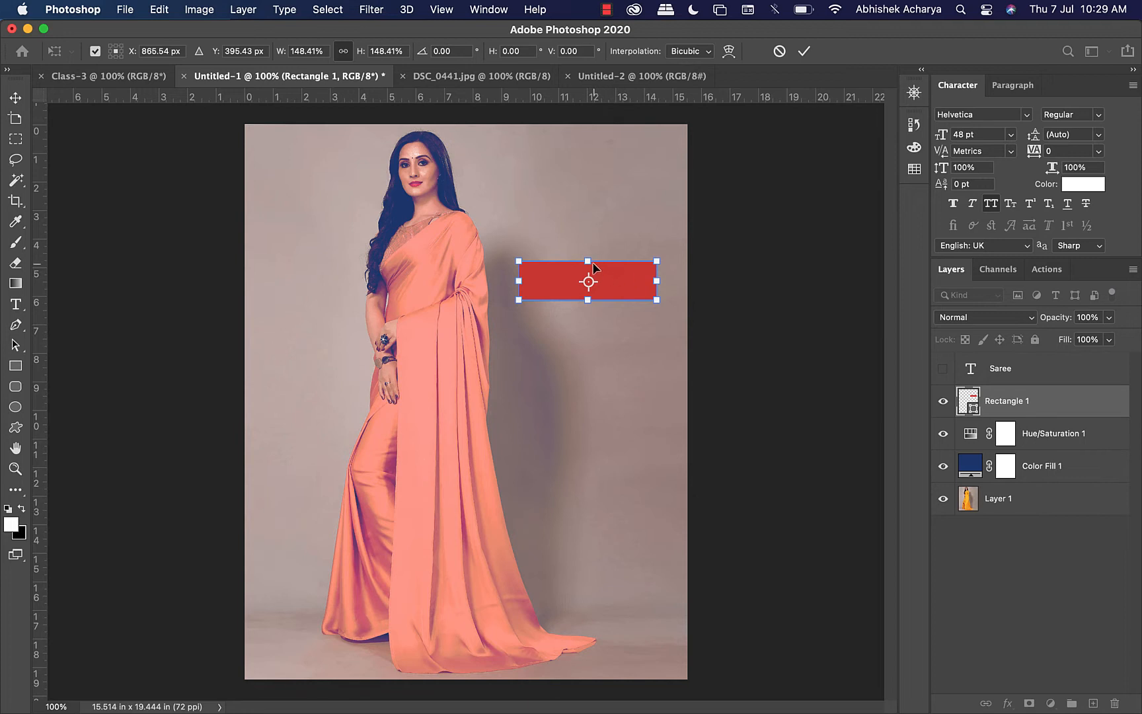
mouse_move(589, 260)
mouse_down()
mouse_move(586, 193)
mouse_move(586, 247)
mouse_move(571, 203)
mouse_move(579, 266)
mouse_move(570, 256)
mouse_up()
drag(510, 279, 567, 289)
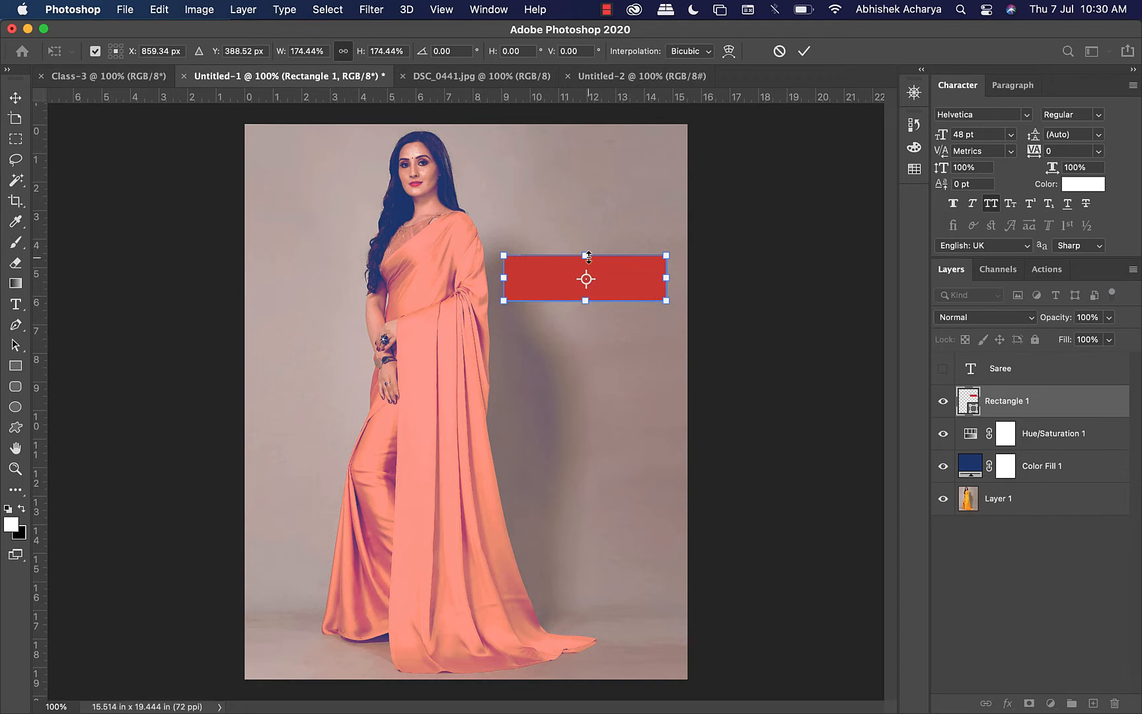
Step: Stretch only the height of the red rectangle to about 252%, keeping its bottom edge in place
drag(585, 255, 581, 147)
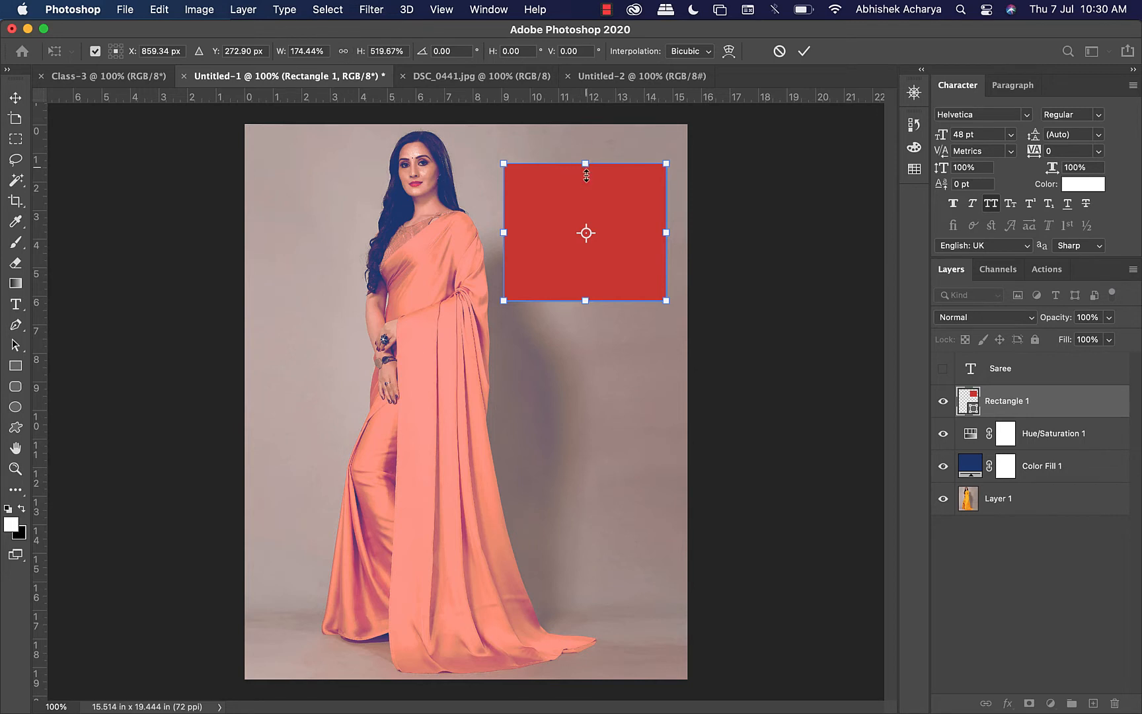
drag(586, 165, 591, 241)
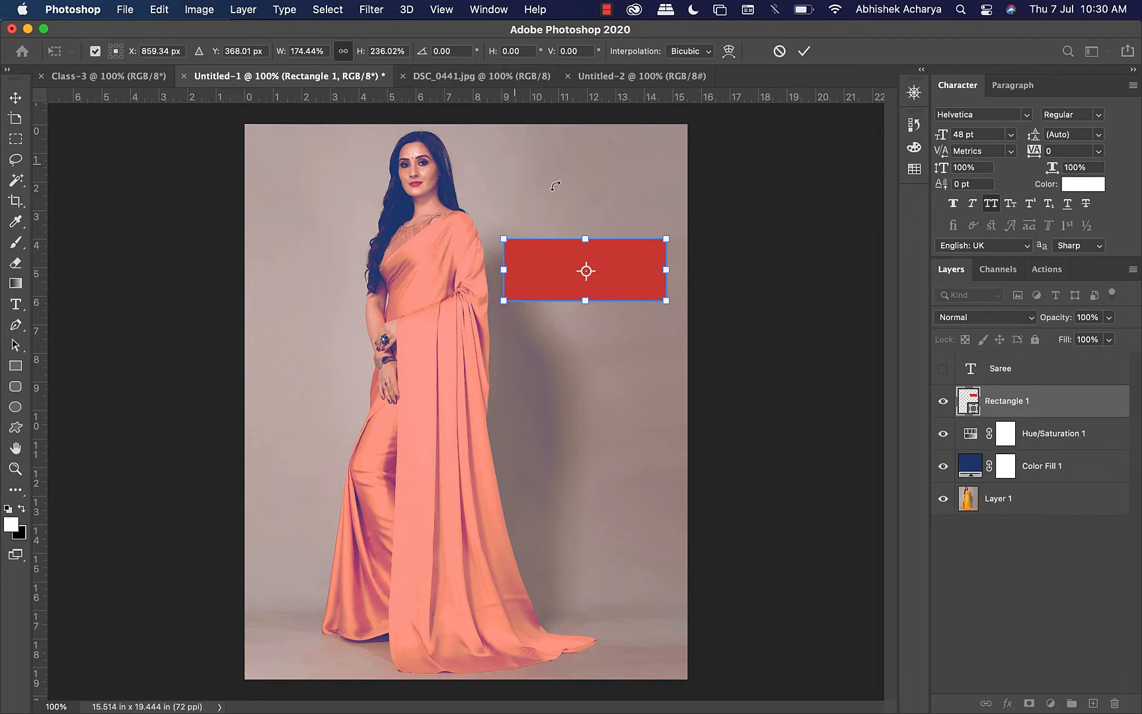
mouse_move(589, 239)
mouse_down()
mouse_move(581, 160)
mouse_move(580, 233)
mouse_up()
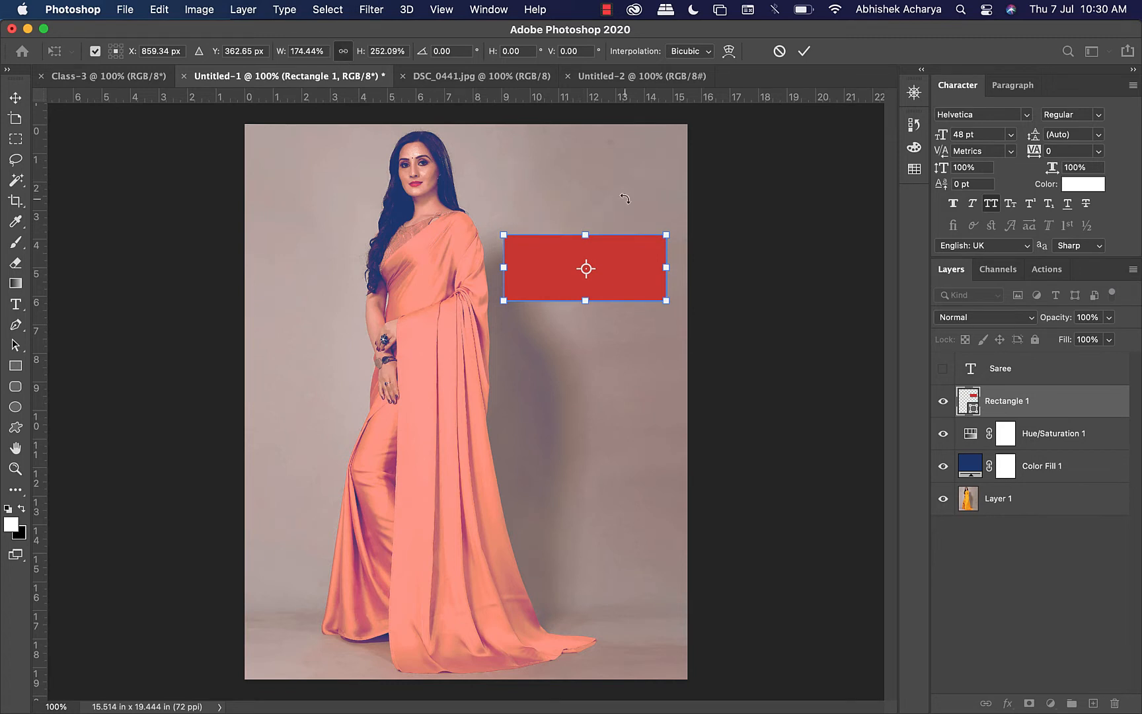
Step: Scale the red rectangle proportionally to about 142% width and 205% height, and apply the transform
drag(580, 235, 382, 68)
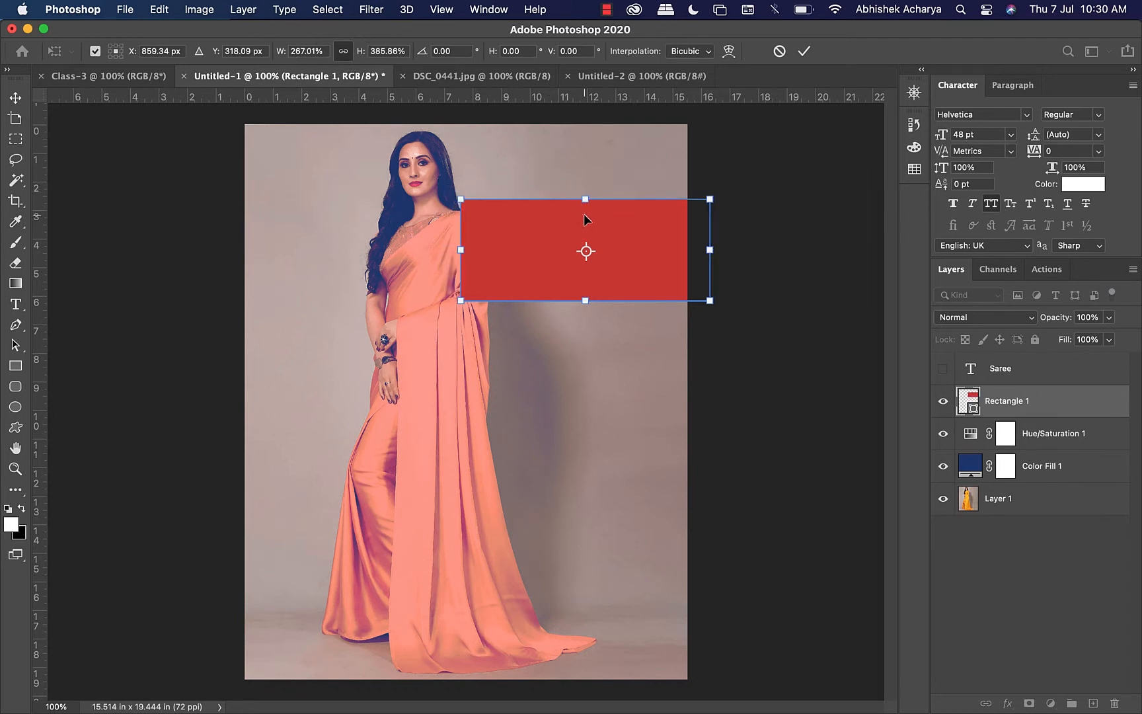
drag(585, 199, 580, 250)
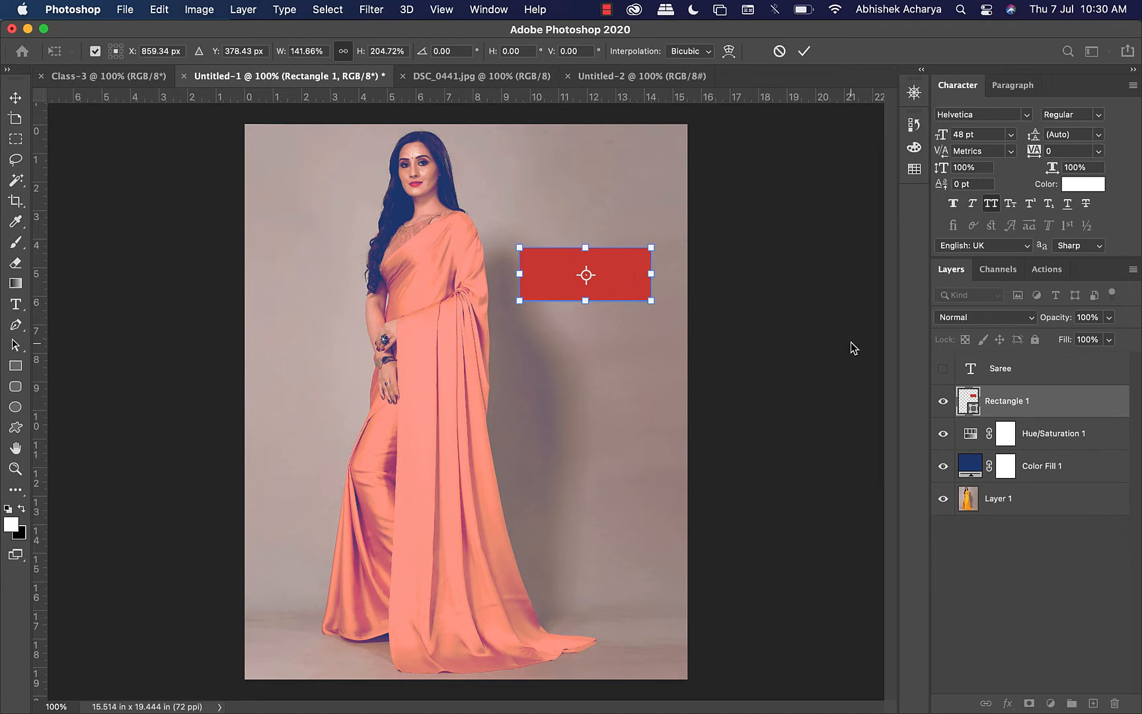
key(Return)
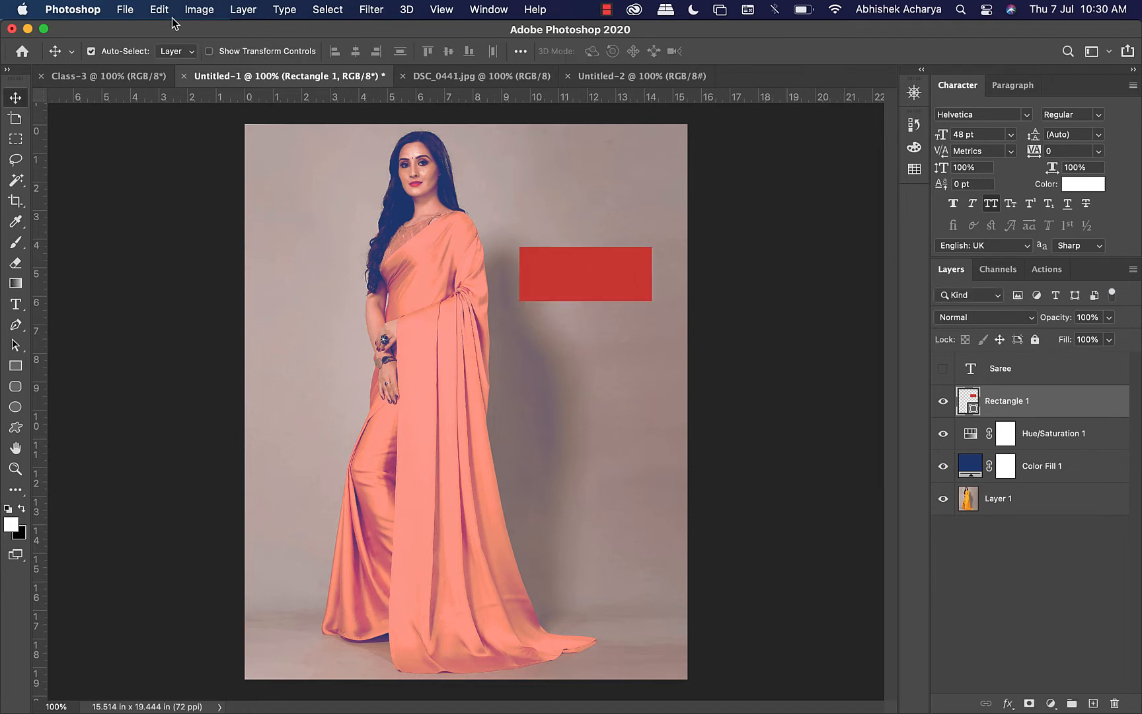
click(200, 10)
mouse_move(159, 11)
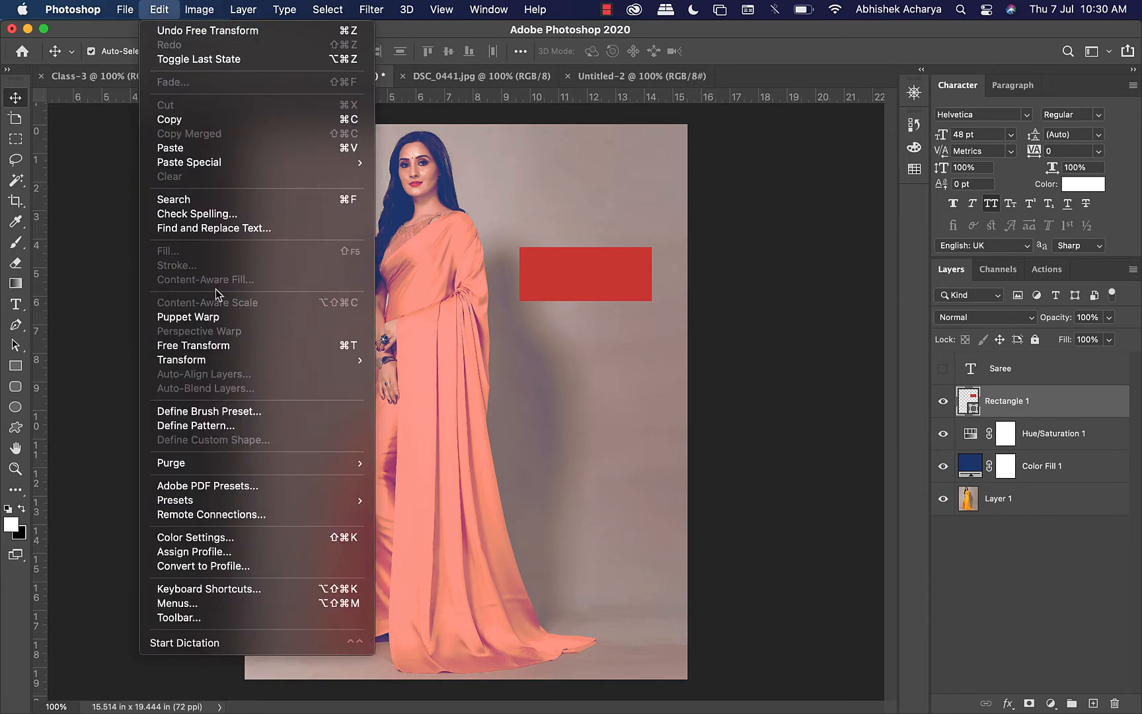
mouse_move(184, 360)
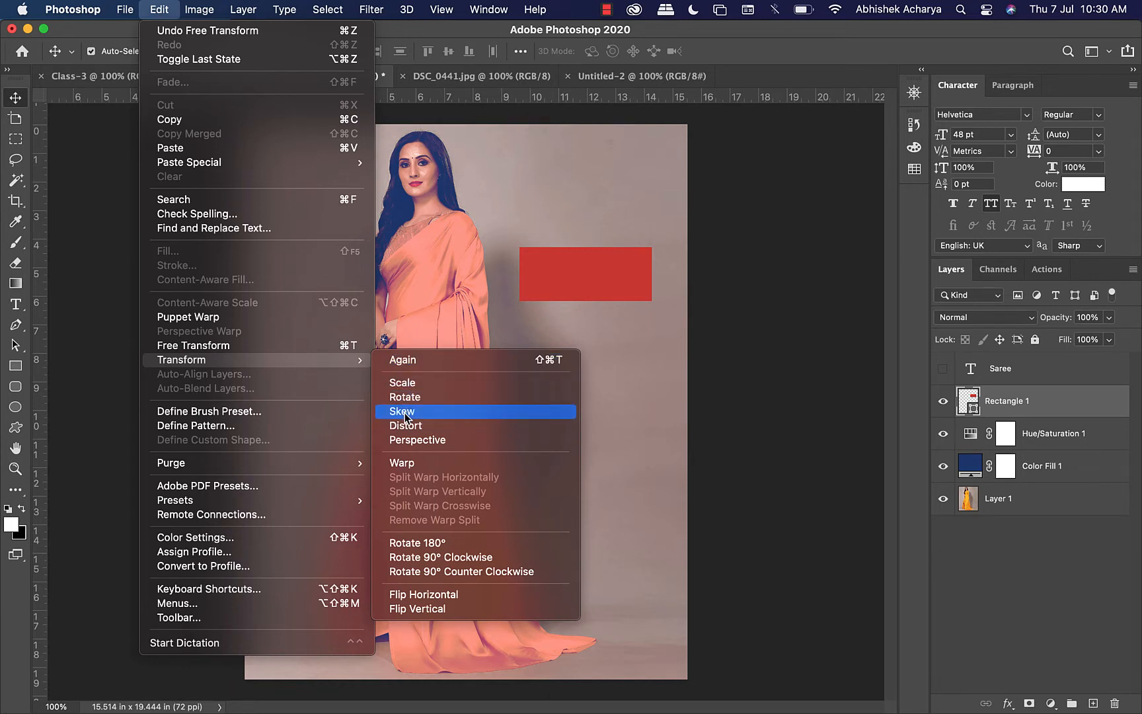
click(727, 46)
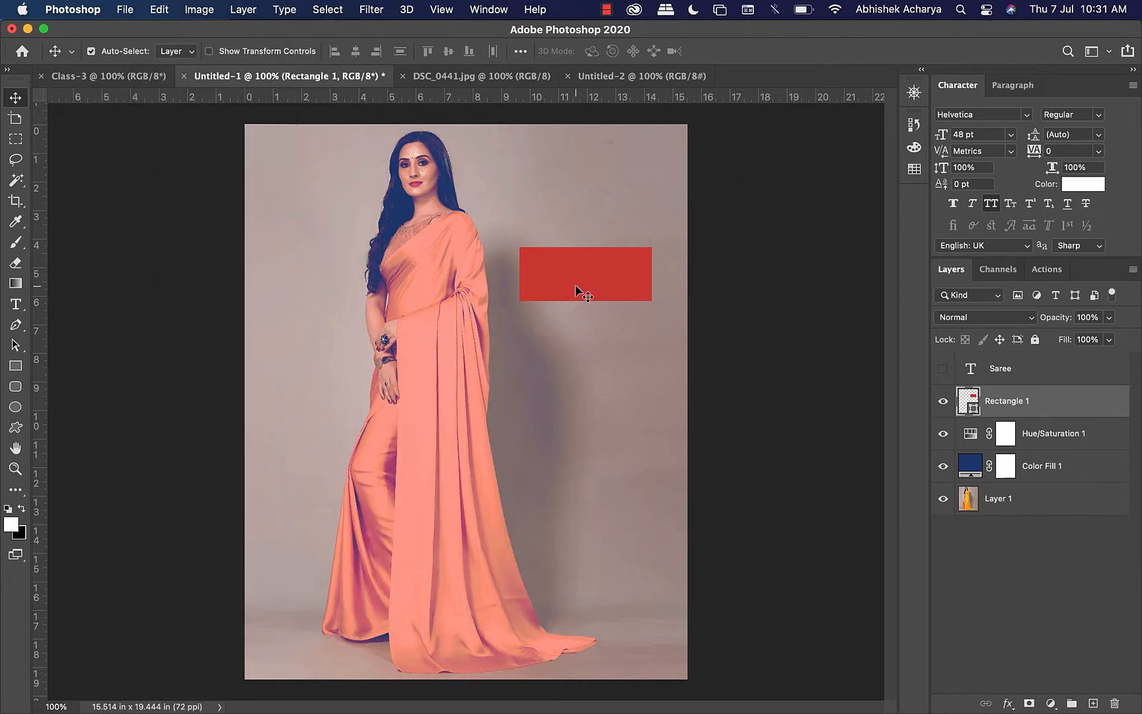
Step: Free-transform the red rectangle, enlarging it proportionally to about 112% from its upper-right corner
key(super+t)
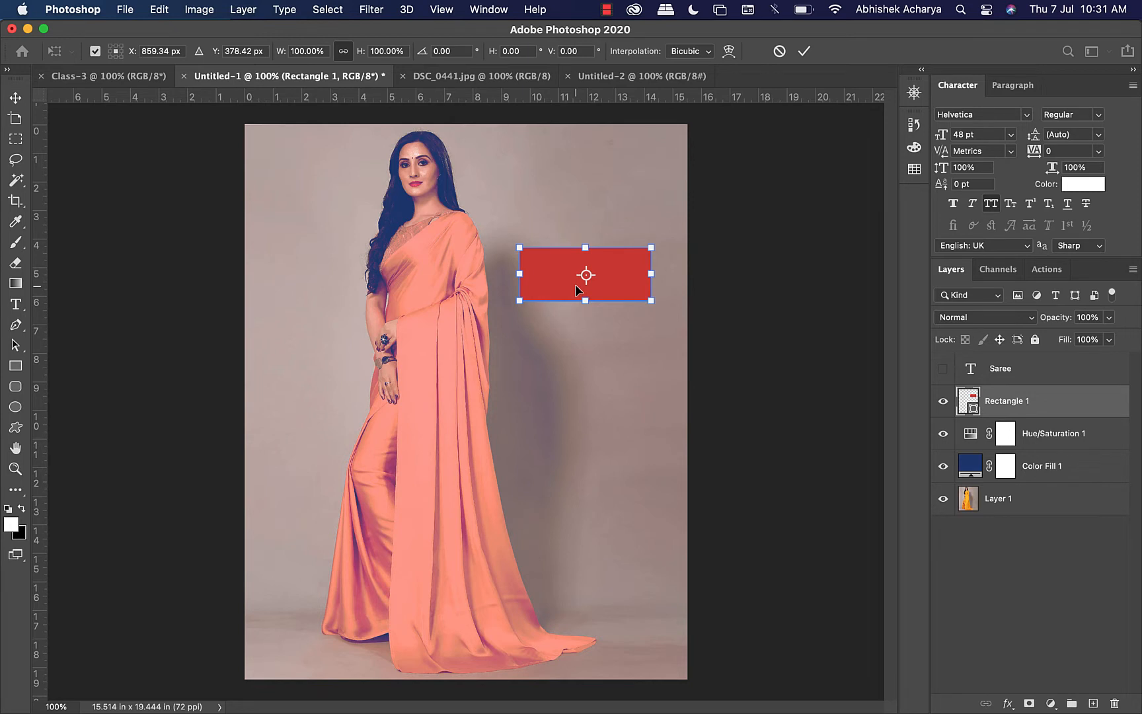
key(Return)
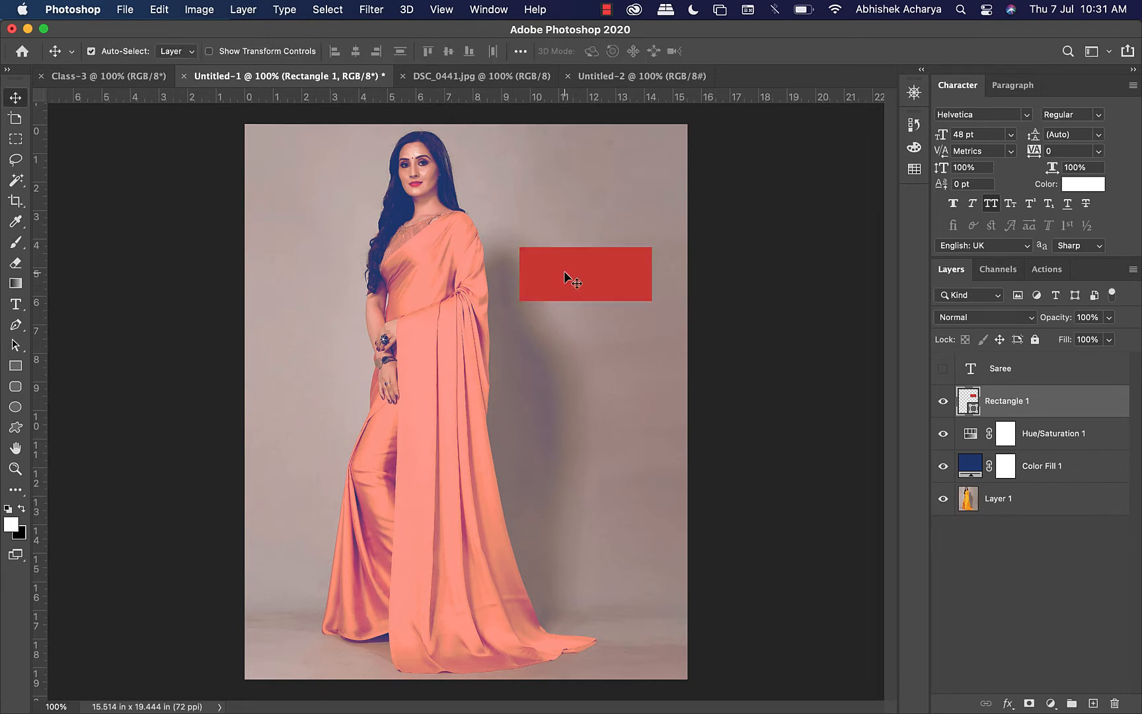
key(super+t)
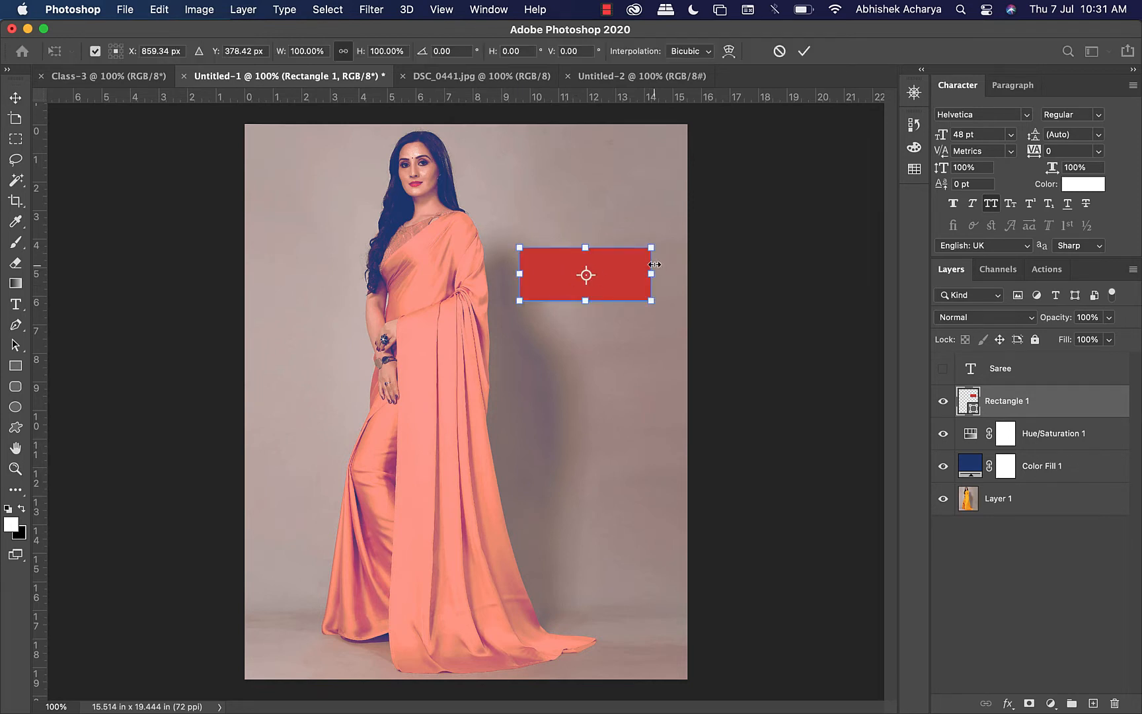
mouse_move(647, 244)
mouse_down()
mouse_move(669, 229)
mouse_move(659, 226)
mouse_up()
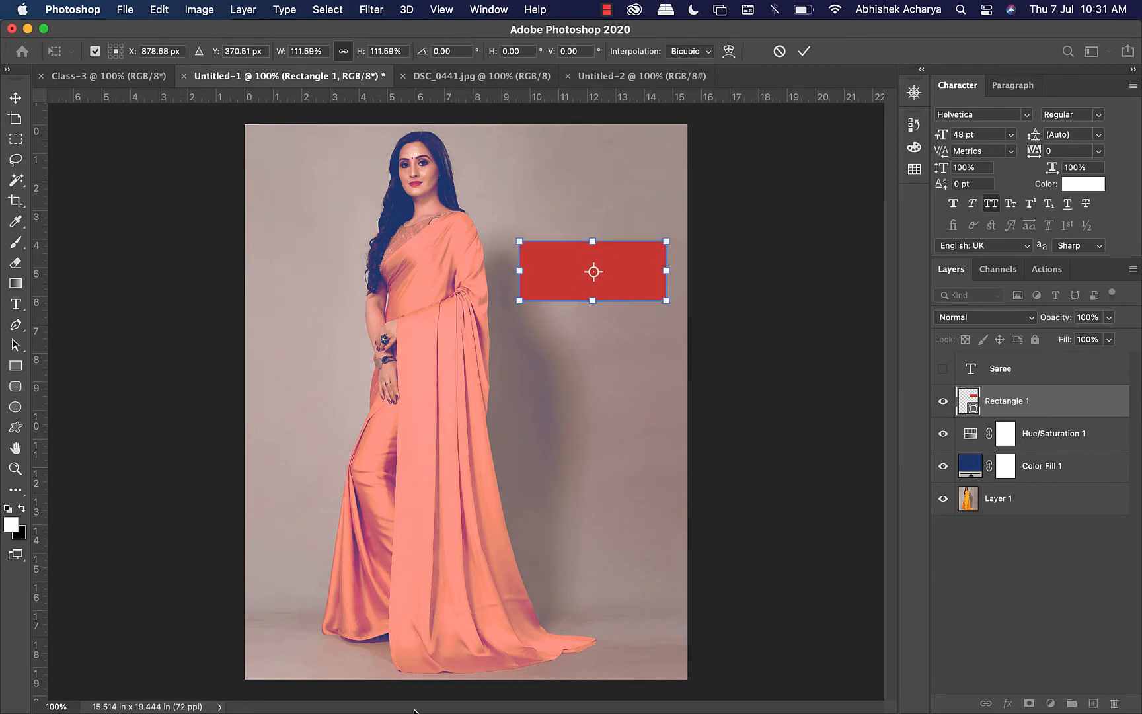
Step: Switch to Google Chrome and, from the yellow saree results page, search Google for "rhombus"
mouse_move(372, 684)
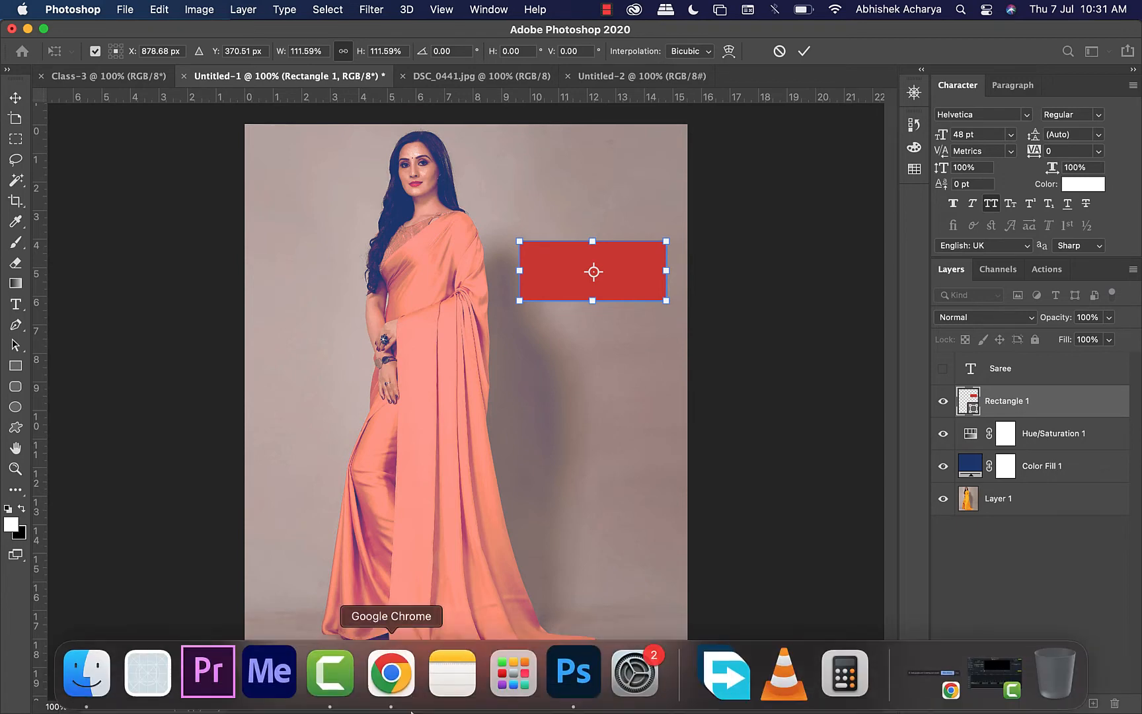
click(385, 664)
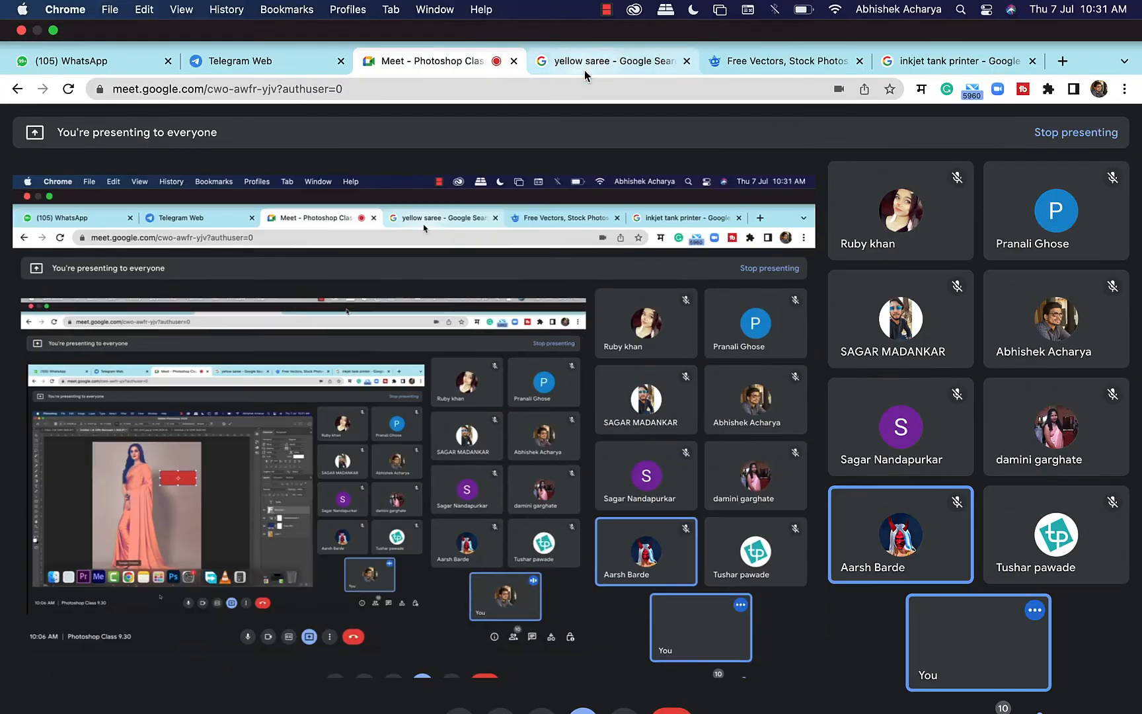
click(574, 61)
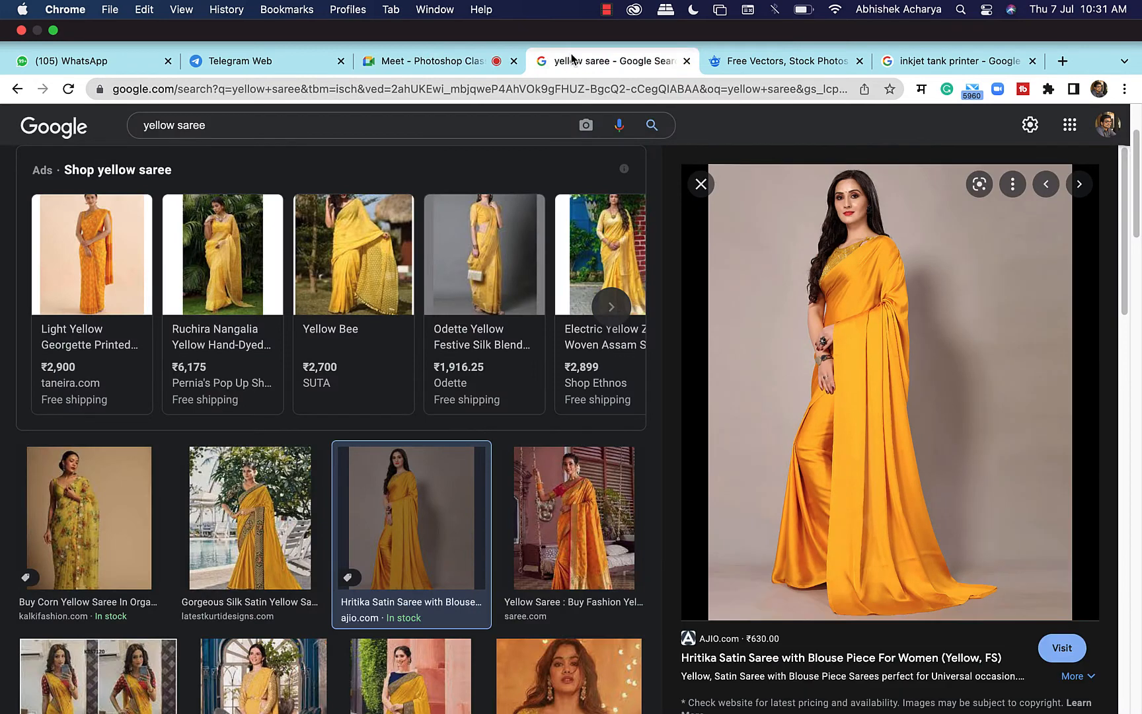
click(415, 92)
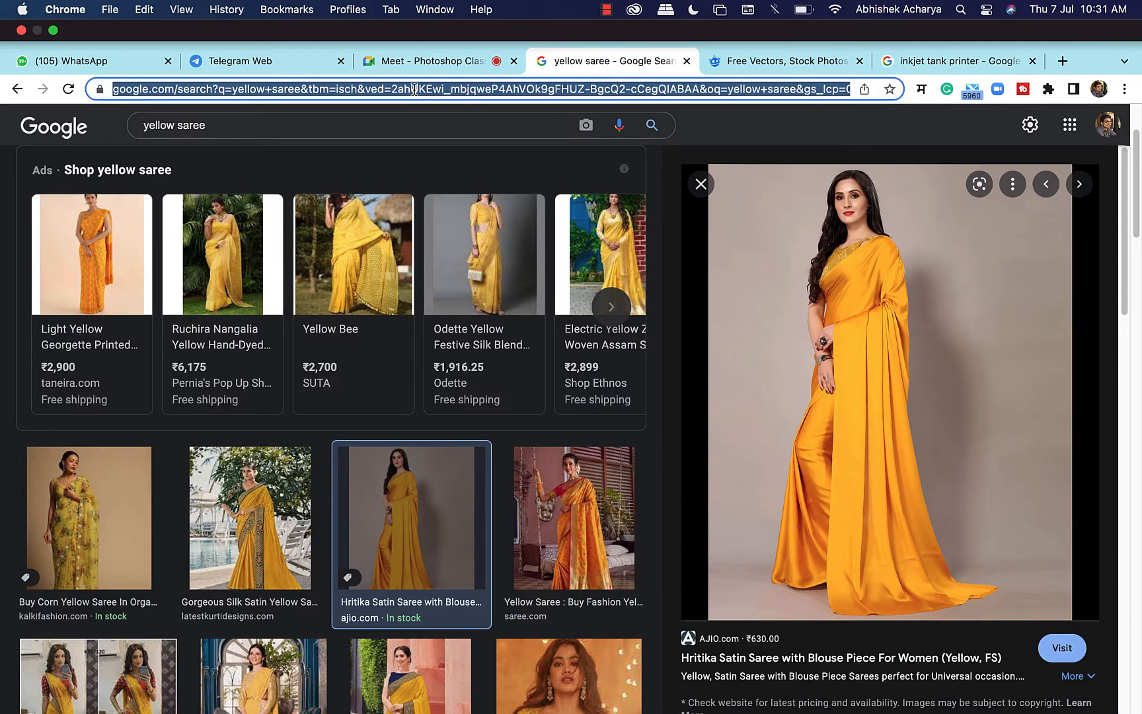
text(romb)
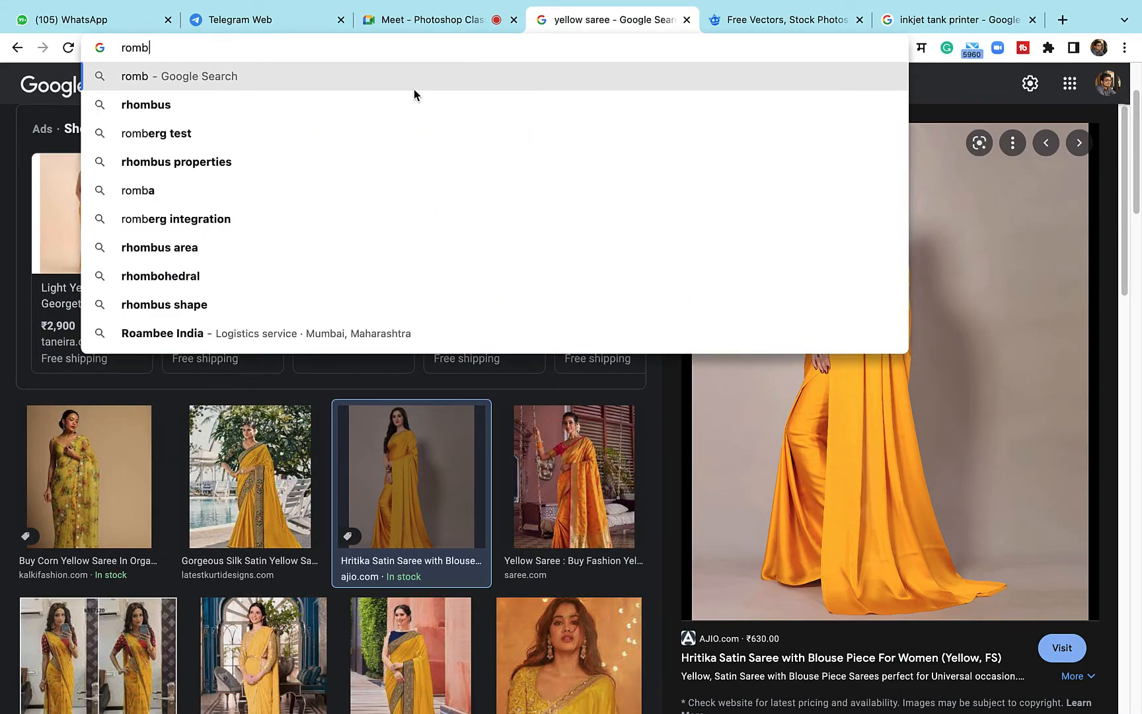
key(Down)
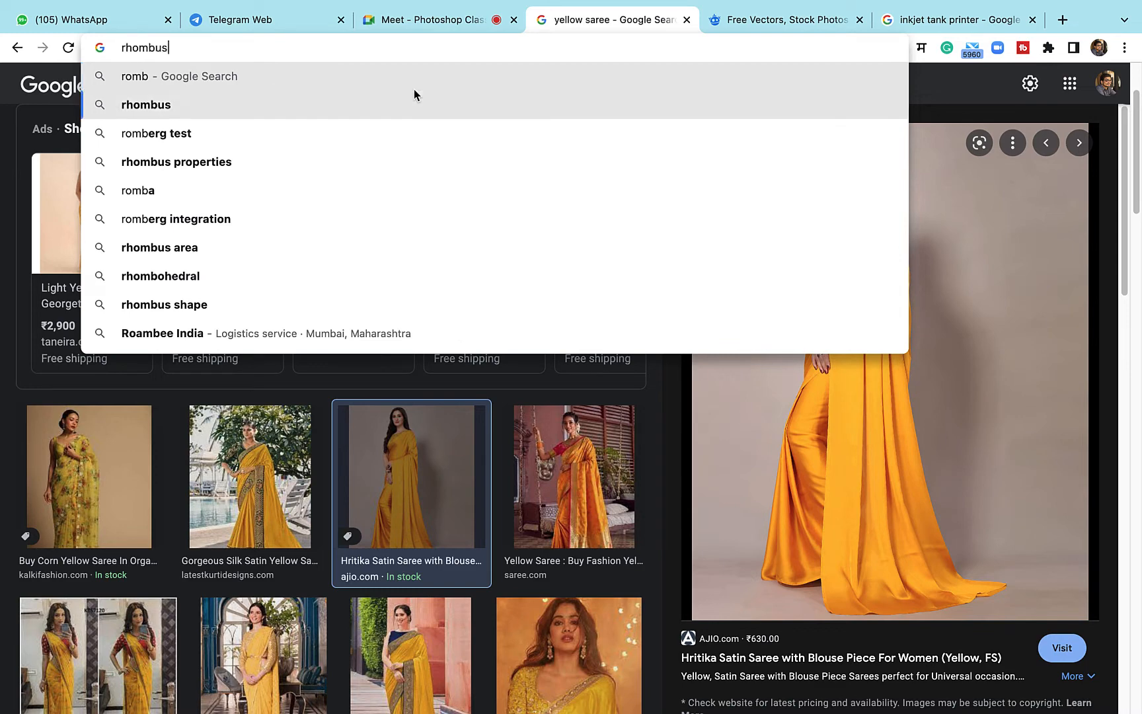
key(Return)
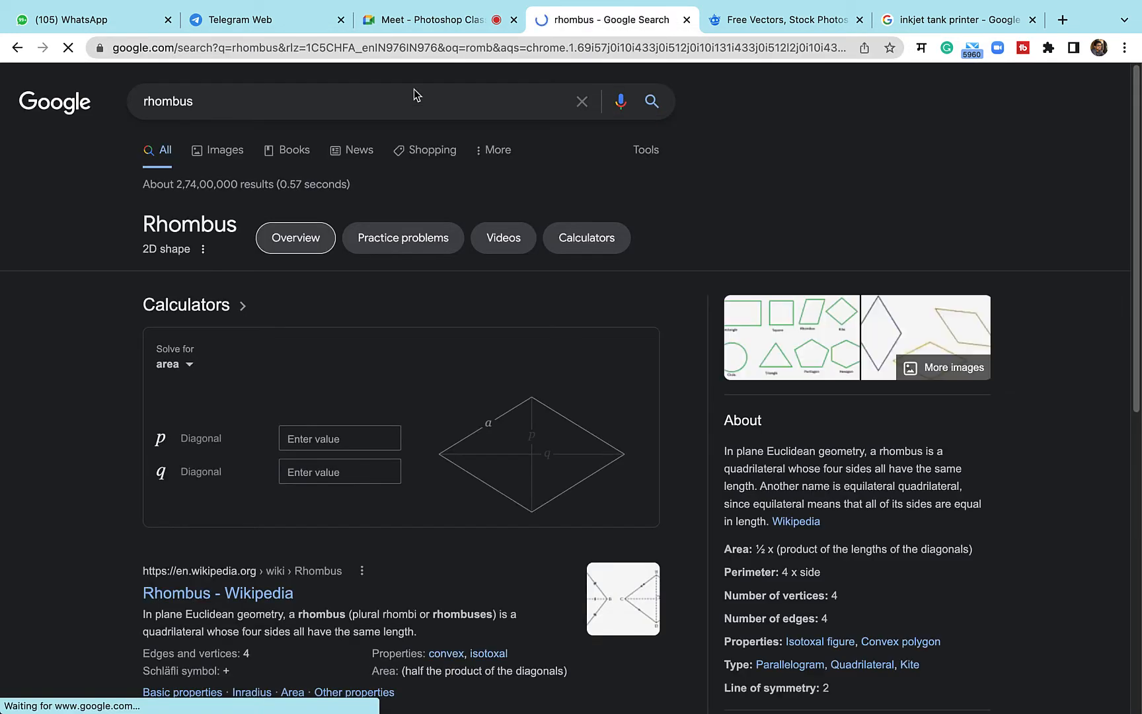
Step: Look through the rhombus image results for example shapes and switch back to Photoshop
click(764, 326)
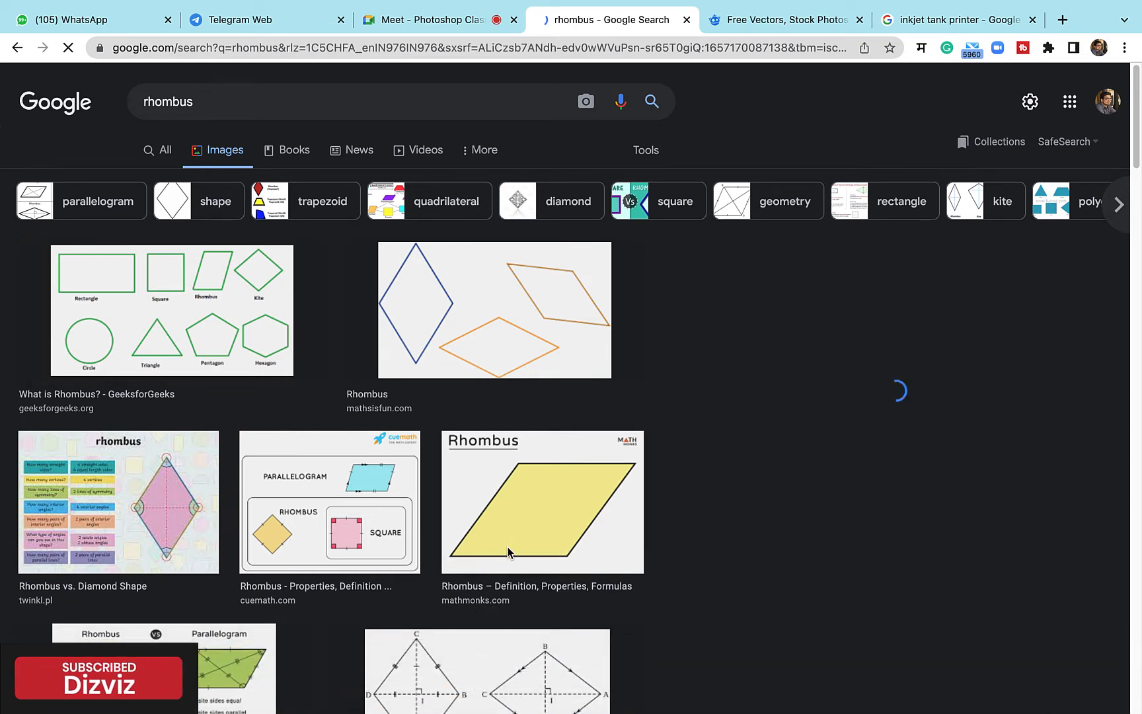
scroll(549, 476, down, 2)
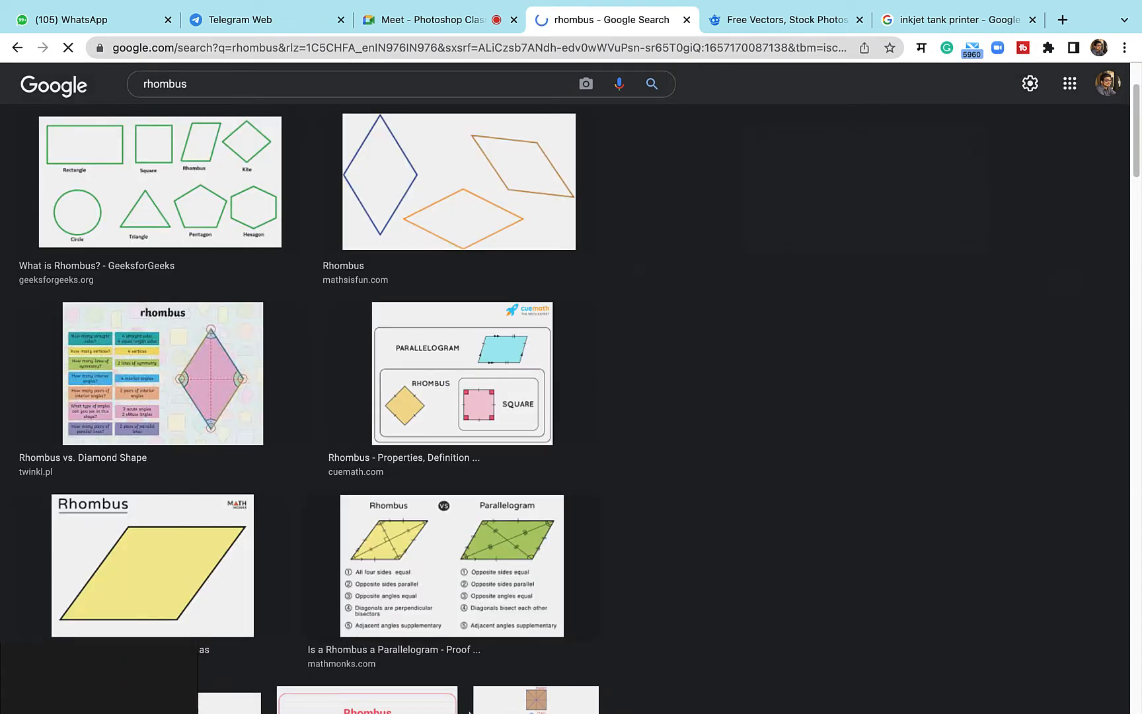
mouse_move(470, 713)
click(574, 686)
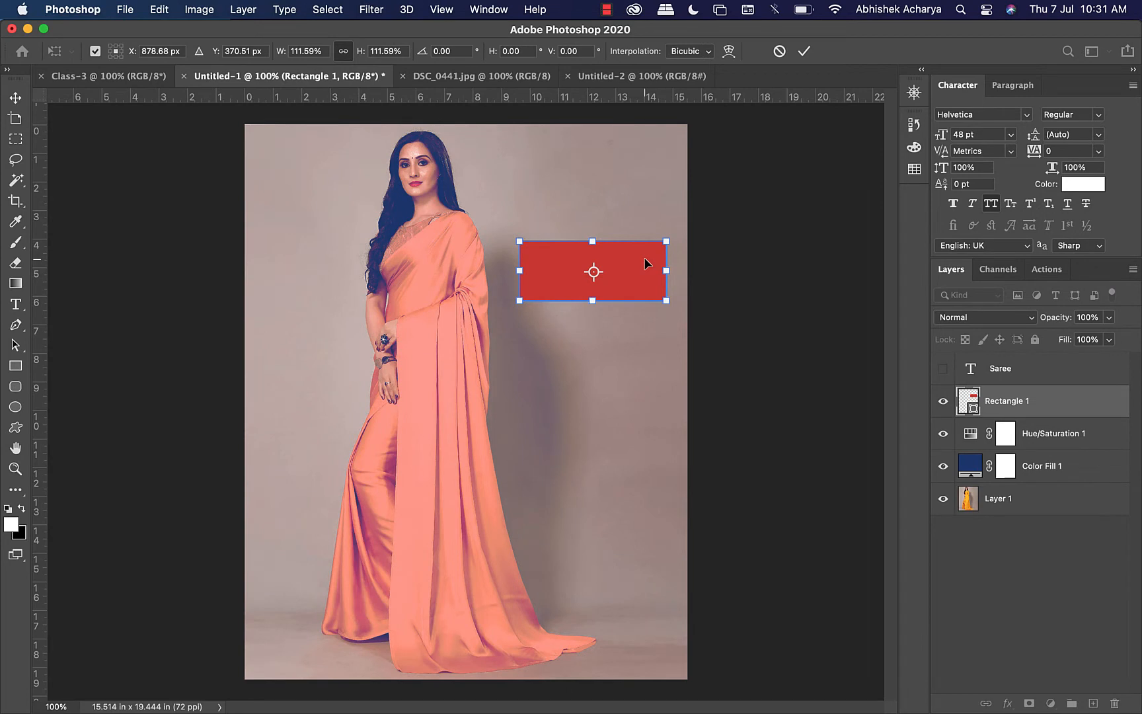
Step: Set the red rectangle's transform to Skew, try slanting its lower-left corner outward to about -17°, and undo it
right_click(653, 284)
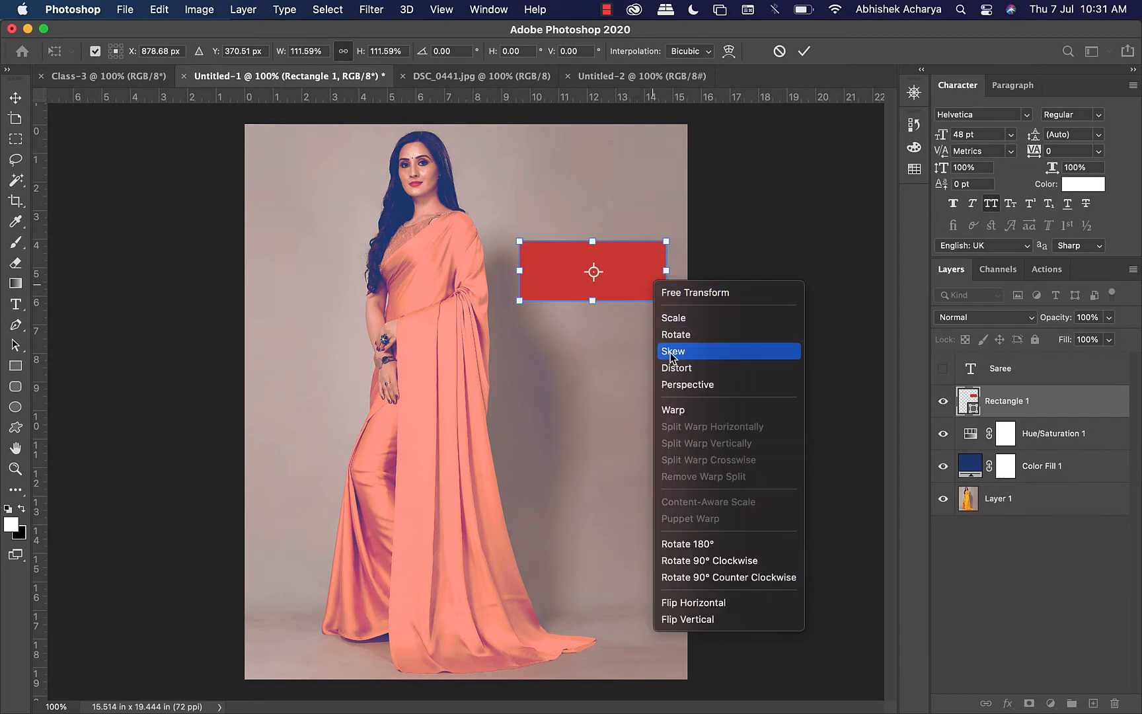
click(628, 265)
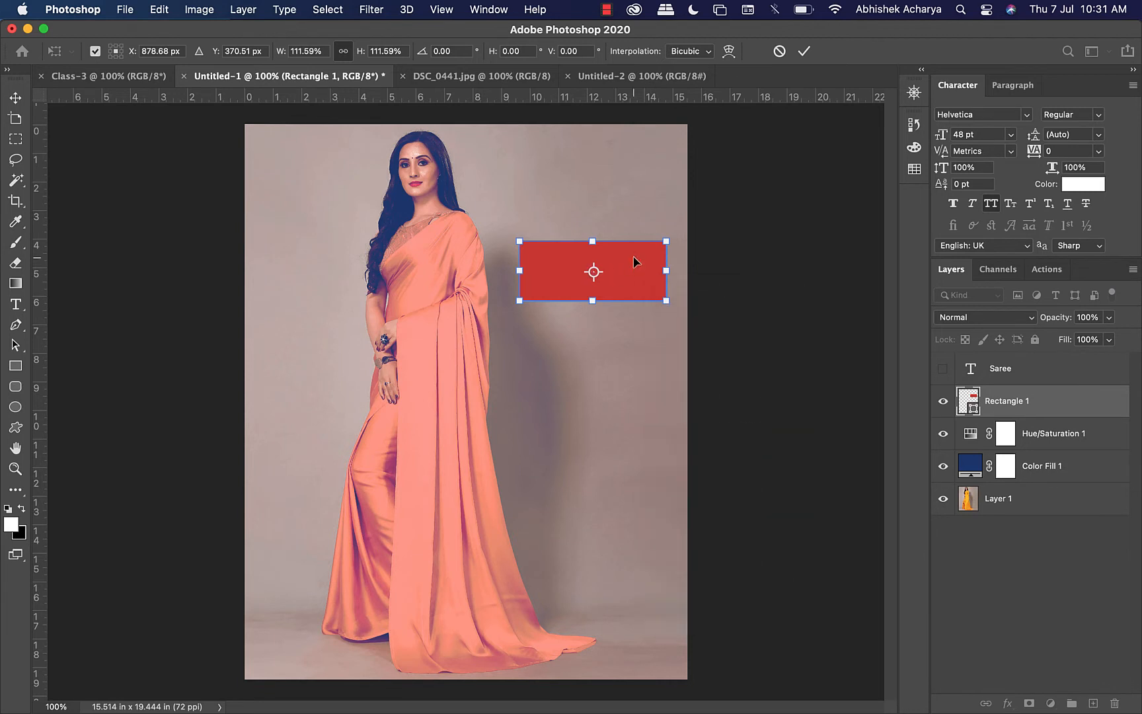
click(162, 10)
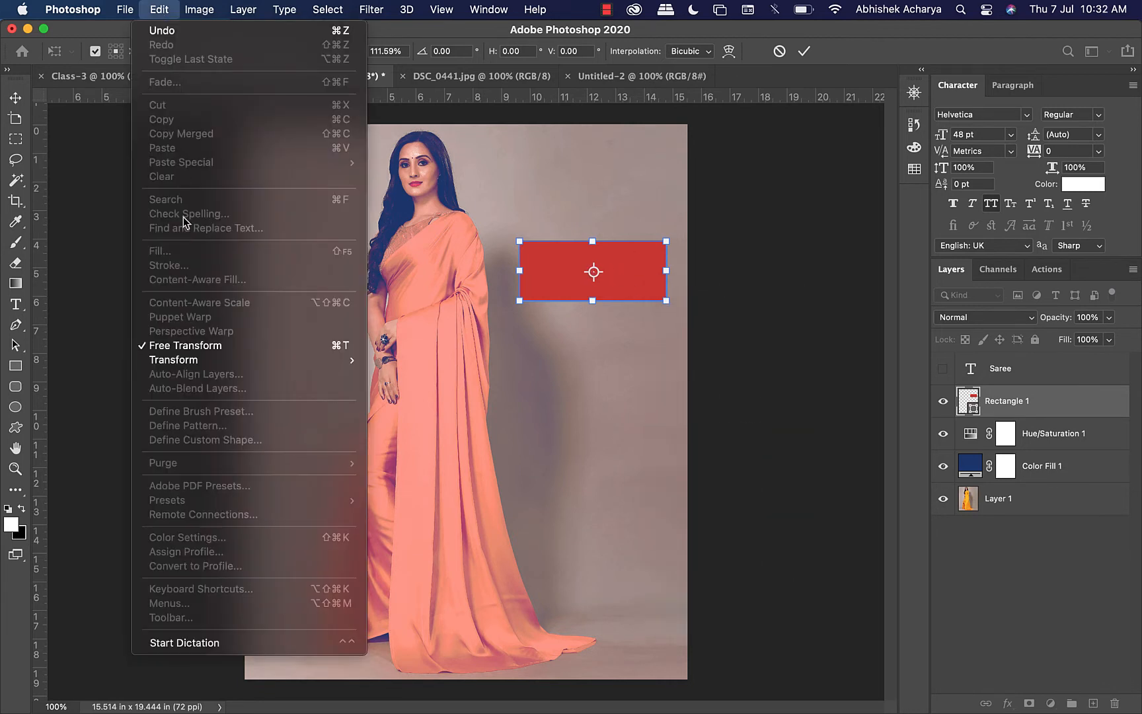
mouse_move(192, 360)
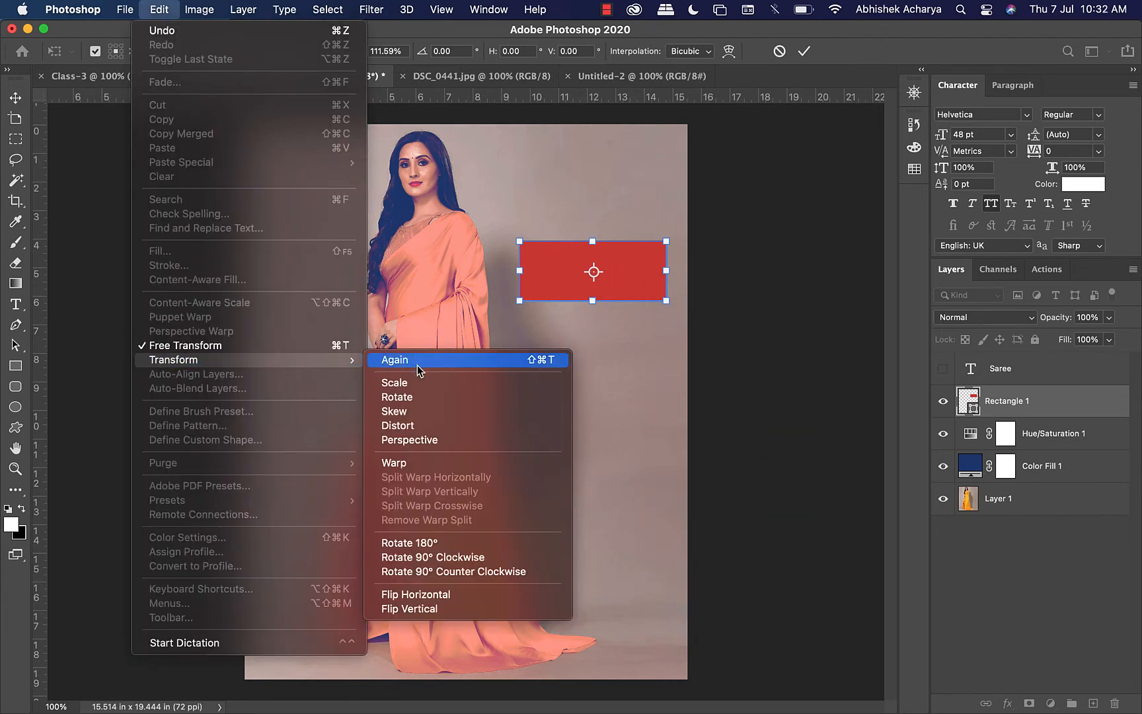
click(406, 404)
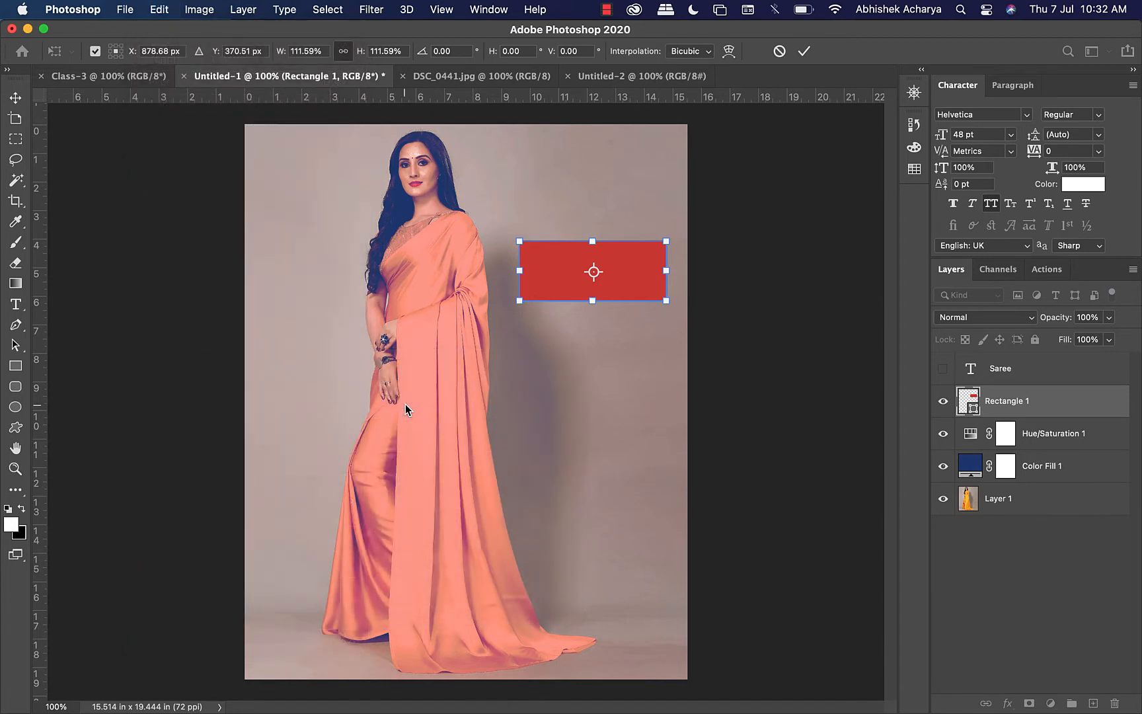
right_click(554, 260)
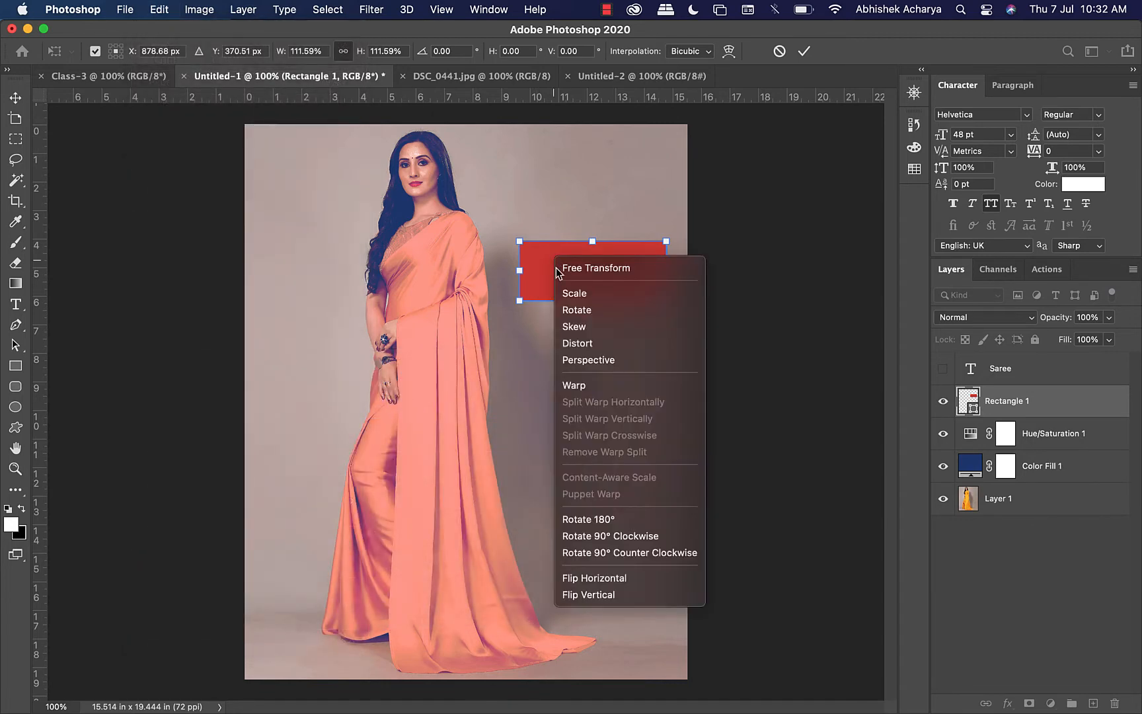
click(574, 326)
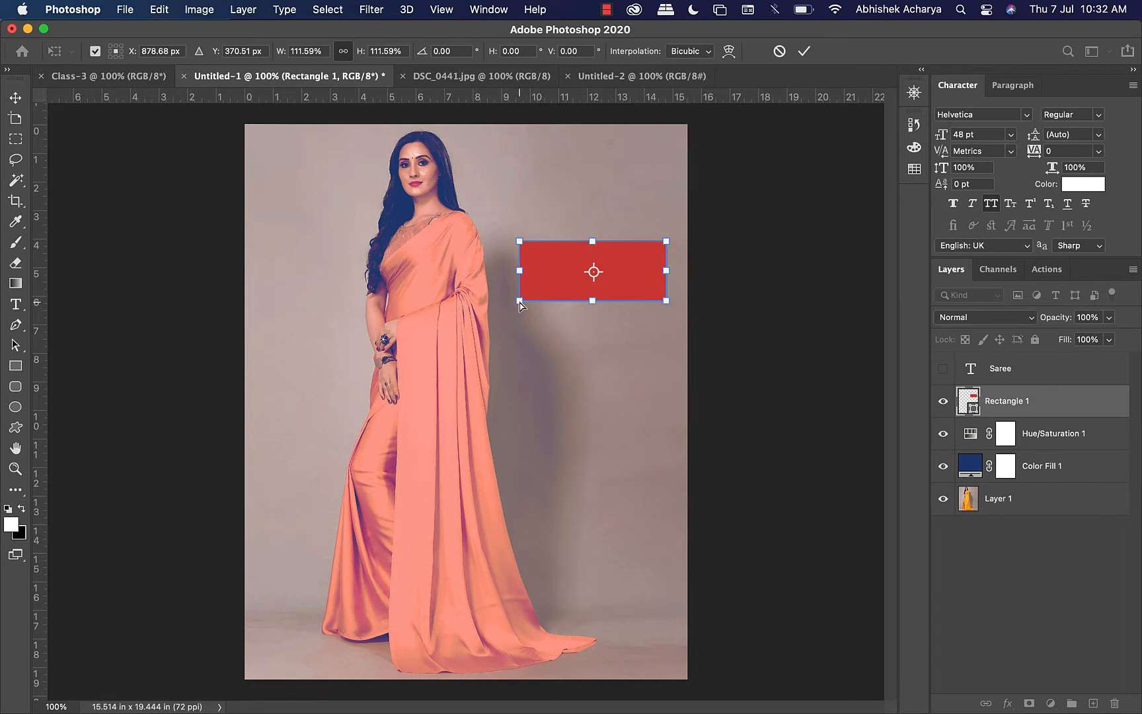
drag(520, 301, 502, 304)
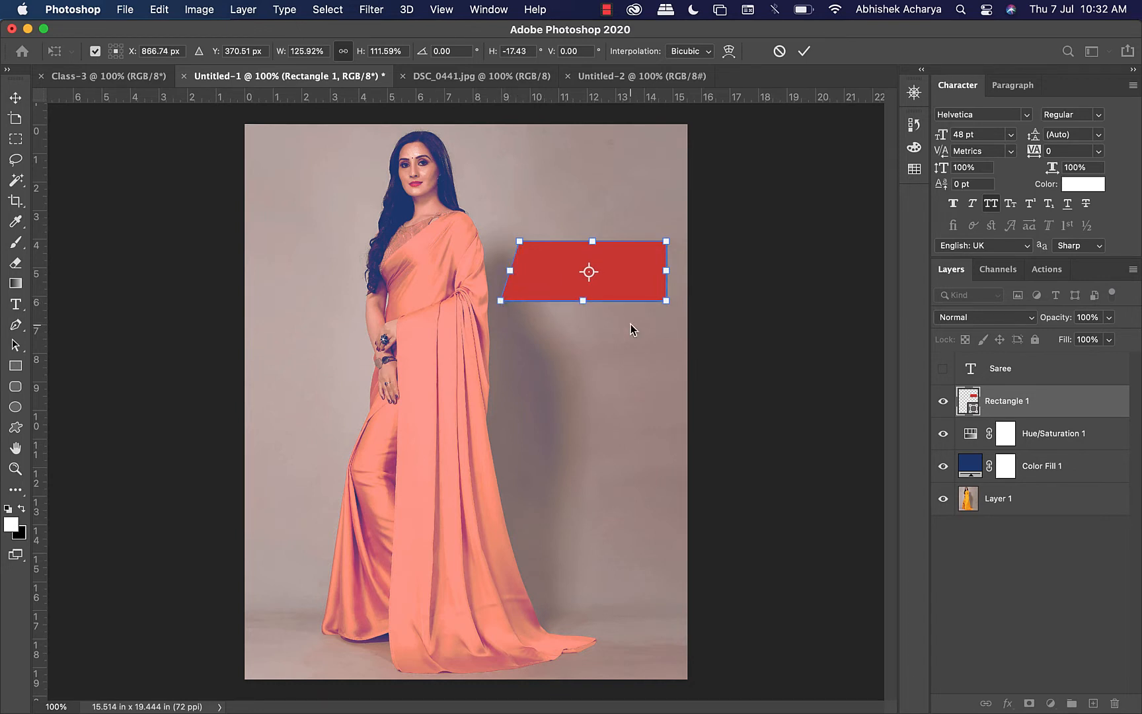
key(super+z)
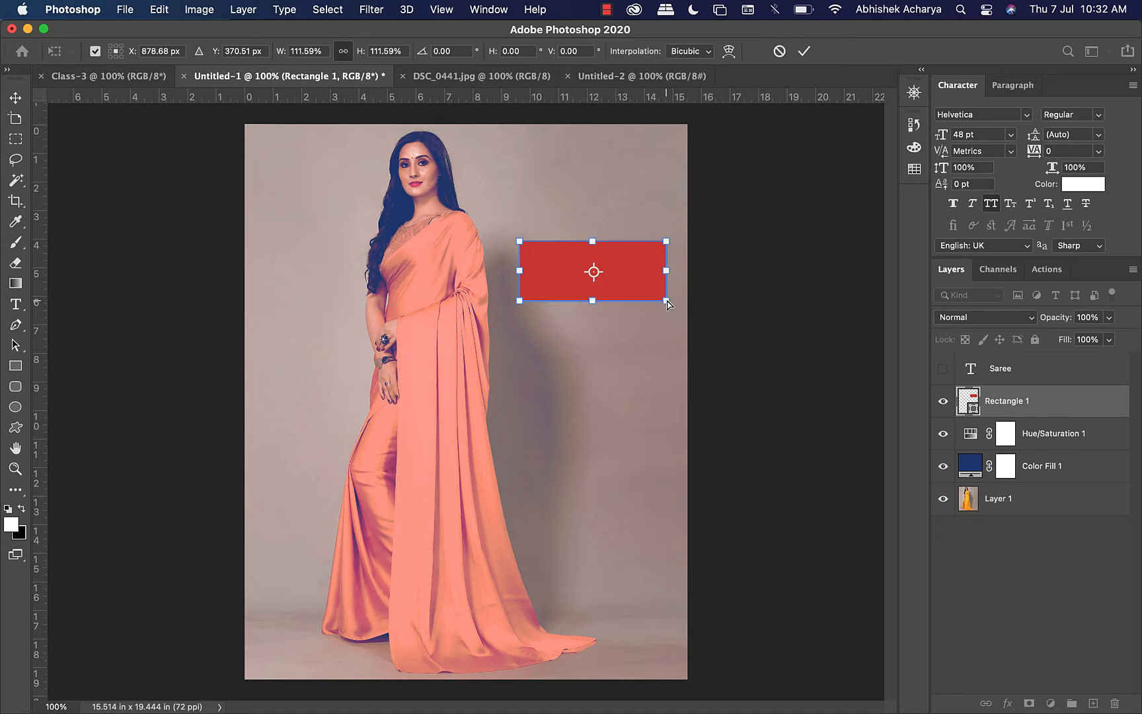
Step: Skew the red rectangle's two lower corners to the left, forming a parallelogram with a horizontal skew of about -21°
drag(668, 304, 650, 304)
key(super+z)
drag(668, 304, 644, 302)
drag(519, 303, 503, 301)
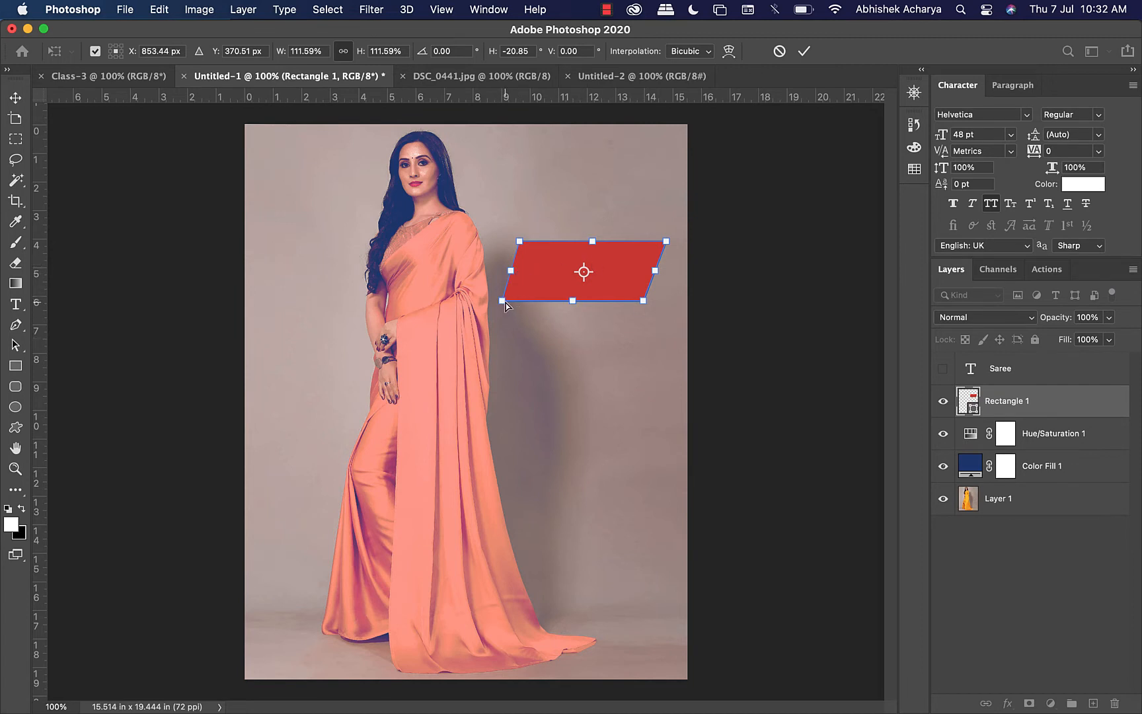
Step: Skew the parallelogram's corners into a large rhombus about 168% wide and 448% high, apply it, and undo the whole transform
drag(502, 301, 506, 415)
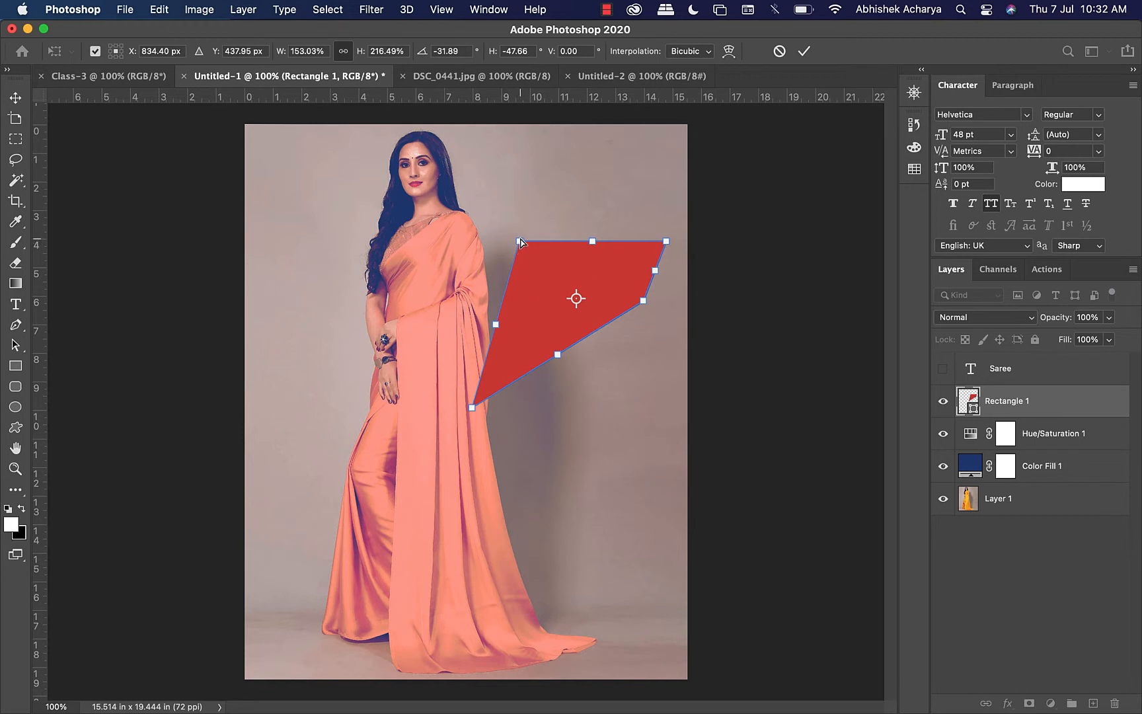
drag(511, 203, 484, 142)
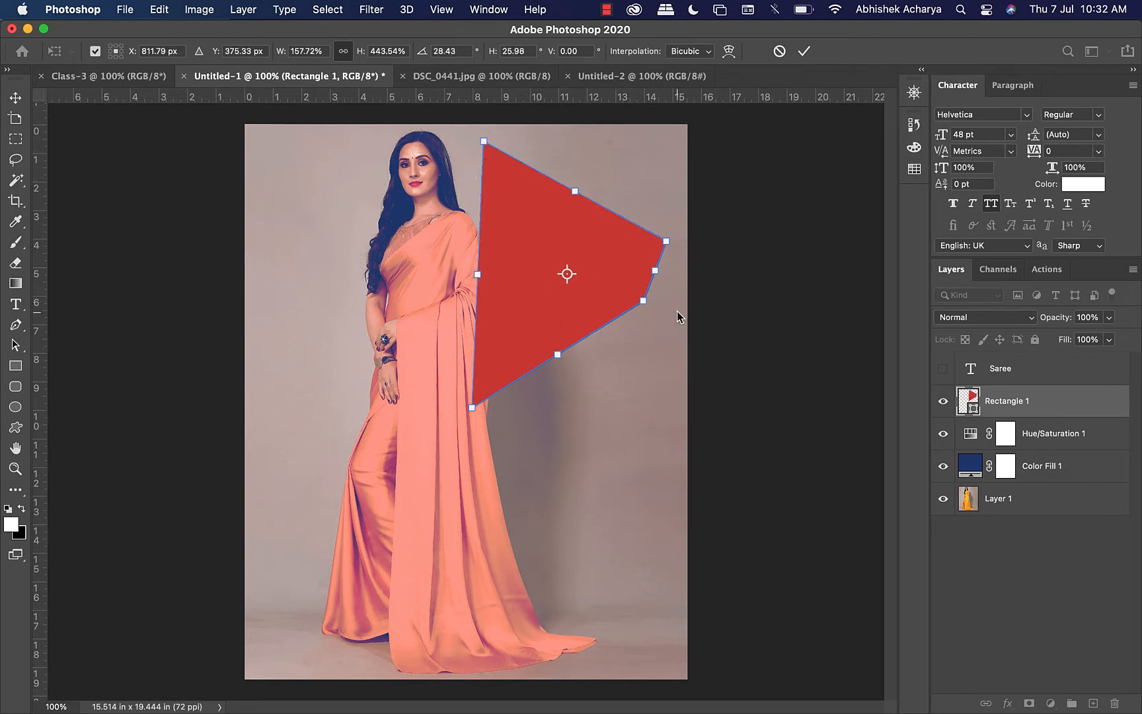
drag(644, 303, 599, 526)
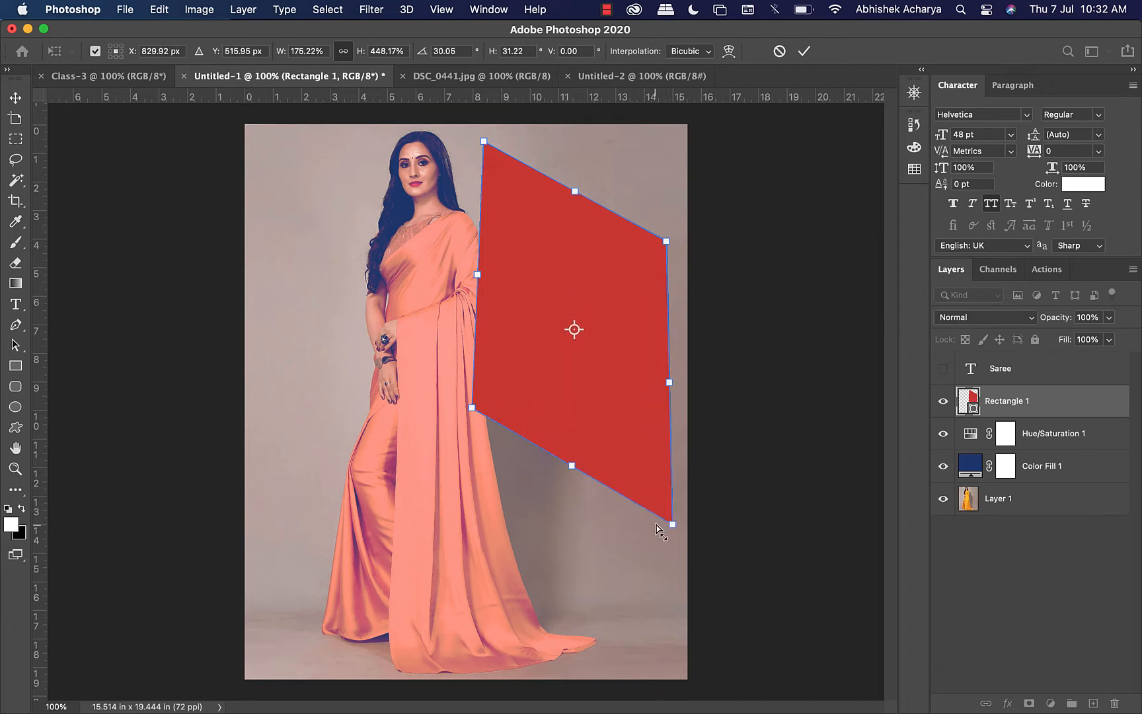
drag(671, 524, 665, 523)
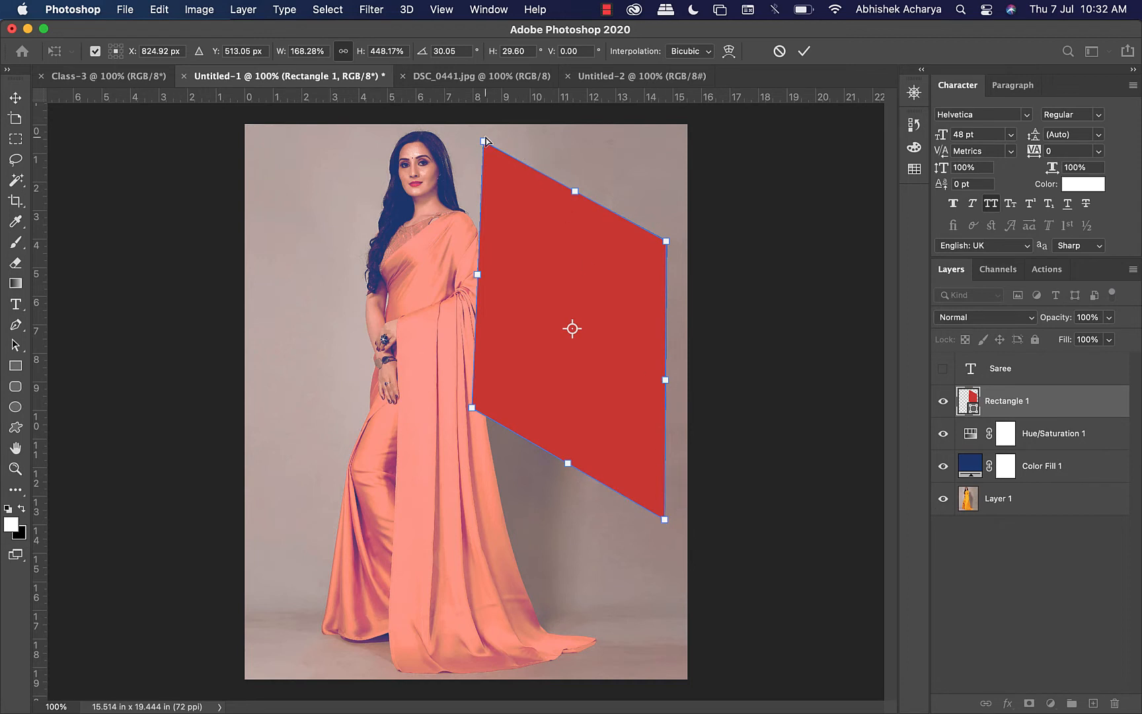
drag(484, 141, 482, 140)
drag(480, 139, 477, 138)
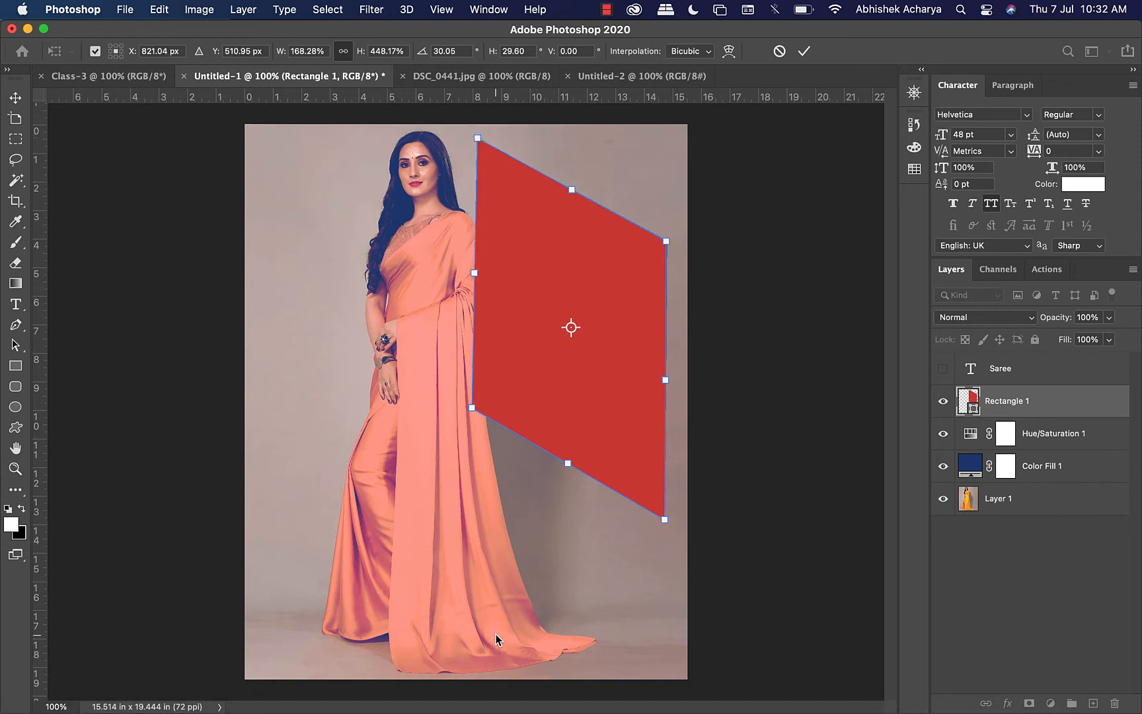
key(Return)
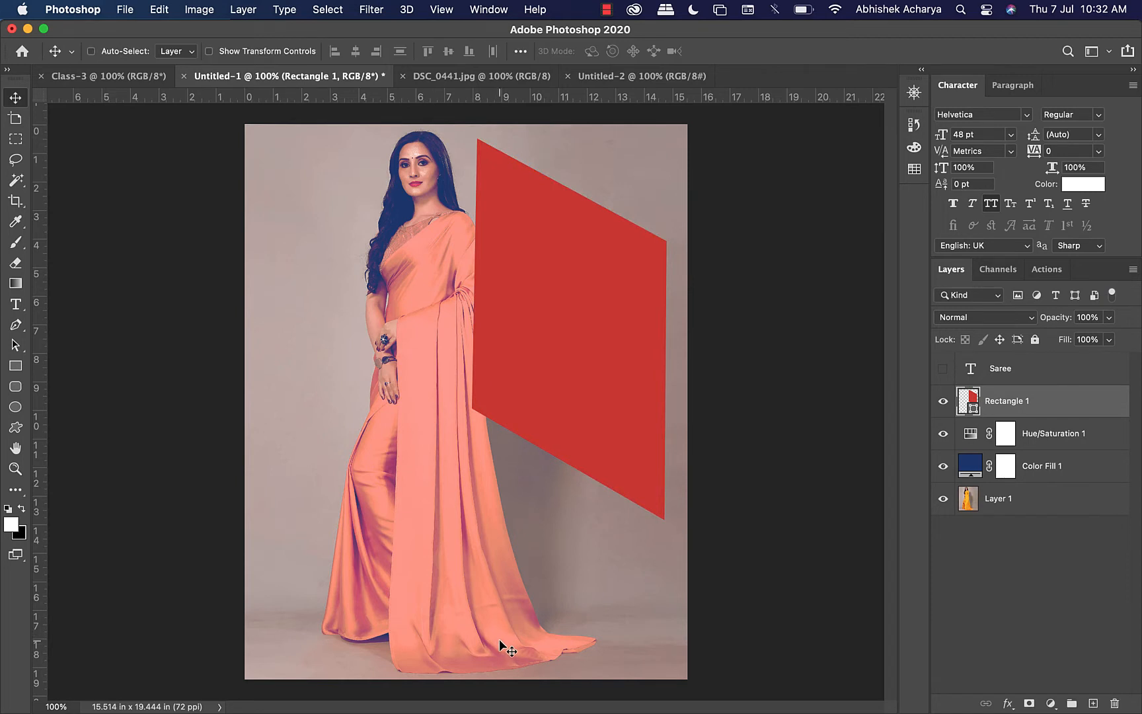
key(super+z)
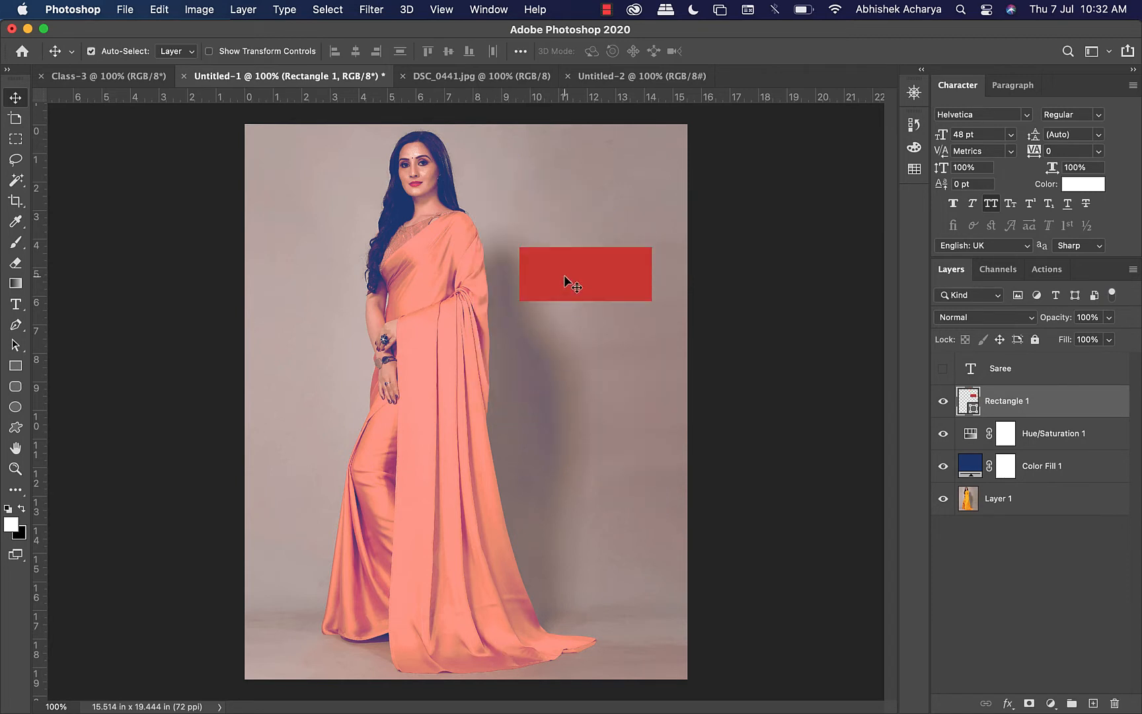
Step: Shift the red rectangle slightly up and left, then show the Saree text layer and move its text onto the rectangle's centre
mouse_move(600, 287)
mouse_down()
mouse_move(607, 251)
mouse_move(575, 276)
mouse_move(587, 283)
mouse_up()
click(942, 370)
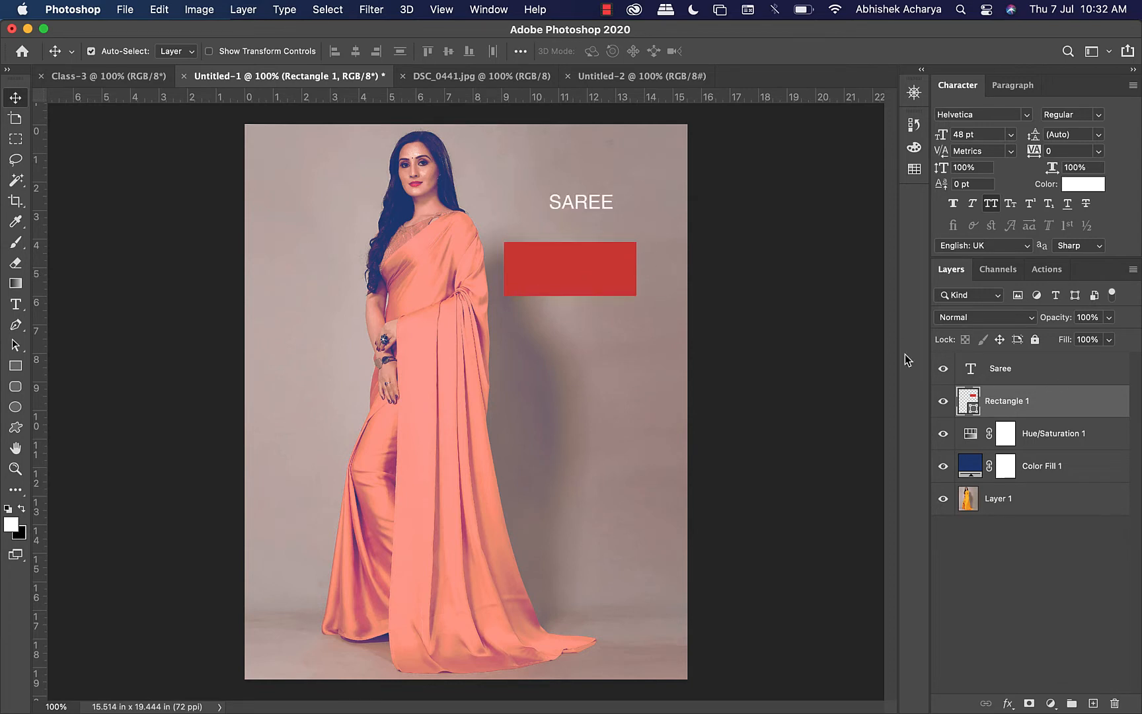
drag(583, 191, 573, 274)
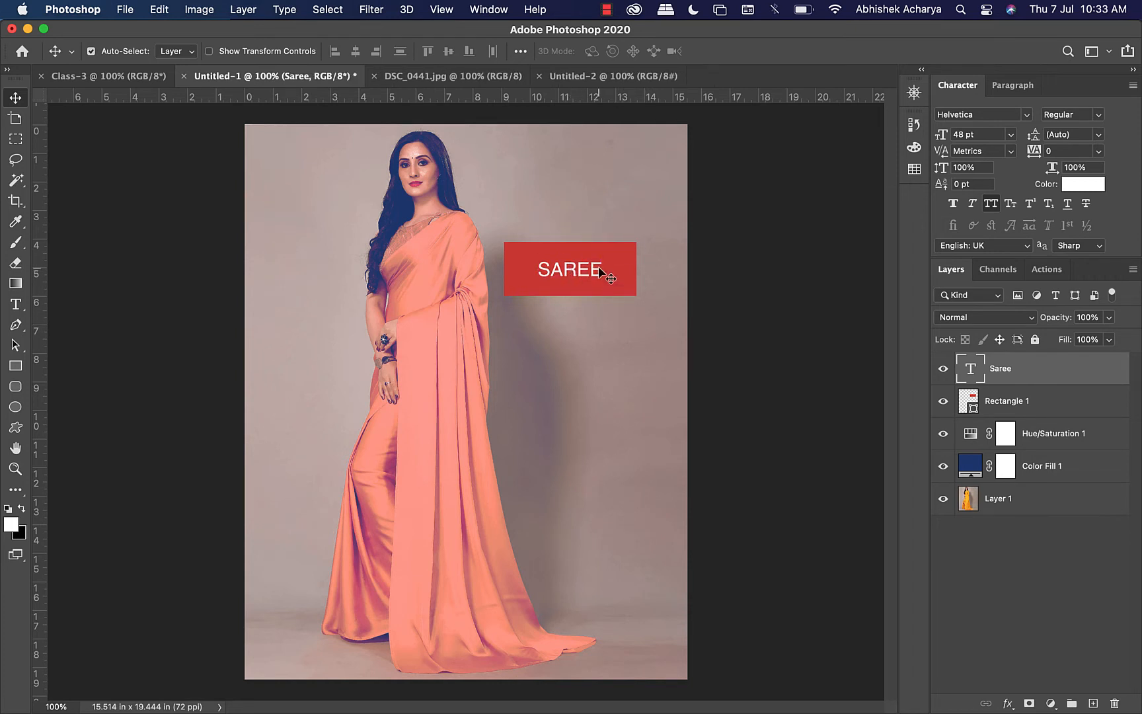
Step: Stretch the SAREE text horizontally to about 112% width with Free Transform and apply it
key(super+t)
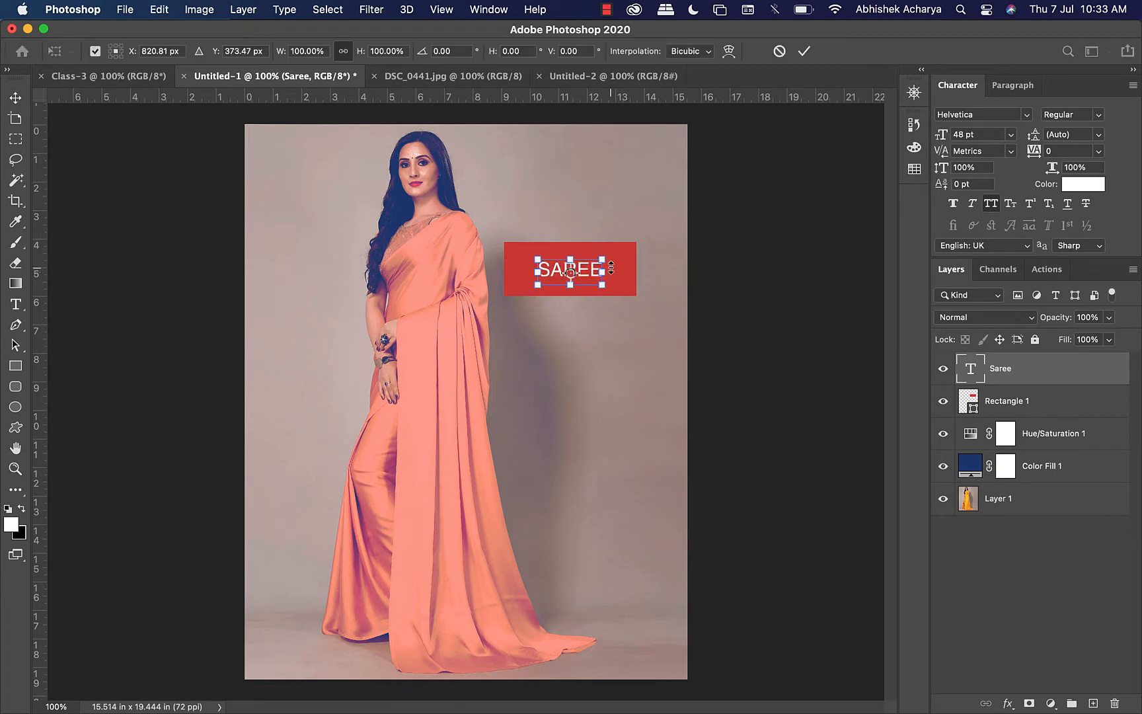
mouse_move(609, 268)
mouse_down()
mouse_move(632, 277)
mouse_move(607, 280)
mouse_up()
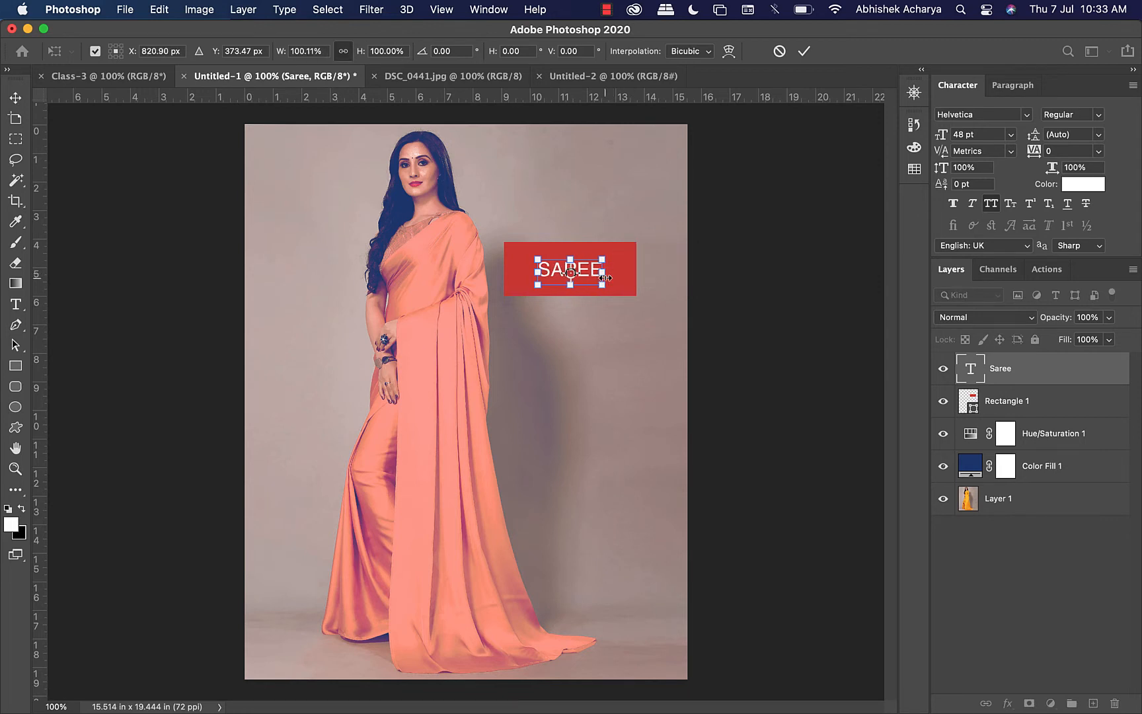
key(super+z)
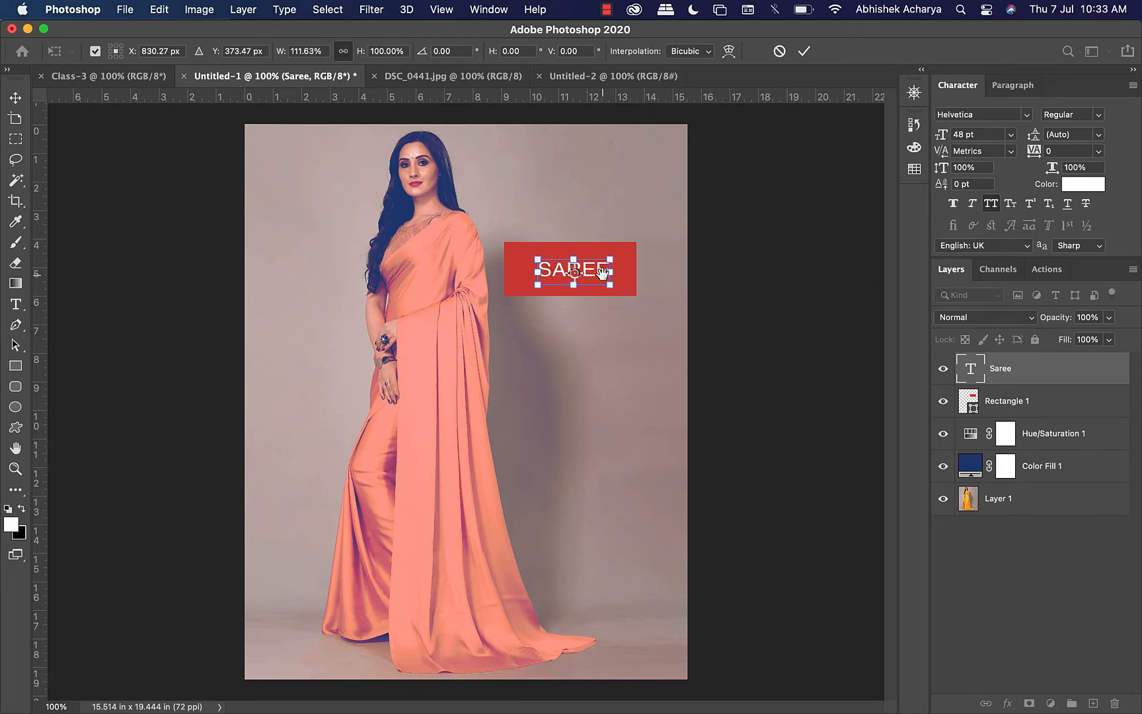
key(super+plus)
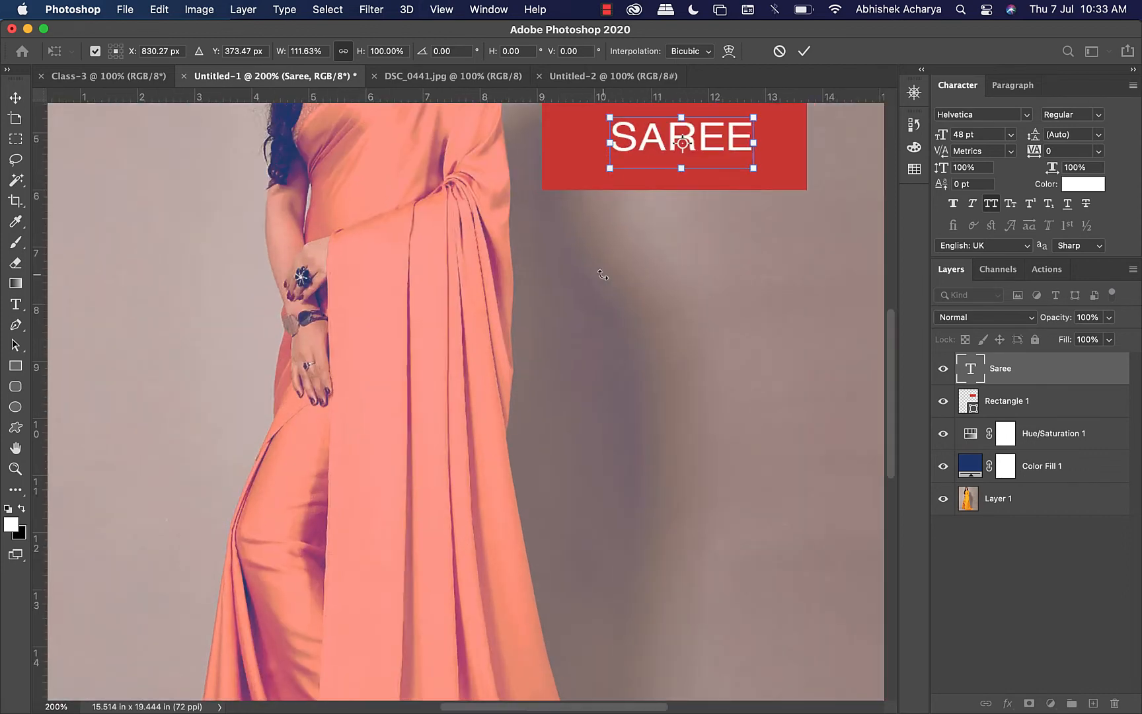
drag(703, 245, 597, 380)
click(9, 99)
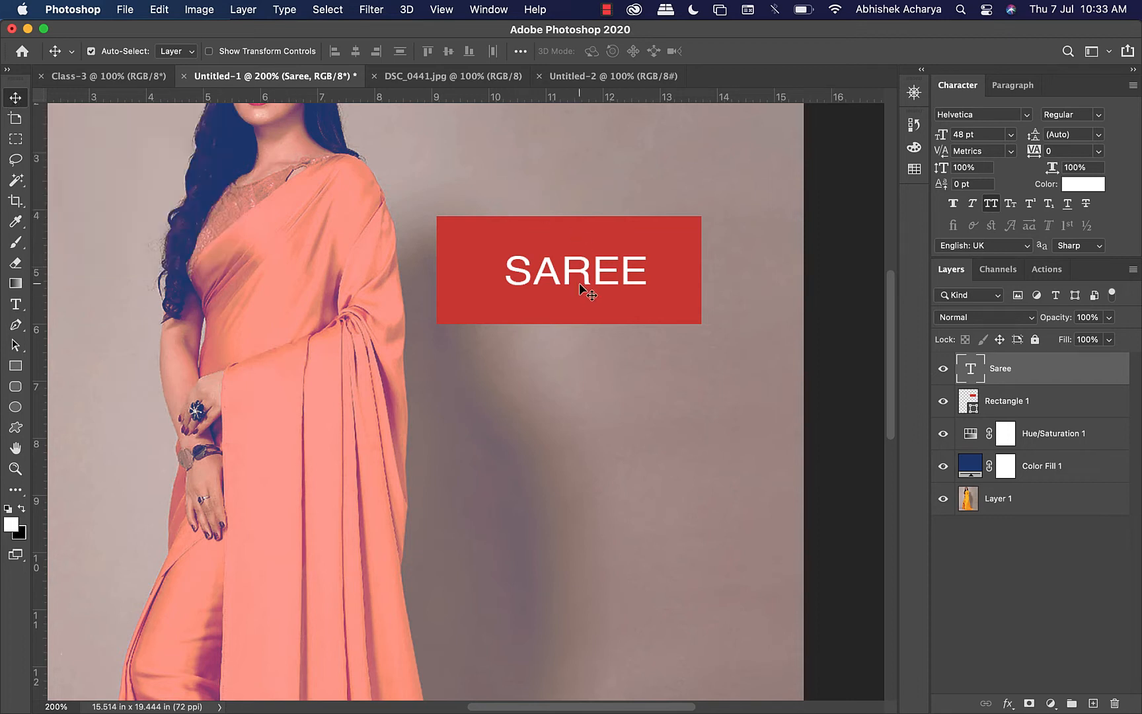
Step: Try stretching the SAREE text to about 147% width, undo the stretch, and cancel the transform
key(super+t)
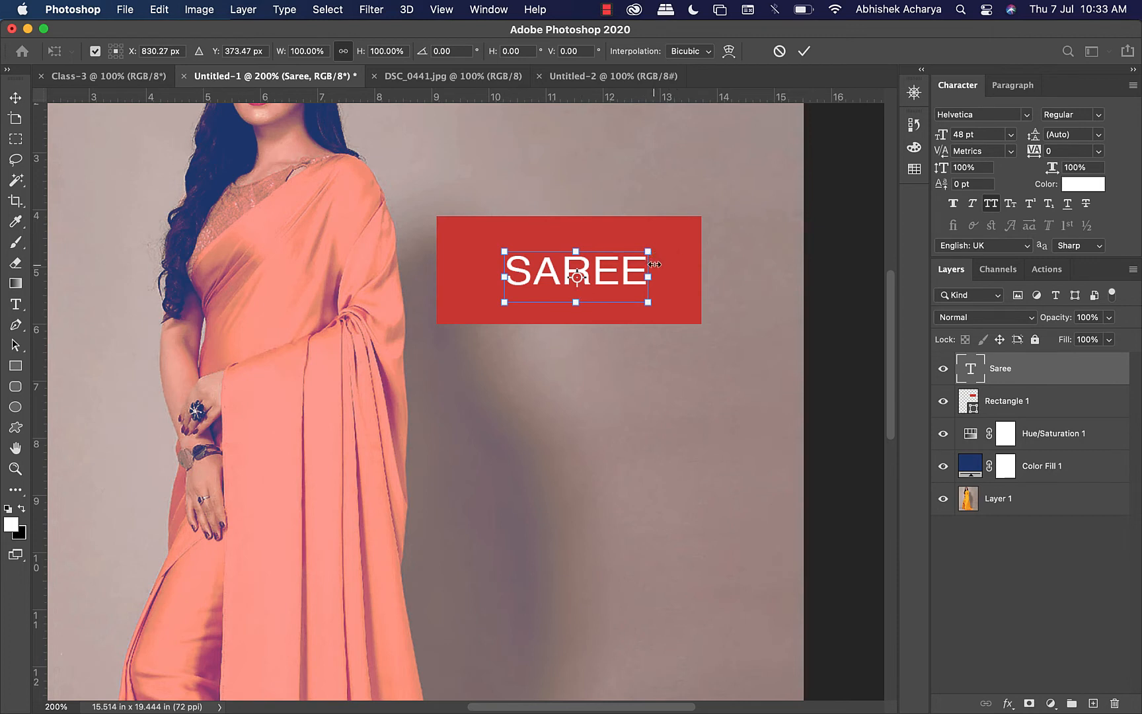
drag(649, 278, 716, 278)
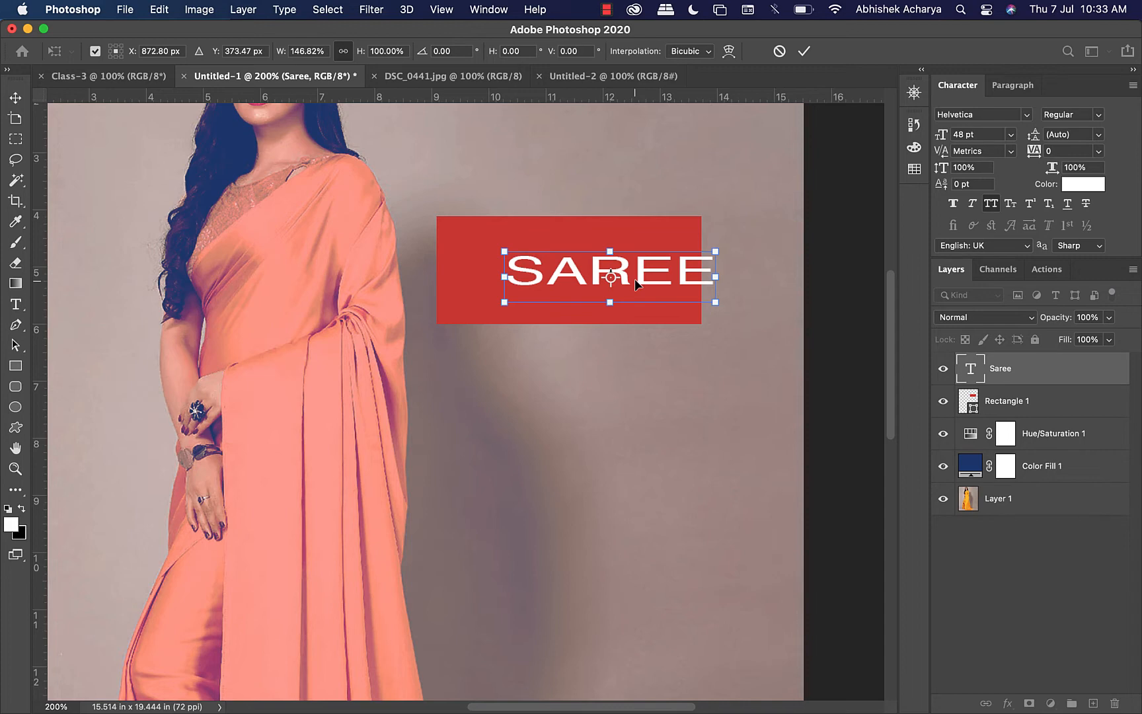
key(super+z)
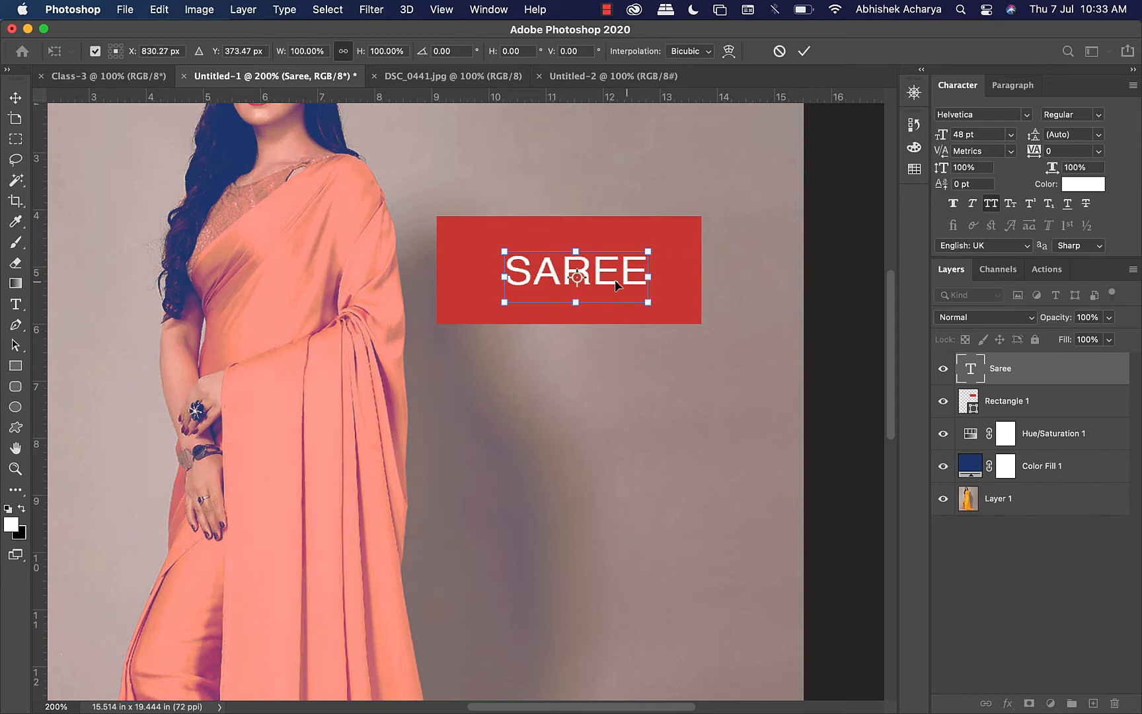
mouse_move(587, 712)
key(Escape)
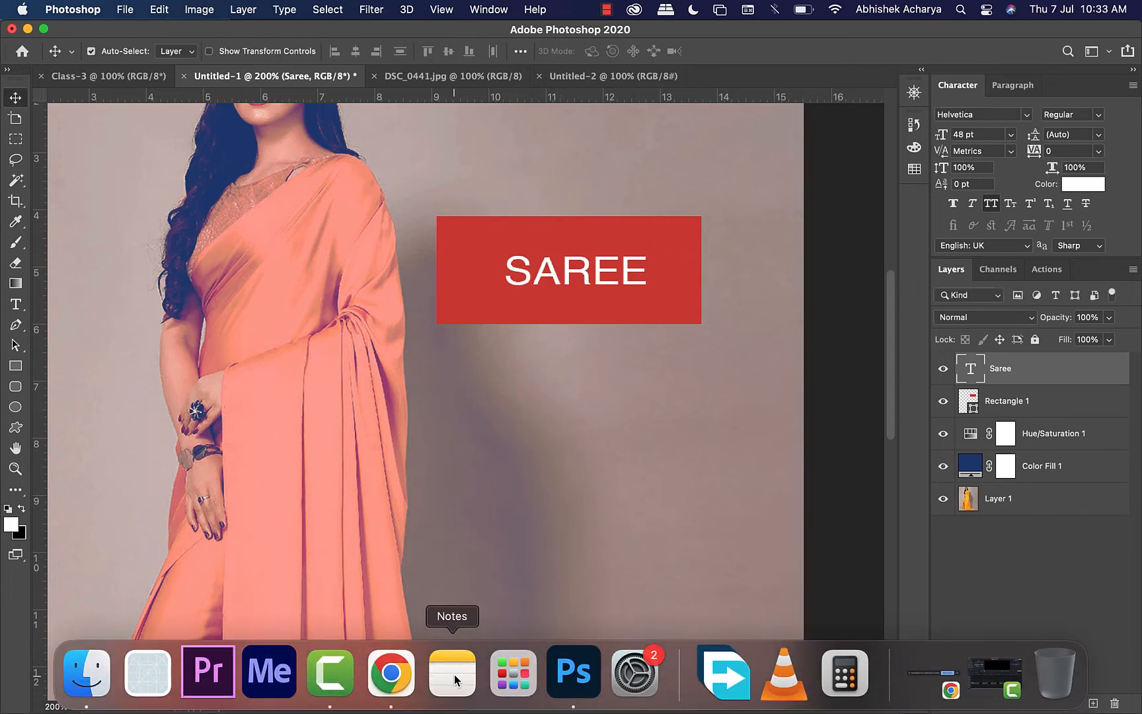
Step: Switch to Chrome and search Google for "fashion magazine"
click(377, 669)
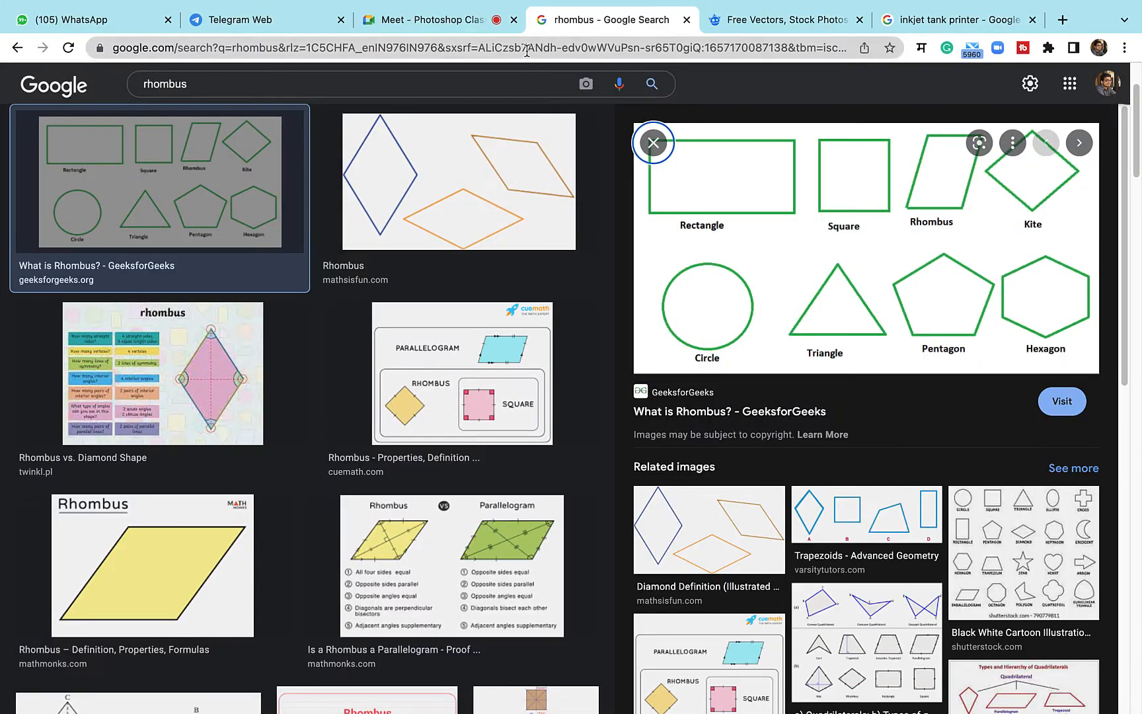
click(527, 51)
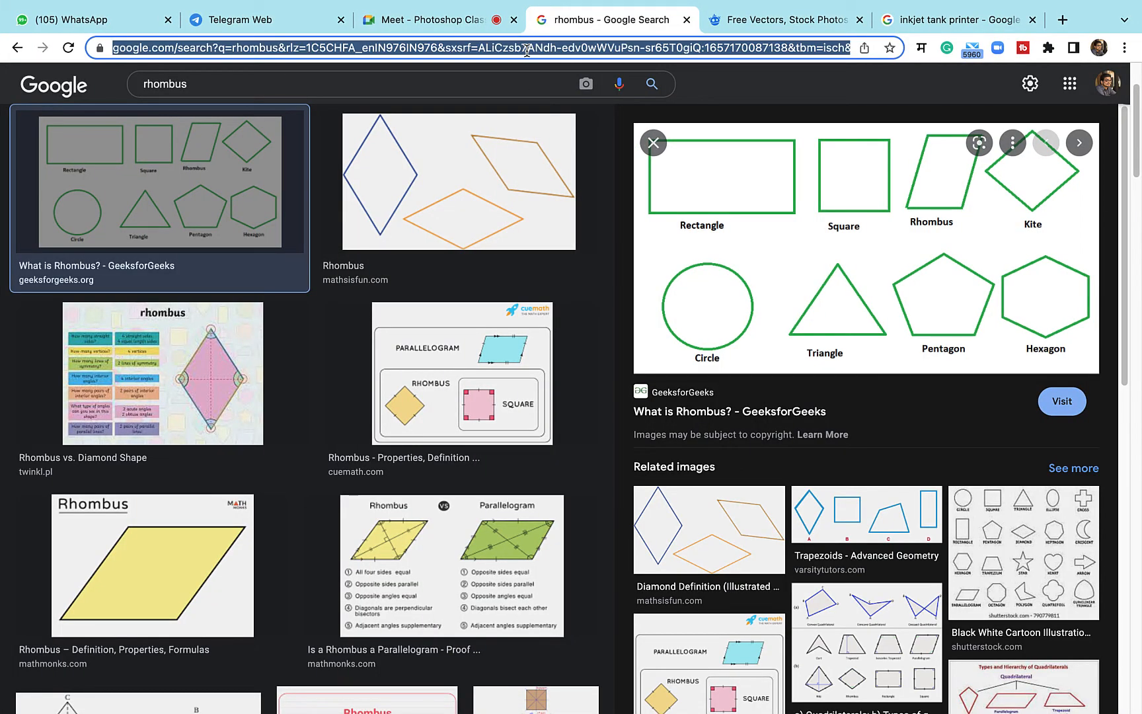
text(fashion )
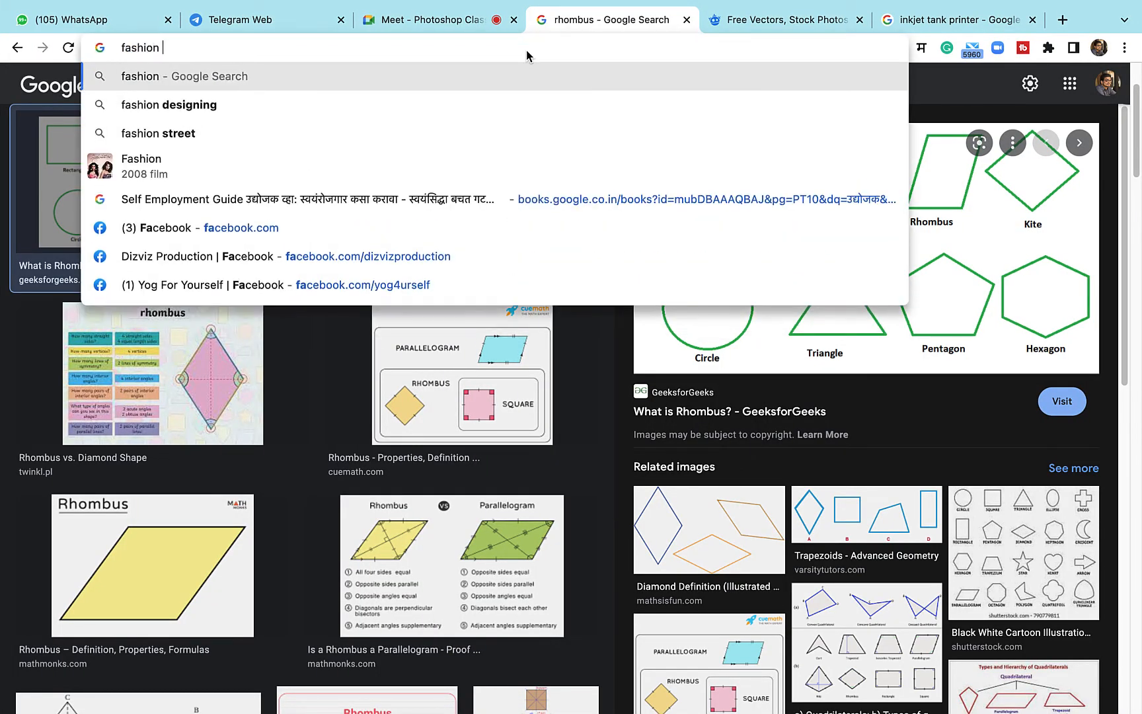
text(maga)
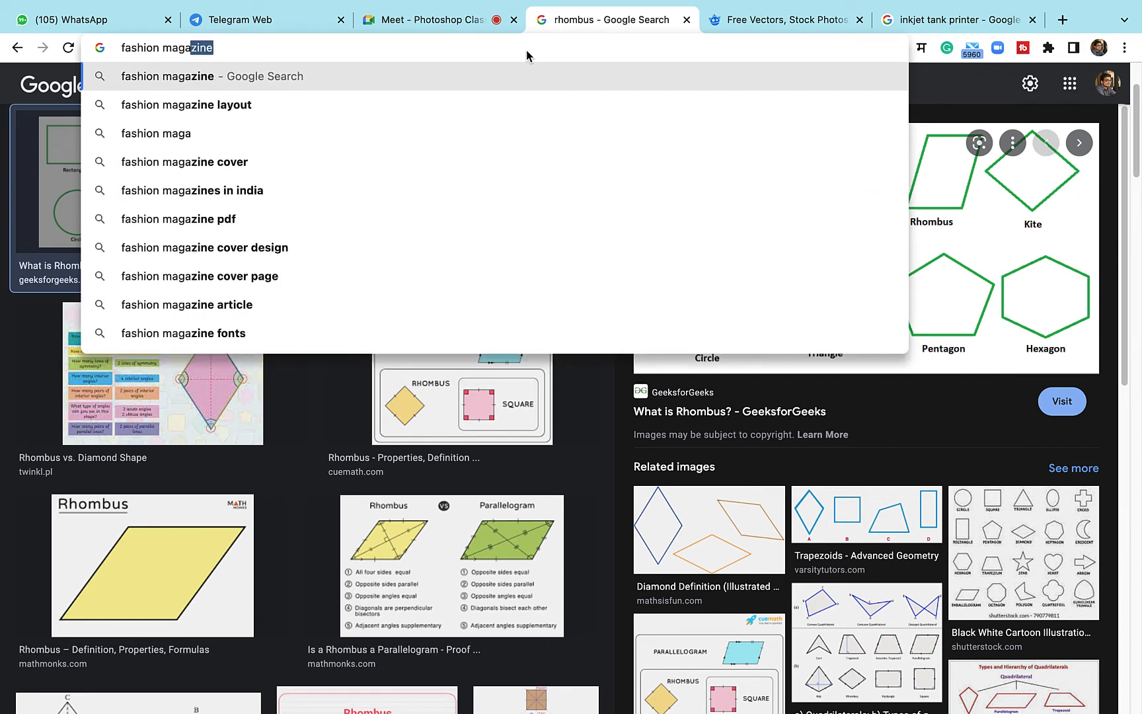
key(Return)
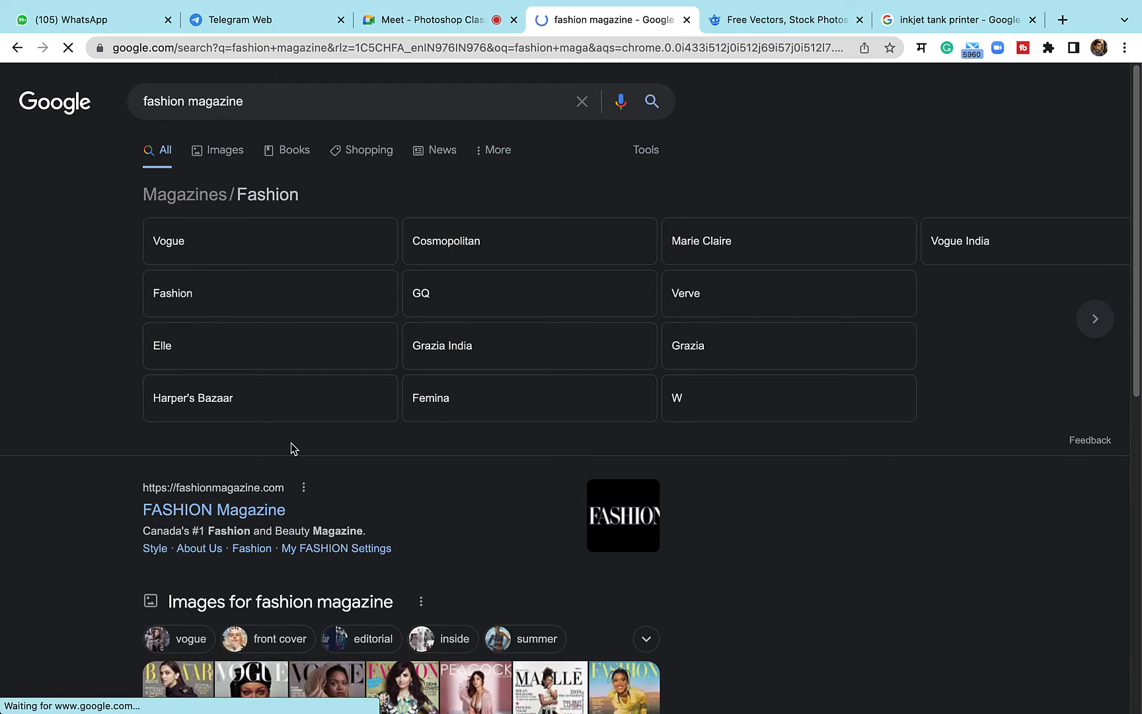
Step: Open the fashion magazine image results and preview the Bazaar, Fashion and Vogue covers for their layouts
scroll(291, 443, down, 5)
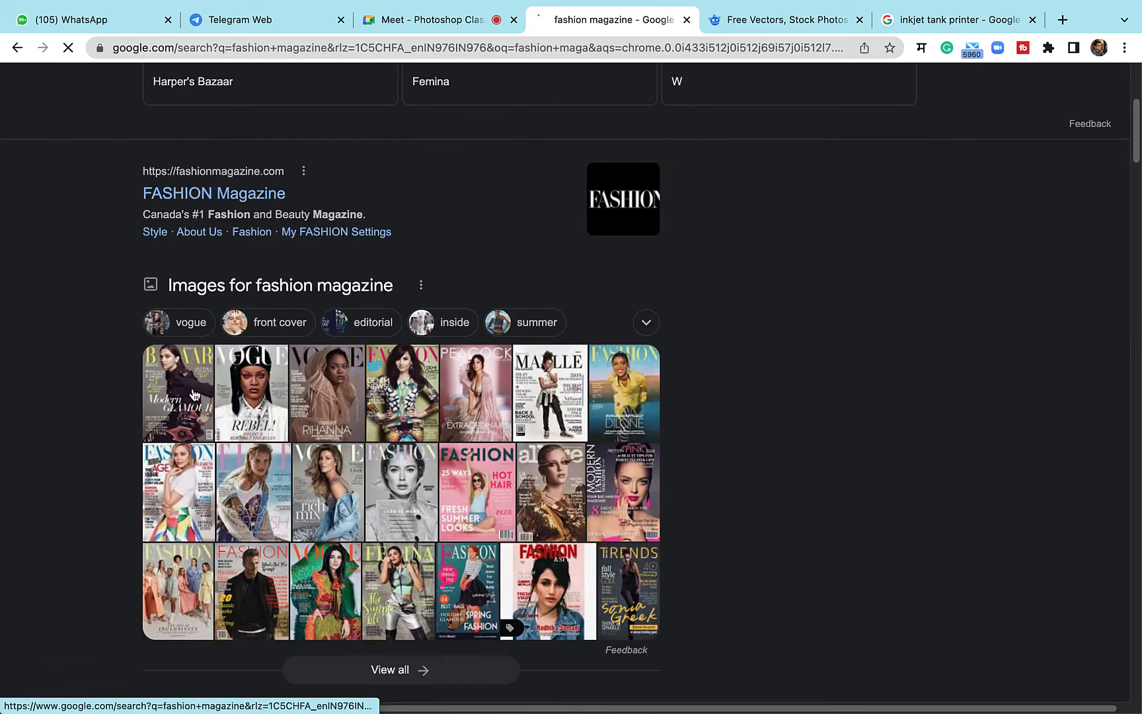
click(192, 390)
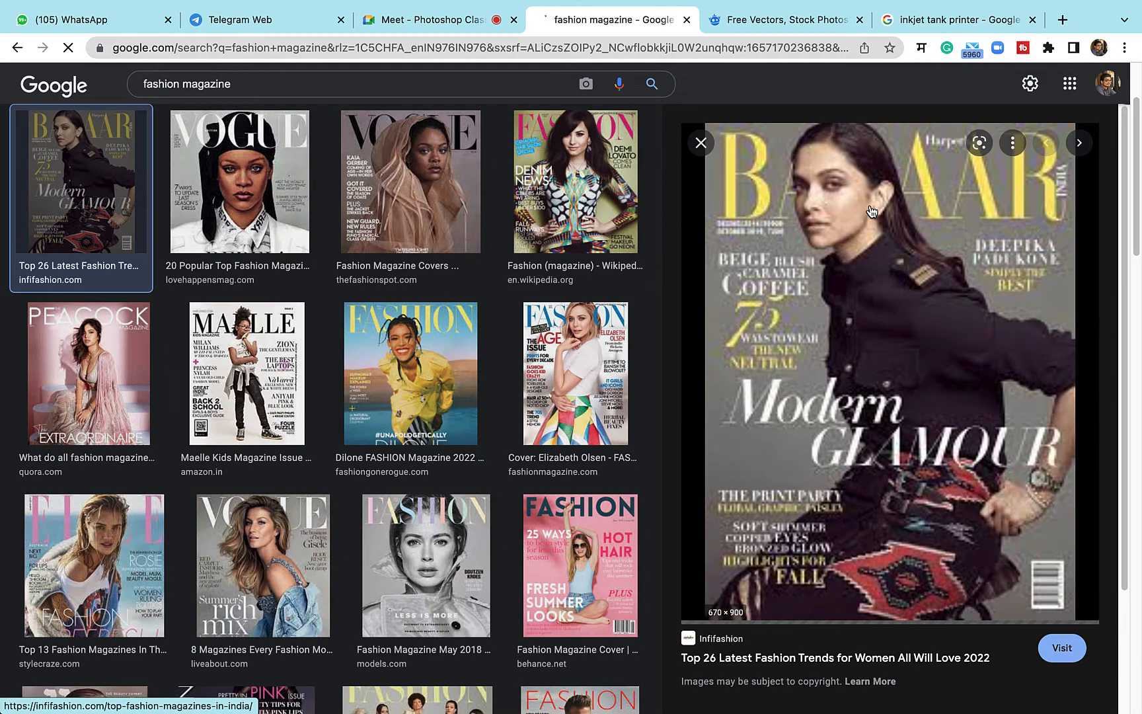
click(438, 384)
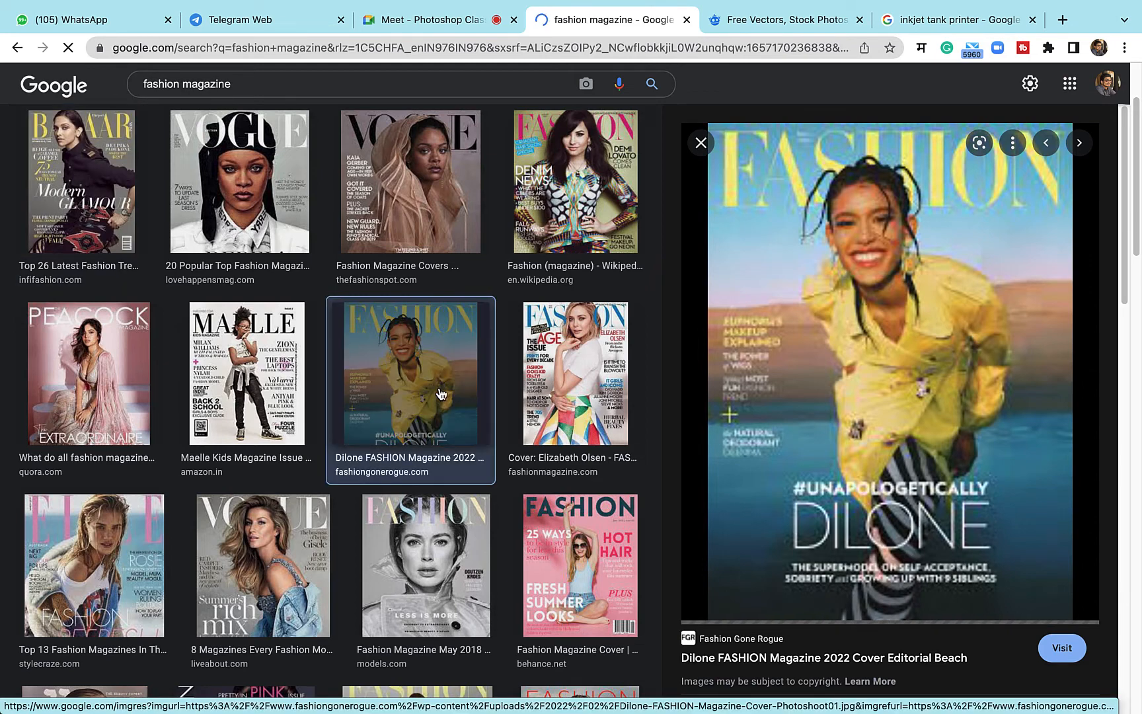
click(252, 542)
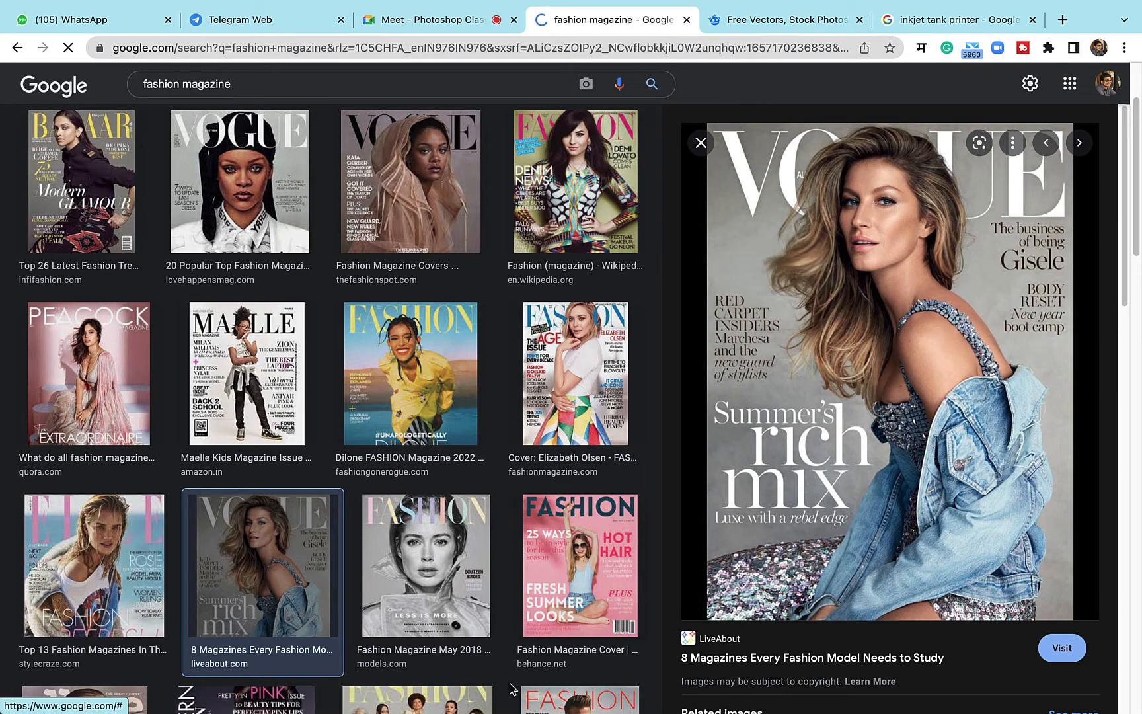
Step: Search Google Images for "man png"
mouse_move(800, 5)
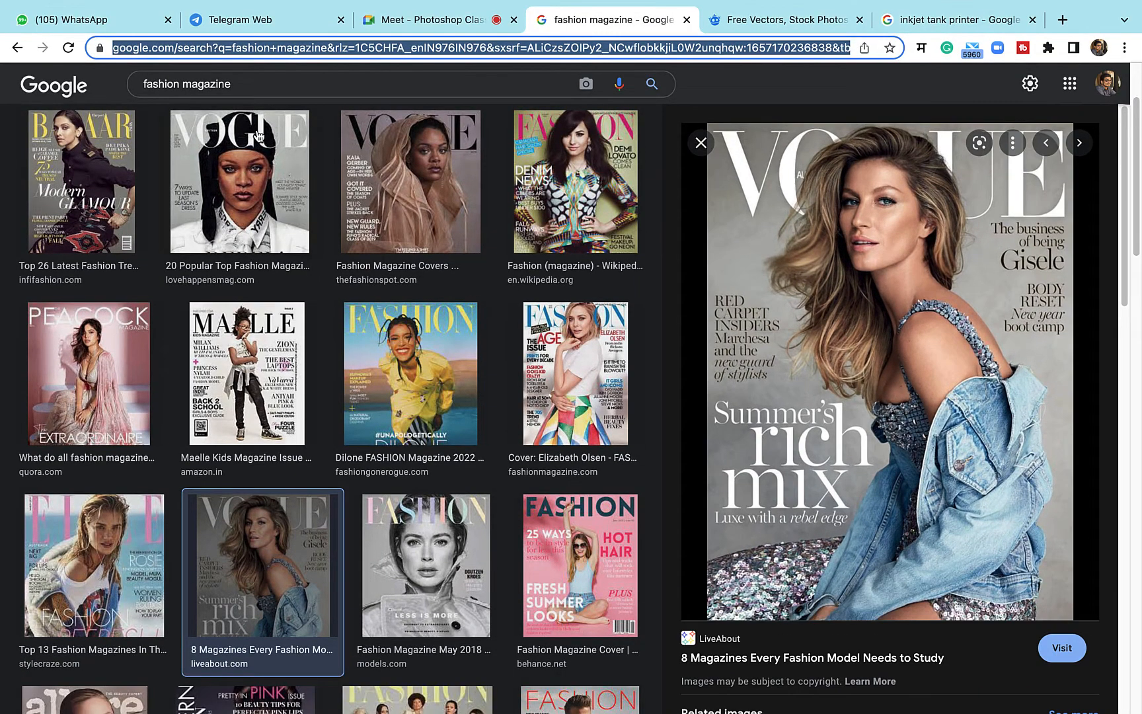
double_click(257, 82)
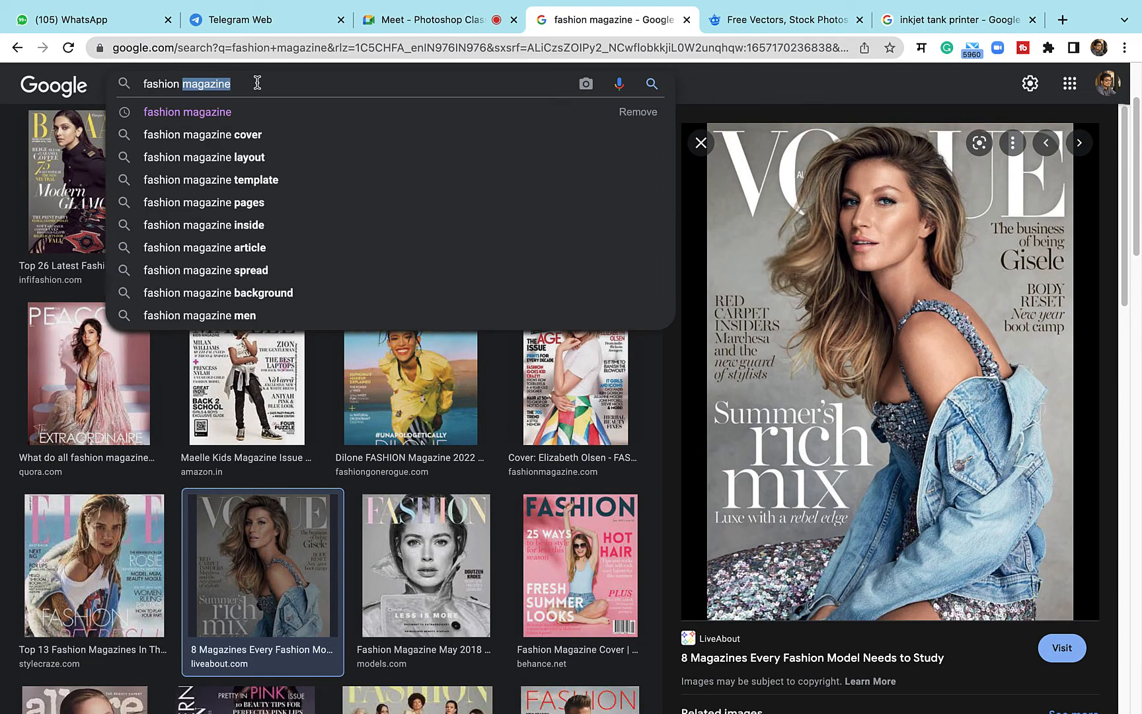
key(super+a)
text(man pn)
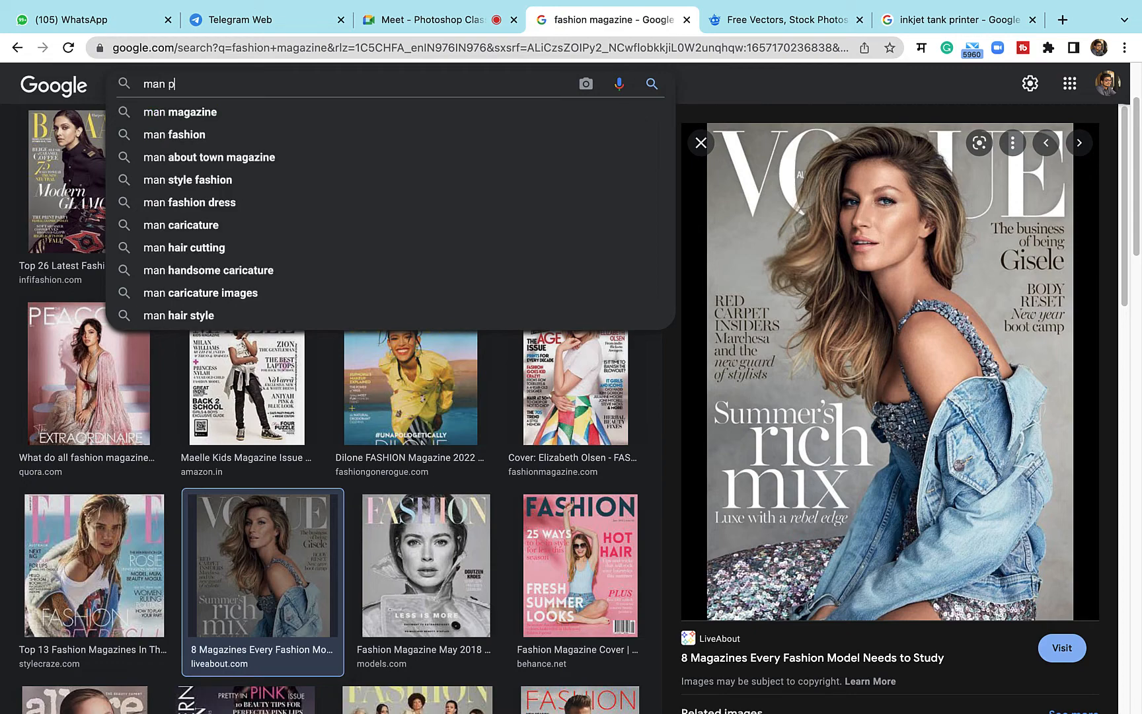
text(g)
key(Return)
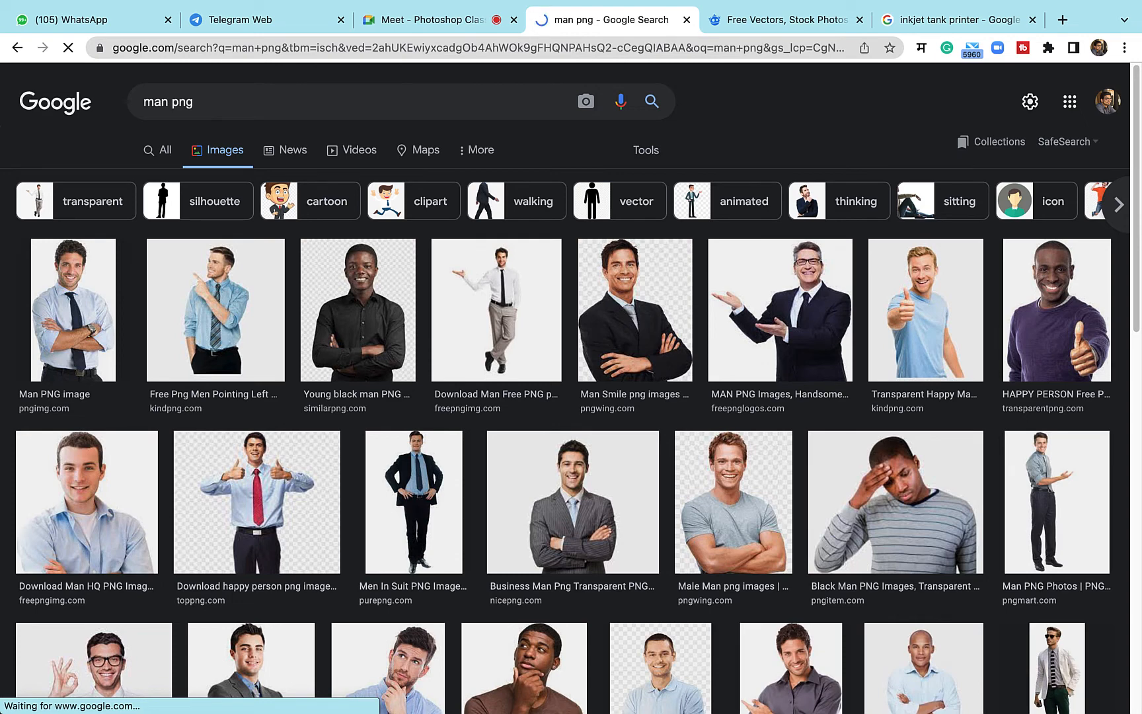
Step: Open the TopPNG page of the thumbs-up man in a red tie and download the large (274x403) PNG
click(263, 497)
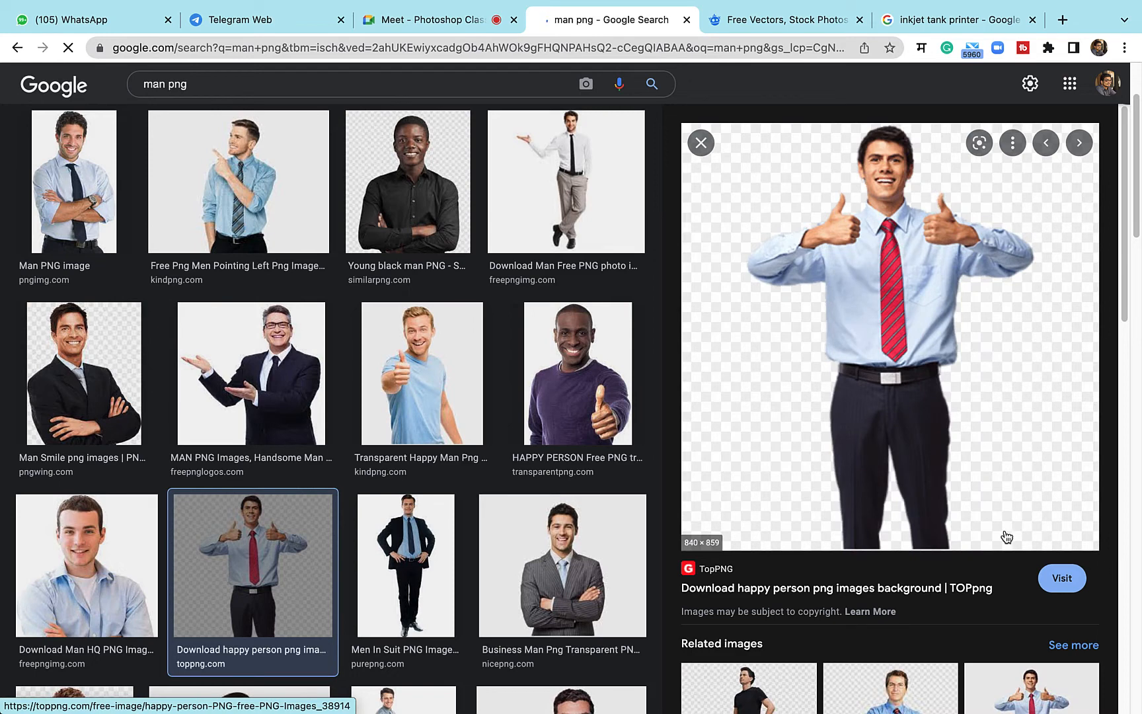
click(926, 311)
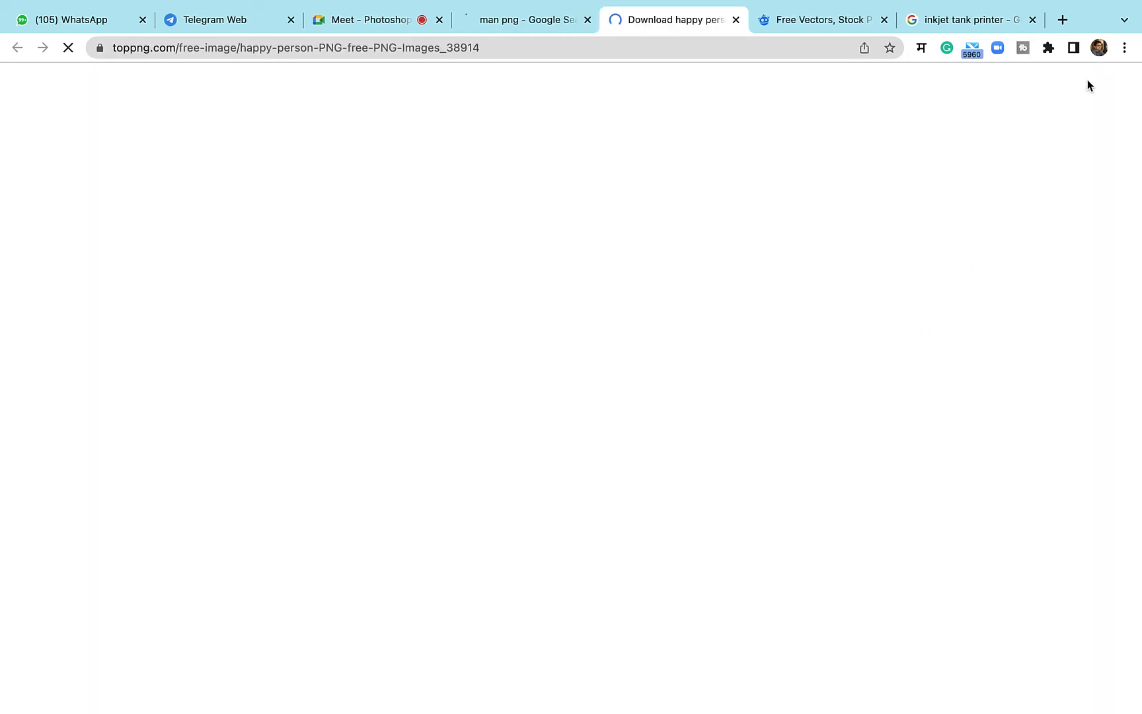
click(1098, 49)
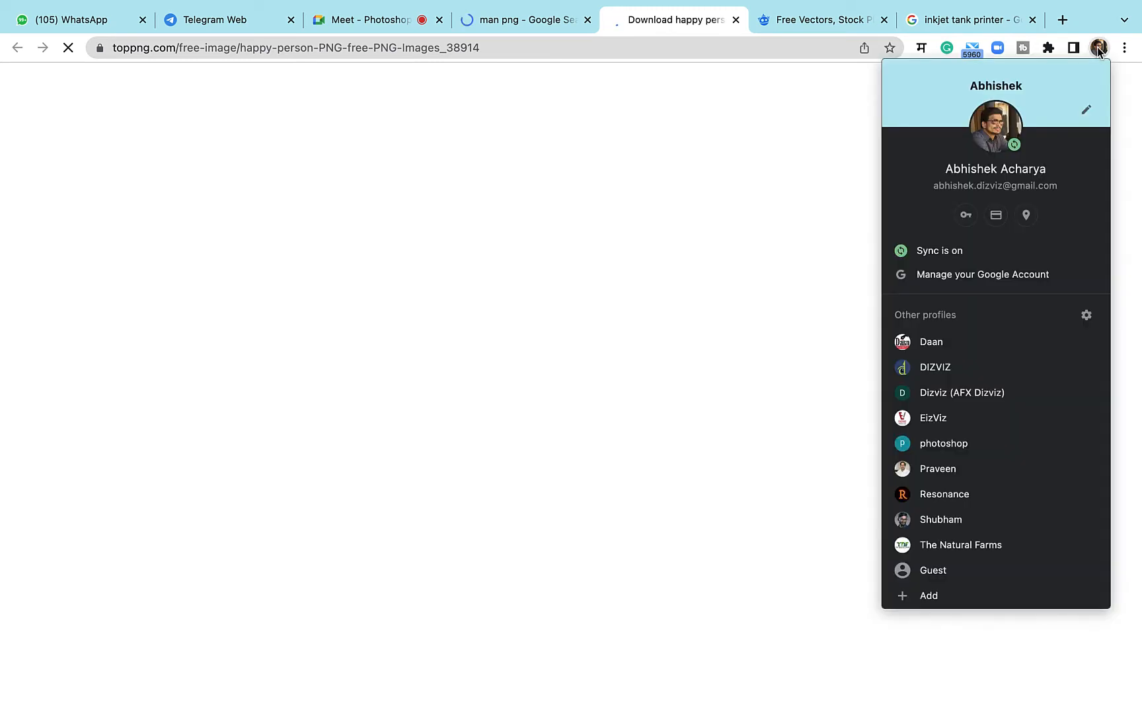
click(688, 18)
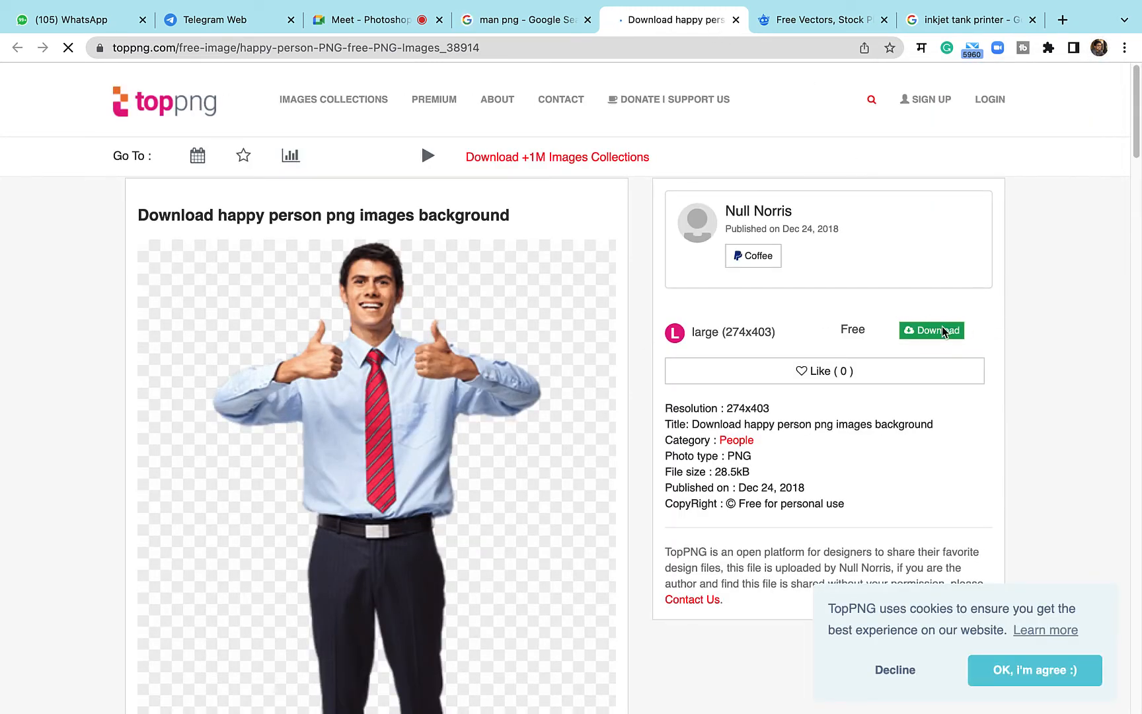
scroll(443, 445, down, 10)
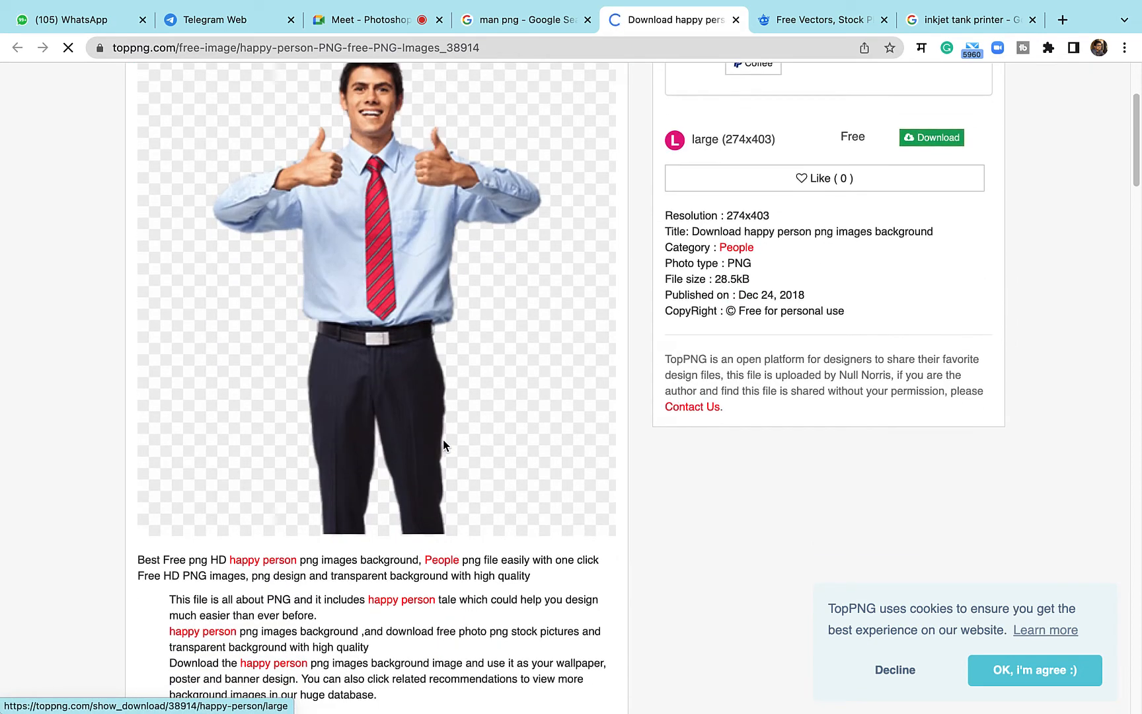
scroll(443, 445, up, 10)
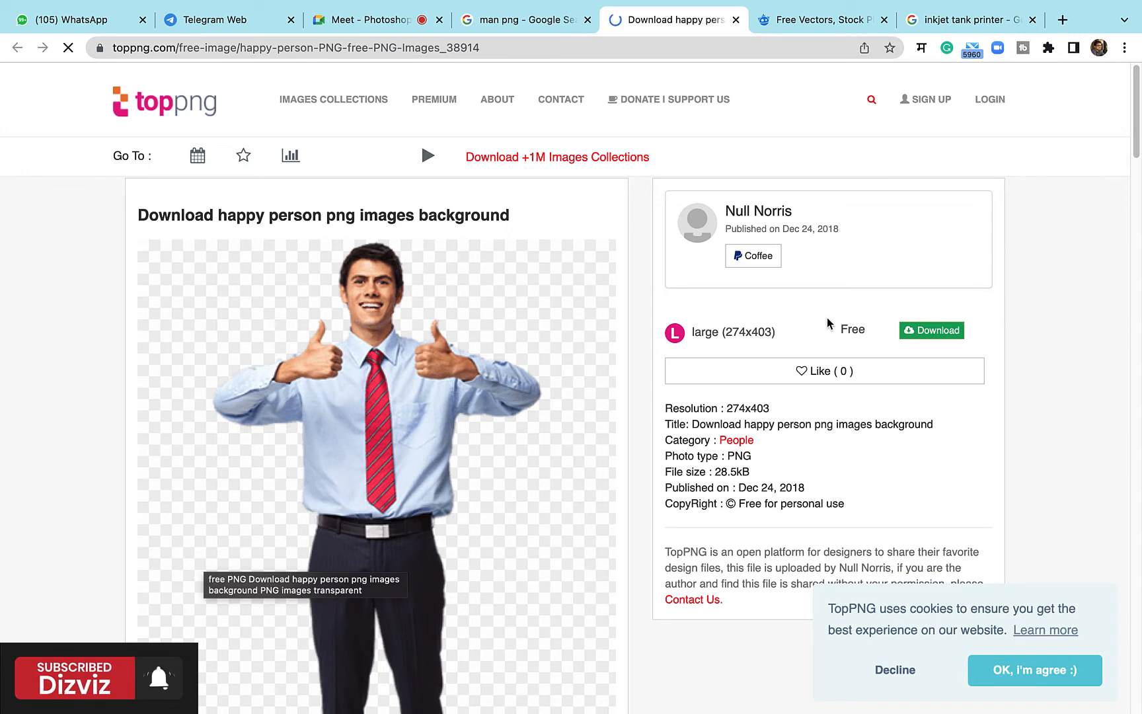
click(927, 333)
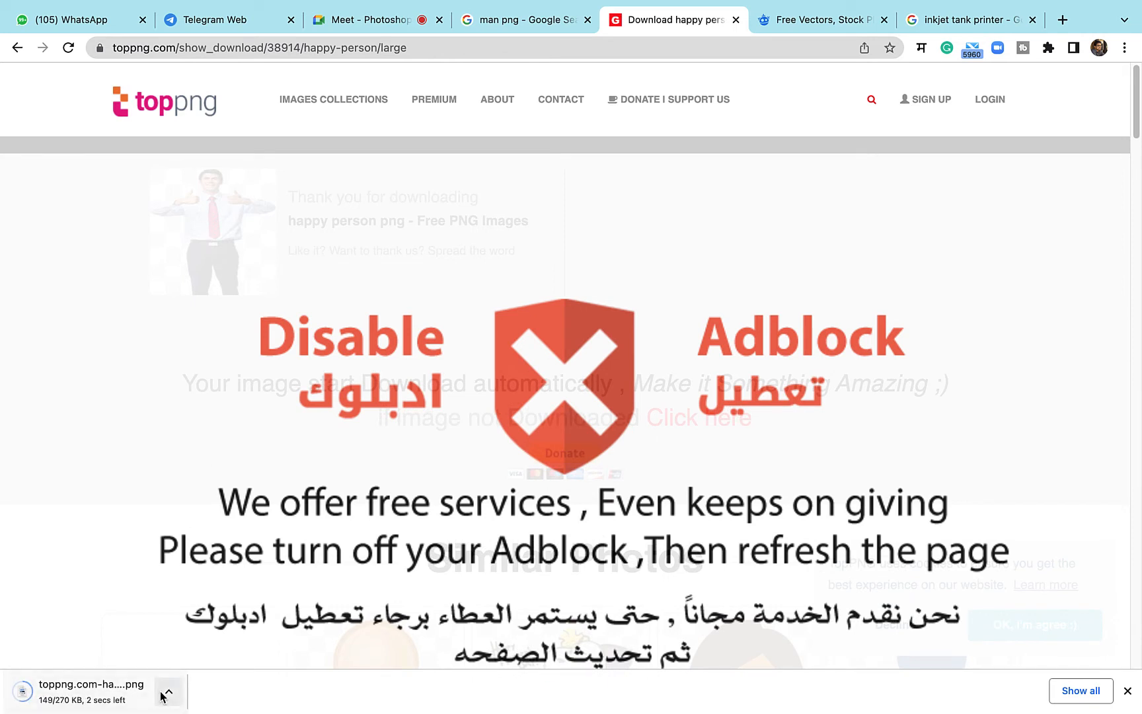
Step: Reveal the downloaded PNG in Finder and look through the files in the Downloads folder
click(166, 691)
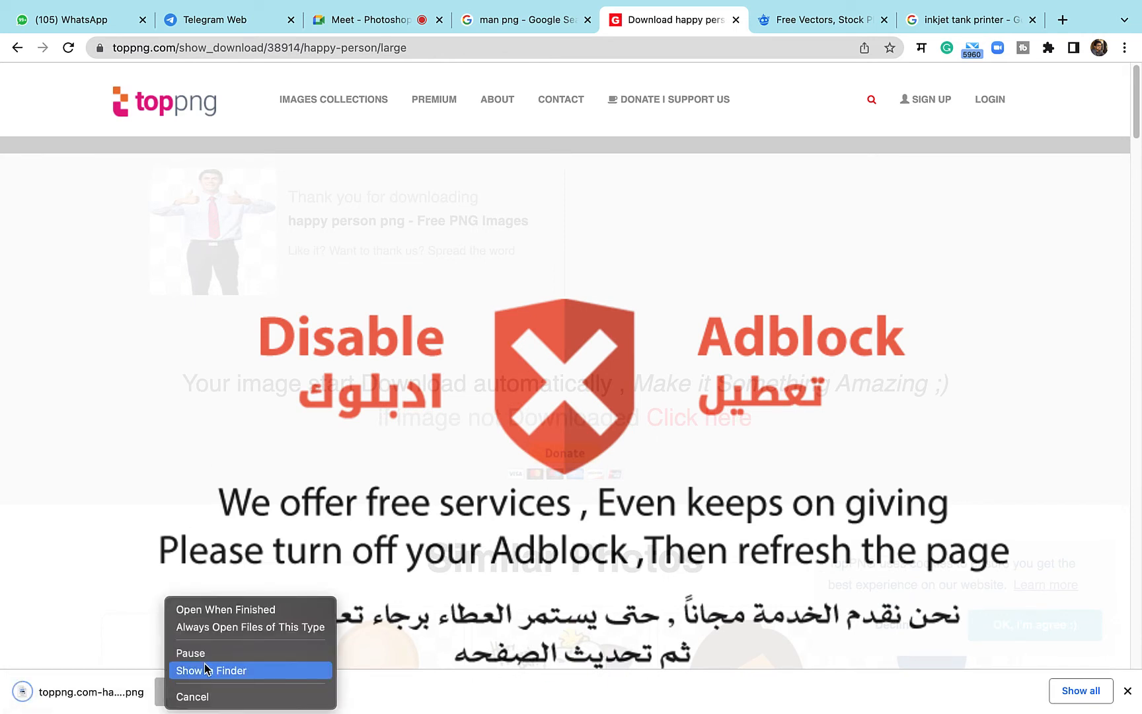
click(205, 663)
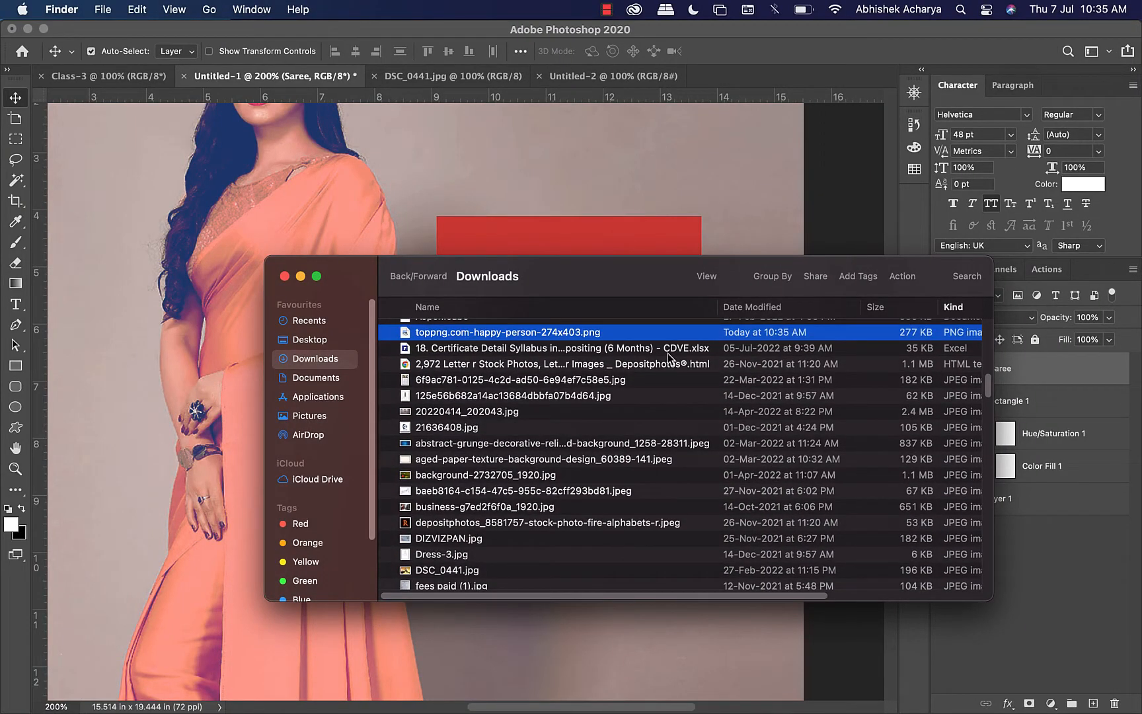
scroll(544, 520, down, 12)
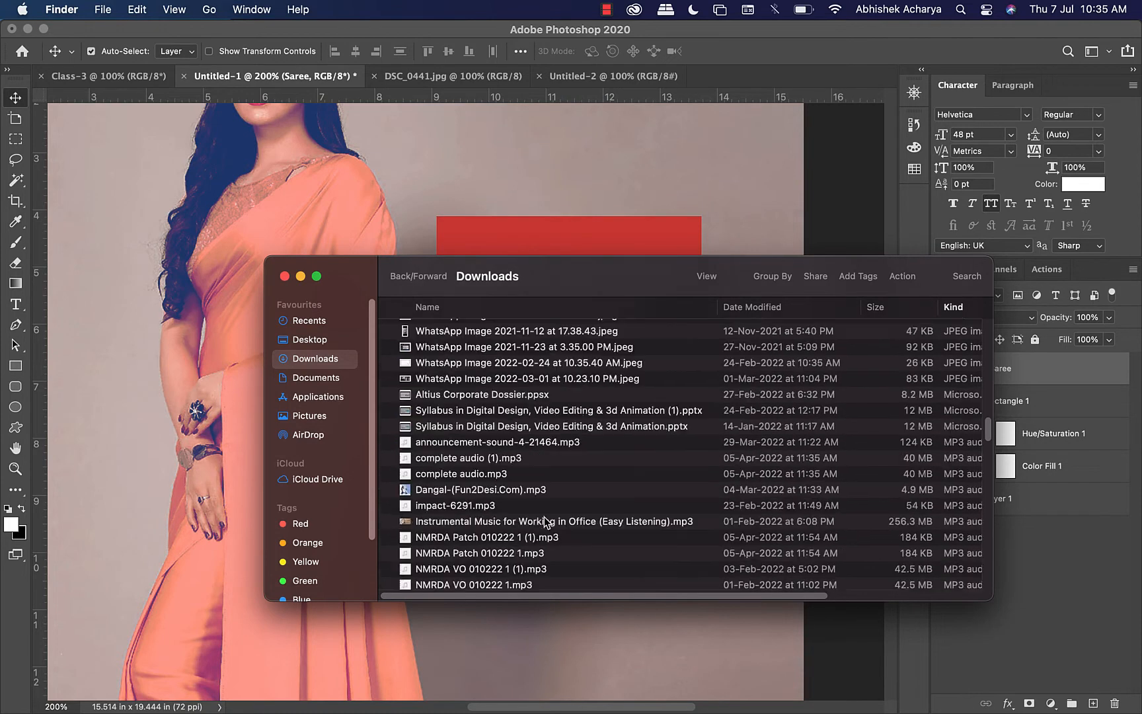
scroll(545, 518, up, 14)
scroll(795, 400, up, 5)
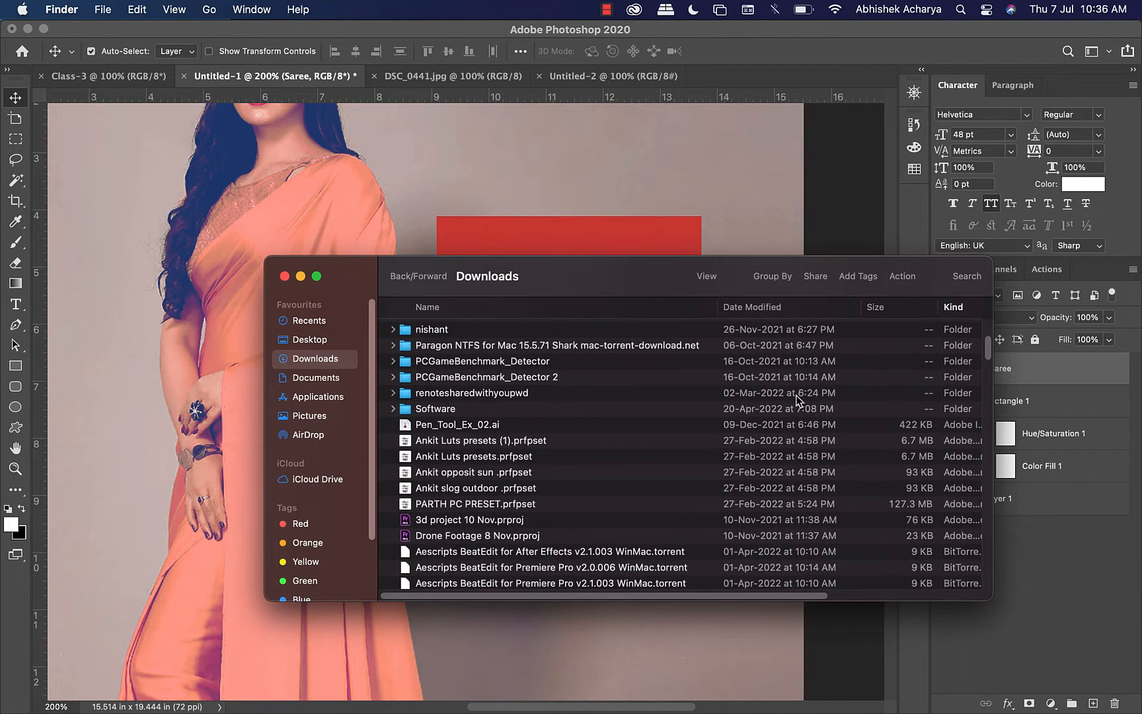
scroll(796, 400, down, 10)
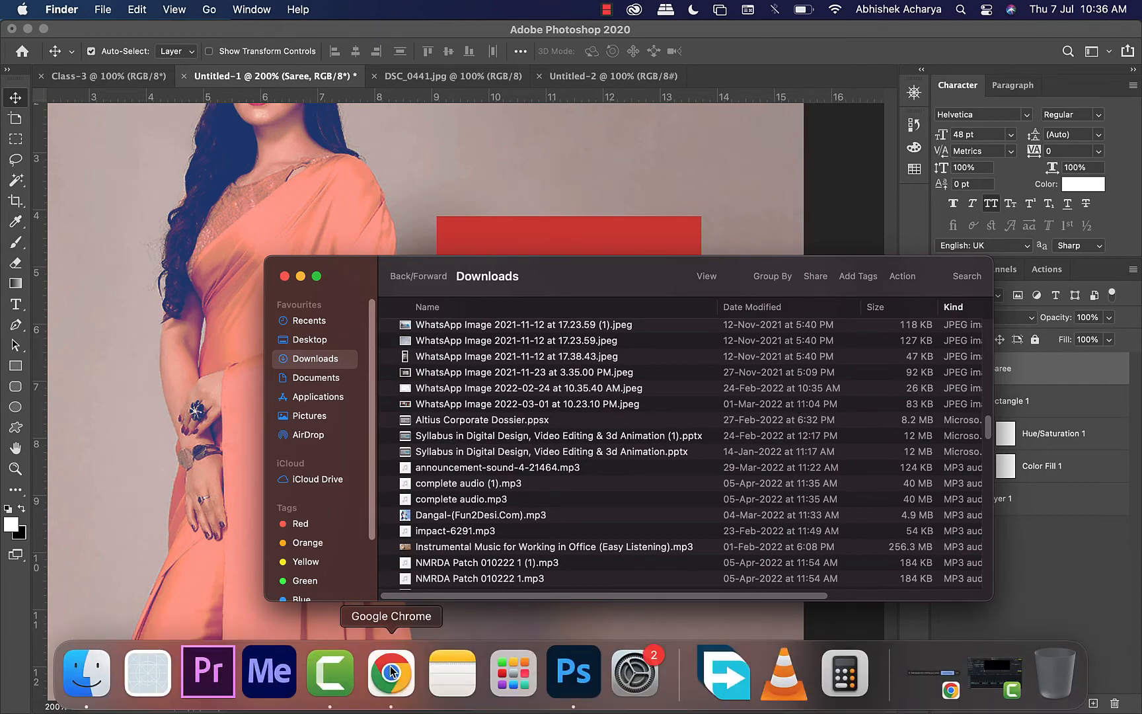
Step: Switch to Chrome and close the YouTube Studio tab in its other window
click(390, 669)
mouse_move(433, 713)
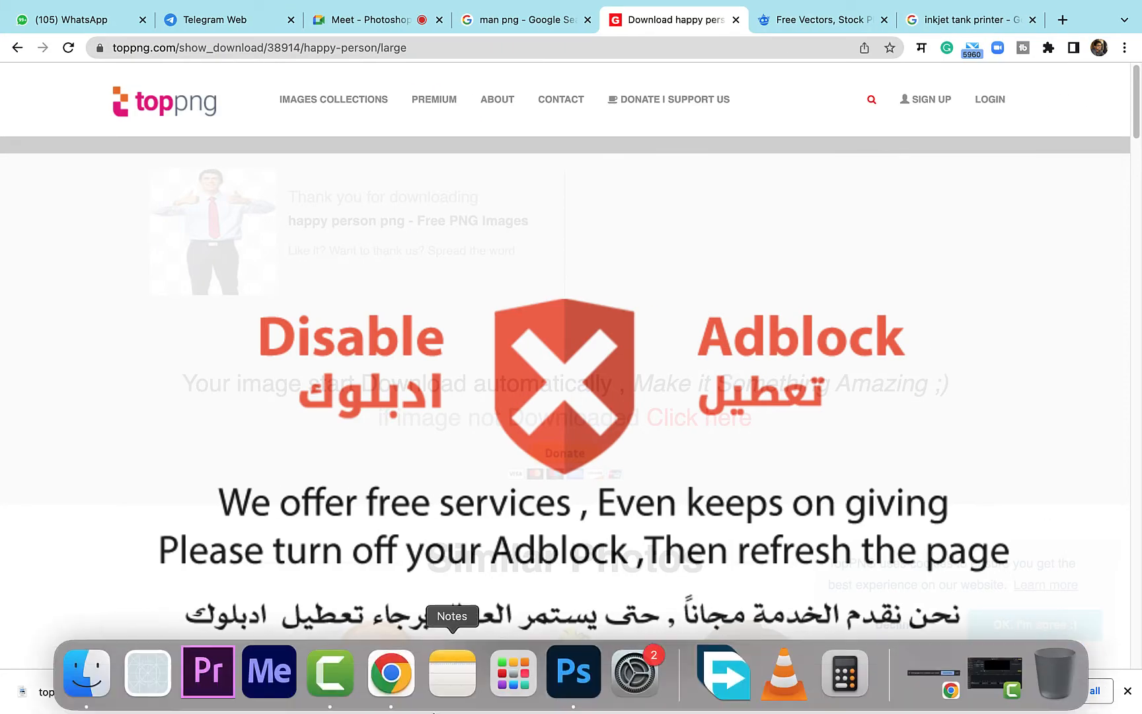
click(405, 697)
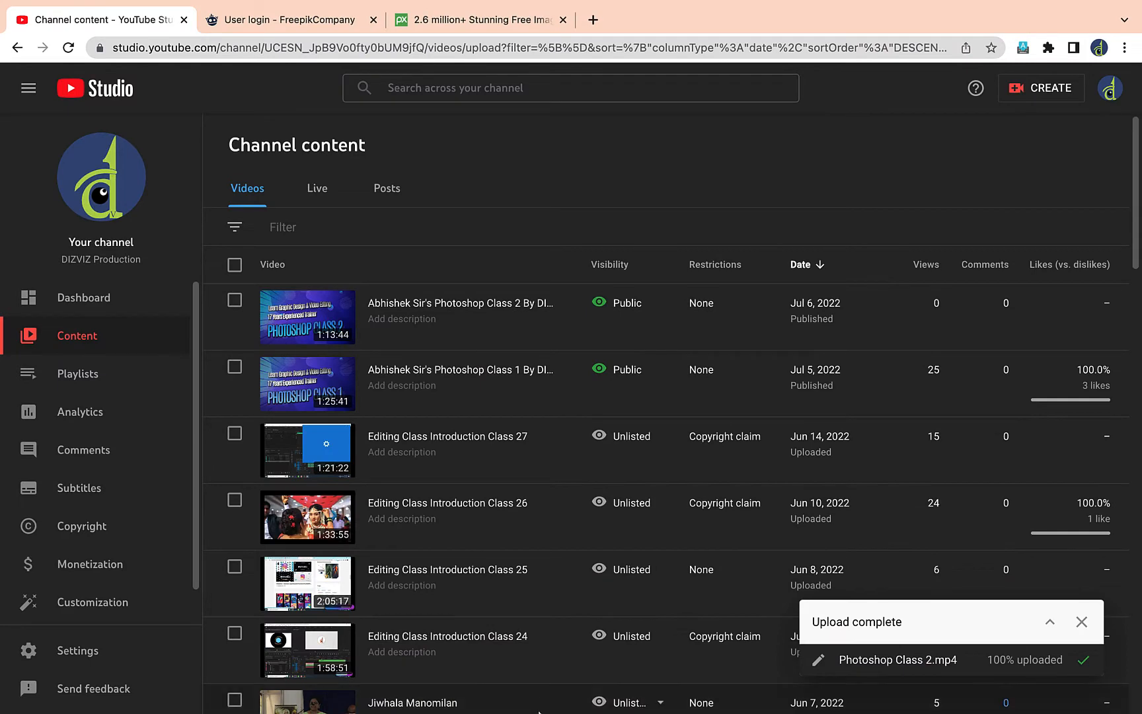
mouse_move(574, 694)
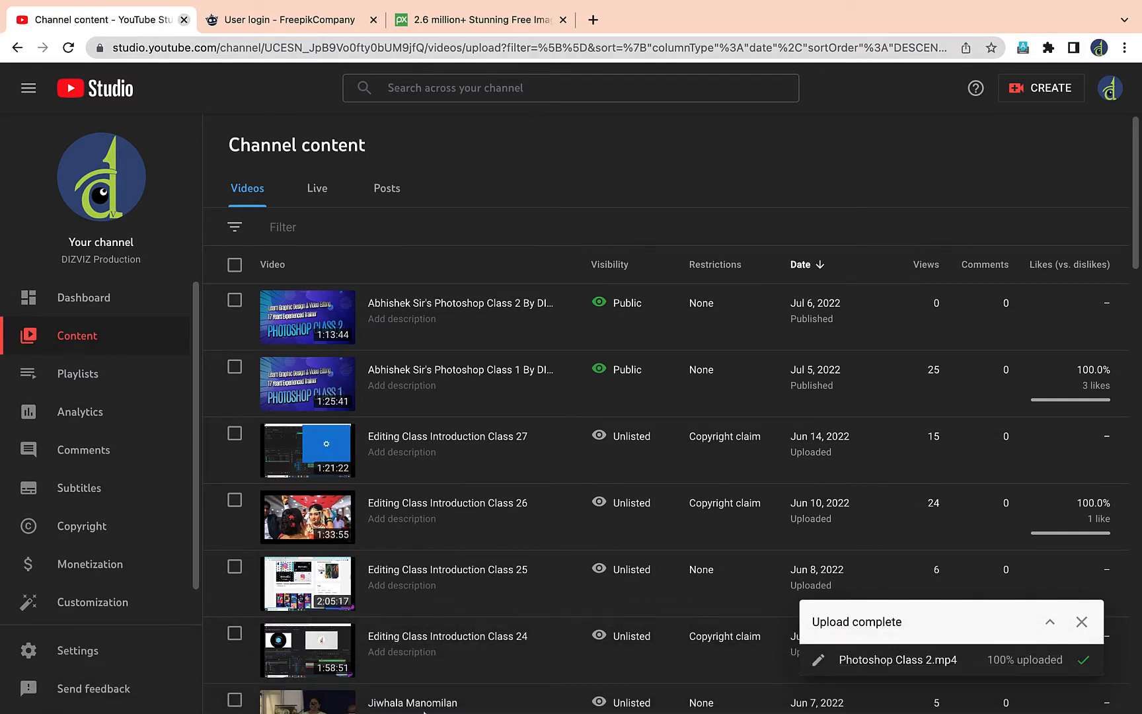
click(184, 19)
mouse_move(391, 688)
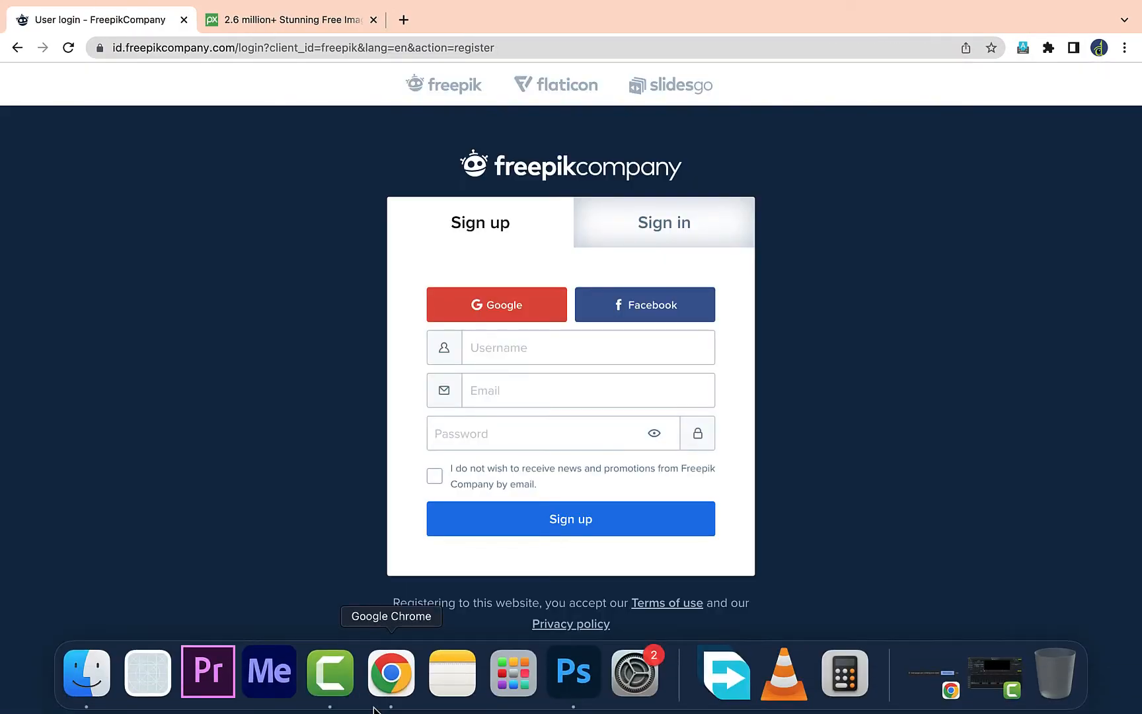
Step: Switch to Finder and search This Mac for files whose name matches "toppng"
click(85, 681)
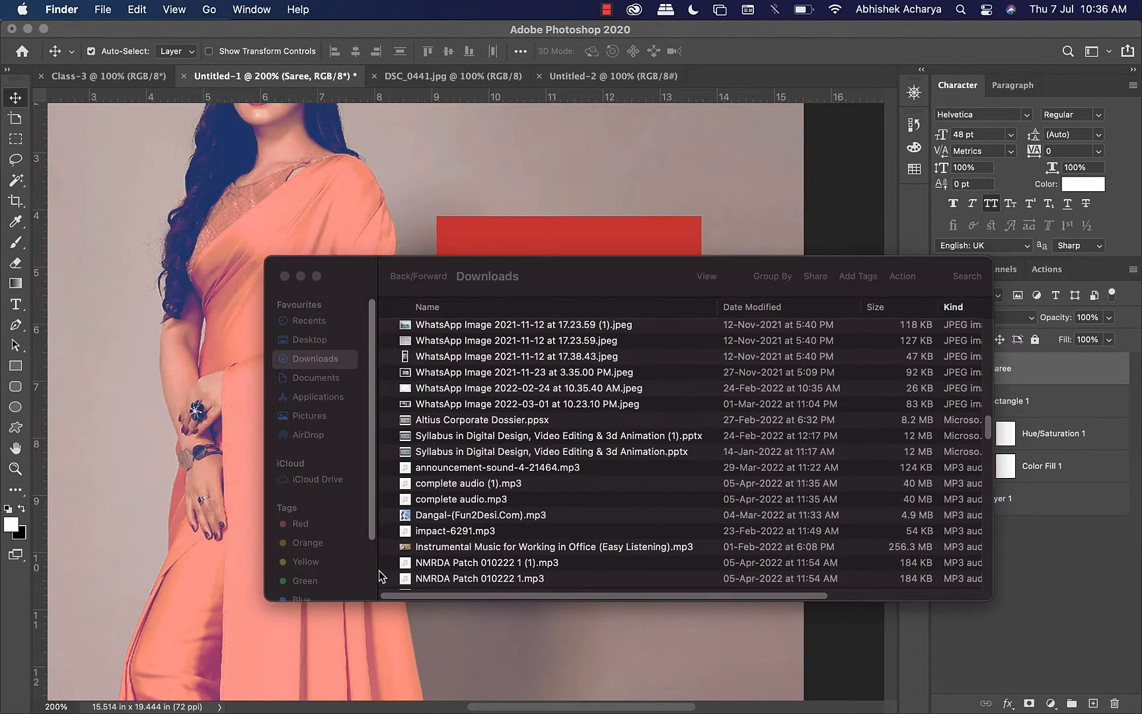
scroll(889, 340, down, 10)
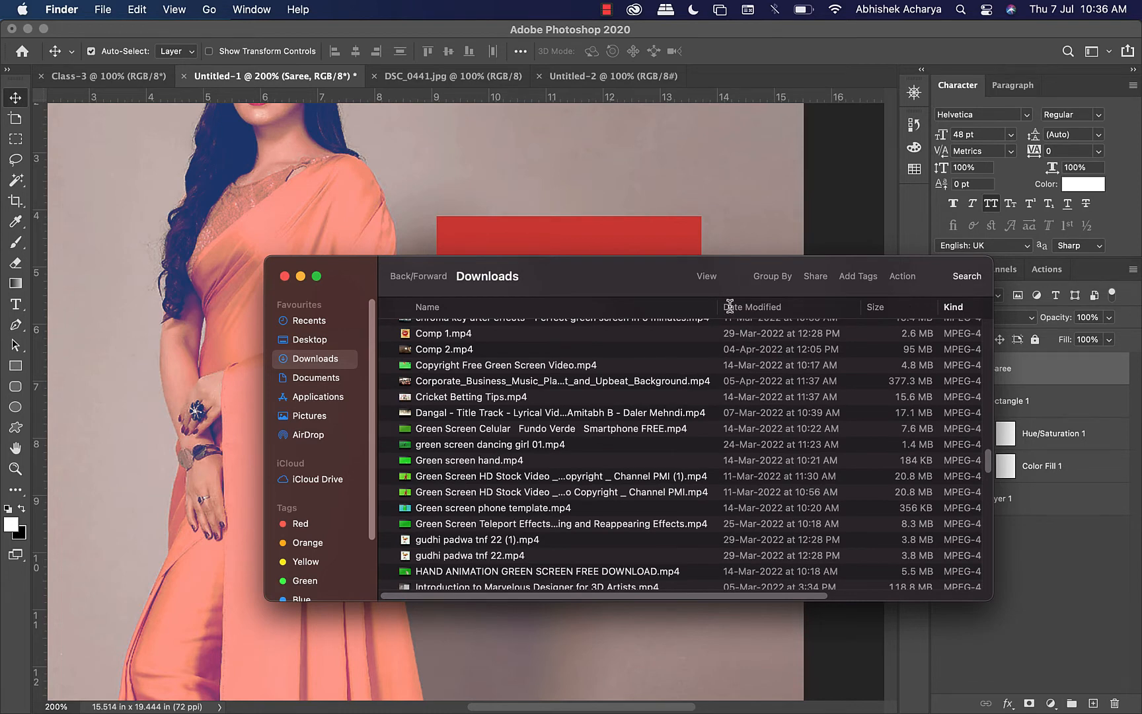
key(super+f)
text(t)
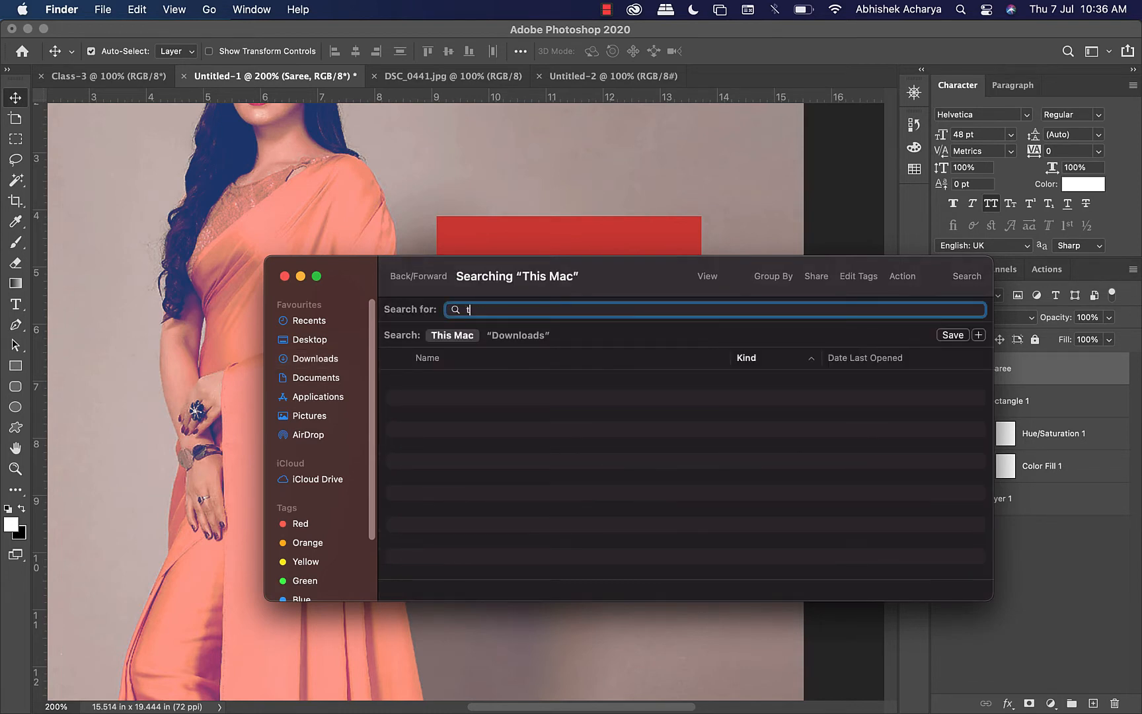
text(op)
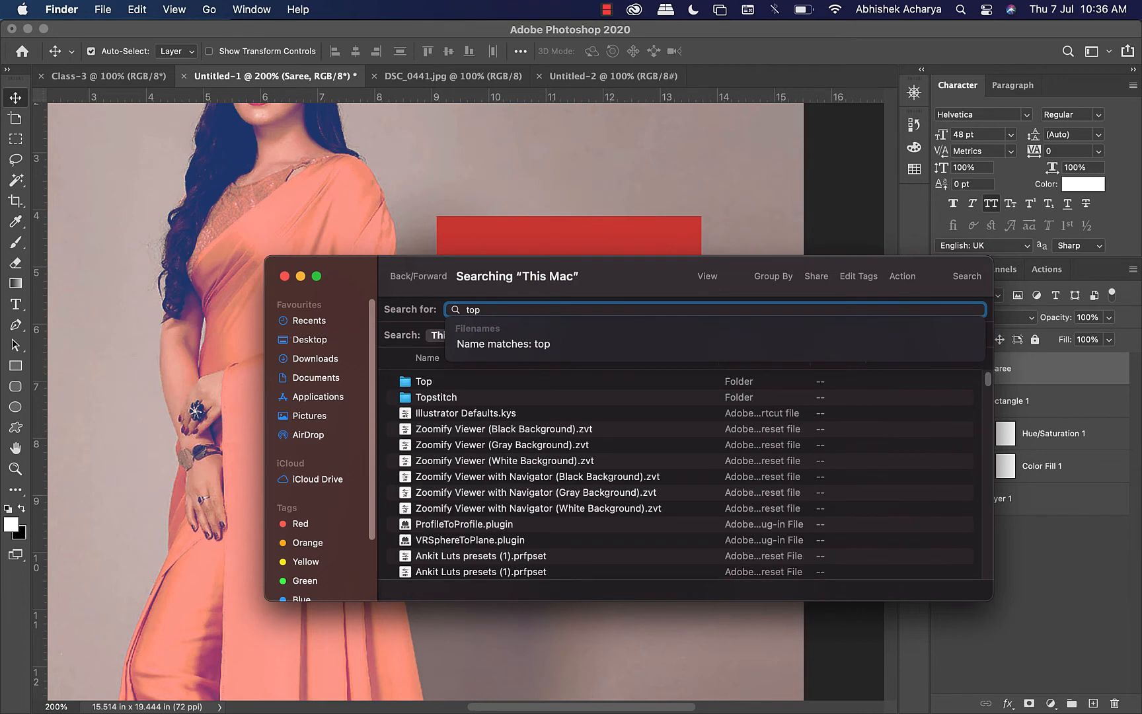
text(pn)
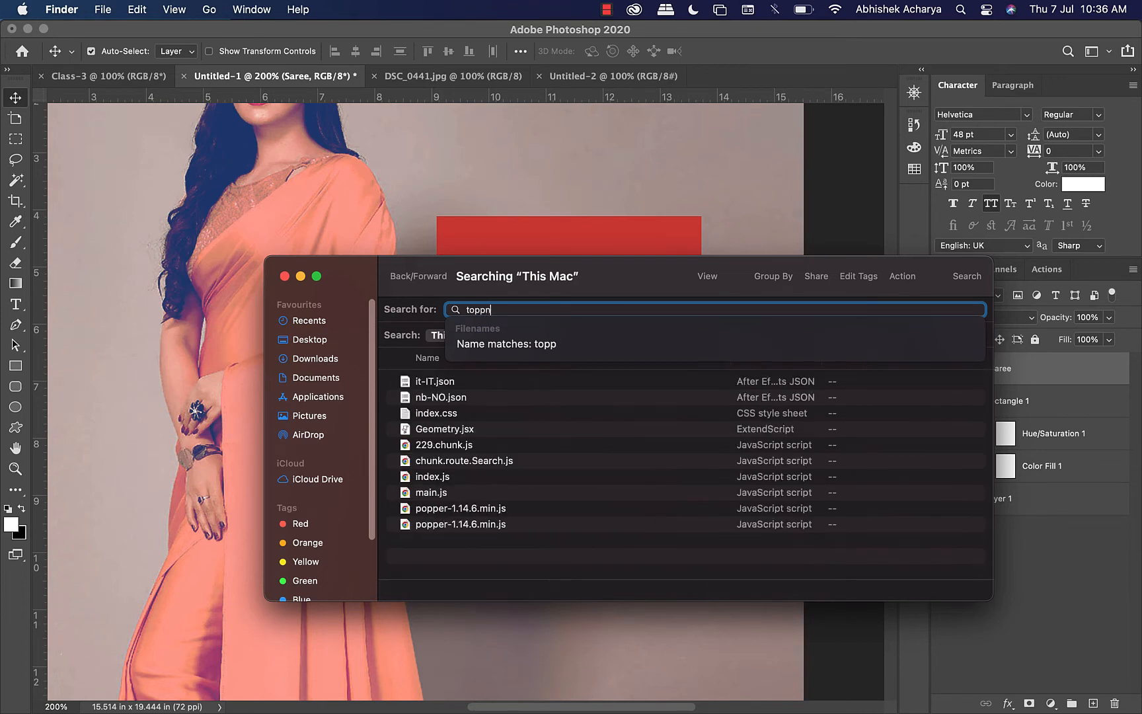
text(g)
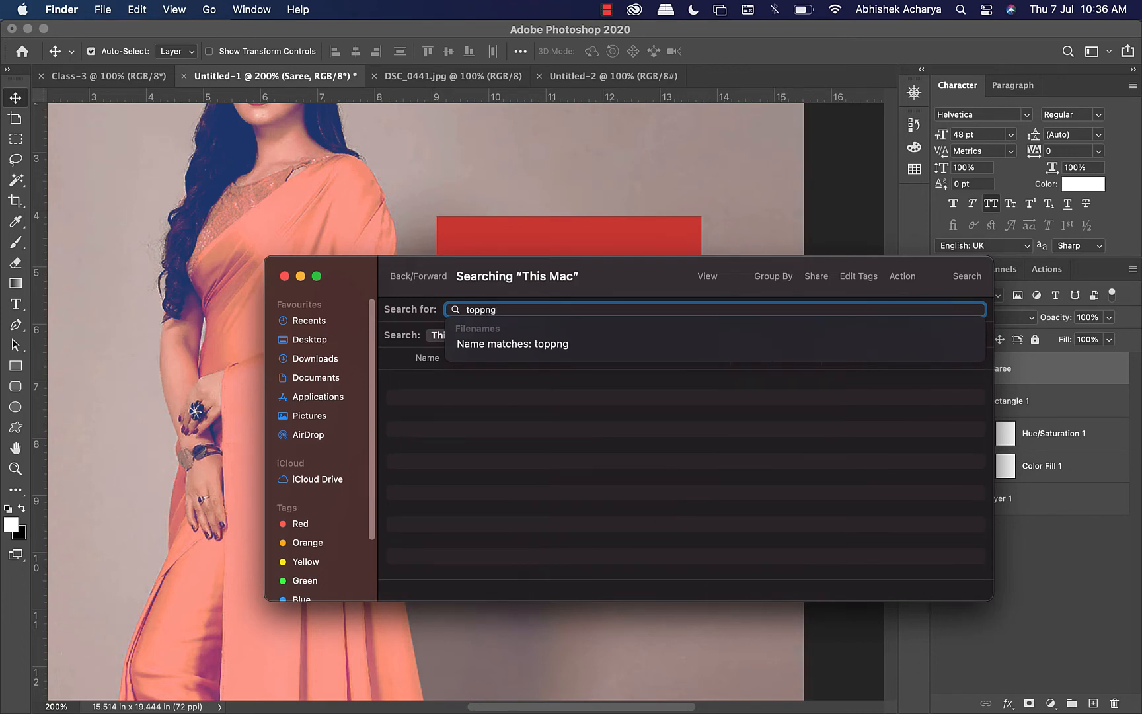
click(527, 343)
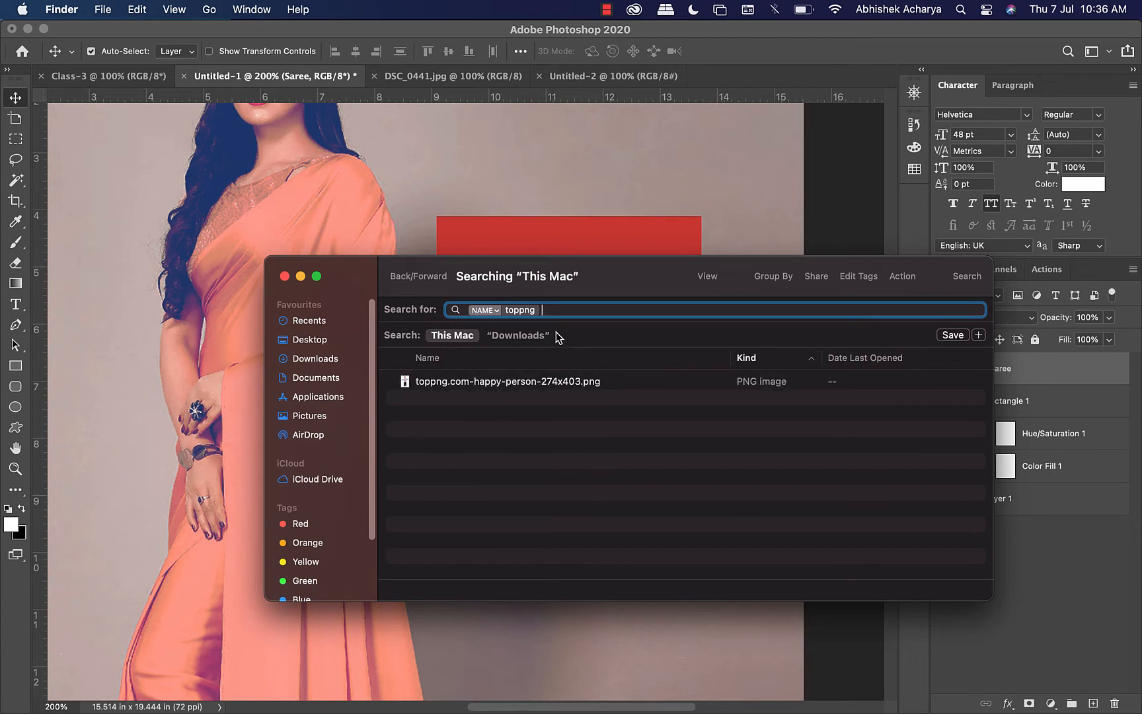
Step: Place toppng.com-happy-person-274x403.png in the saree document and move the man to the lower left of the photo
click(549, 383)
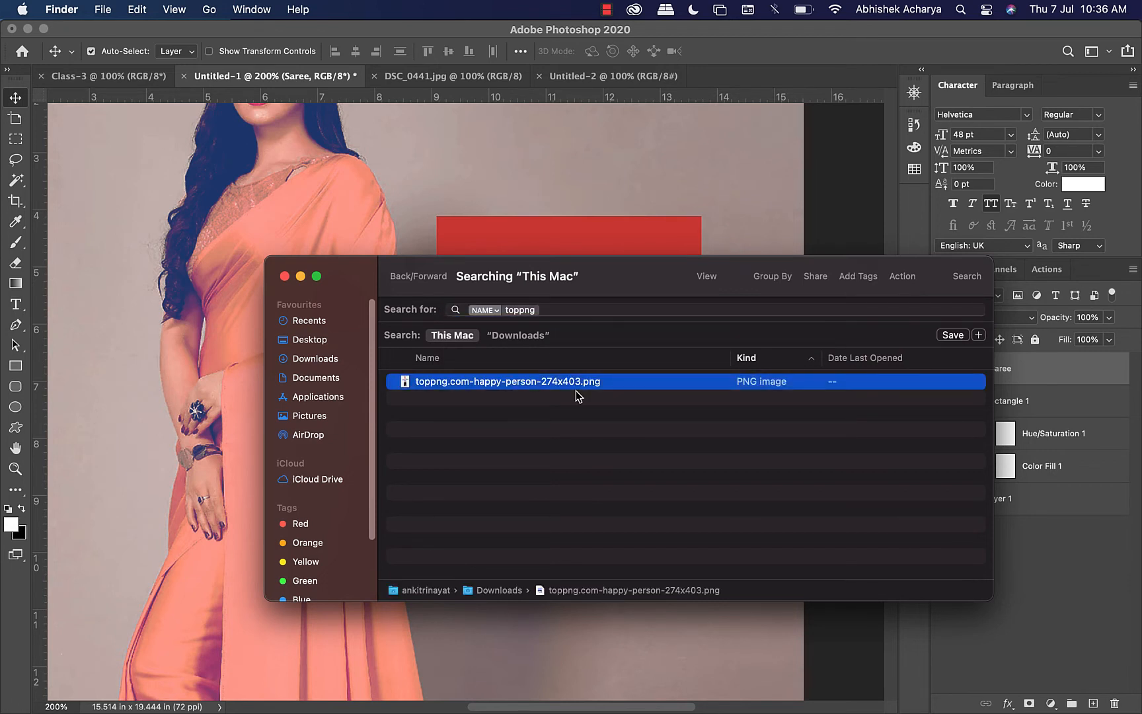
drag(584, 383, 344, 175)
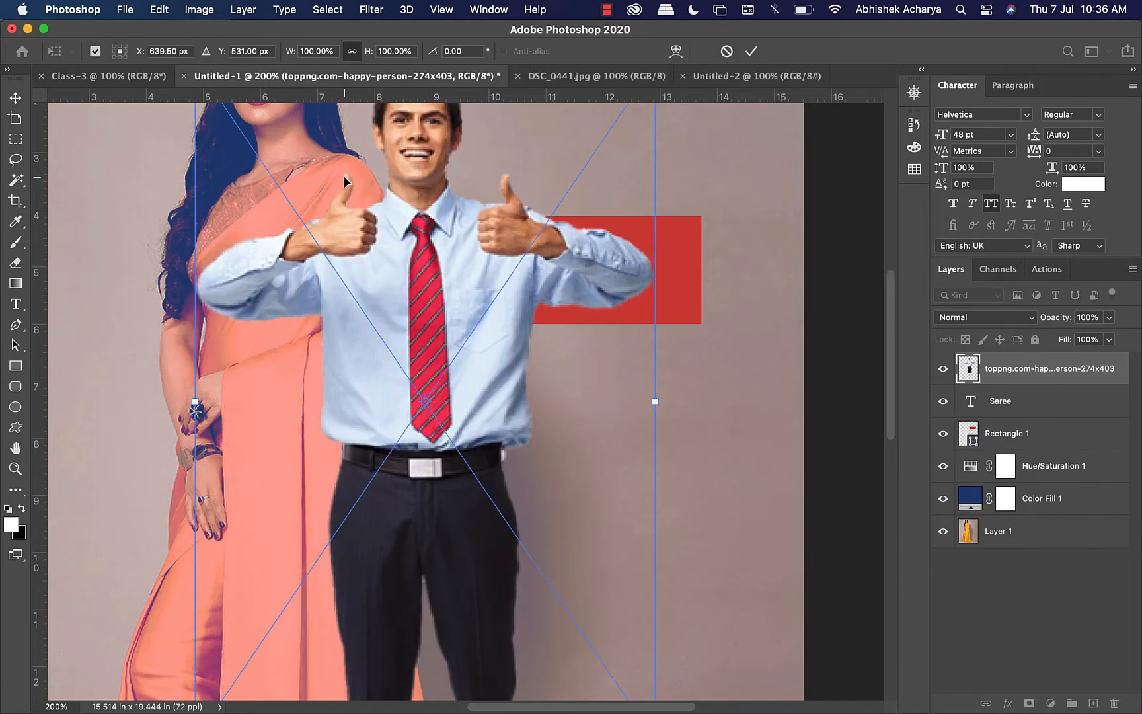
key(Return)
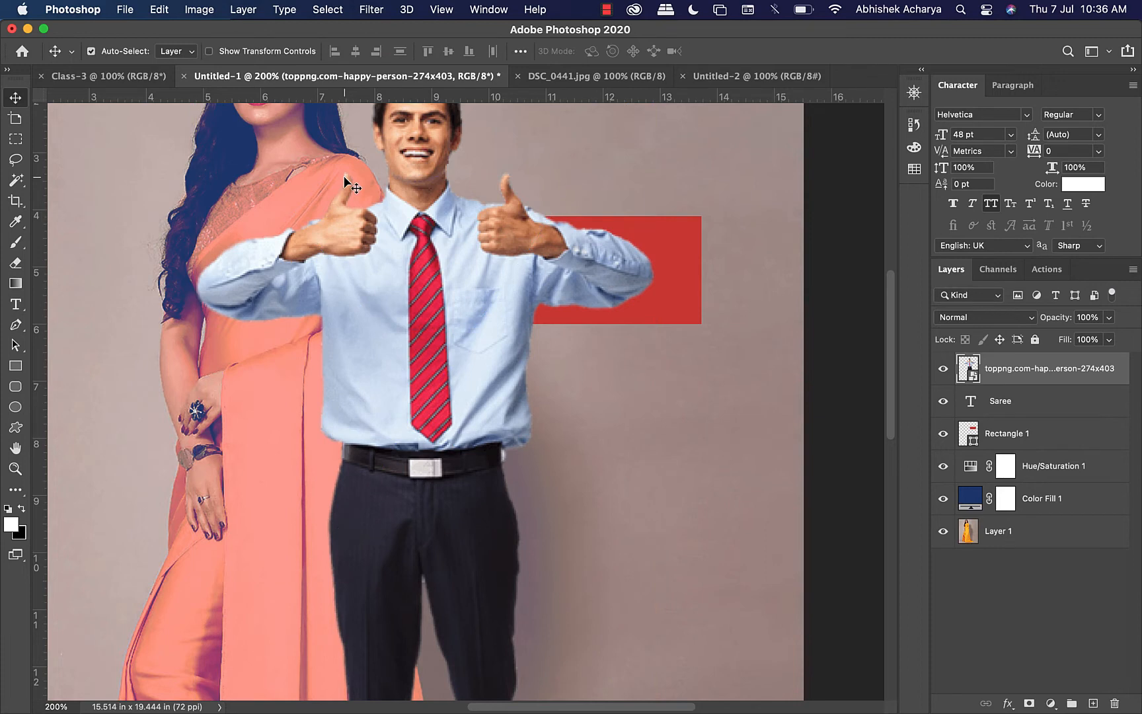
key(super)
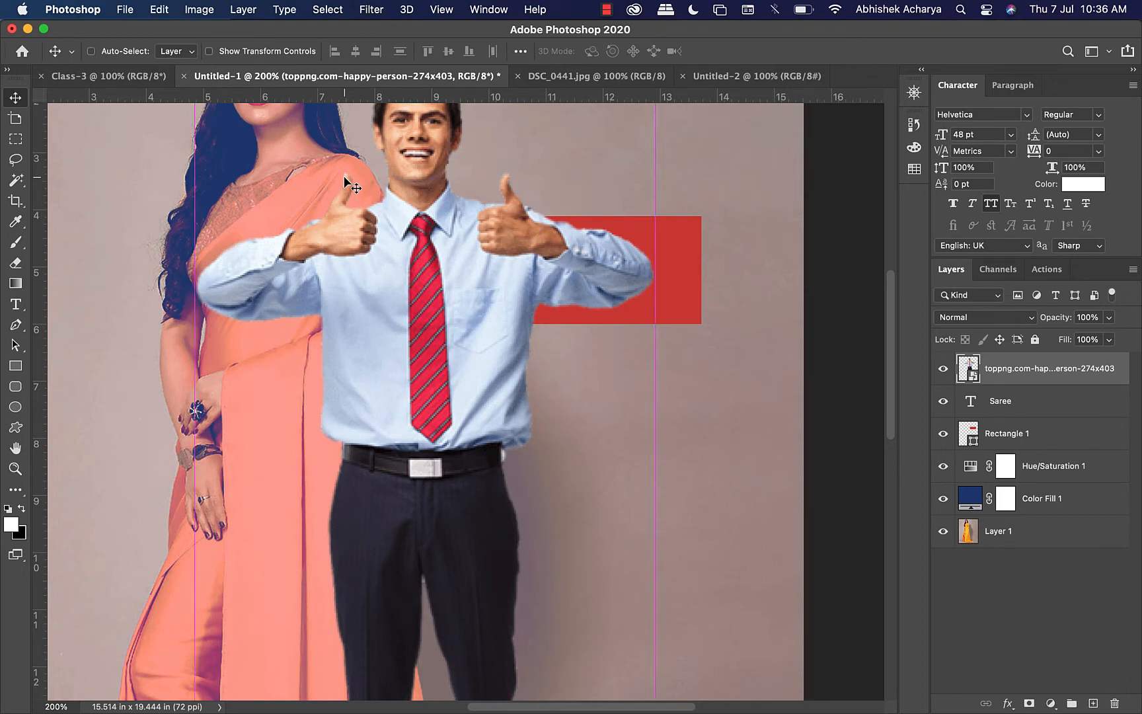
key(super+minus)
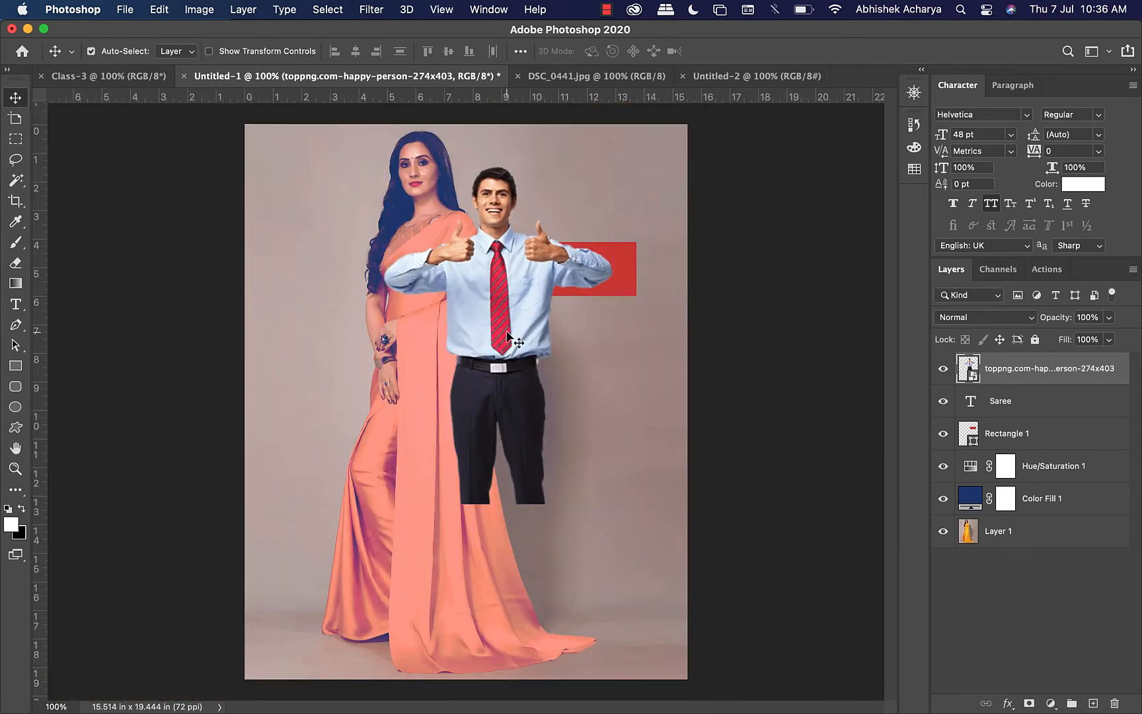
drag(557, 263, 400, 436)
Step: Copy the DSC_0441.jpg office photo into the saree document and position it over the man's lower right side
click(136, 77)
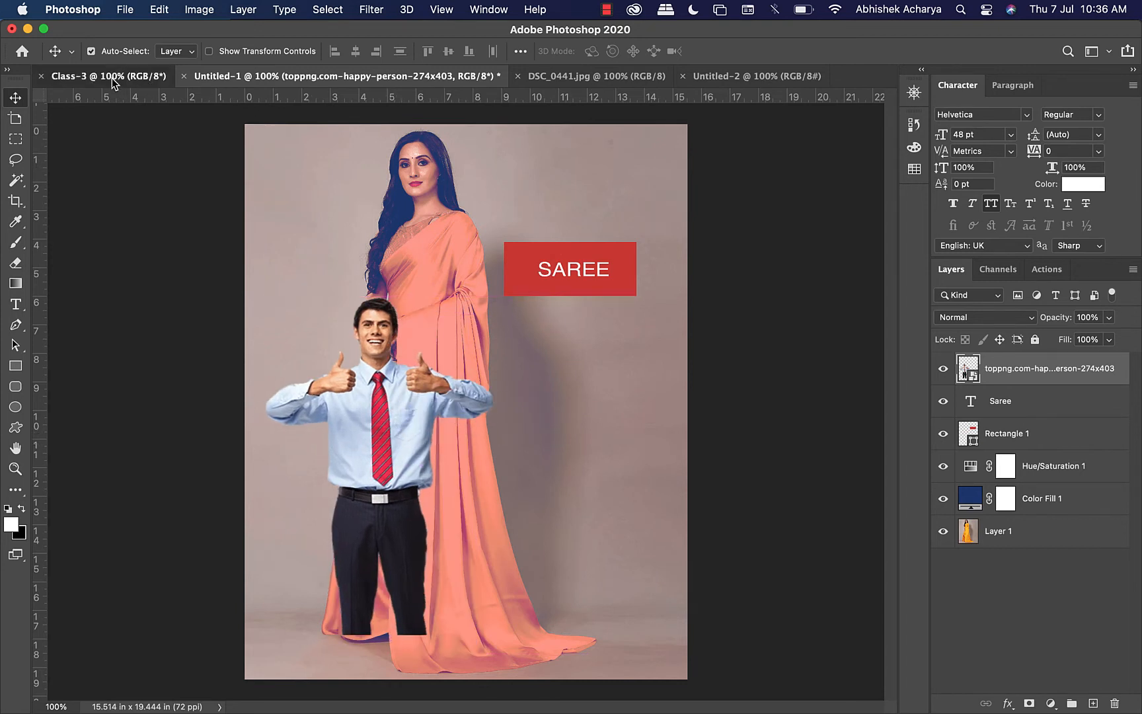
click(566, 74)
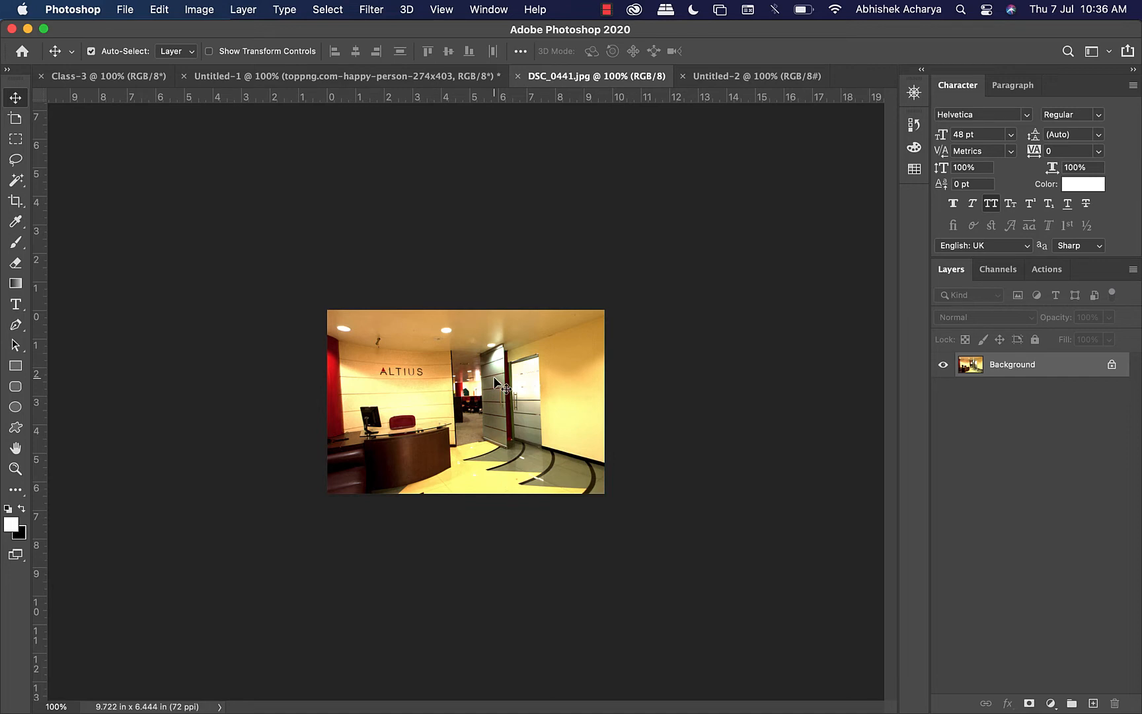
drag(501, 419, 431, 329)
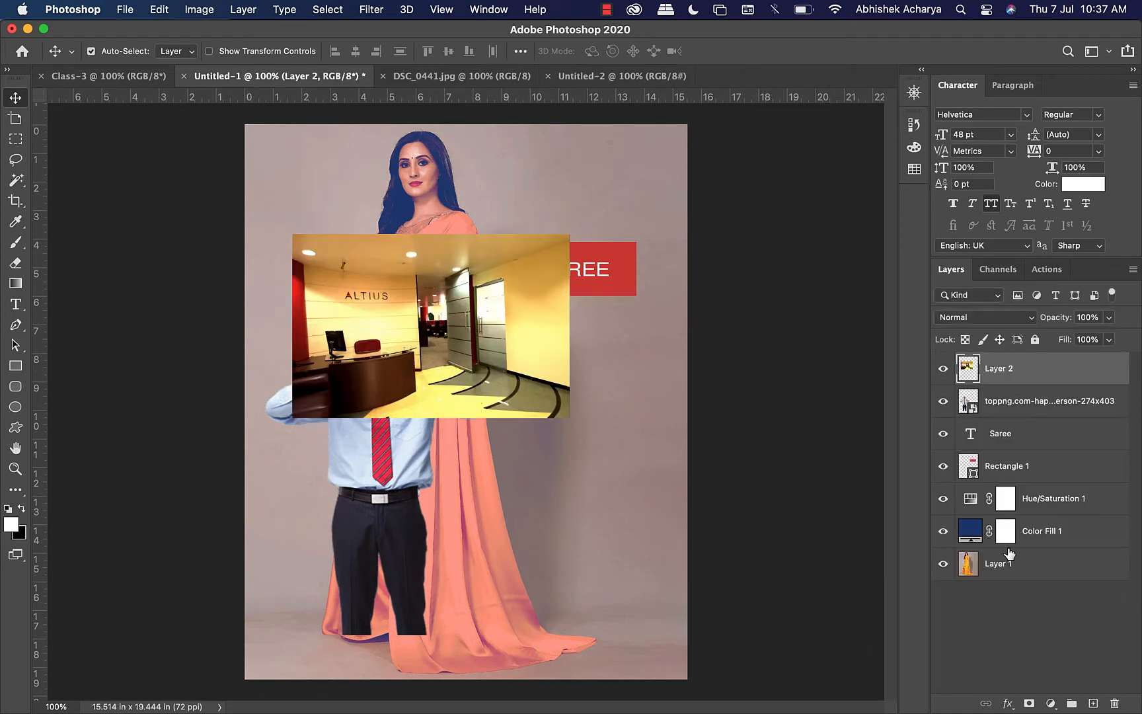
drag(396, 341, 475, 510)
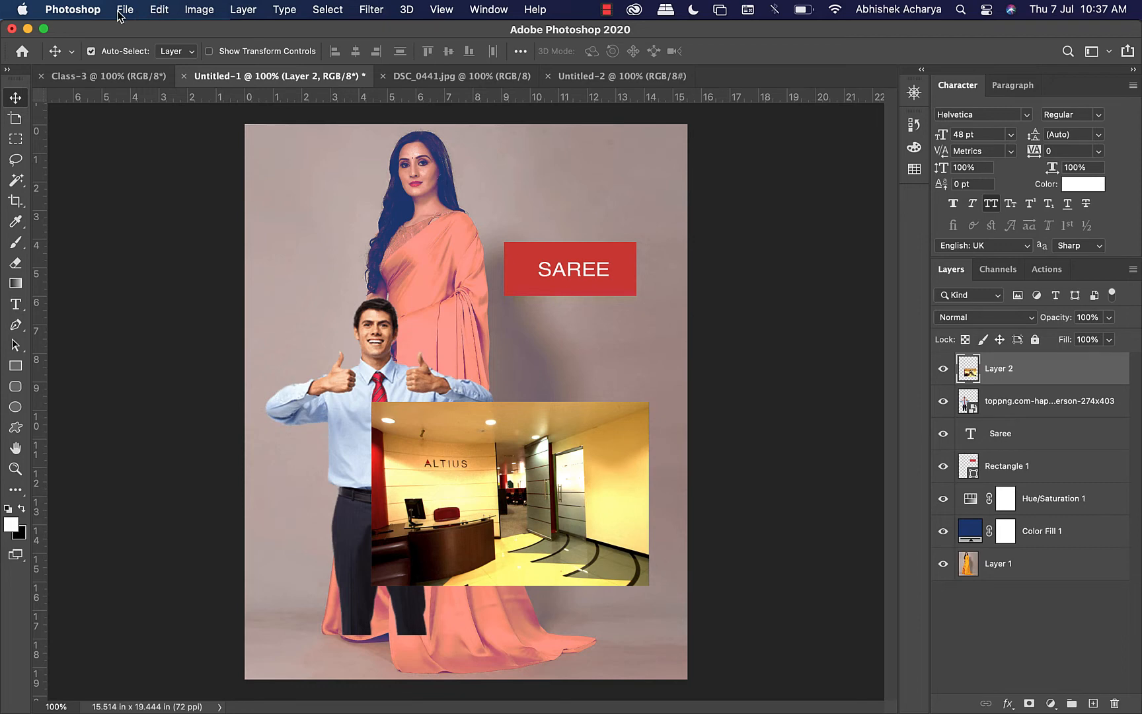
Step: Switch to Finder and clear the "toppng" file search
mouse_move(277, 708)
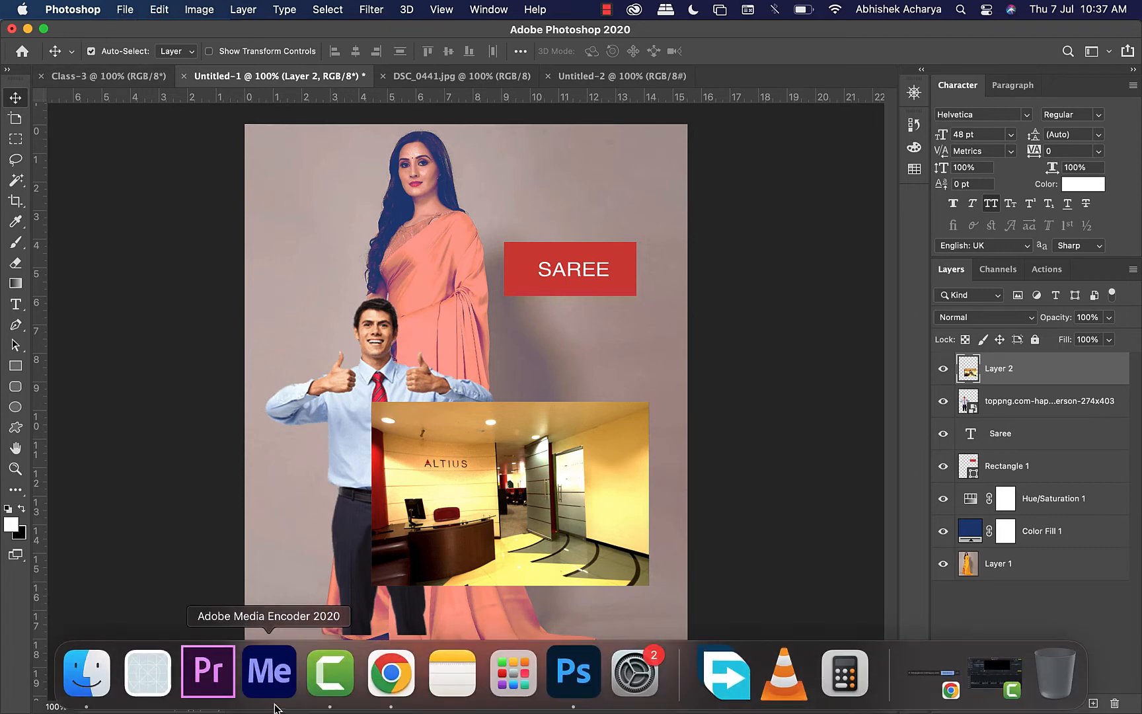
click(104, 680)
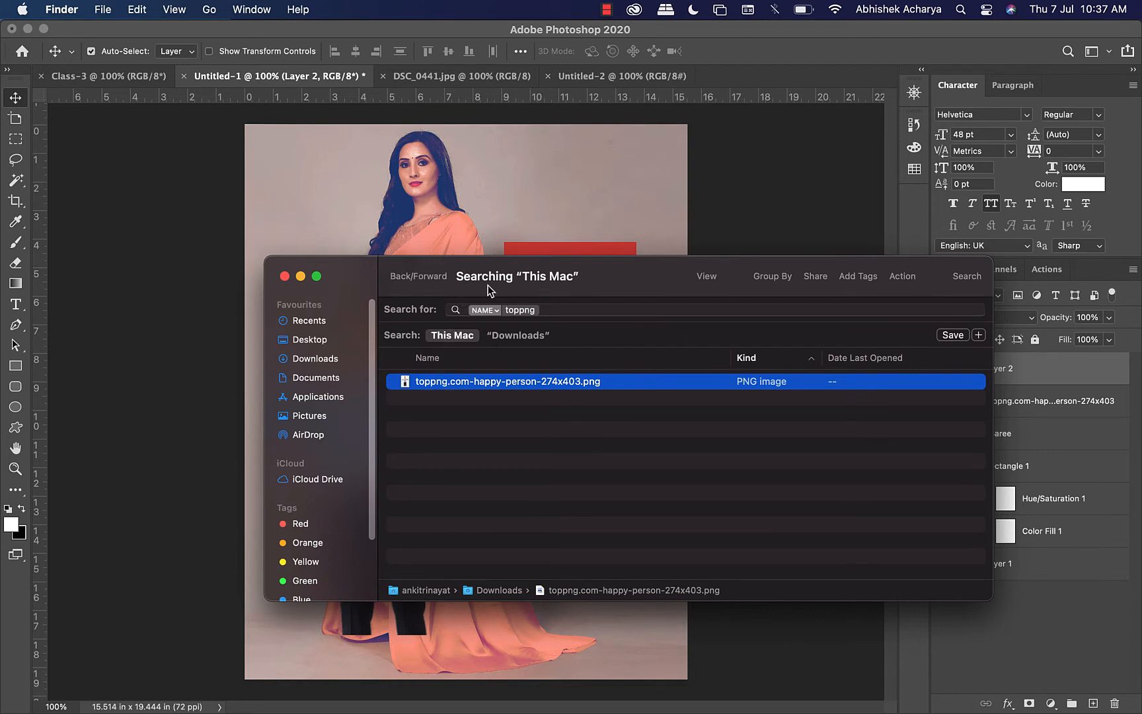
click(557, 314)
key(super+a)
key(BackSpace)
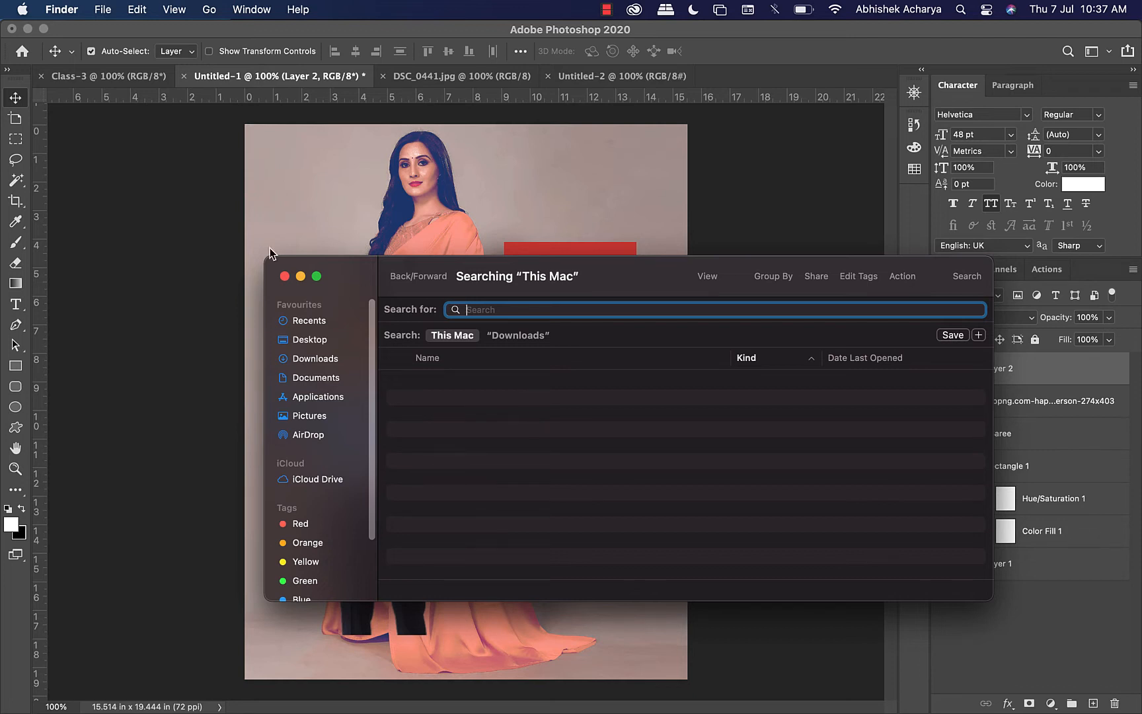
Step: Return to Photoshop and close the blank Class-3 document
click(106, 81)
click(56, 82)
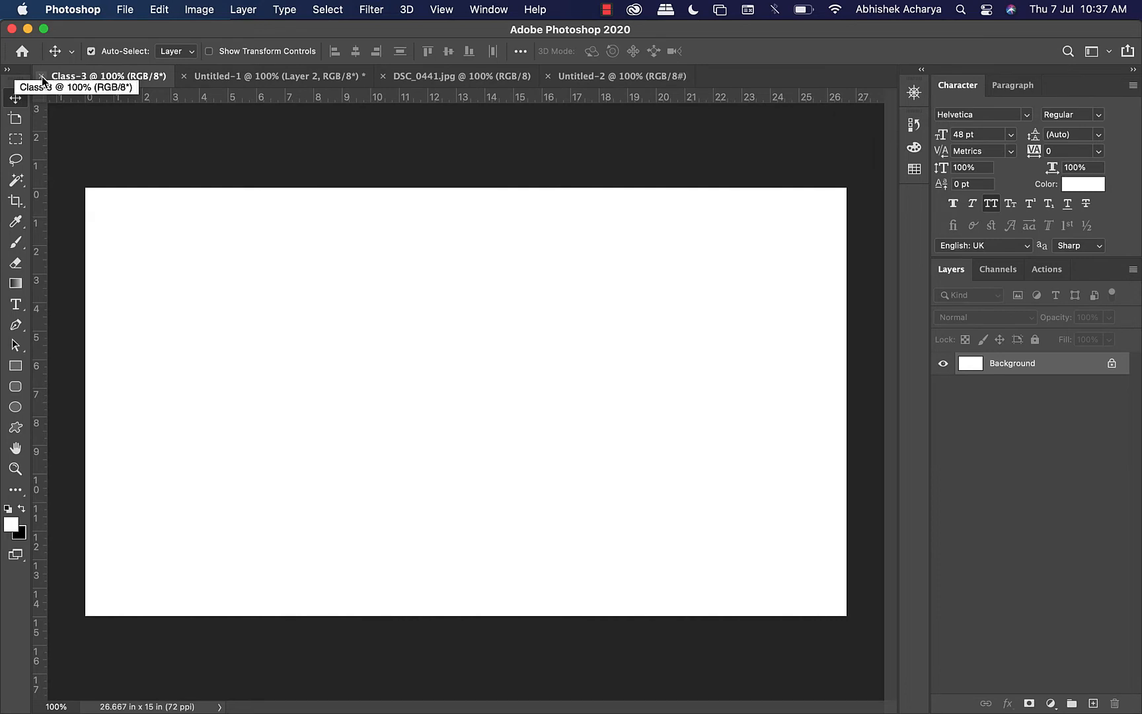
click(42, 76)
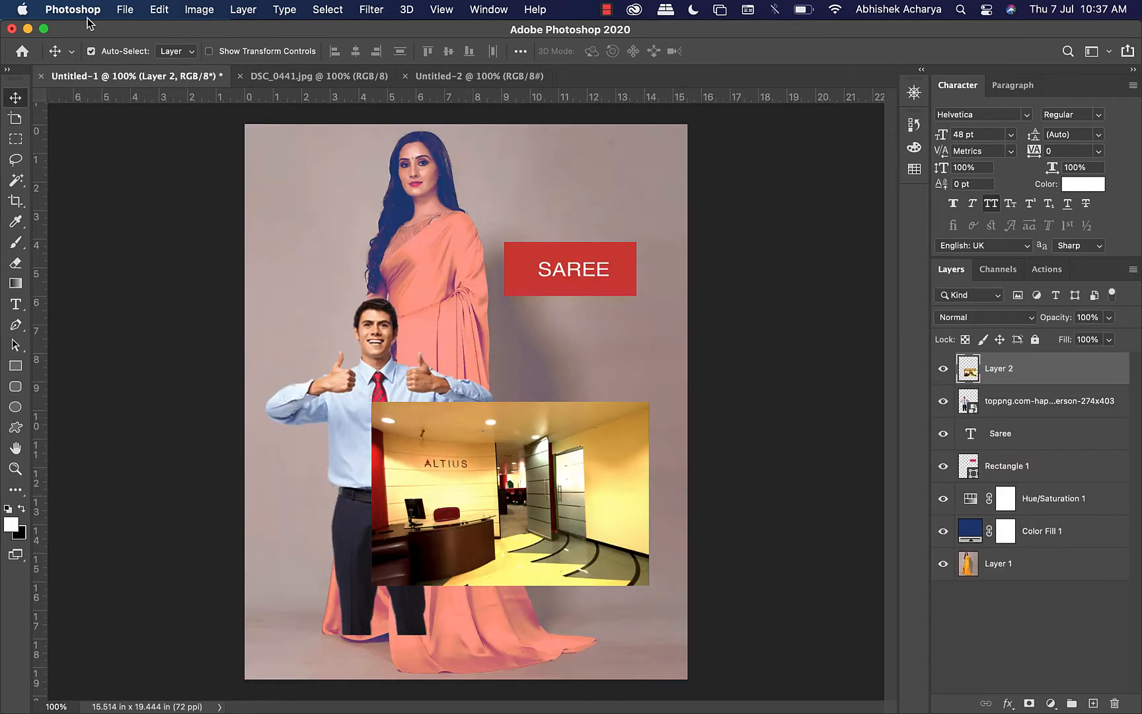
Step: Open channel-zeroArtboard-2.png from the Channel Zero folder
click(126, 9)
click(131, 44)
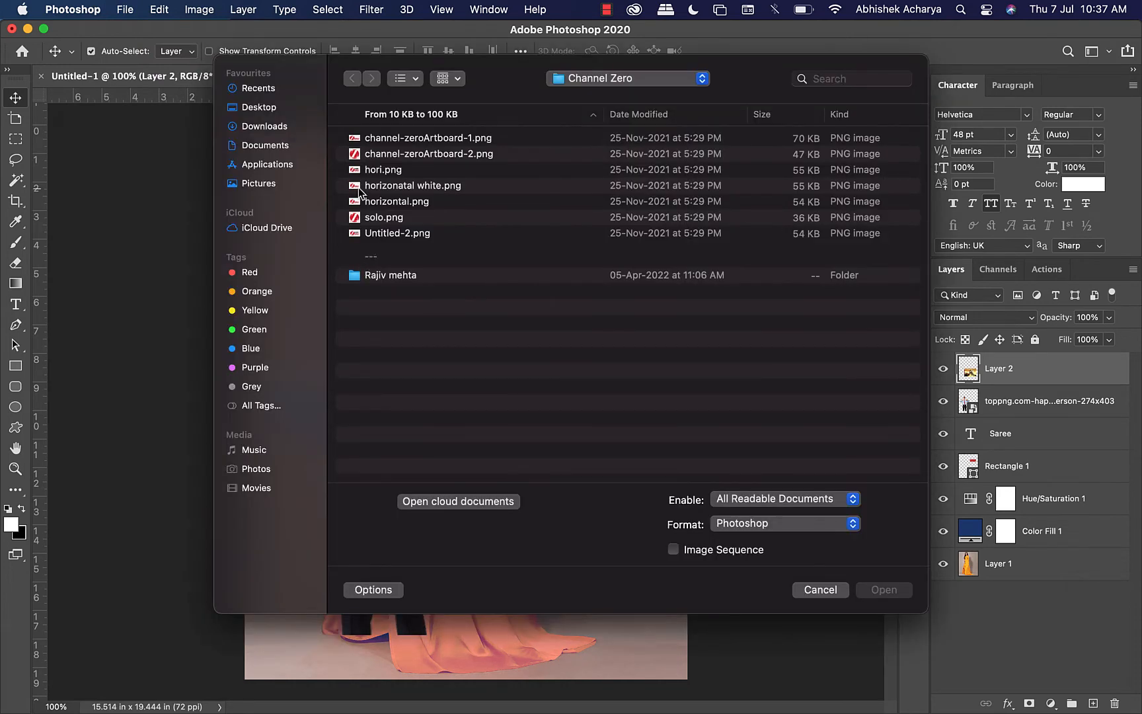
click(382, 154)
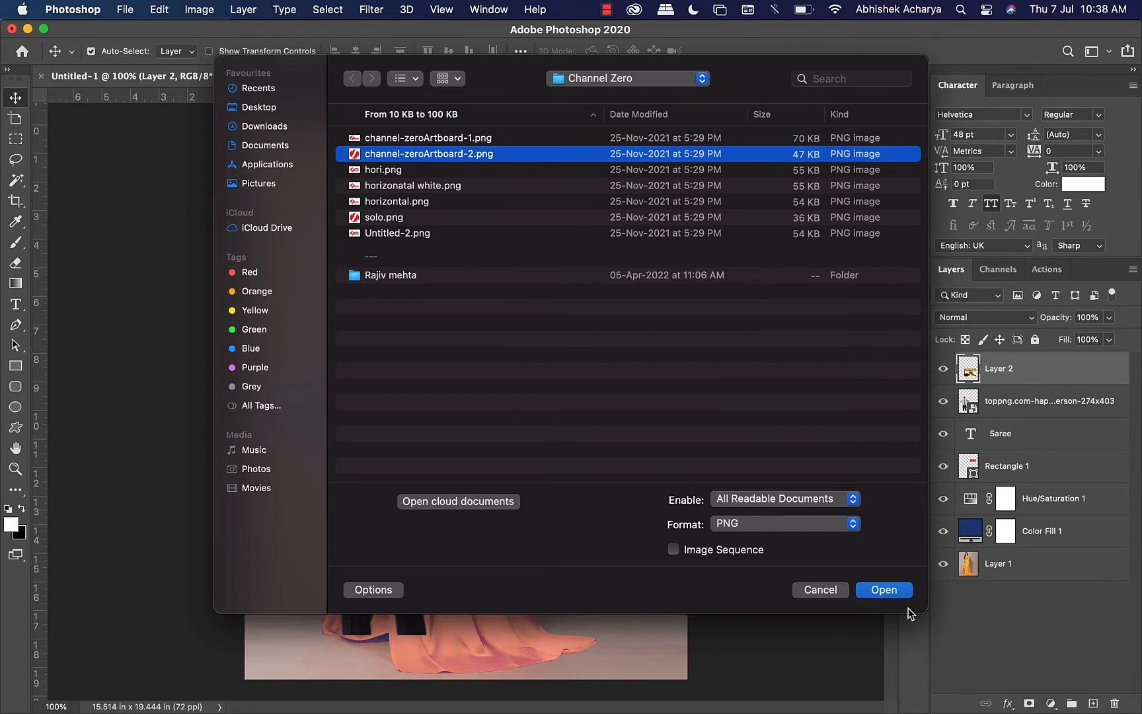
click(886, 591)
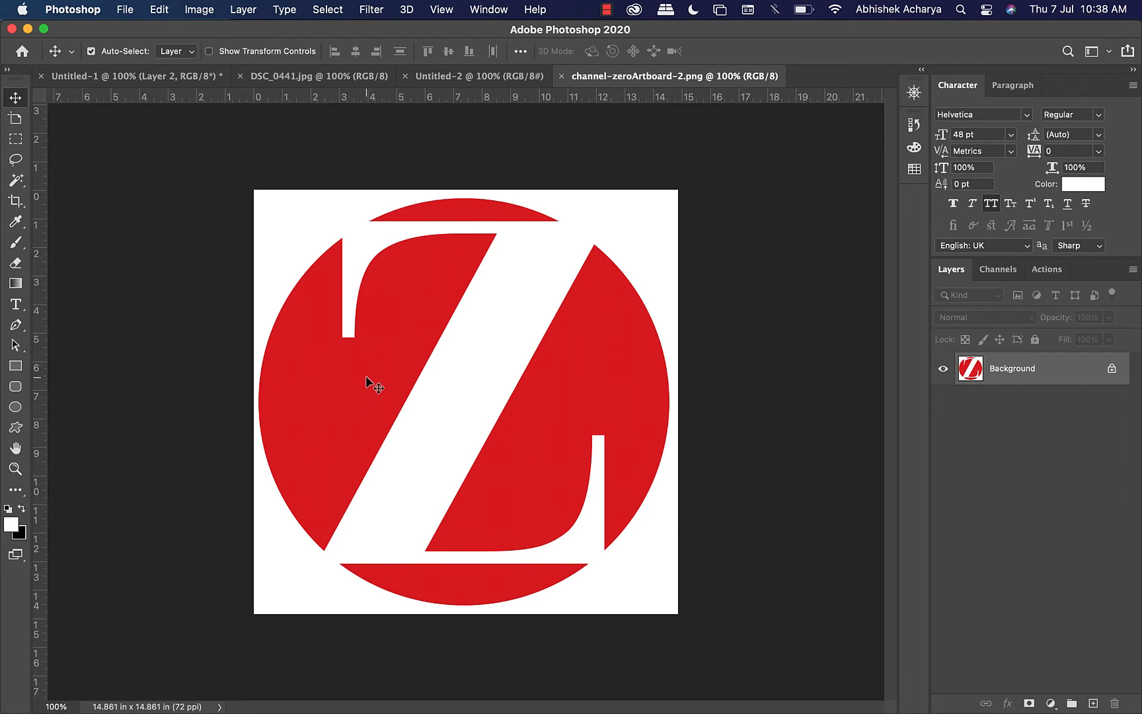
Step: Copy the red Z logo onto the office photo in DSC_0441.jpg, then return to the logo document
drag(366, 378, 460, 392)
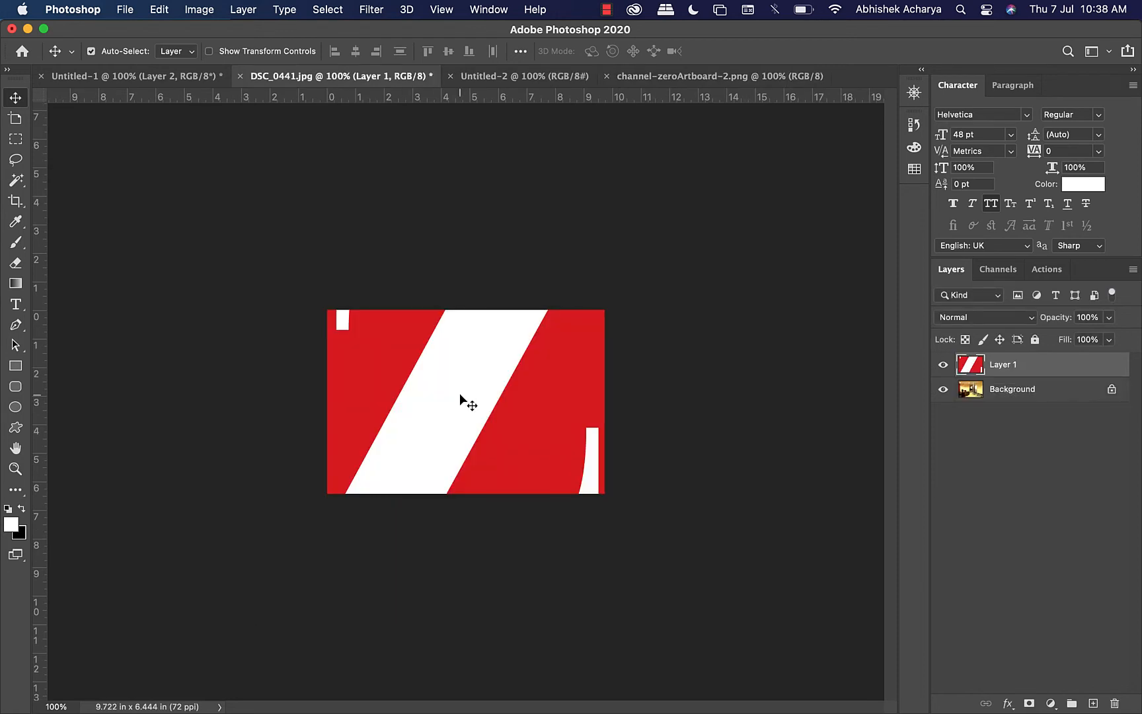
click(506, 76)
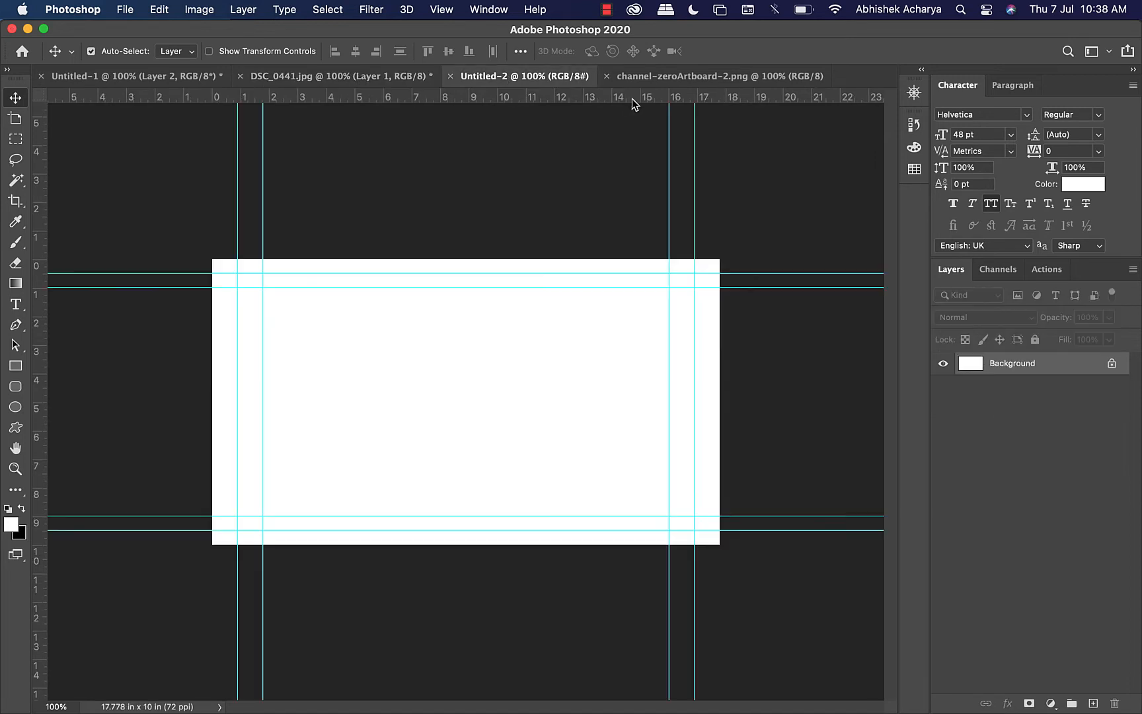
click(661, 74)
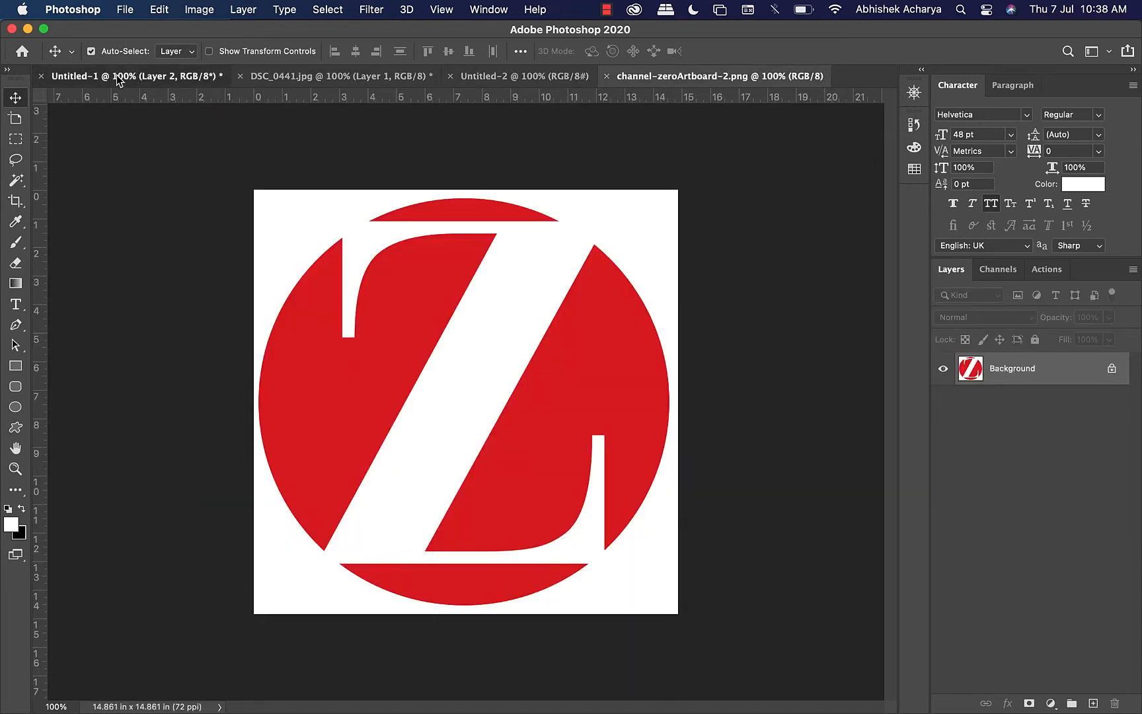
Step: Copy the red Z logo into the Untitled-1 saree document and shift it down and left over the photo
click(117, 77)
click(786, 76)
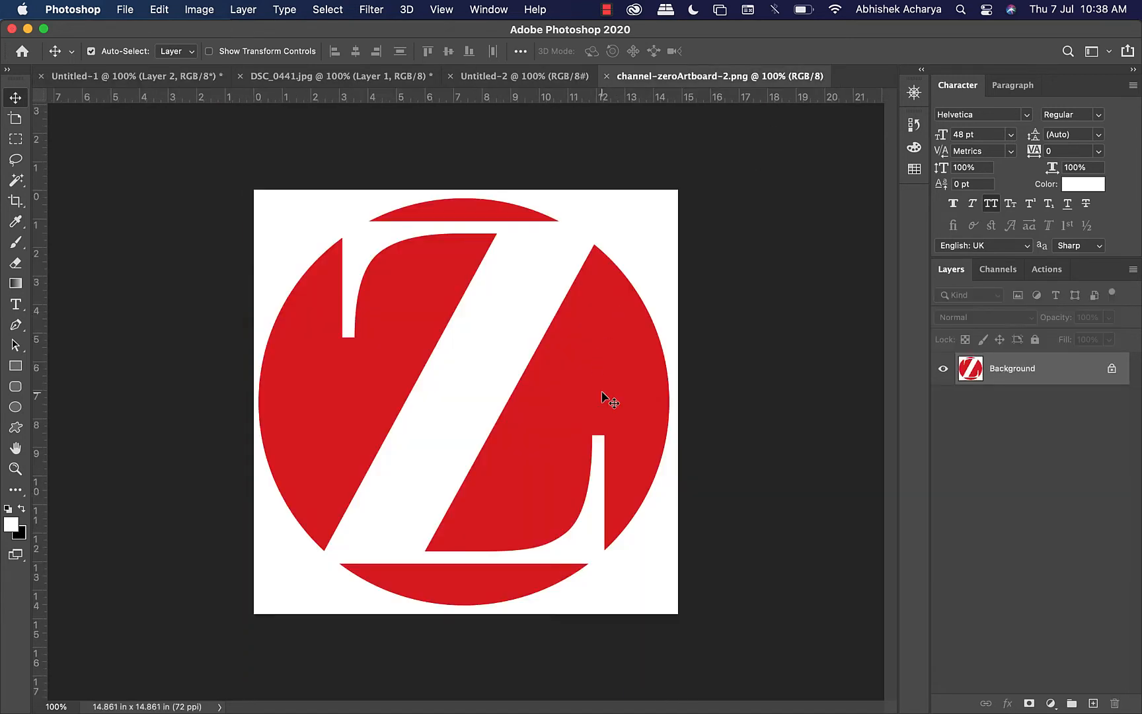
click(134, 77)
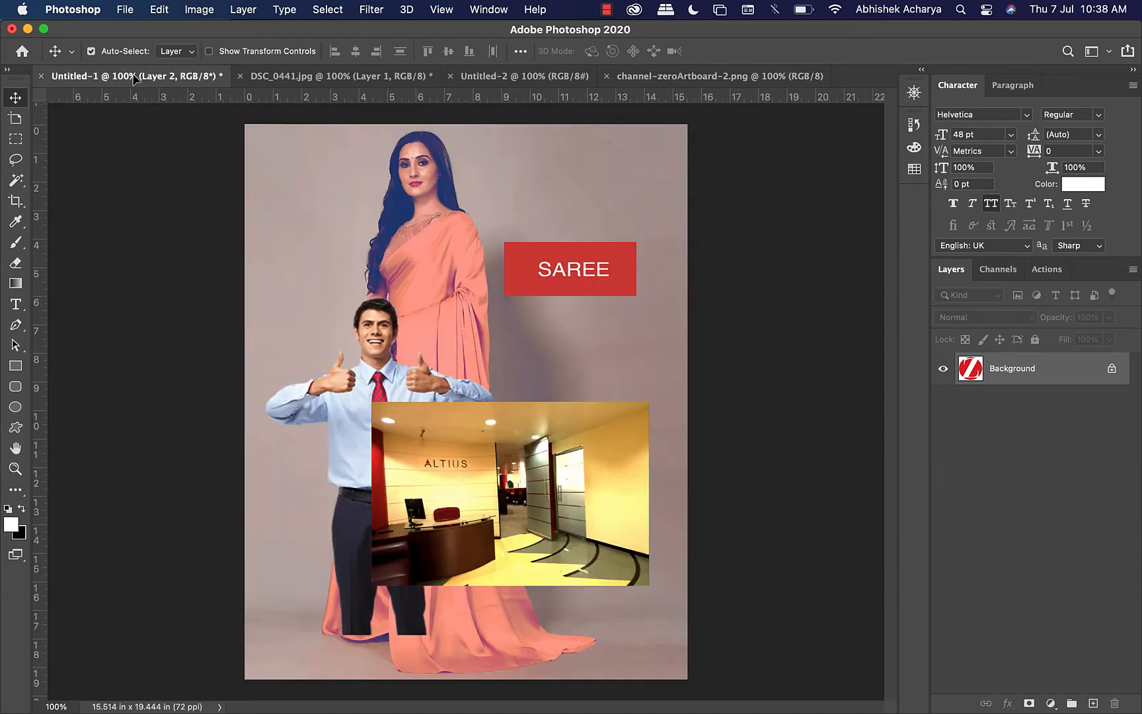
drag(135, 77, 484, 331)
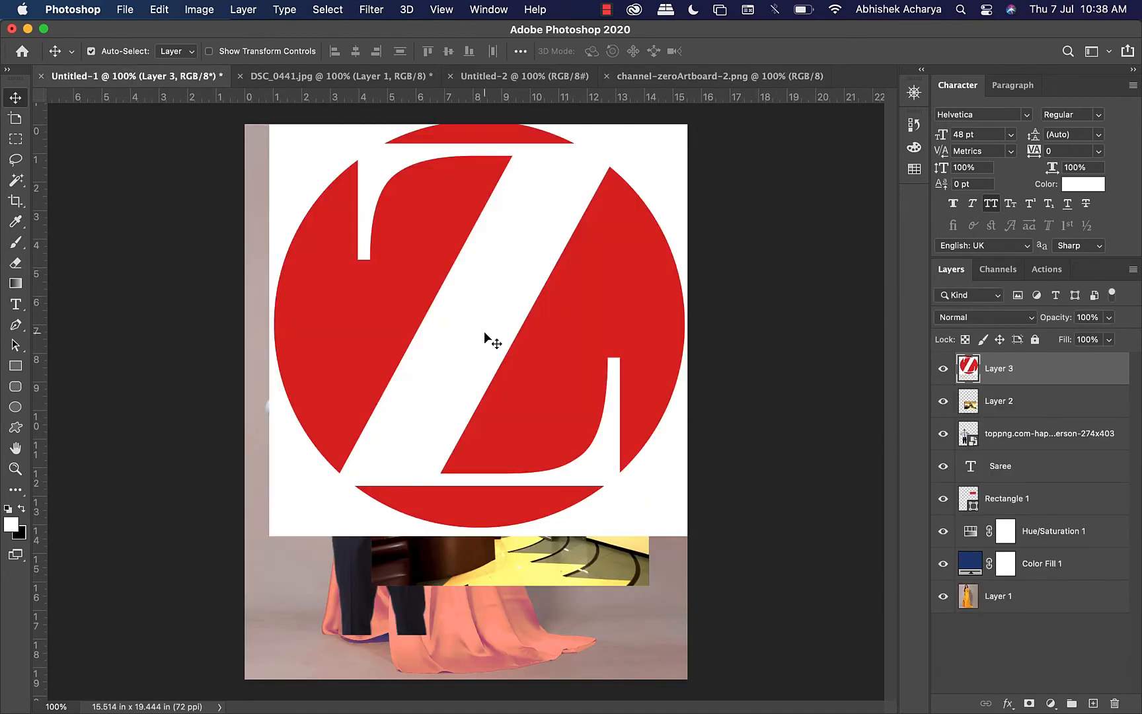
drag(576, 327, 507, 358)
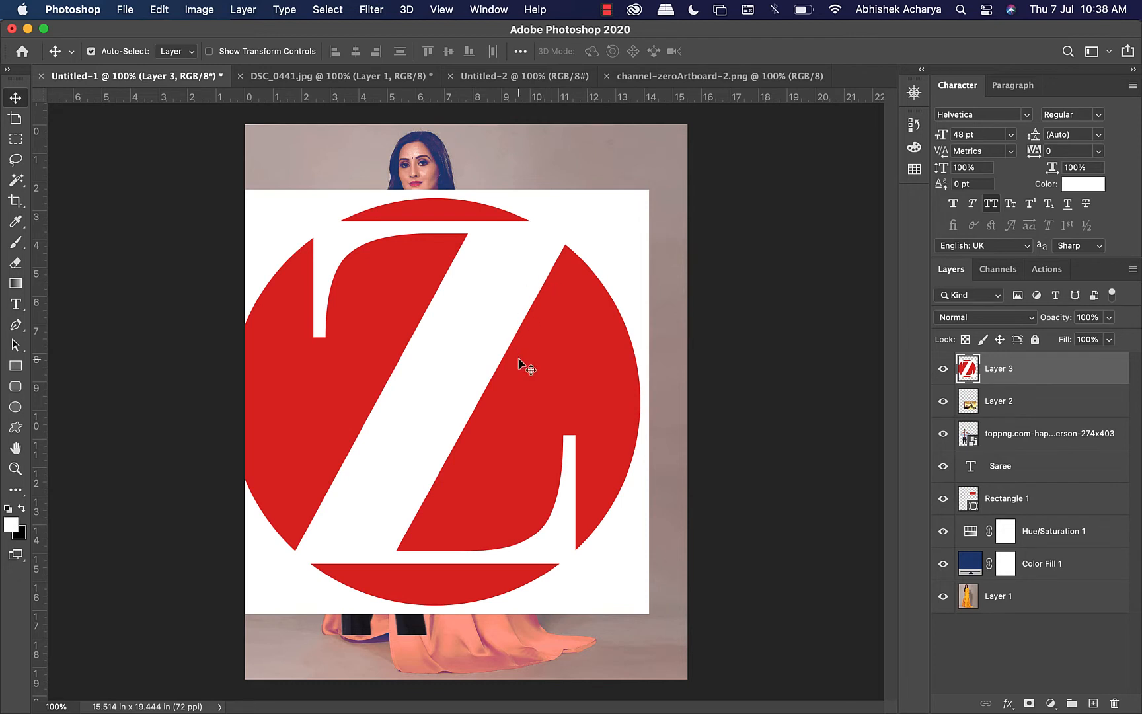
Step: Centre the red Z logo over the saree canvas and raise the office photo and man layers above it in the stack
drag(524, 365, 559, 301)
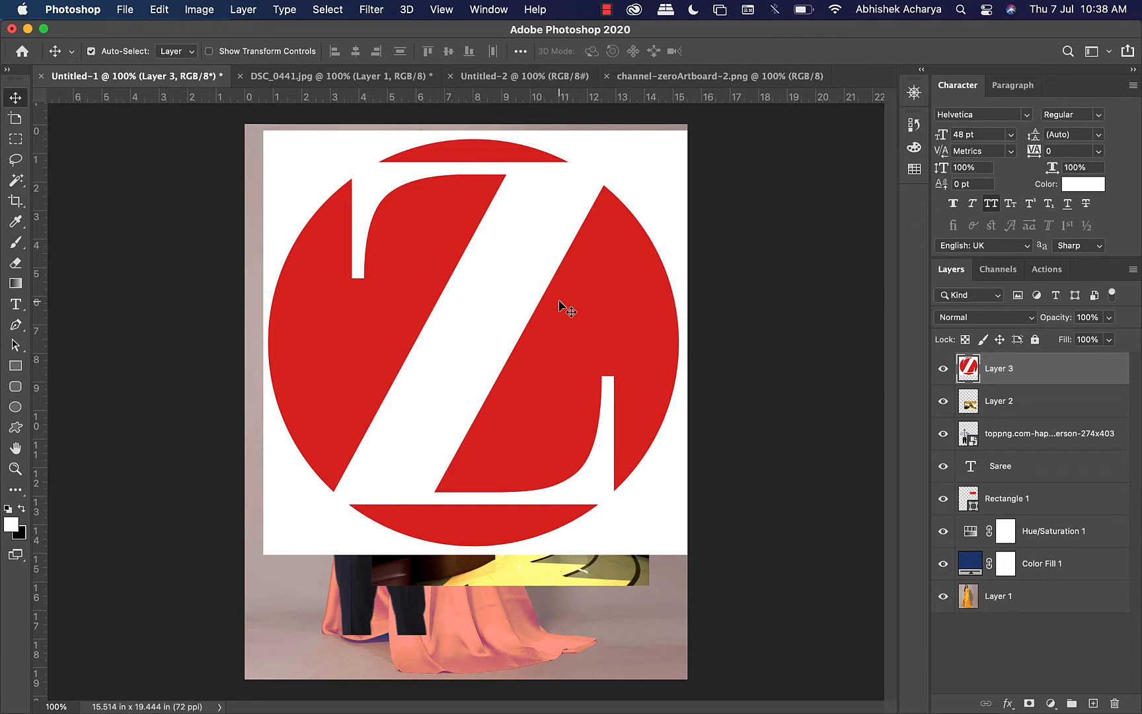
drag(559, 300, 531, 349)
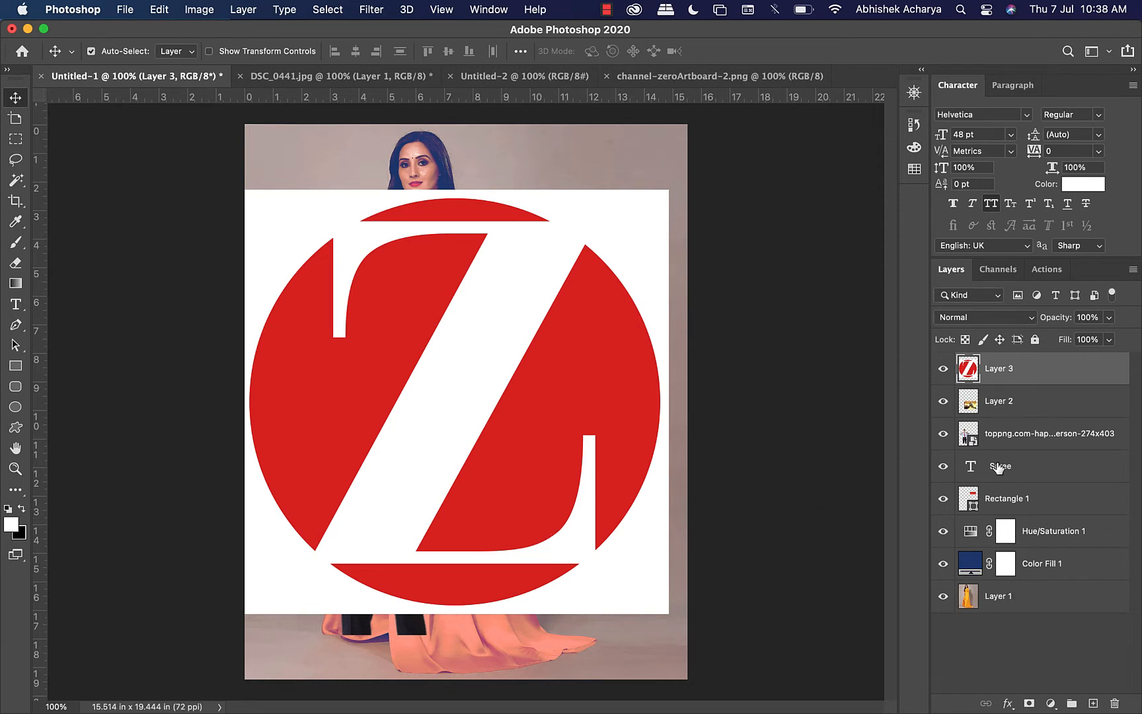
drag(1010, 415, 1018, 365)
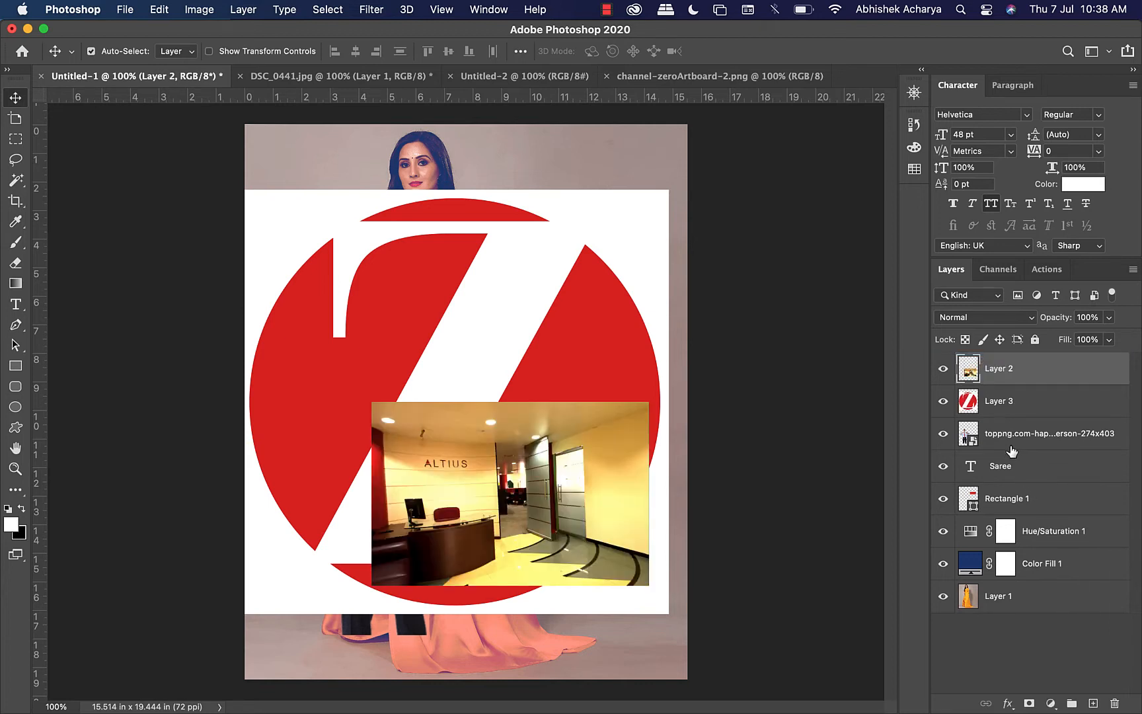
drag(1012, 441, 1018, 362)
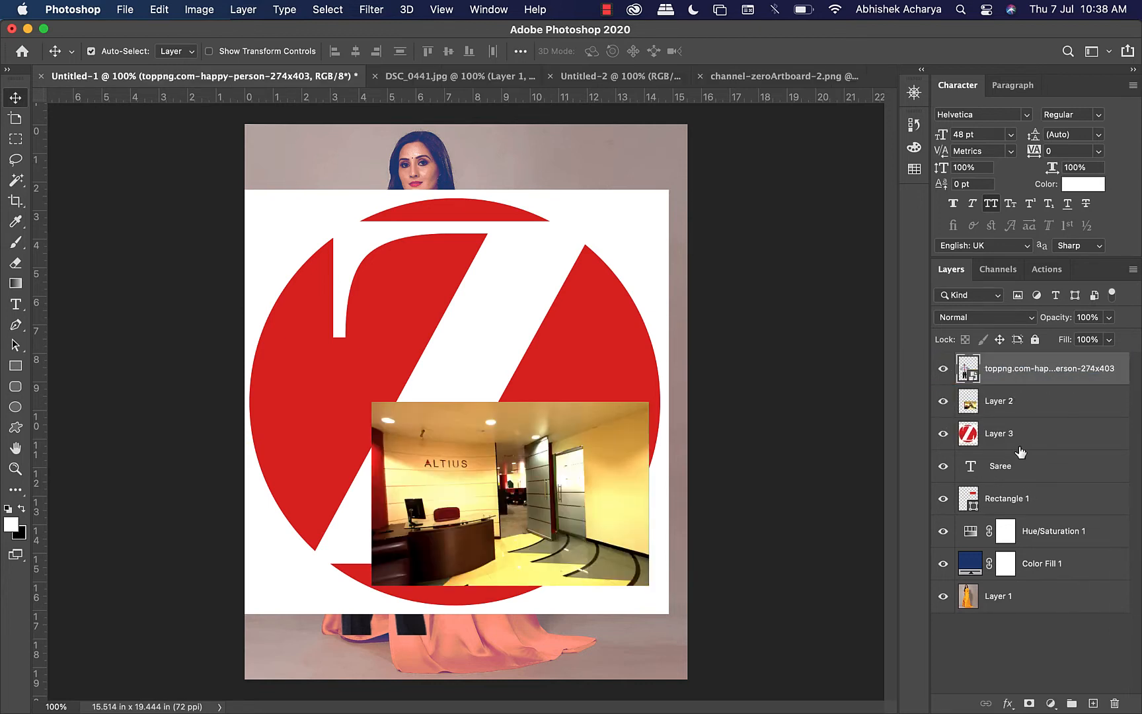
Step: Restack the composition so Color Fill 1 is topmost, followed by the Saree text and Rectangle 1, above the man layer
drag(1005, 466, 1013, 365)
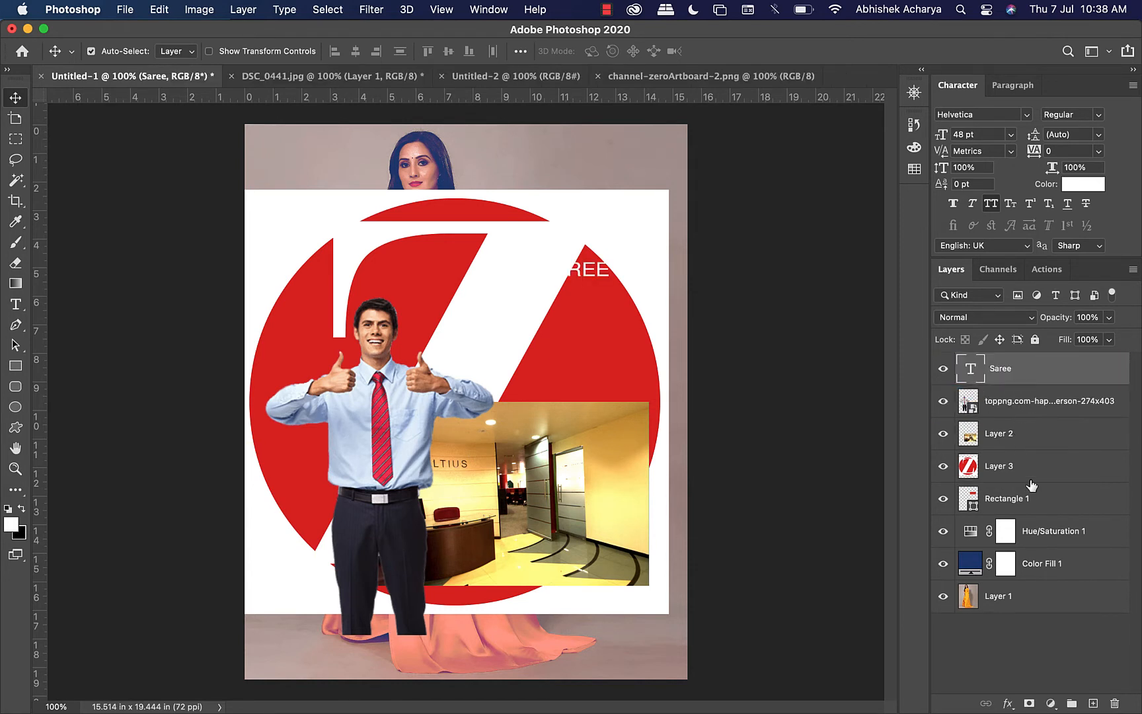
drag(1028, 503, 1043, 390)
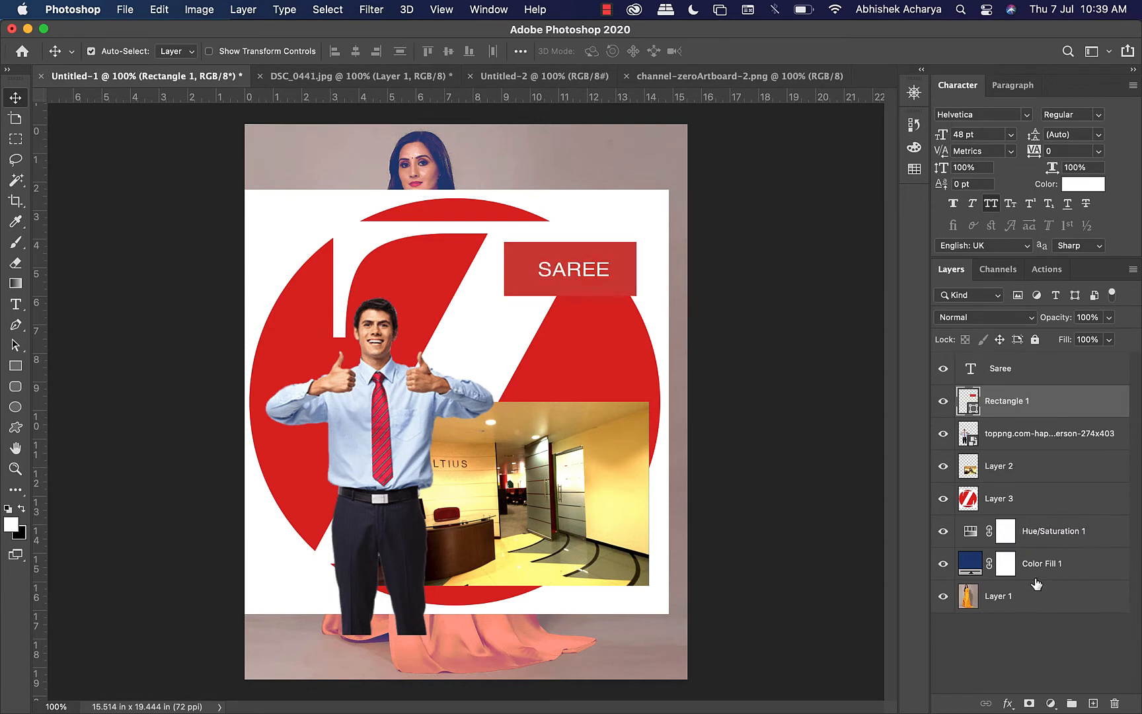
drag(1038, 569, 1037, 366)
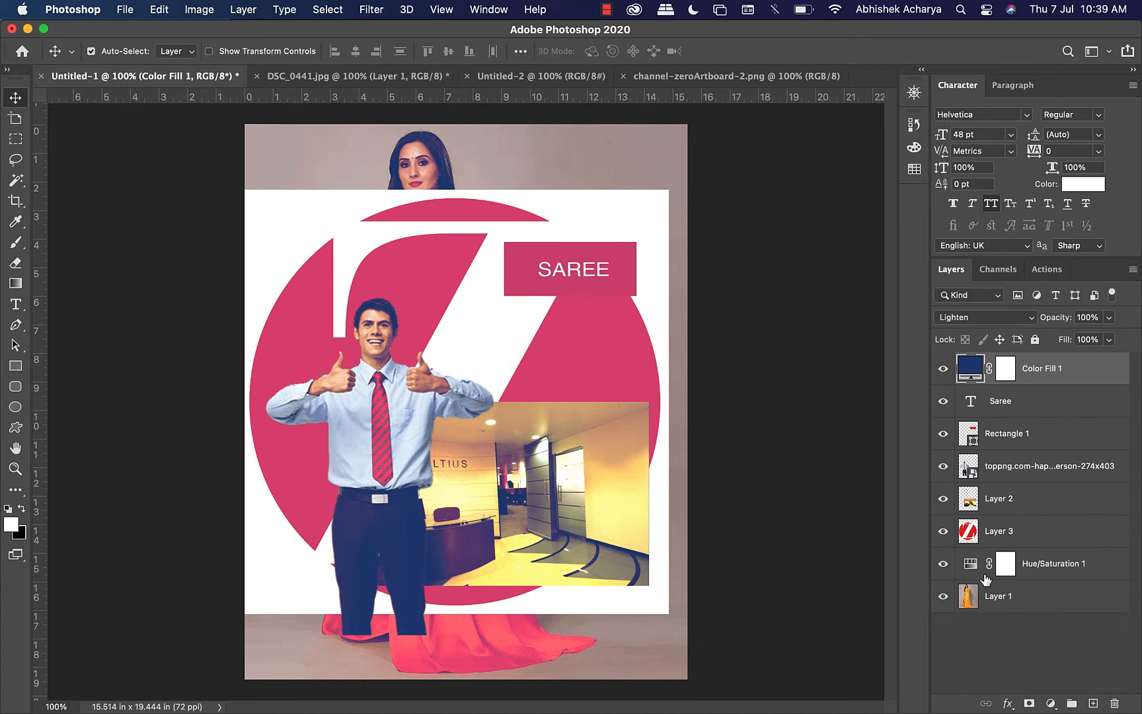
Step: Convert the locked Background in DSC_0441.jpg to a normal layer named Layer 0, and return to Untitled-1
click(333, 77)
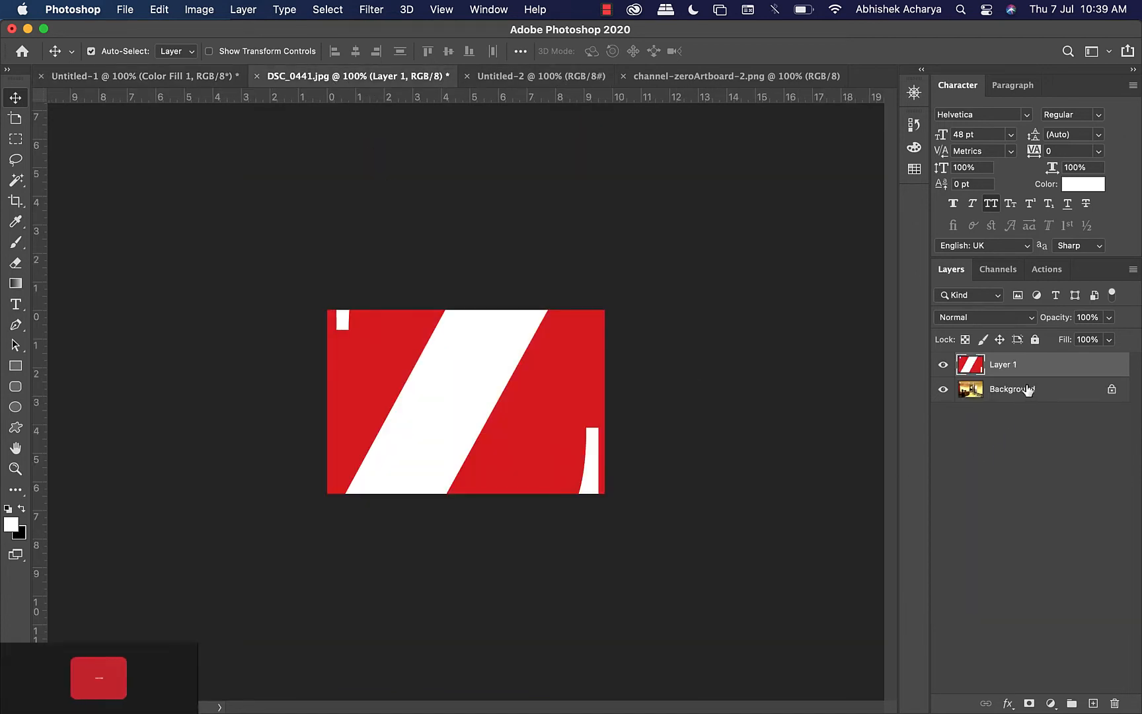
click(1027, 392)
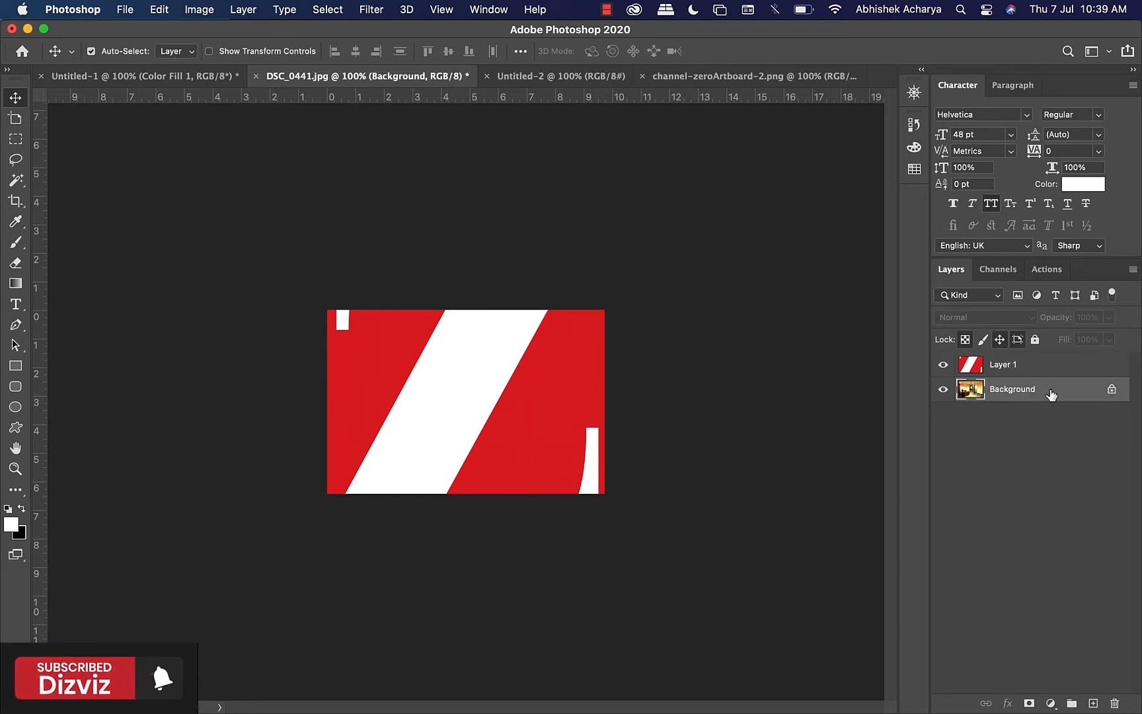
double_click(1051, 394)
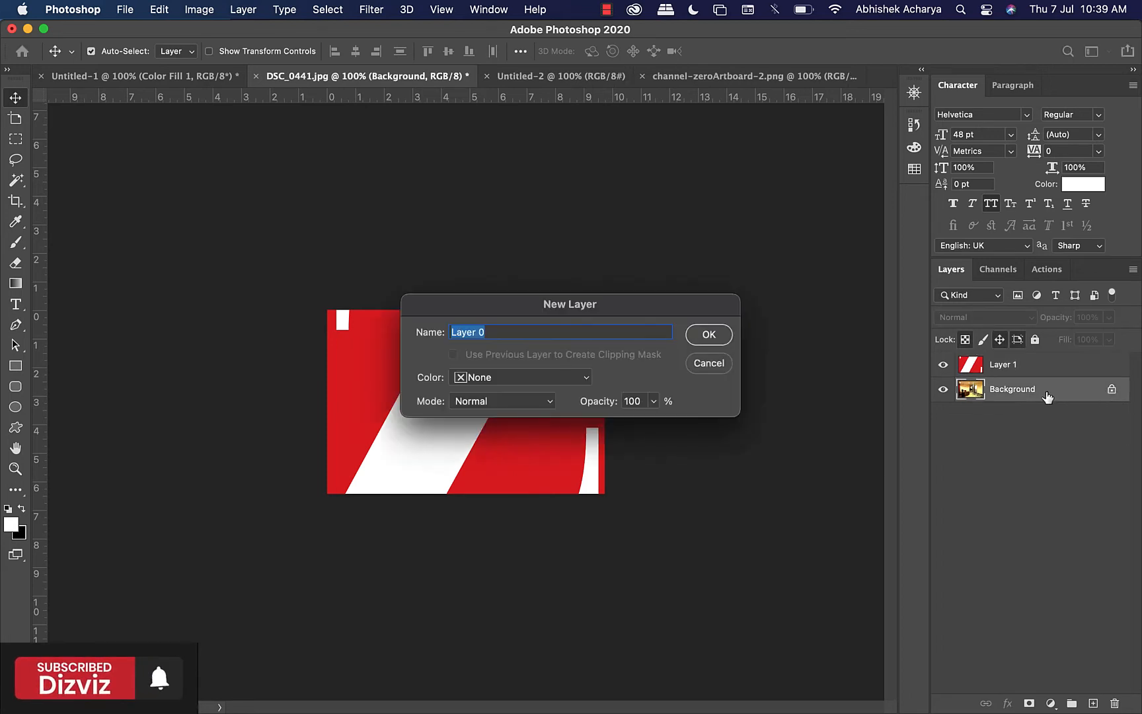
click(711, 336)
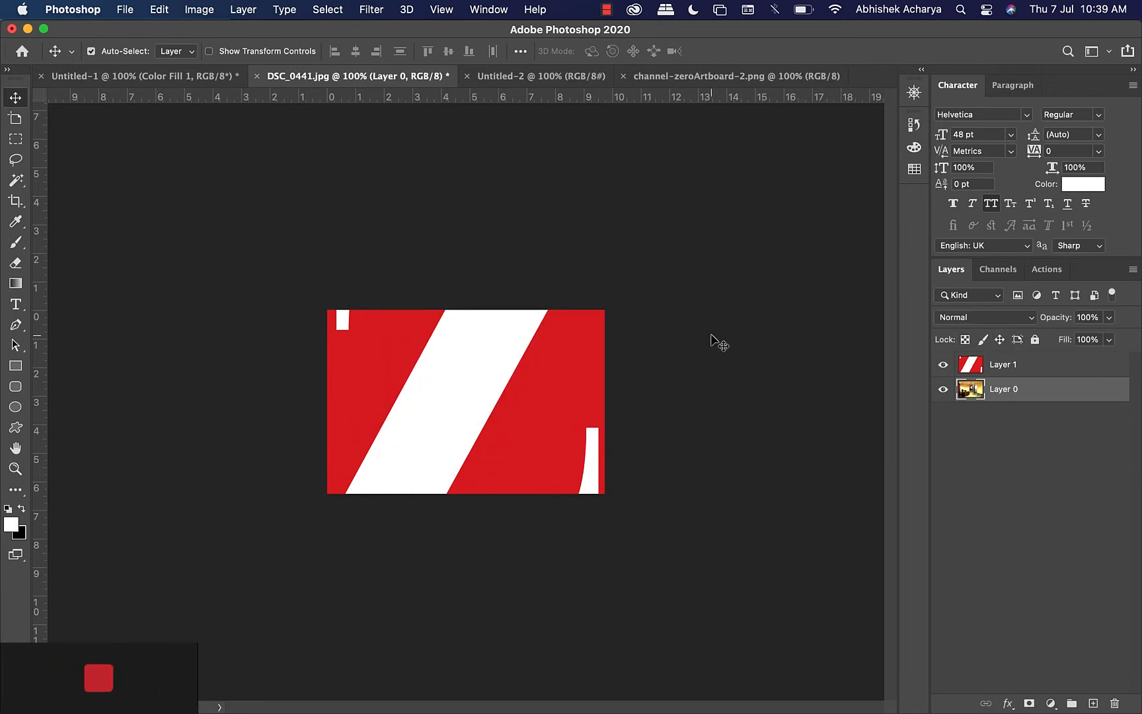
click(106, 76)
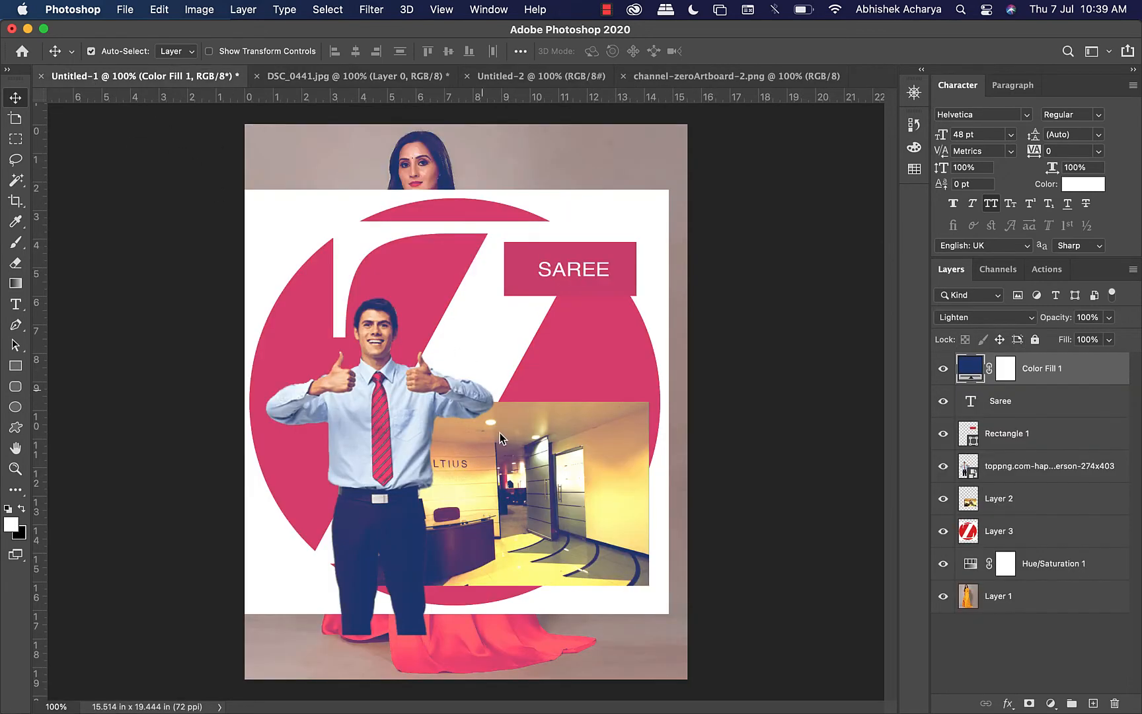
Step: In channel-zeroArtboard-2.png, convert the locked Background to a normal layer and shift the Z logo down and right on its canvas
click(717, 78)
drag(612, 419, 385, 383)
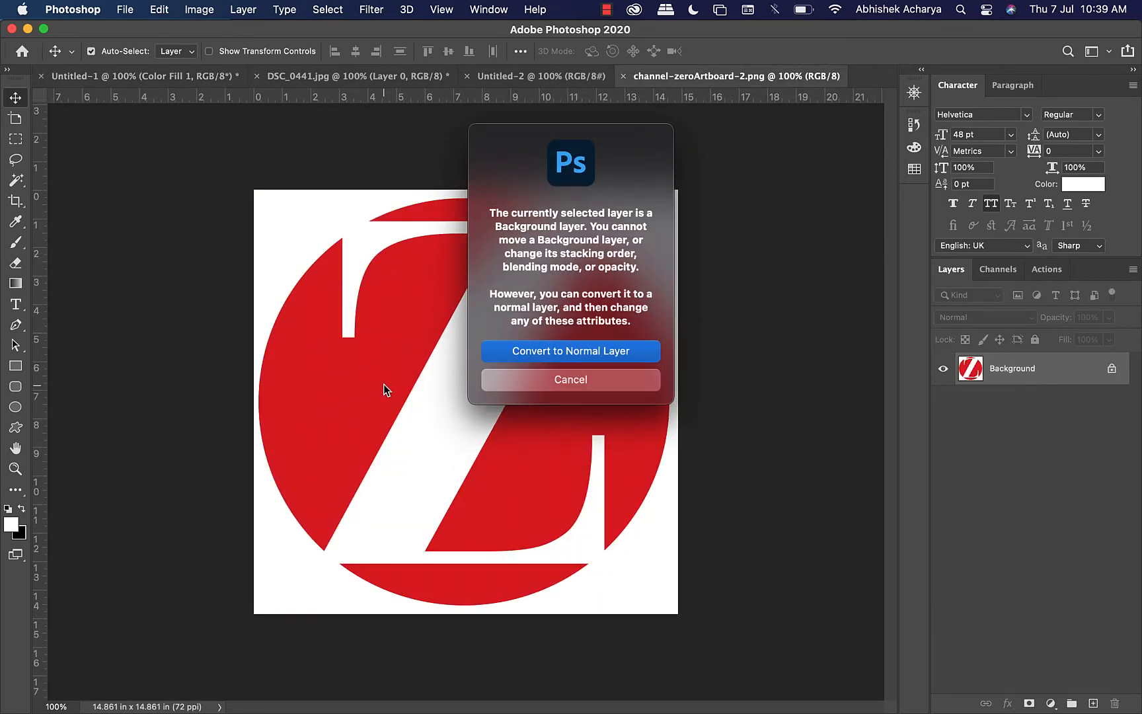
click(612, 354)
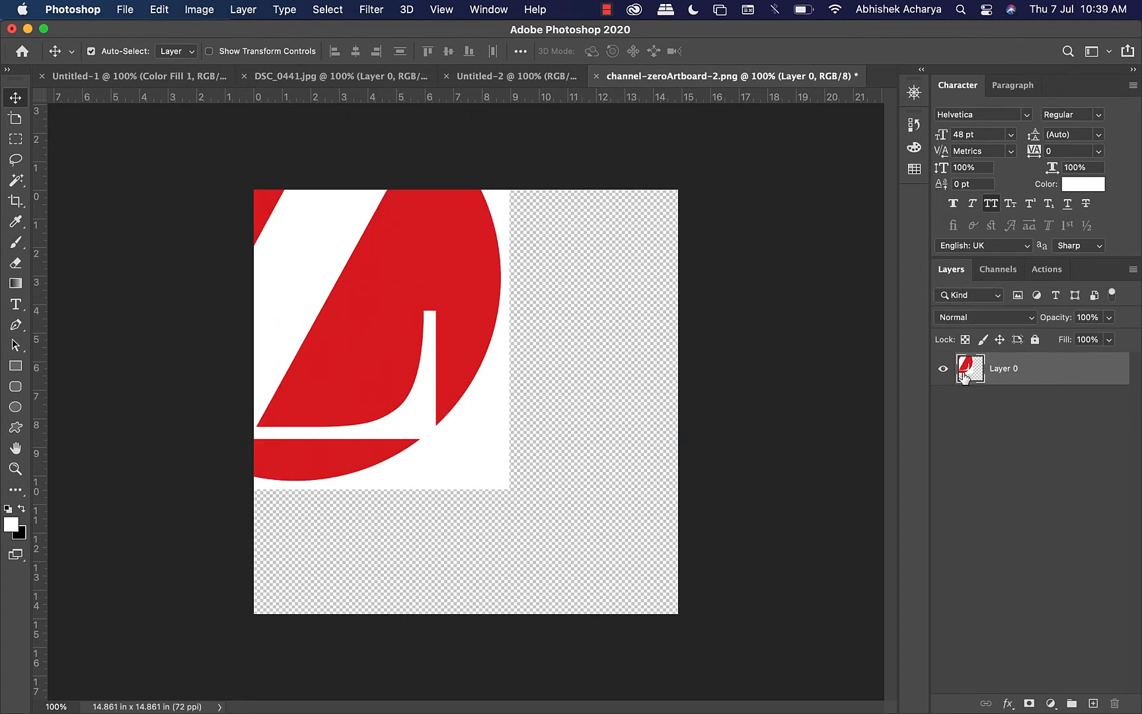
drag(455, 254, 541, 430)
drag(316, 297, 350, 315)
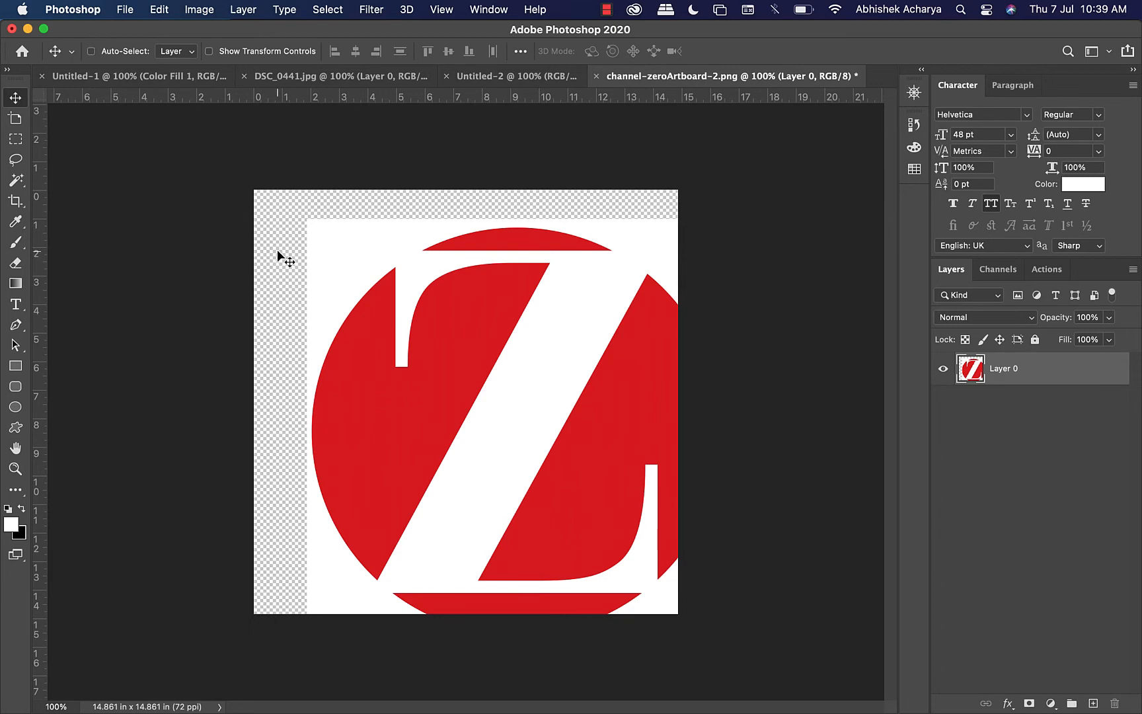
Step: Examine the logo layer's edge against the transparent canvas at high magnification
key(super+equal)
key(super+equal)
drag(200, 271, 569, 398)
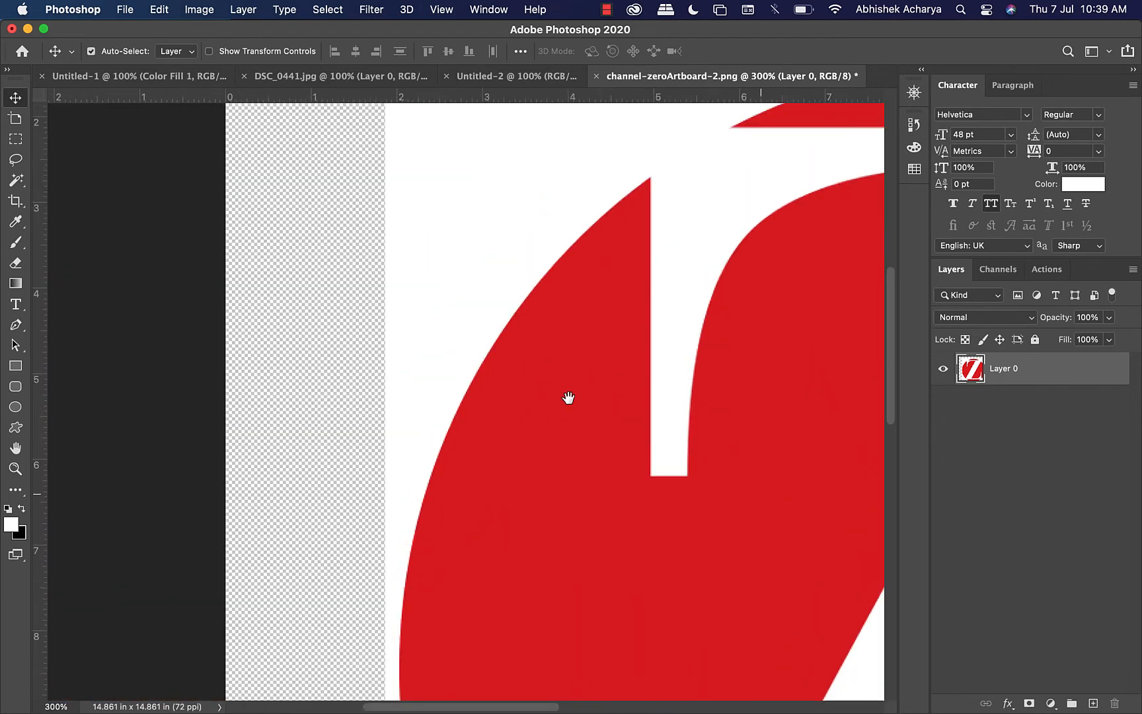
key(super+equal)
key(super+equal)
key(super+equal)
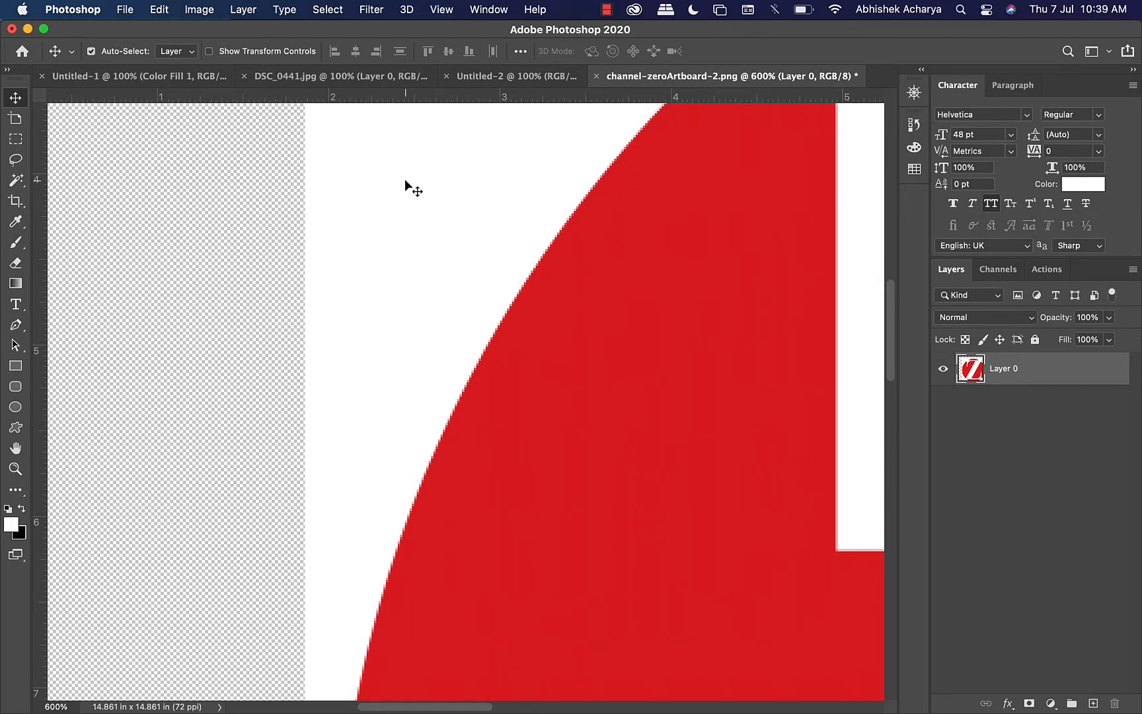
key(super+minus)
key(super+minus)
key(super+minus)
key(super+minus)
key(super+minus)
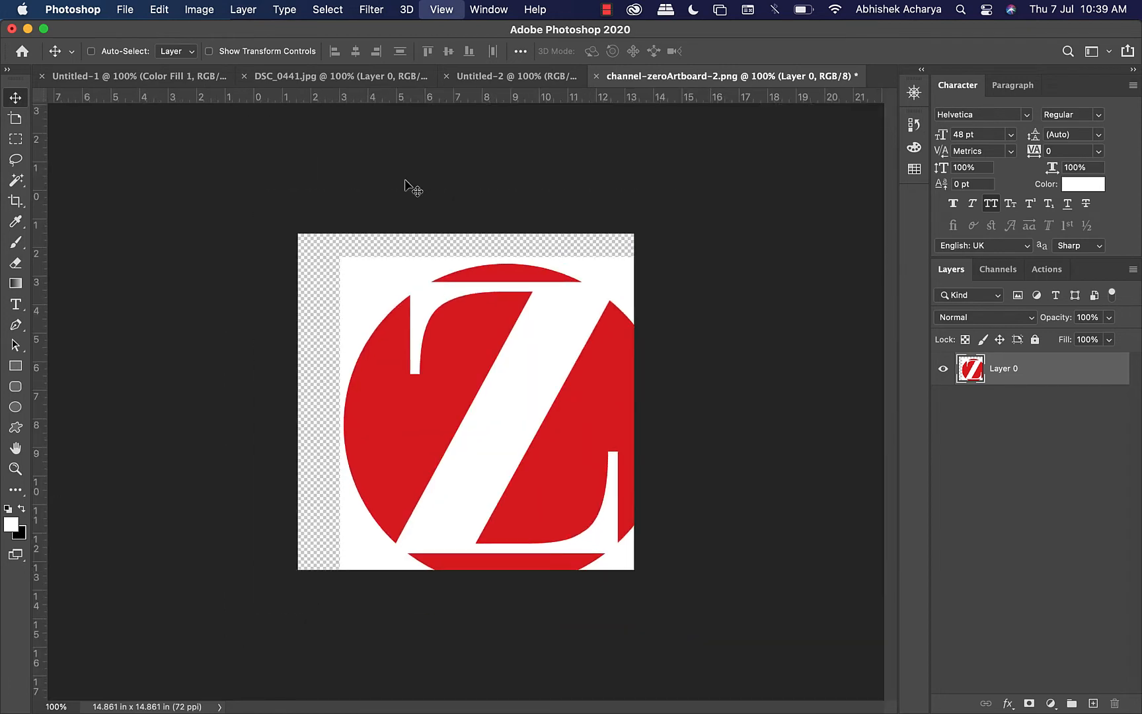
key(super+minus)
Step: Snap the Z logo back to the canvas edges and check the Smart Guides display option
drag(410, 375, 384, 374)
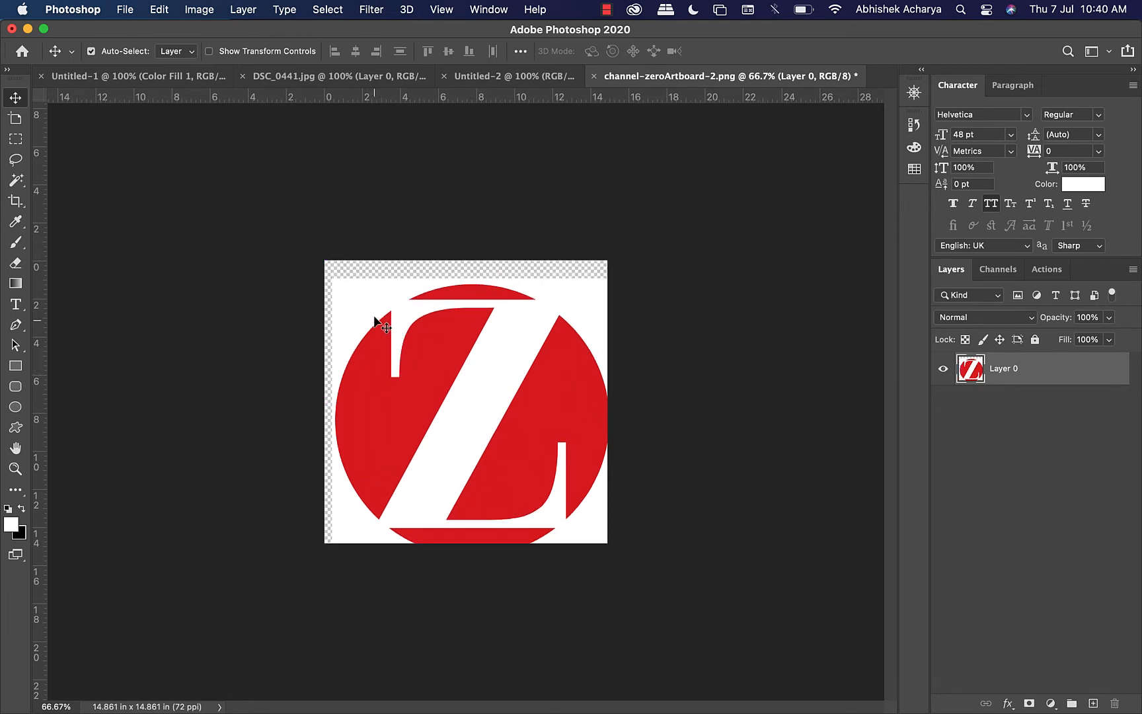
mouse_move(374, 319)
mouse_down()
mouse_move(384, 301)
mouse_move(453, 402)
mouse_move(351, 438)
mouse_move(379, 438)
mouse_move(389, 324)
mouse_move(374, 303)
mouse_up()
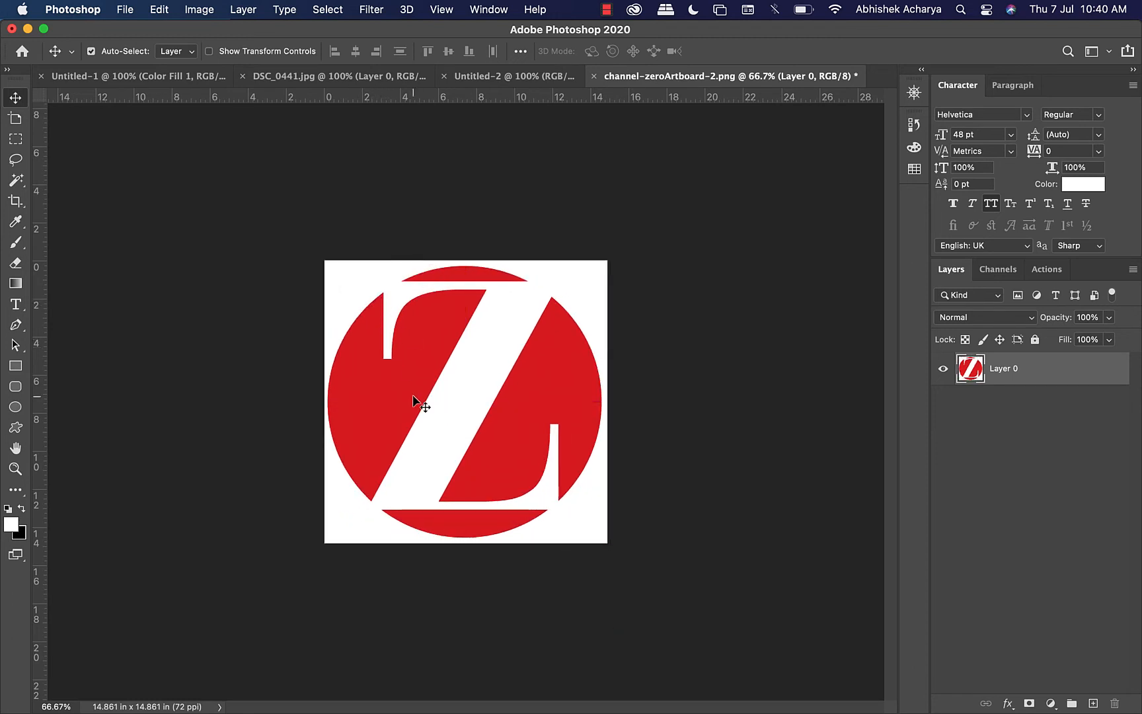
click(440, 10)
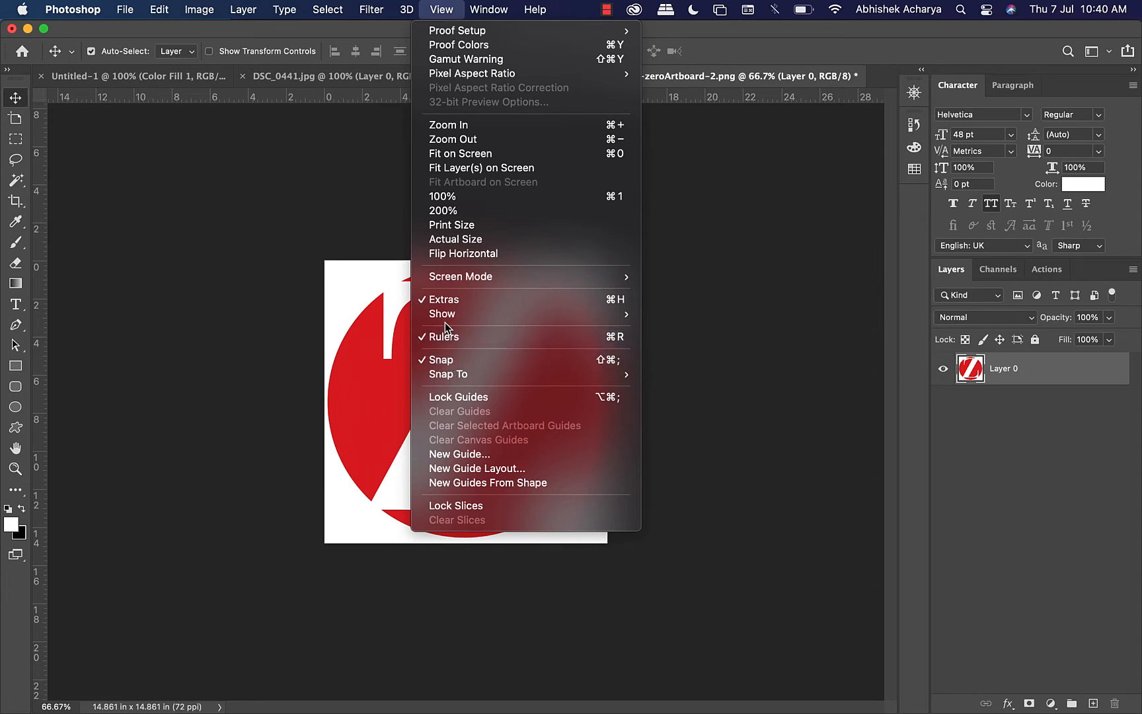
mouse_move(448, 309)
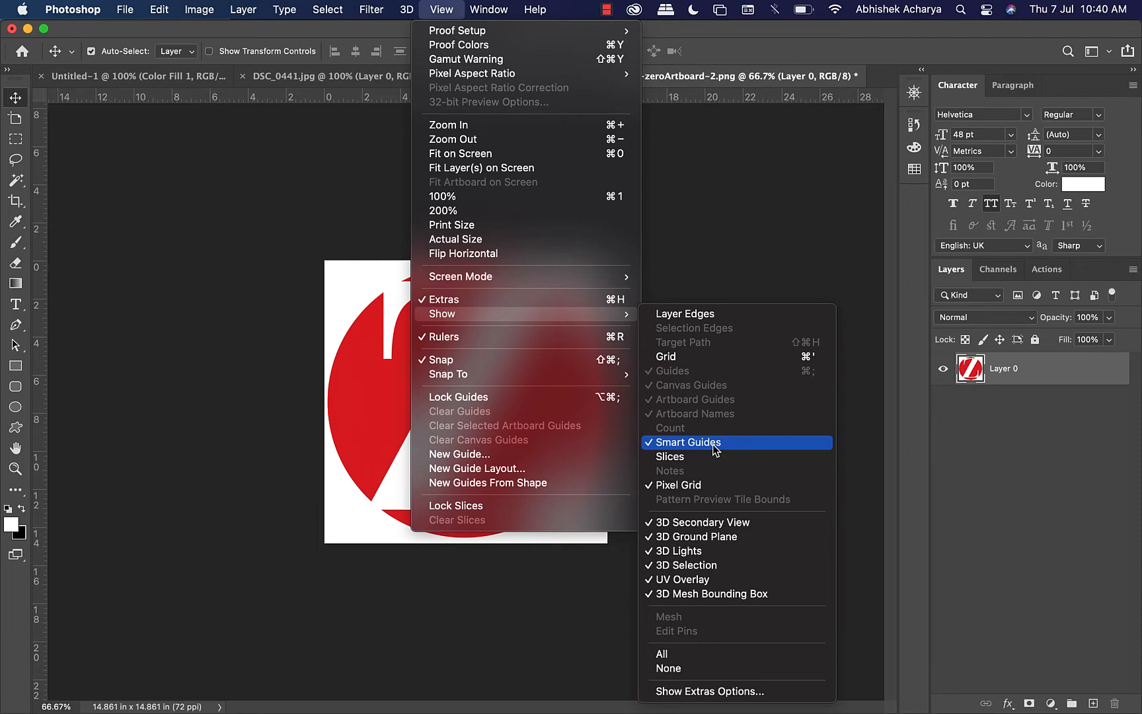
click(381, 301)
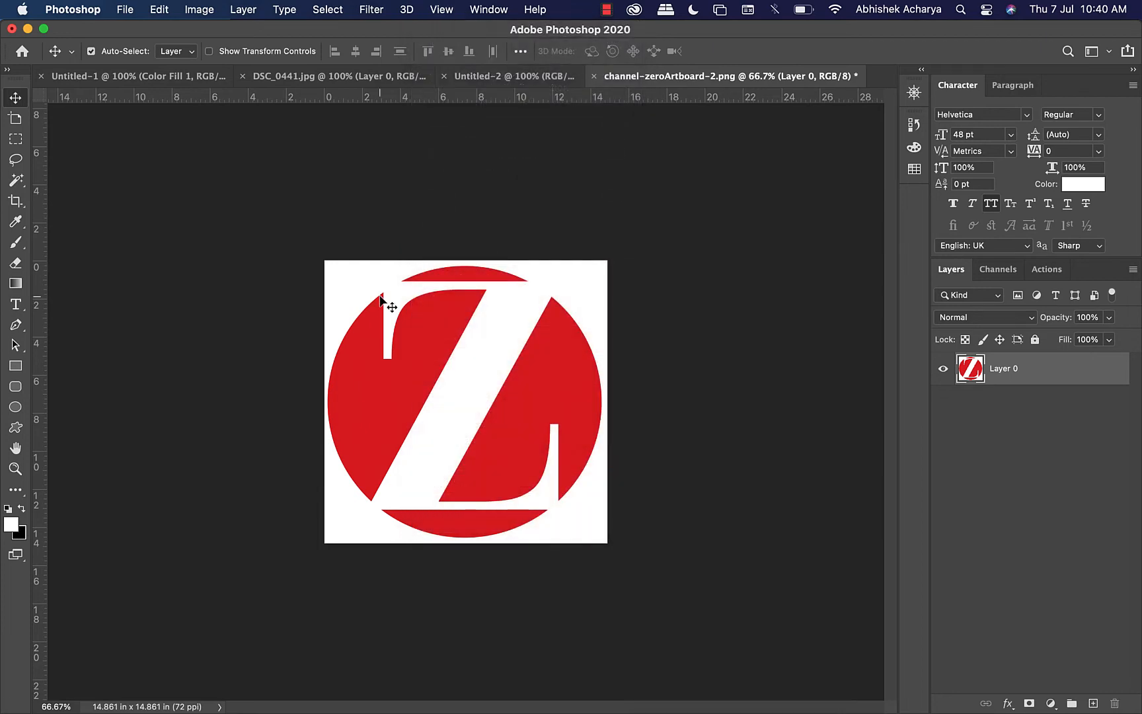
Step: Copy the Z logo from channel-zeroArtboard-2.png into Untitled-1 and delete its new layer, undoing and redoing the deletion
drag(523, 378, 362, 194)
drag(405, 342, 406, 344)
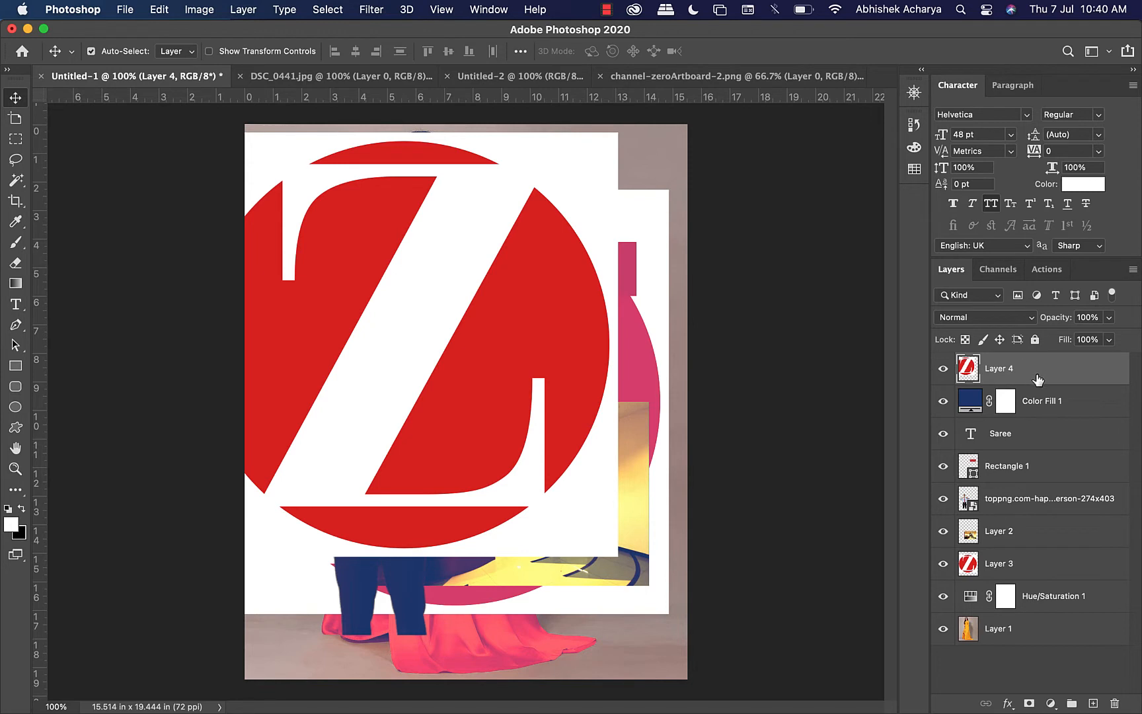
drag(1067, 371, 1116, 709)
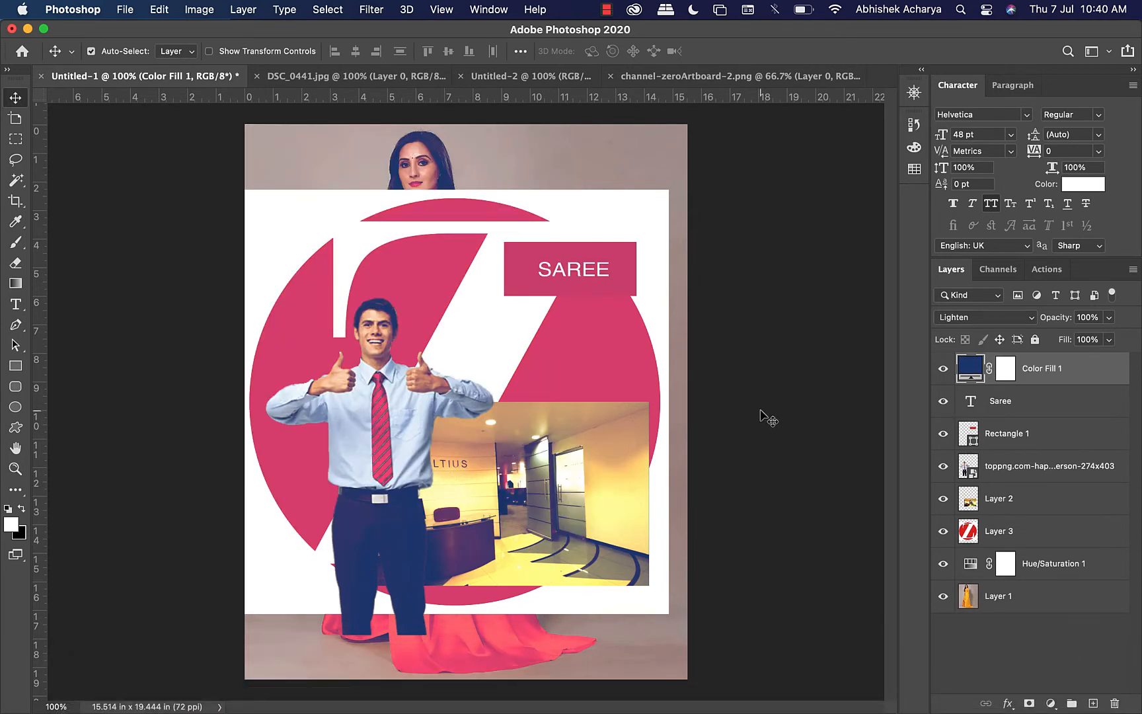
key(super+z)
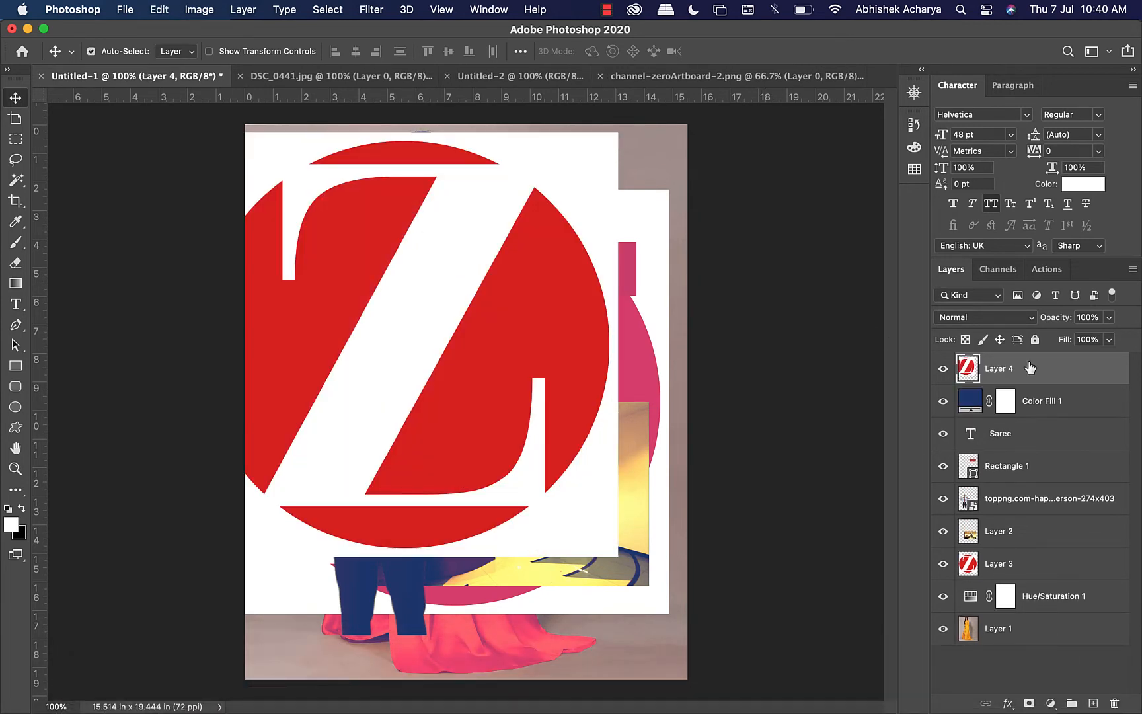
key(super+shift+z)
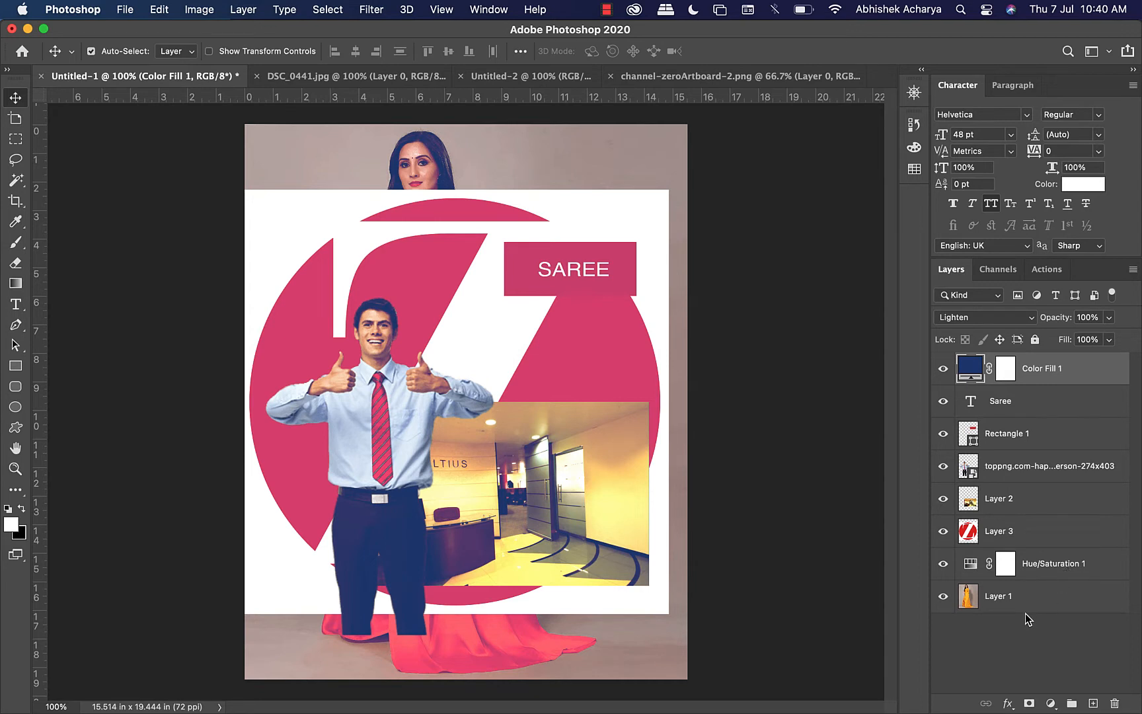
Step: Create ten empty layers above Color Fill 1 in Untitled-1
click(1094, 704)
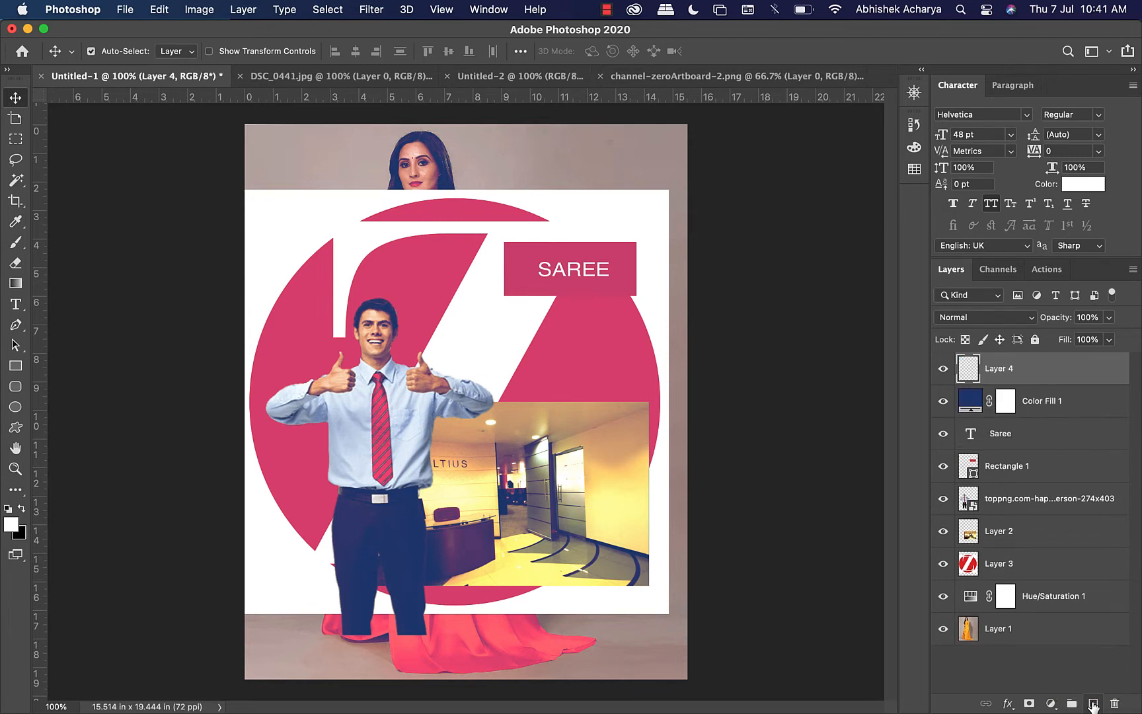
click(1093, 704)
click(1094, 704)
click(1094, 704)
click(1094, 704)
click(1094, 704)
click(1094, 705)
click(1094, 704)
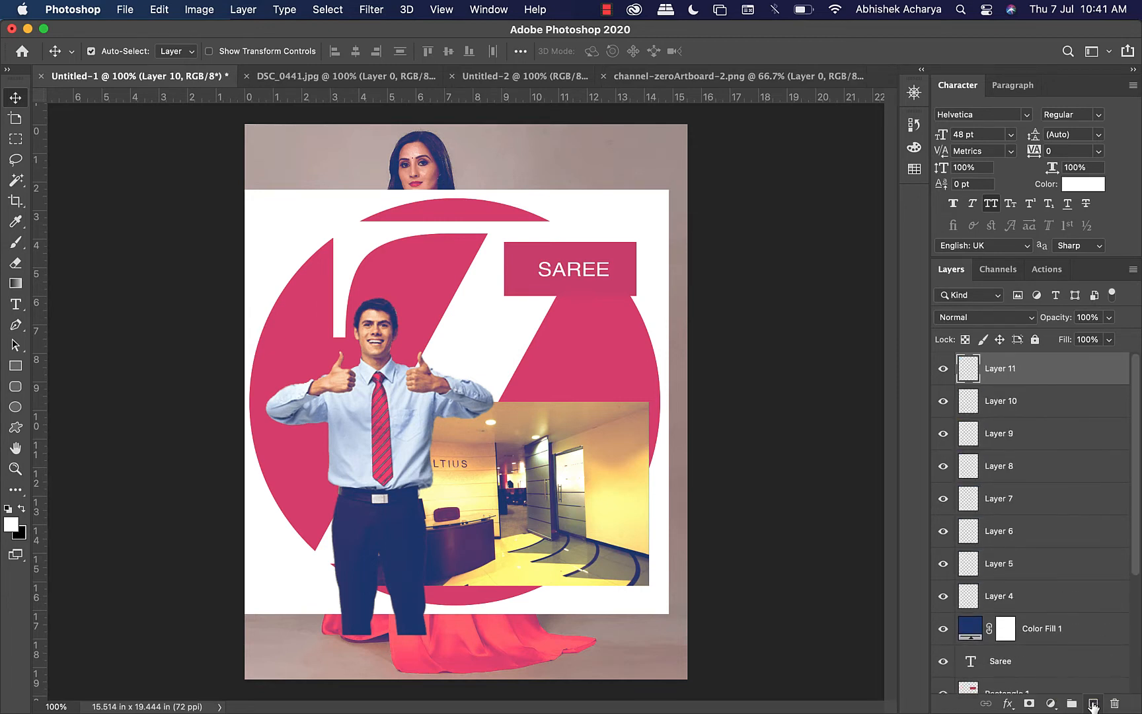
click(1093, 704)
click(1093, 704)
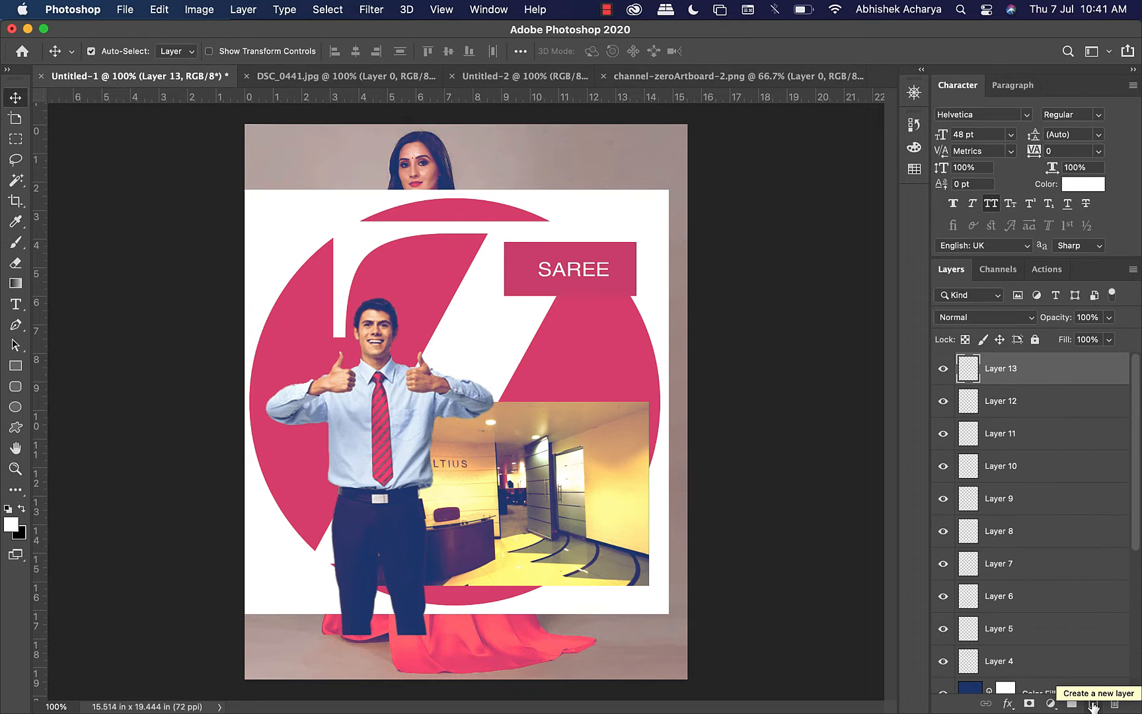
Step: Undo the empty layers and the logo's deletion, and delete the restored Z logo layer above Color Fill 1 again
key(super+z)
key(super+z)
key(super+z)
key(super+z)
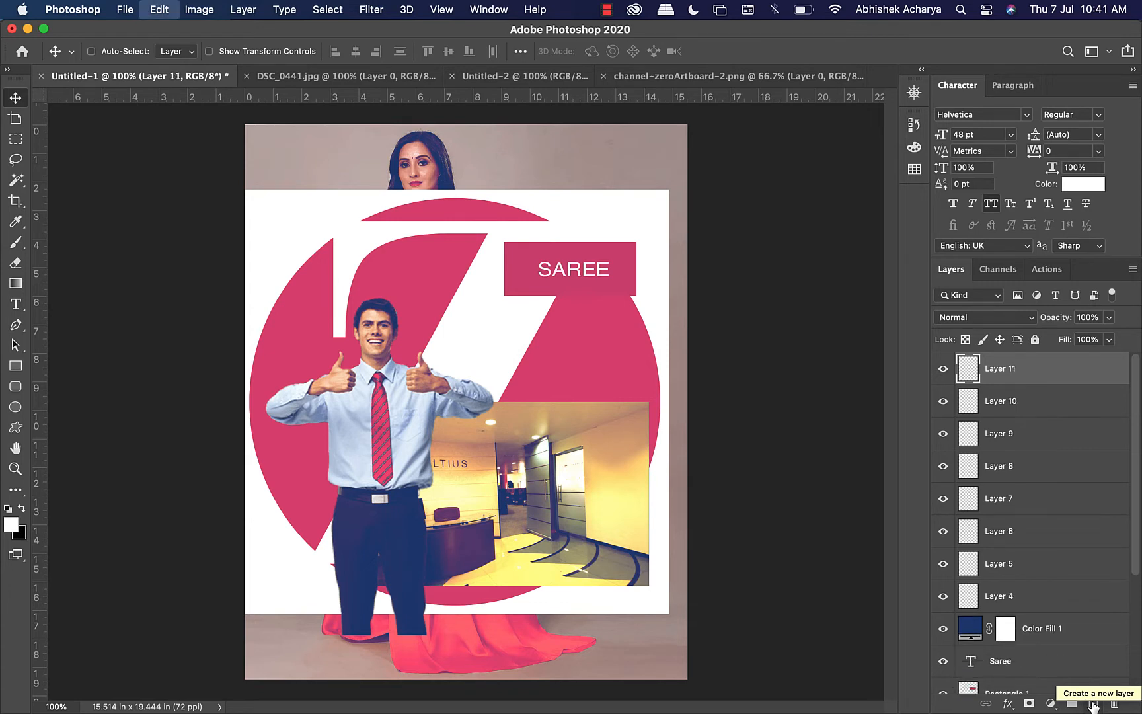
key(super+z)
key(super+z)
key(super+z)
key(super+z)
key(super+z)
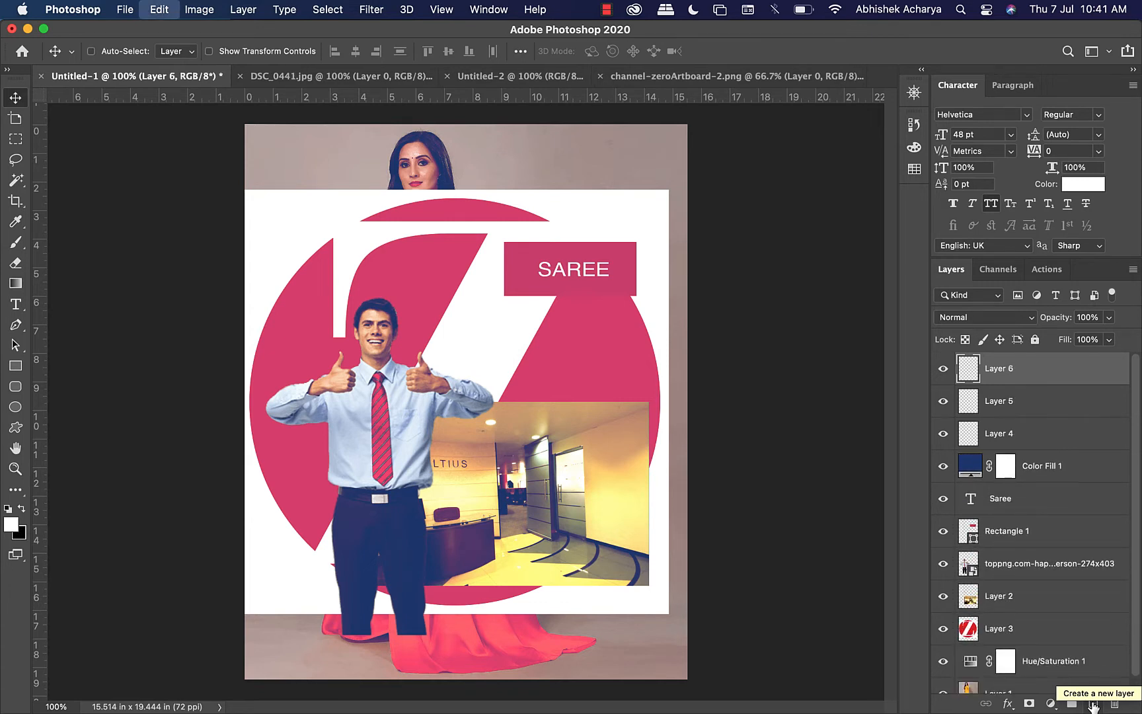
key(super+z)
key(super+z)
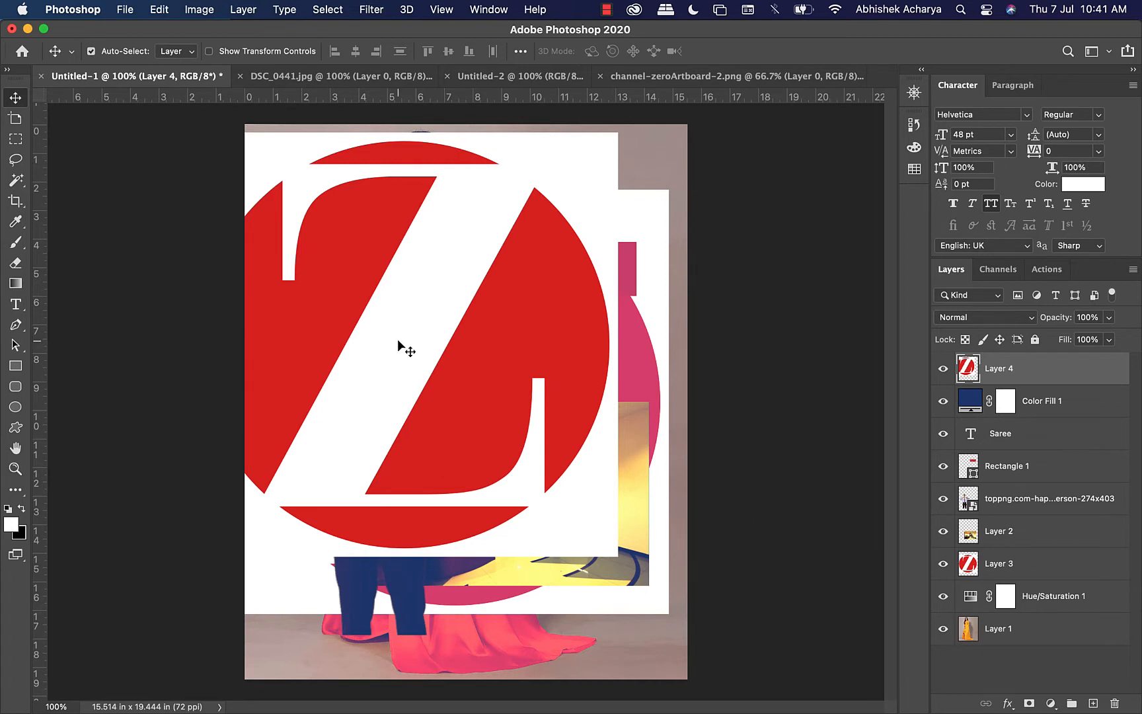
key(BackSpace)
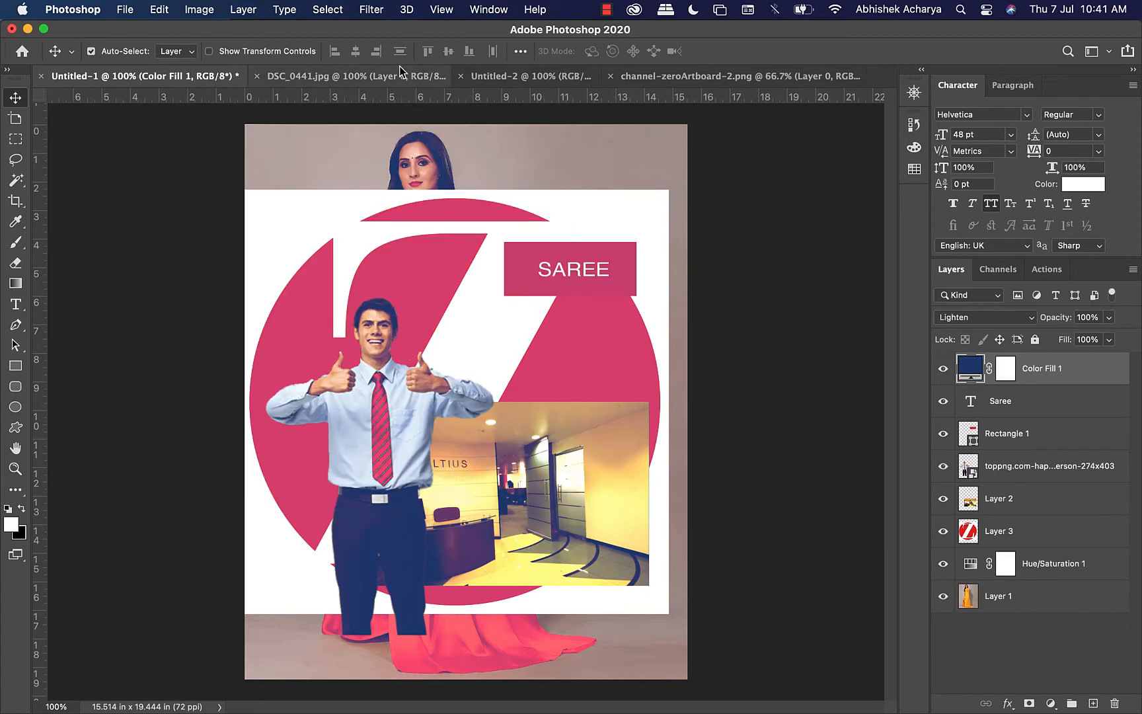
Step: In DSC_0441.jpg, briefly toggle Layer 1's visibility and scale its oversized Z logo down to about 94%
click(293, 76)
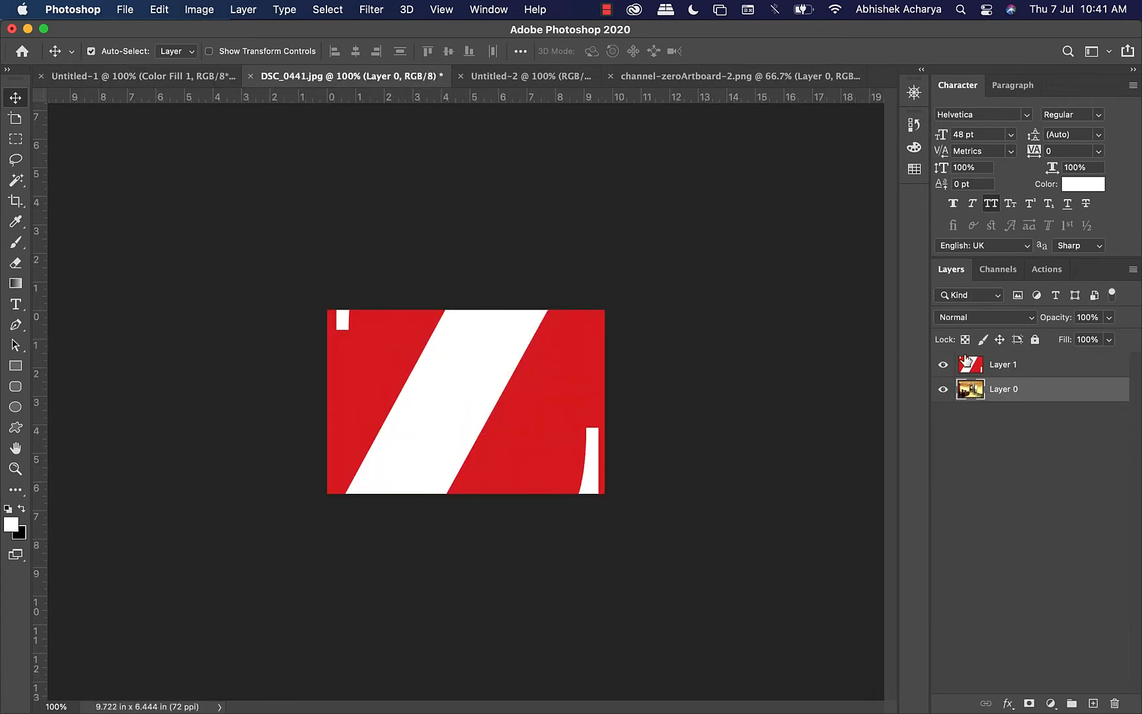
click(947, 365)
click(946, 366)
click(1014, 366)
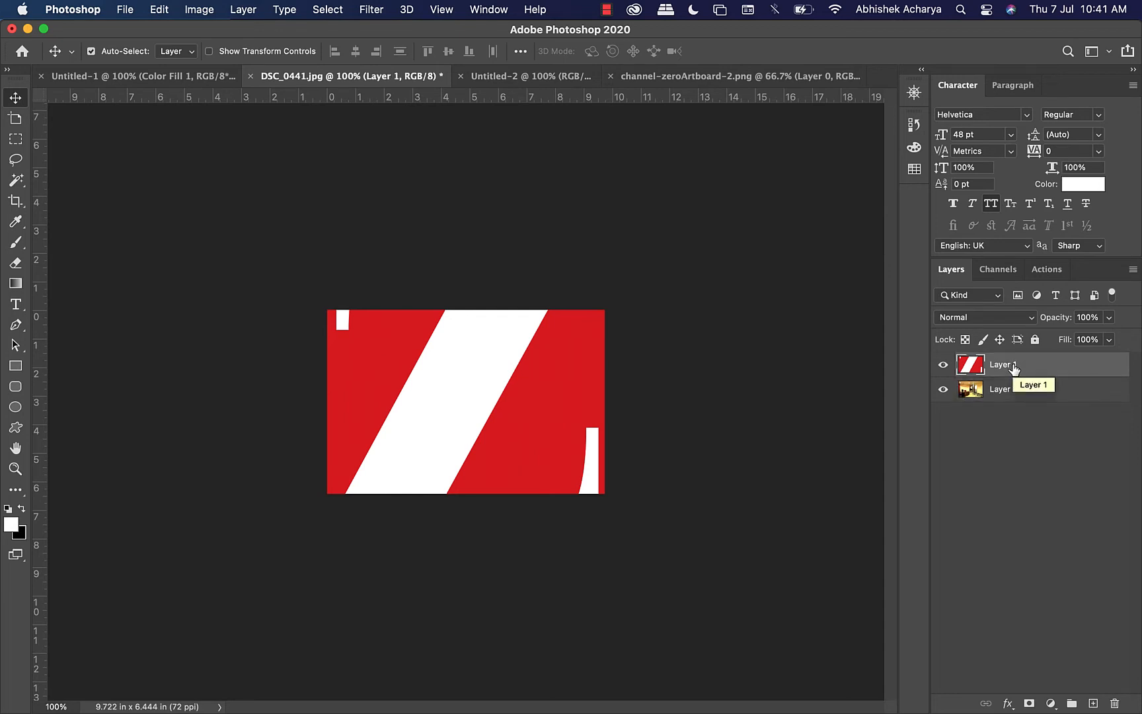
key(super+t)
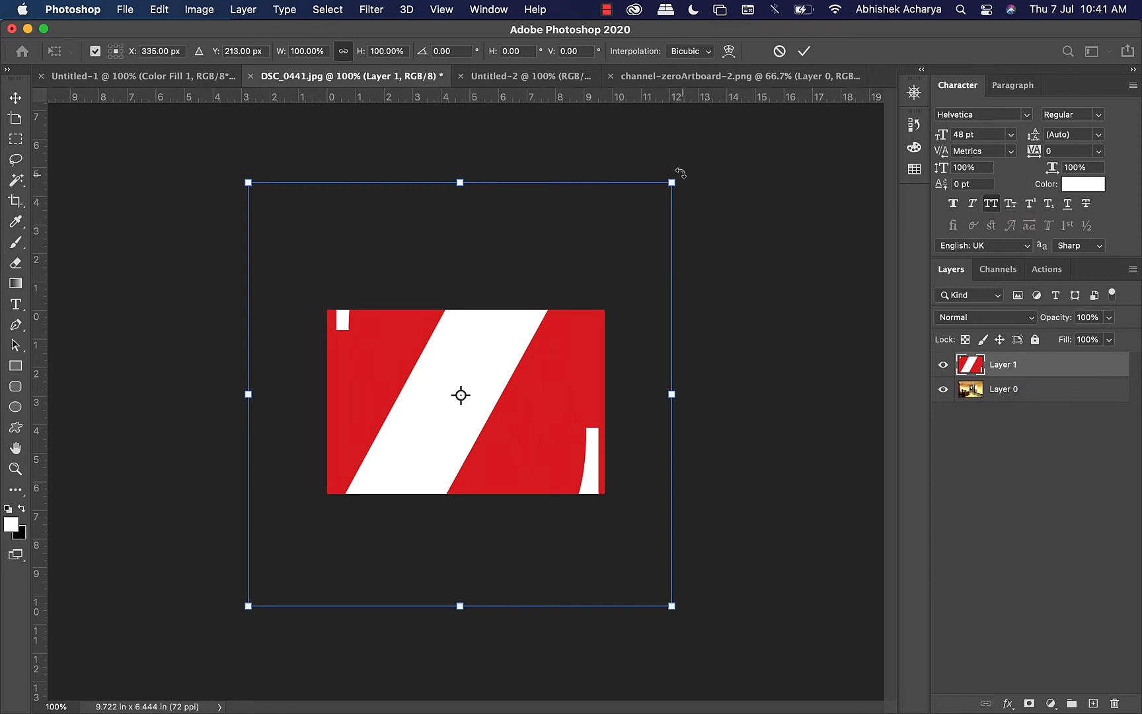
drag(667, 184, 674, 246)
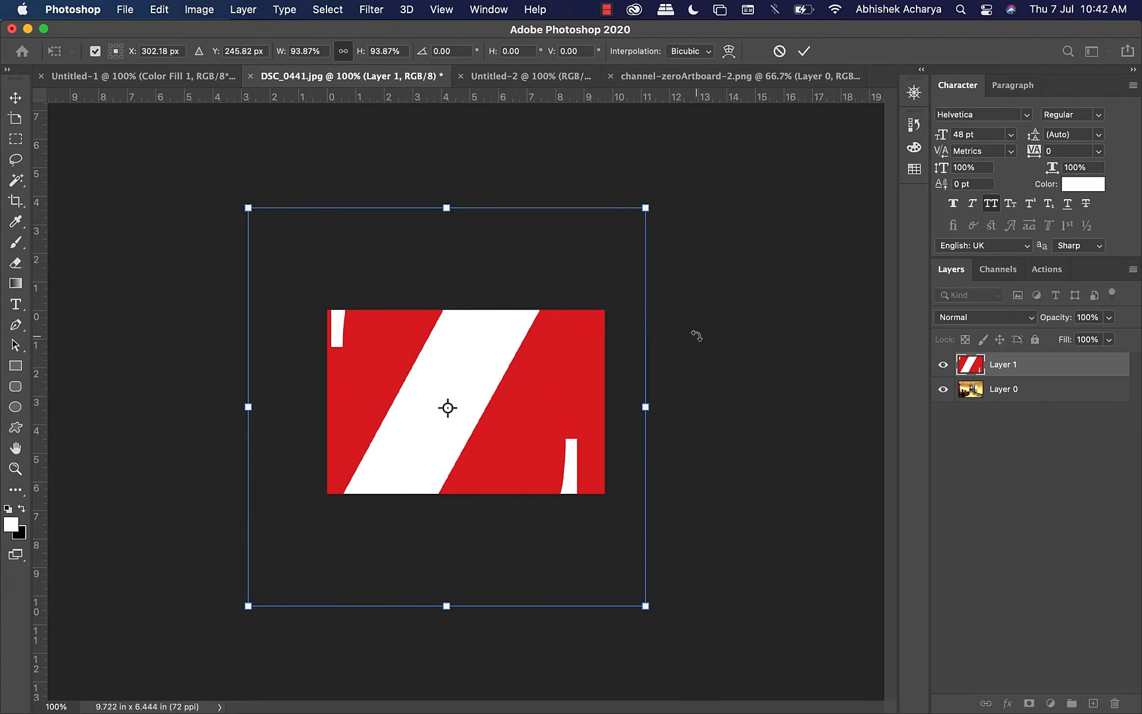
key(Return)
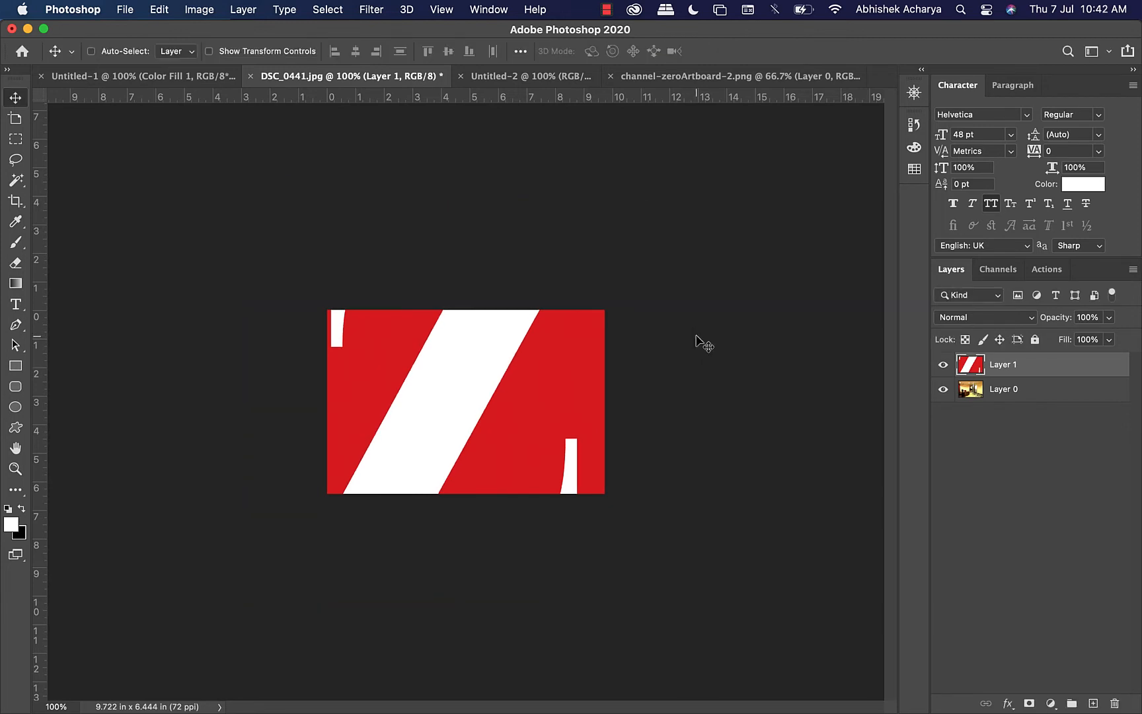
Step: Scale the Z logo further down to about 44% and move it fully onto the office photo
key(super+t)
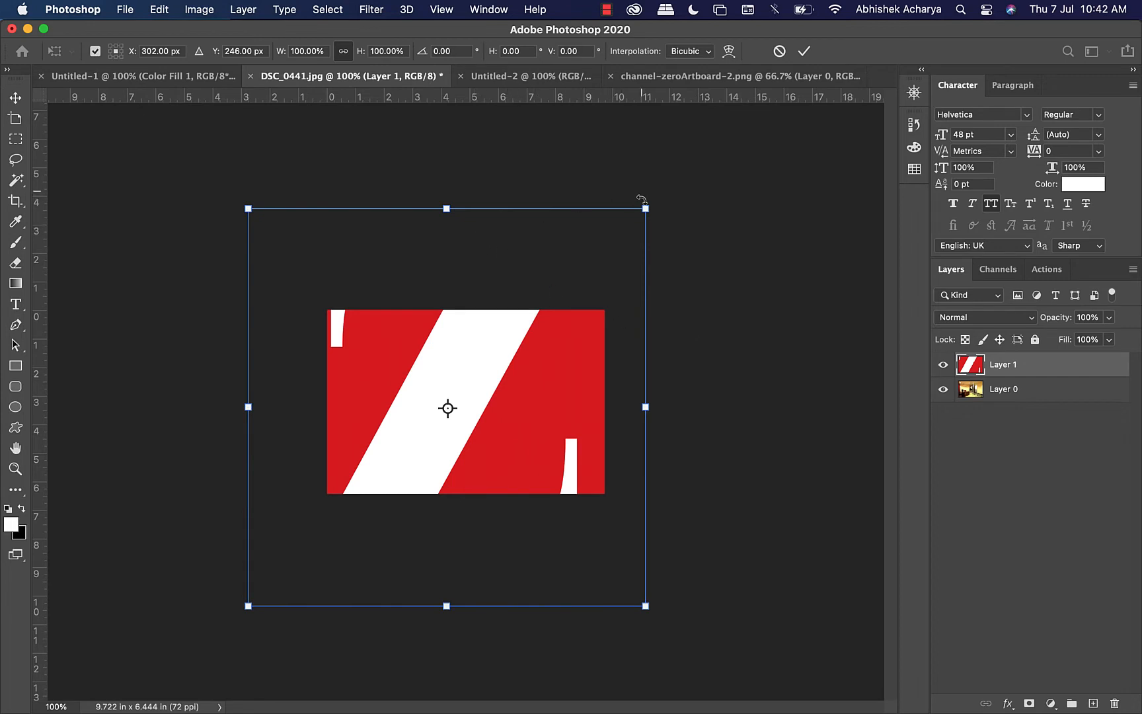
drag(650, 205, 546, 328)
key(super+z)
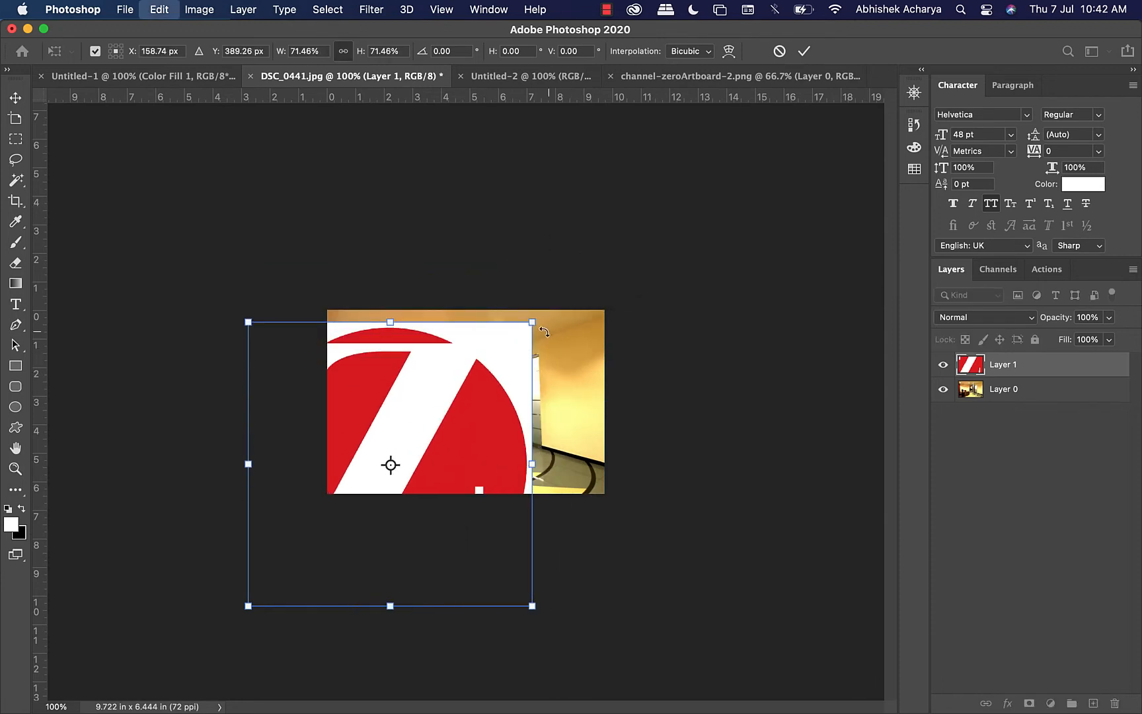
drag(646, 208, 423, 431)
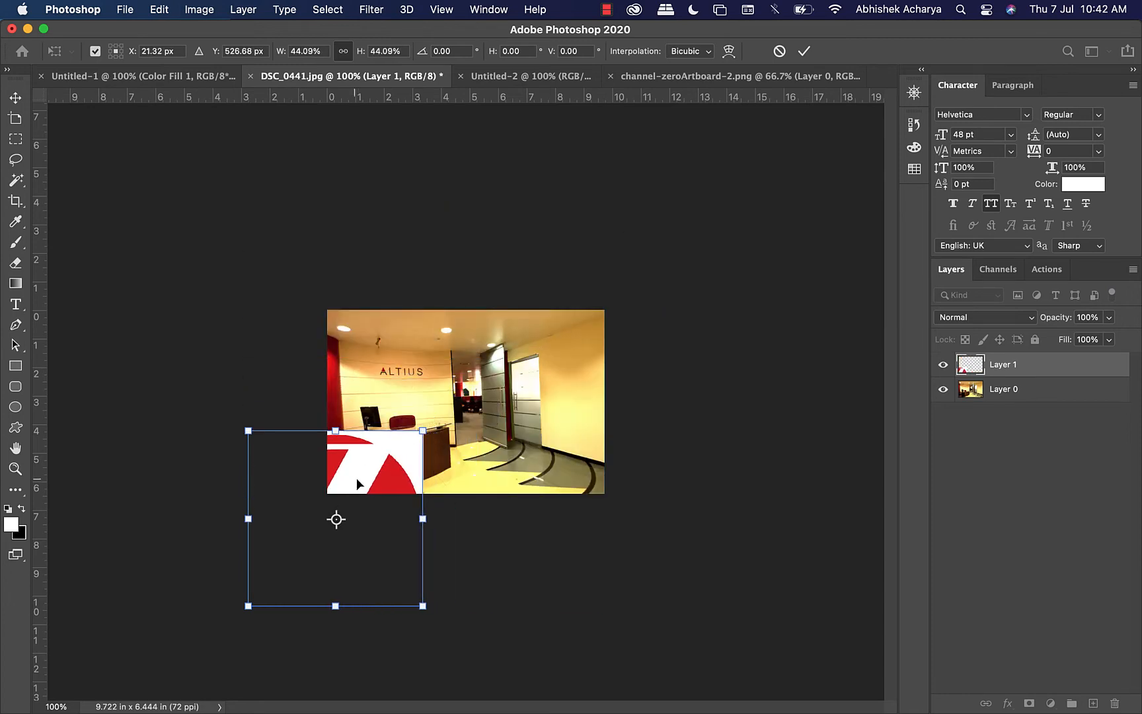
drag(357, 476, 450, 357)
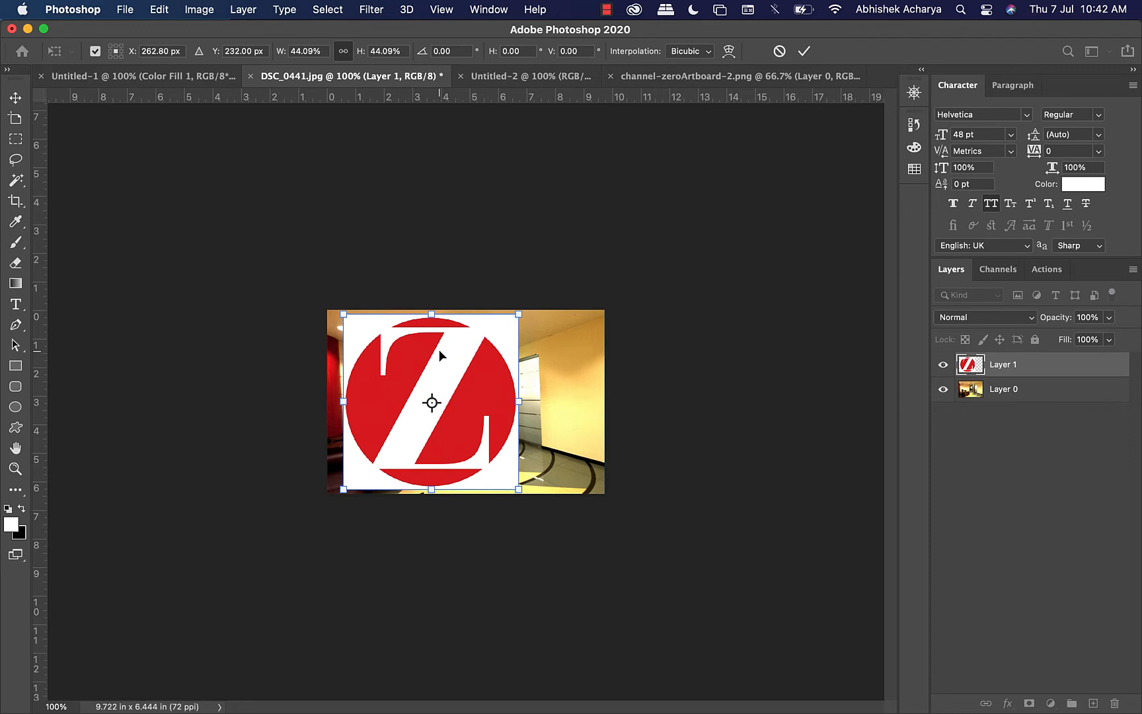
key(Return)
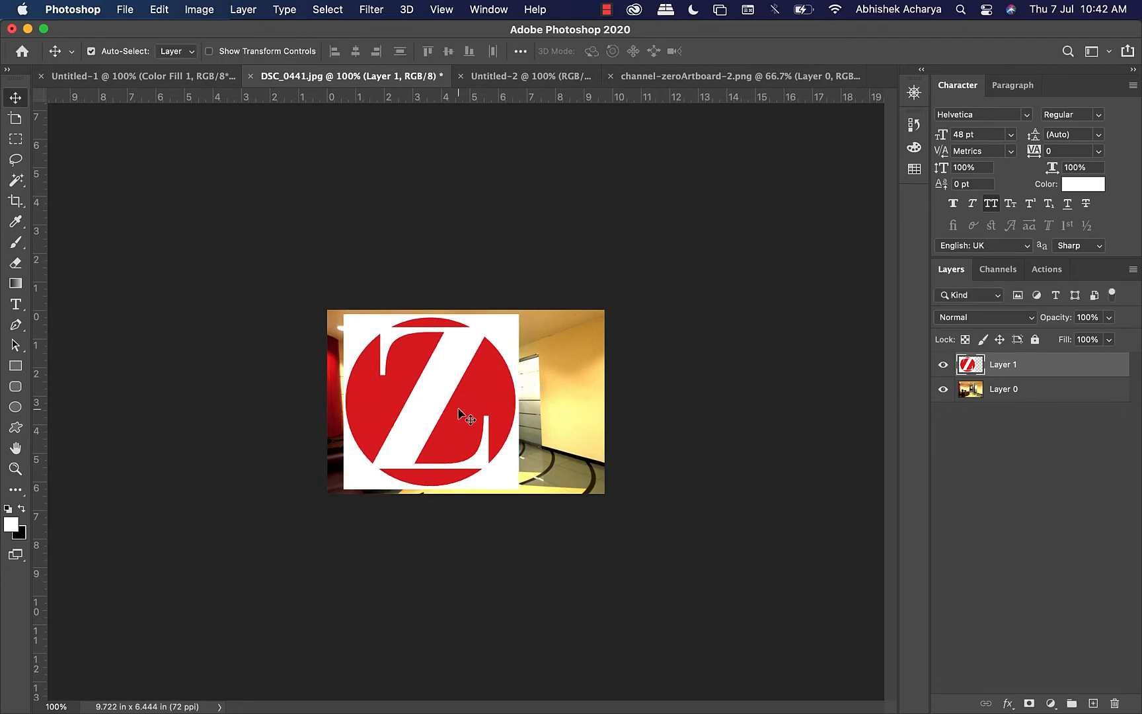
Step: Shrink the Z logo to a small badge and place it in the office photo's upper-right corner
key(super+t)
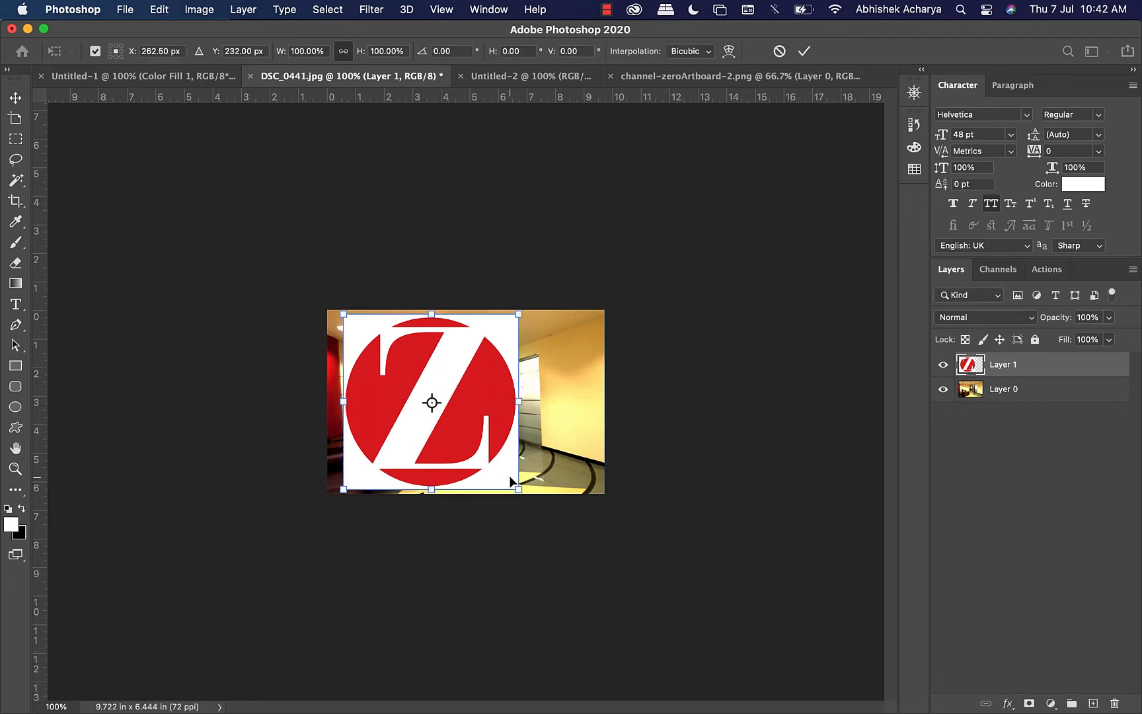
drag(519, 489, 594, 331)
key(Return)
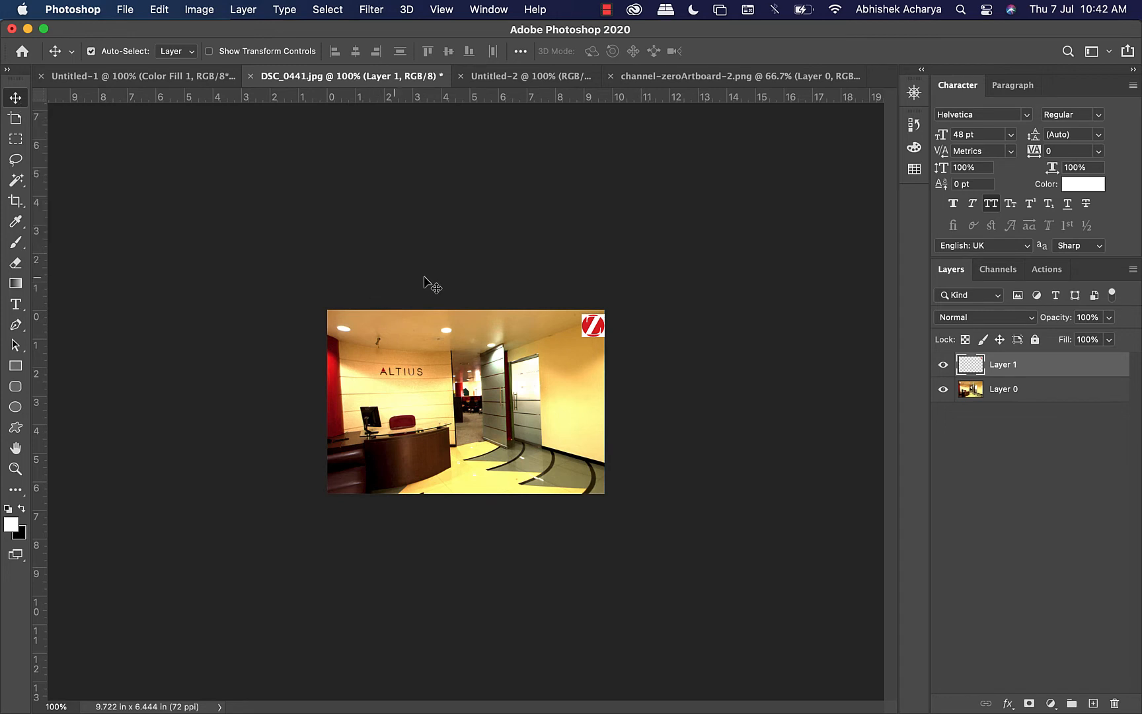
Step: Nudge the Z logo in small increments to leave a narrow margin from the photo's top and right edges
key(Up)
key(Up)
key(Up)
key(Up)
key(Left)
key(Left)
key(Left)
key(Left)
key(Left)
key(Right)
key(Right)
key(Left)
key(Left)
key(super+equal)
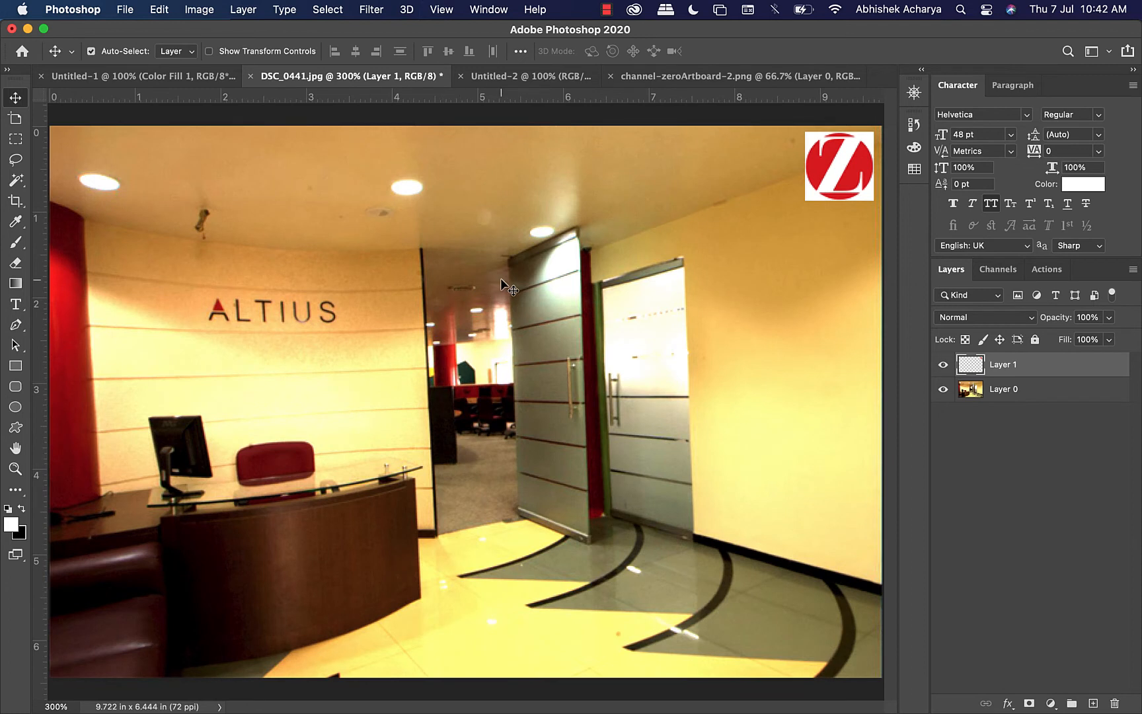
key(Up)
key(Up)
key(Right)
key(Right)
key(Right)
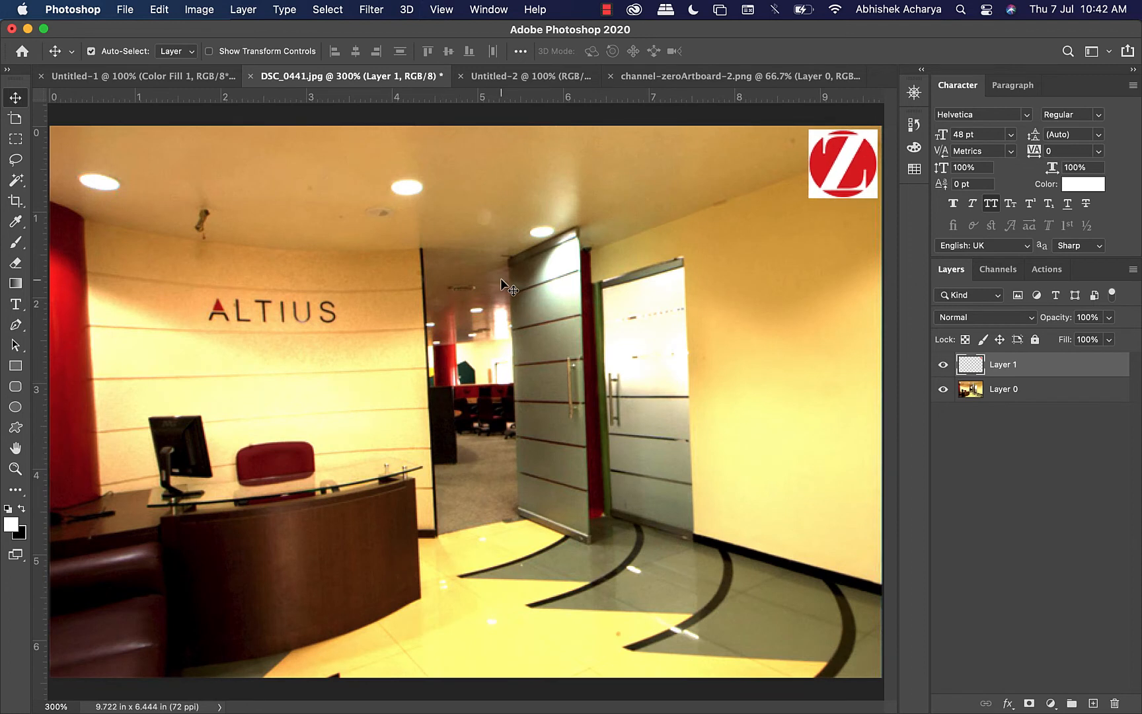
key(Left)
key(Left)
key(Up)
key(Down)
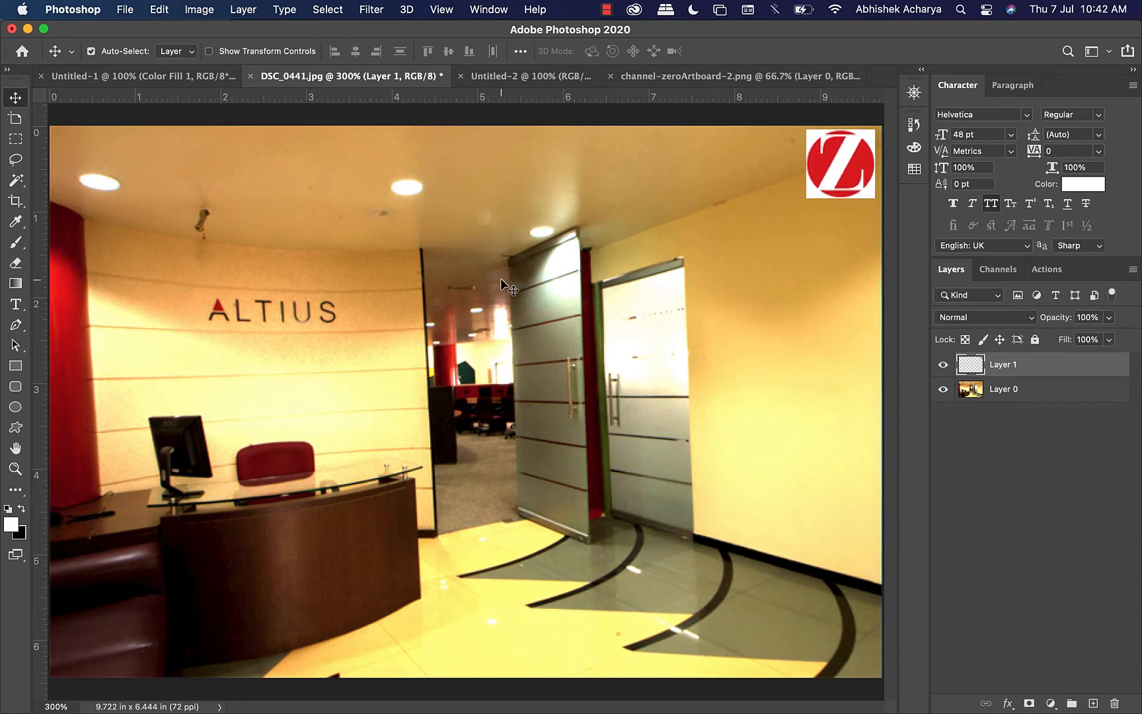
key(Right)
Step: Move the Z logo slightly lower and nudge it up and down, settling it just below the photo's top edge
drag(833, 161, 833, 175)
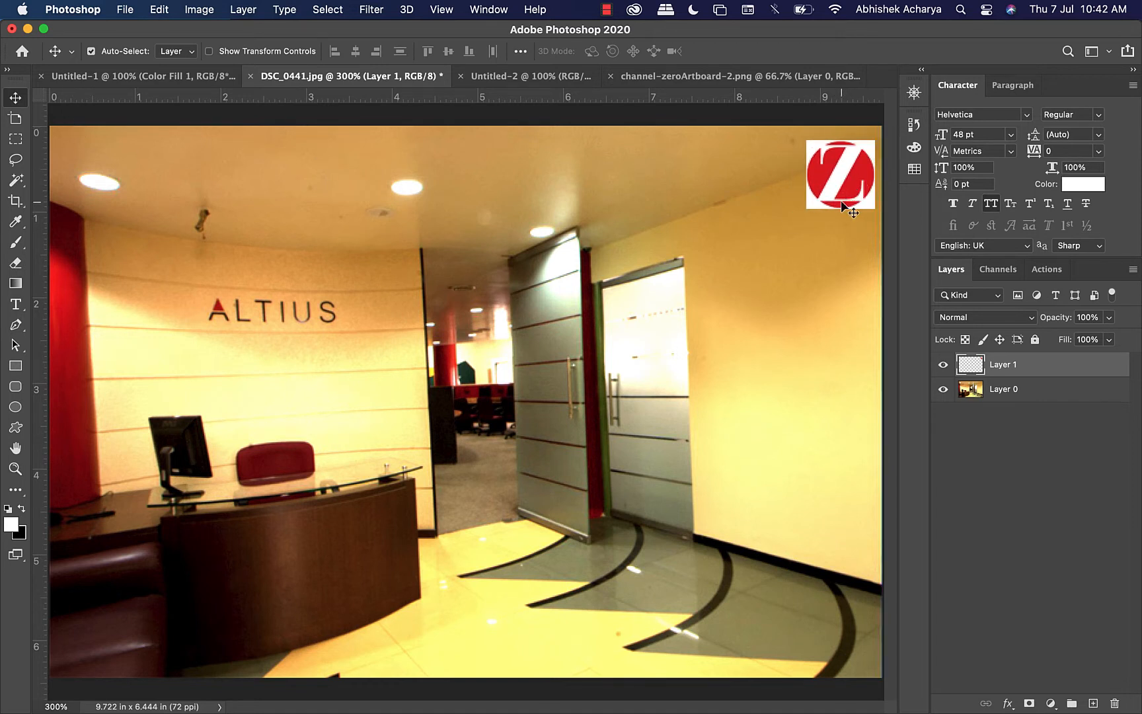
key(Up)
key(Up)
key(Up)
key(Up)
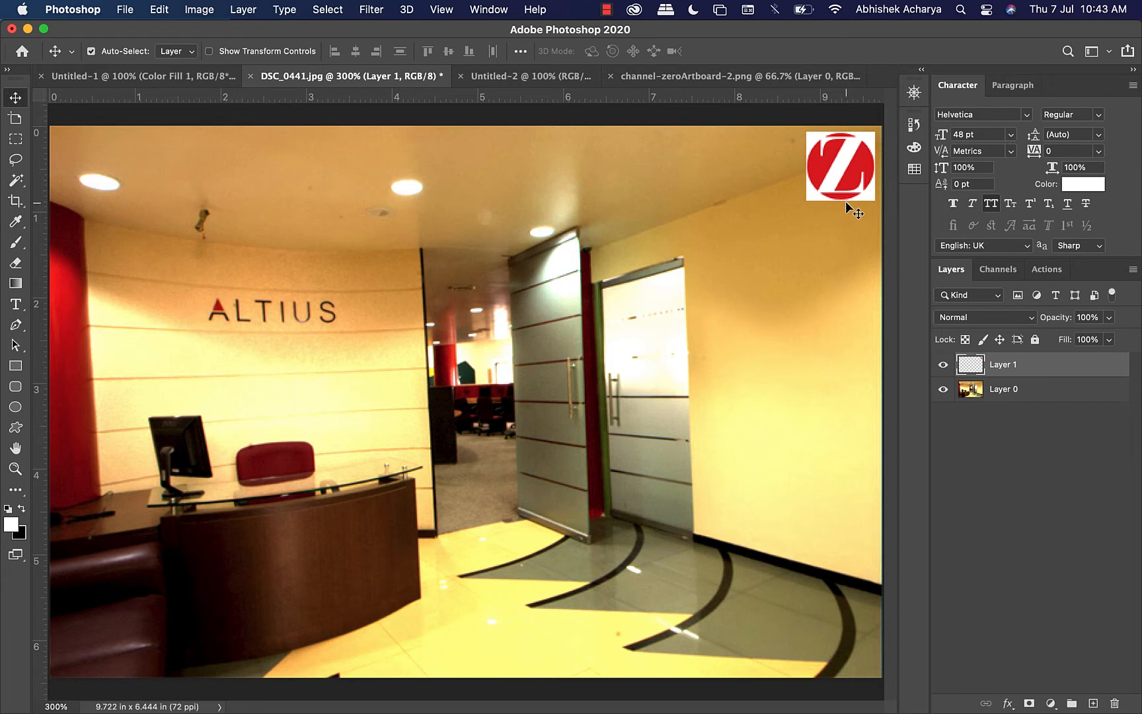
key(Down)
key(Down)
key(Down)
key(Down)
key(Down)
key(Down)
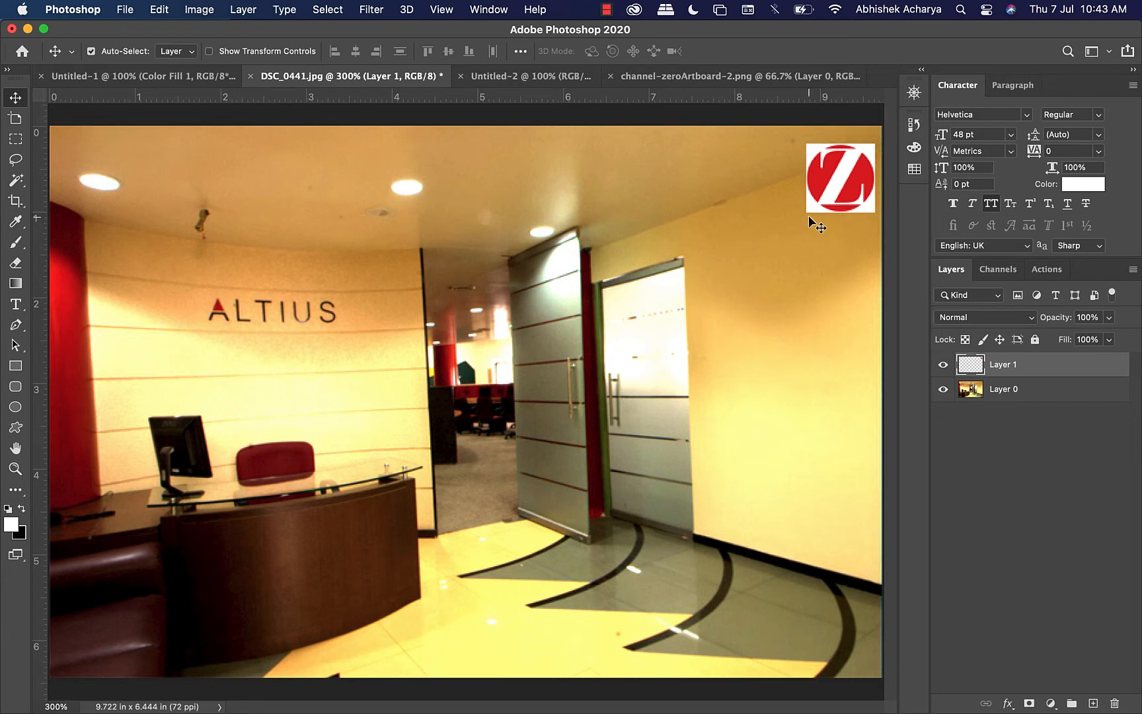
key(Up)
key(Up)
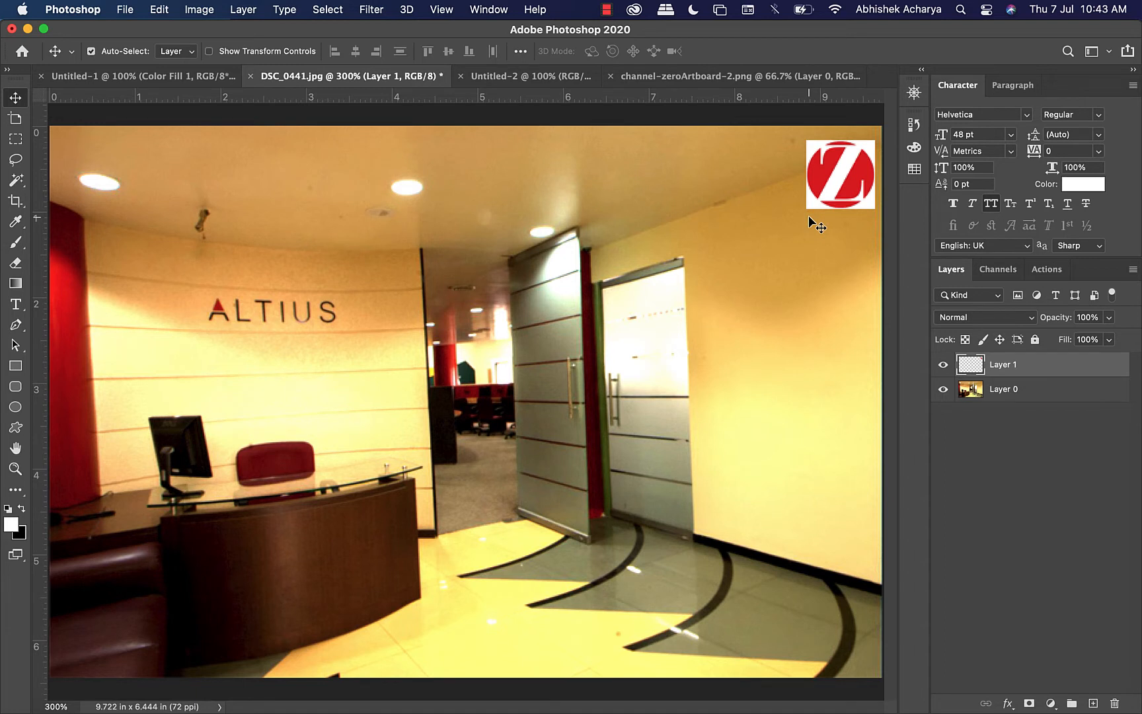
key(Down)
key(Down)
key(Down)
key(Down)
key(Down)
key(Down)
key(Down)
key(Down)
key(Down)
key(Down)
key(Down)
key(Down)
key(Down)
key(Down)
key(Down)
key(Down)
key(Down)
key(Down)
key(Down)
key(Down)
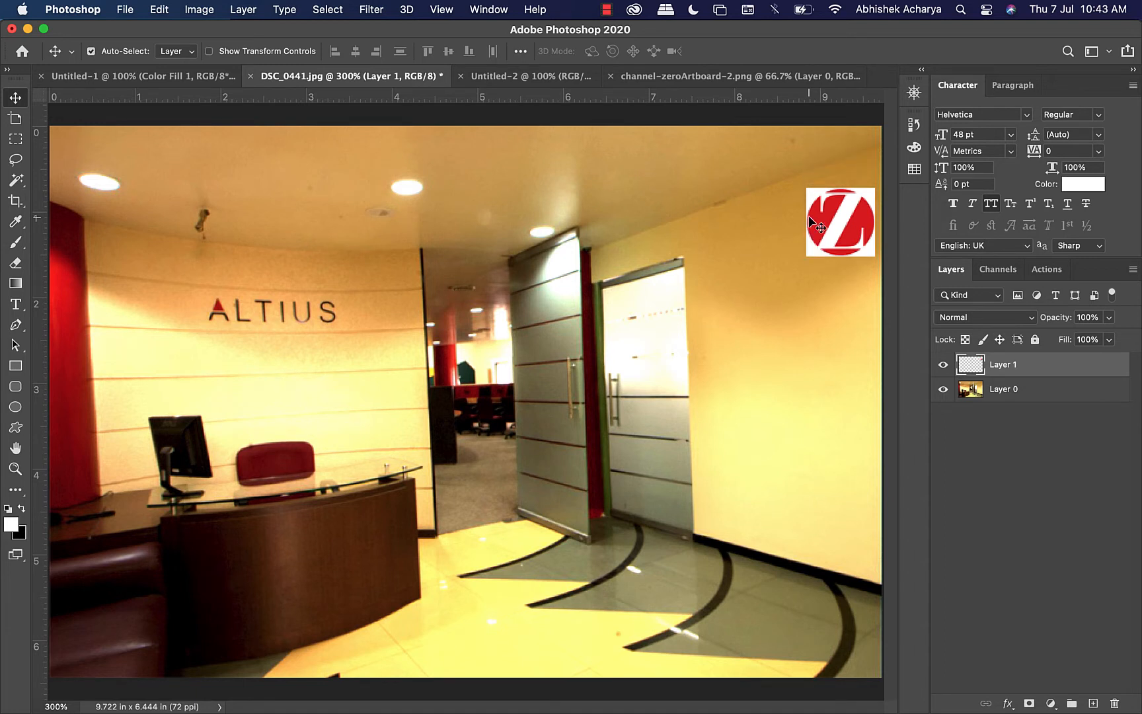
key(Up)
key(Up)
key(Up)
key(Up)
key(Up)
key(Up)
key(Up)
key(Up)
key(Up)
key(Up)
key(Up)
key(Up)
key(Up)
key(Up)
key(Up)
key(Up)
key(Up)
key(Up)
key(Up)
key(Up)
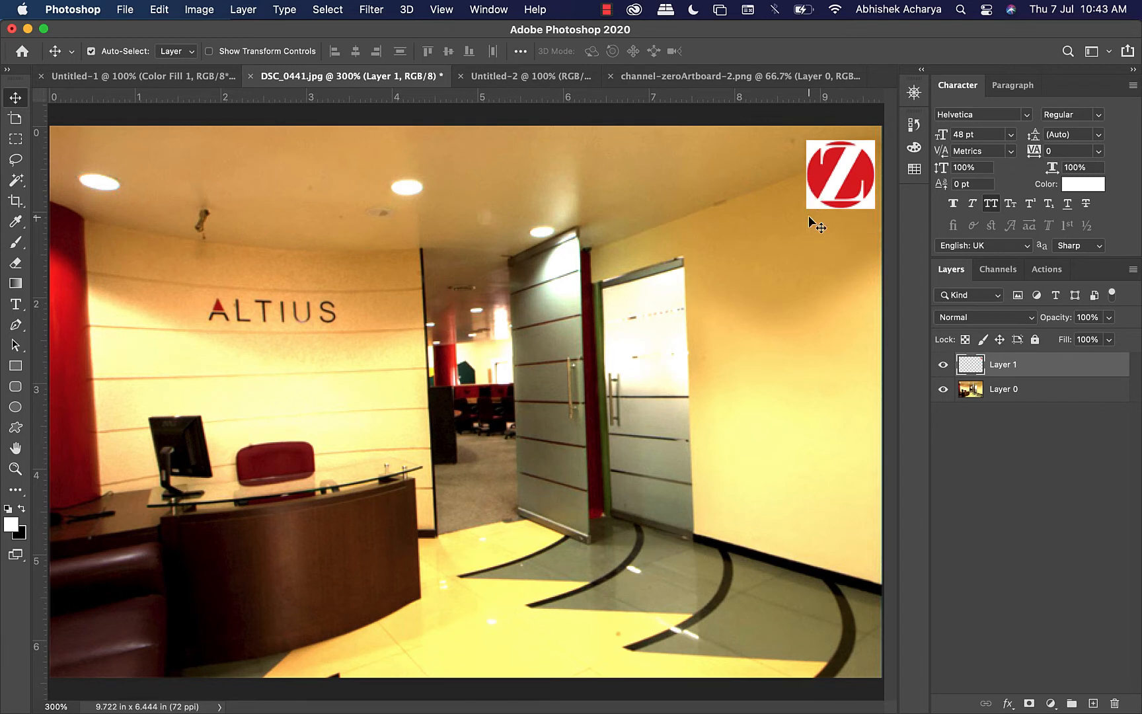
key(Down)
key(Down)
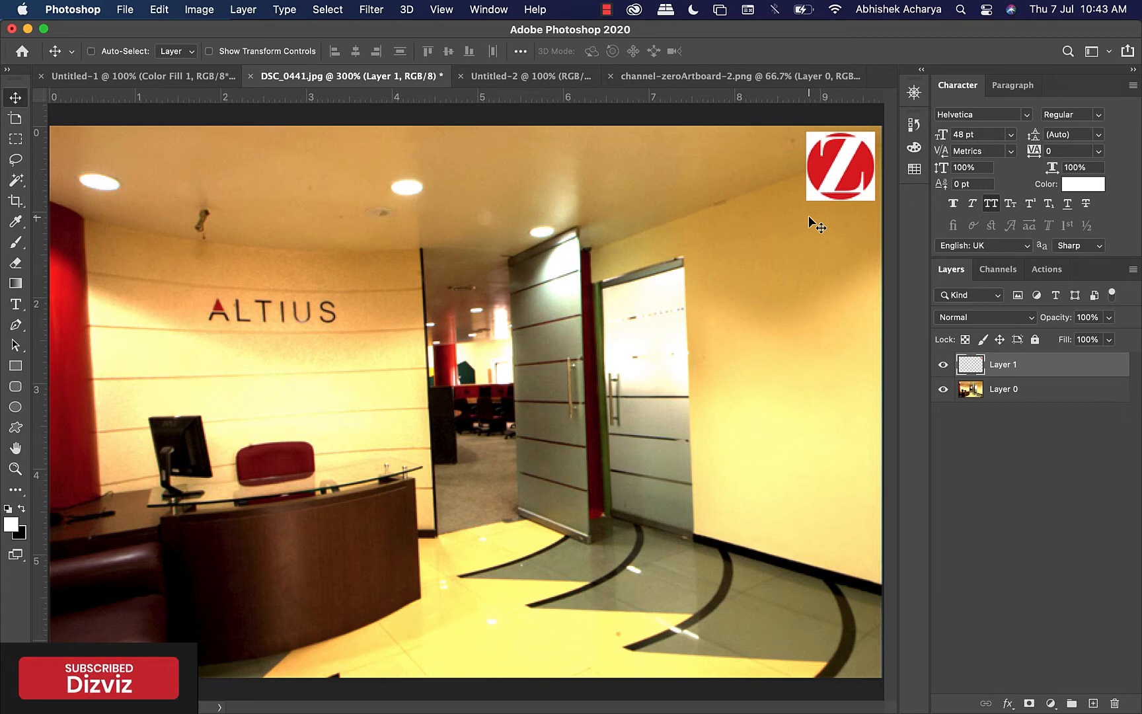
Step: Save the logo photo with its layers in Photoshop format to Downloads as Altius-Int_logo.psd
key(super)
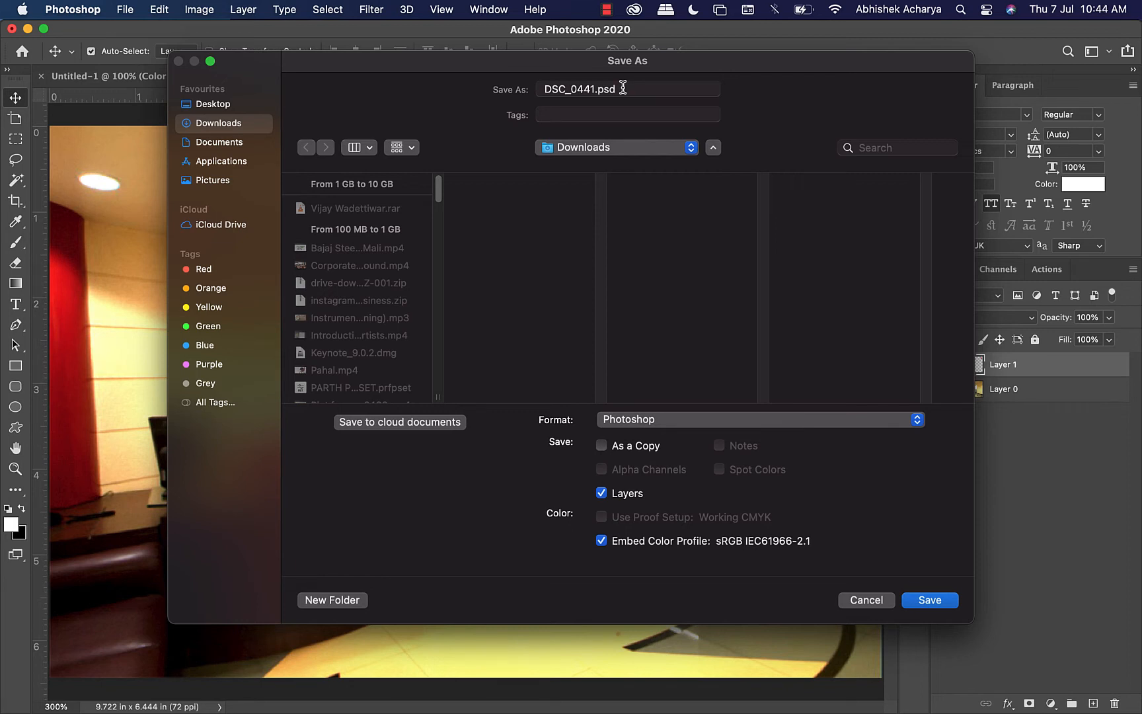
click(668, 424)
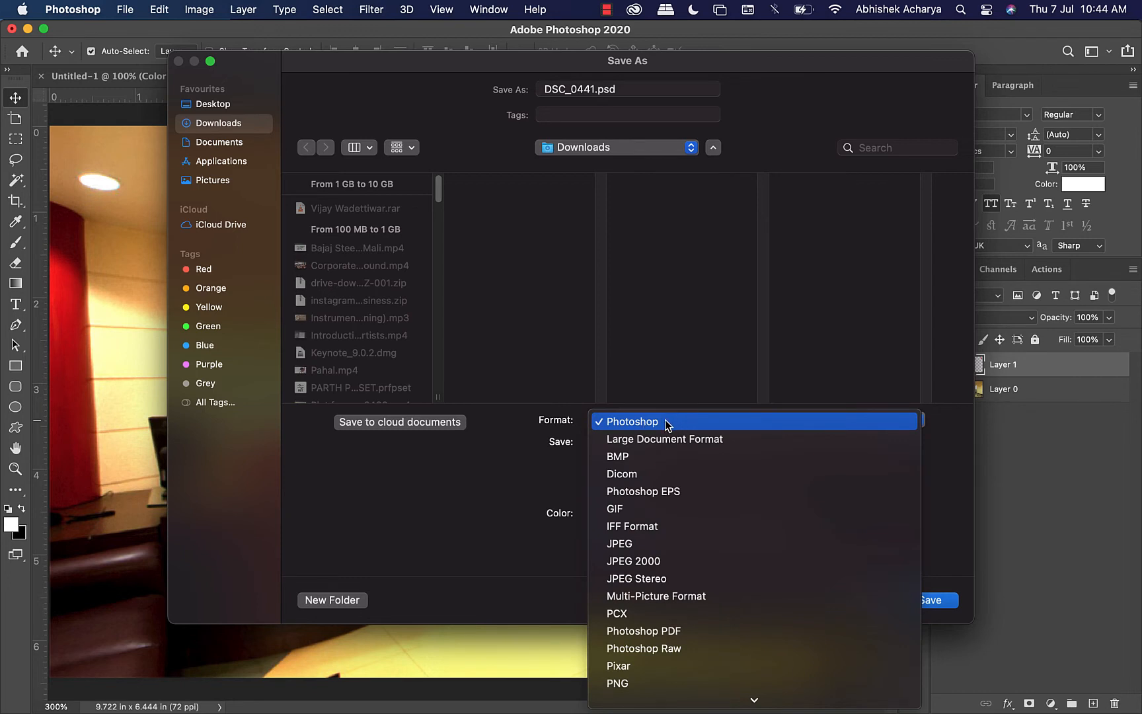
click(449, 467)
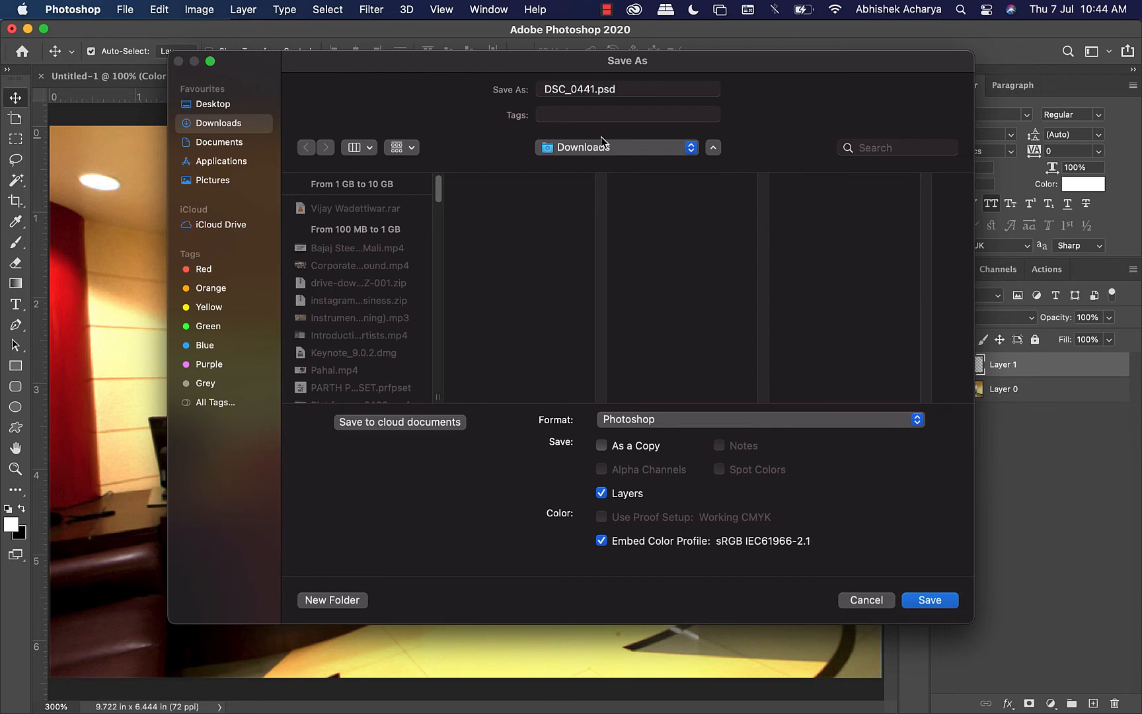
drag(595, 88, 461, 92)
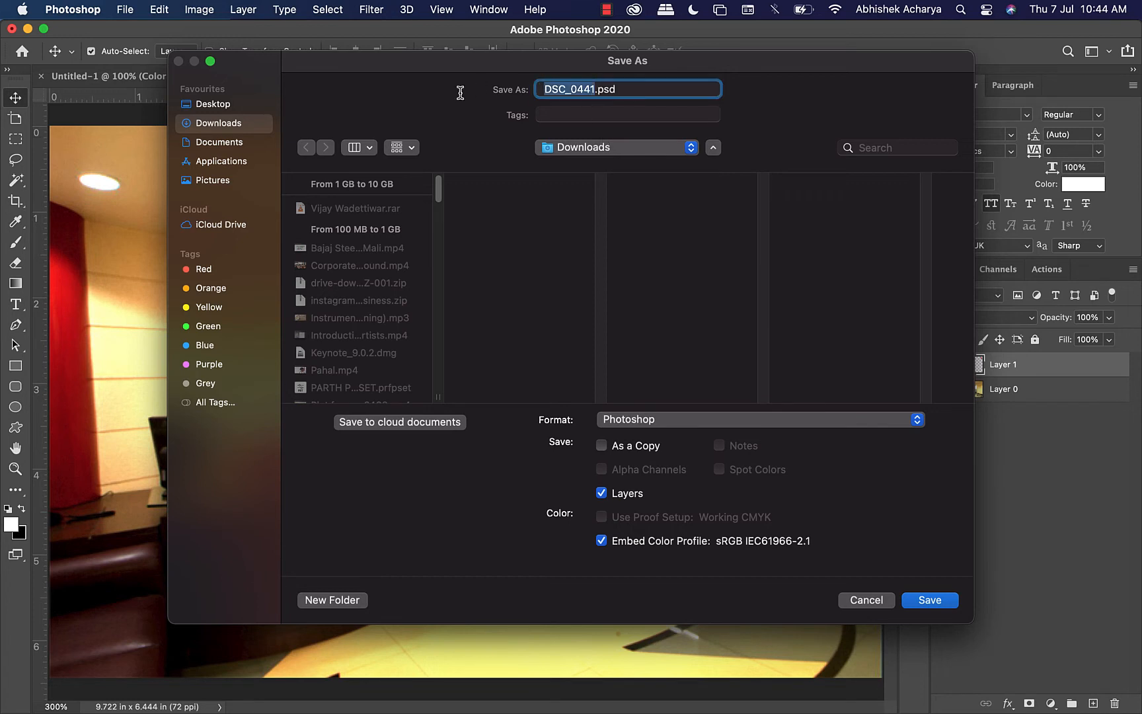
key(BackSpace)
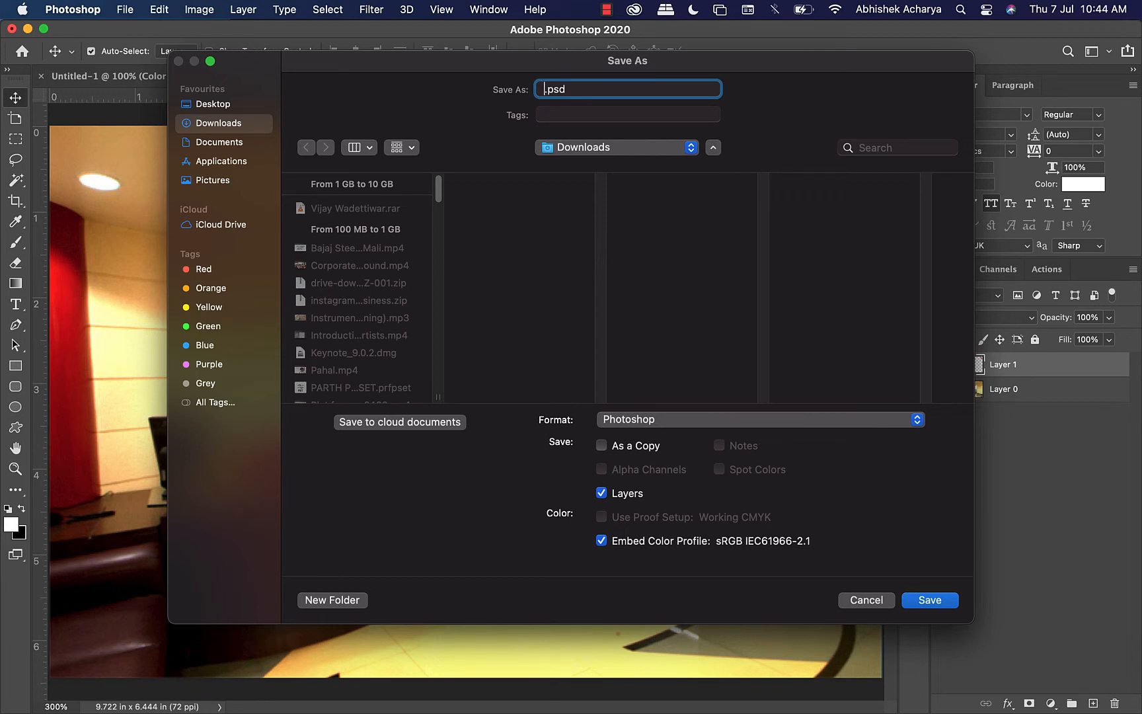
text(AItius-lnt-Logo)
key(BackSpace)
key(BackSpace)
key(BackSpace)
key(BackSpace)
key(BackSpace)
text(_Iogo)
click(930, 601)
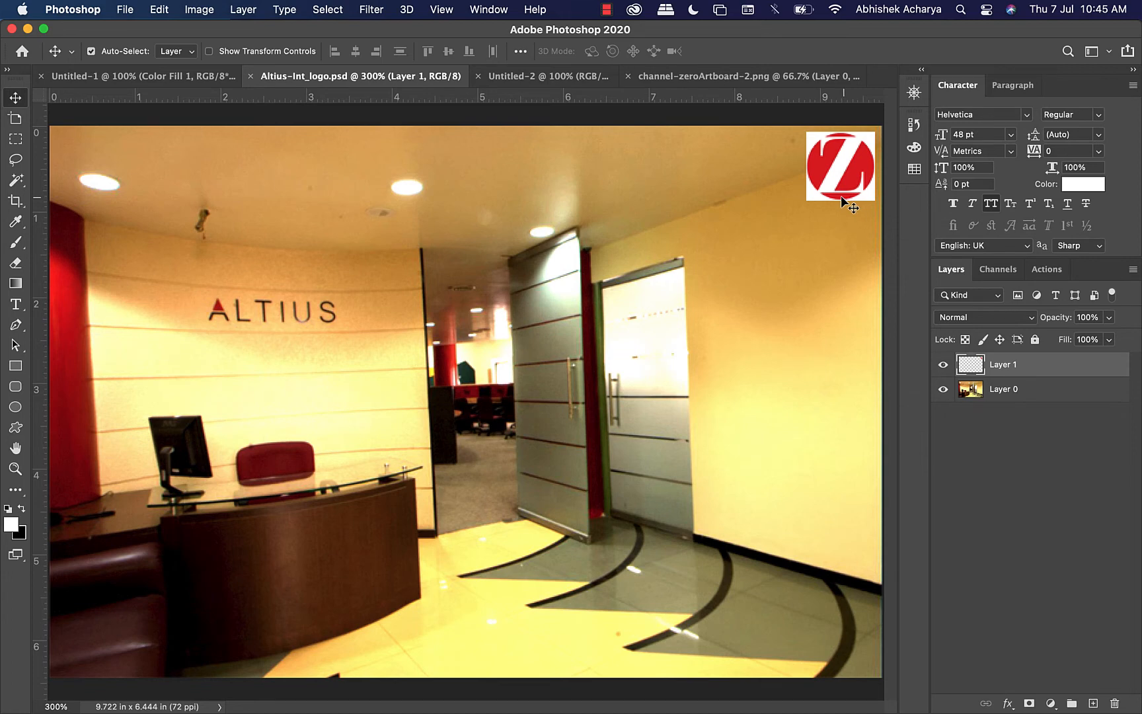
Step: Close the blank Untitled-2 document and switch to the saree composition in Untitled-1
click(513, 79)
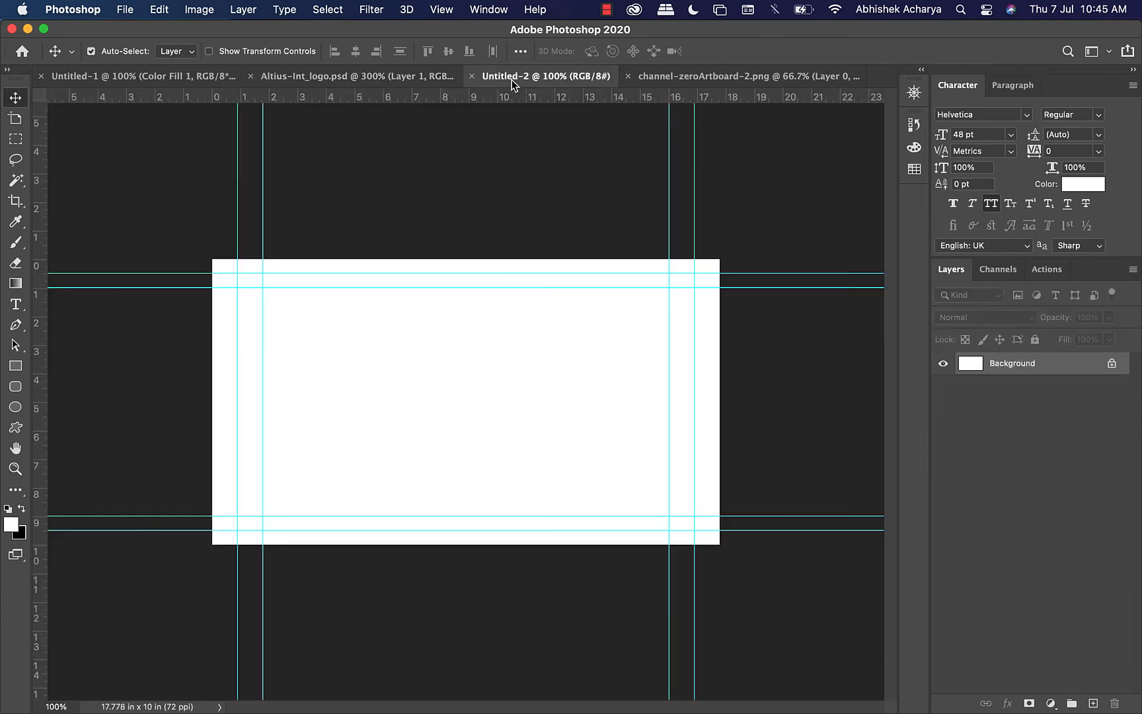
click(473, 79)
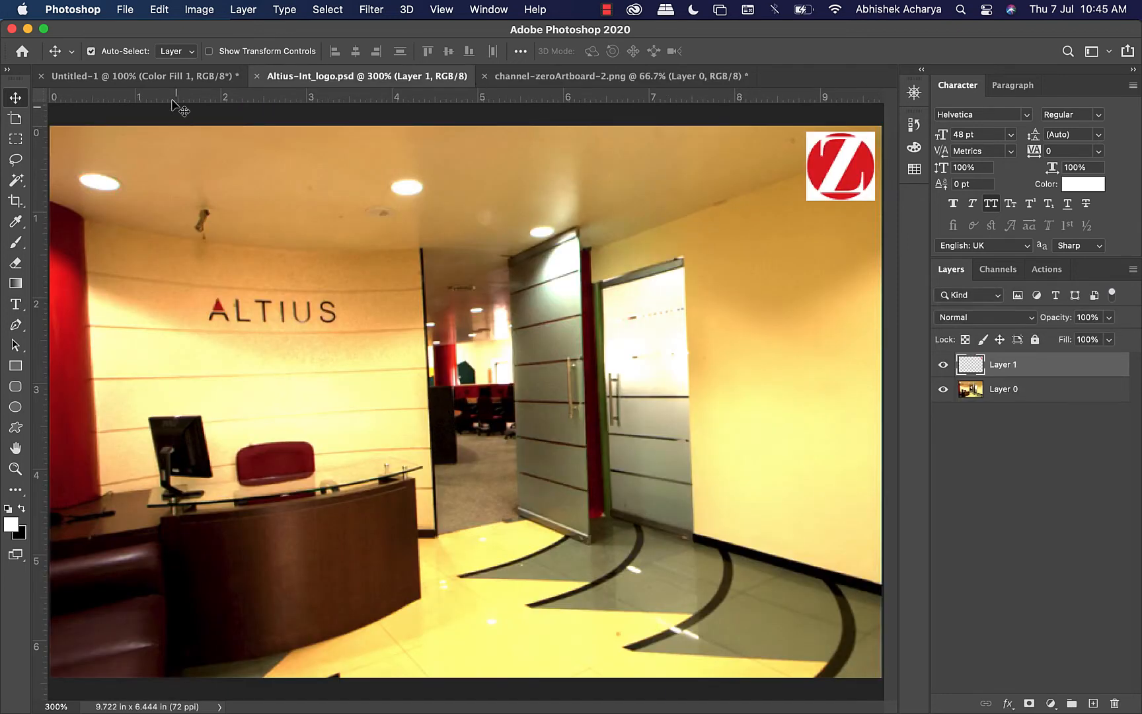
click(252, 80)
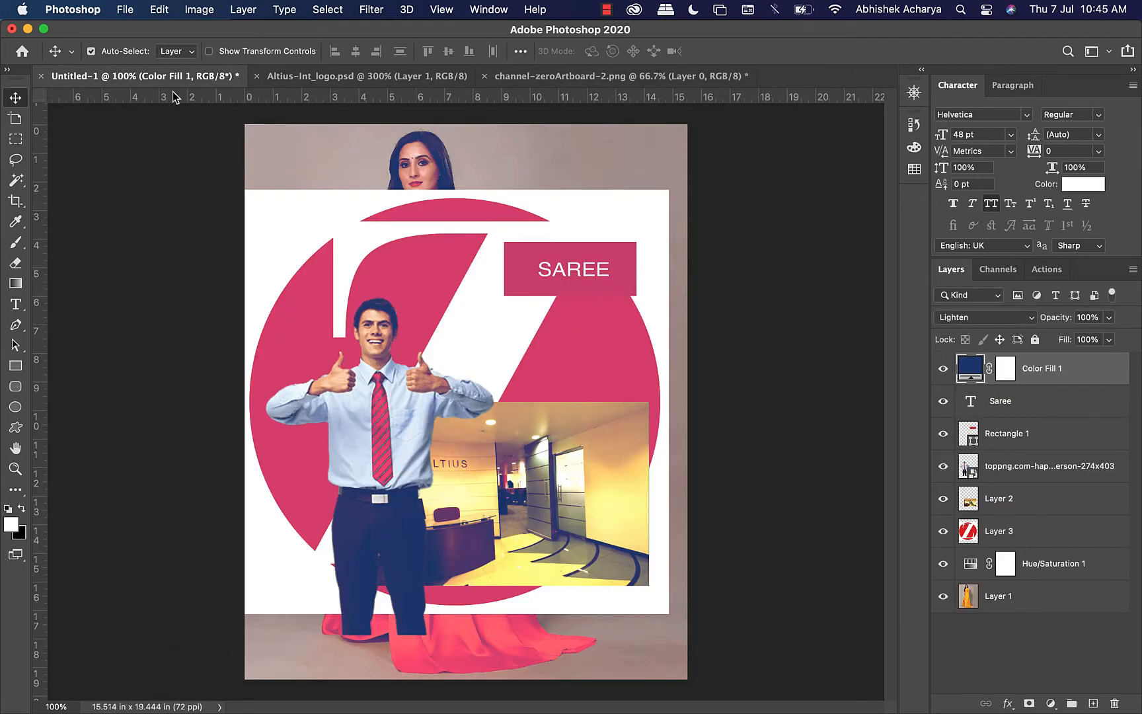
Step: Start saving the saree composition in Photoshop format with layers, choosing the Internet_Images folder on the Desktop as the location
click(129, 11)
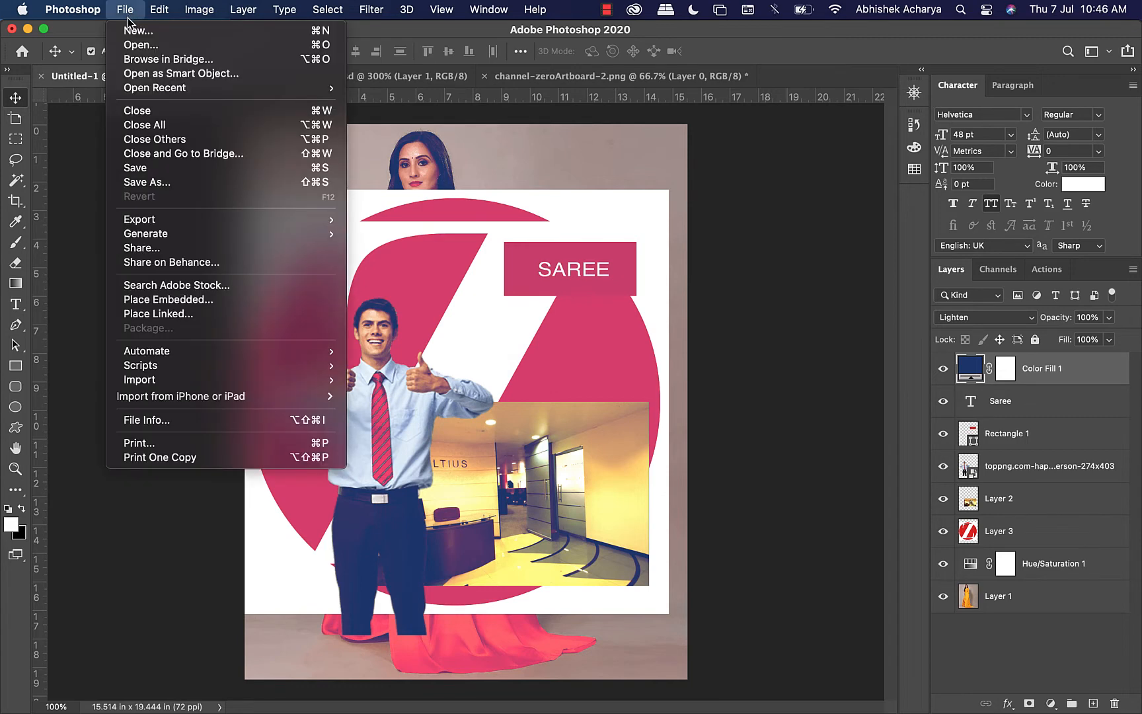
click(147, 173)
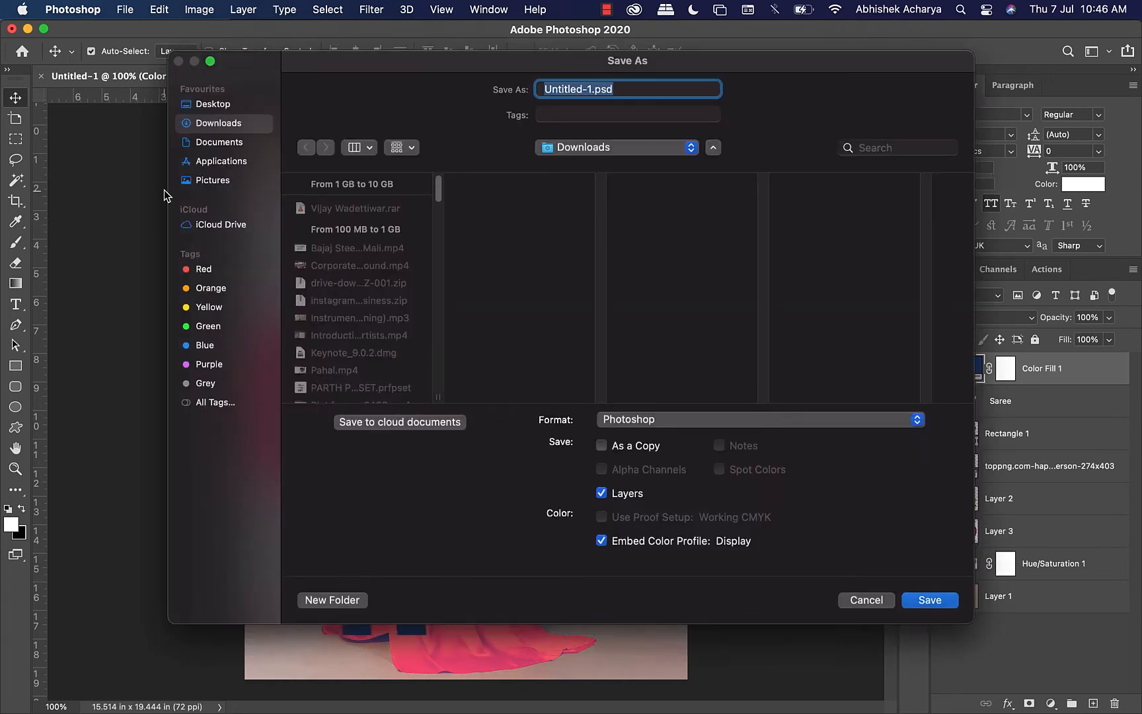
click(634, 146)
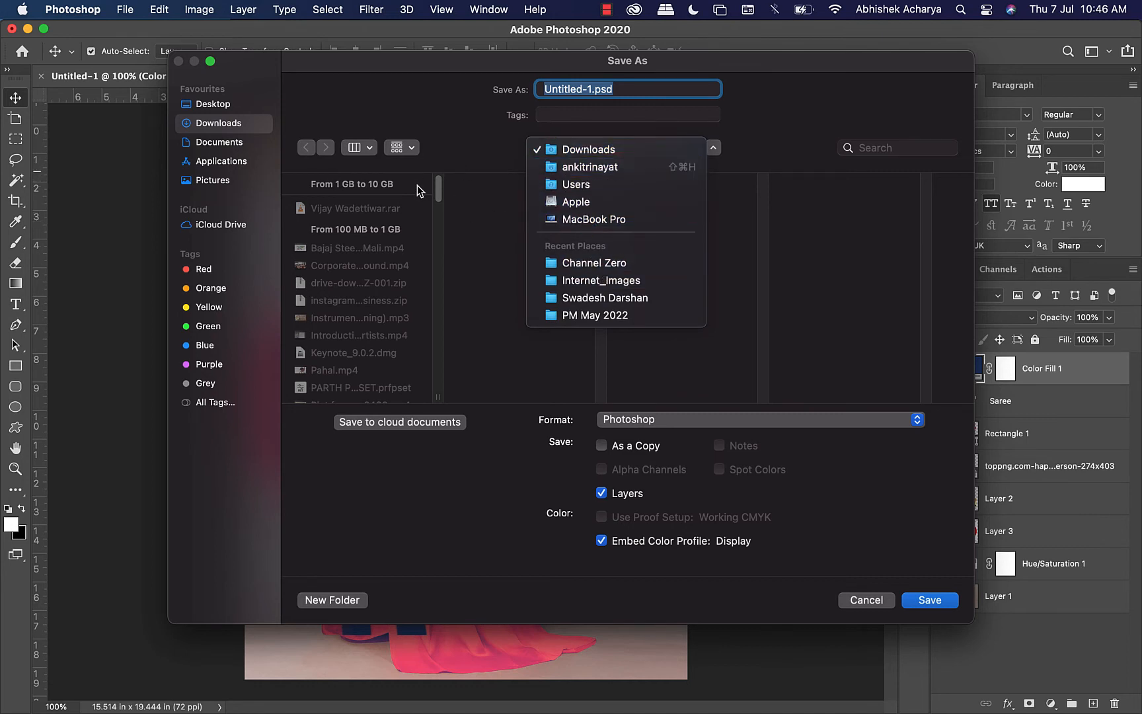
click(204, 103)
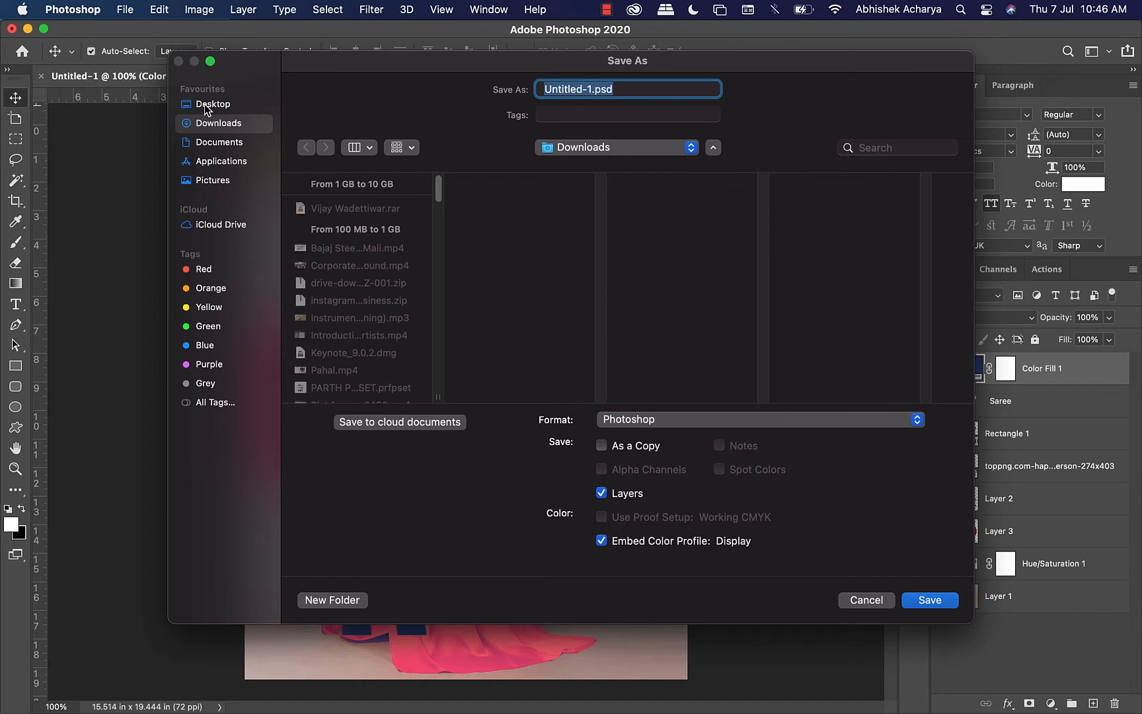
click(210, 109)
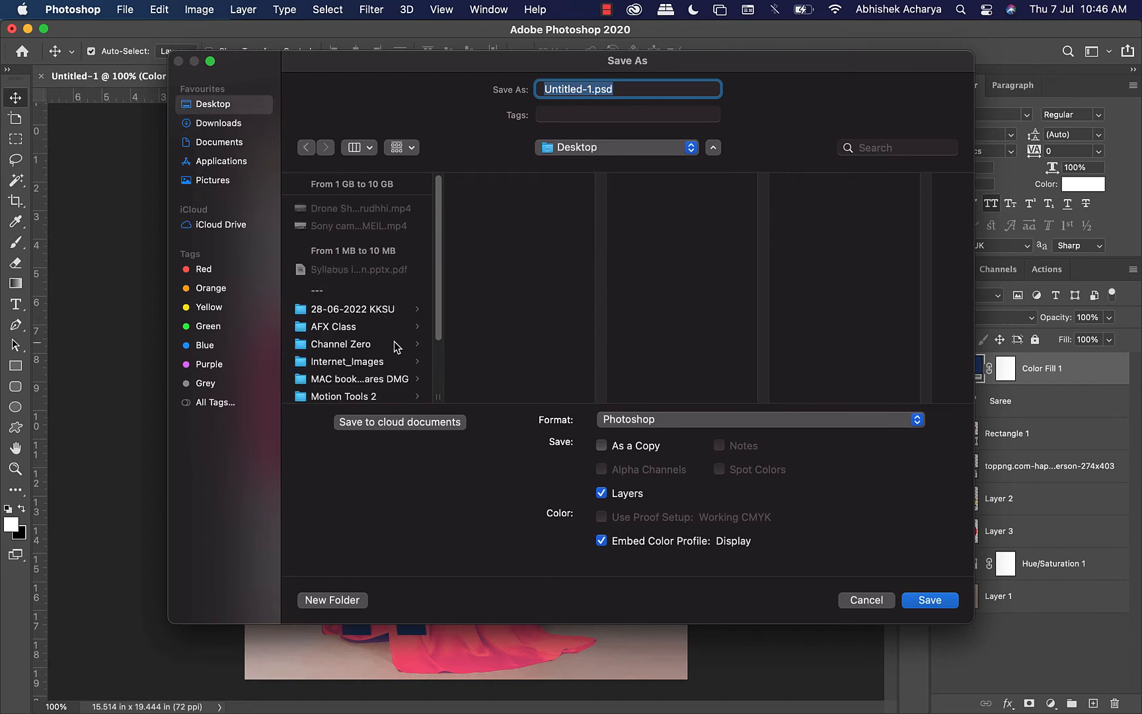
mouse_move(438, 295)
mouse_down()
mouse_move(438, 361)
mouse_move(429, 318)
mouse_up()
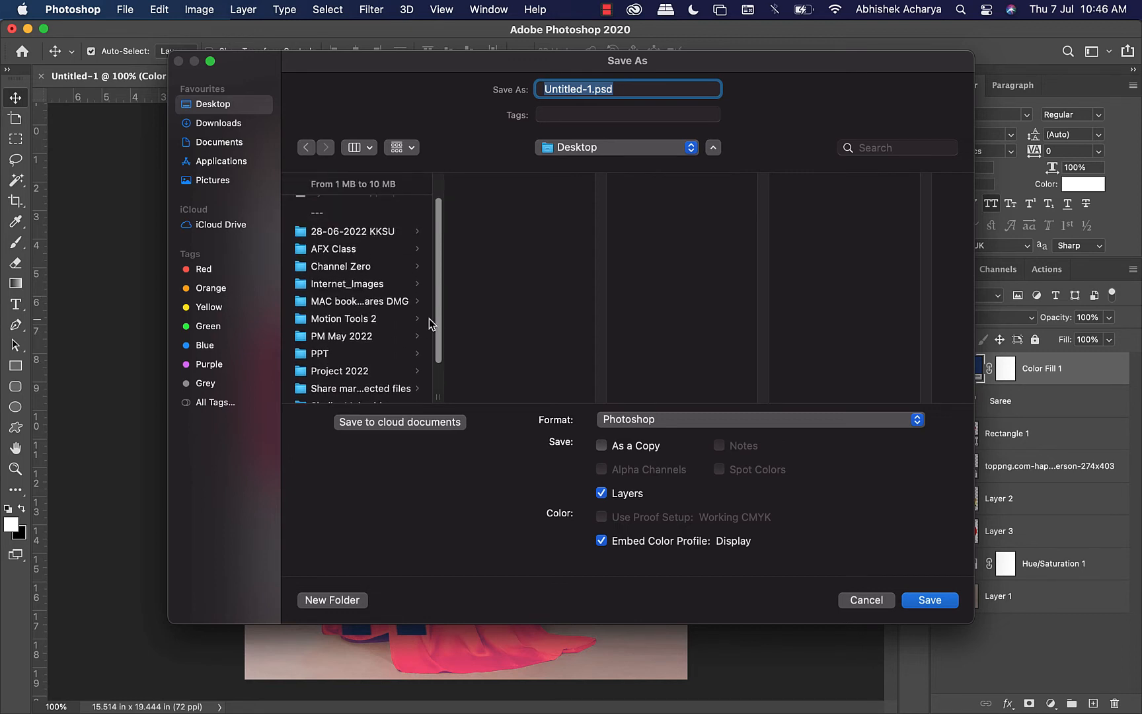
click(354, 285)
Step: Name the file Understanding-Layers.psd and save it
click(591, 88)
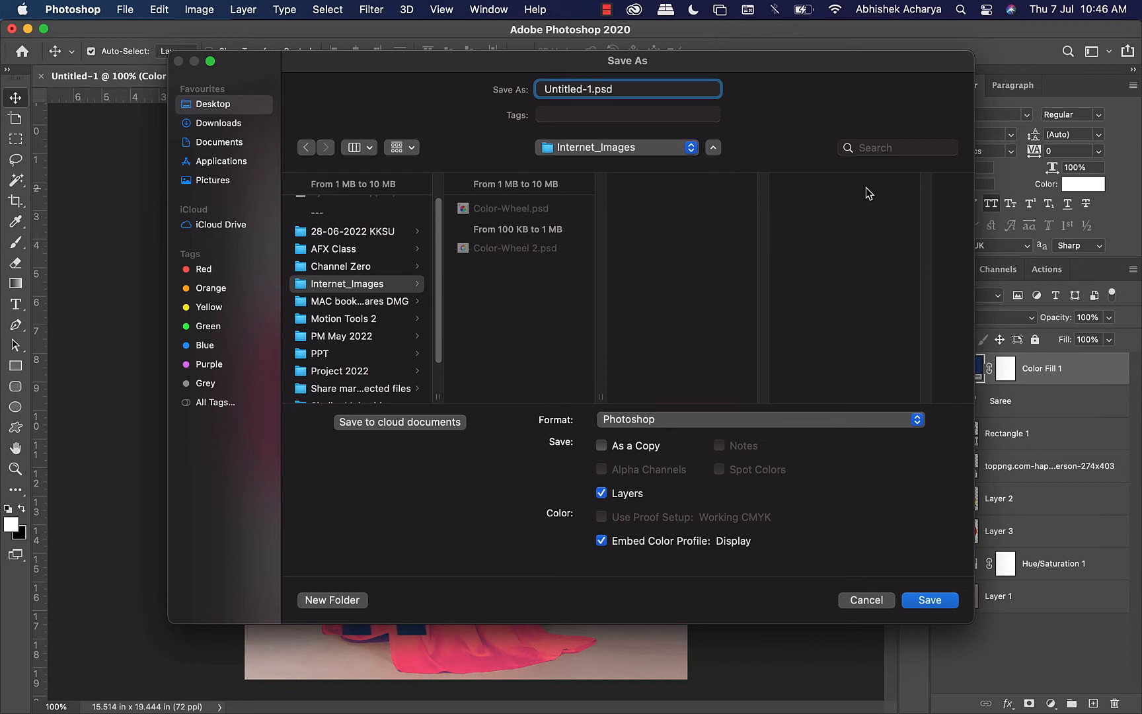
key(BackSpace)
key(BackSpace)
key(BackSpace)
key(BackSpace)
key(BackSpace)
key(BackSpace)
key(BackSpace)
key(BackSpace)
key(BackSpace)
key(BackSpace)
text(Understanding-Layers)
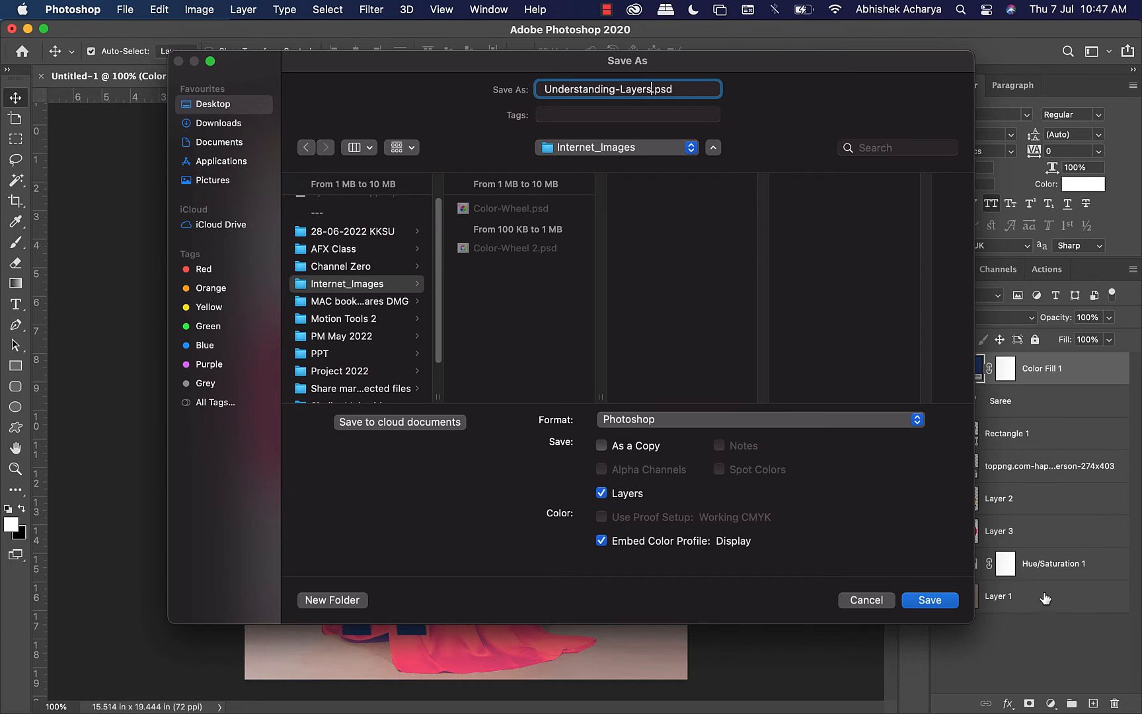
click(930, 599)
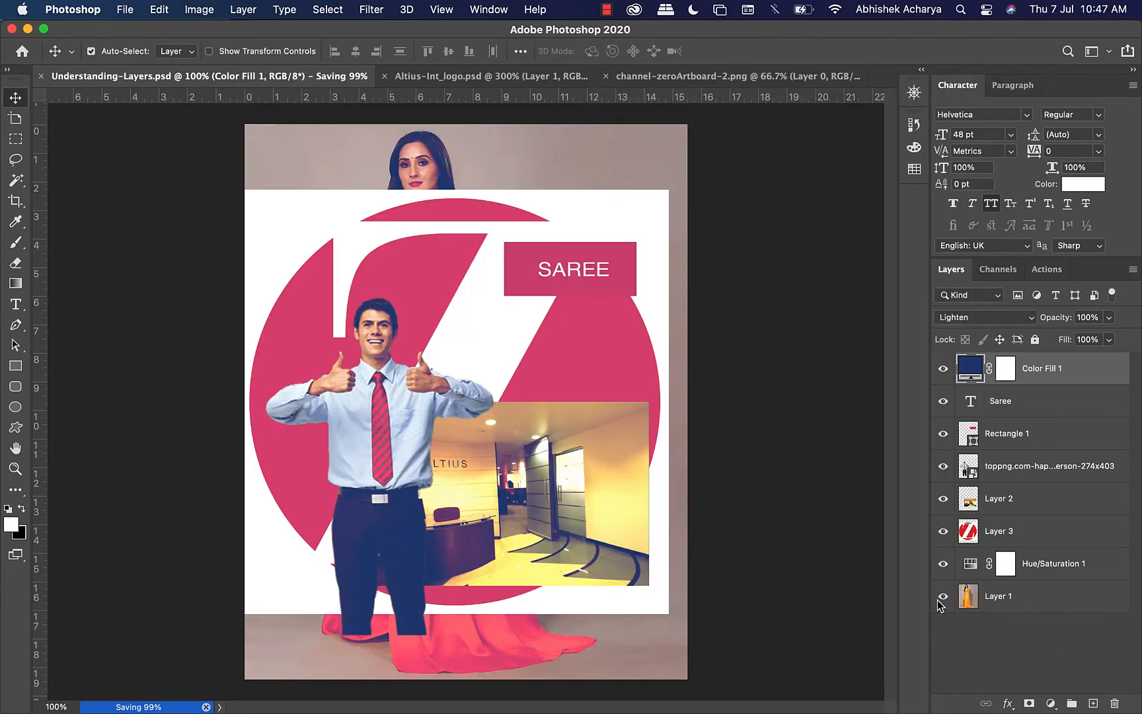
Step: Switch to the Chrome browser
mouse_move(298, 712)
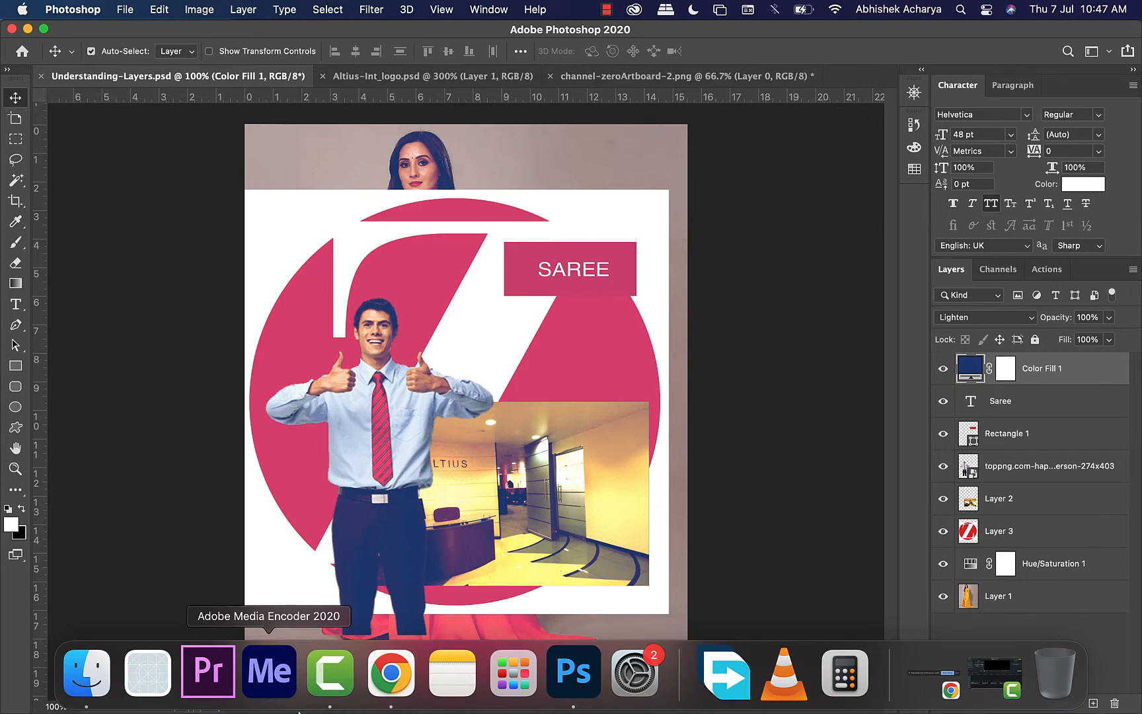
click(391, 684)
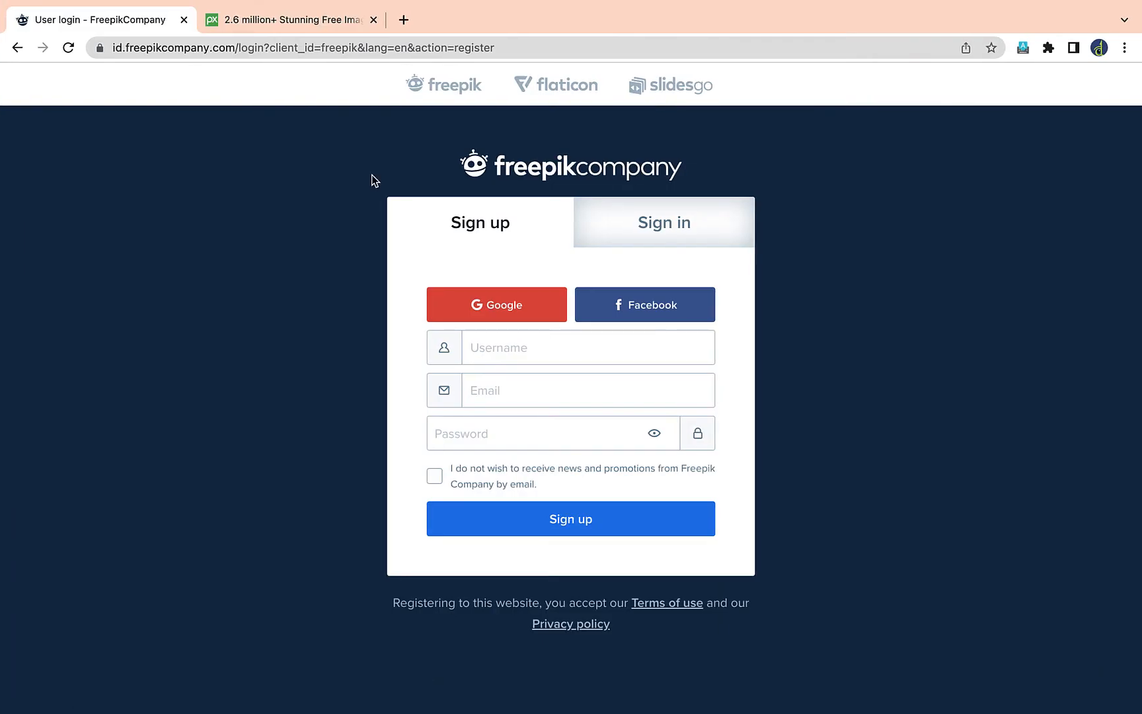
click(327, 42)
text(u)
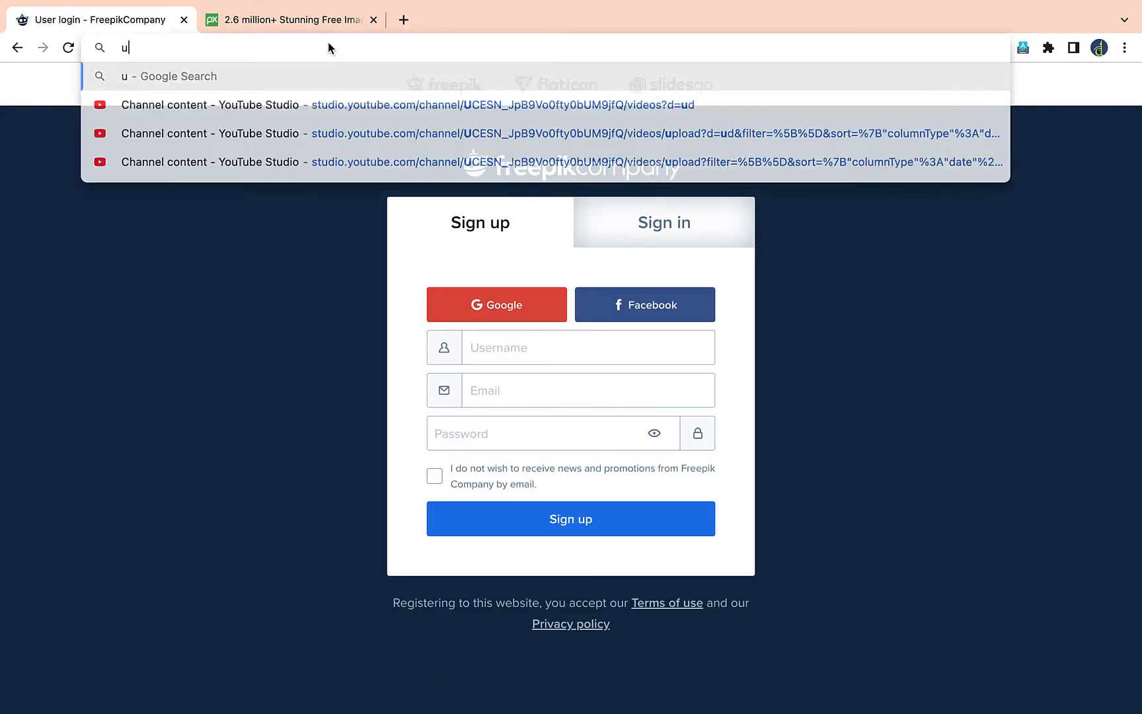
text(ndersta)
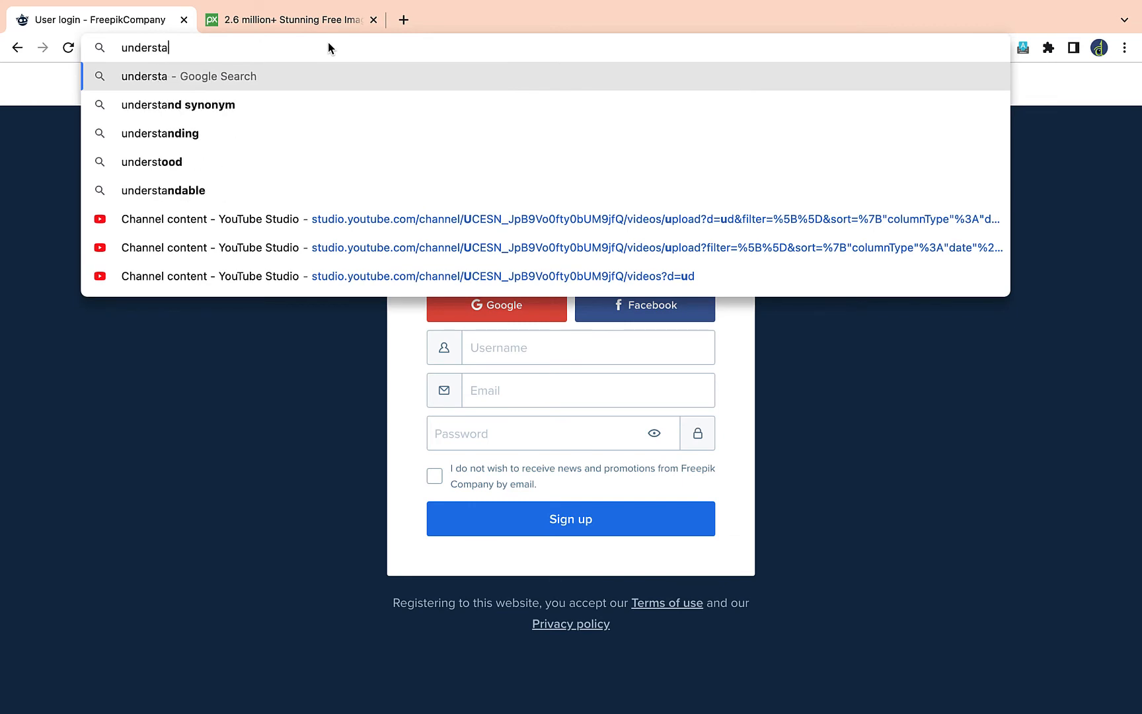
text(nding)
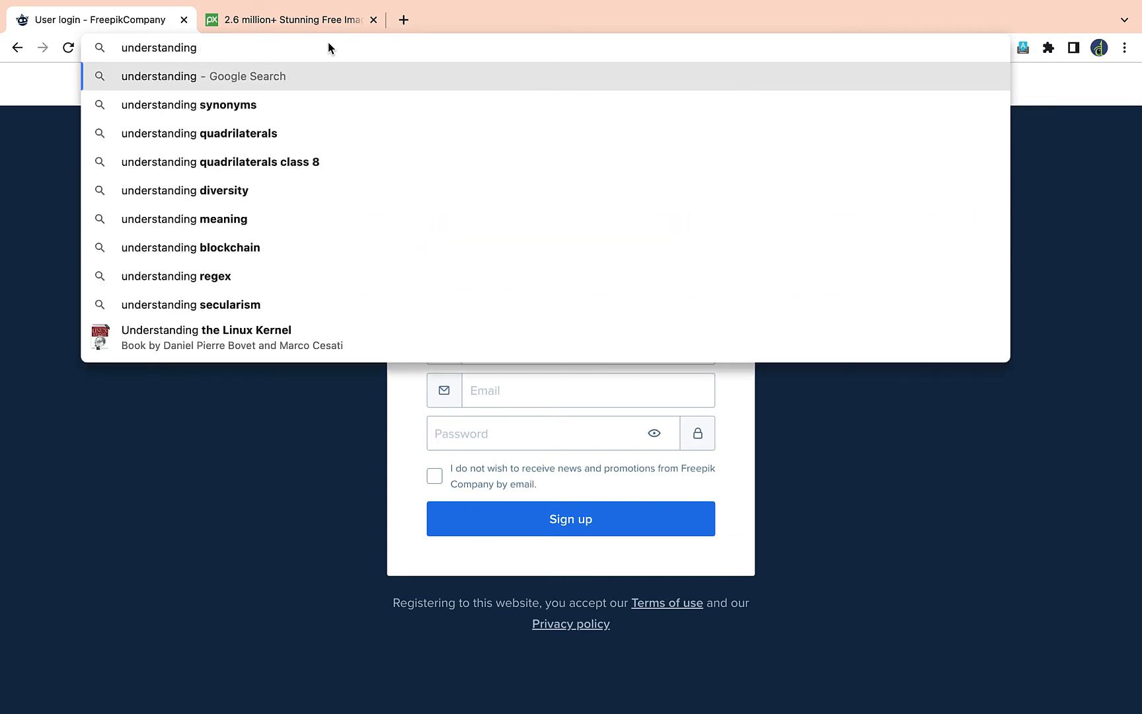
text( layer)
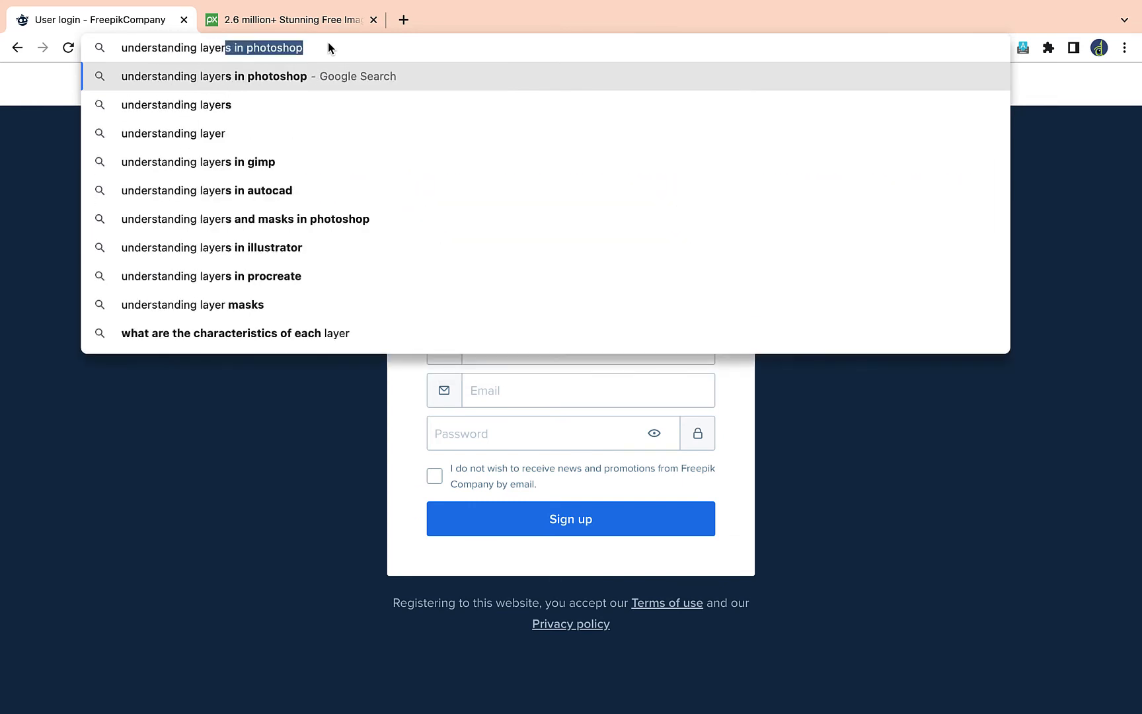
key(BackSpace)
key(BackSpace)
key(BackSpace)
key(BackSpace)
key(BackSpace)
key(BackSpace)
key(BackSpace)
key(BackSpace)
key(BackSpace)
key(BackSpace)
key(BackSpace)
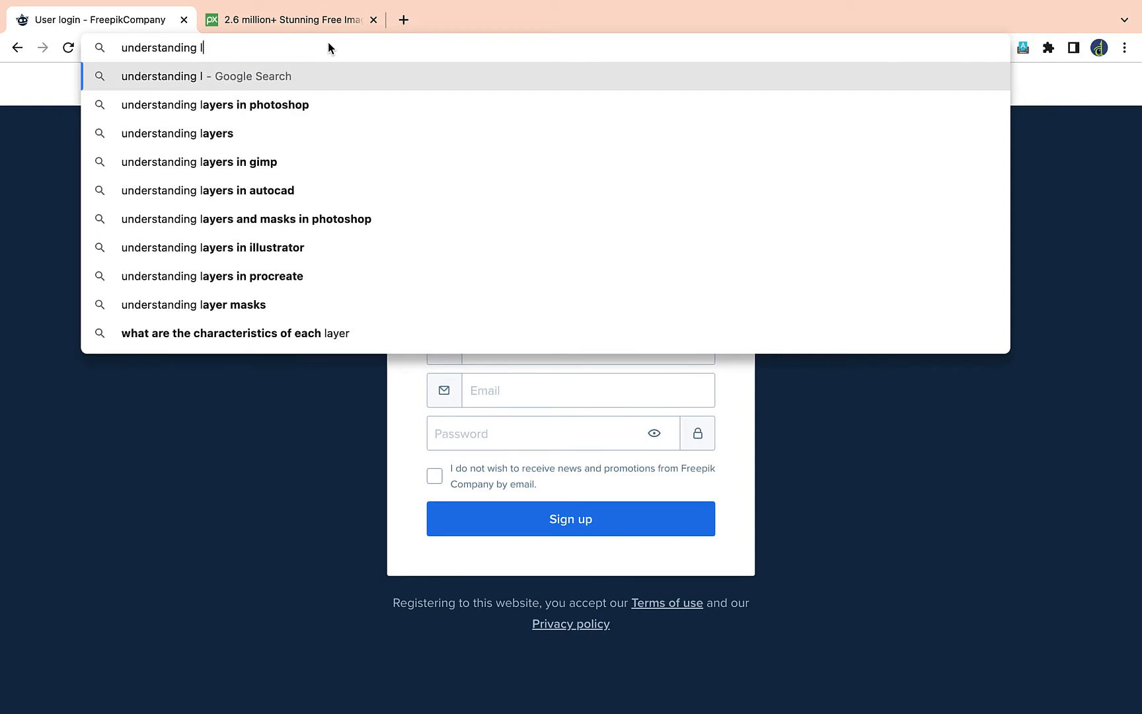
key(BackSpace)
key(BackSpace)
key(BackSpace)
key(BackSpace)
key(BackSpace)
key(BackSpace)
key(BackSpace)
key(BackSpace)
key(BackSpace)
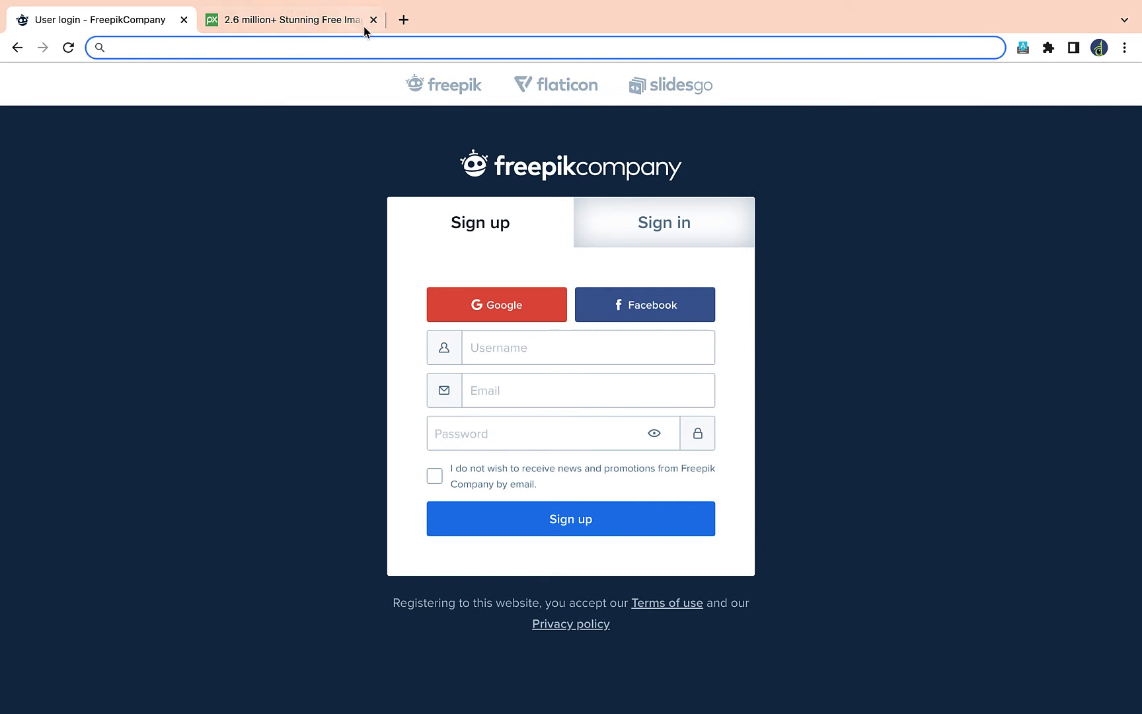
Step: Open Gmail in a new browser tab and Google Docs in another one
click(404, 20)
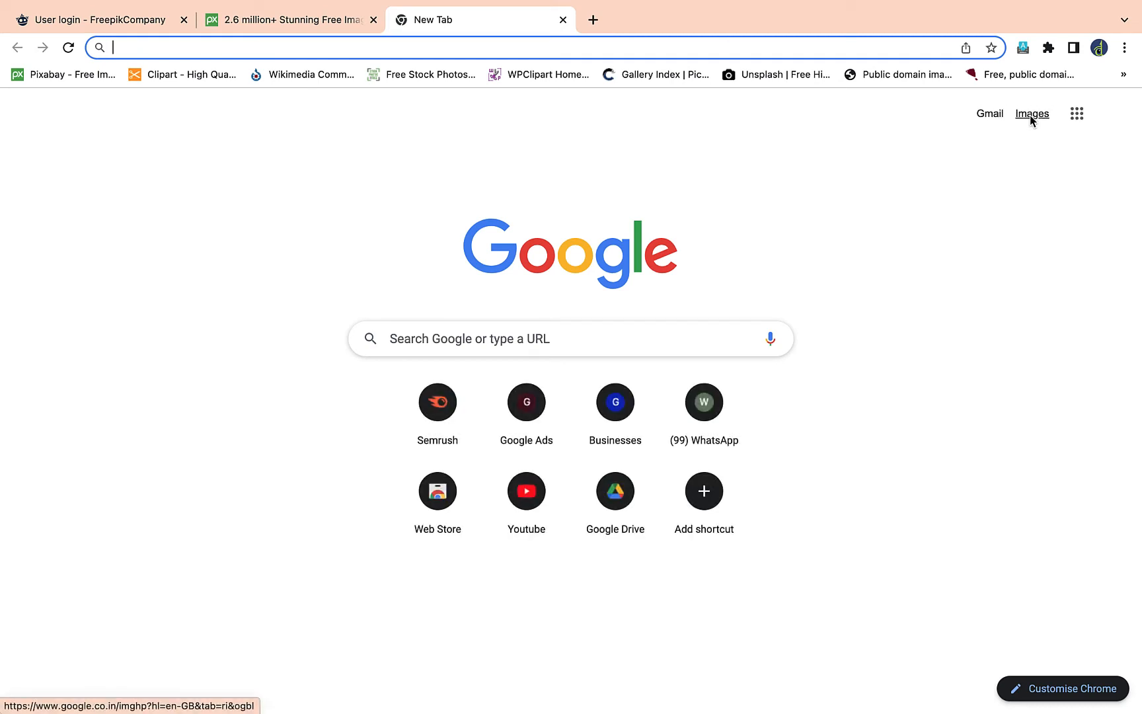
click(995, 115)
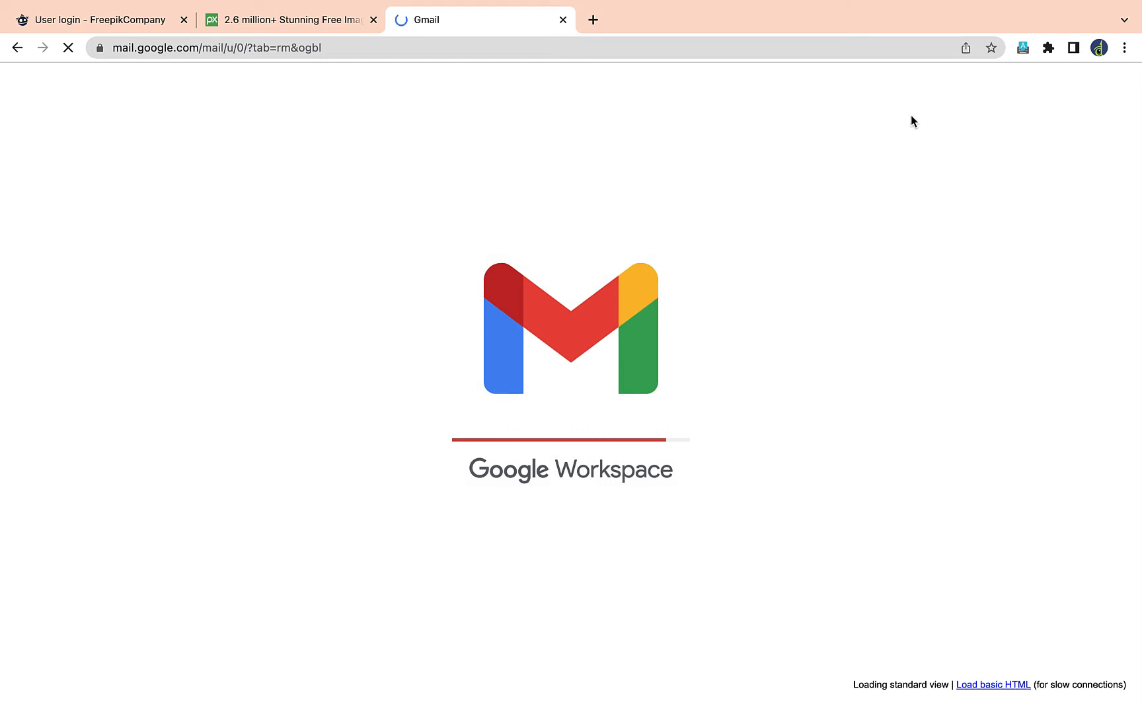
click(593, 20)
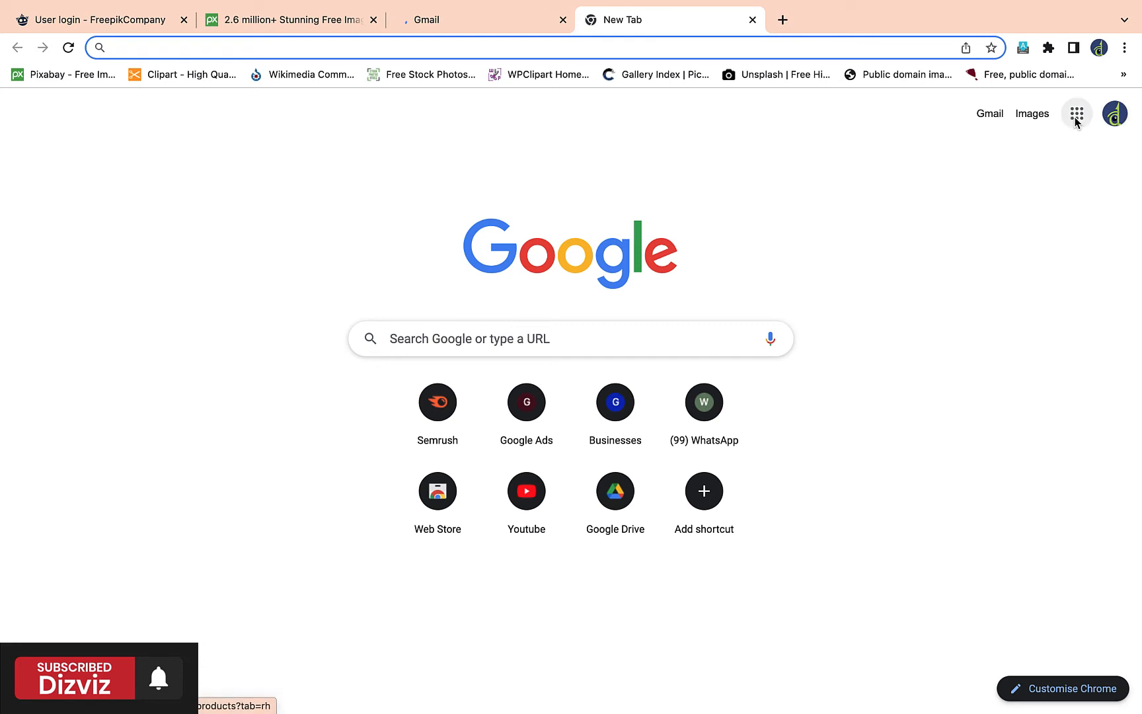
click(1076, 120)
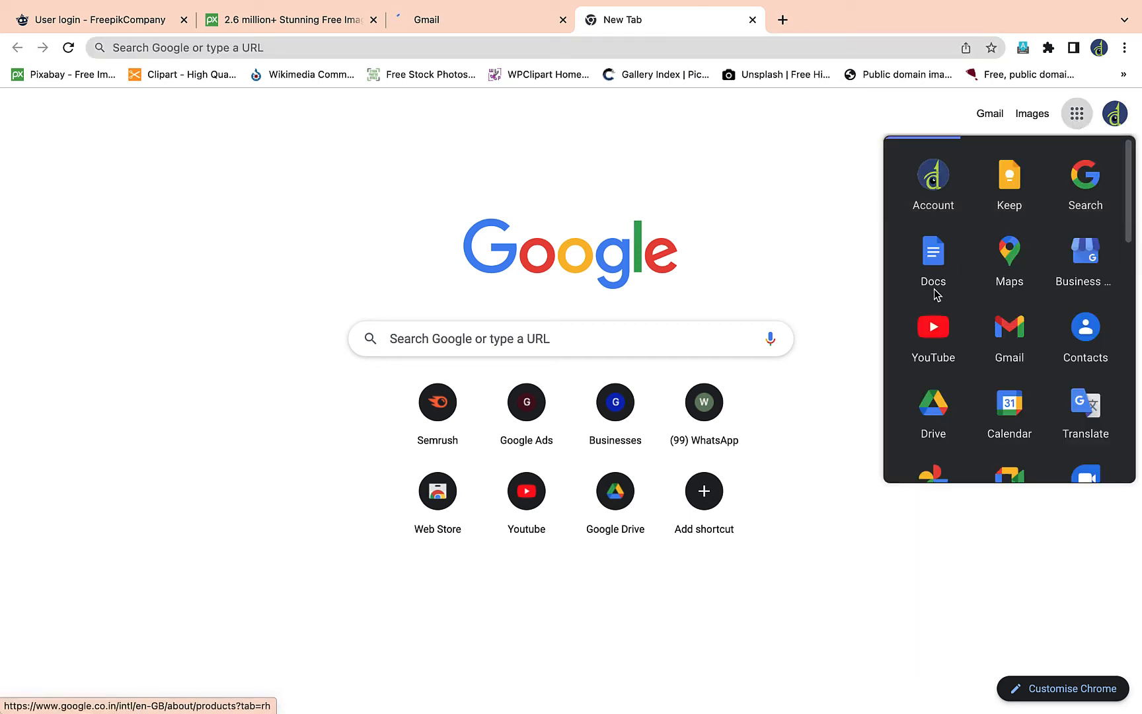
click(938, 255)
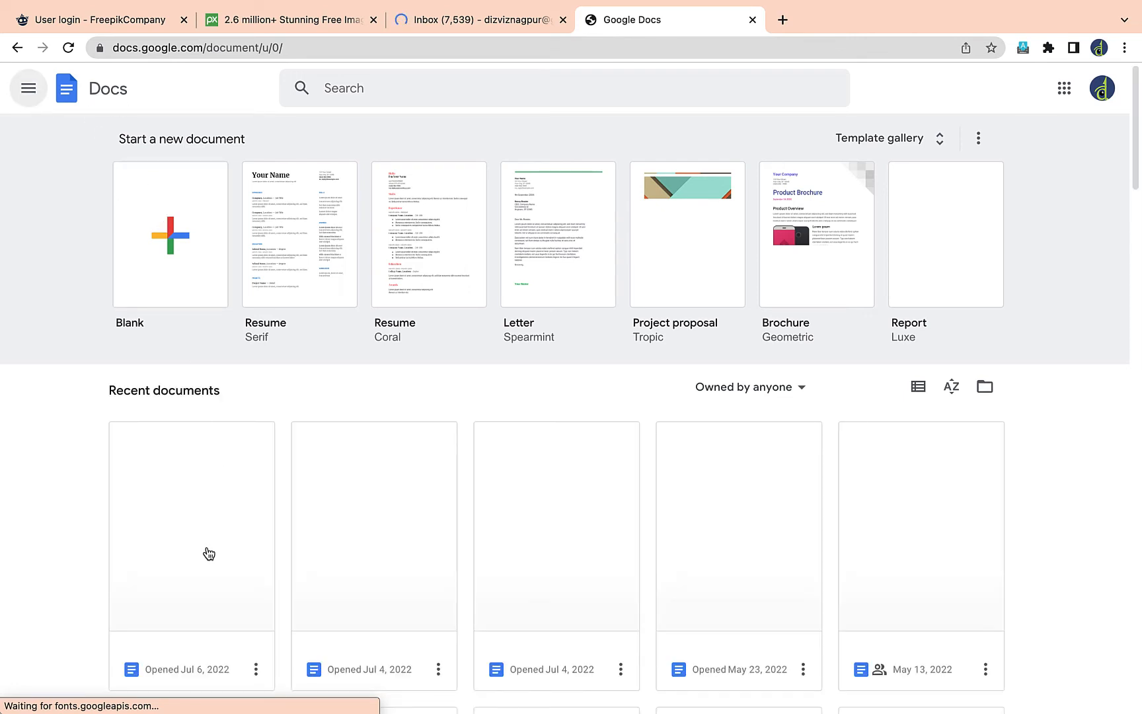
Step: Find the untitled document opened Feb 27, 2021 among the recent documents and open it
scroll(192, 535, down, 1)
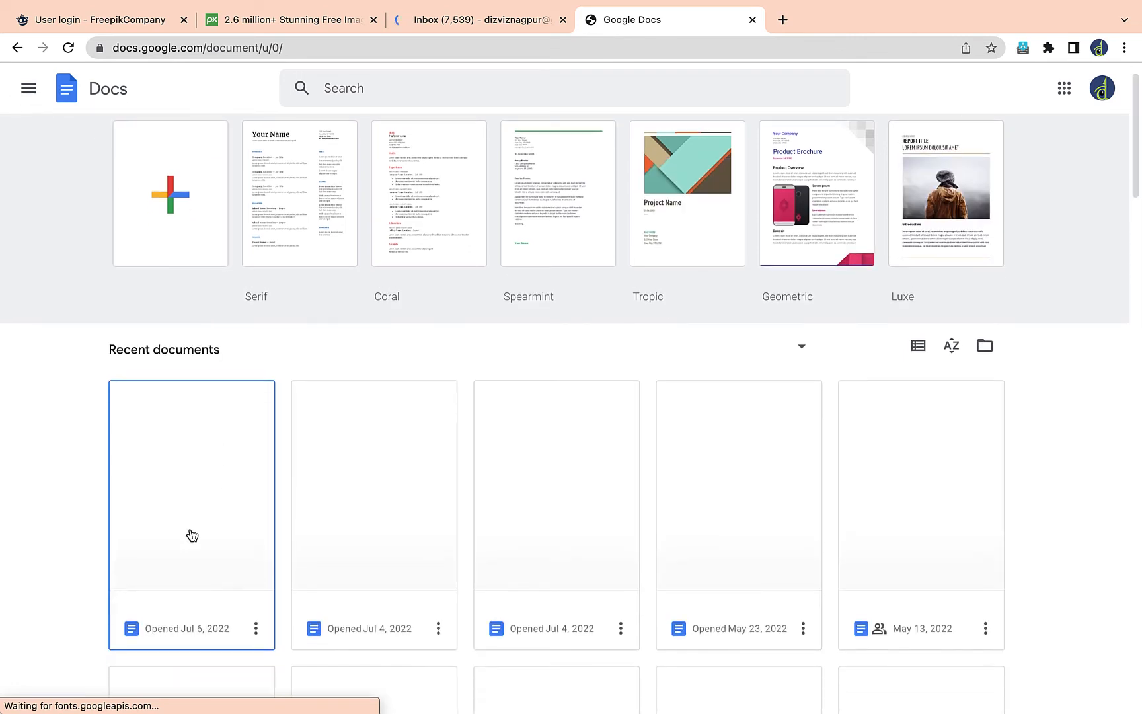
scroll(191, 535, down, 3)
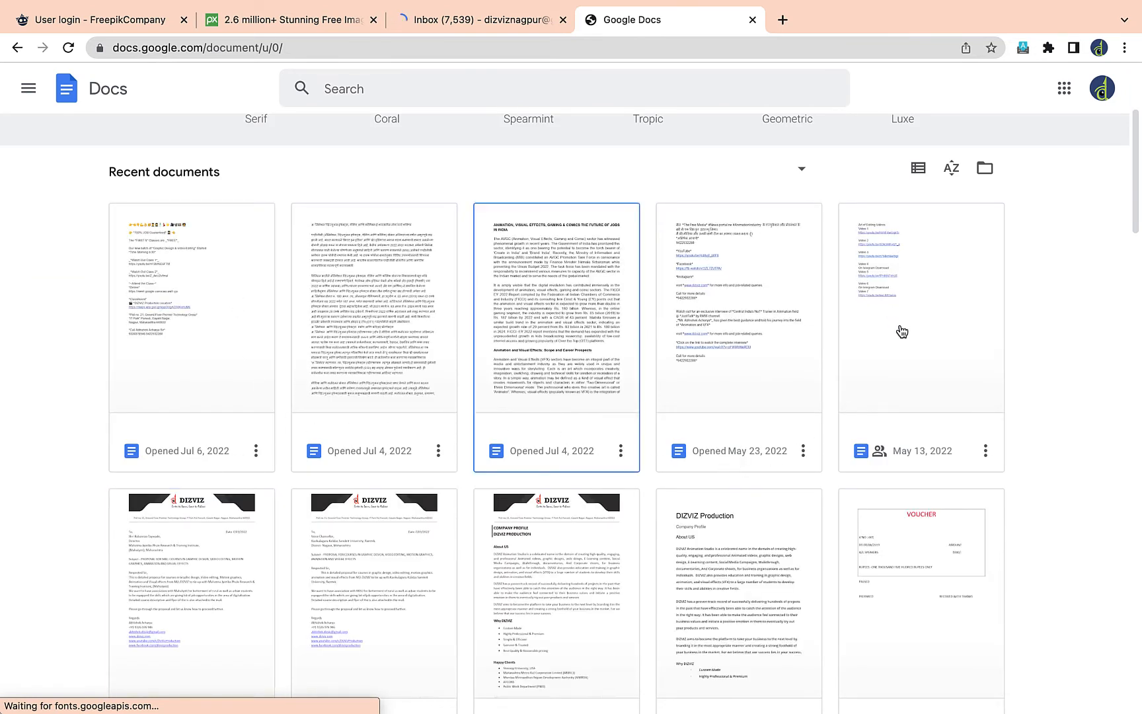
scroll(909, 338, down, 1)
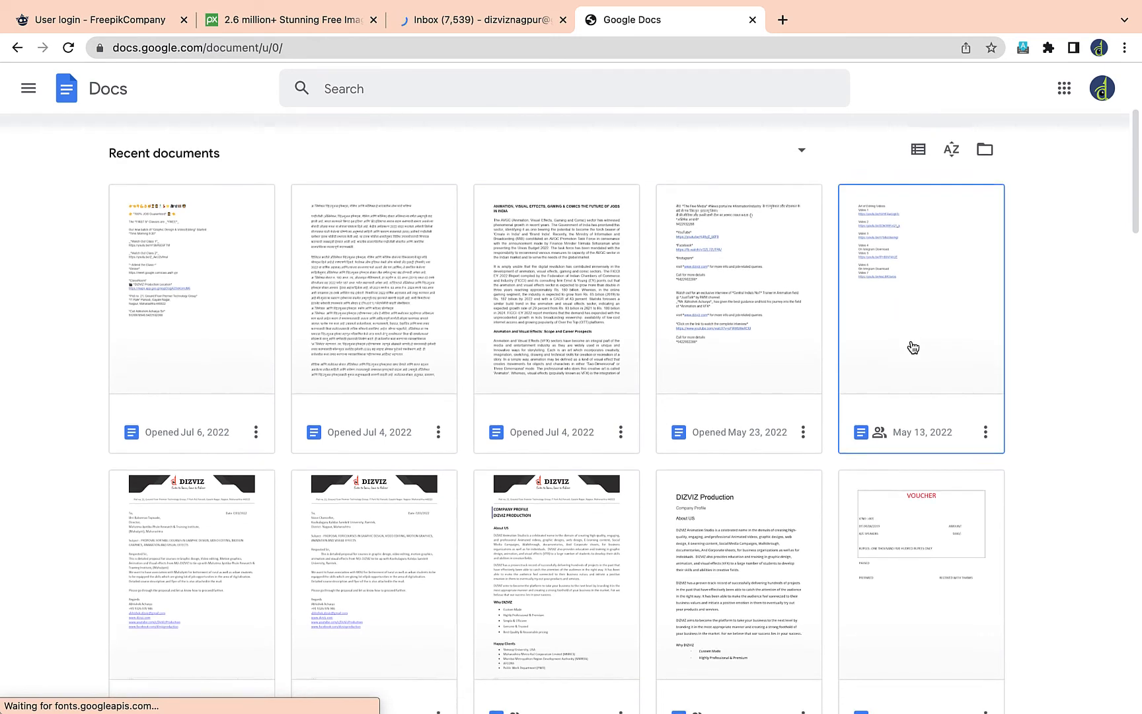
scroll(913, 347, down, 10)
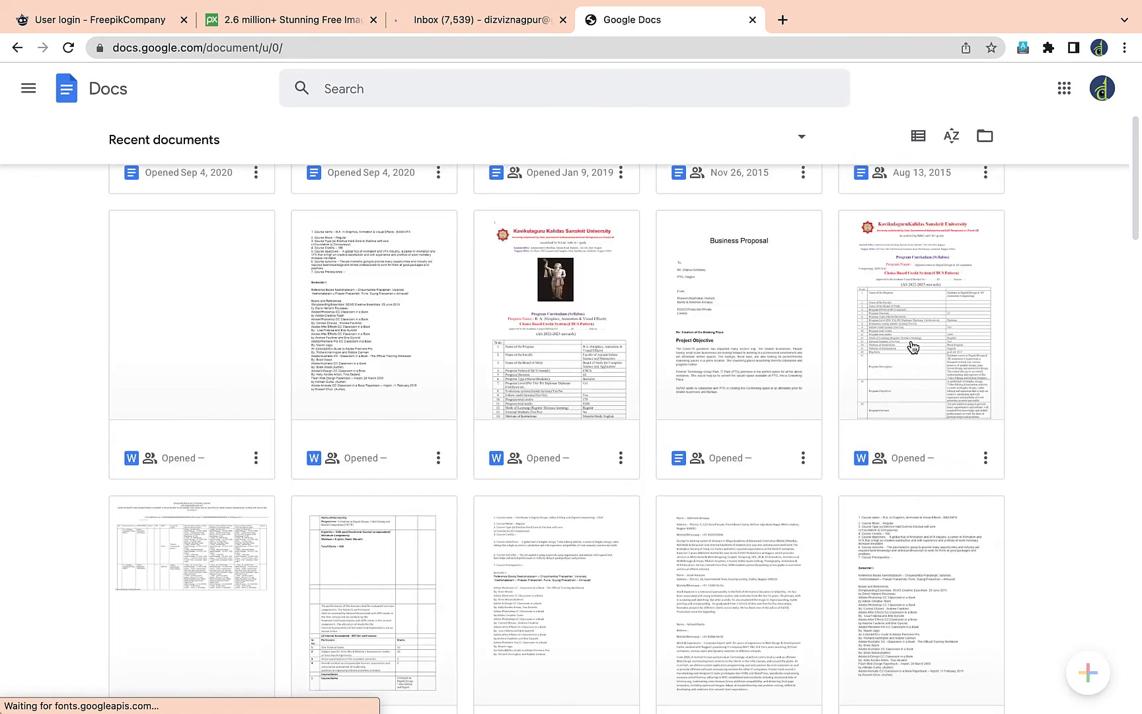
scroll(913, 347, up, 6)
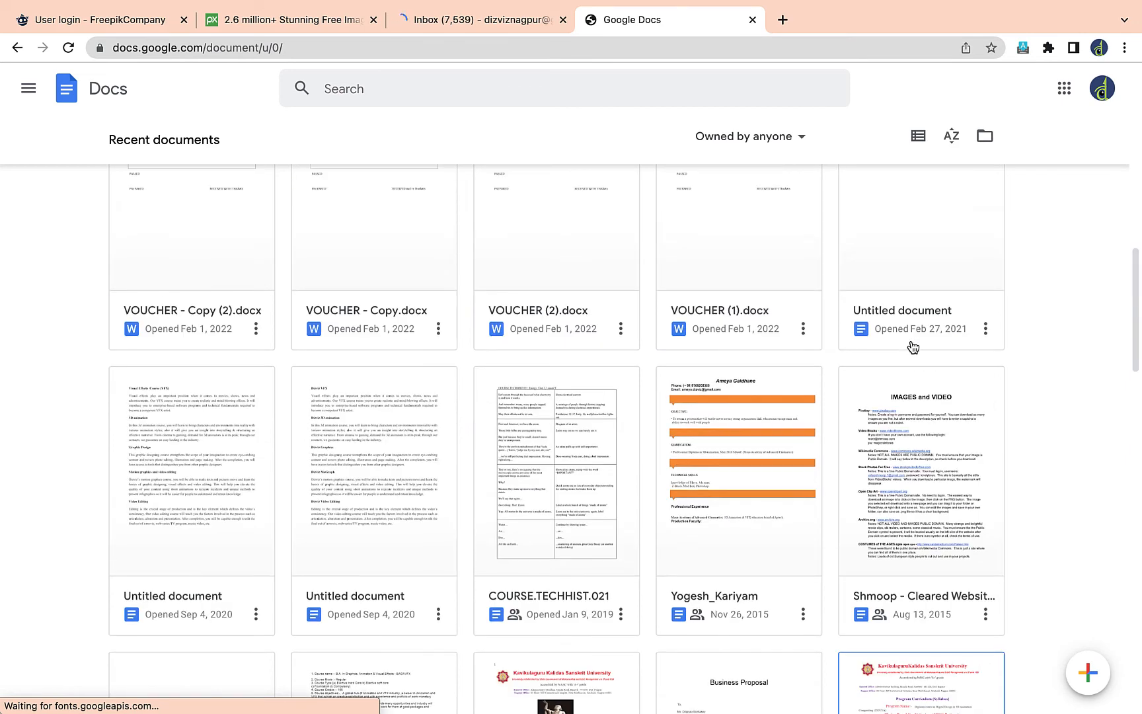
scroll(913, 347, up, 1)
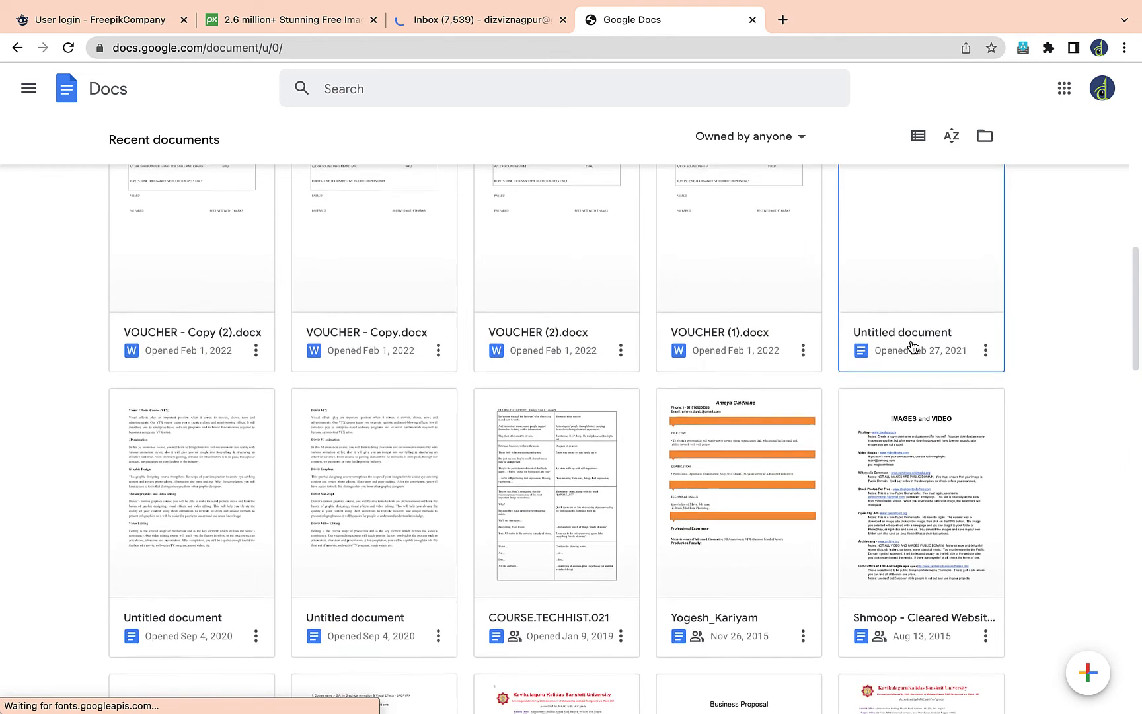
click(919, 263)
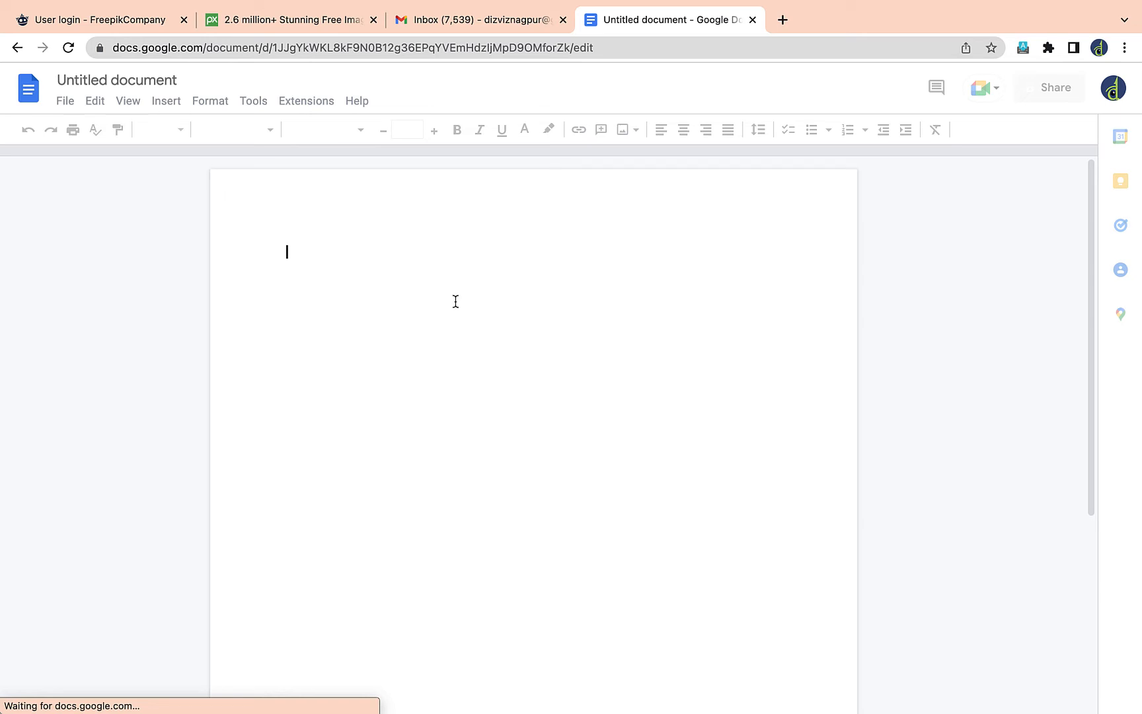
Step: Write "UnUnderstanding layers is very important." in the blank document and place the text cursor right after the initial "Un"
text(UnUnderstanding )
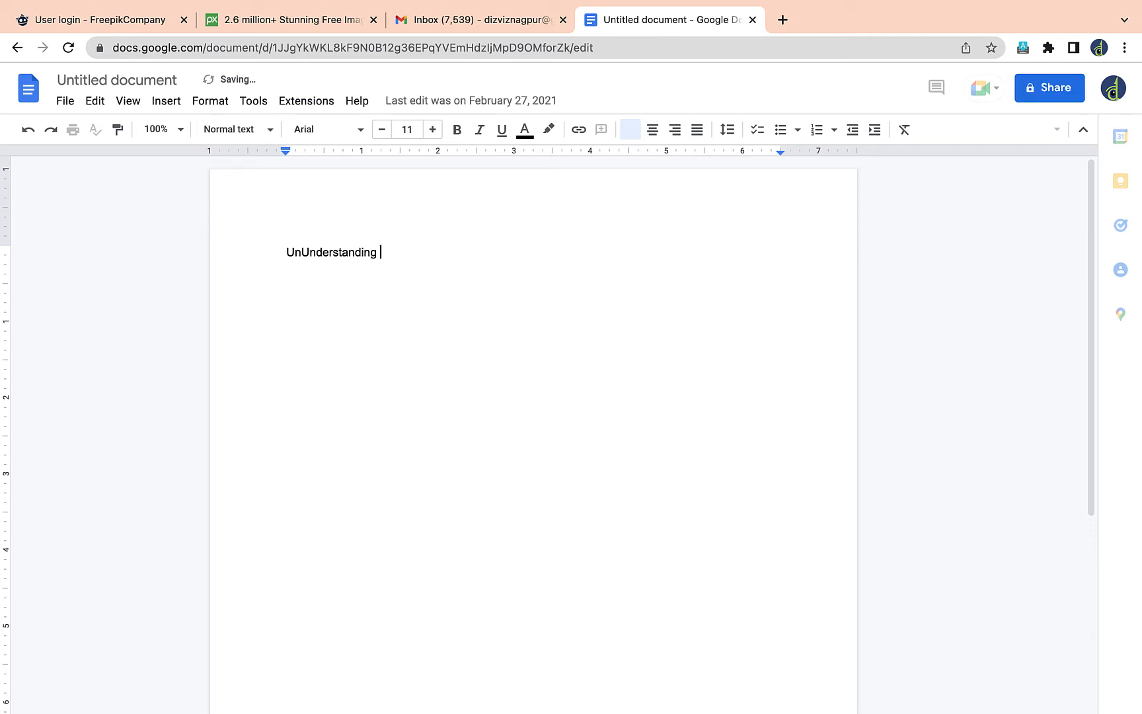
text(layers)
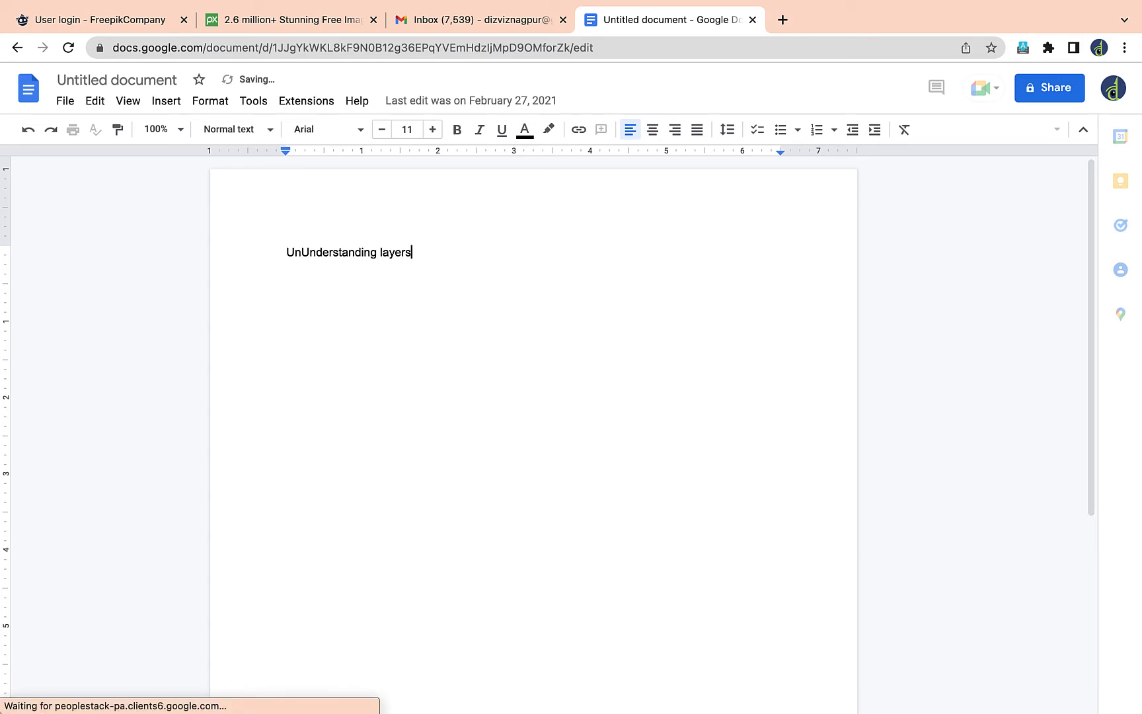
text(is very important)
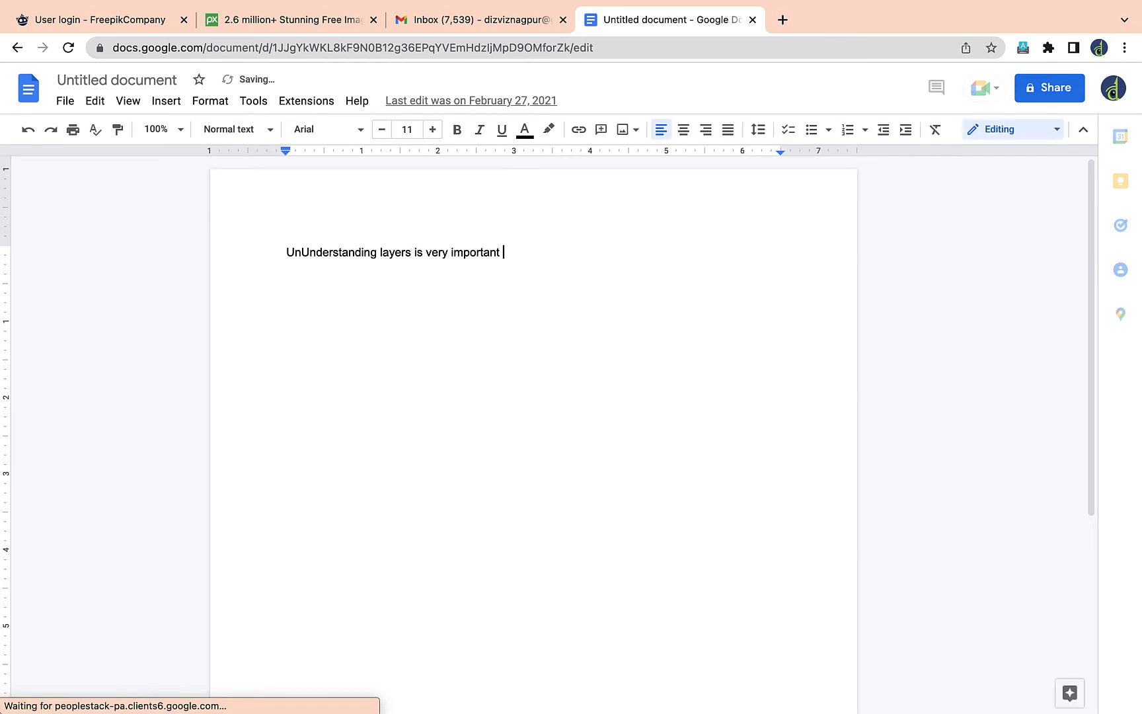
key(BackSpace)
text(.)
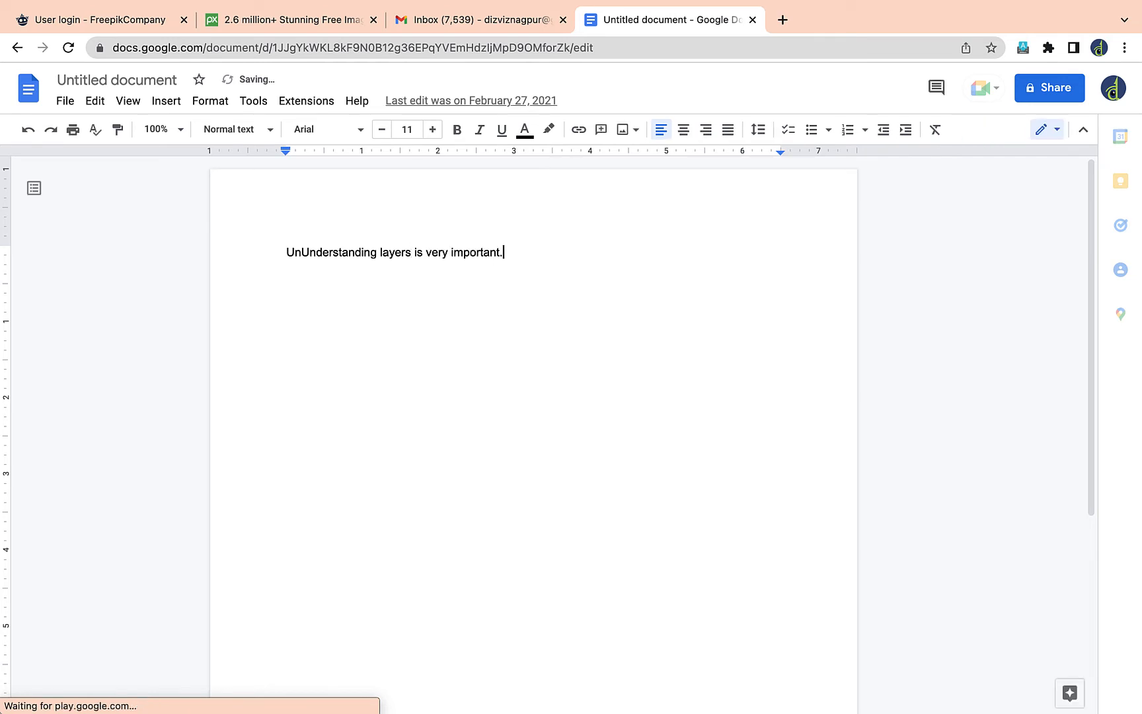
key(Return)
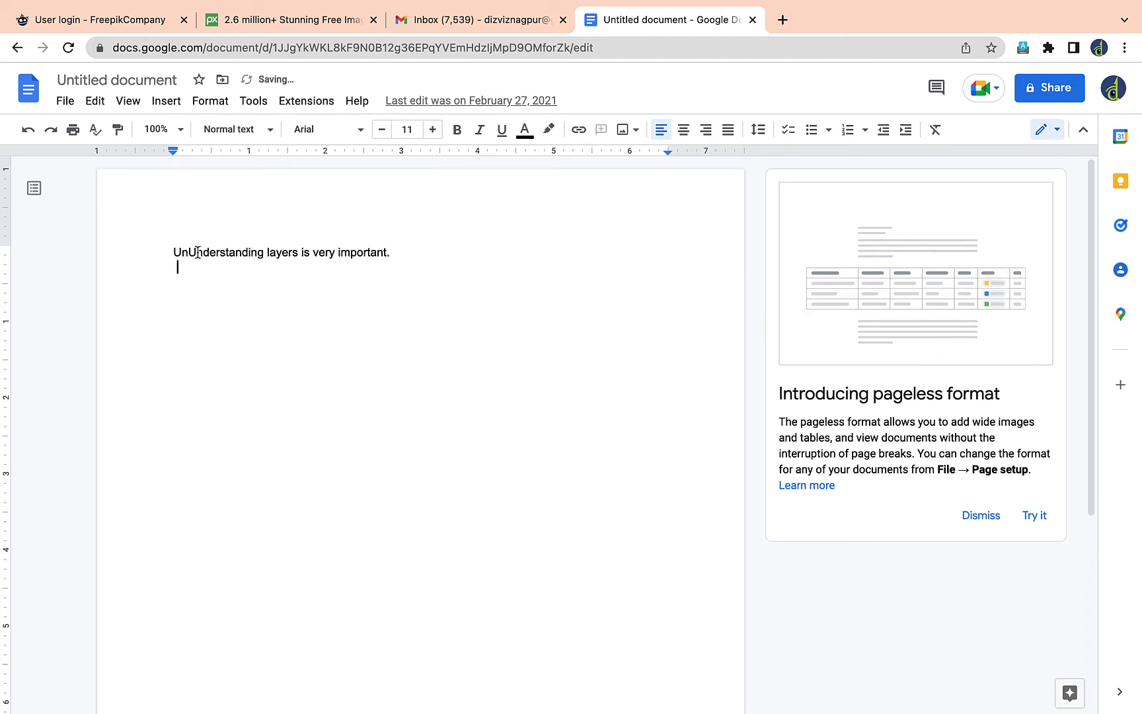
click(192, 252)
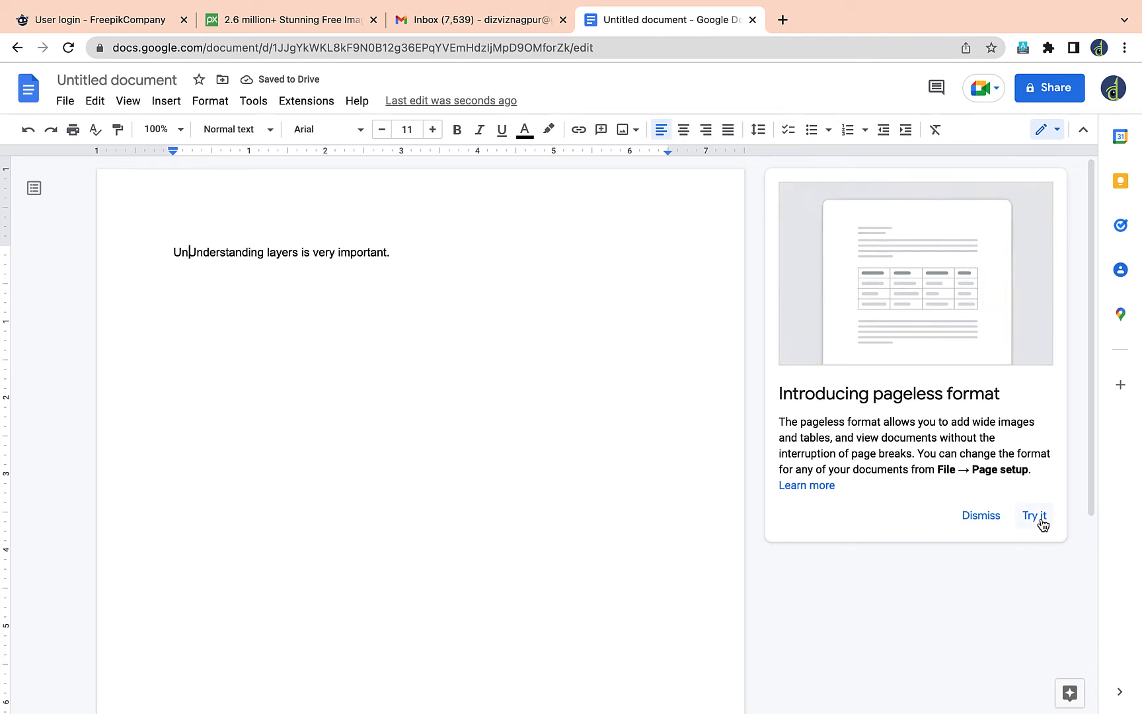
Step: Try the pageless format for the document and delete the extra "Un" at the start of the sentence
click(1036, 515)
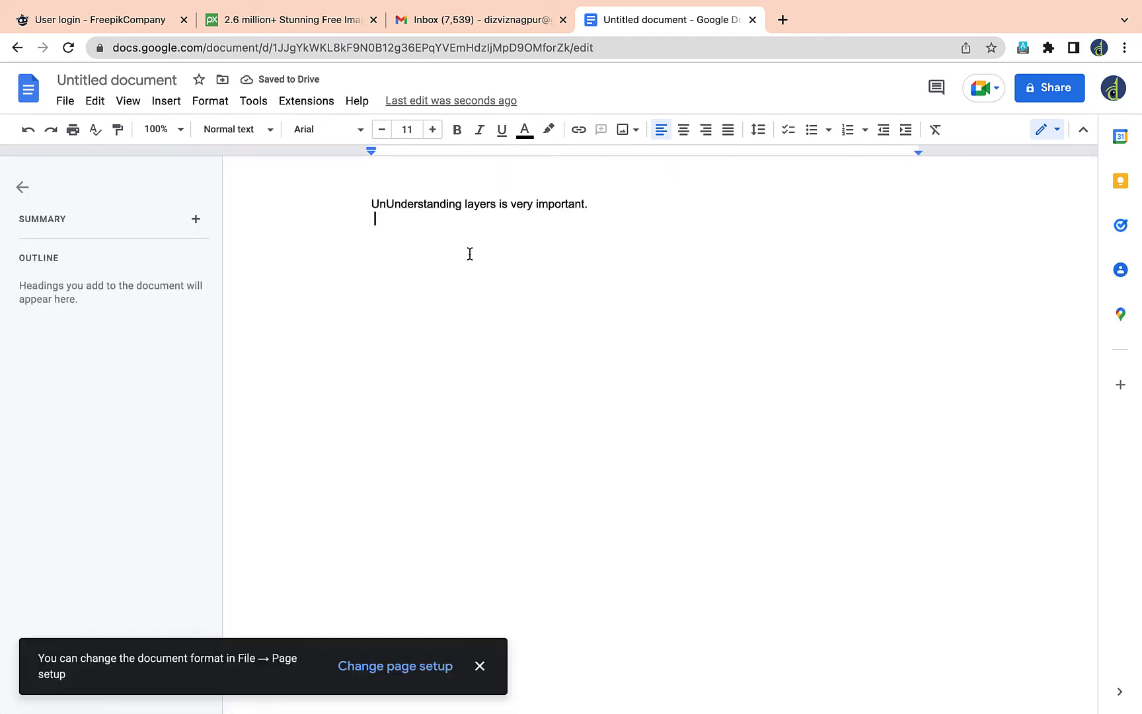
click(480, 666)
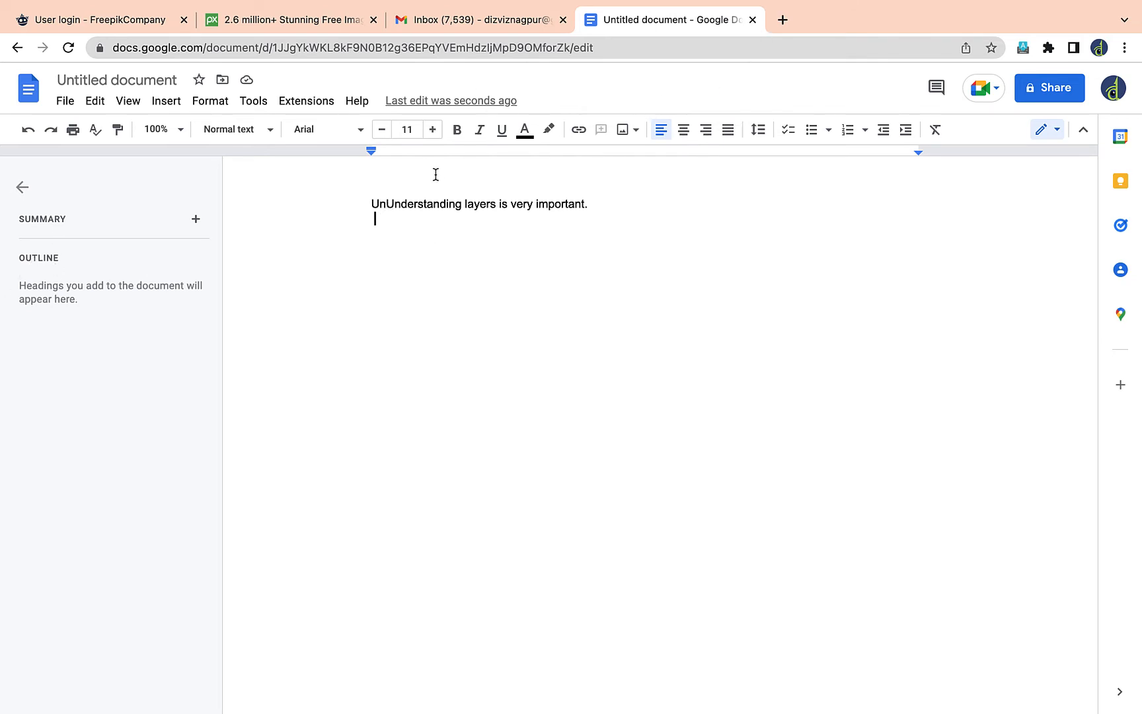
key(Up)
key(Right)
key(Right)
key(BackSpace)
key(BackSpace)
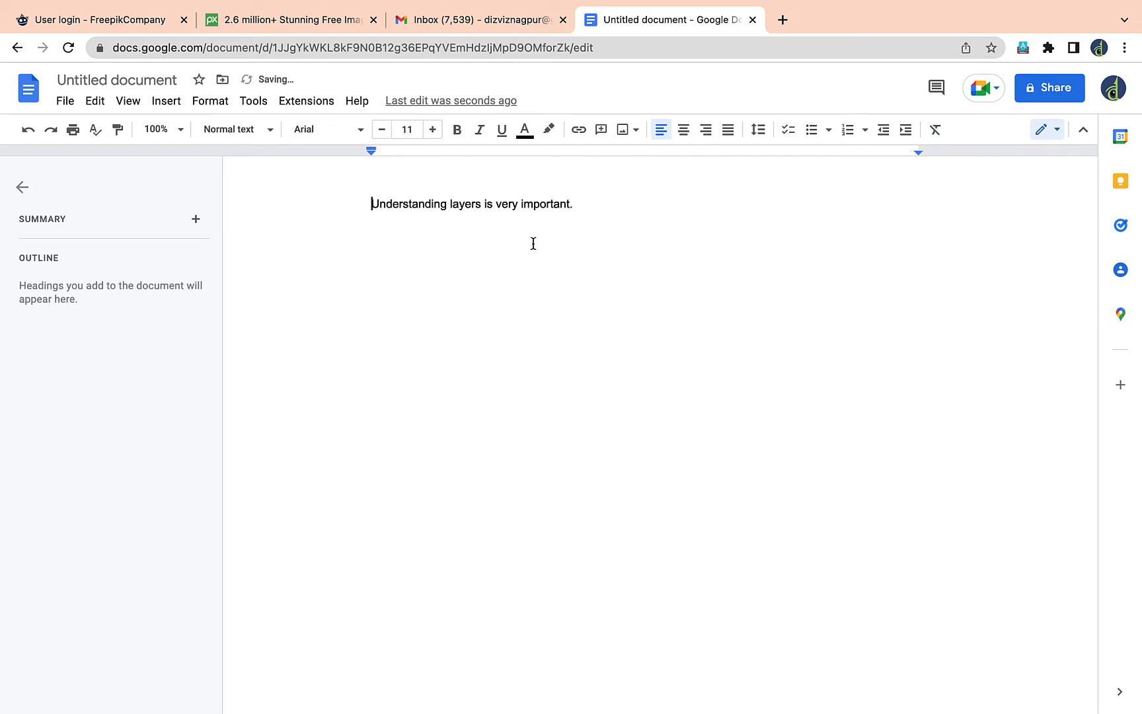
Step: Misspell the first word as "Understending" and replace it with the suggested spelling "Understanding"
click(420, 205)
key(BackSpace)
text(e)
click(690, 283)
right_click(411, 209)
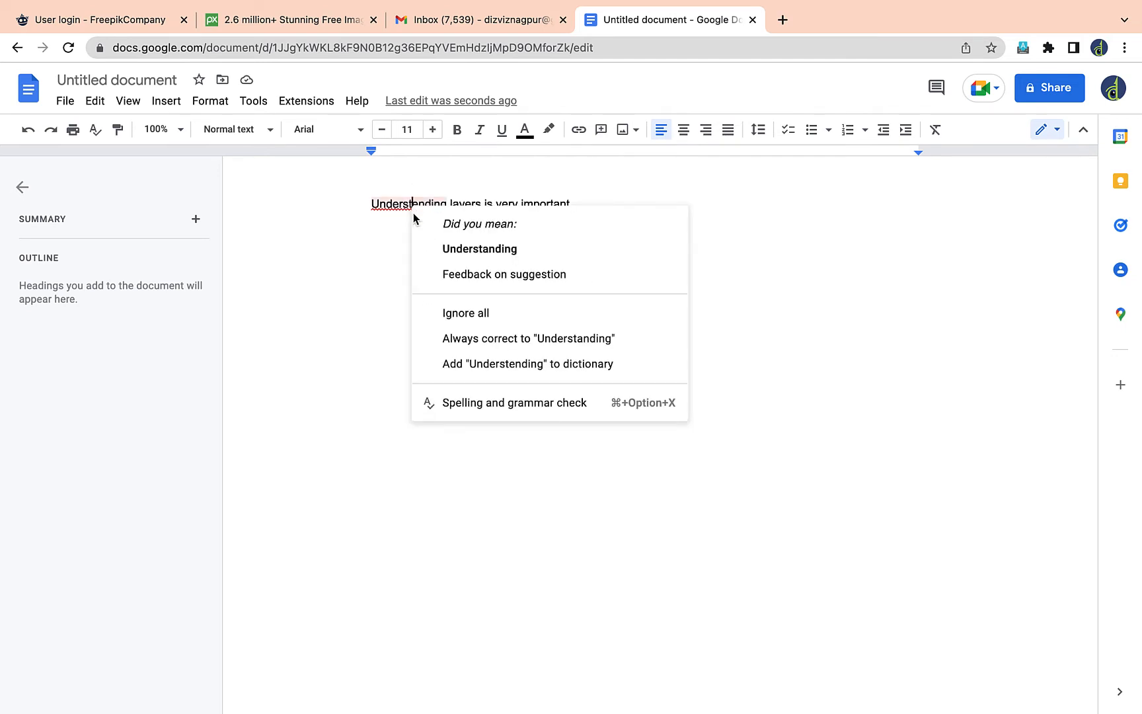
click(479, 249)
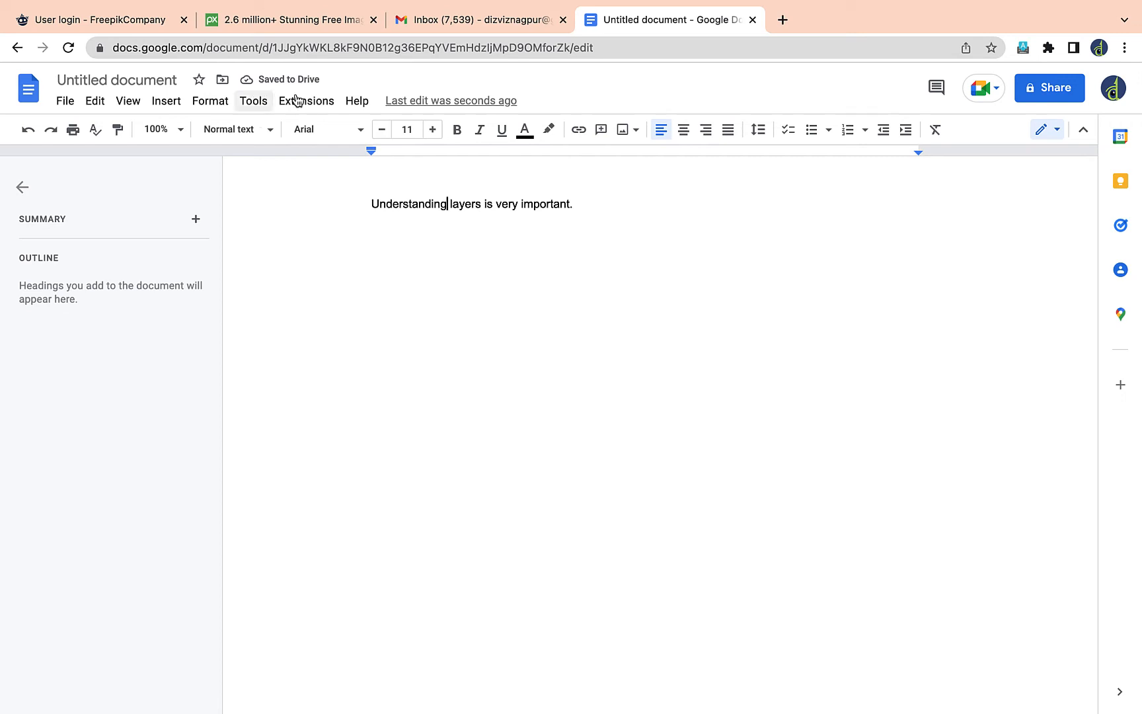
Step: Rename the document to "Understanding layers"
click(134, 80)
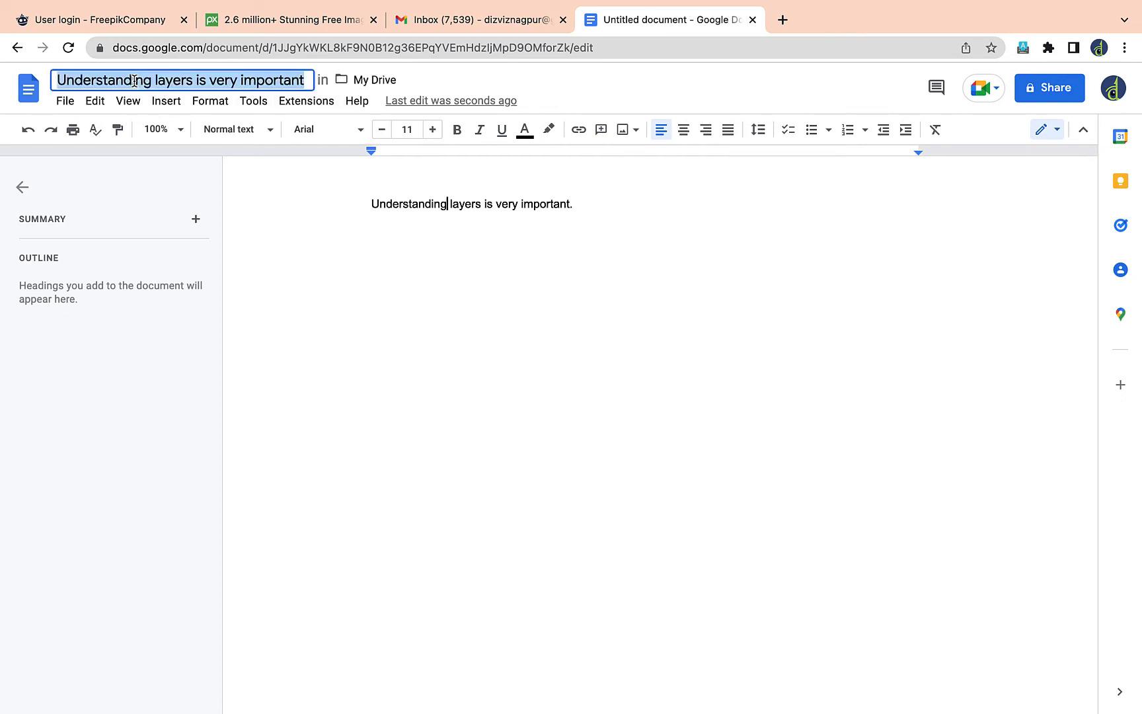
click(179, 81)
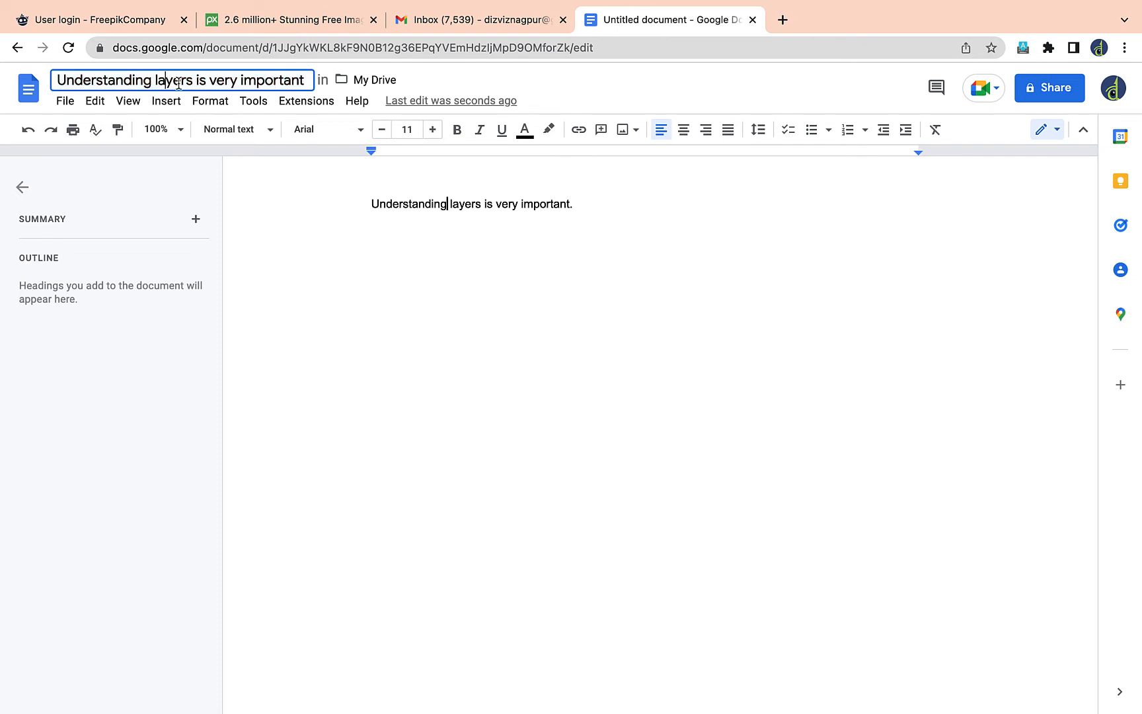
drag(200, 81, 395, 82)
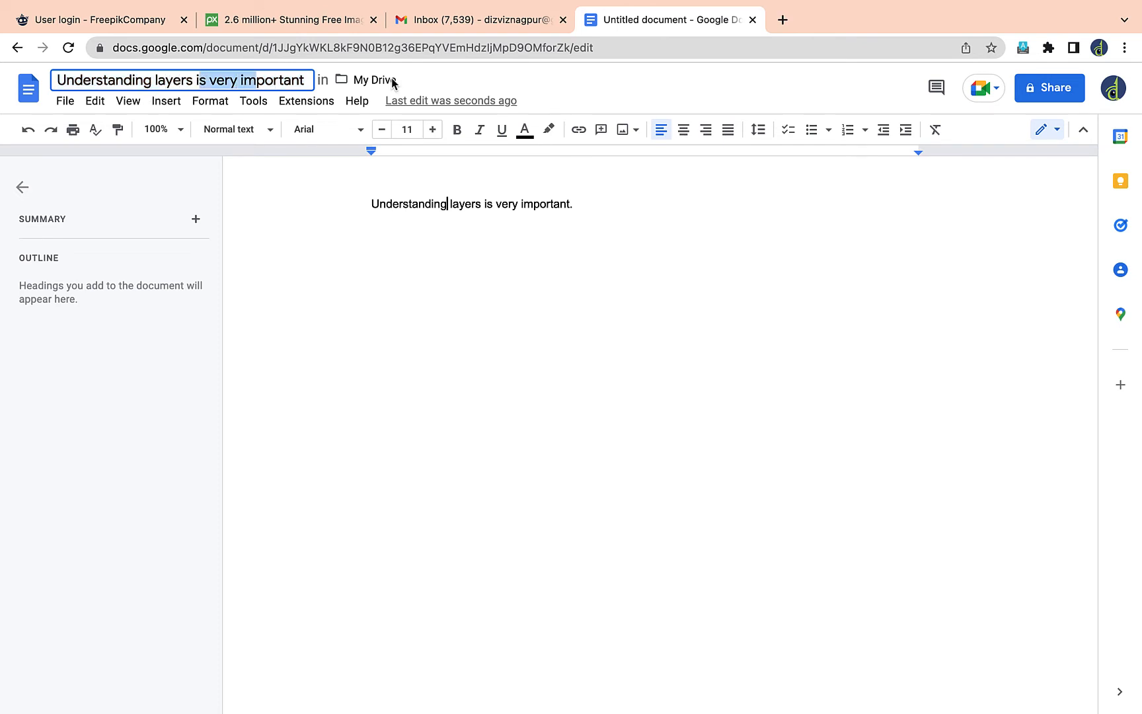
key(BackSpace)
key(BackSpace)
key(BackSpace)
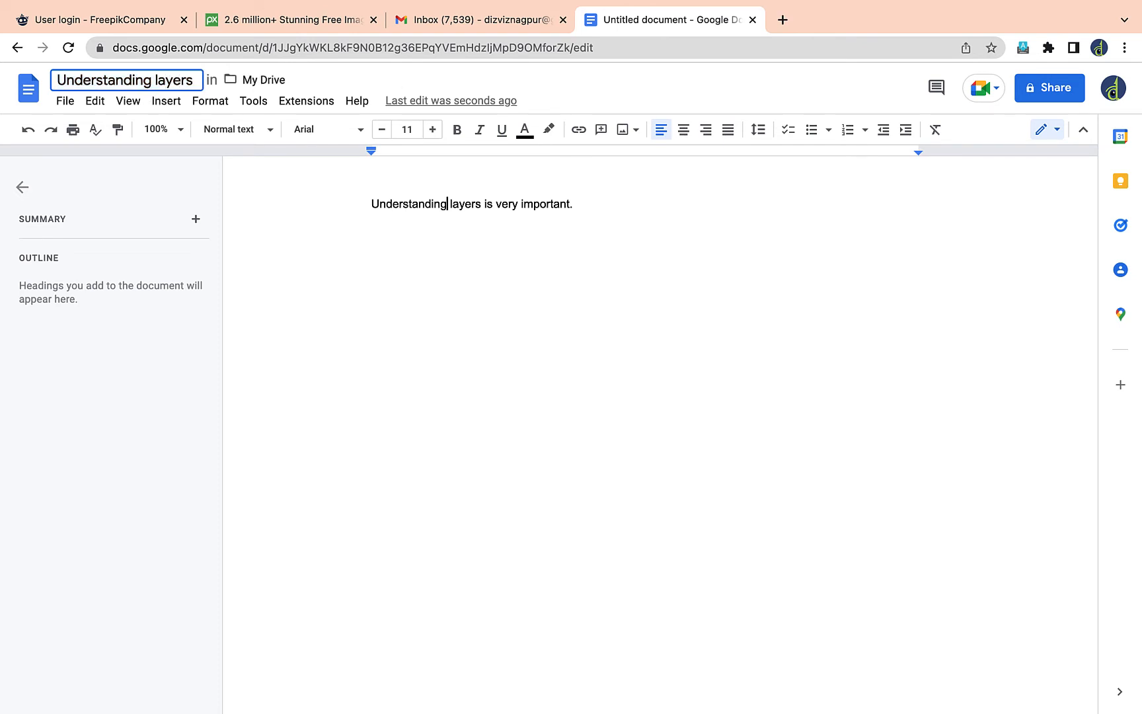
click(945, 237)
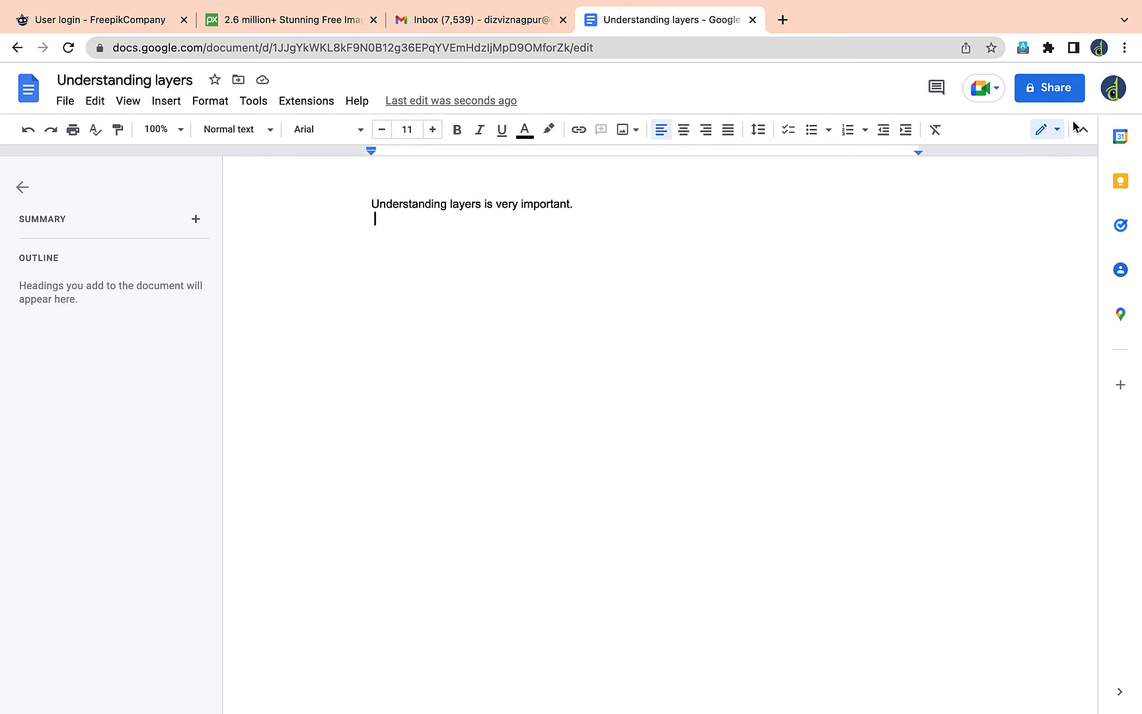
Step: Switch to the first of the other Chrome profiles and open a new browser tab in its window
click(1111, 91)
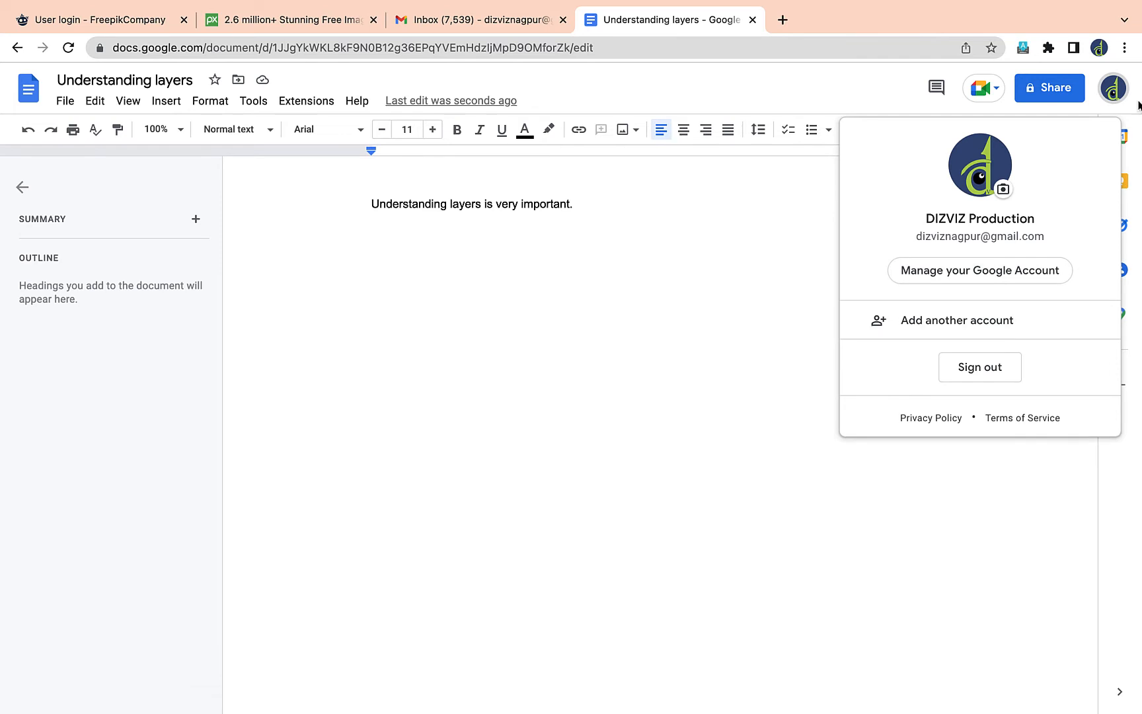
click(1101, 47)
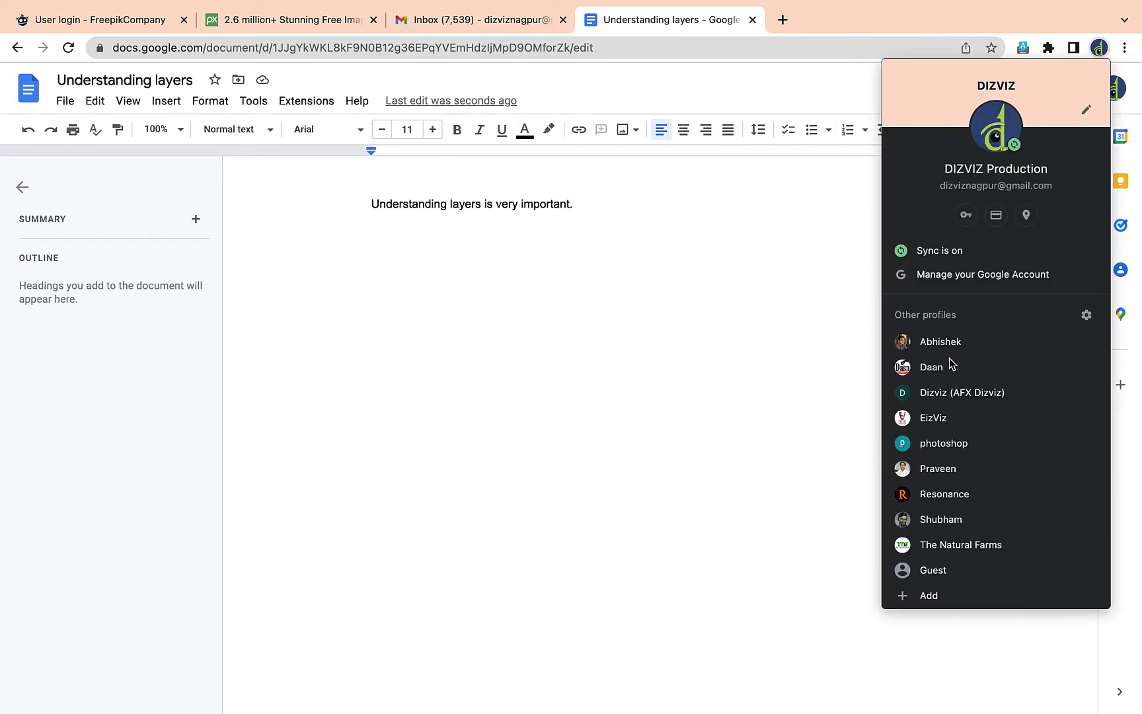
click(954, 342)
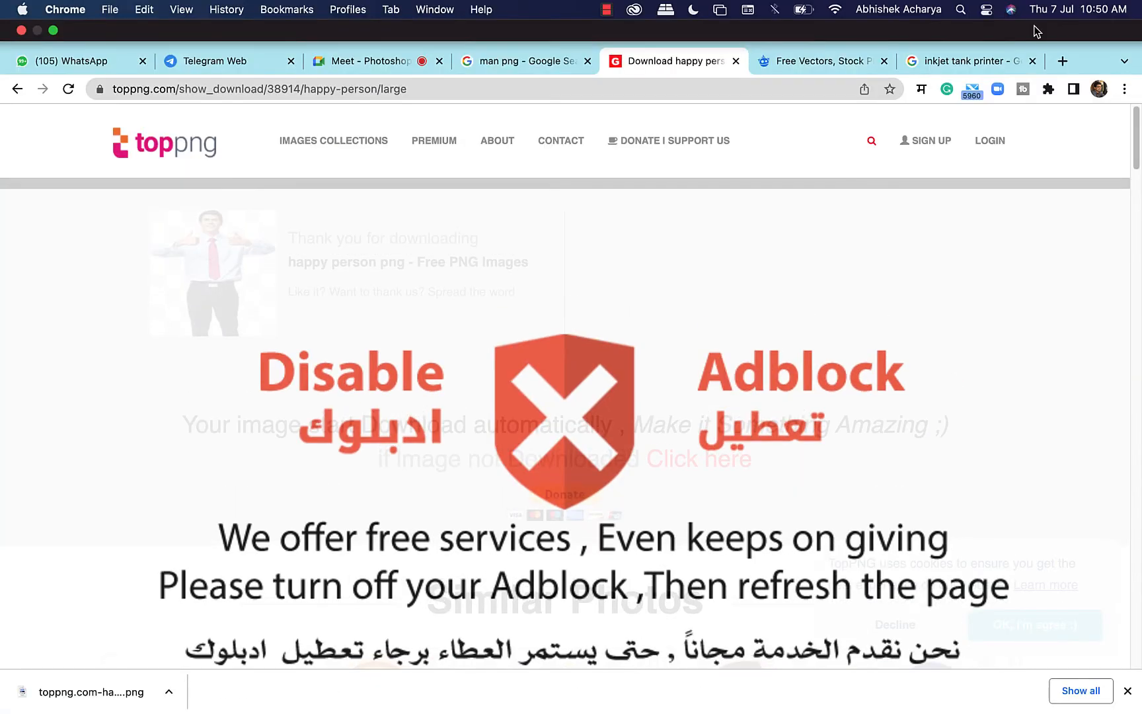
click(1063, 61)
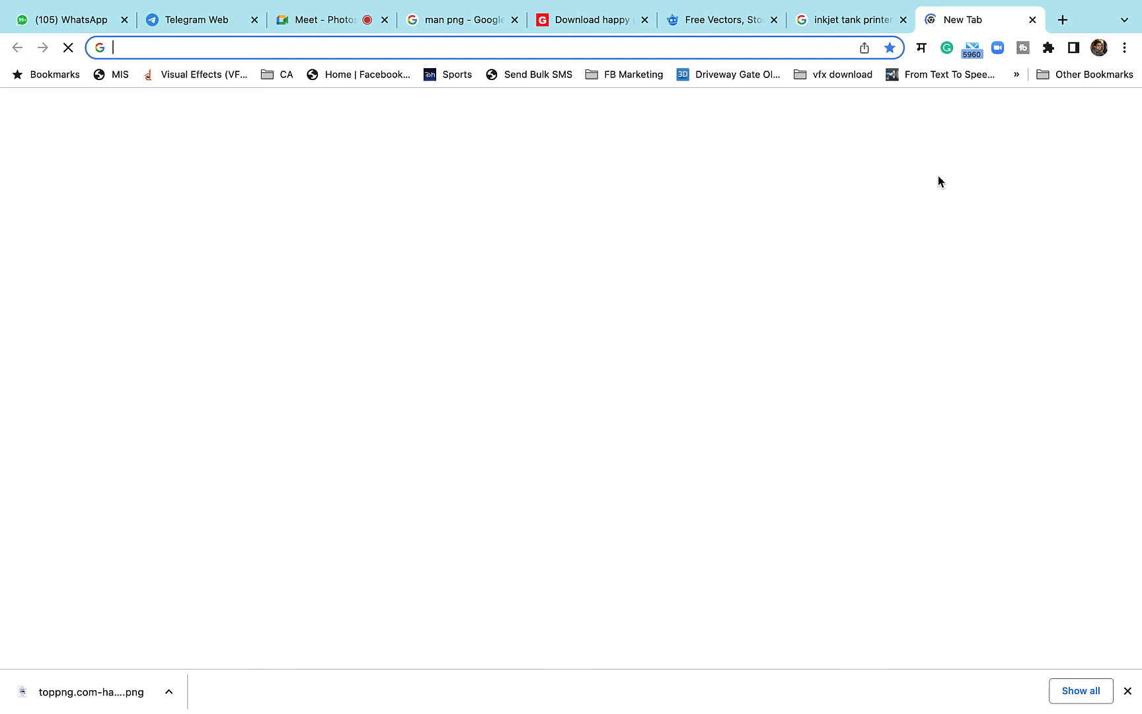
mouse_move(912, 4)
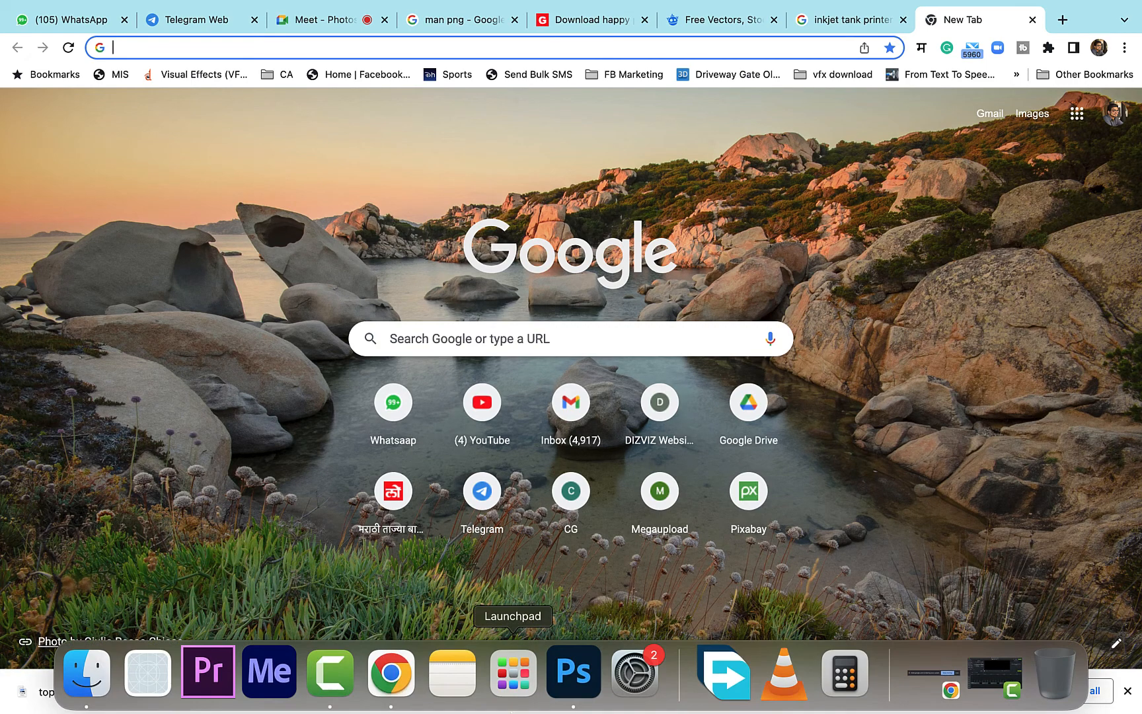
click(330, 691)
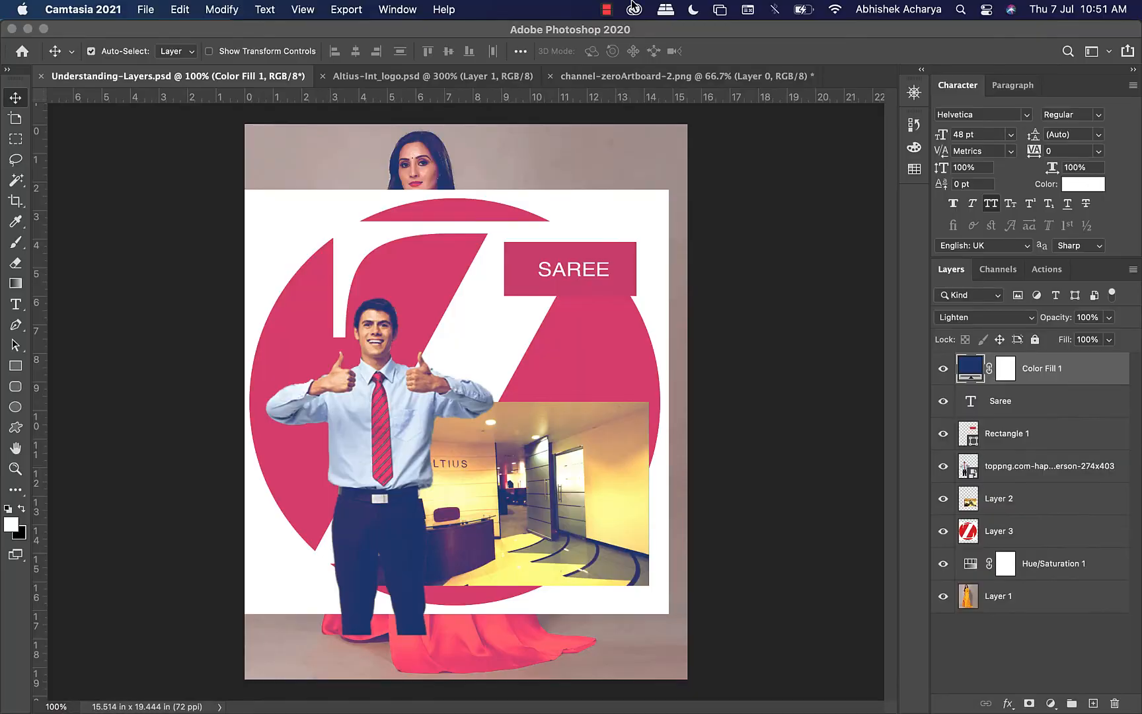
click(606, 10)
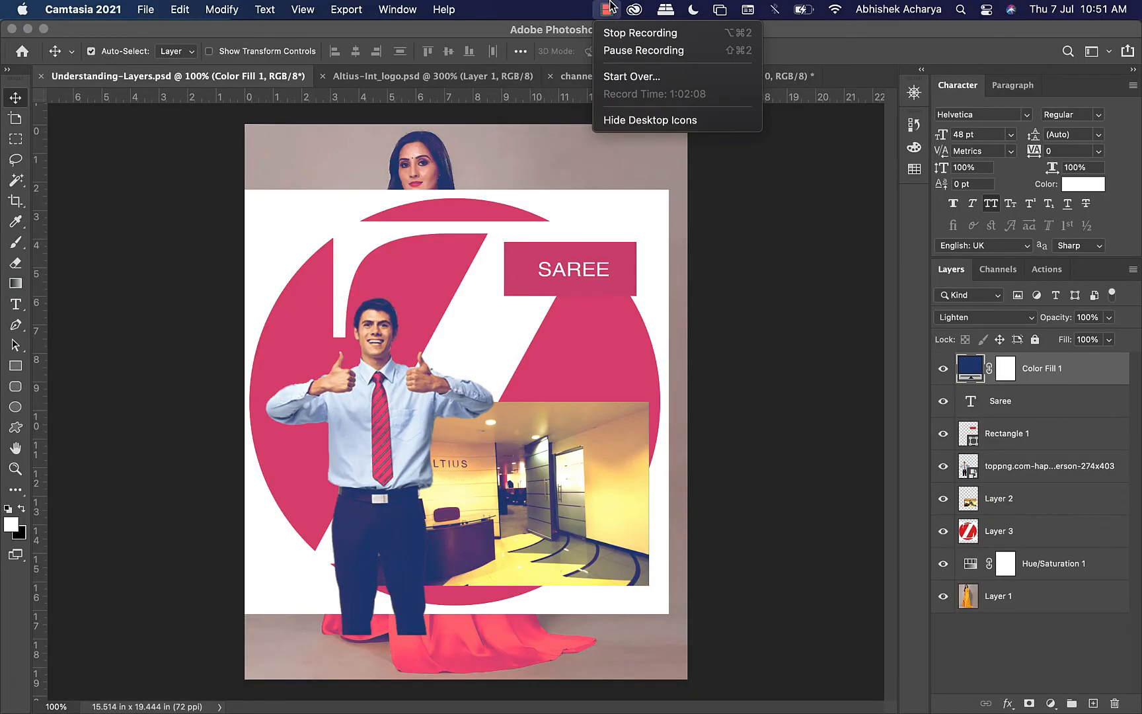
click(615, 51)
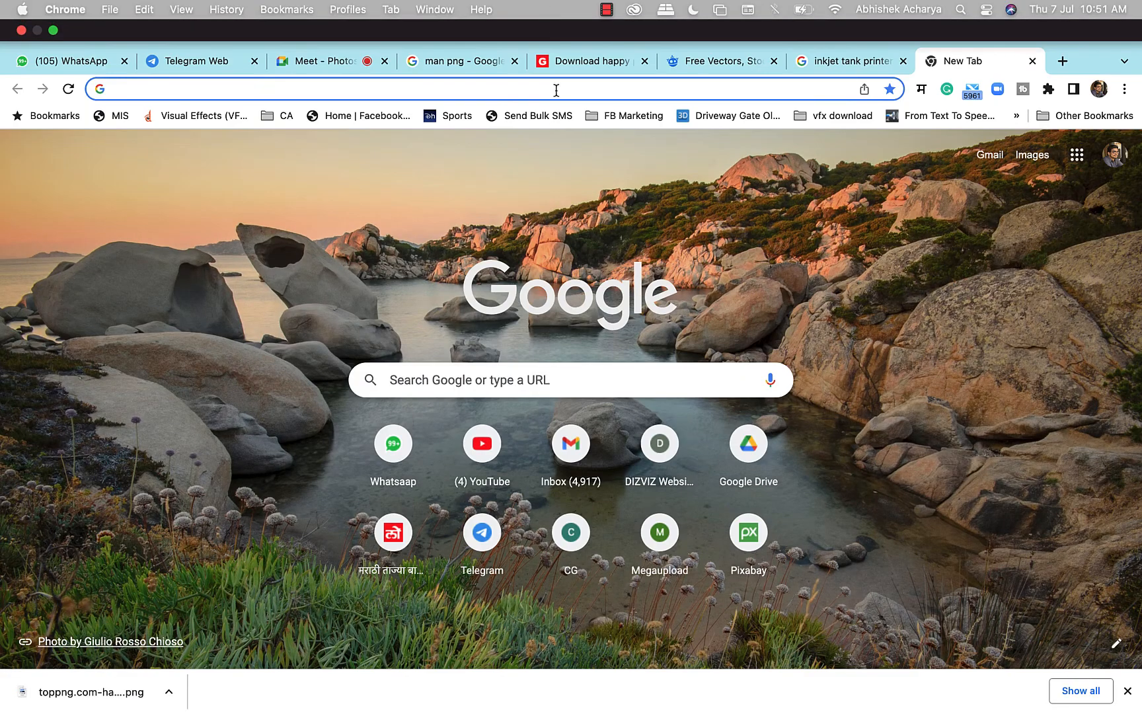
click(607, 12)
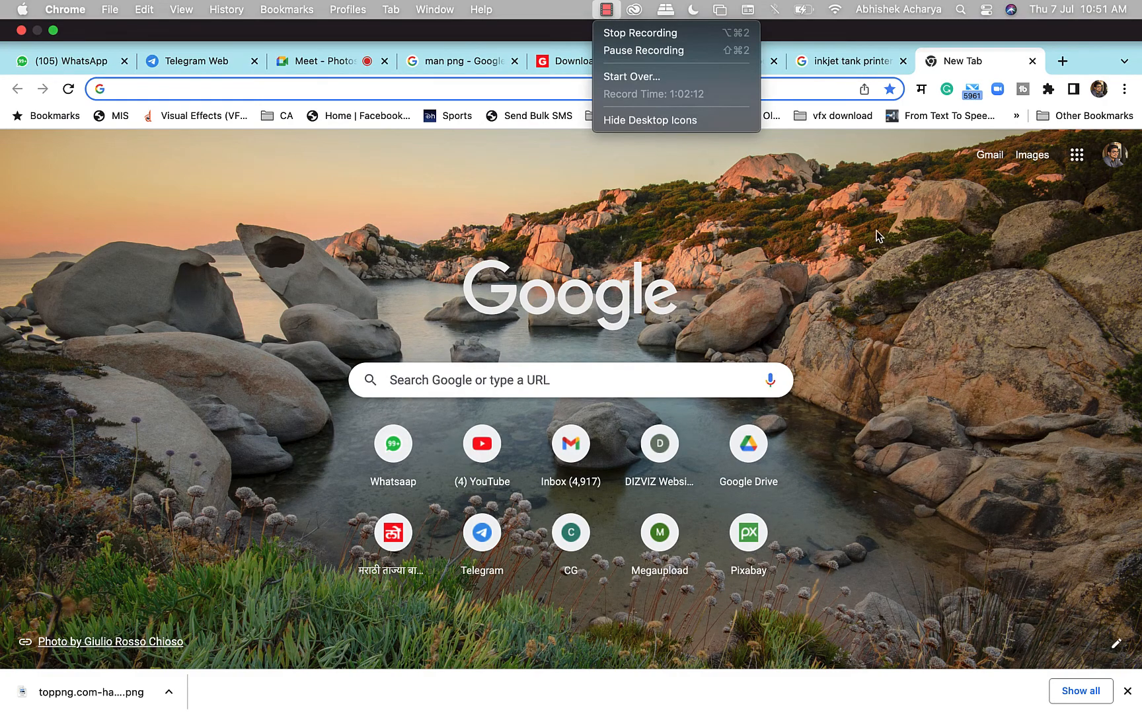
click(959, 61)
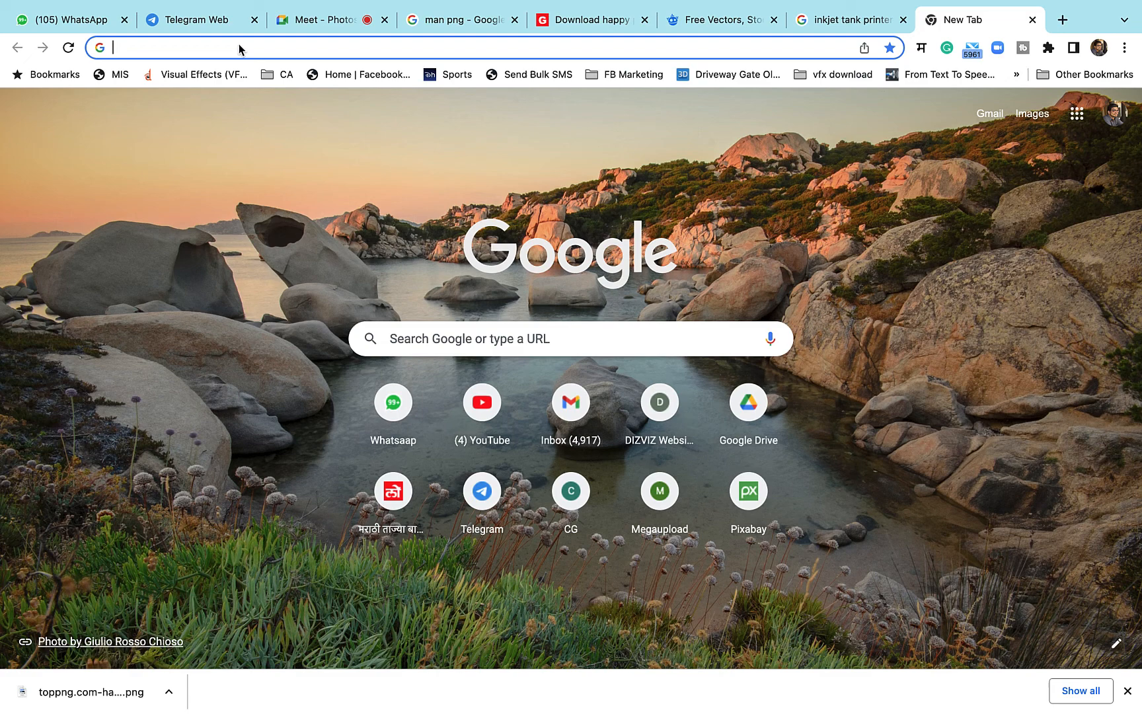
Step: Open docs.google.com and close both the downloads bar and the inkjet tank printer search page
click(240, 49)
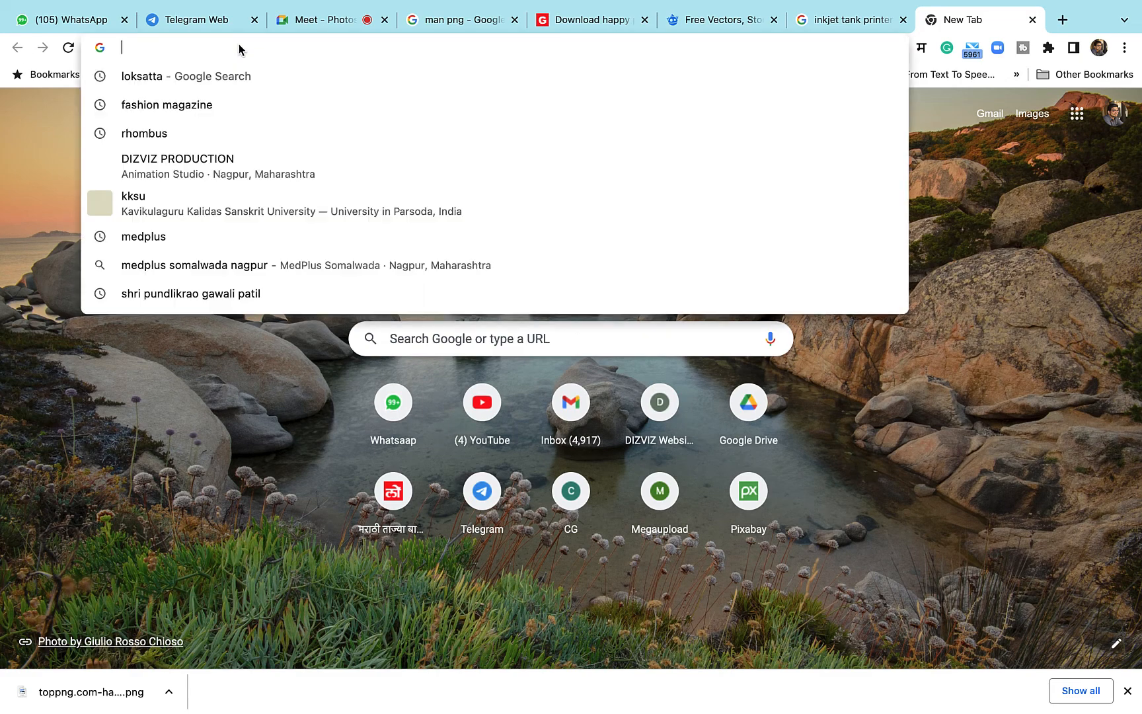
text(doc)
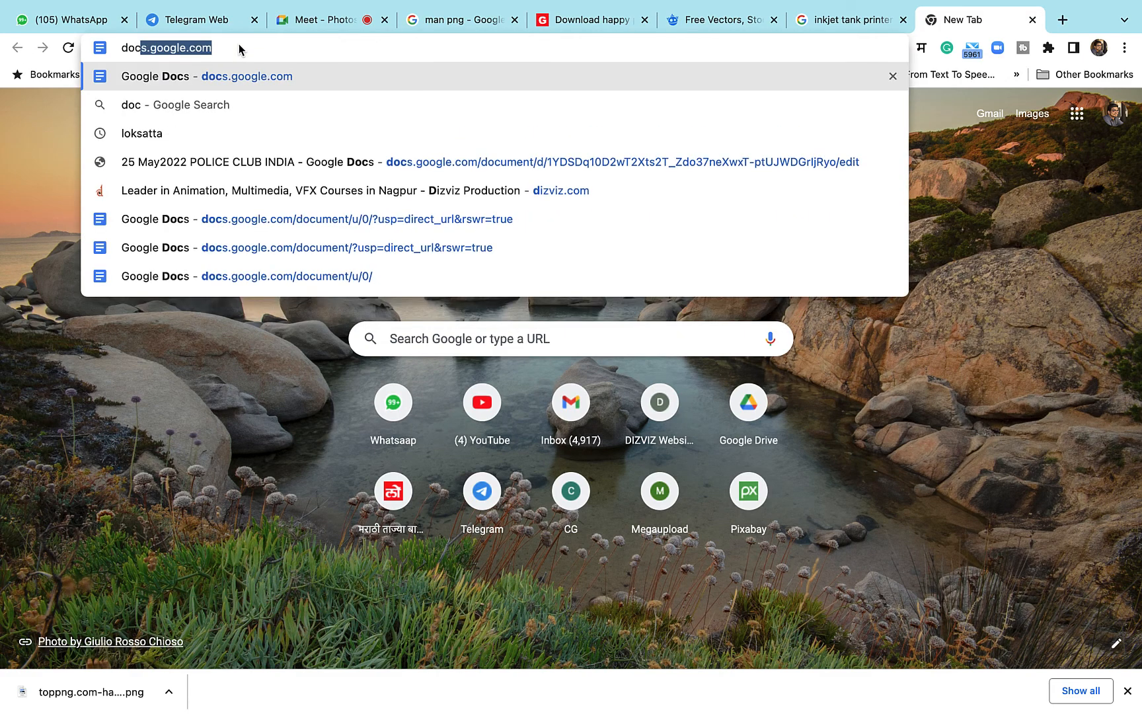
click(277, 84)
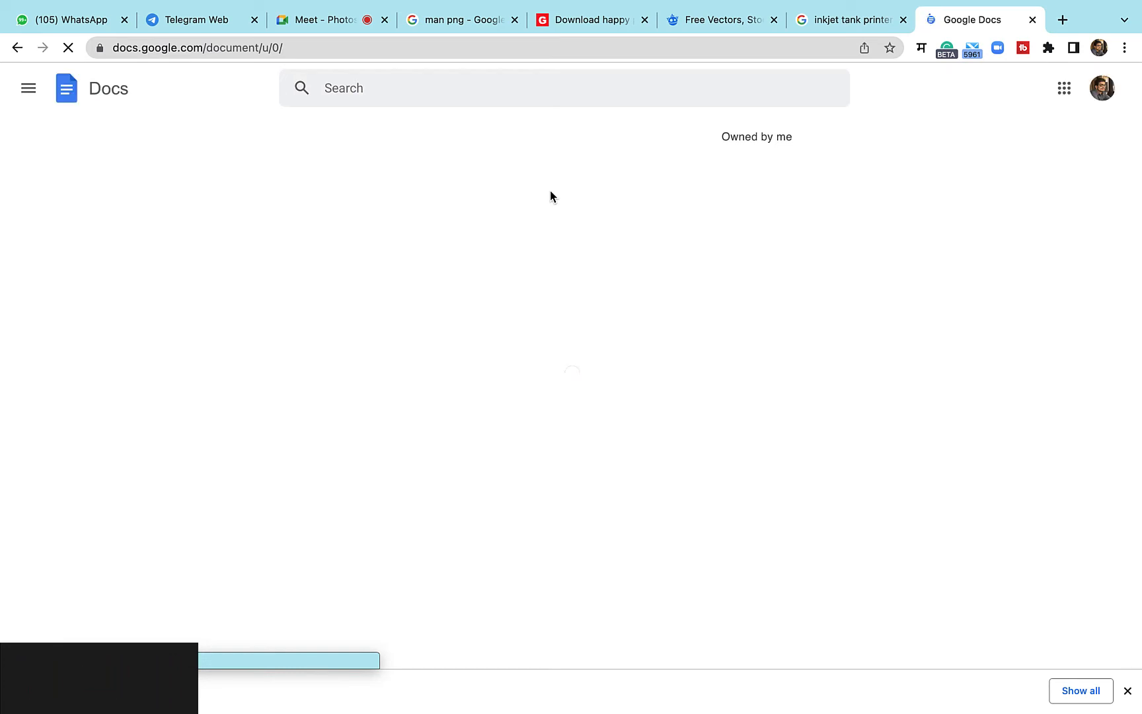
click(1128, 690)
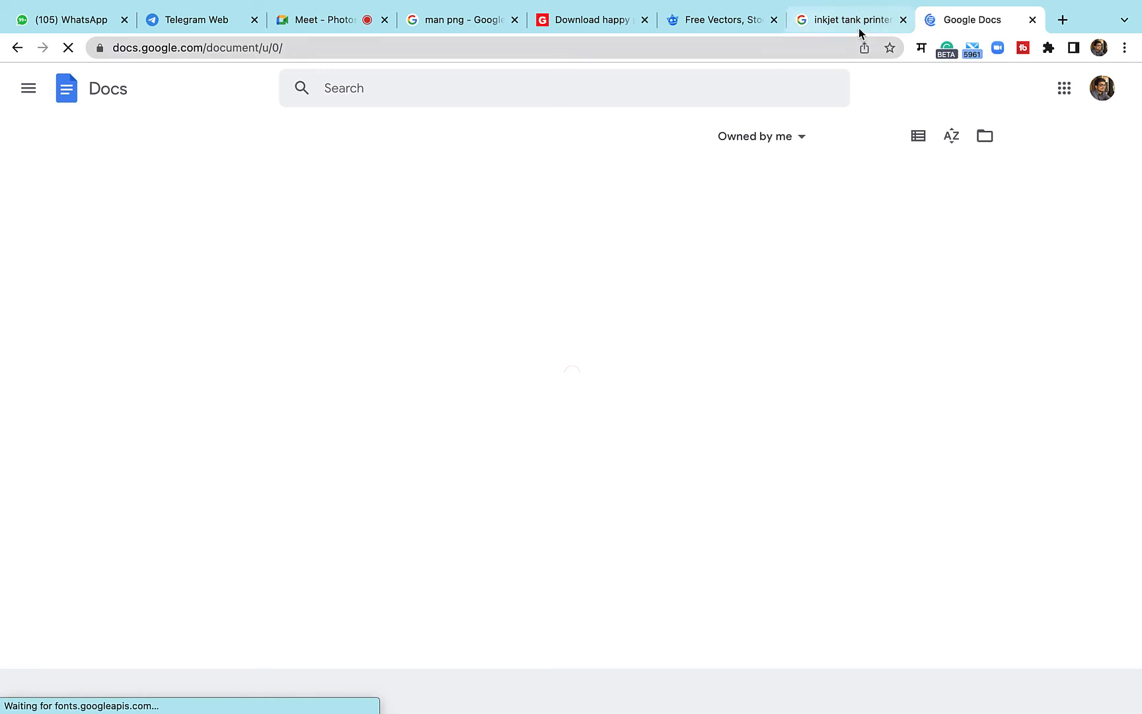
click(903, 20)
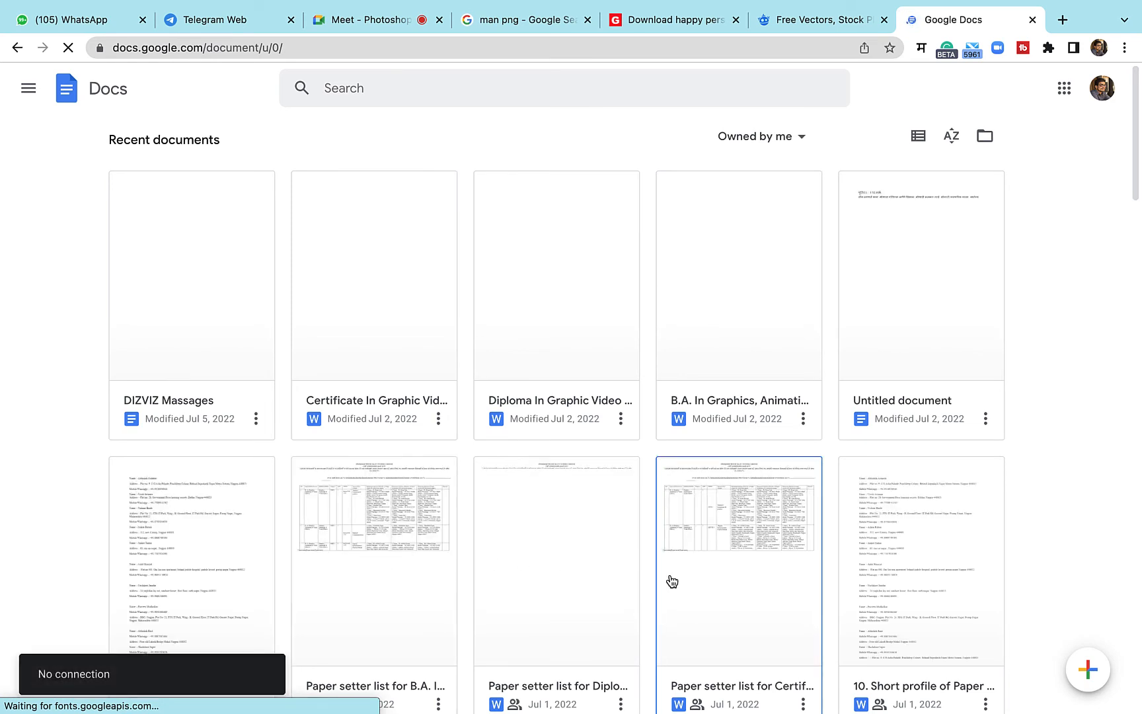
scroll(671, 580, down, 4)
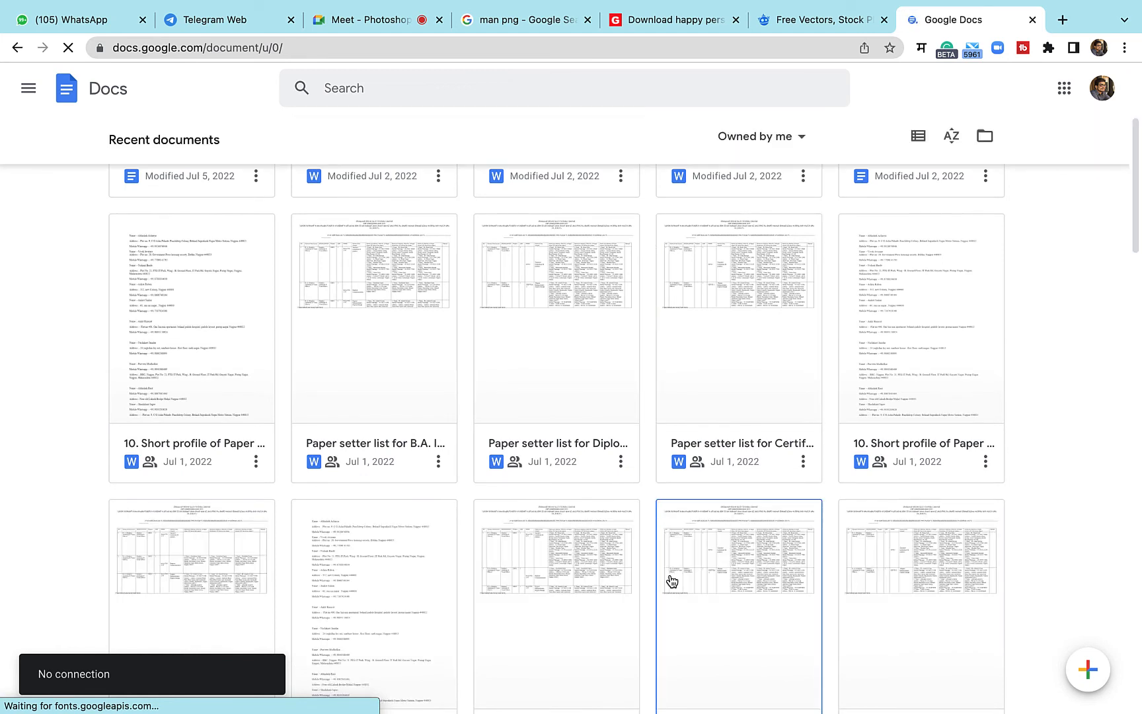
Step: Switch to the DIZVIZ browser profile and go back from the Understanding layers document to the Google Docs home page
click(1098, 50)
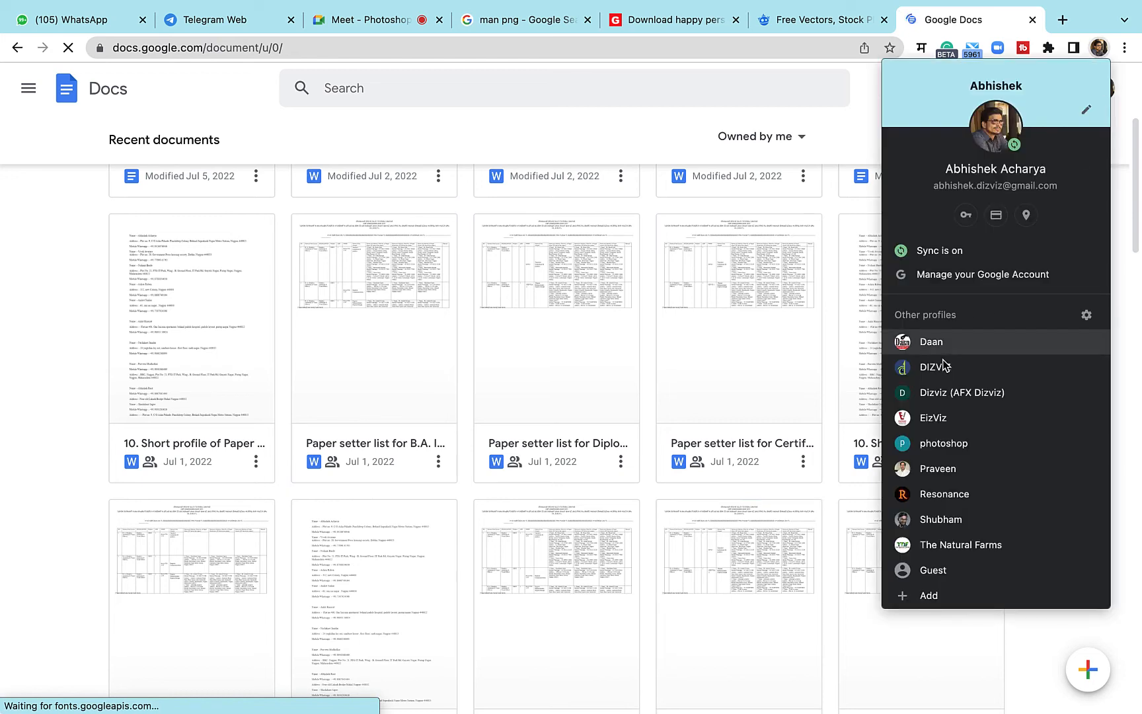
click(938, 368)
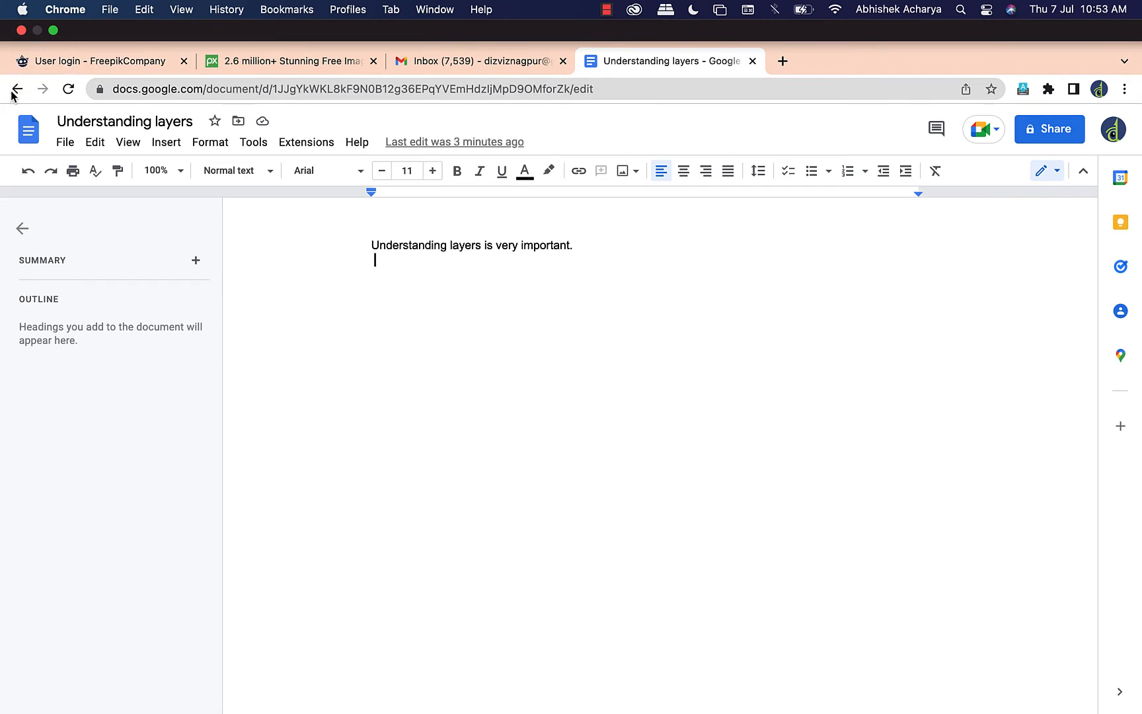
click(16, 90)
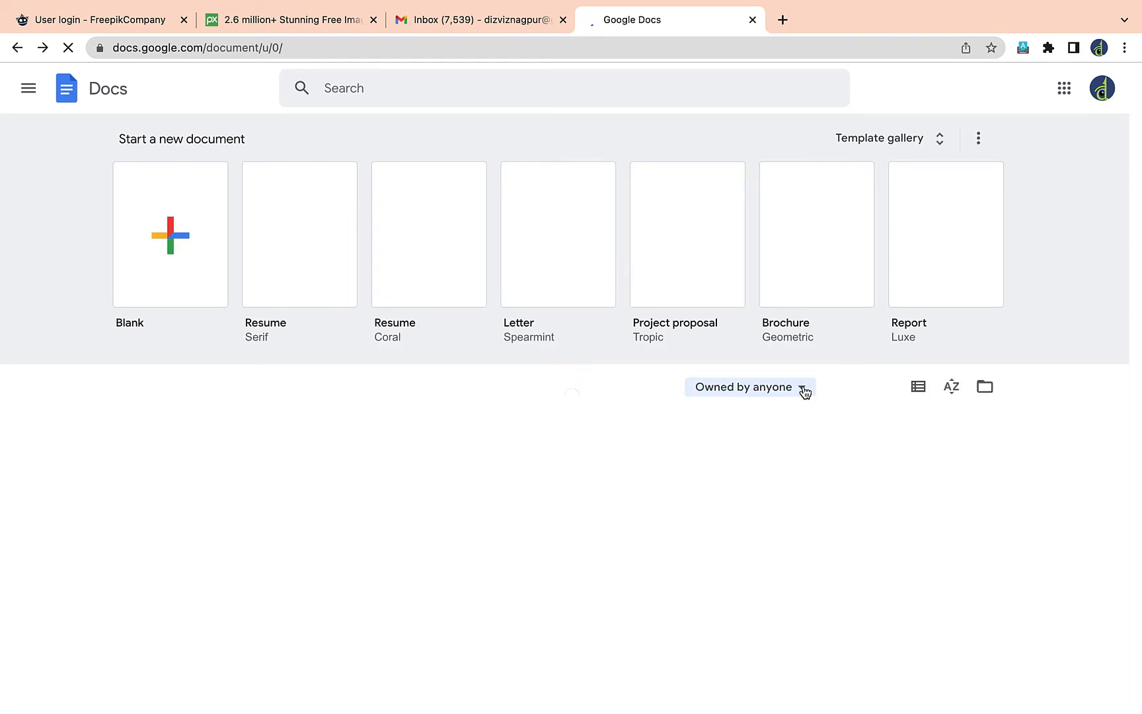
Step: Look through the document list on the Google Docs home page and its ownership filter options
click(803, 392)
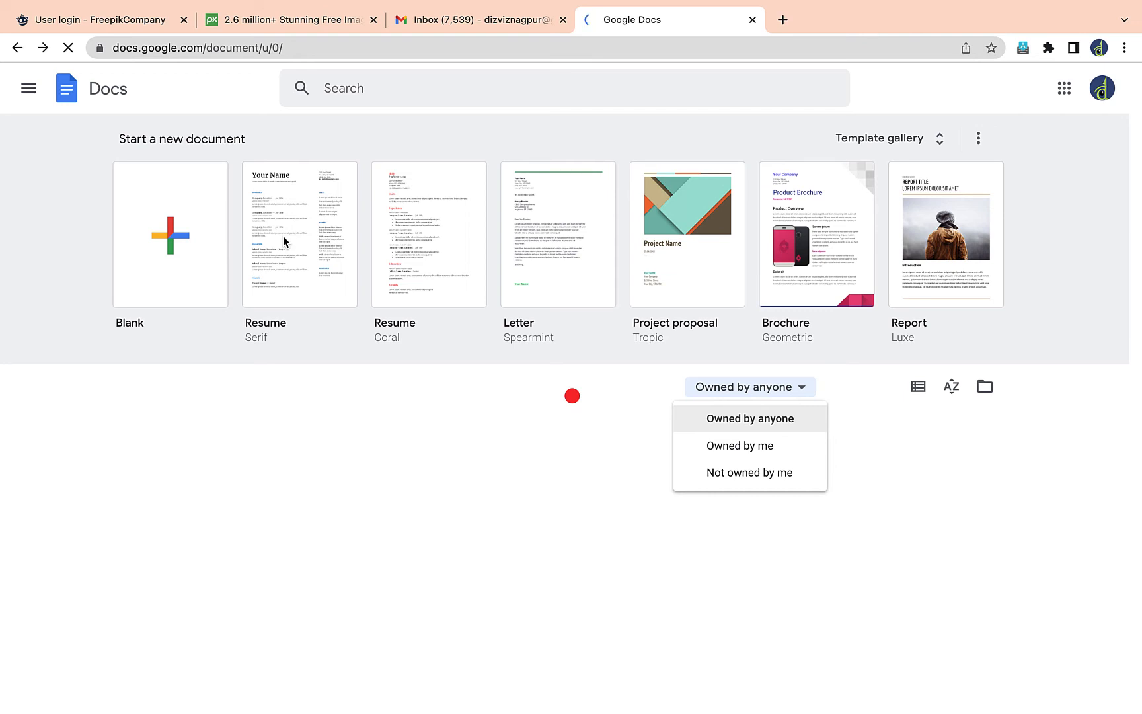
scroll(283, 236, down, 5)
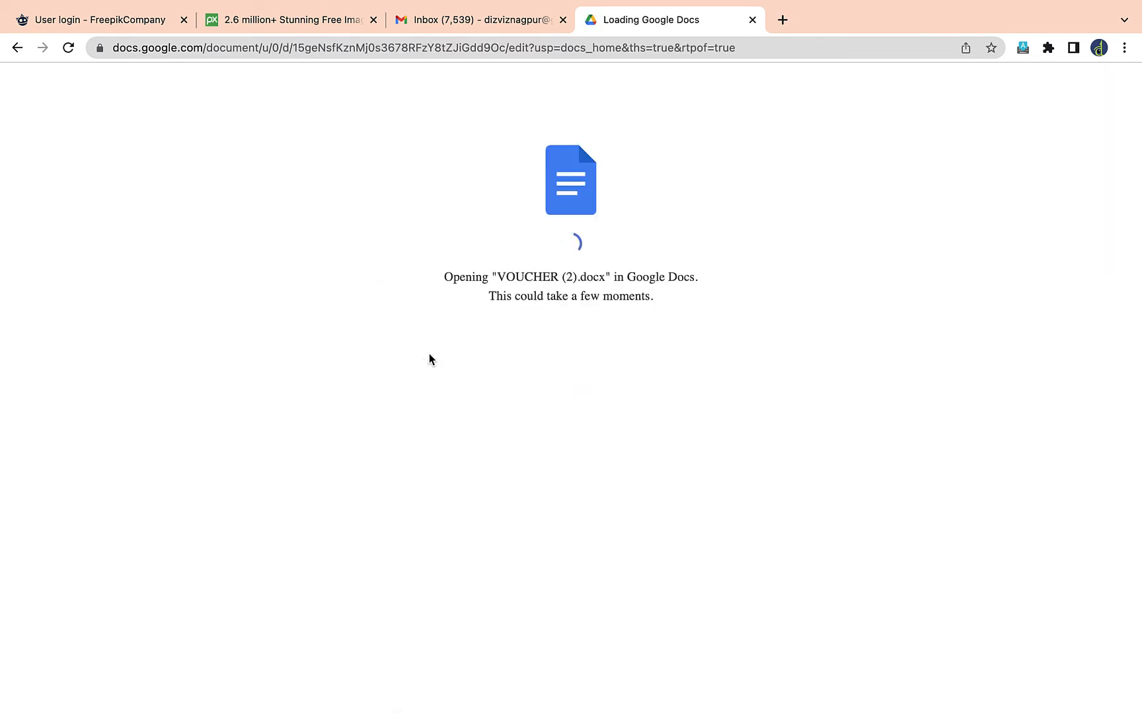
click(17, 48)
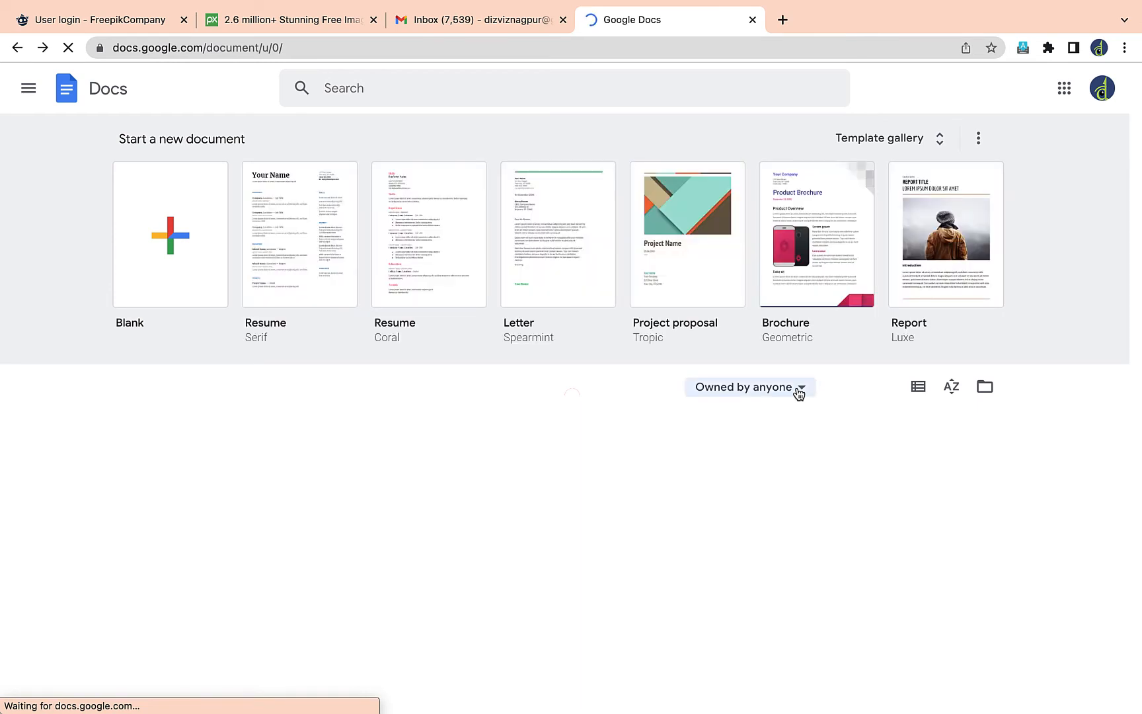
click(799, 393)
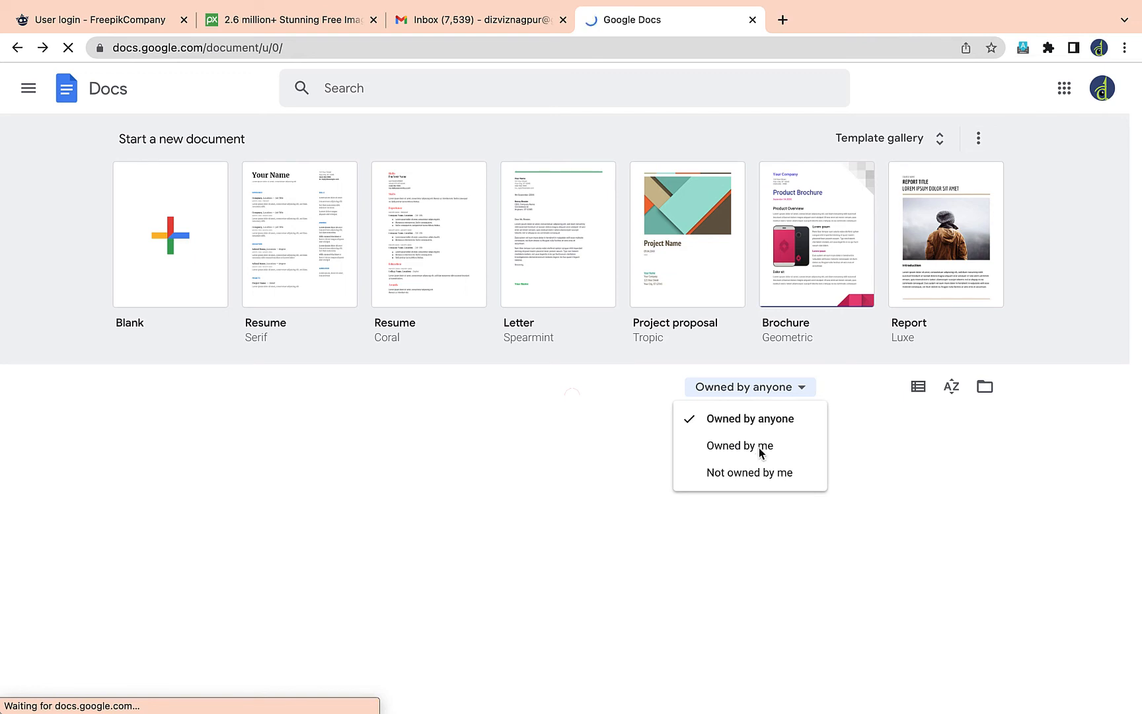
scroll(759, 449, down, 5)
click(248, 485)
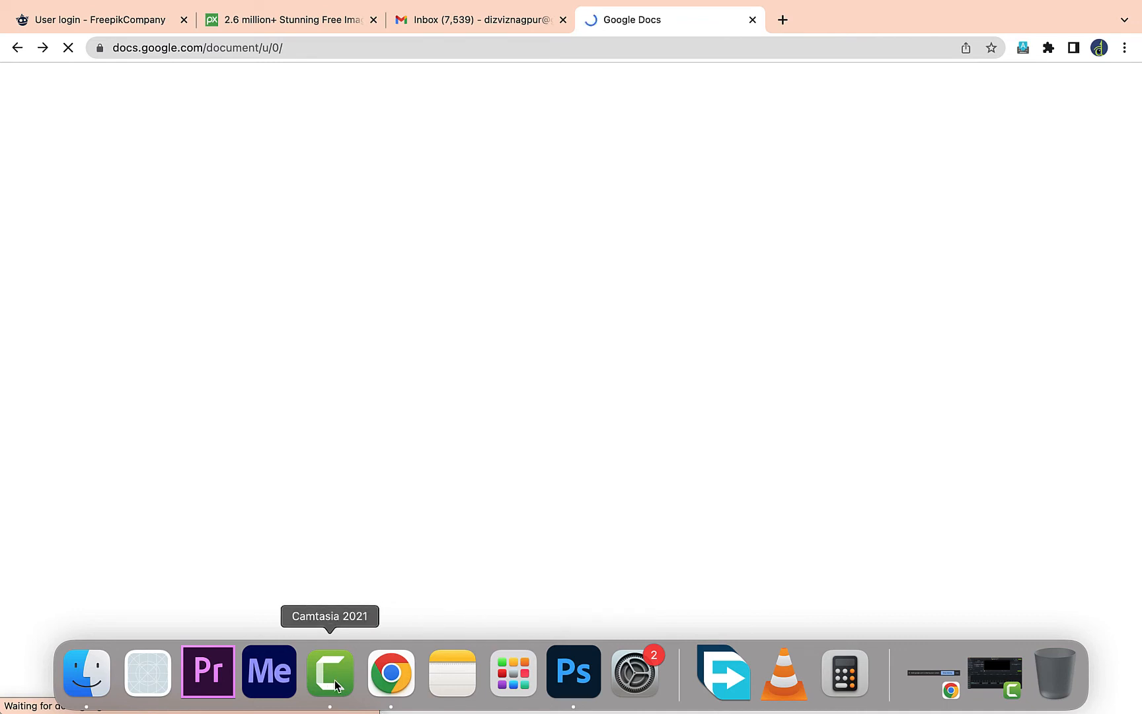
Step: Switch to Photoshop, select the layers from Layer 3 up to toppng.com-happy-person-274x403, and reduce the selection to Layer 3 alone
click(591, 683)
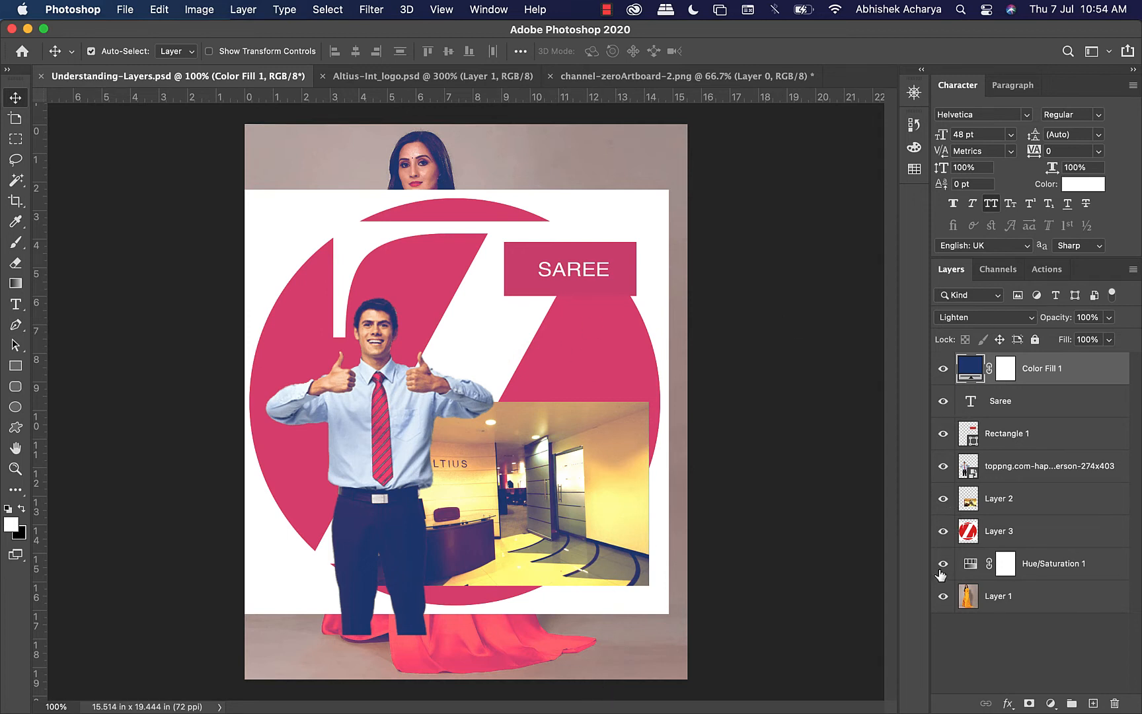
click(1042, 535)
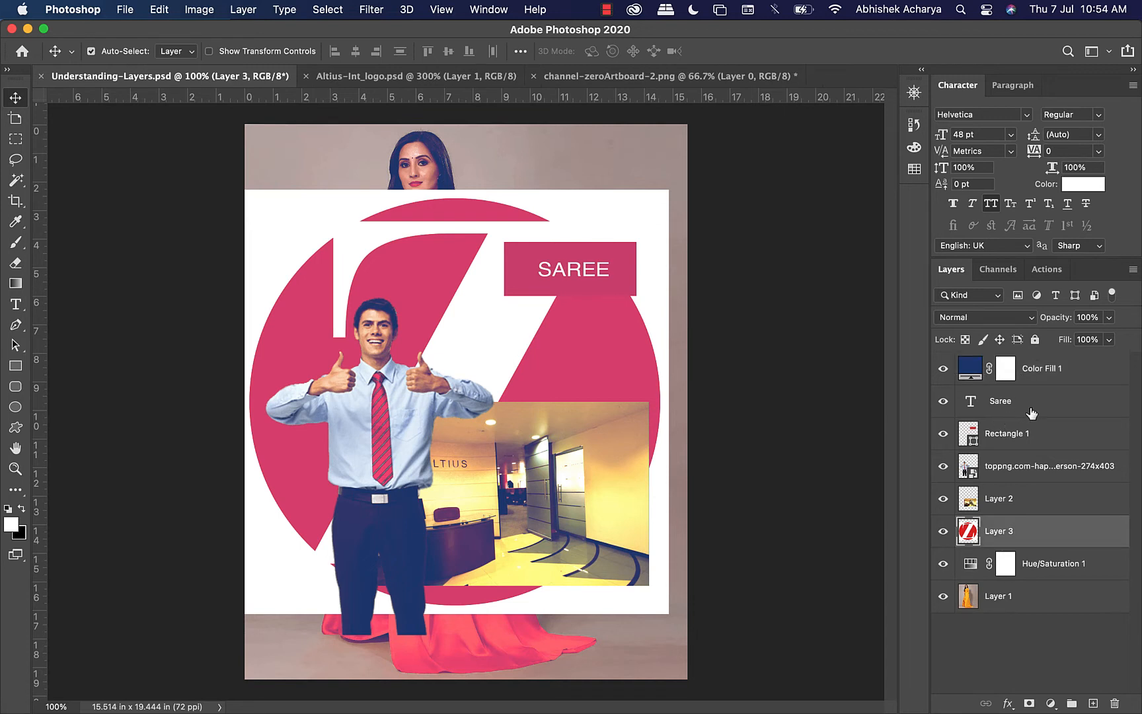
shift+click(1043, 471)
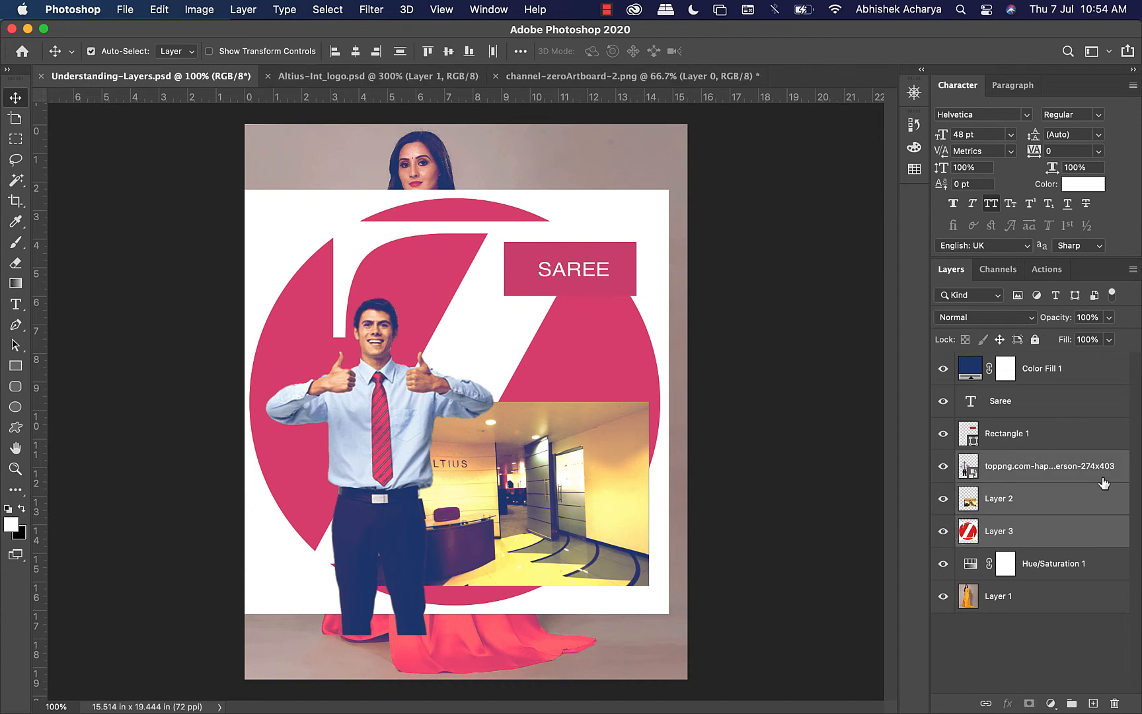
click(1062, 527)
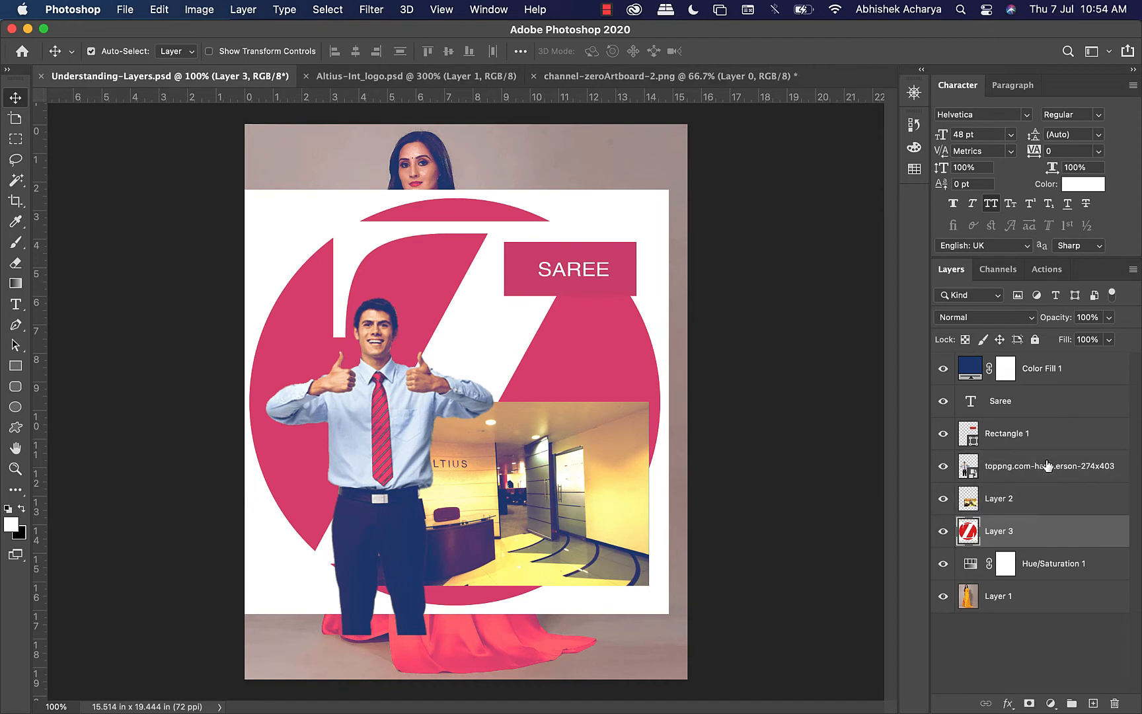
Step: Delete the whole range of layers from Color Fill 1 down to Layer 3
click(1046, 372)
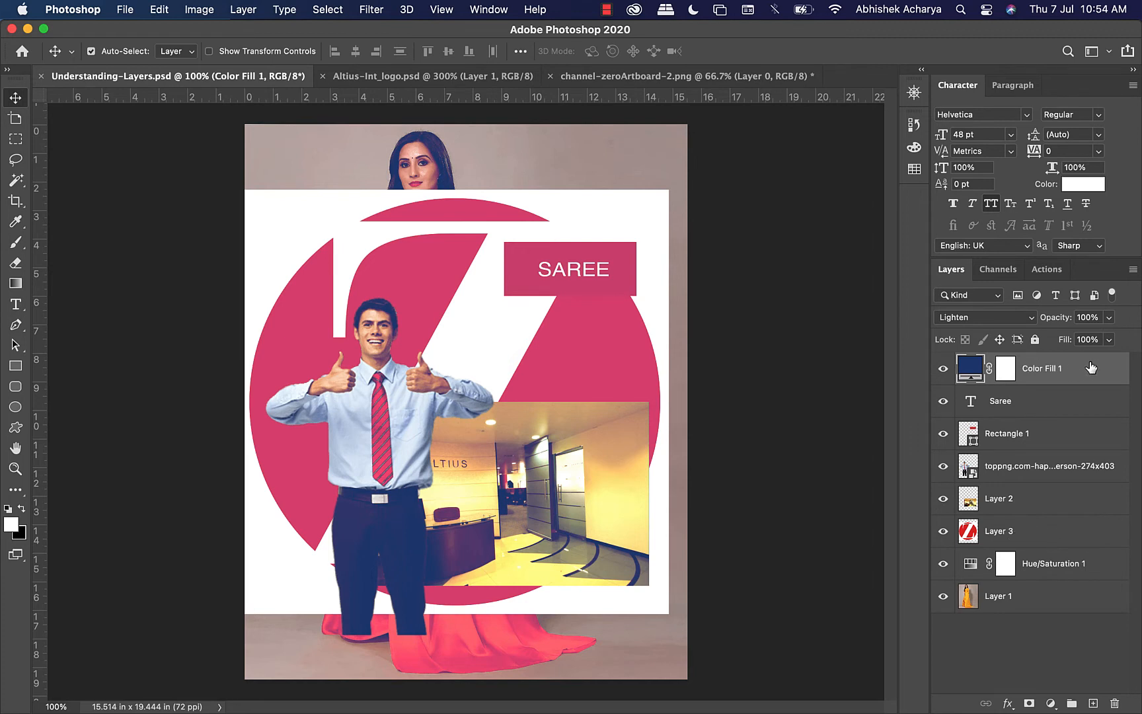
shift+click(1041, 546)
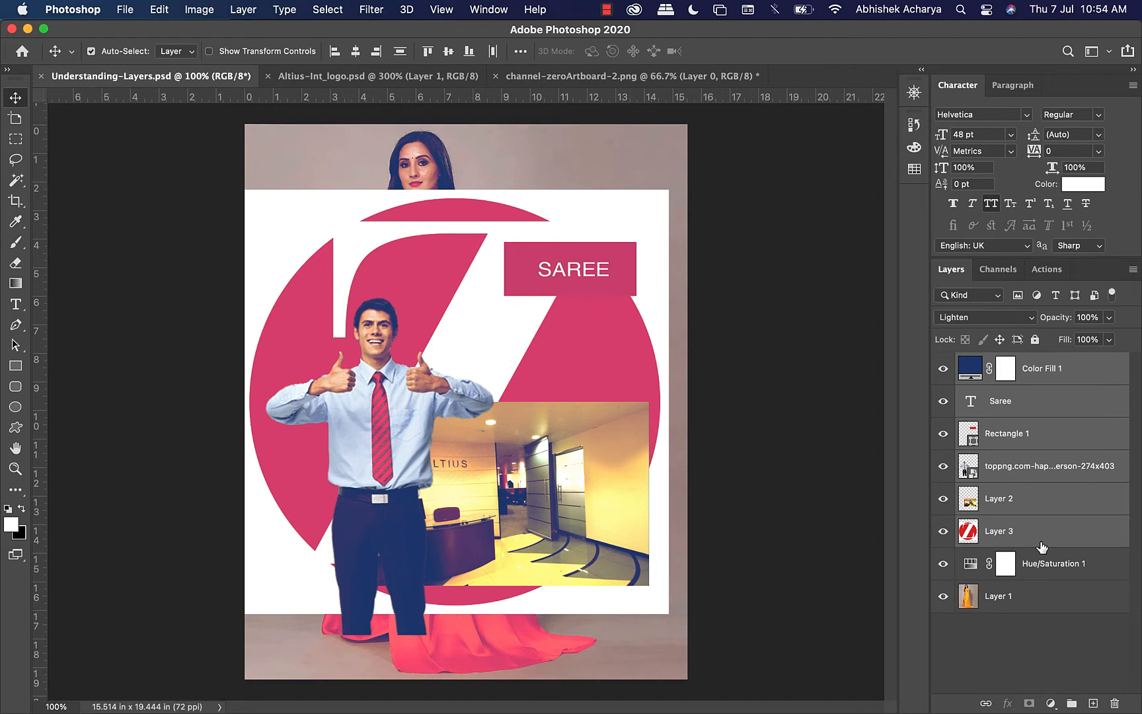
key(Delete)
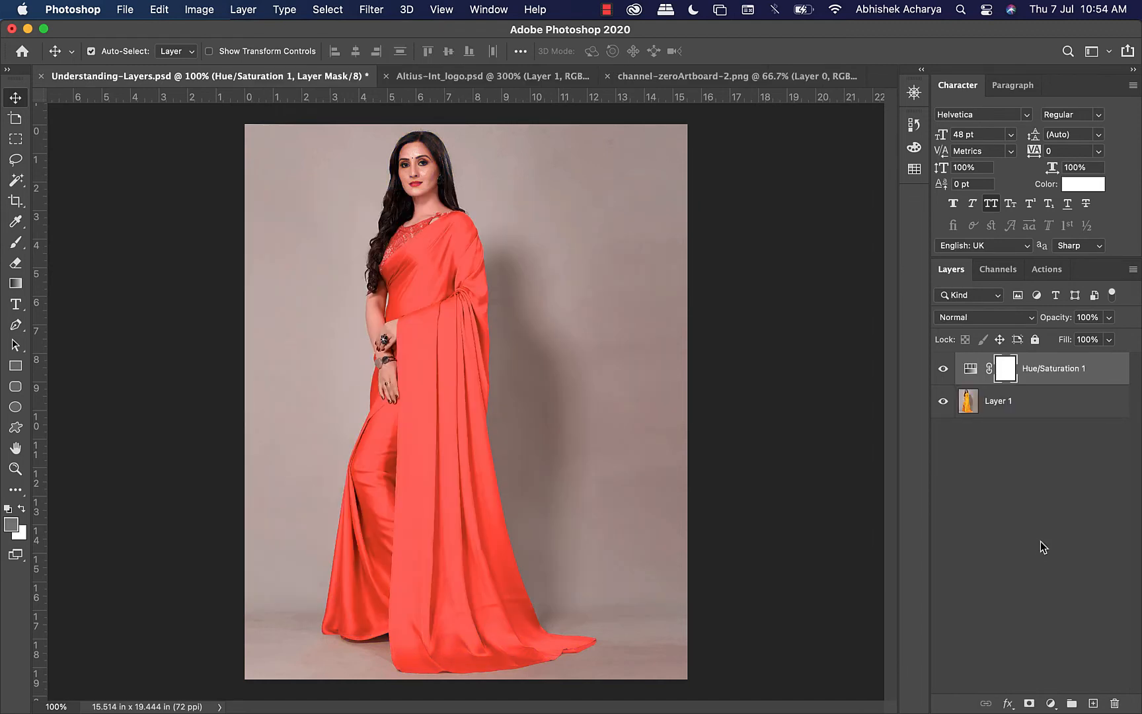
Step: Undo the layer deletion and remove the Saree and Rectangle 1 layers from the current selection
key(super+z)
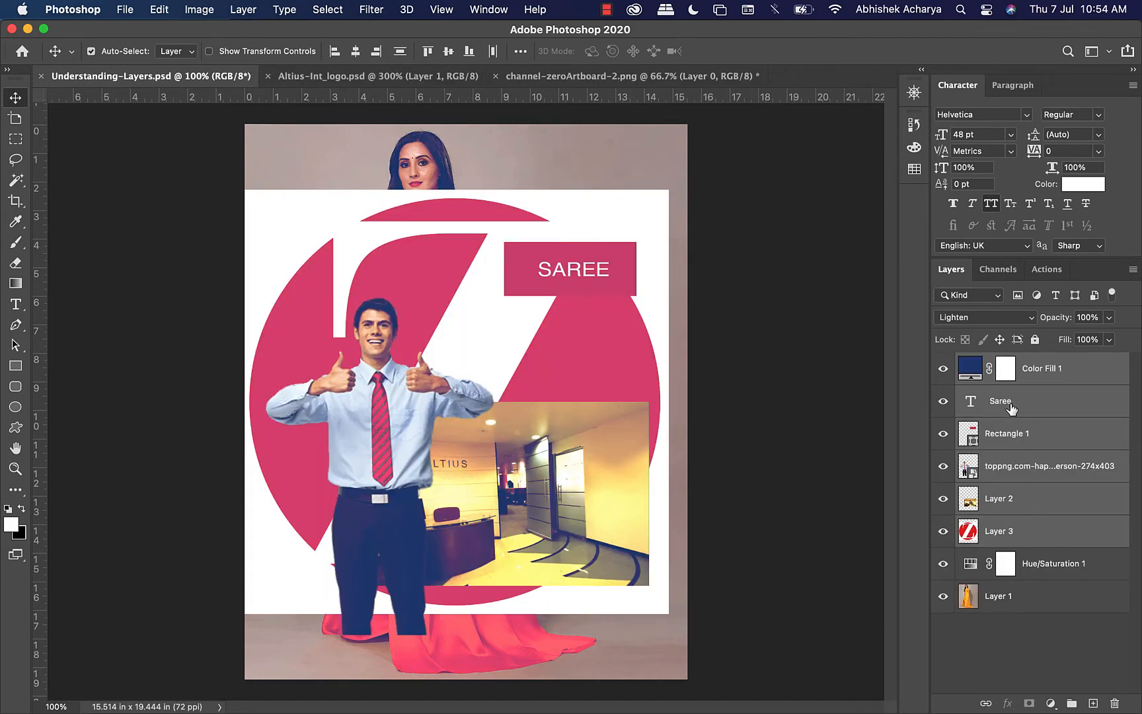
super+click(1013, 410)
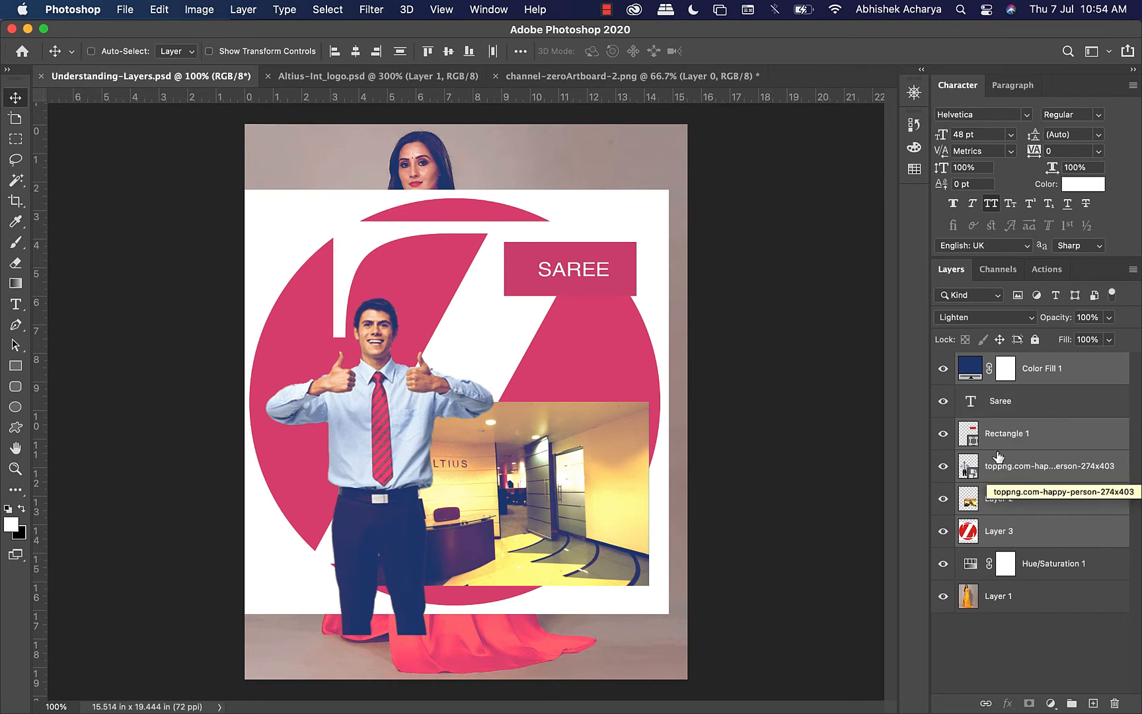
super+click(1013, 435)
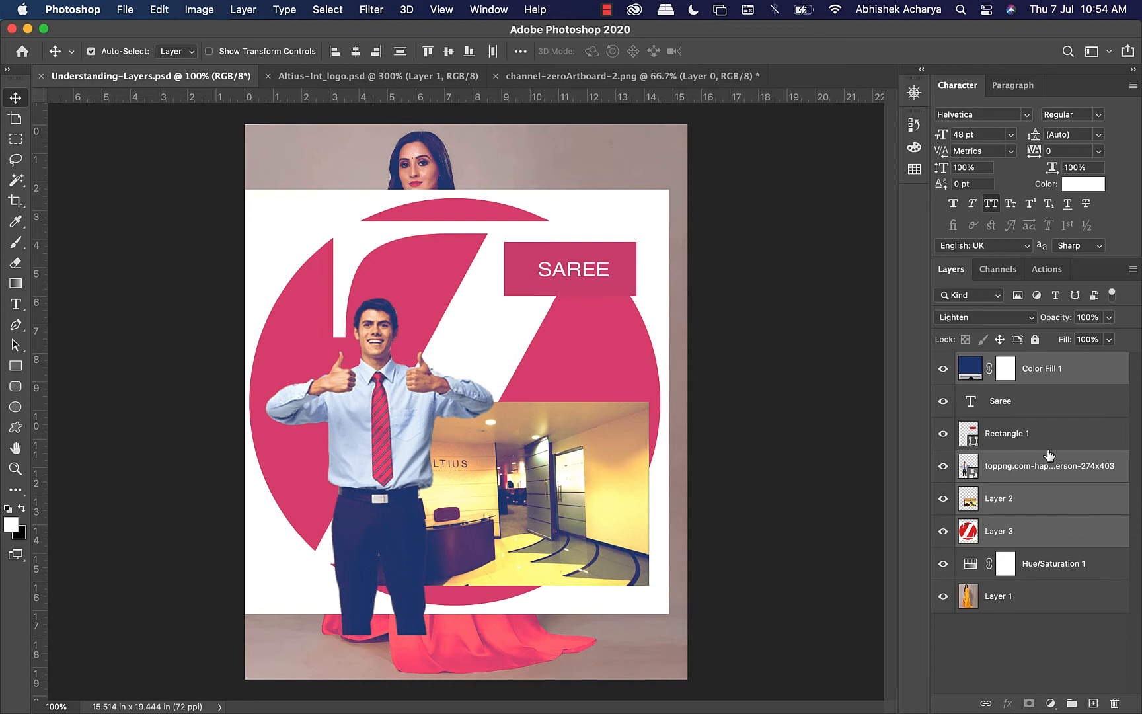
Step: Delete Layer 3, Layer 2, the toppng.com-happy-person-274x403 layer and the Color Fill 1 layer one by one
click(1032, 543)
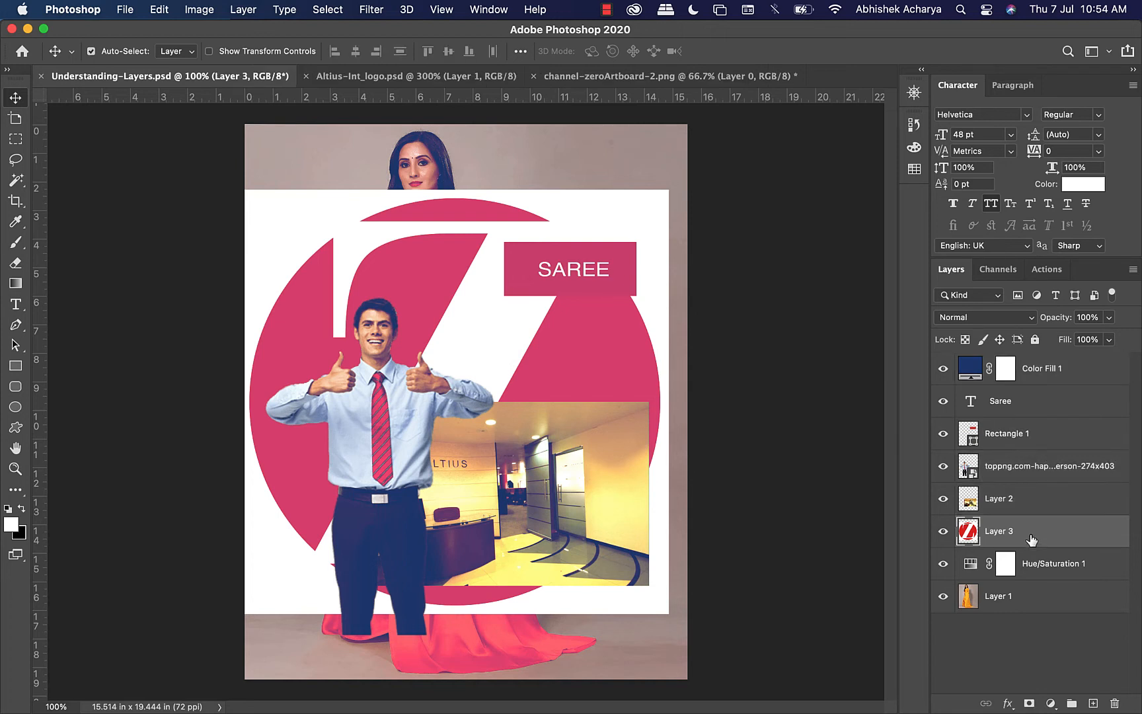
key(Delete)
click(1026, 496)
key(Delete)
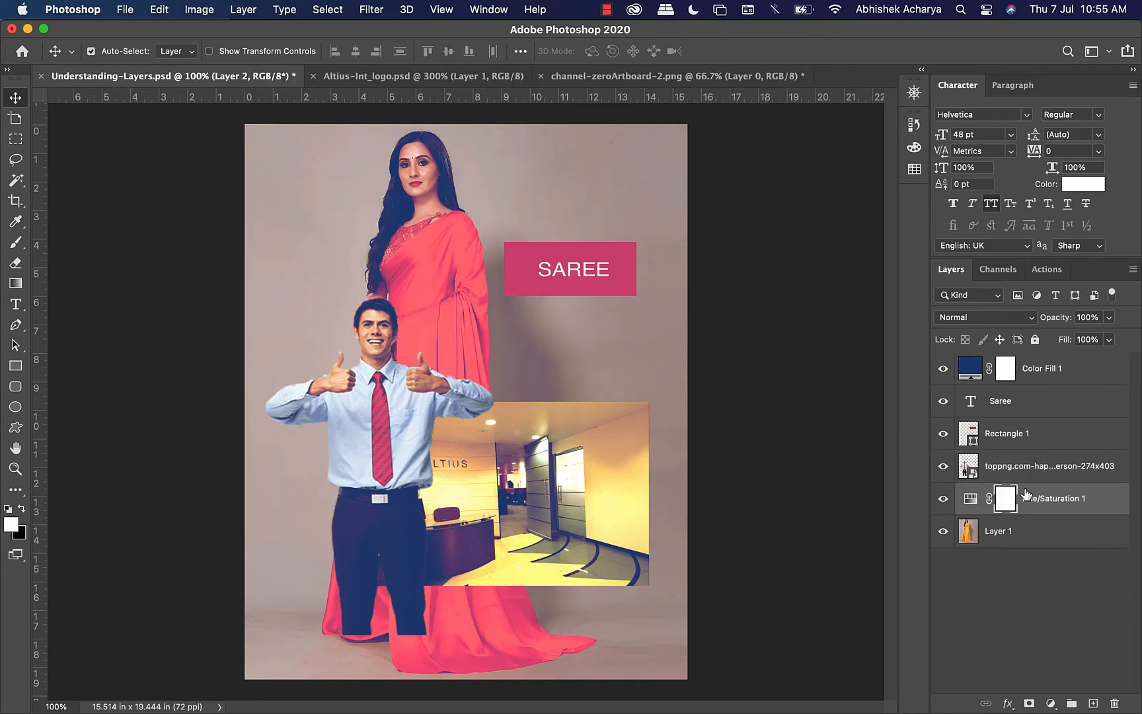
click(1037, 471)
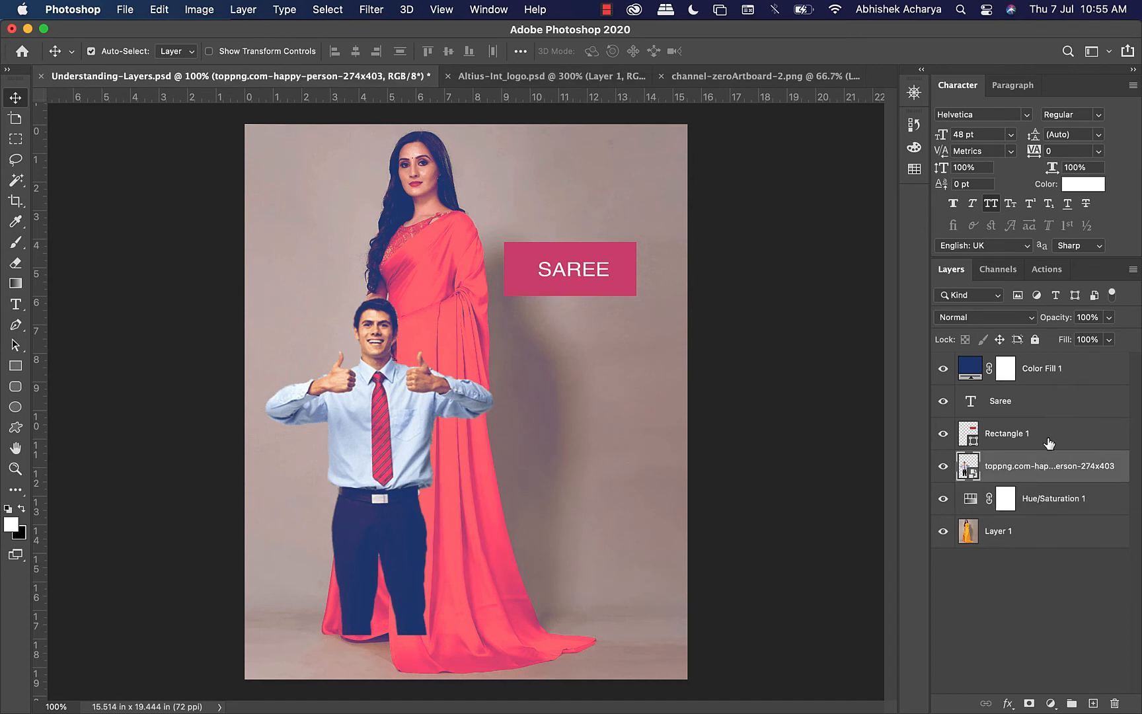
key(Delete)
click(1055, 374)
key(Delete)
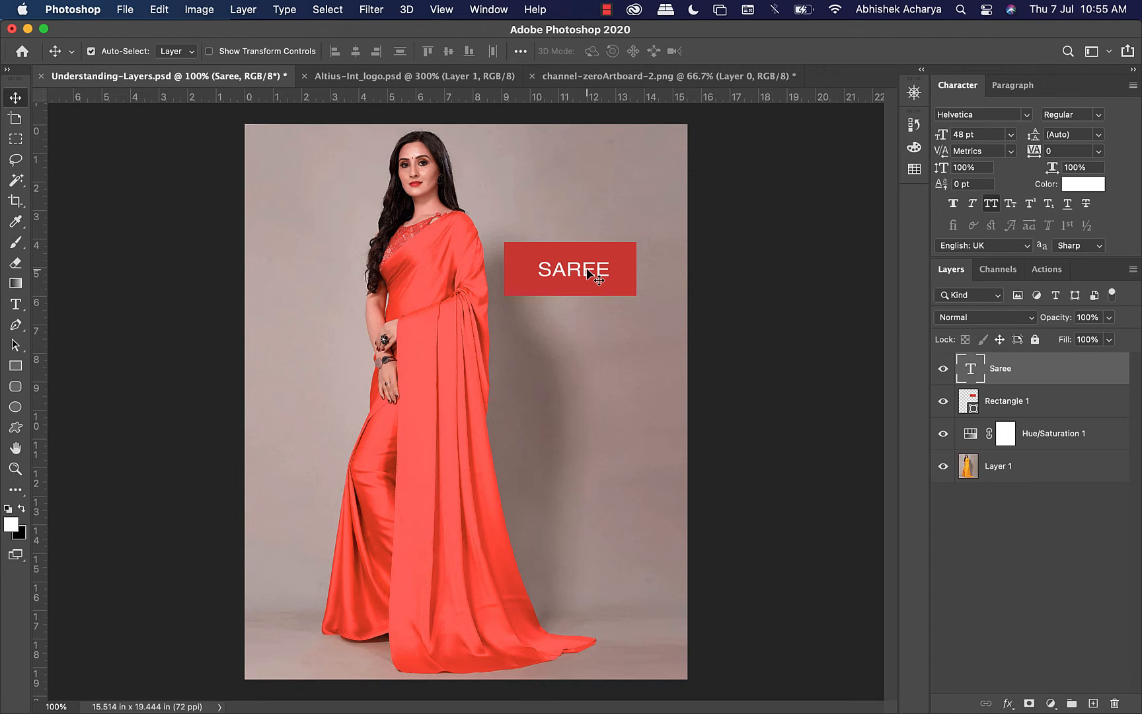
Step: Select the Rectangle 1 and Saree layers together and scale them up proportionally to about 132%
click(1011, 402)
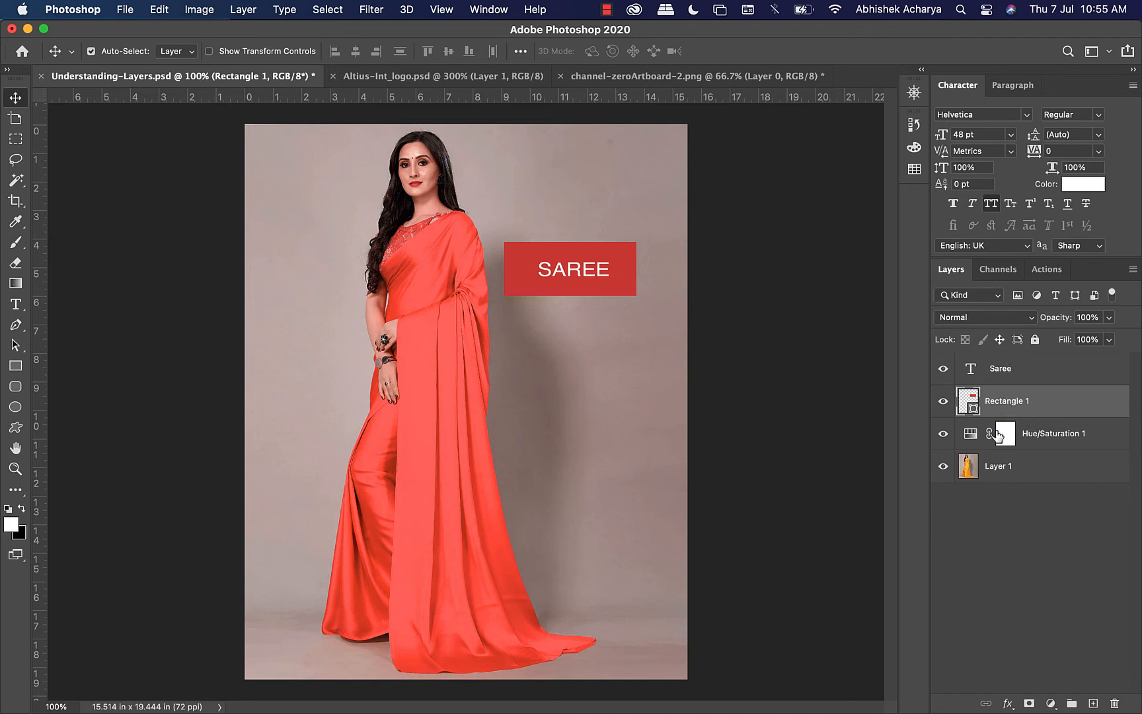
key(alt+bracketright)
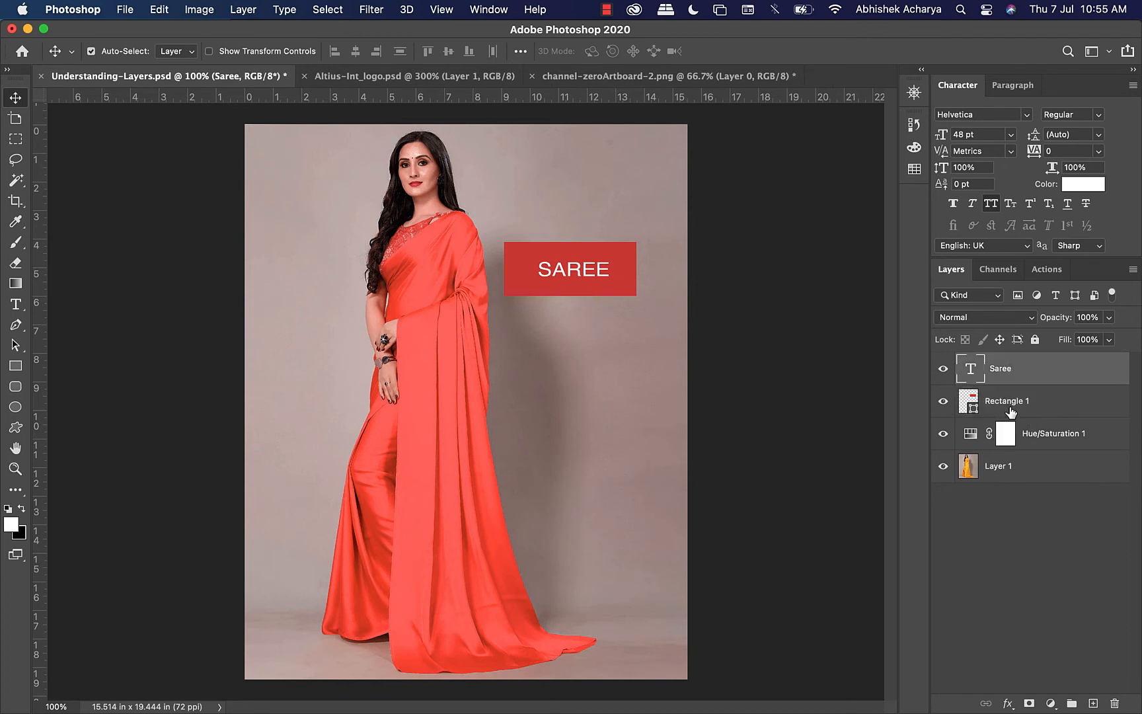
key(alt+bracketleft)
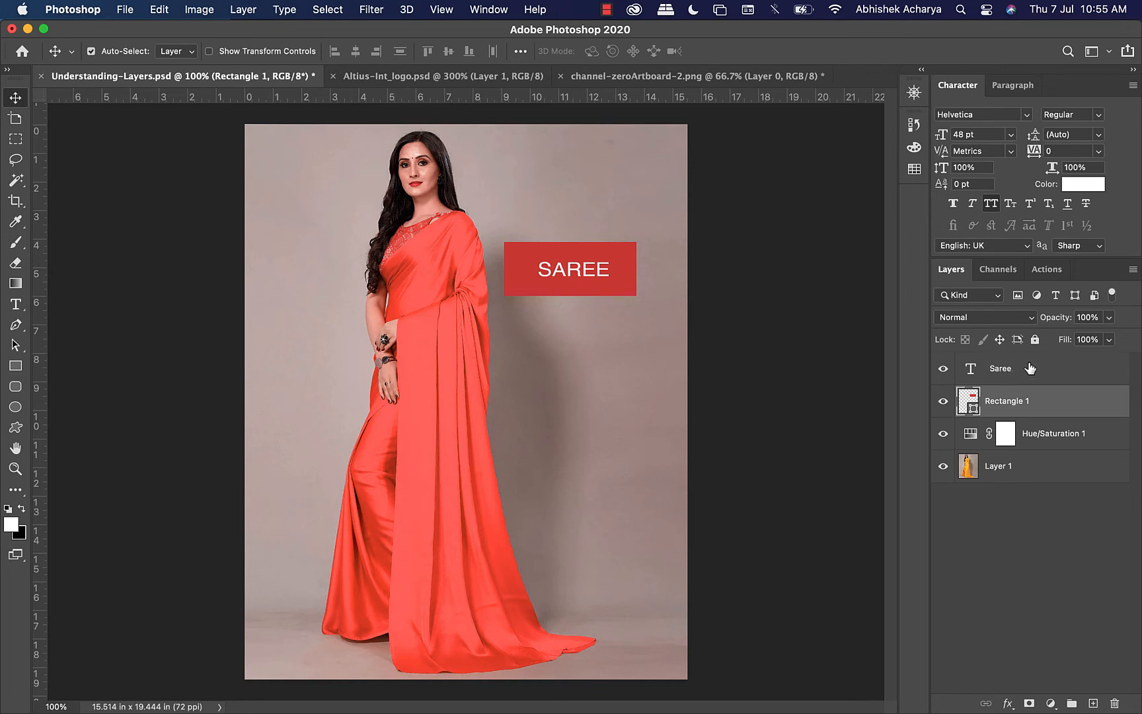
shift+click(1030, 368)
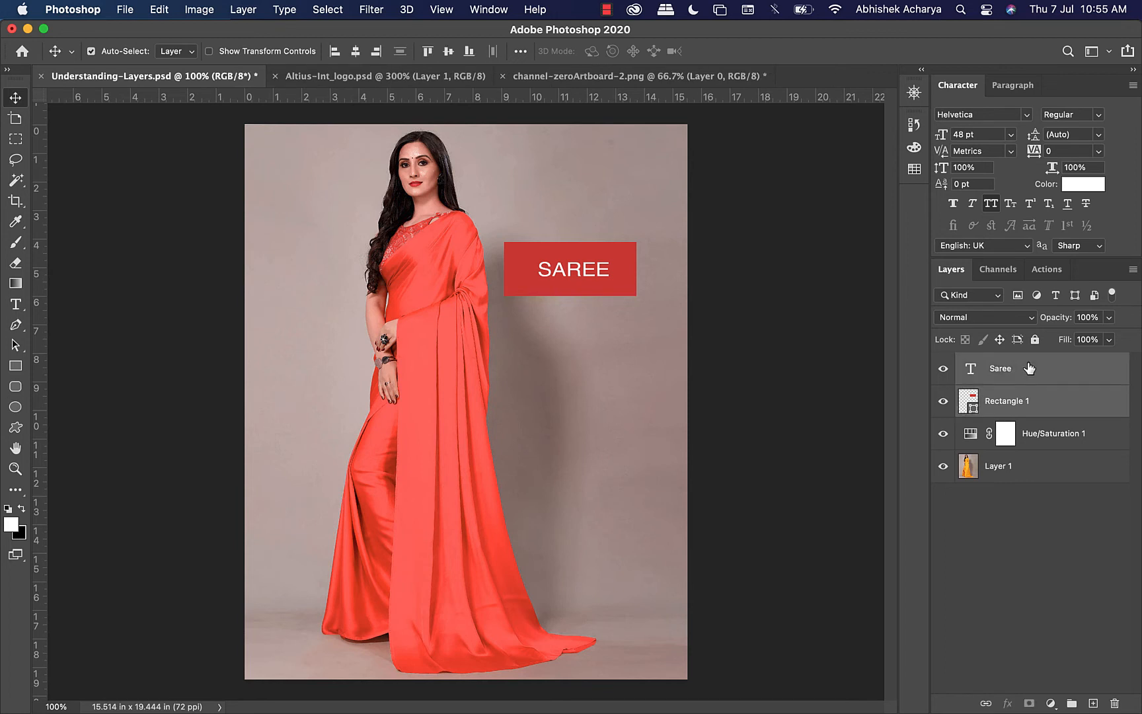
key(super+t)
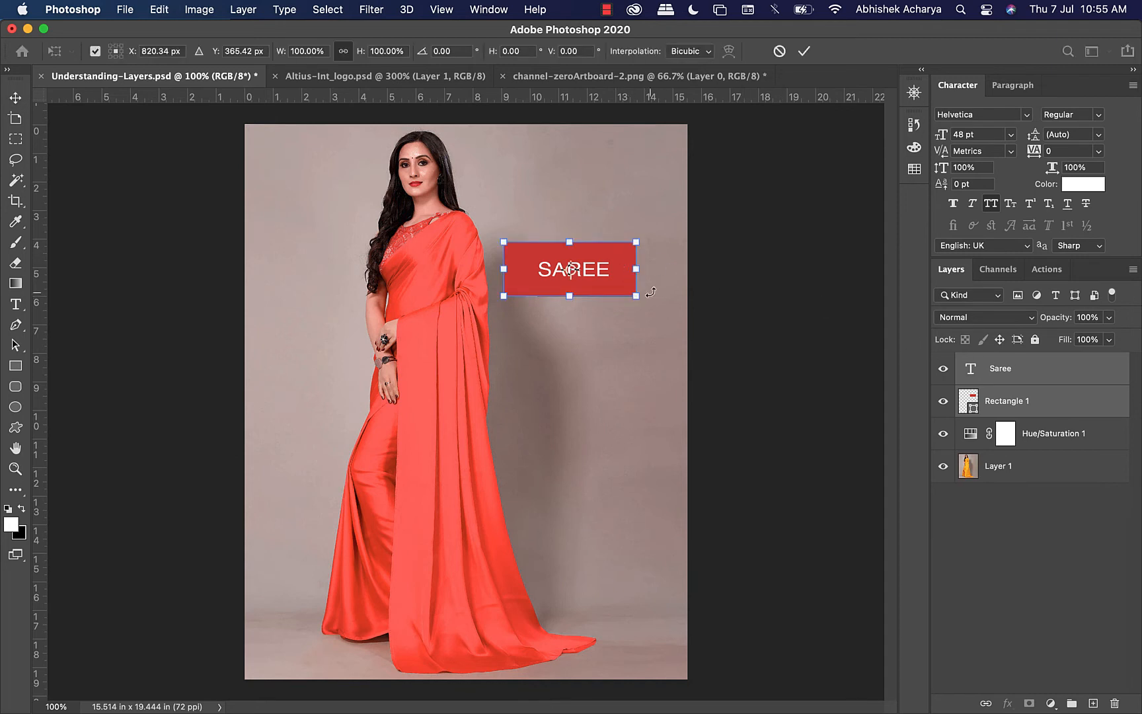
drag(636, 296, 694, 335)
key(super+z)
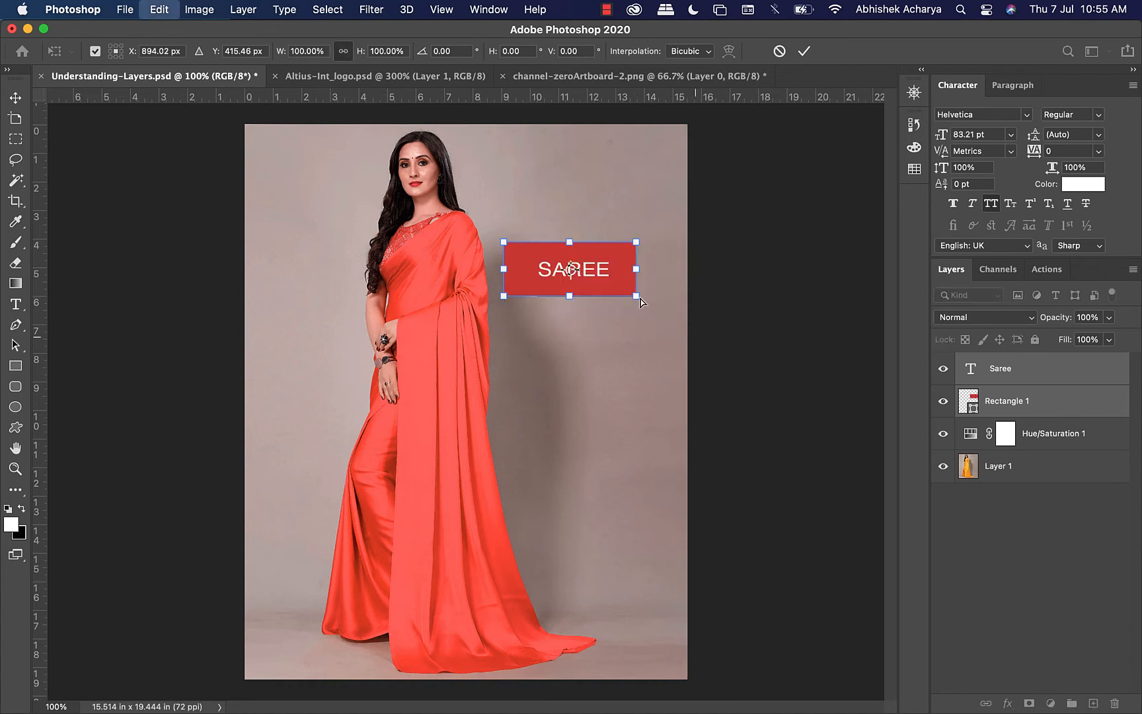
drag(635, 297, 678, 309)
key(Return)
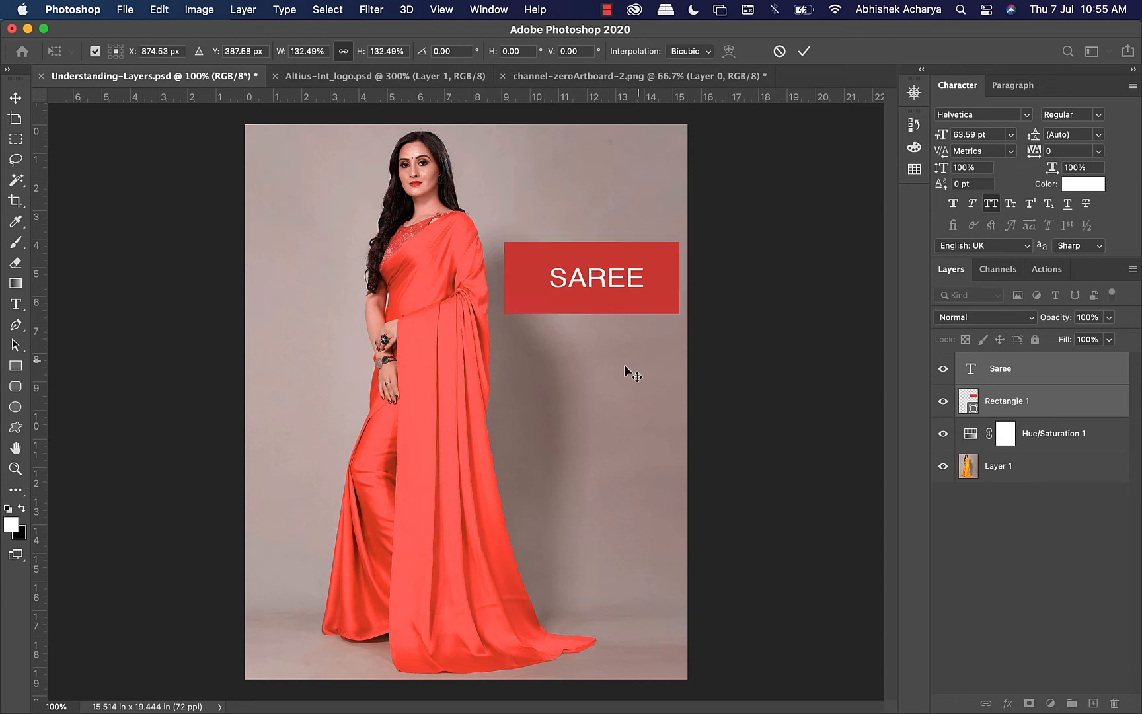
Step: Move the red rectangle and the SAREE text to the lower-right area of the photo, with the rectangle running past its right edge
key(v)
click(624, 364)
drag(594, 300, 646, 611)
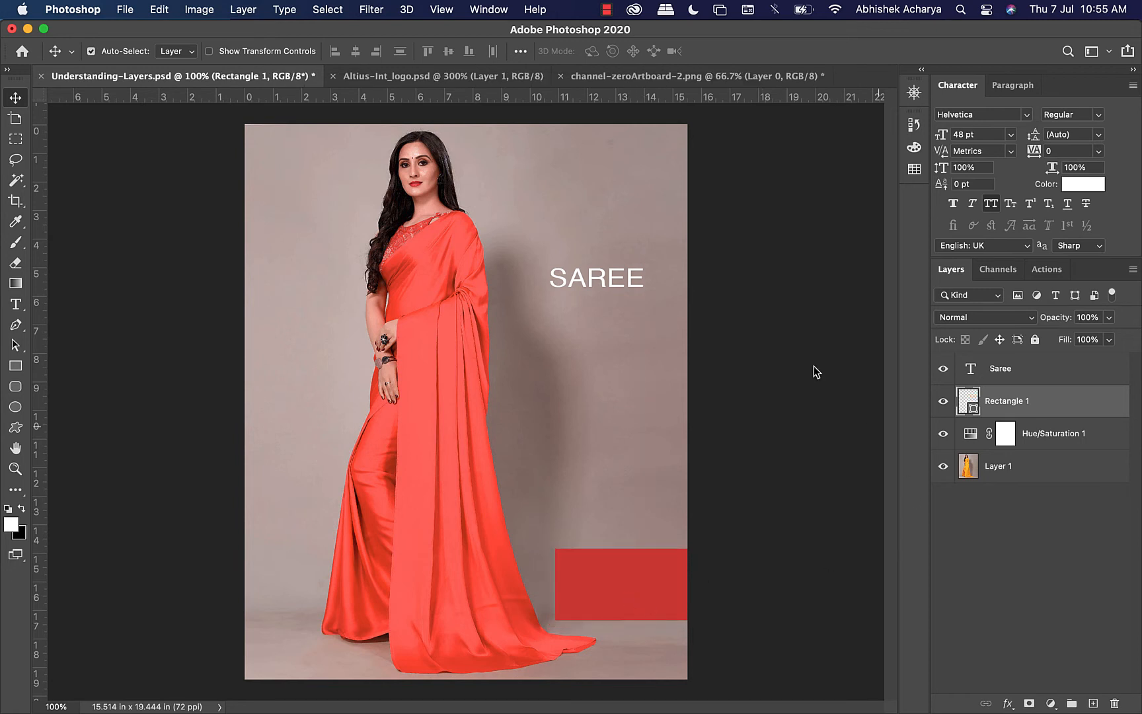
drag(591, 276, 625, 606)
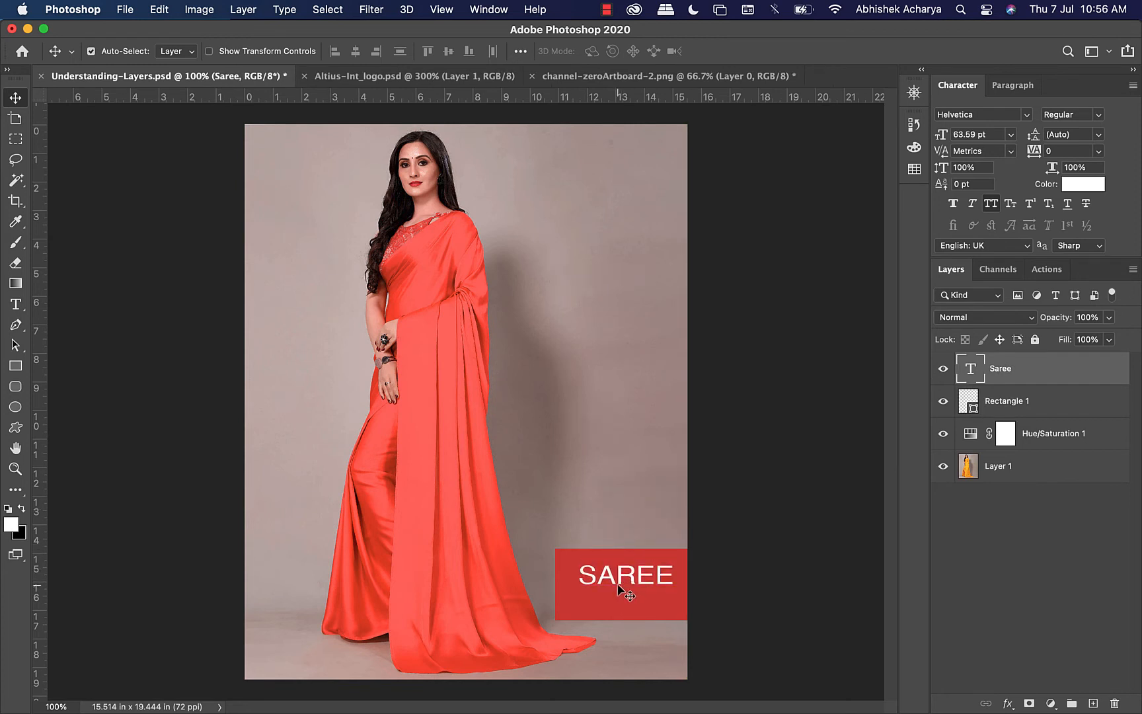
Step: Shorten the red rectangle from its upper edge and lower the SAREE text to sit centred within it
click(598, 606)
key(super+t)
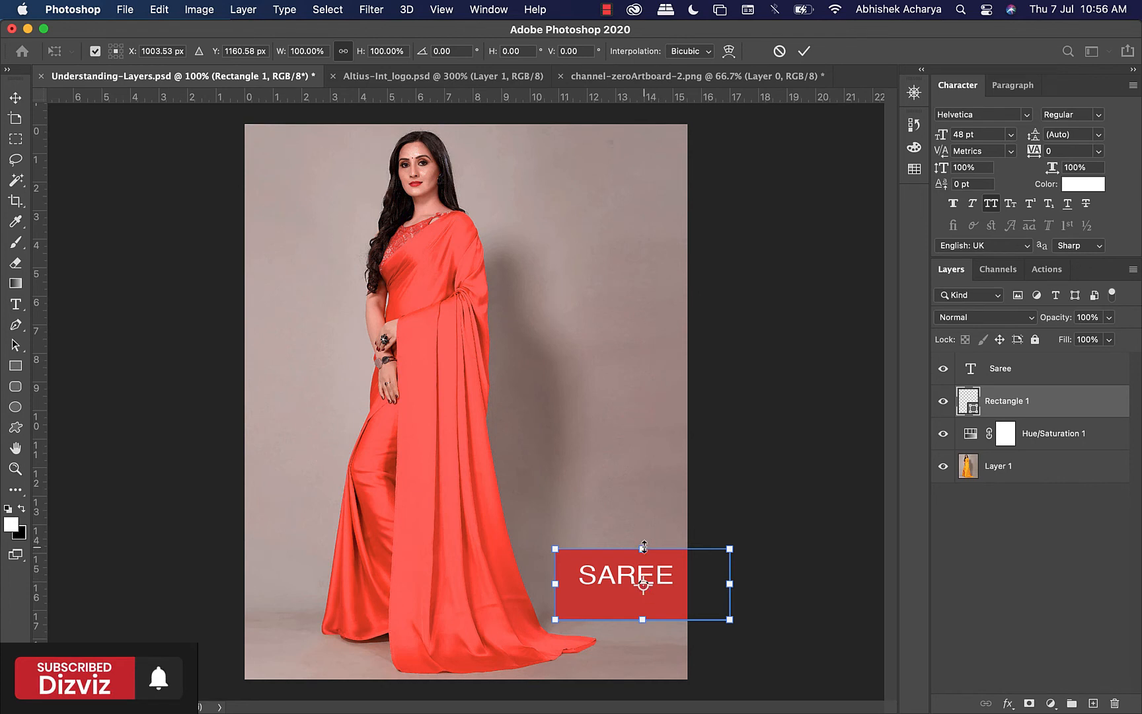
drag(644, 547, 633, 597)
key(Return)
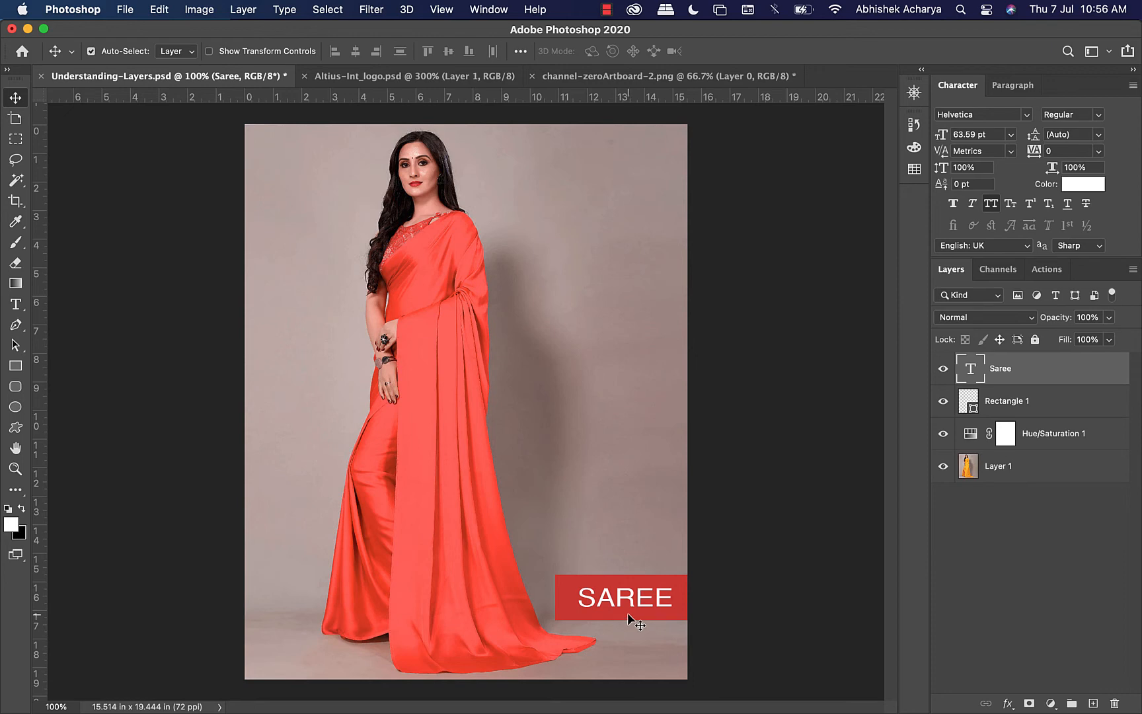
Step: Nudge the SAREE text slightly left on the rectangle and set its font style to Bold
key(super+equal)
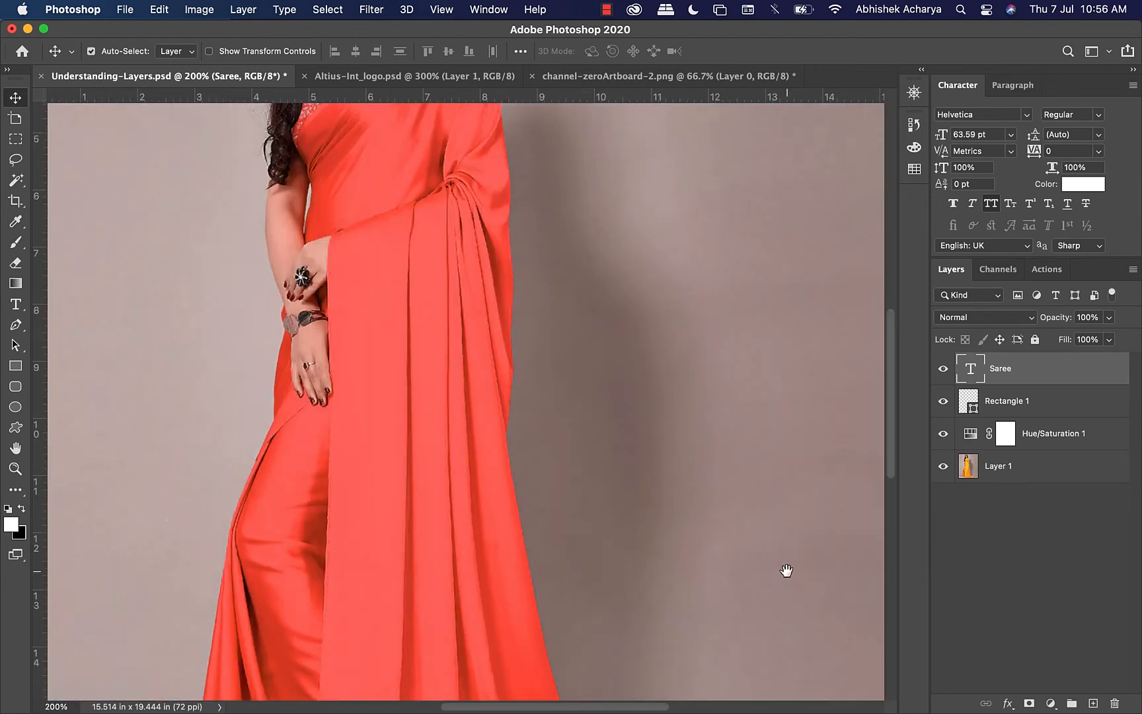
drag(642, 327, 599, 244)
scroll(600, 244, down, 2)
scroll(599, 244, right, 1)
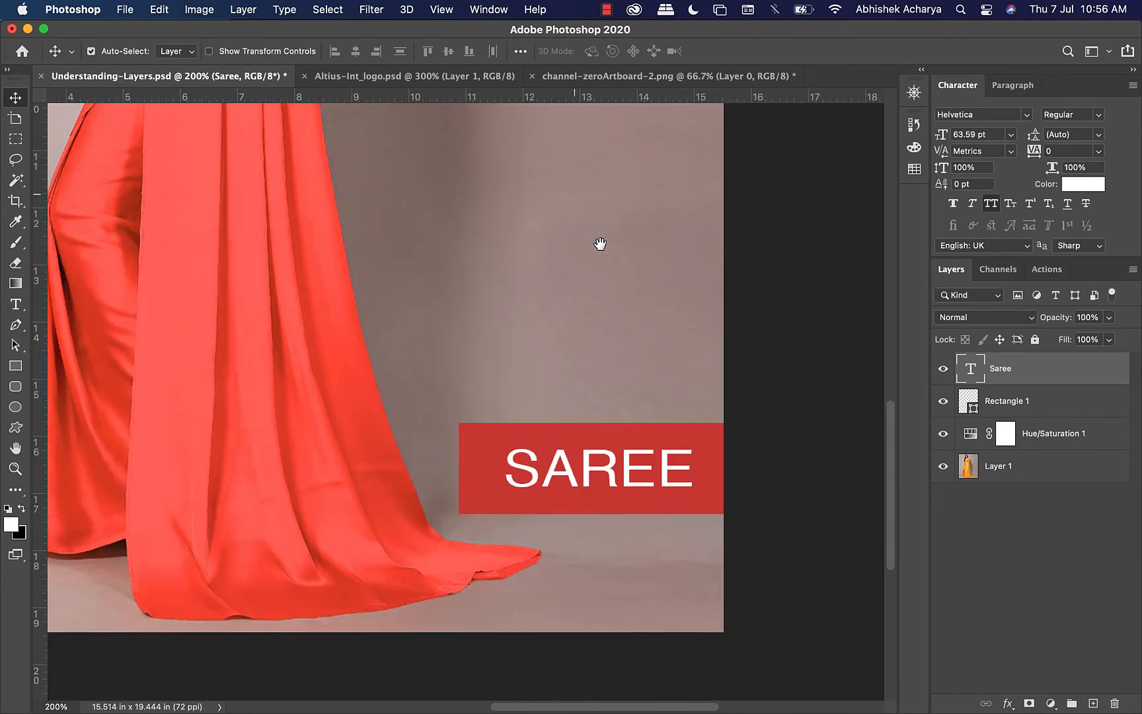
mouse_move(583, 481)
mouse_down()
mouse_move(566, 482)
mouse_move(575, 482)
mouse_up()
double_click(578, 479)
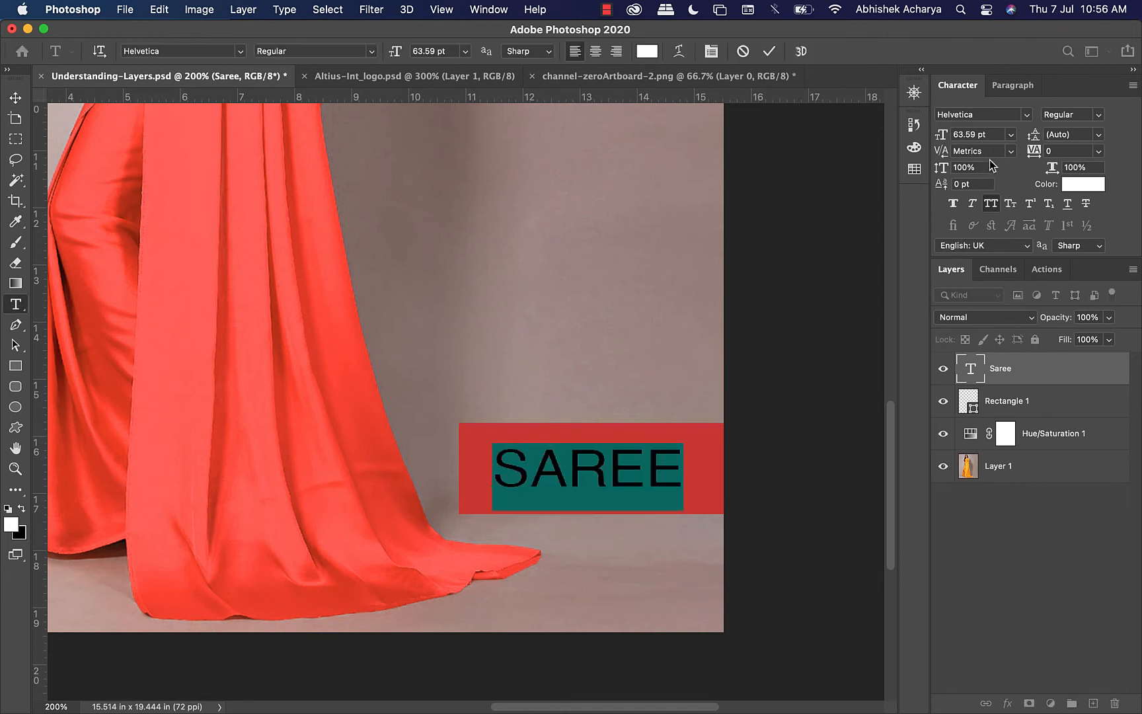
click(1102, 115)
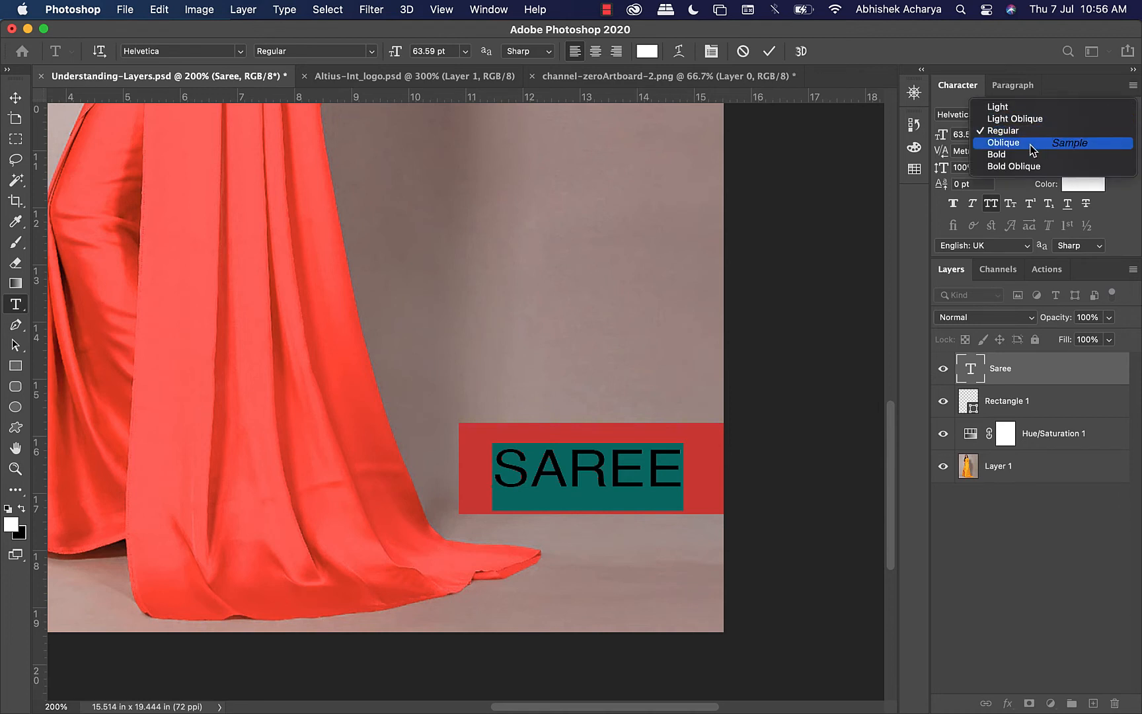
click(1017, 154)
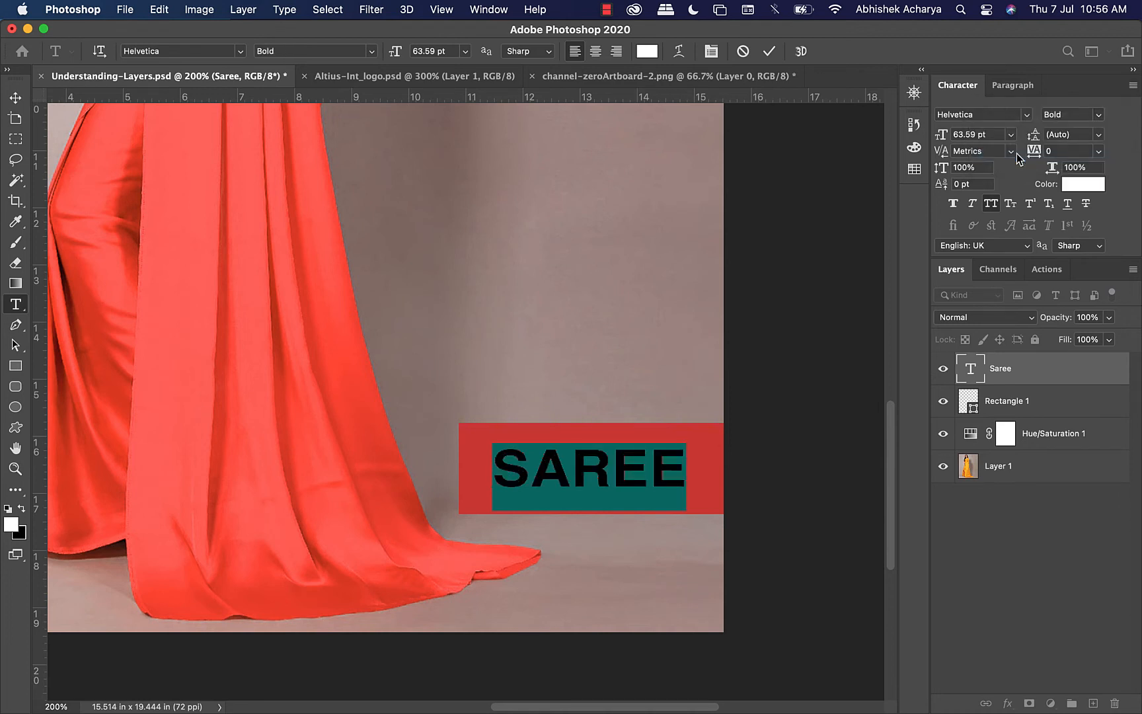
click(14, 101)
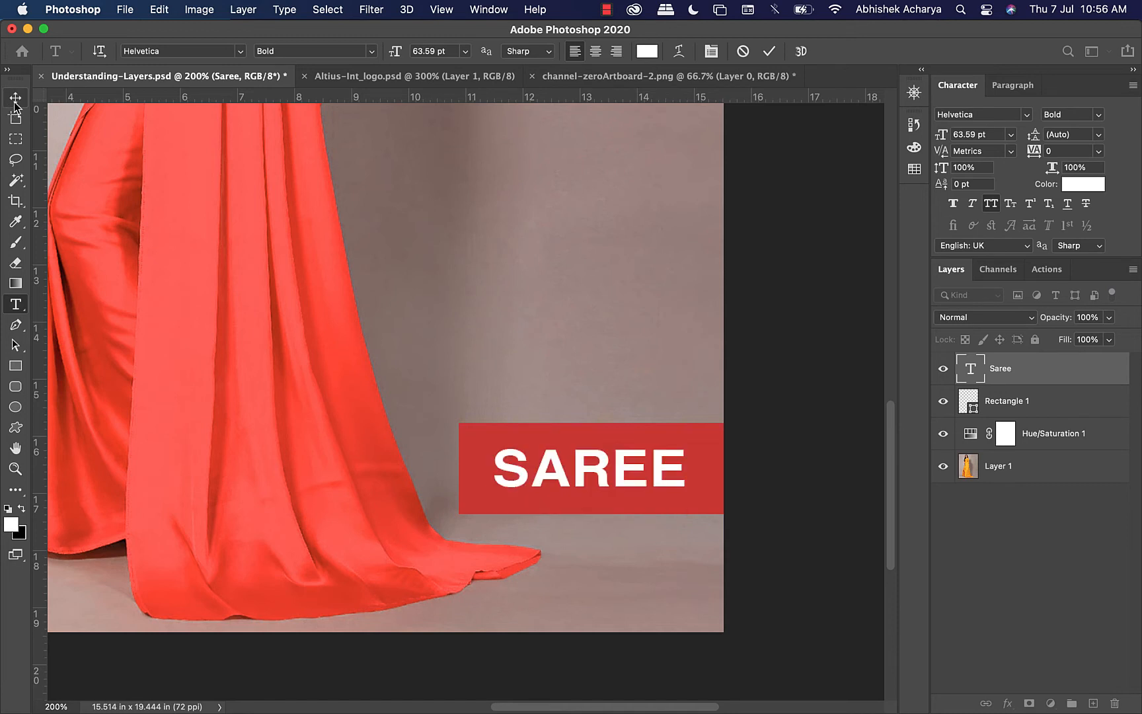
Step: Replace the SAREE text with "Rs. 1200" with All Caps turned off, and centre it vertically on the red rectangle
mouse_move(597, 483)
mouse_down()
mouse_move(615, 458)
mouse_move(607, 463)
mouse_up()
double_click(607, 453)
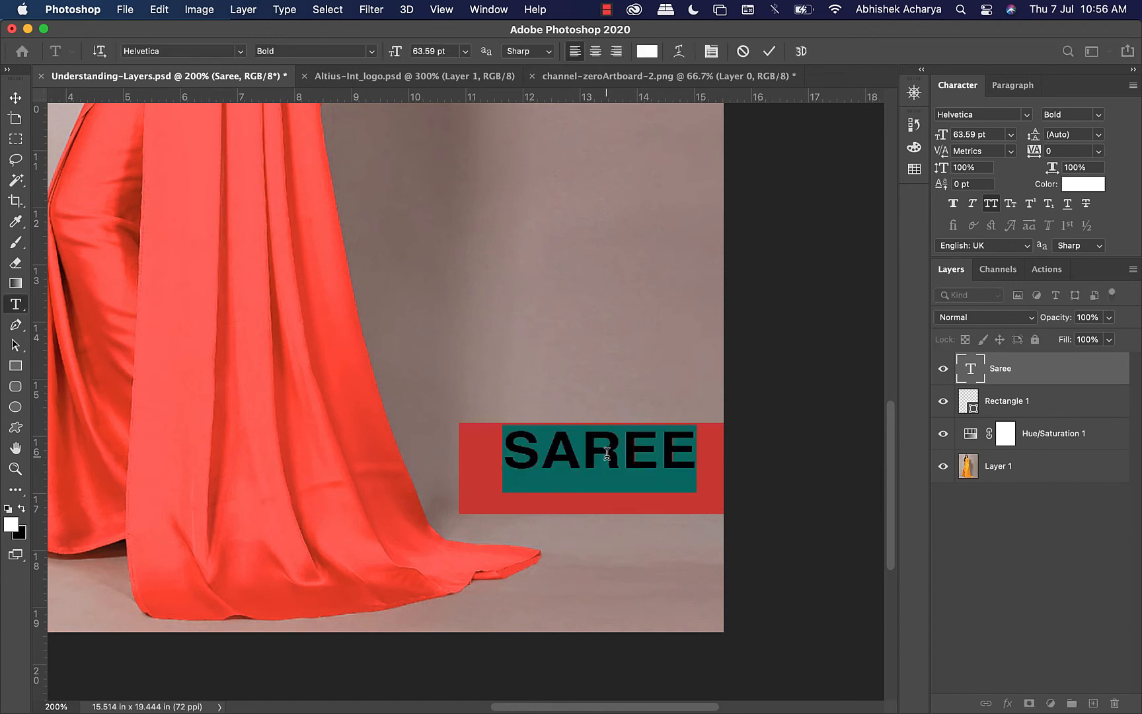
text(R)
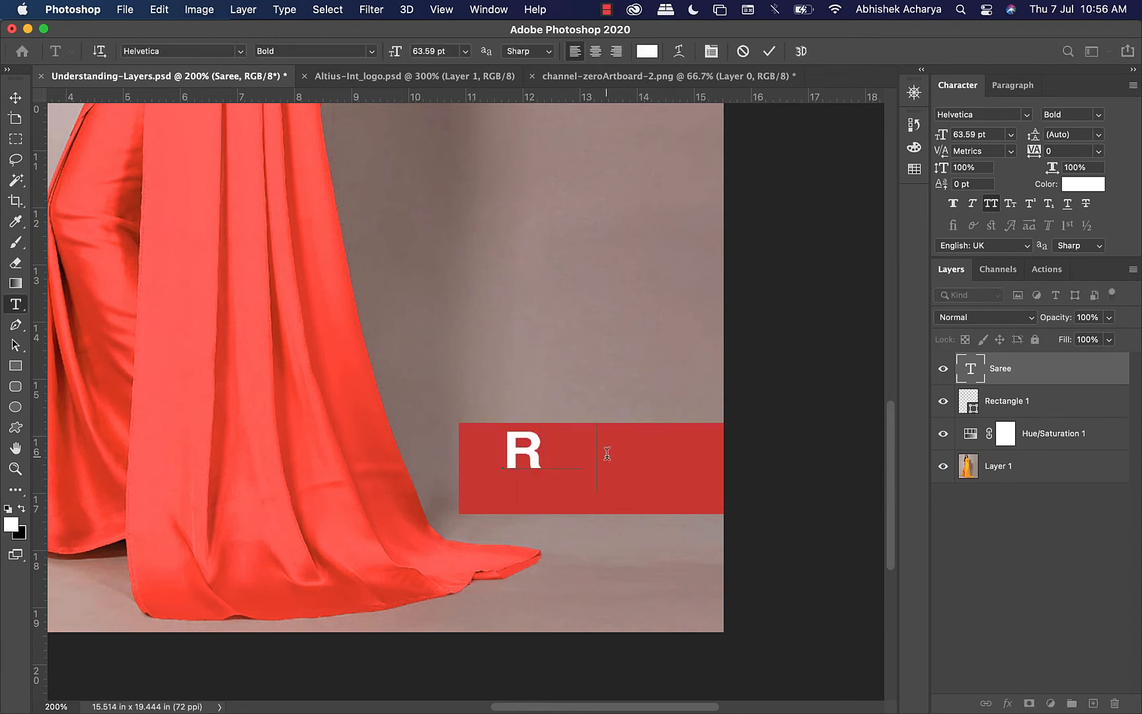
text(S.)
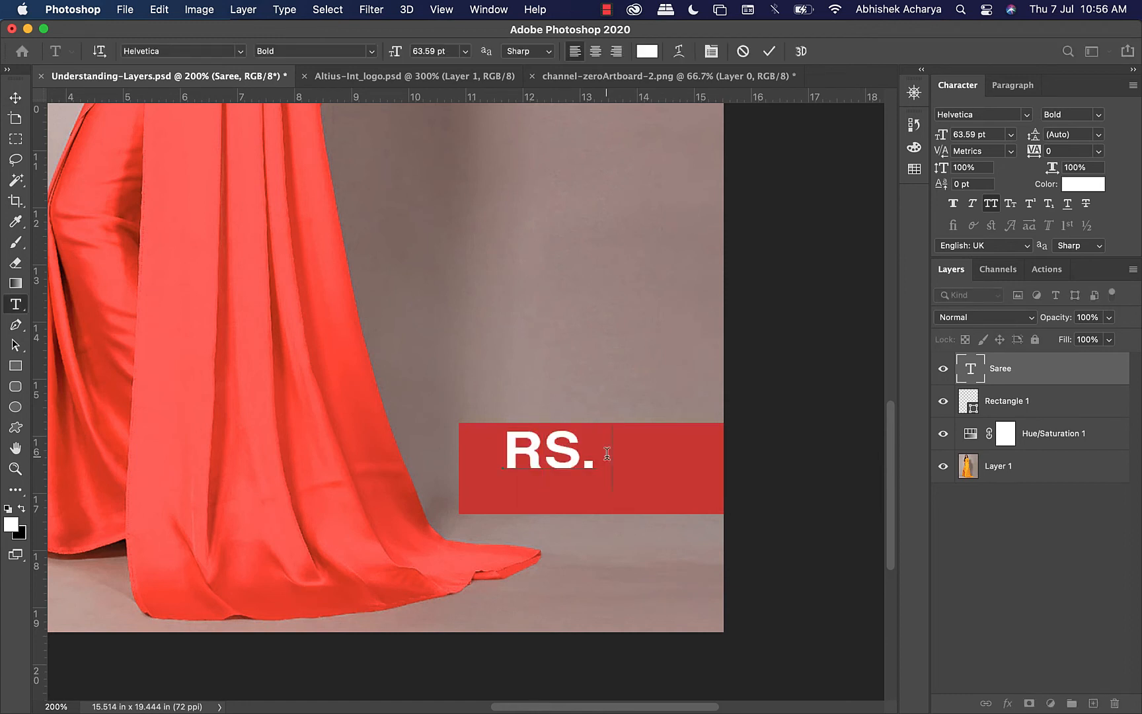
key(BackSpace)
key(BackSpace)
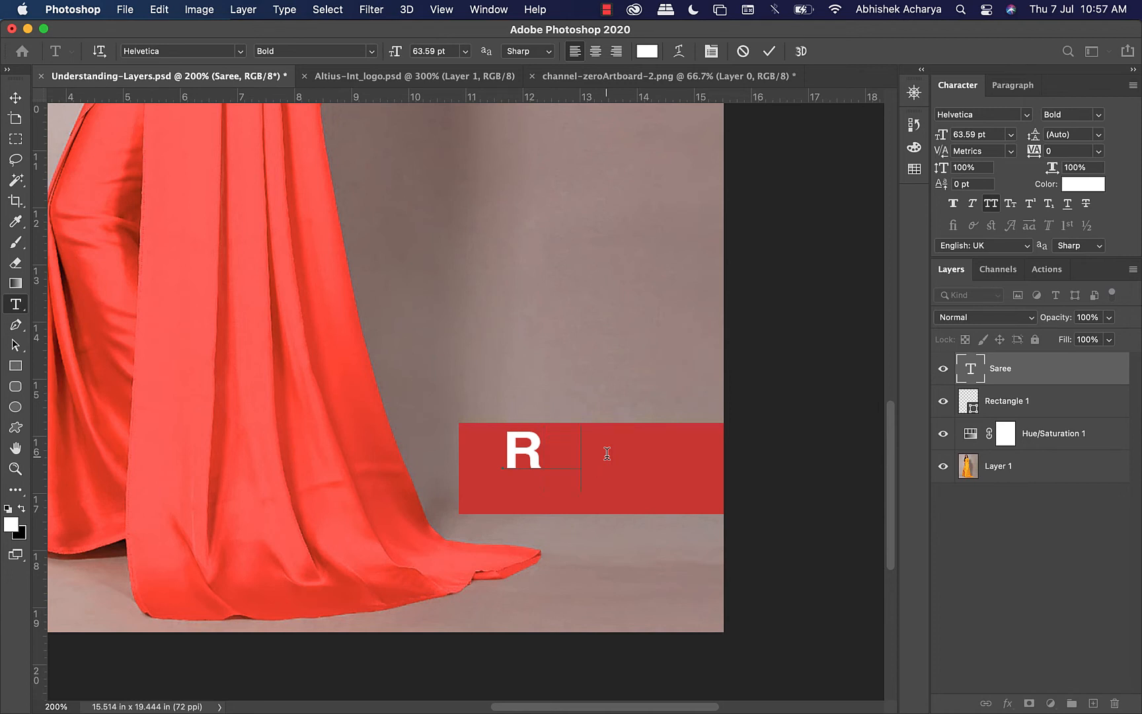
text(S)
key(BackSpace)
text(s)
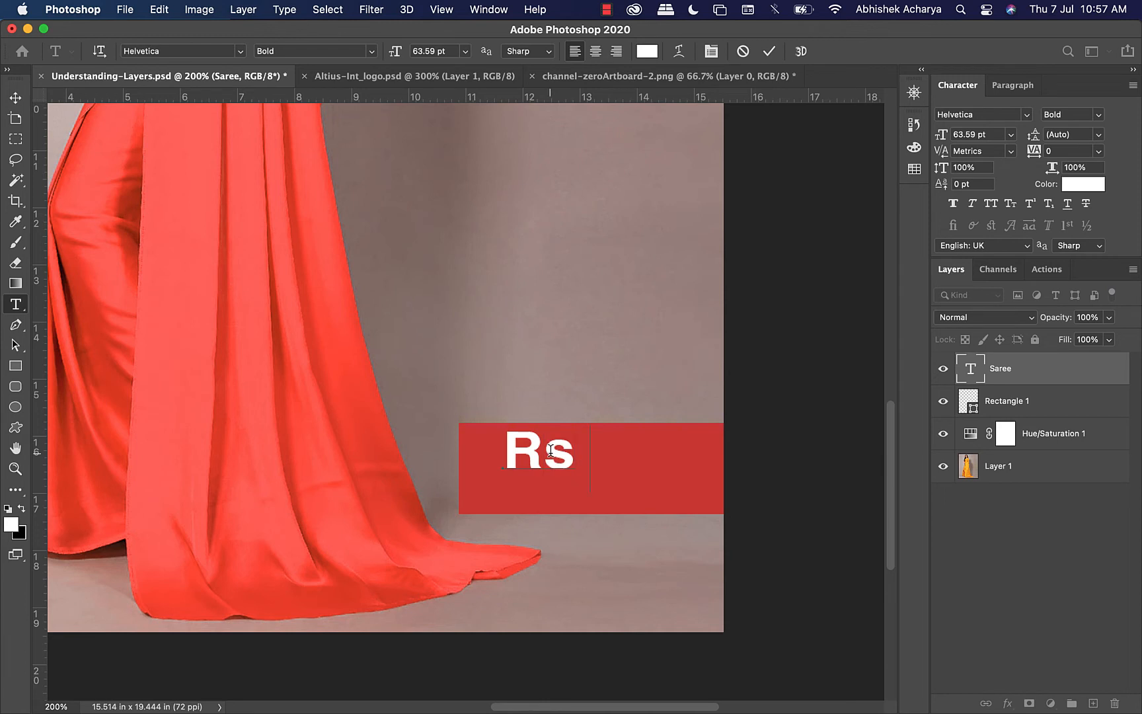
text(. 1200)
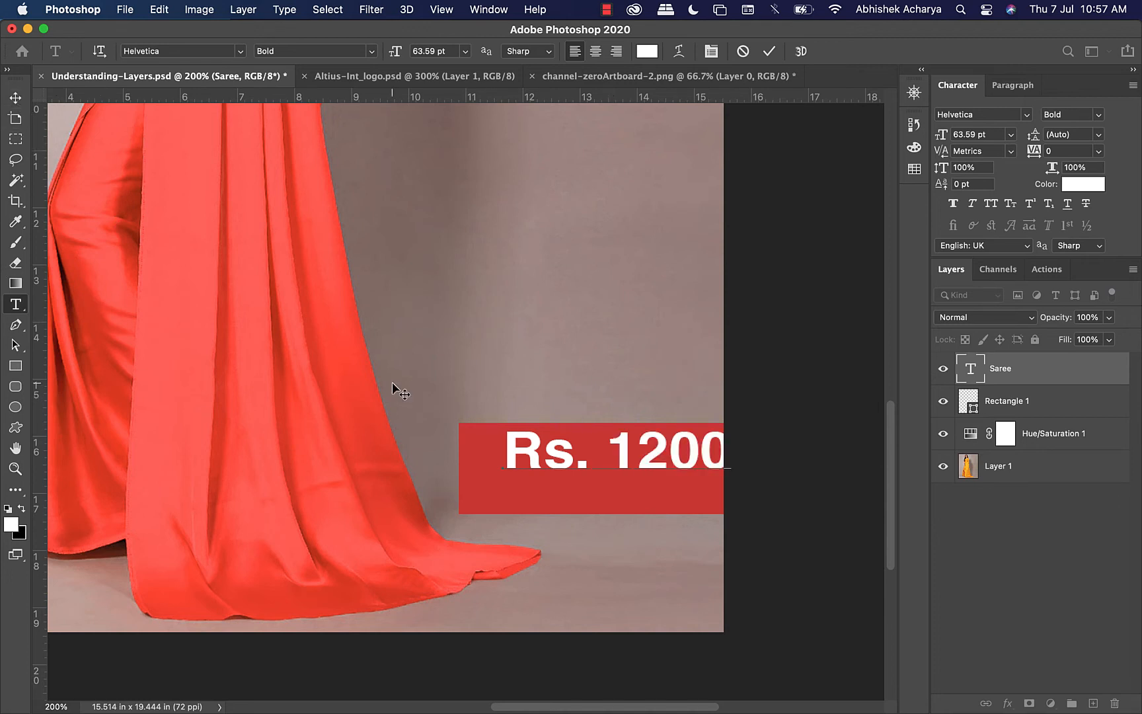
drag(530, 456, 519, 474)
key(super+minus)
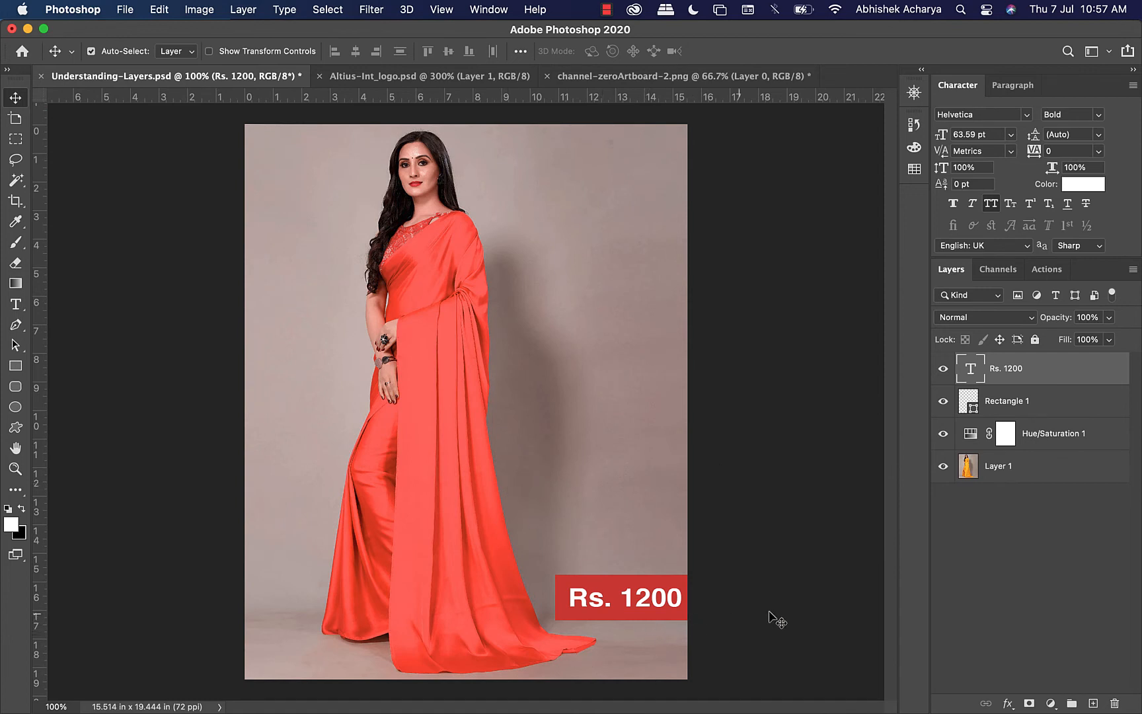
Step: Scale the Rs. 1200 text down proportionally to about 55 pt, centred in the red rectangle, and save the document
drag(661, 592, 612, 610)
key(super+z)
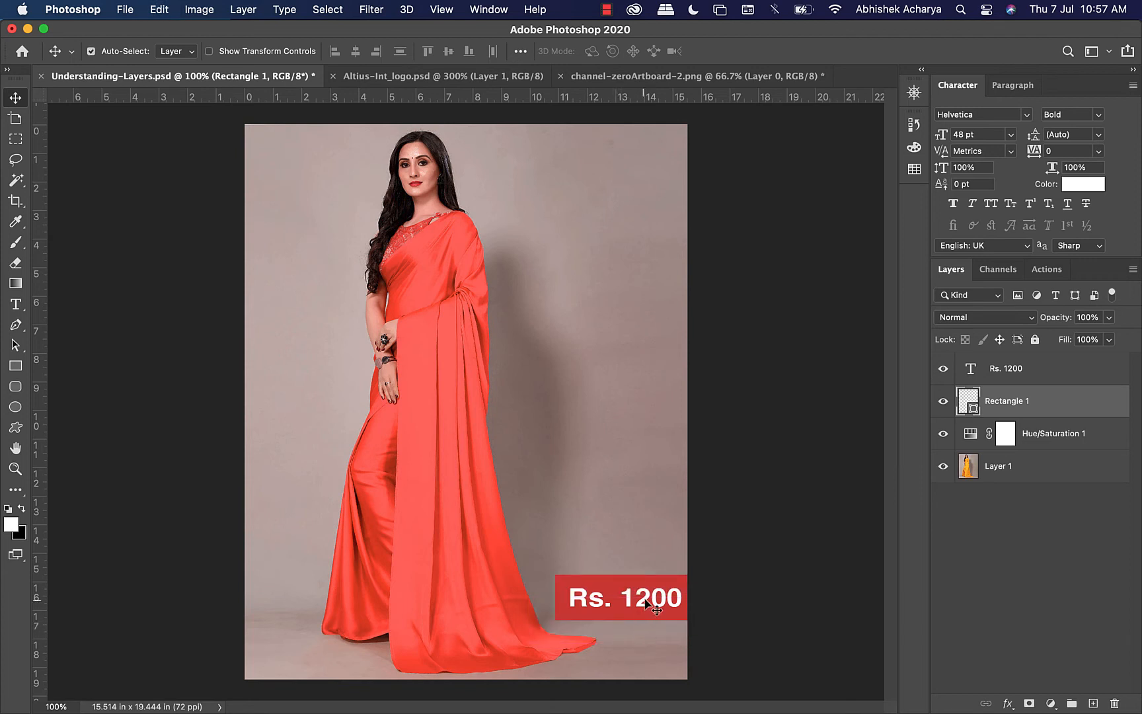
click(1009, 376)
key(super+t)
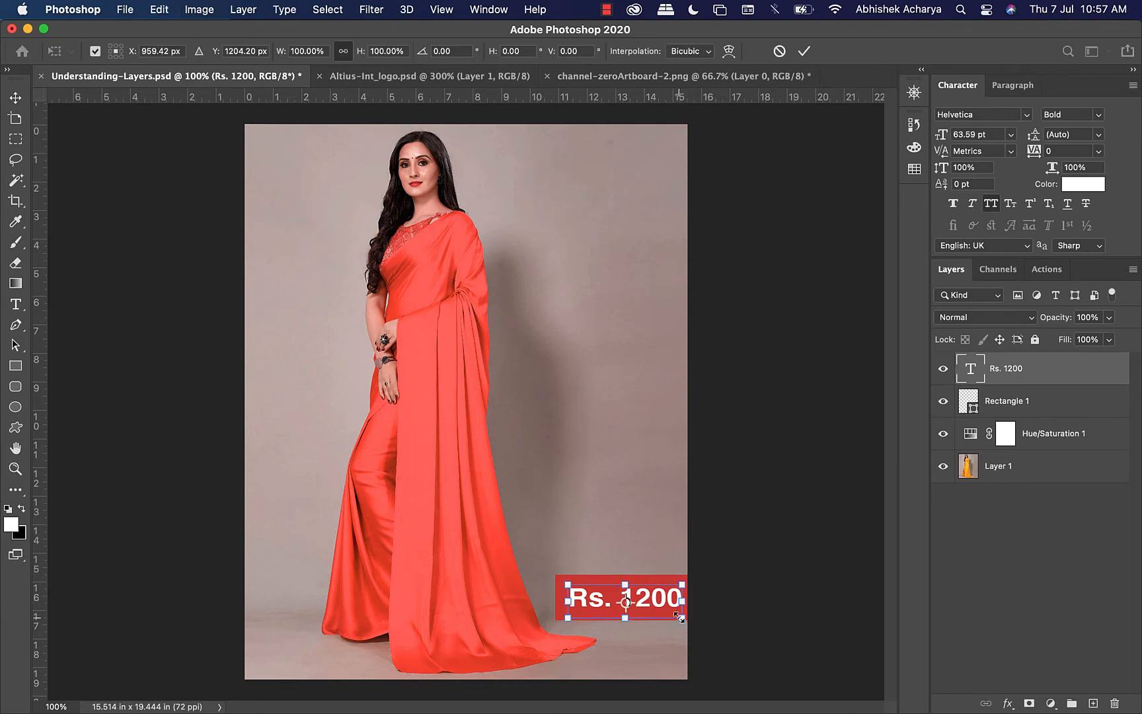
drag(679, 579, 681, 582)
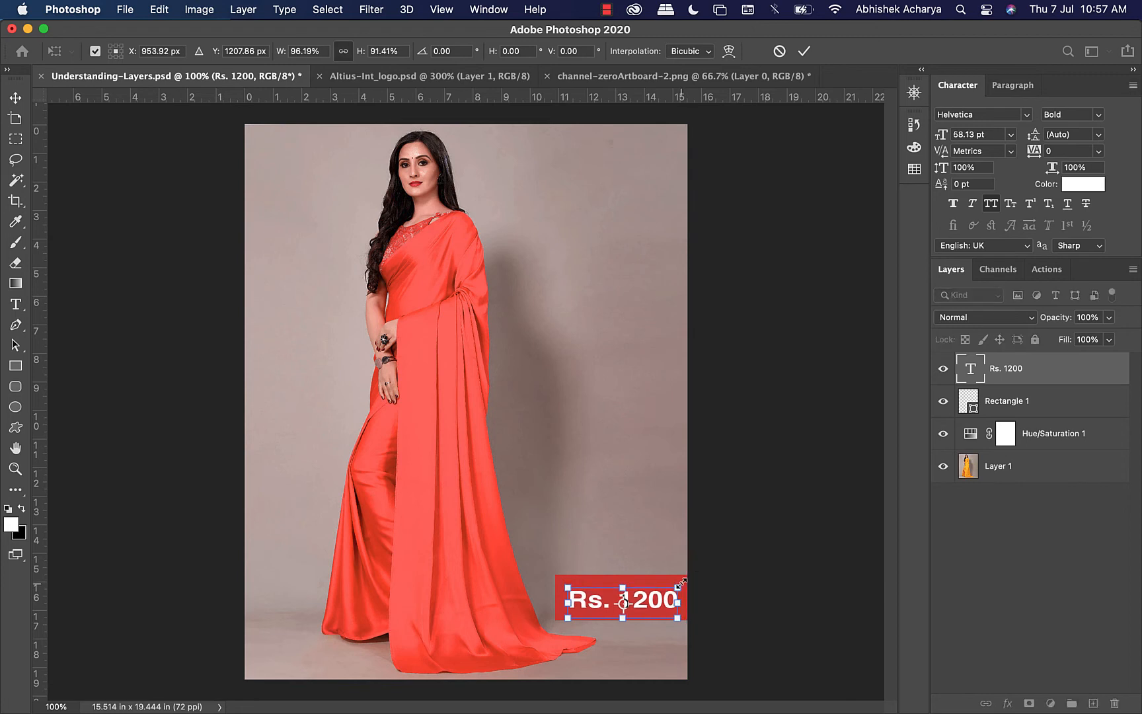
key(super+z)
key(super+z)
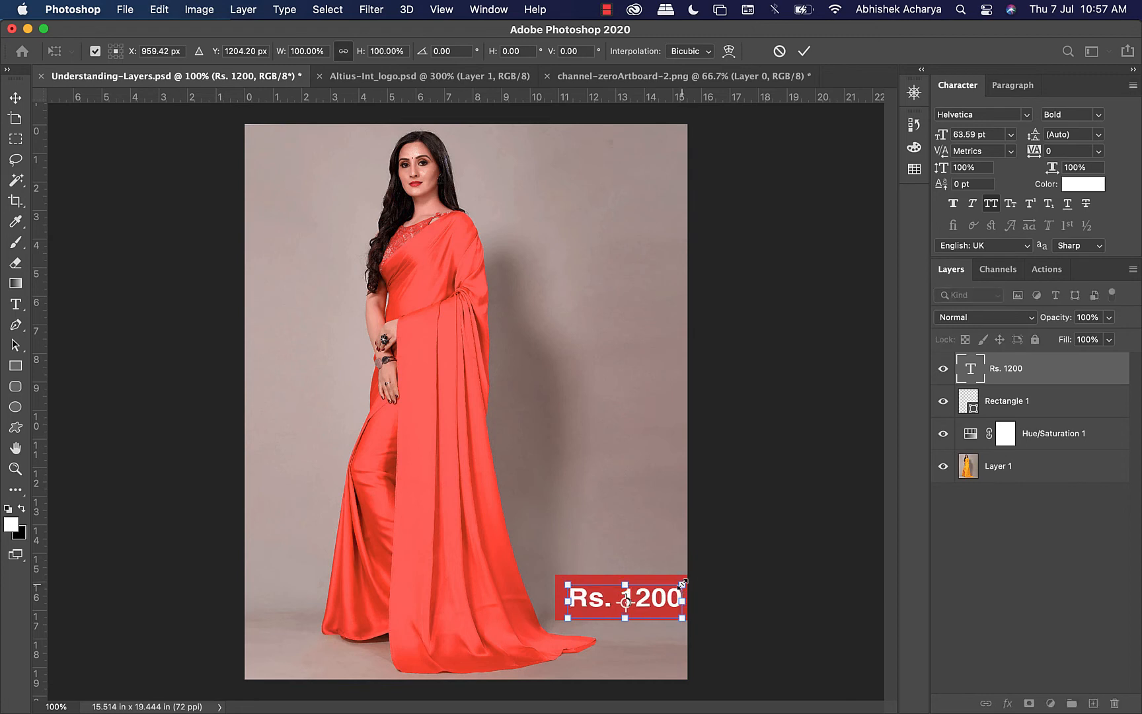
drag(682, 583, 656, 610)
key(Return)
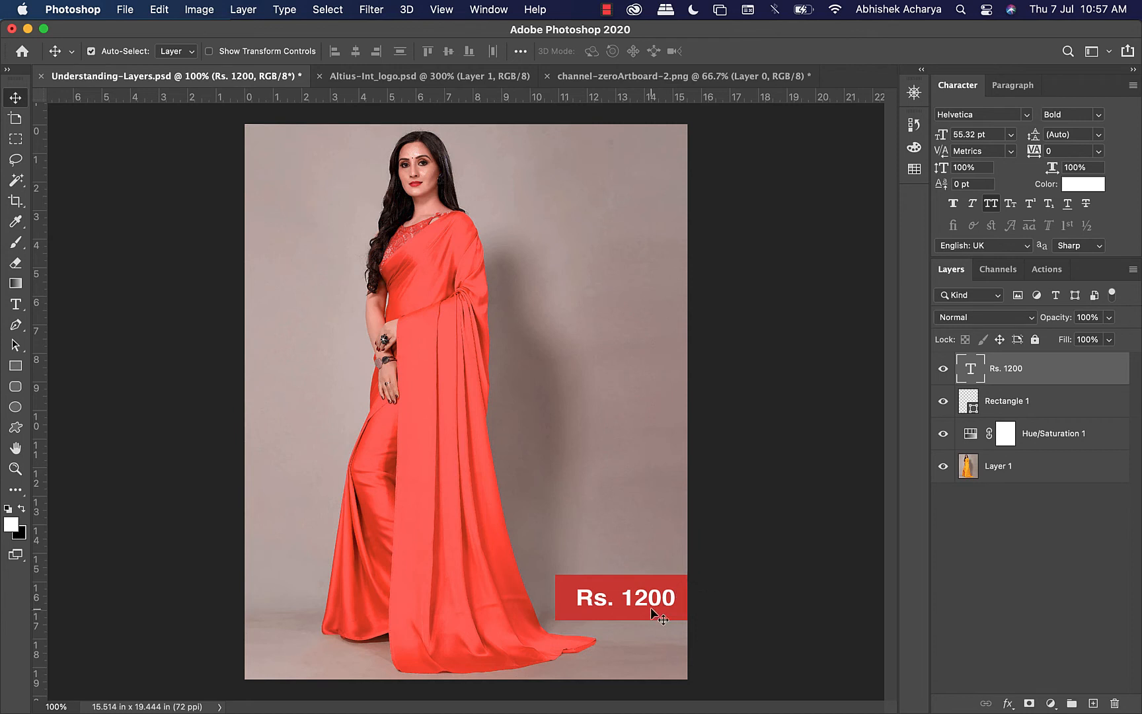
key(super+s)
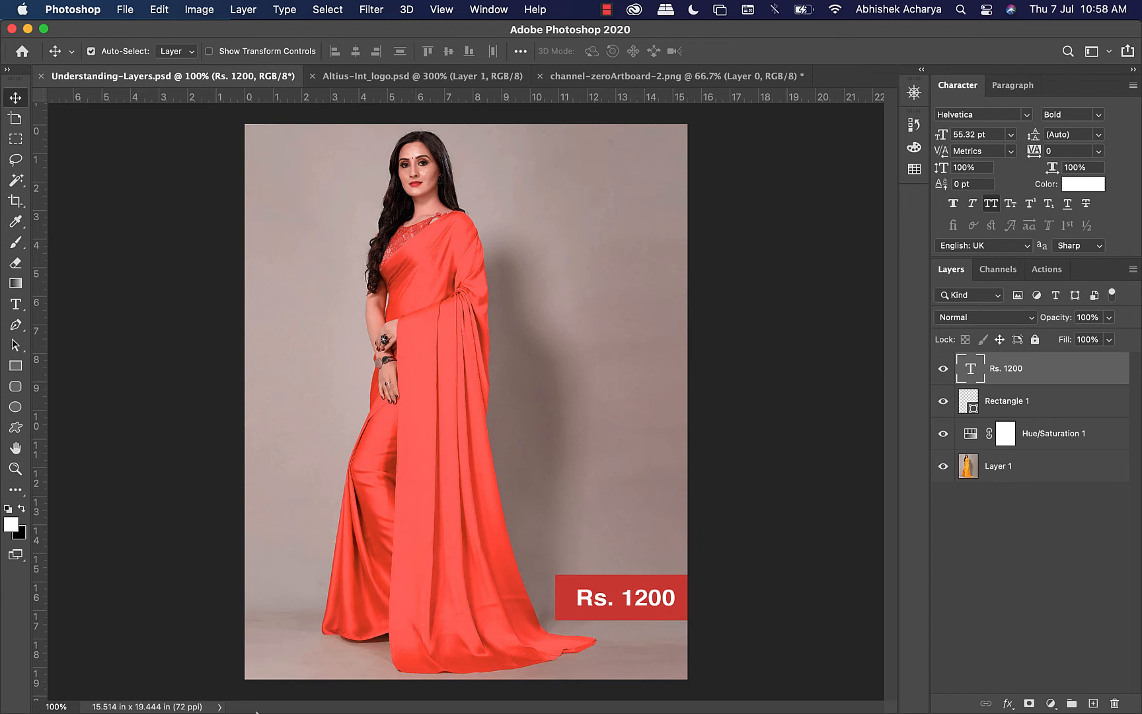
Step: Switch to Chrome and go to the Pinterest site through a web search for "pinterest"
mouse_move(262, 711)
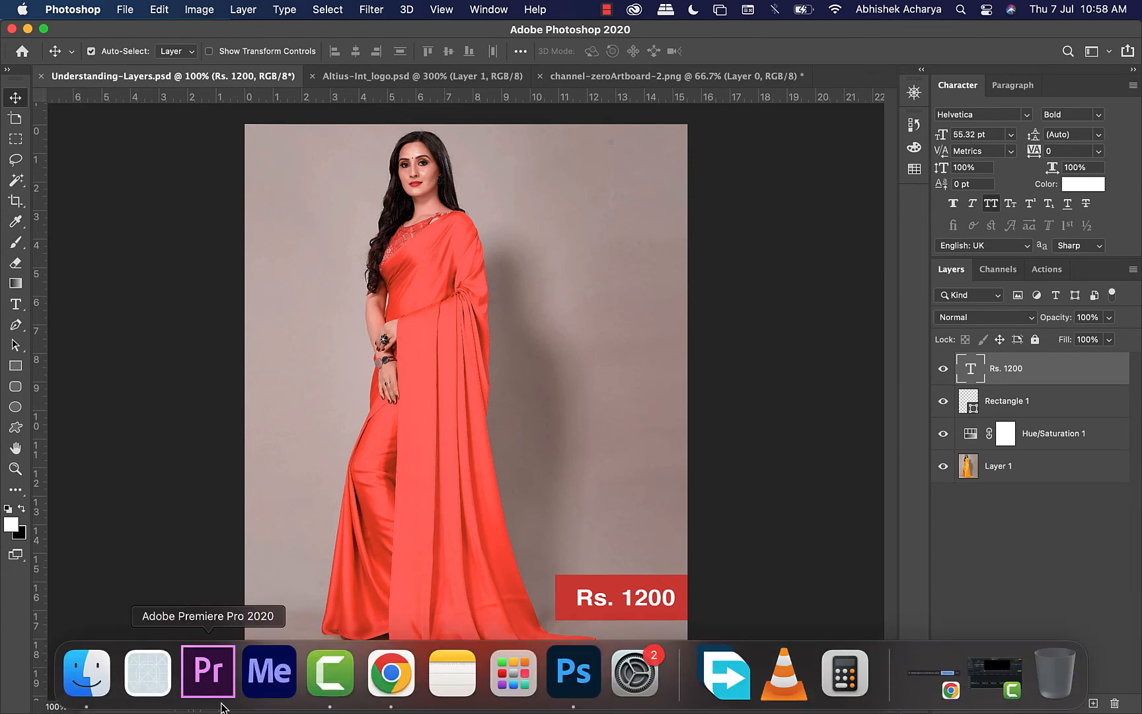
click(395, 676)
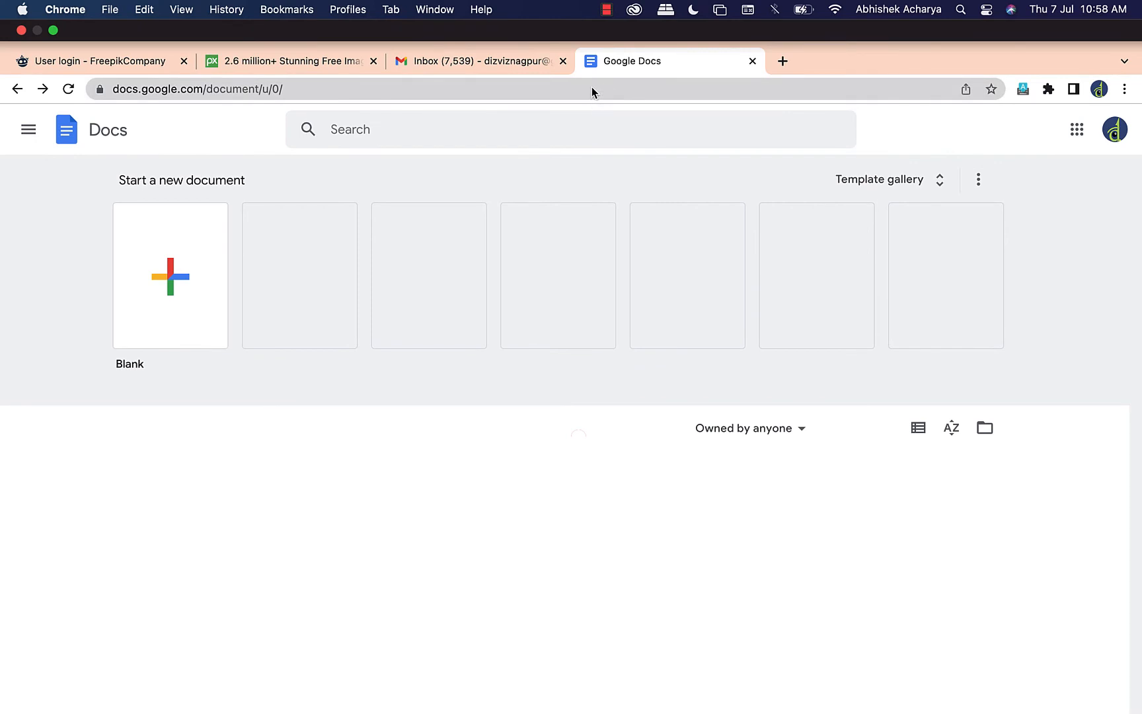
click(591, 88)
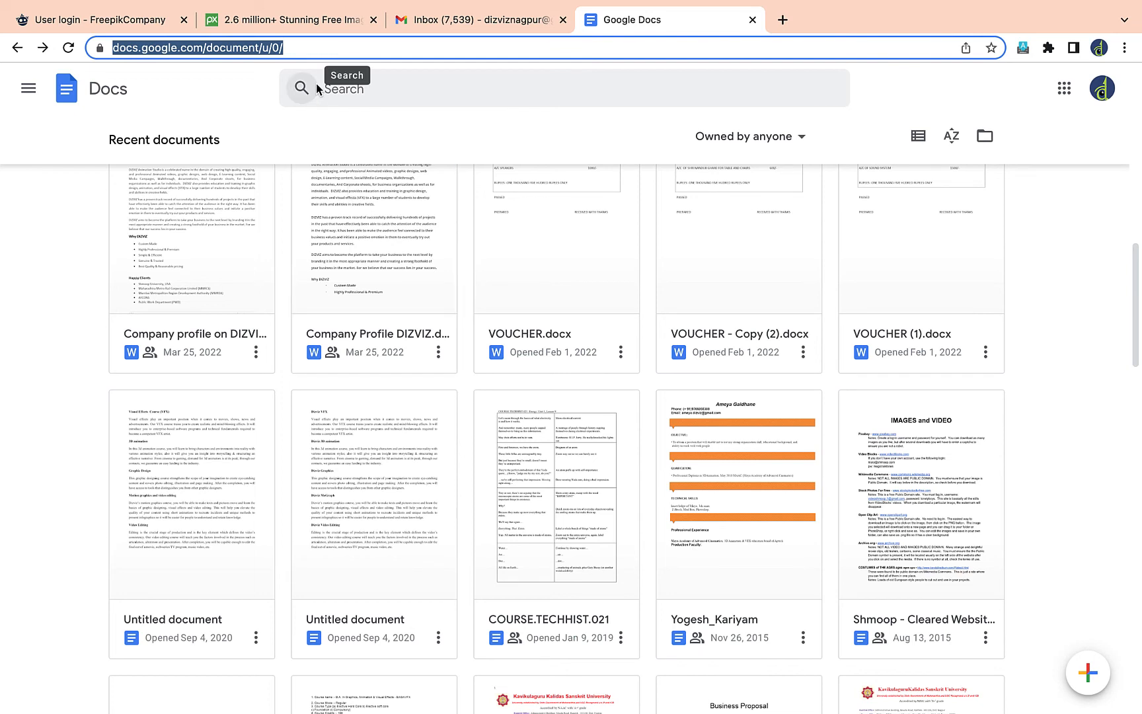
text(p)
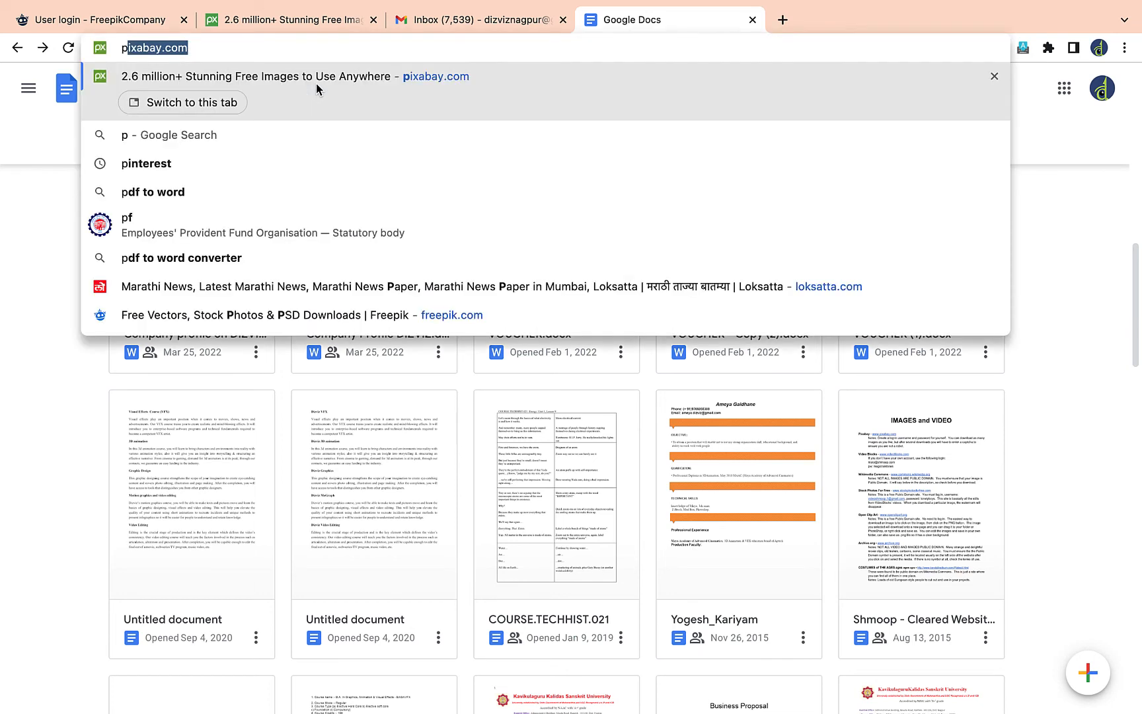
text(int)
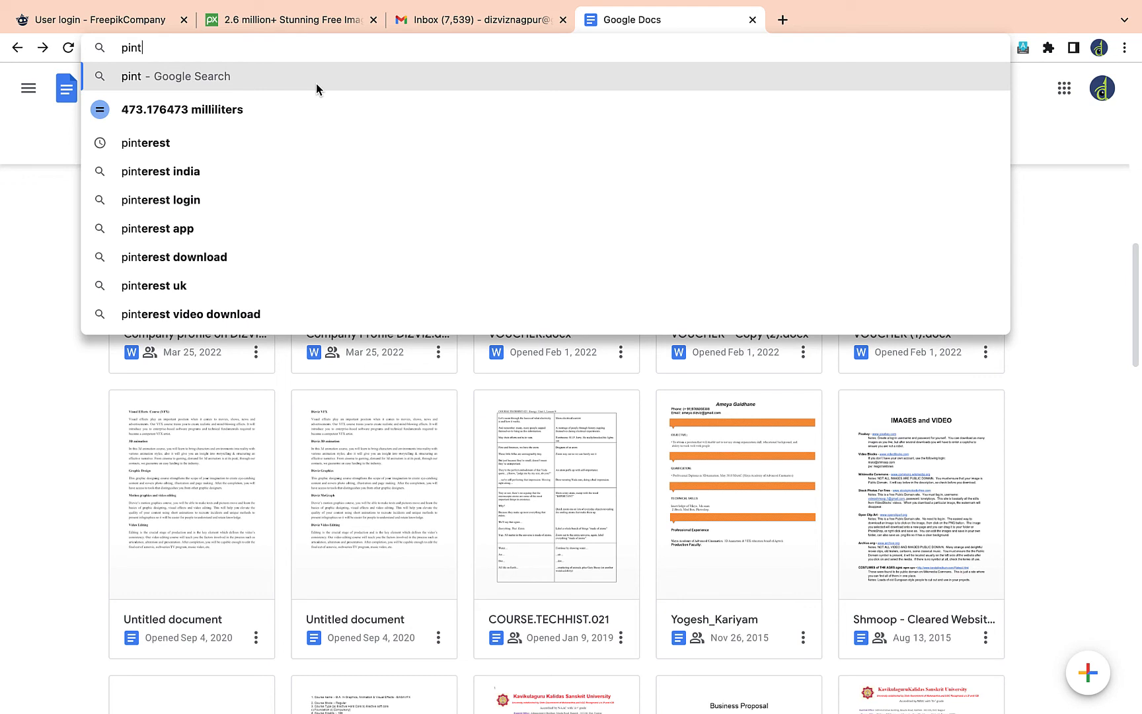
click(134, 147)
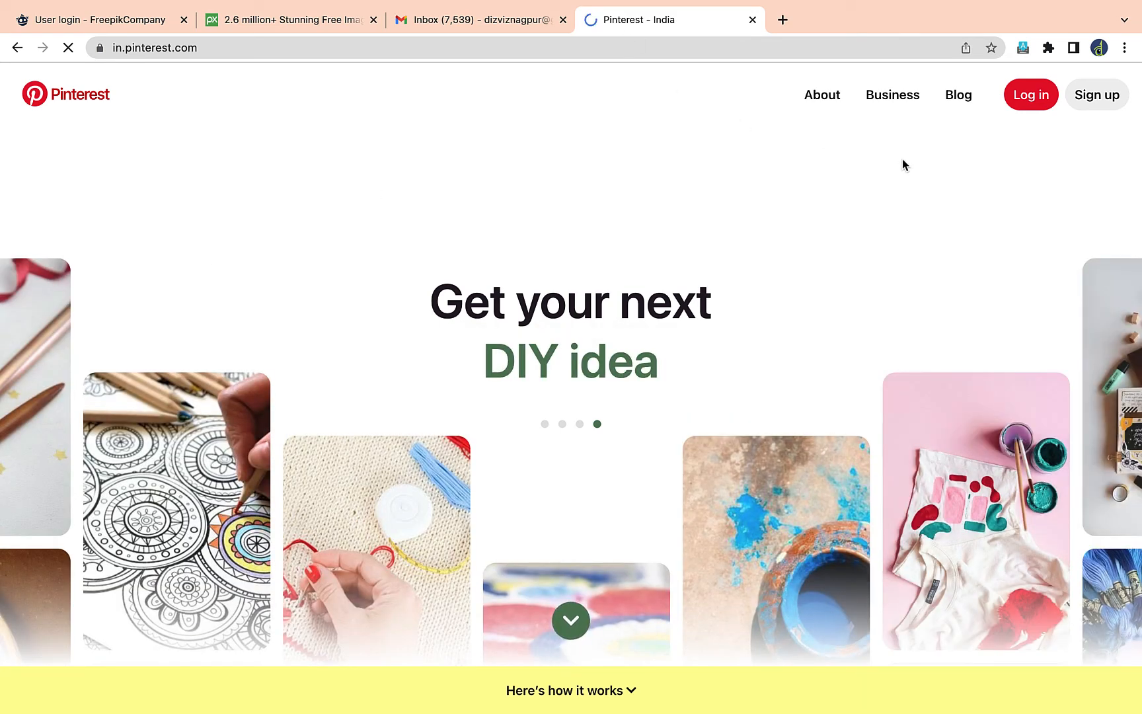
Step: Log in to Pinterest with the existing Google account and keep it as a business account
click(1030, 96)
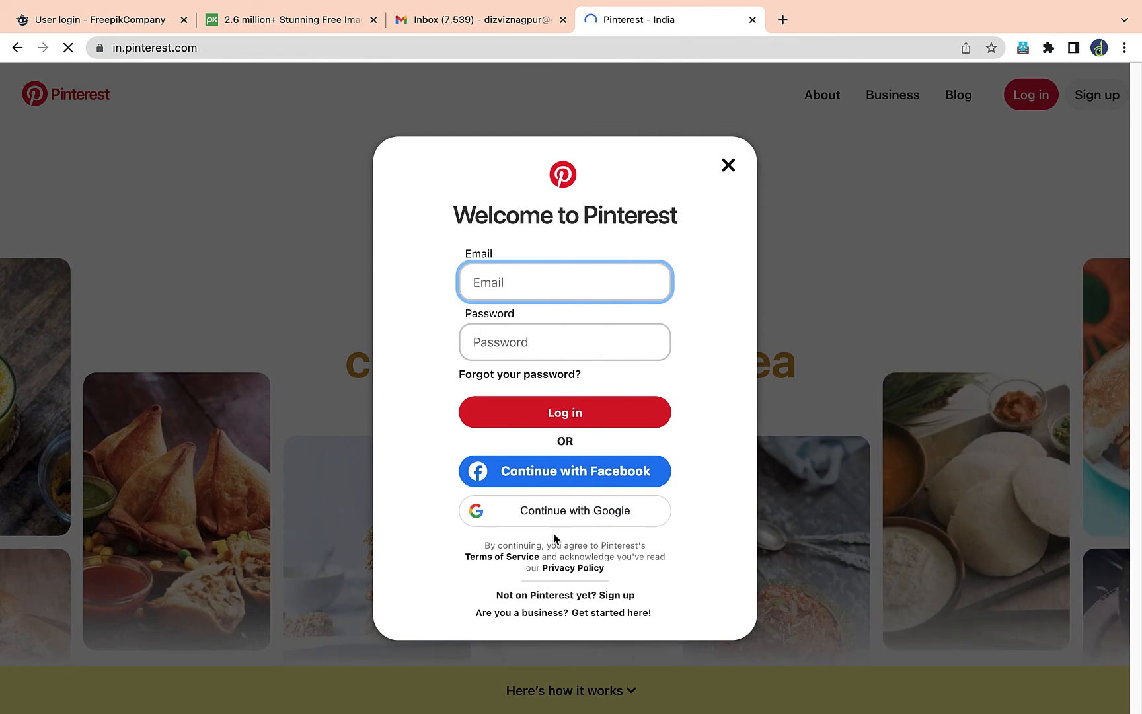
click(559, 512)
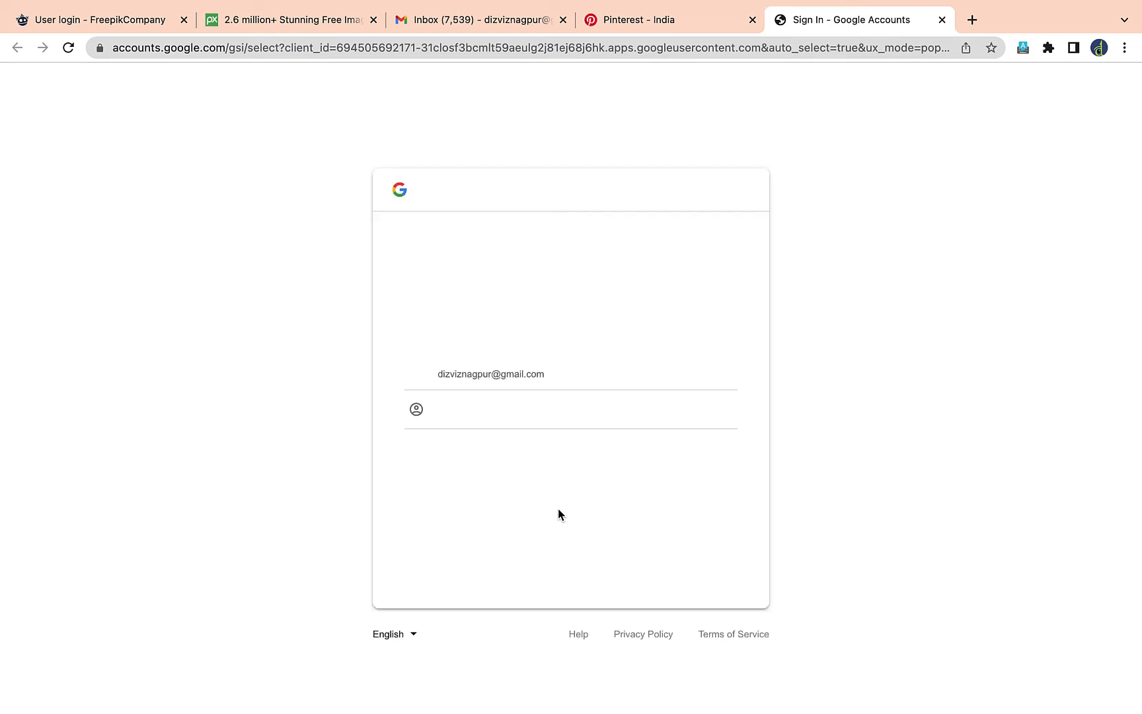
click(480, 373)
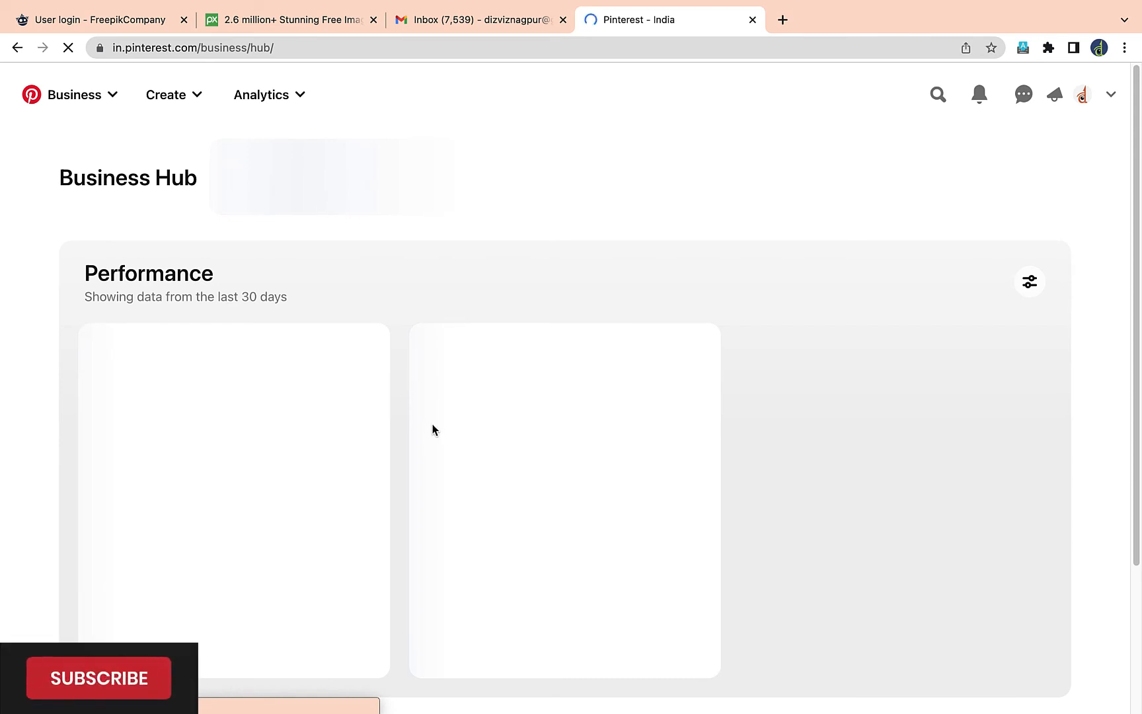
scroll(435, 427, down, 3)
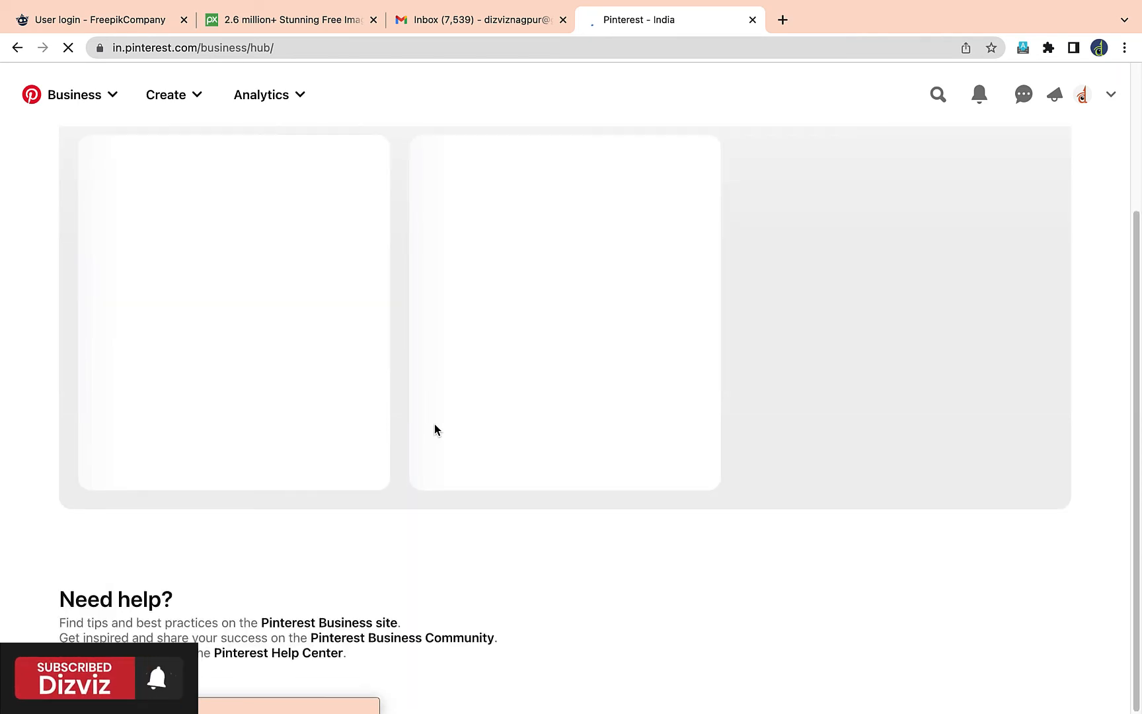
scroll(434, 424, up, 3)
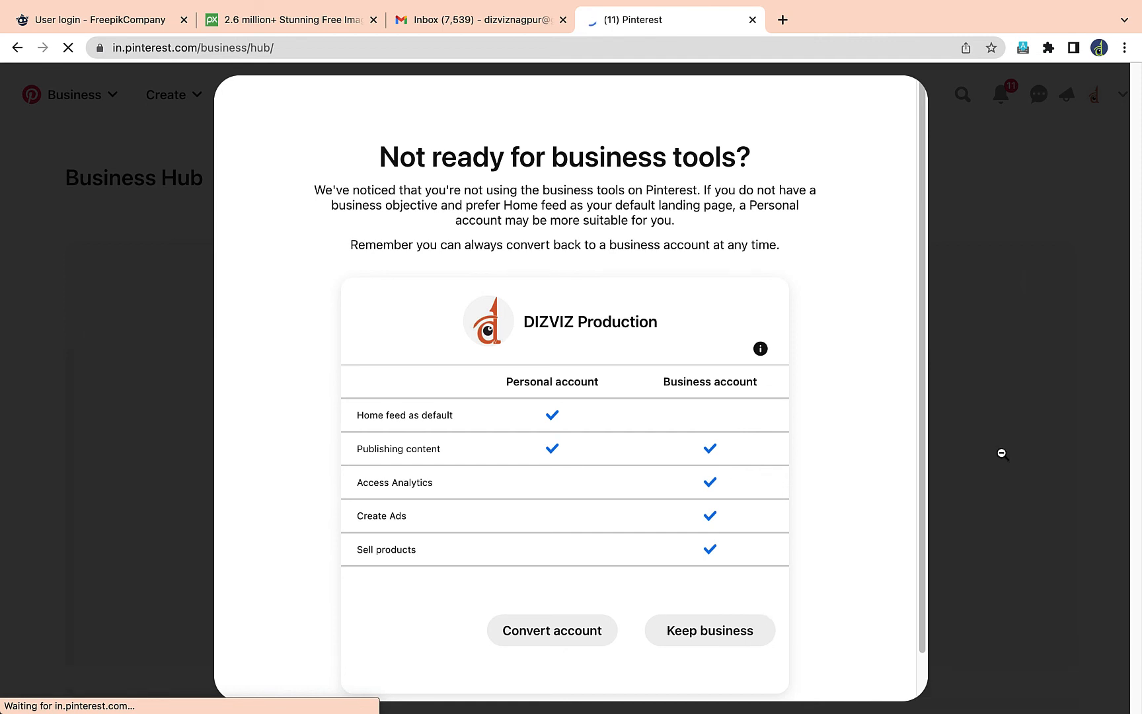
click(715, 641)
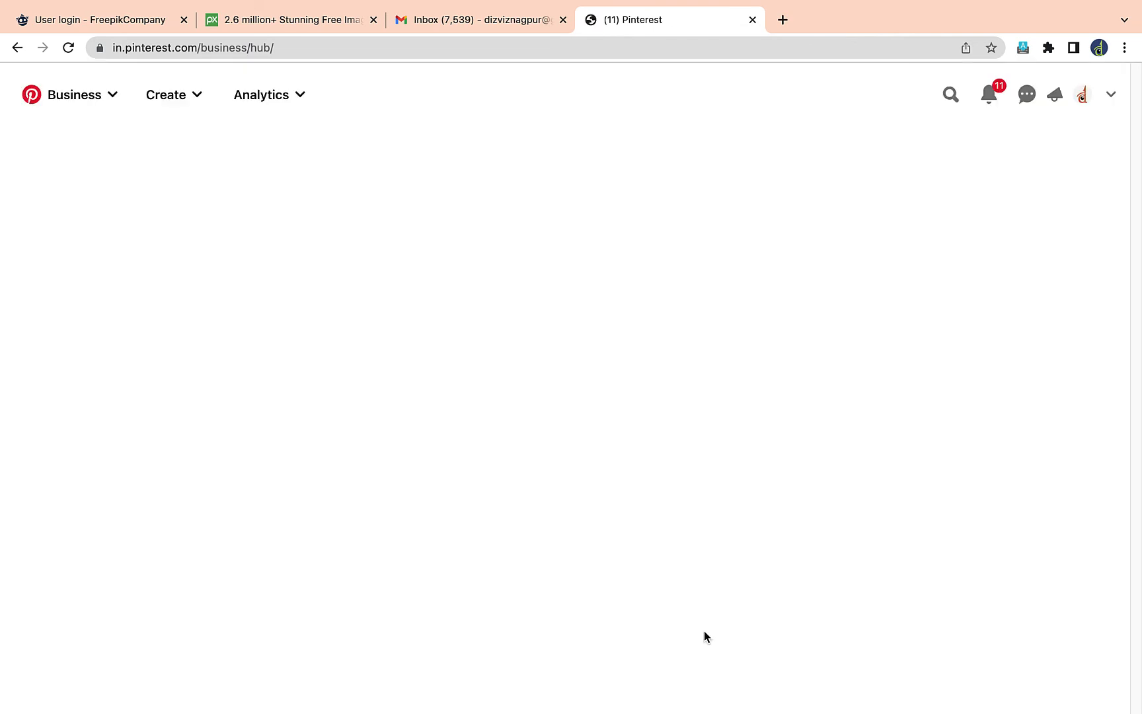
Step: Search Pinterest for "saree ads creative"
click(949, 93)
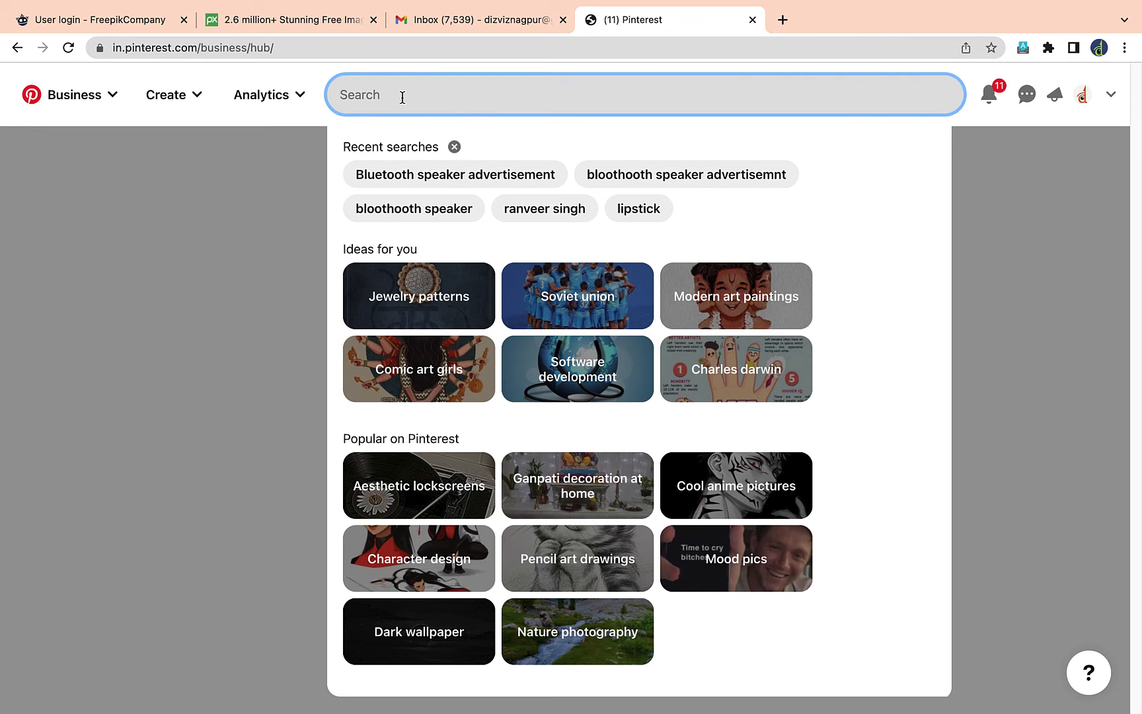
text(saree)
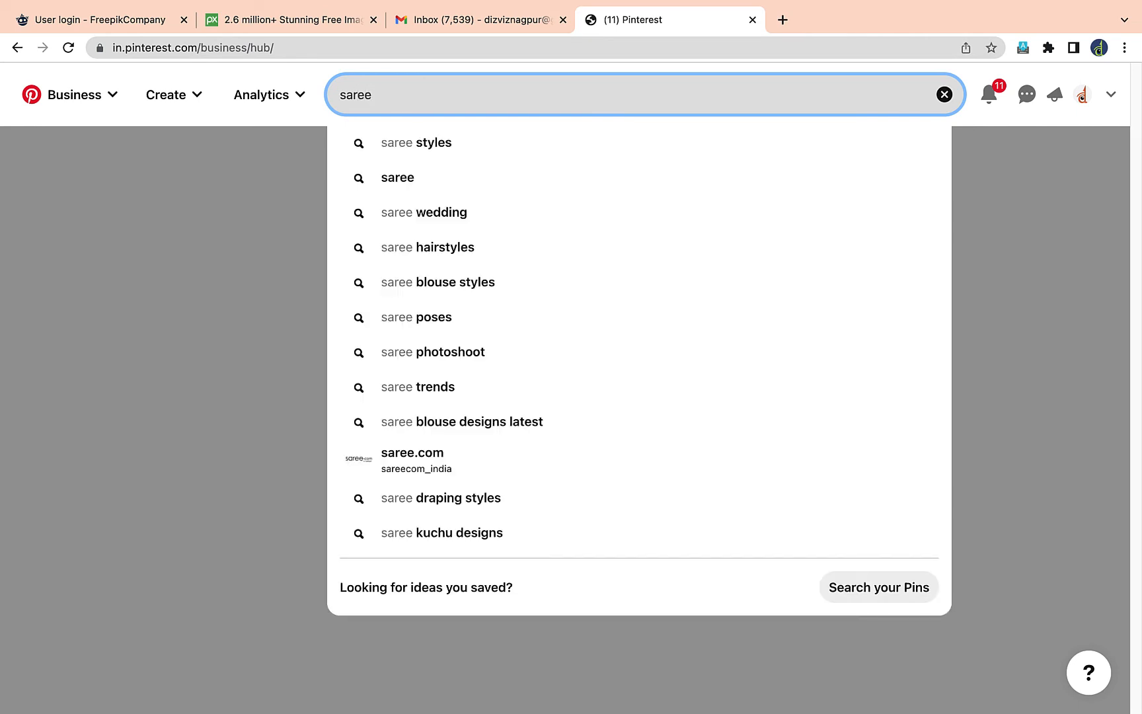
text( a)
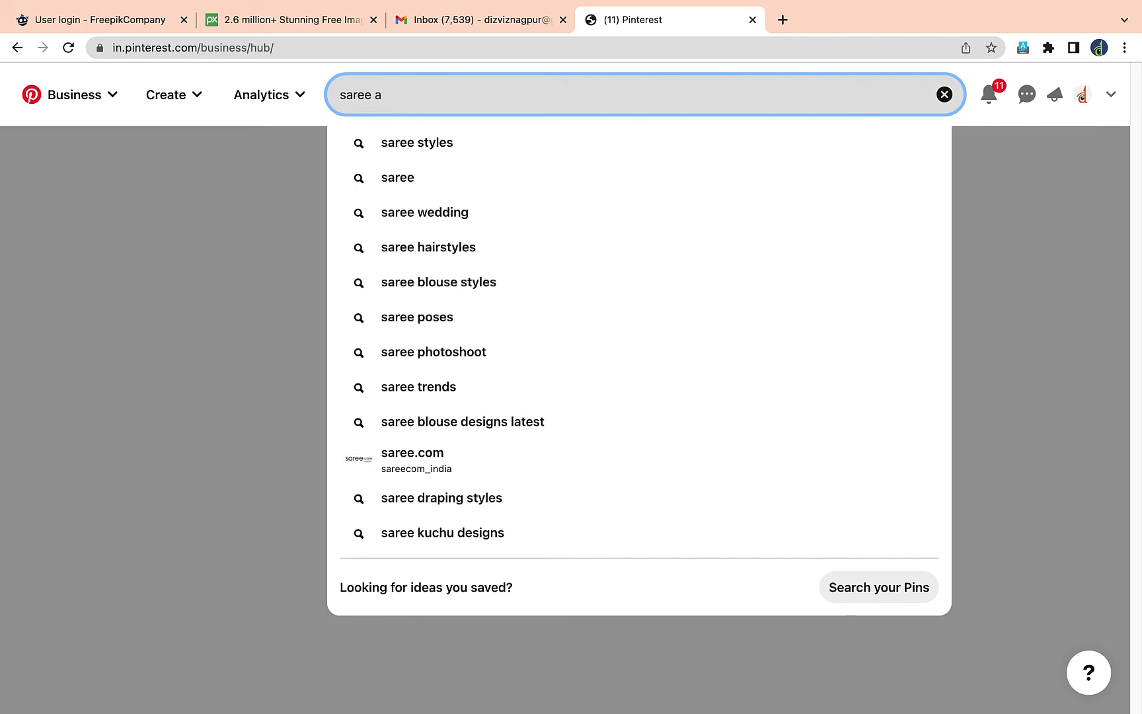
text(d)
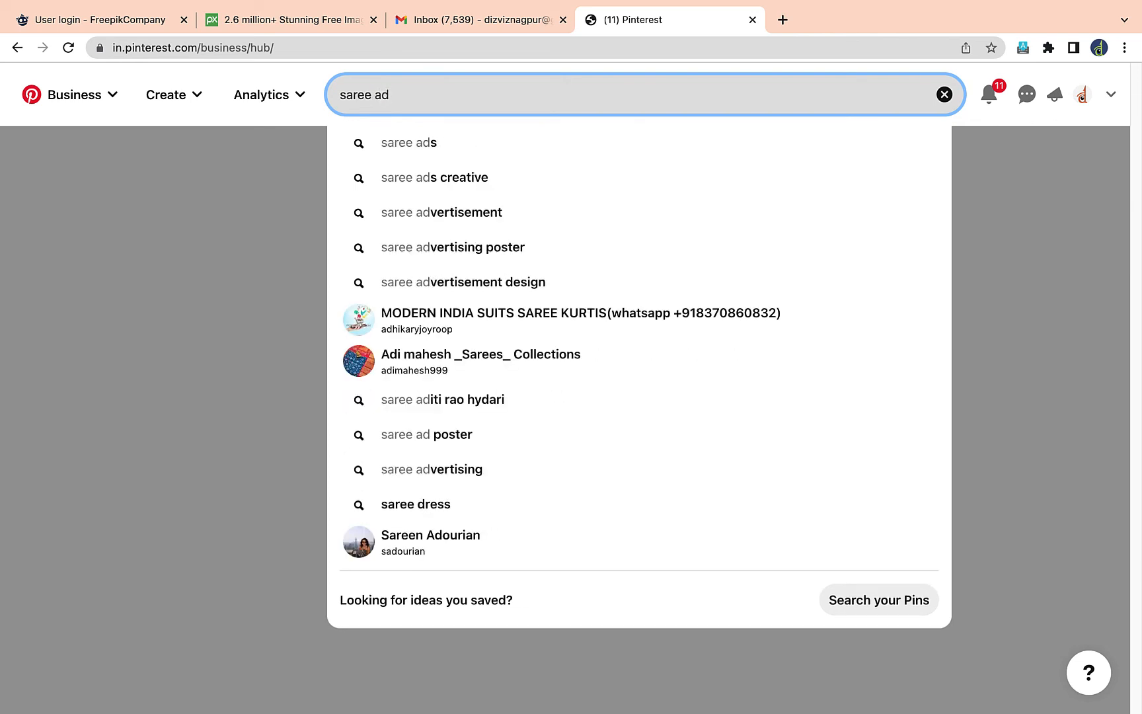
click(459, 180)
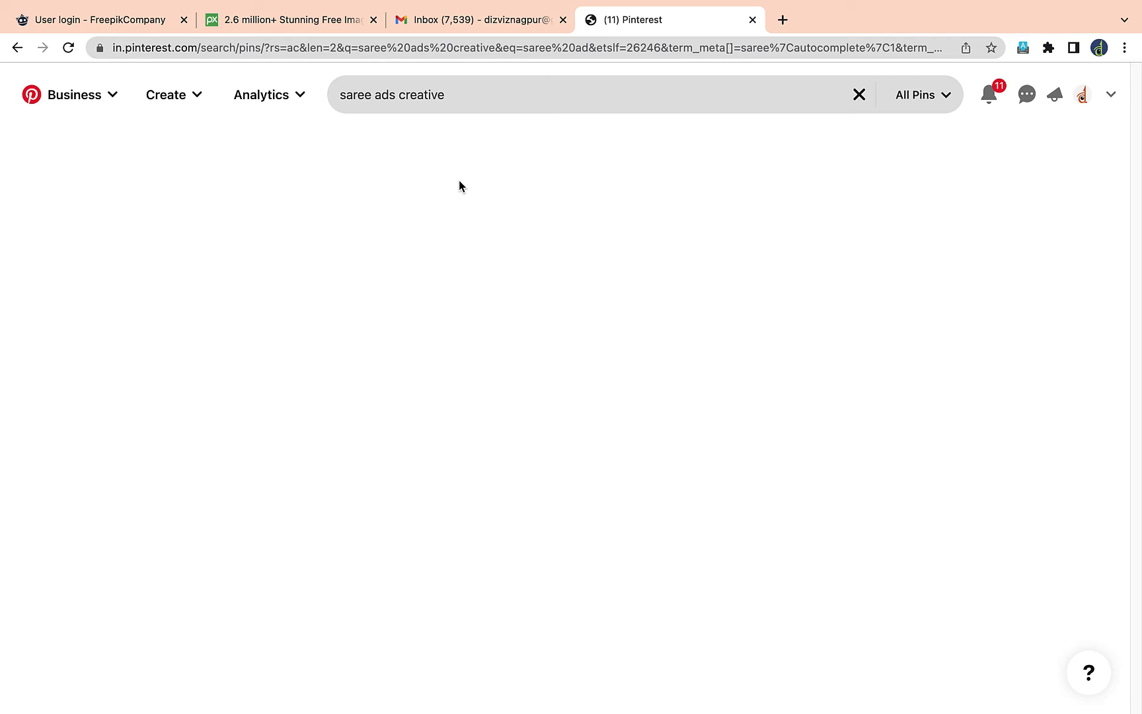
Step: Shorten the Pinterest search phrase to "saree ads" and run the search again
click(459, 88)
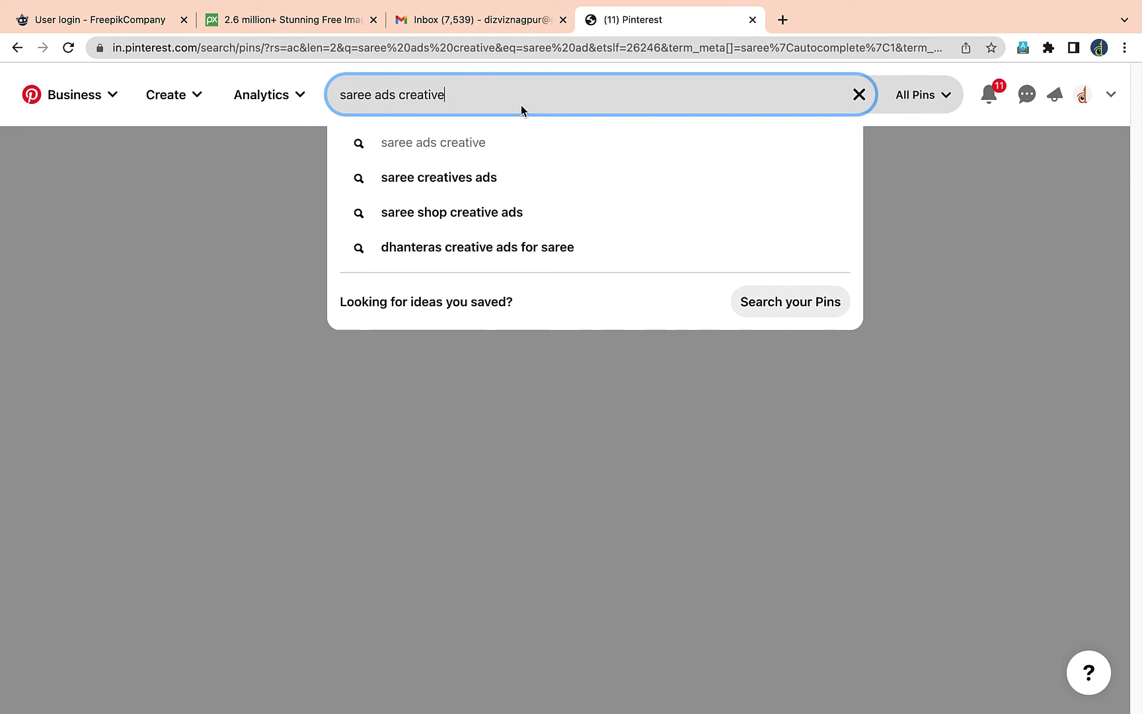
key(BackSpace)
key(BackSpace)
key(BackSpace)
key(BackSpace)
key(BackSpace)
key(BackSpace)
key(BackSpace)
key(BackSpace)
key(Return)
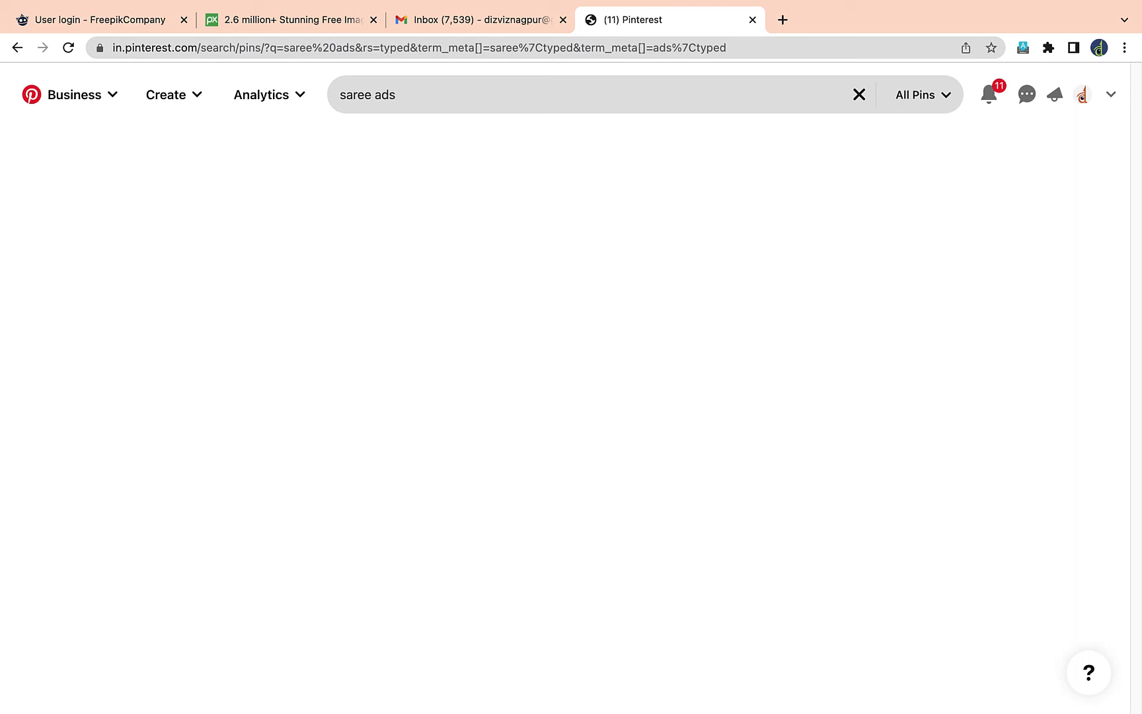
Step: Search Pinterest for the suggested phrase "saree ads poster"
mouse_move(507, 712)
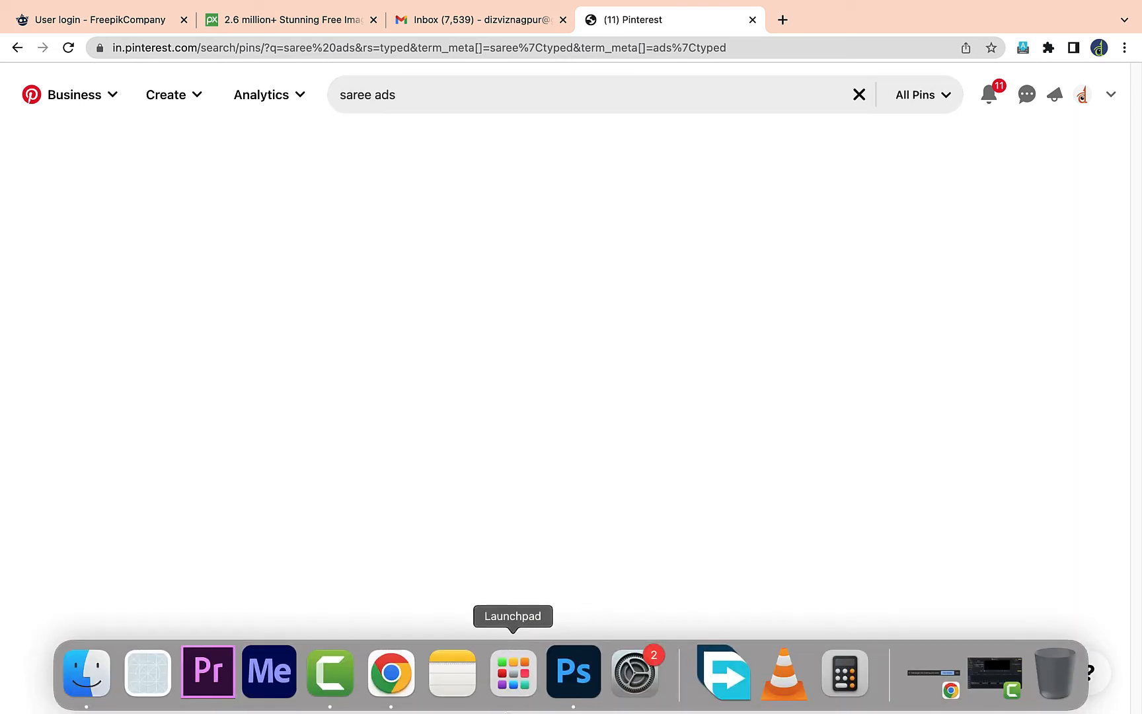
click(448, 87)
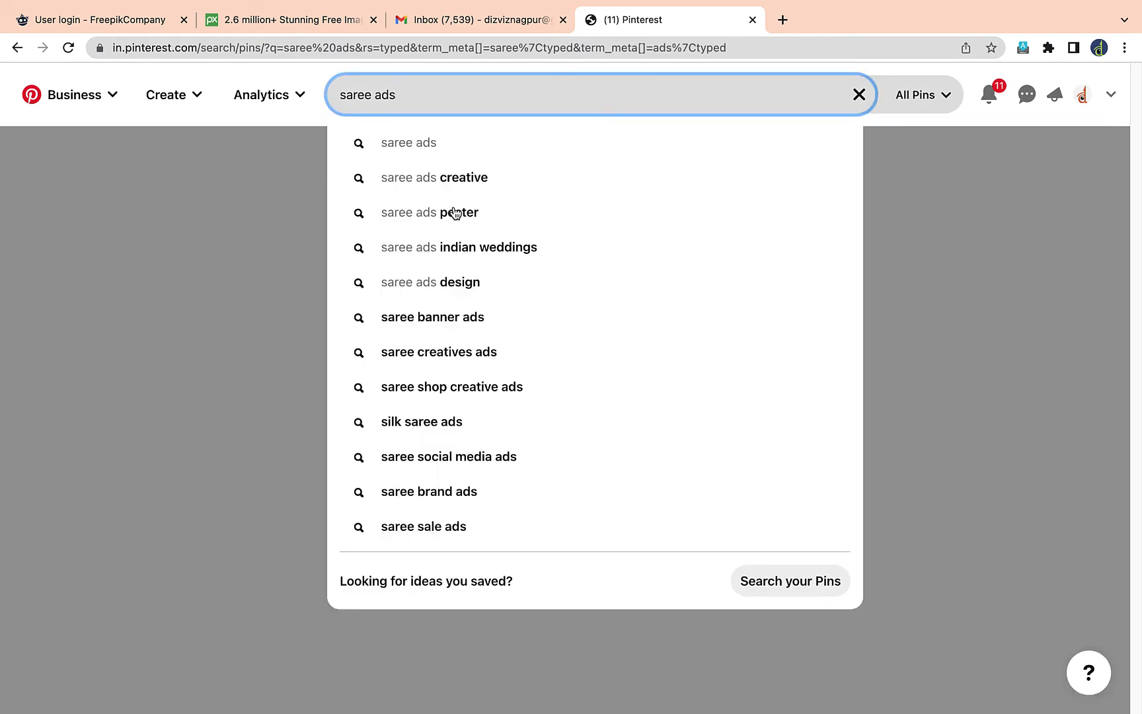
click(455, 215)
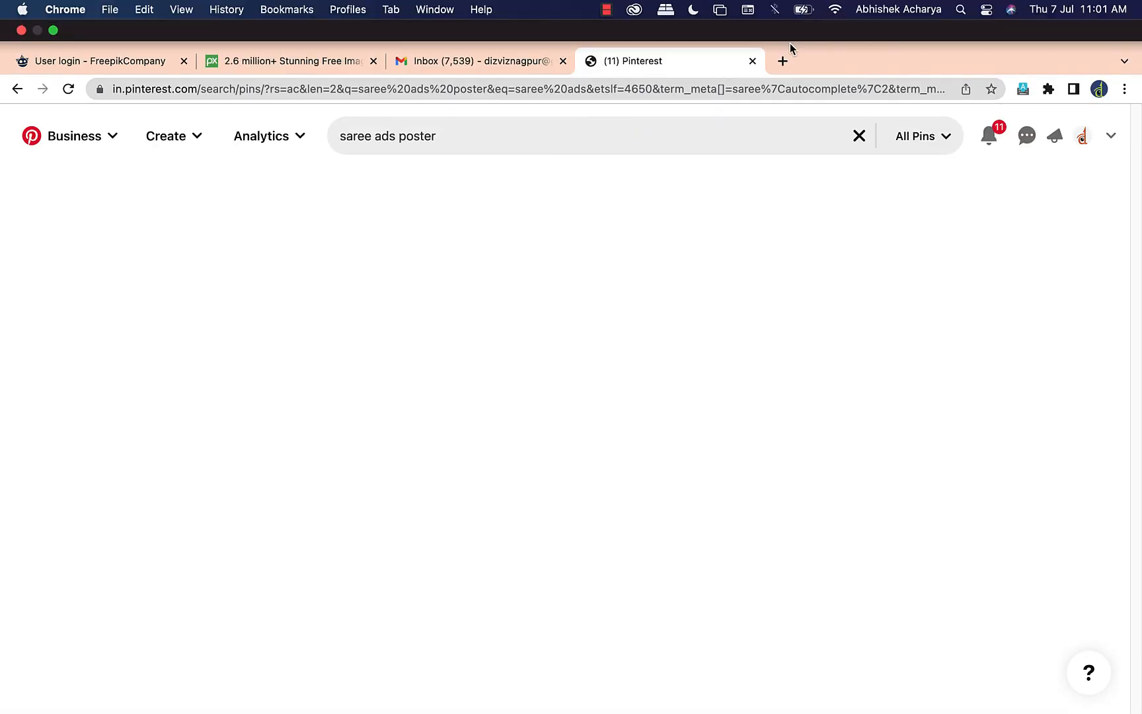
Step: Search Google in a new tab for "saree ads poster pintrest"
click(784, 60)
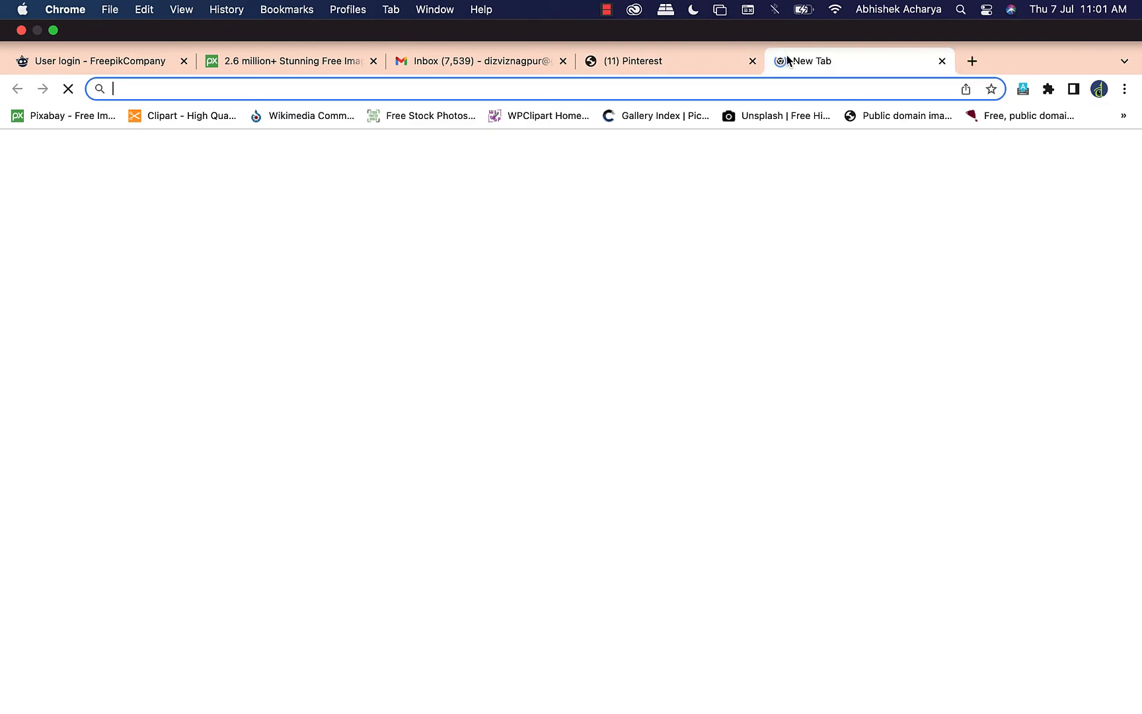
text(sa)
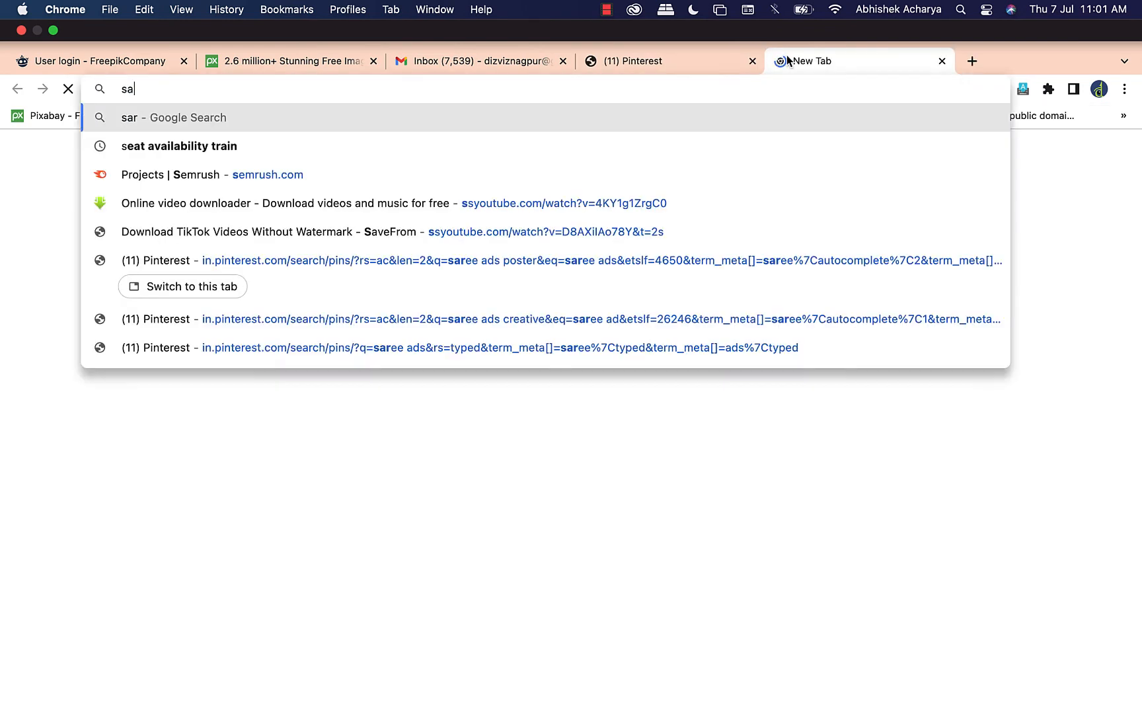
text(ree ad)
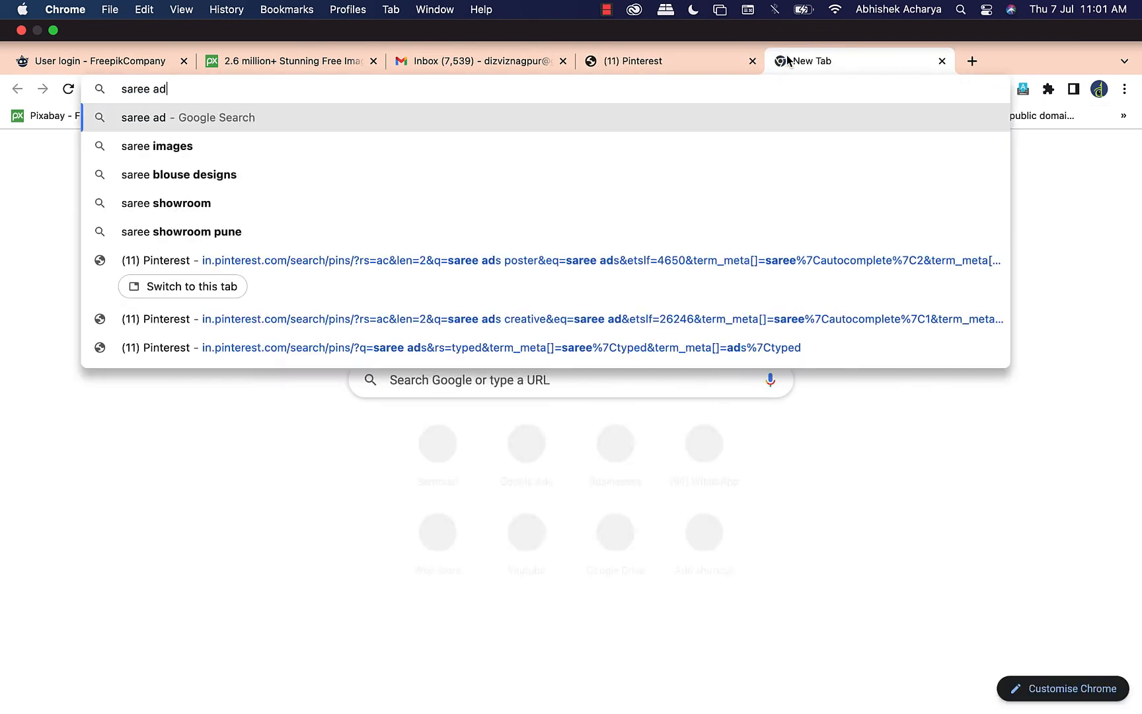
text(s poster )
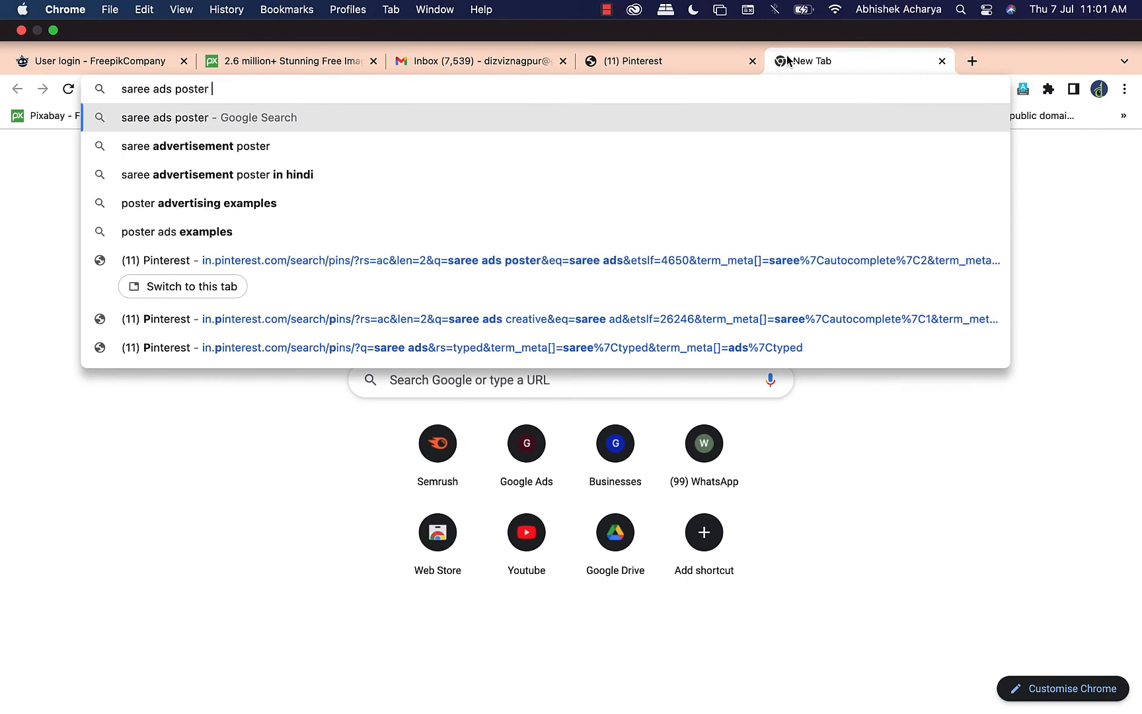
text(pintrest)
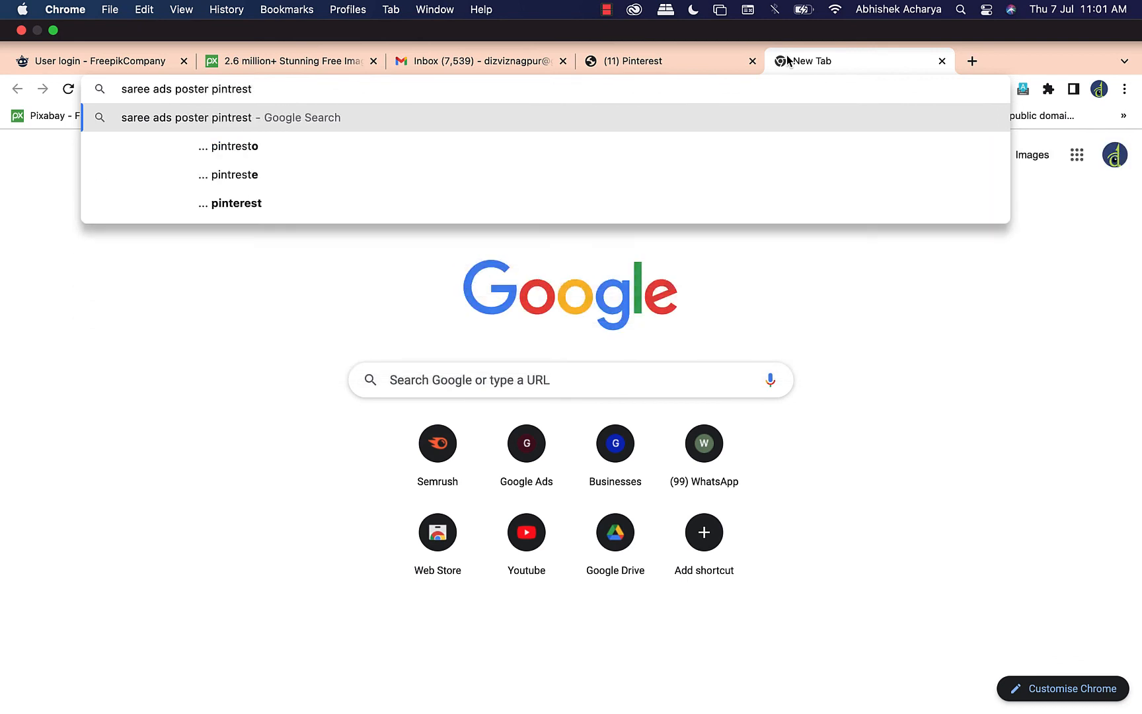
key(Return)
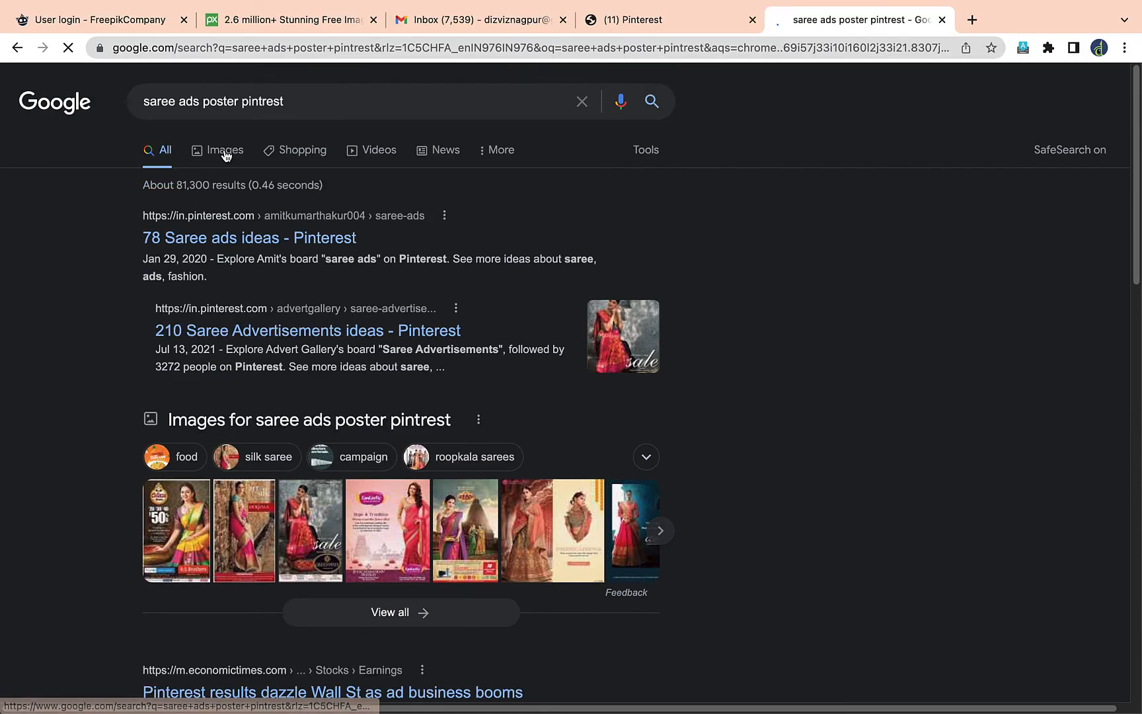
Step: Open the "78 Saree ads ideas" Pinterest result in a separate tab and check it alongside the Google image results for saree ad posters
super+click(231, 239)
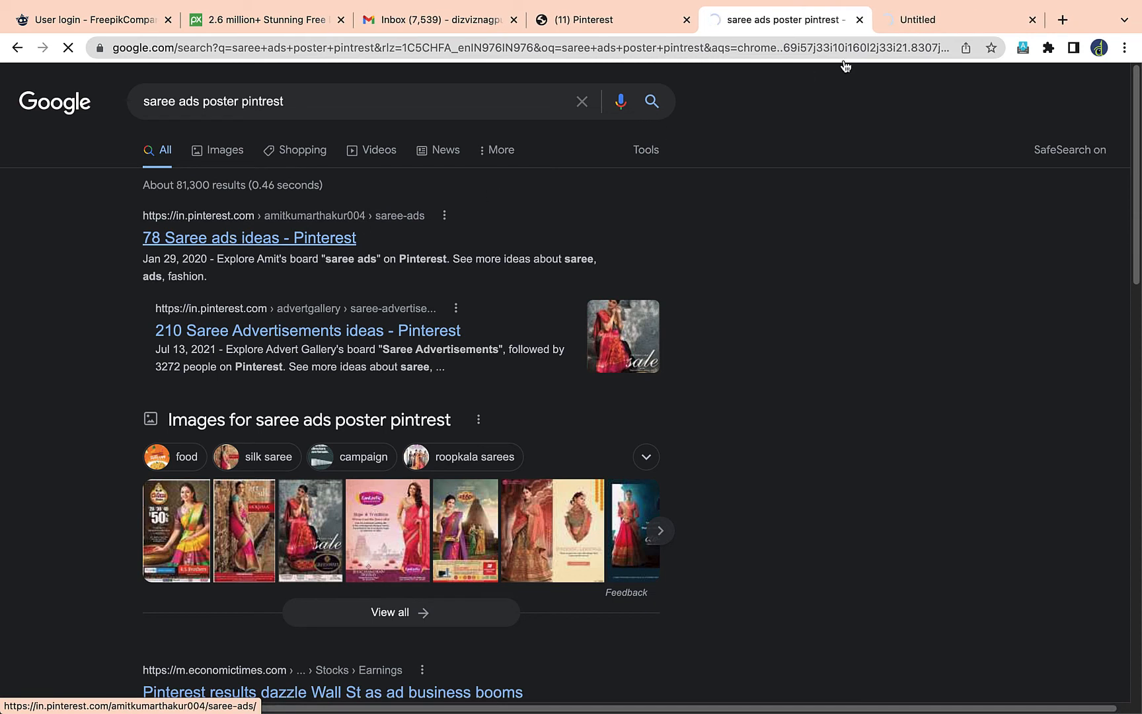
click(934, 22)
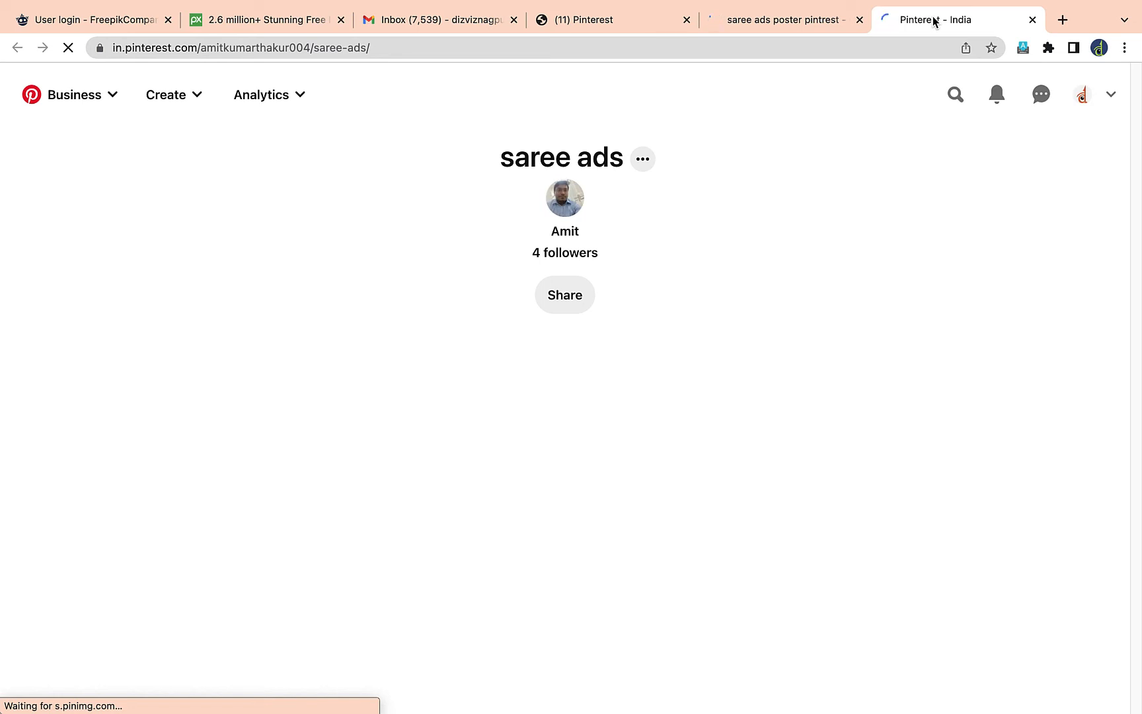
click(752, 21)
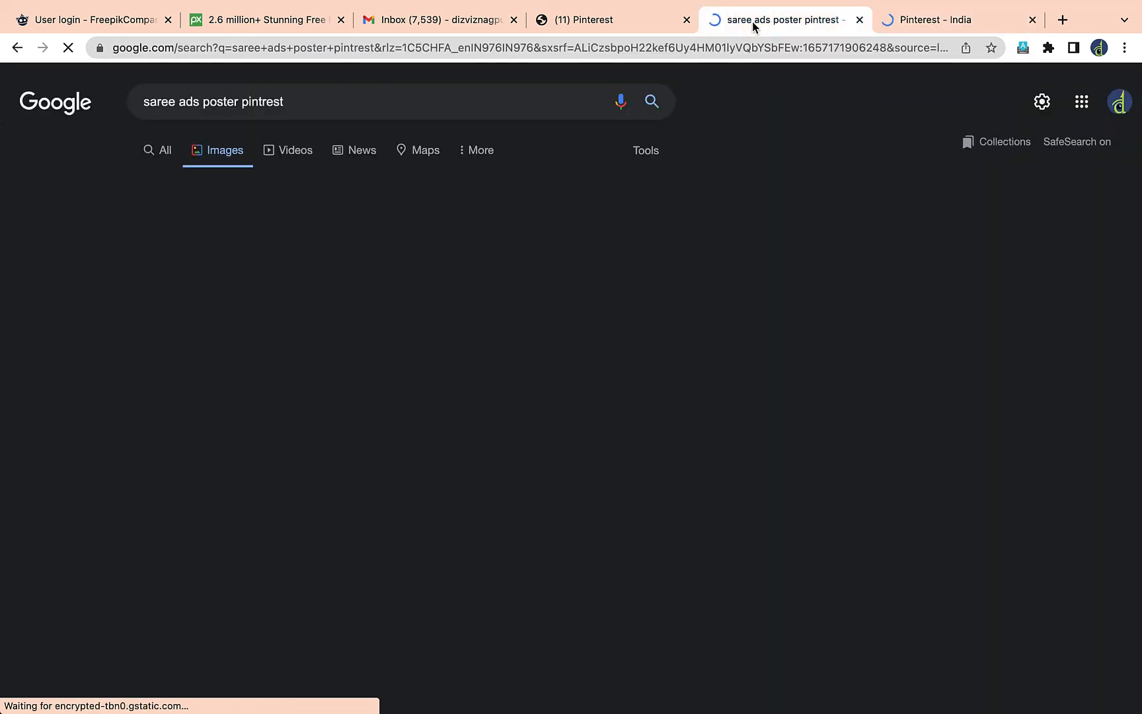
click(612, 24)
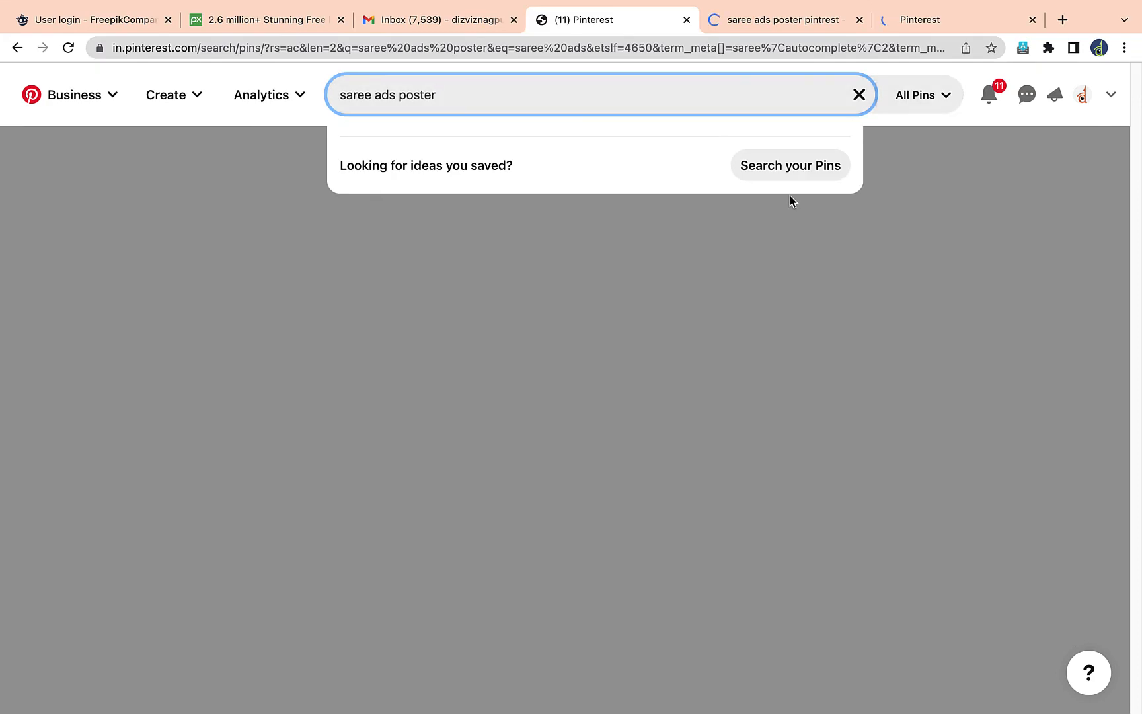
click(895, 18)
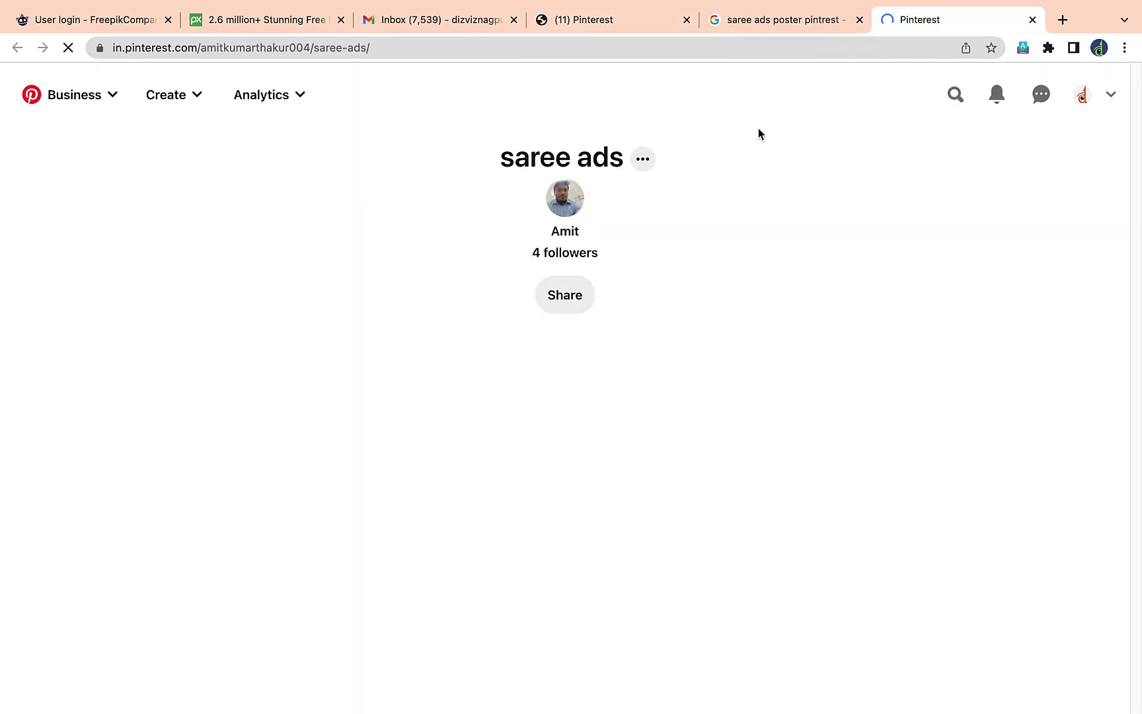
click(745, 24)
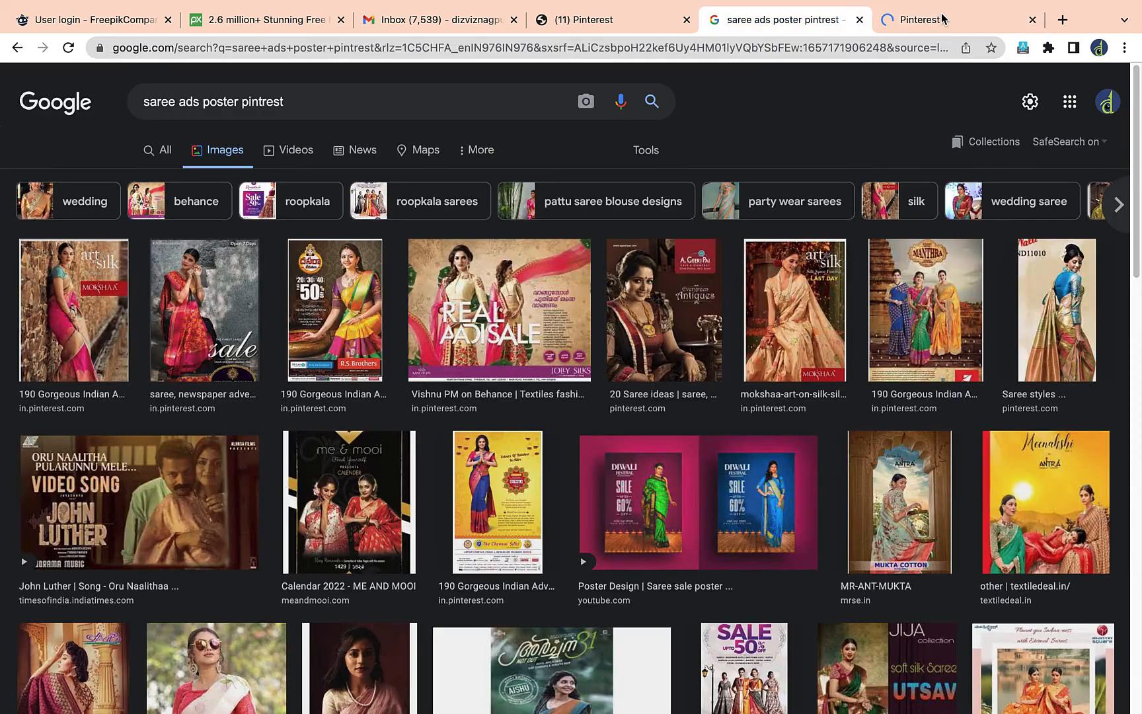
click(946, 18)
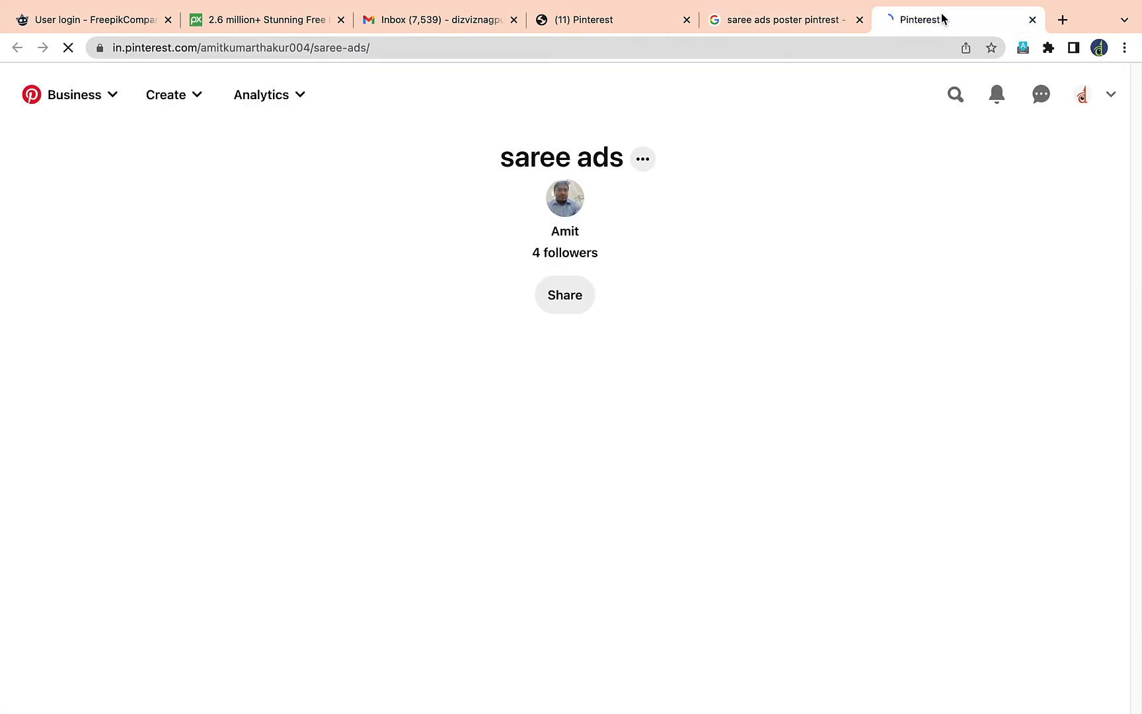
Step: Return to the Google image results for saree ad posters and preview the green "Saree Sale" poster offering 30% off
click(769, 23)
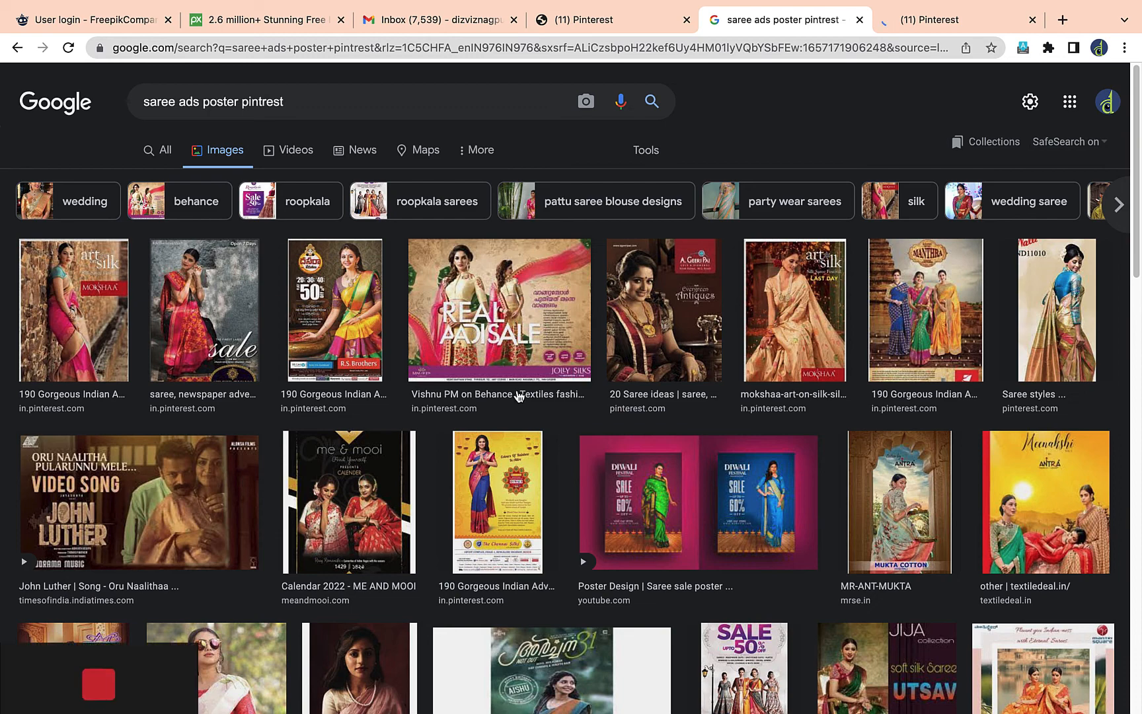
scroll(519, 398, down, 1)
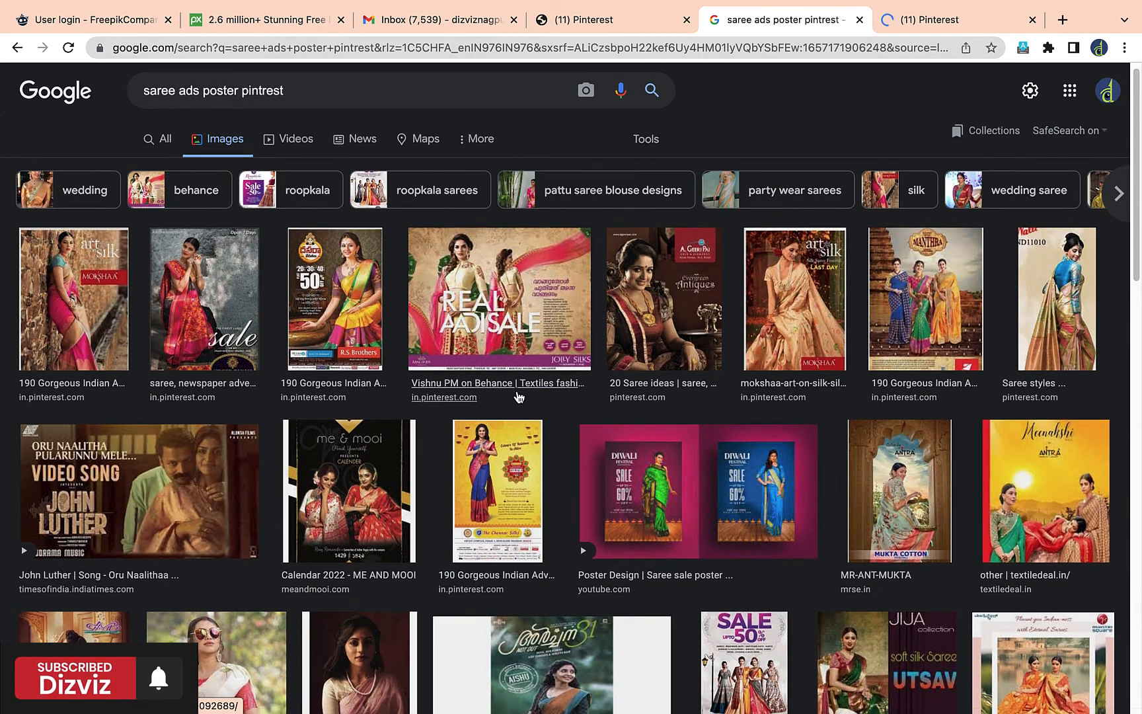
scroll(1127, 533, down, 3)
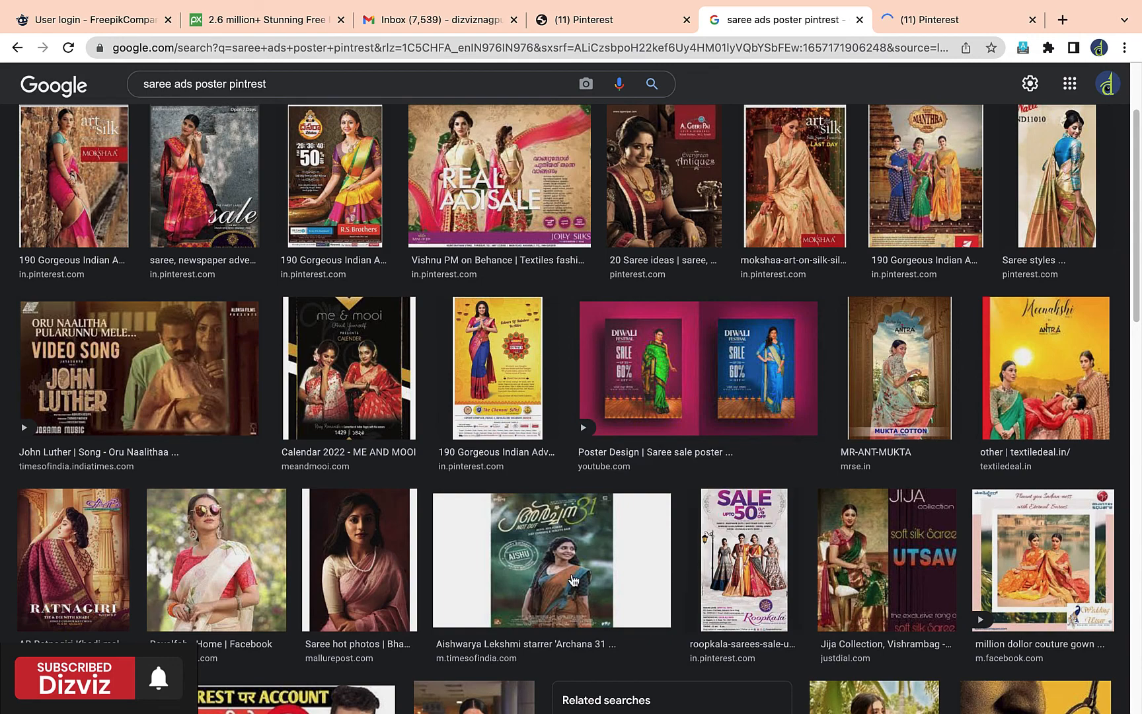
scroll(572, 580, down, 5)
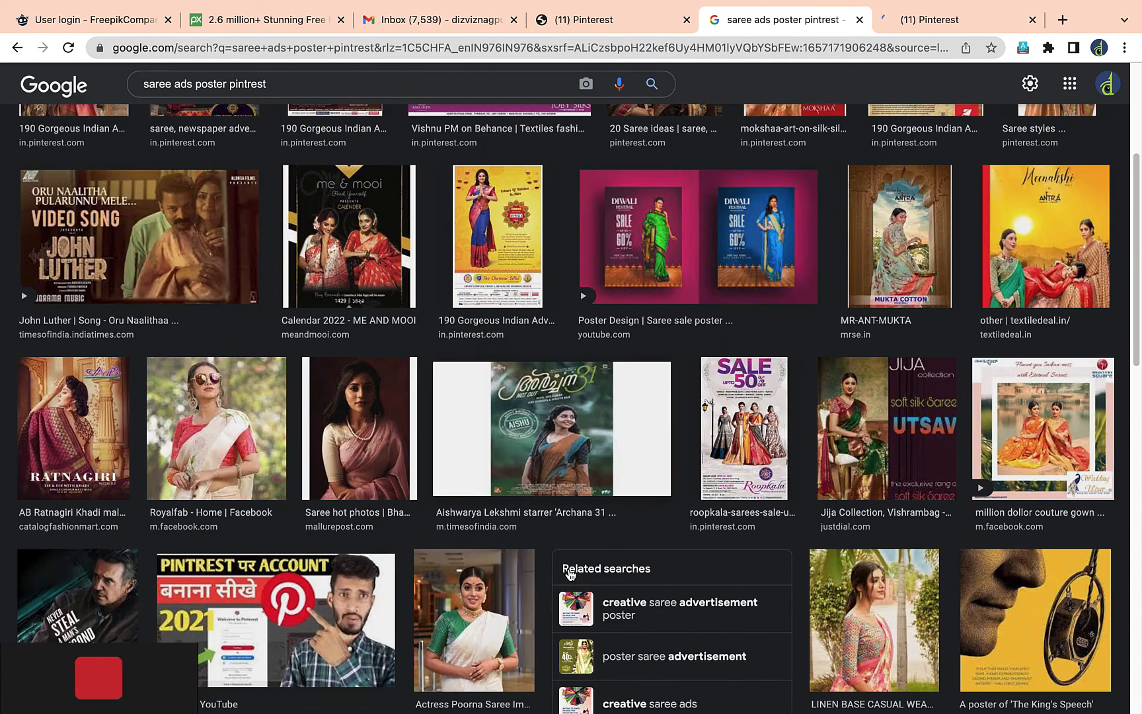
scroll(570, 574, down, 4)
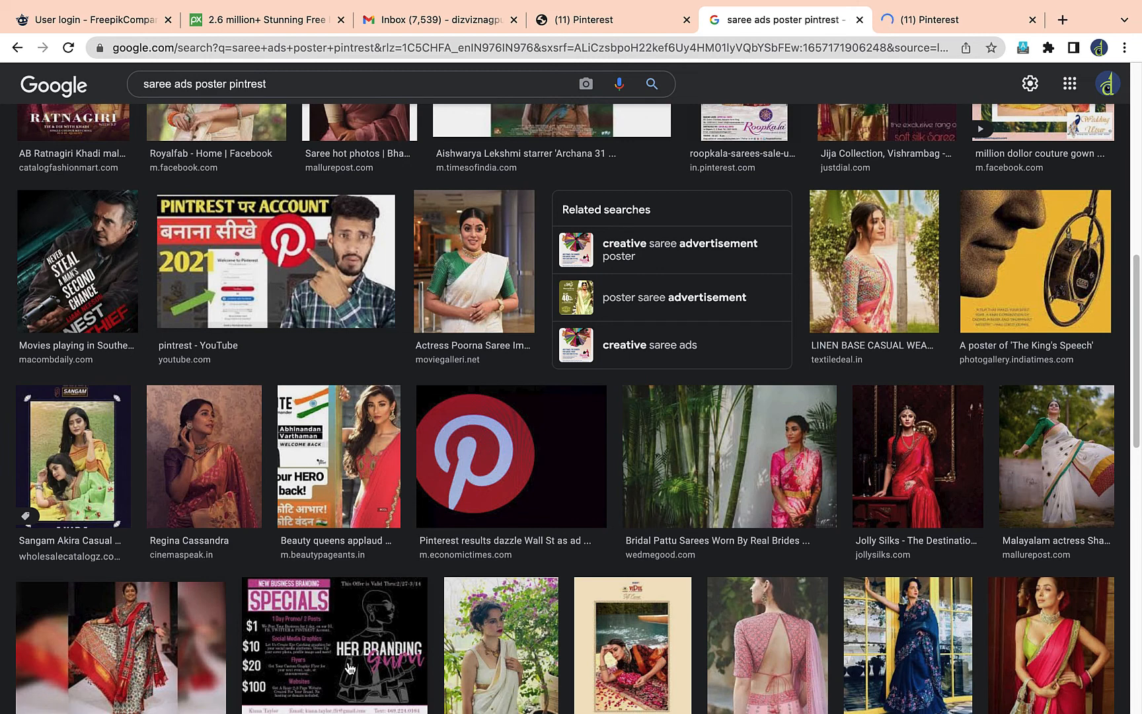
scroll(351, 668, down, 15)
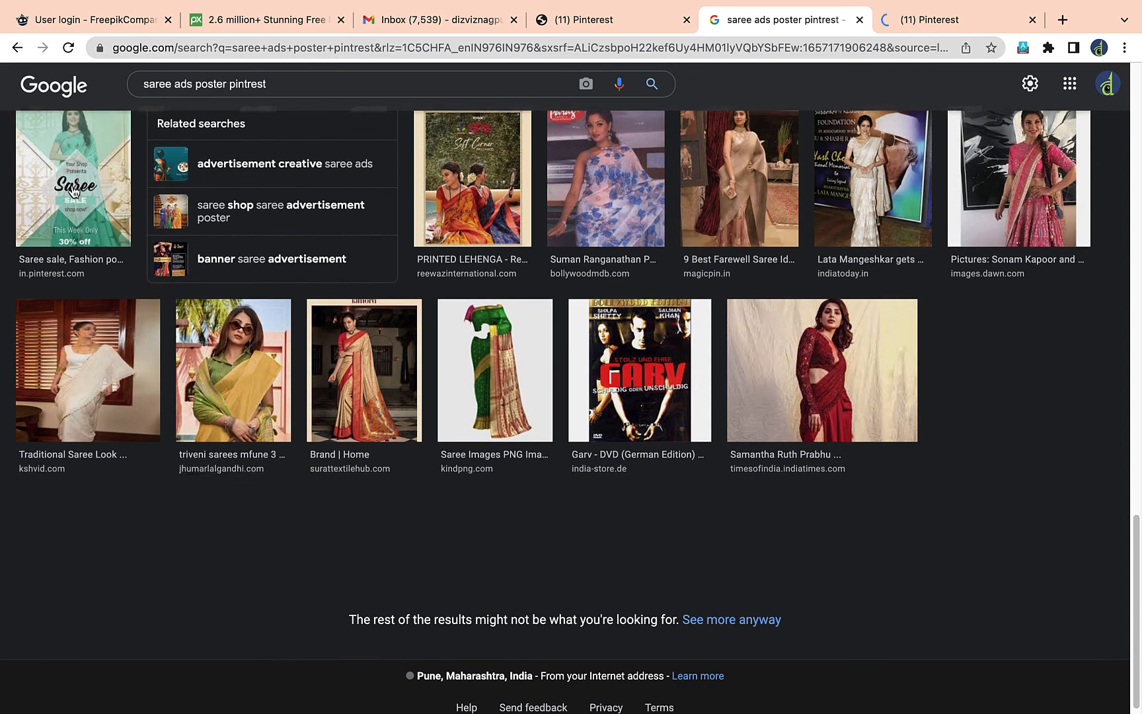
click(74, 192)
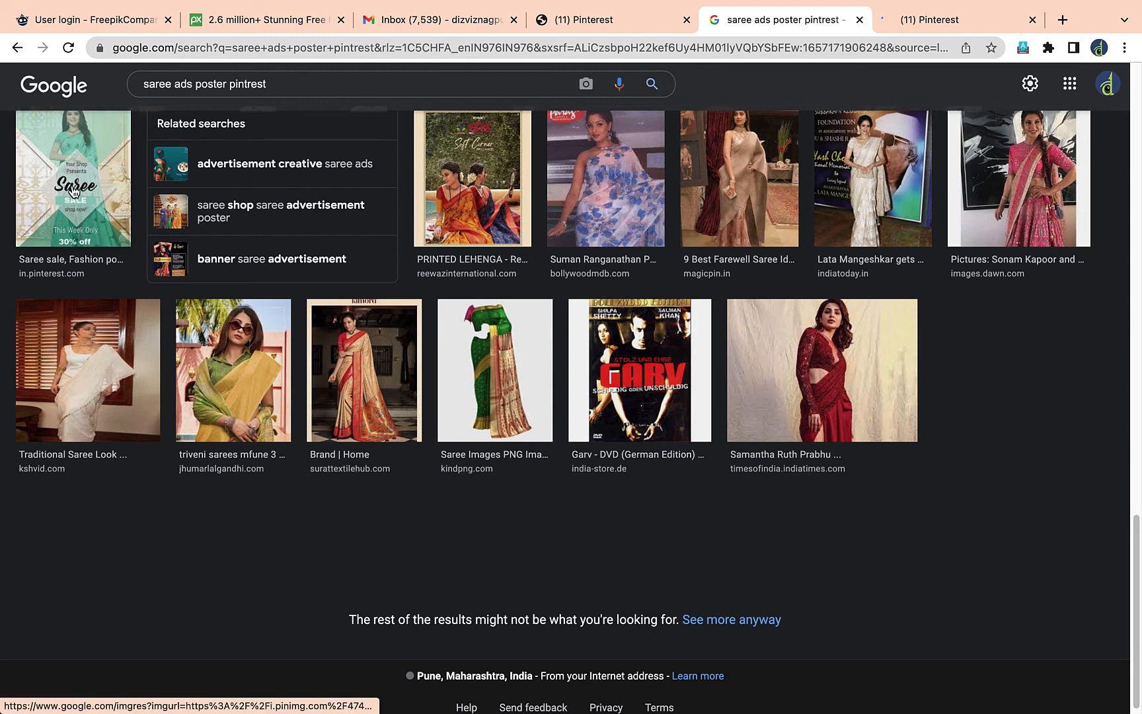
click(74, 191)
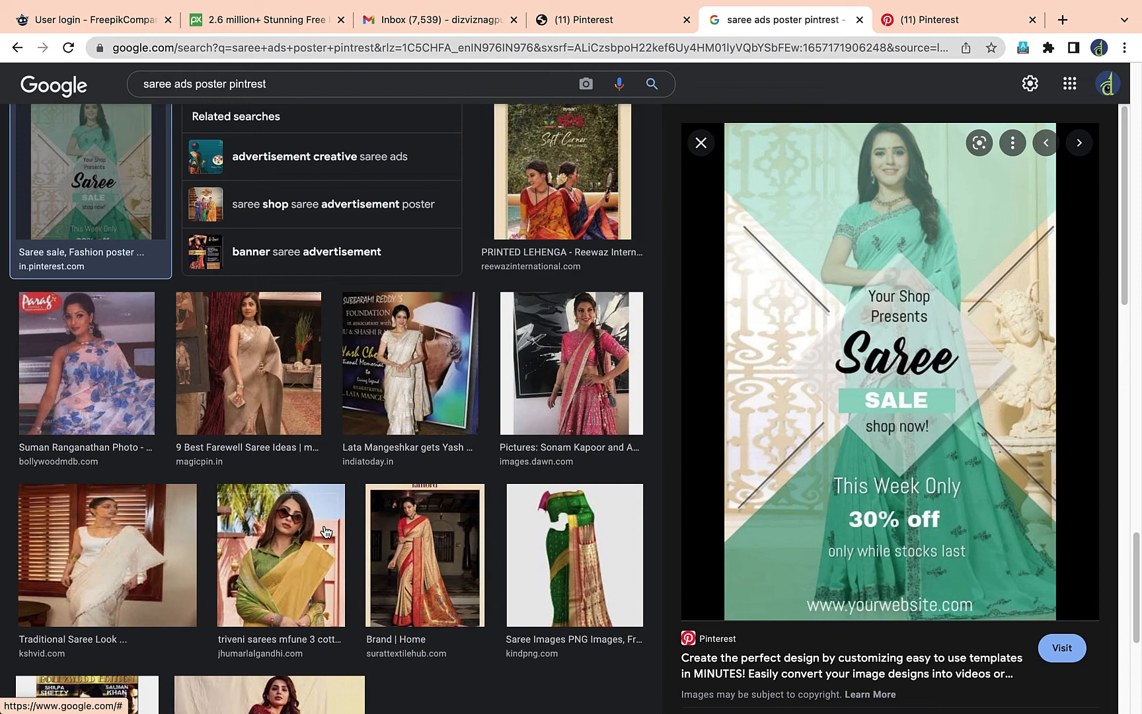
Step: Preview the Madhupriya Sonikudi saree poster with circular photo frames among the image results
scroll(326, 532, down, 5)
scroll(325, 532, up, 10)
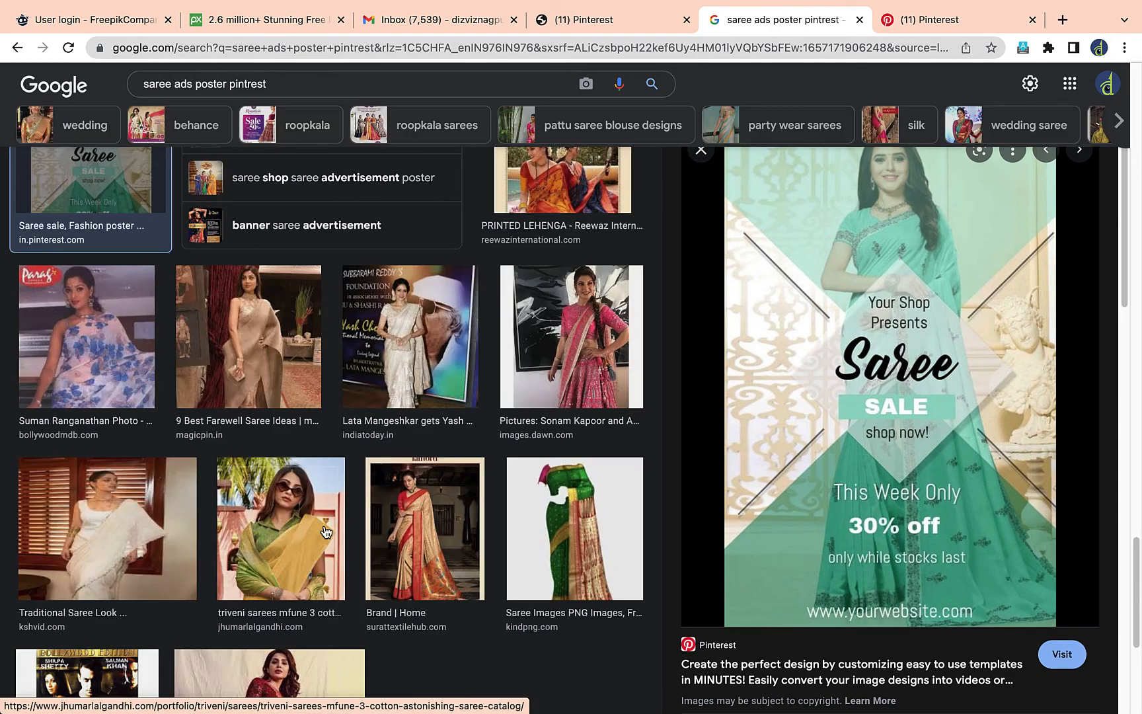
scroll(325, 532, up, 5)
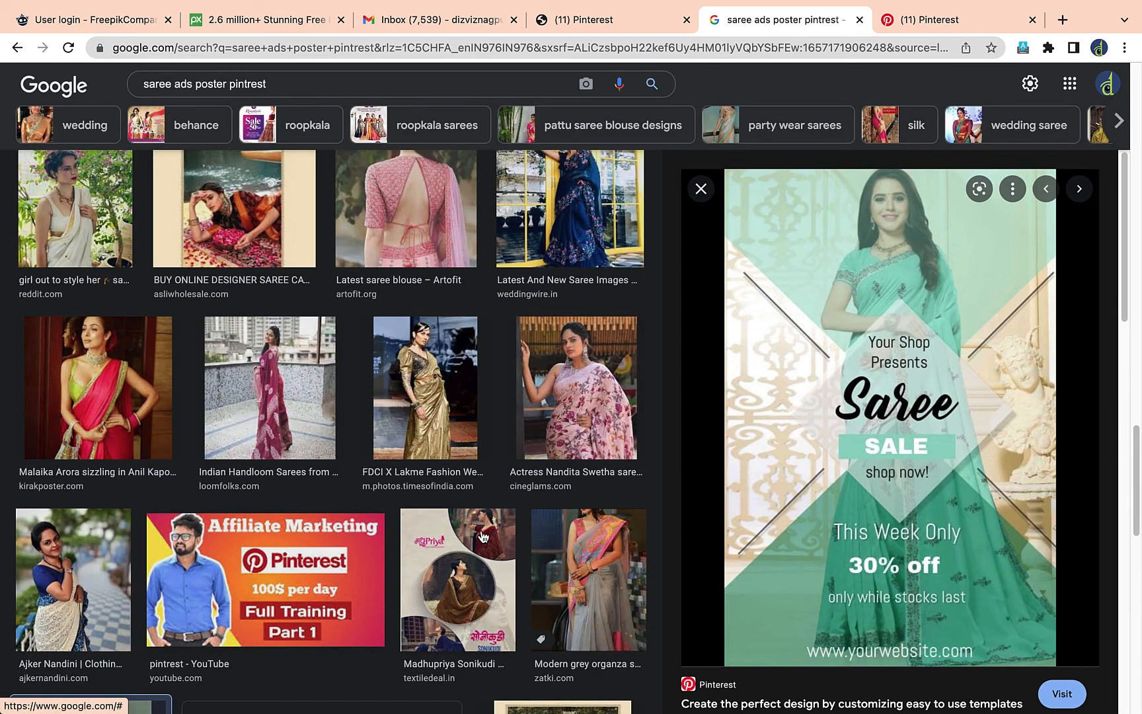
click(483, 537)
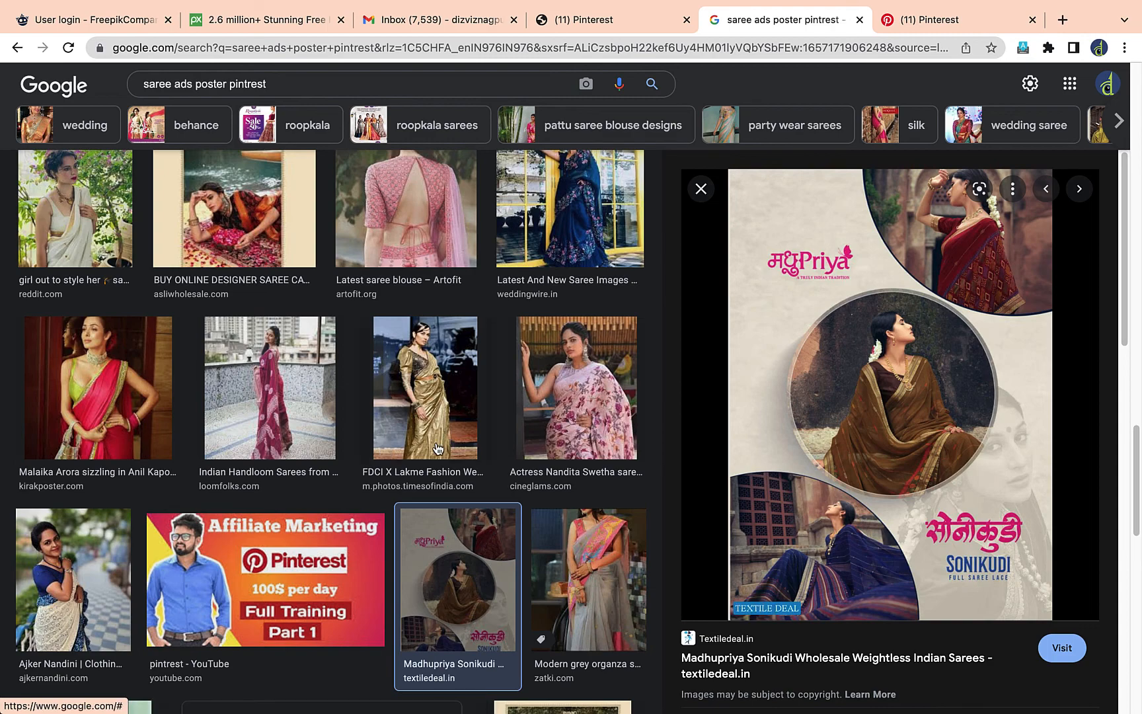
Step: Preview the yellow "The King's Speech" movie poster among the image results
scroll(436, 449, down, 15)
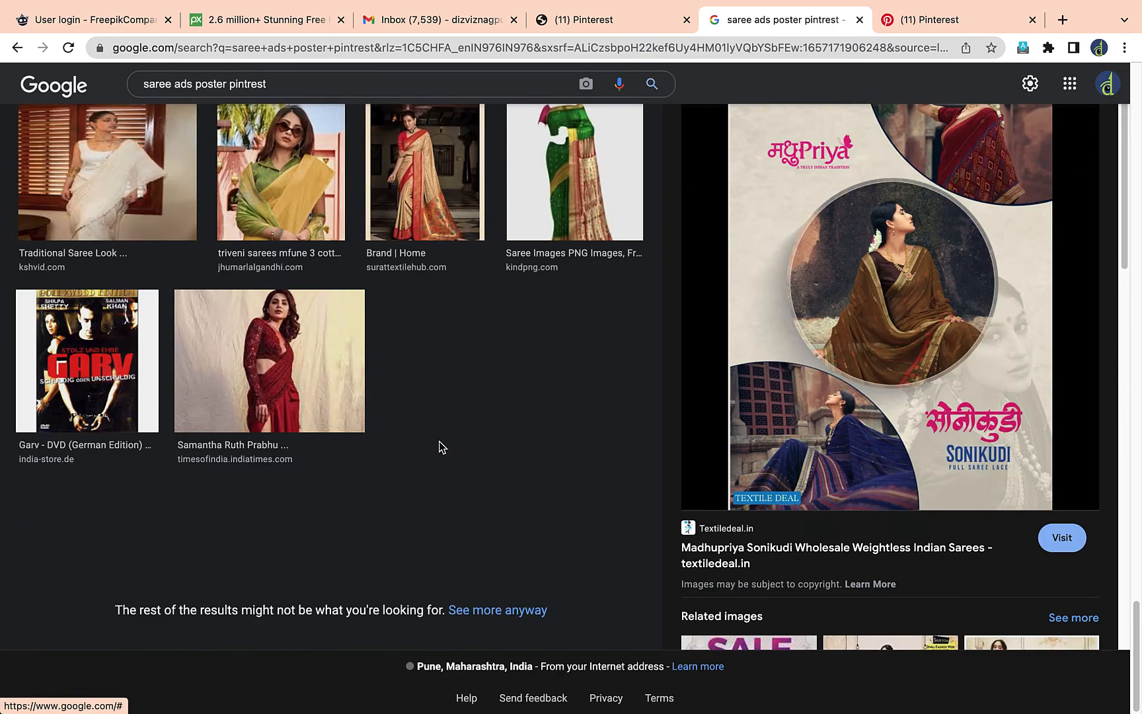
scroll(439, 441, up, 10)
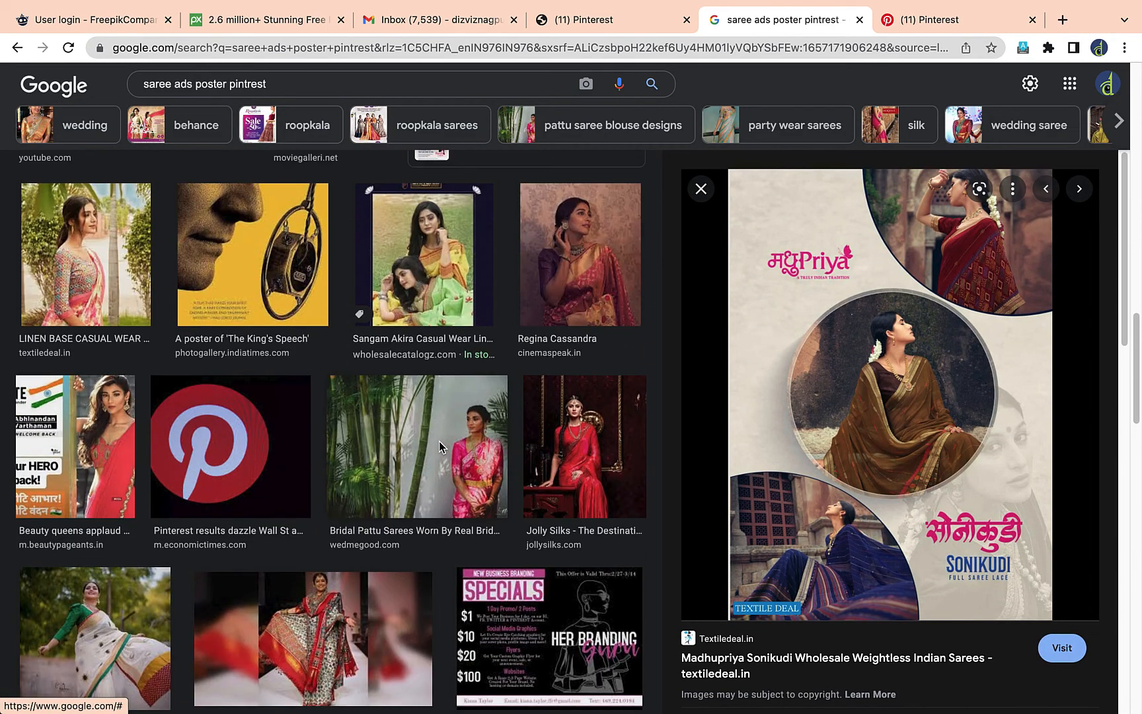
scroll(439, 441, up, 1)
click(236, 249)
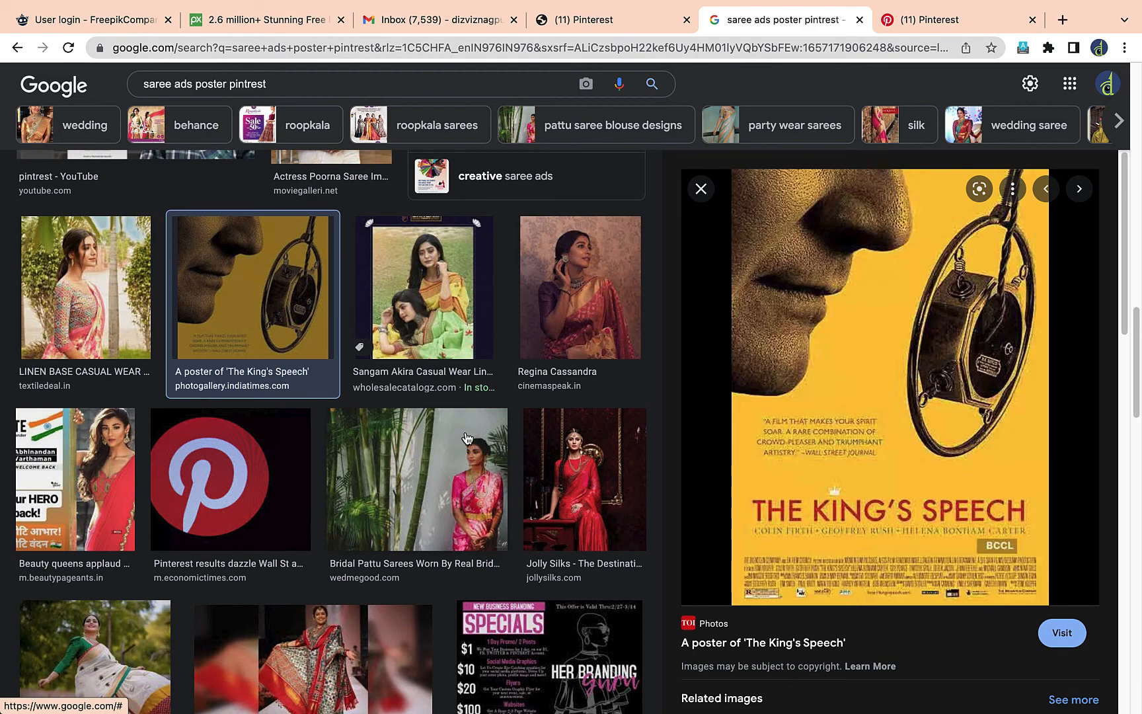
Step: Preview the "Honest Thief" movie poster among the image results
scroll(465, 438, up, 5)
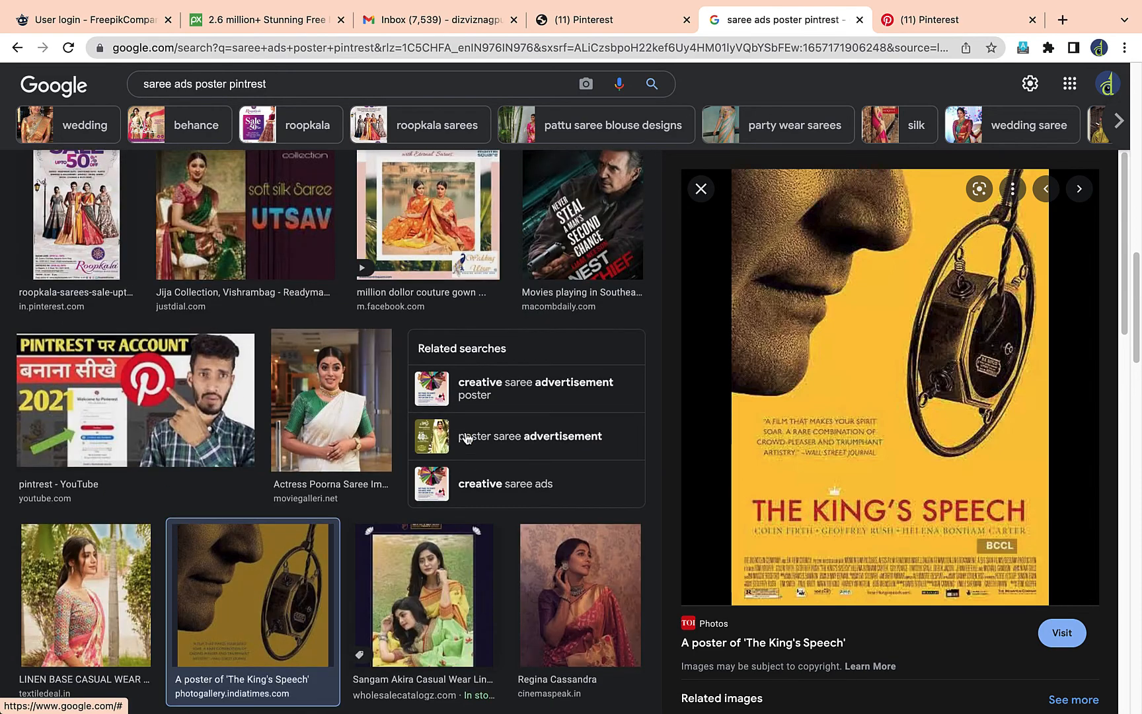
scroll(466, 438, up, 4)
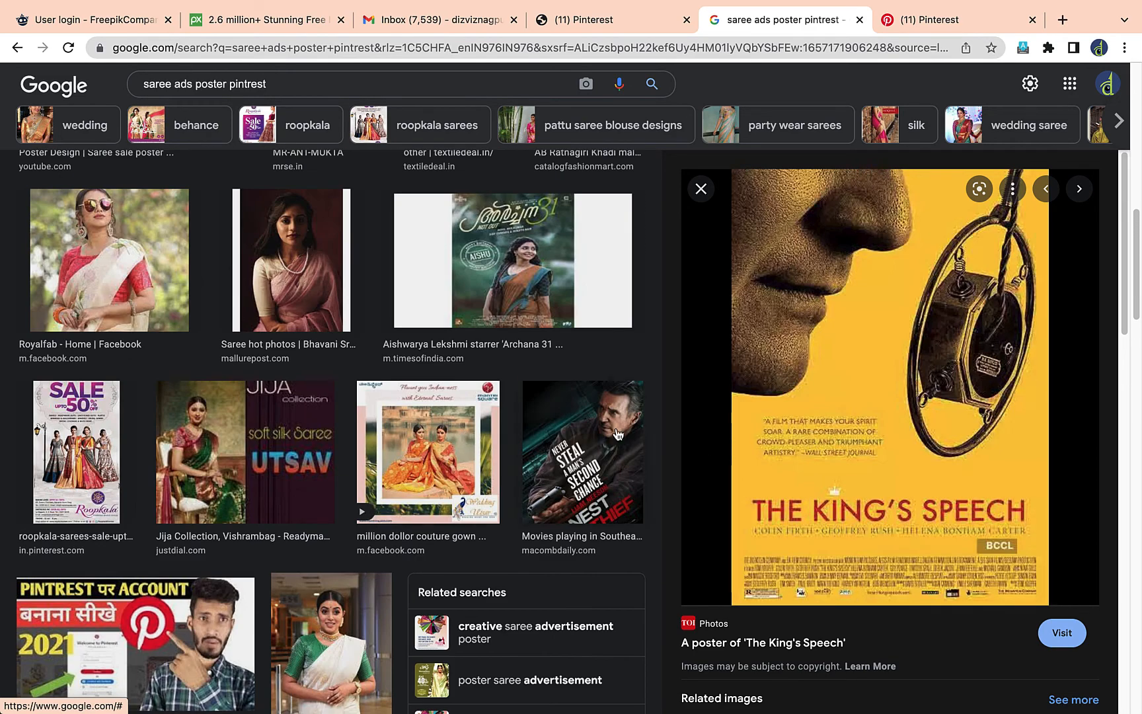
click(613, 434)
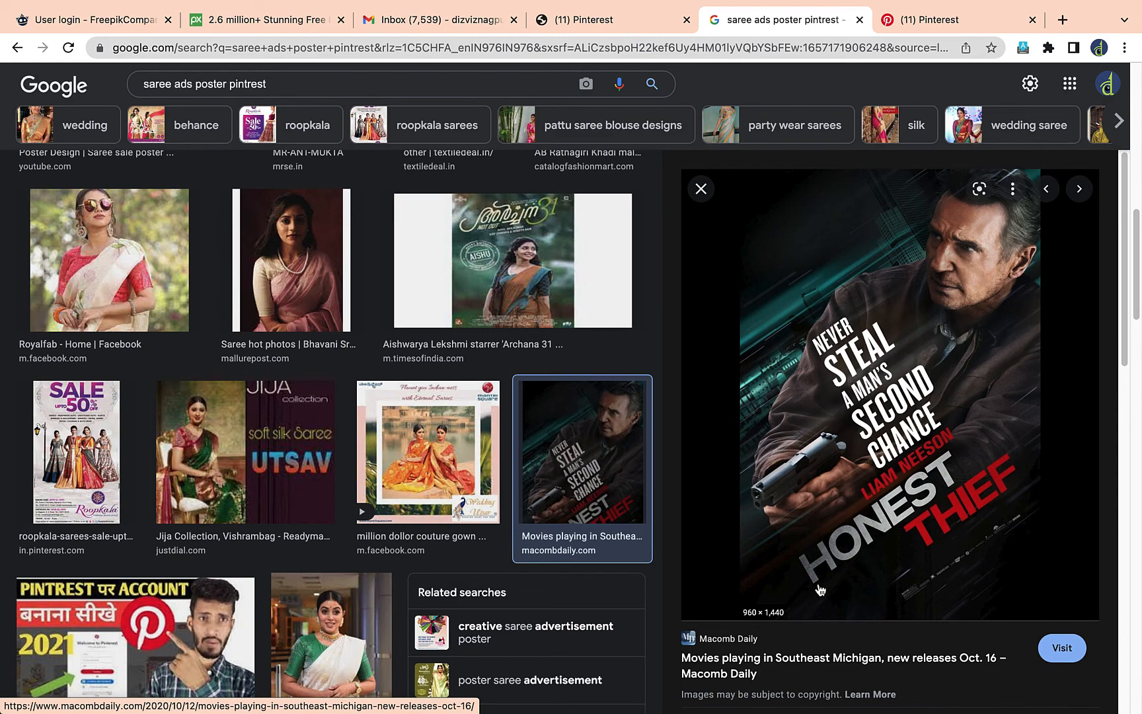
Step: Preview the "John Luther" video song poster and return to the first rows of saree ad results
scroll(275, 464, up, 7)
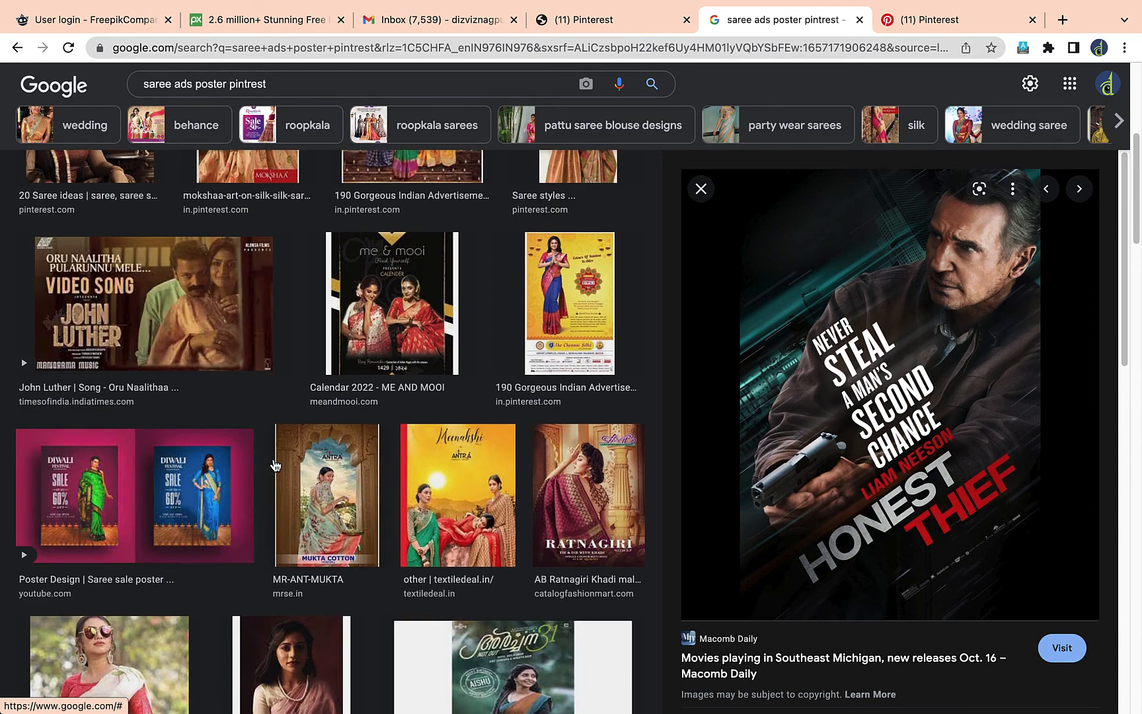
click(218, 322)
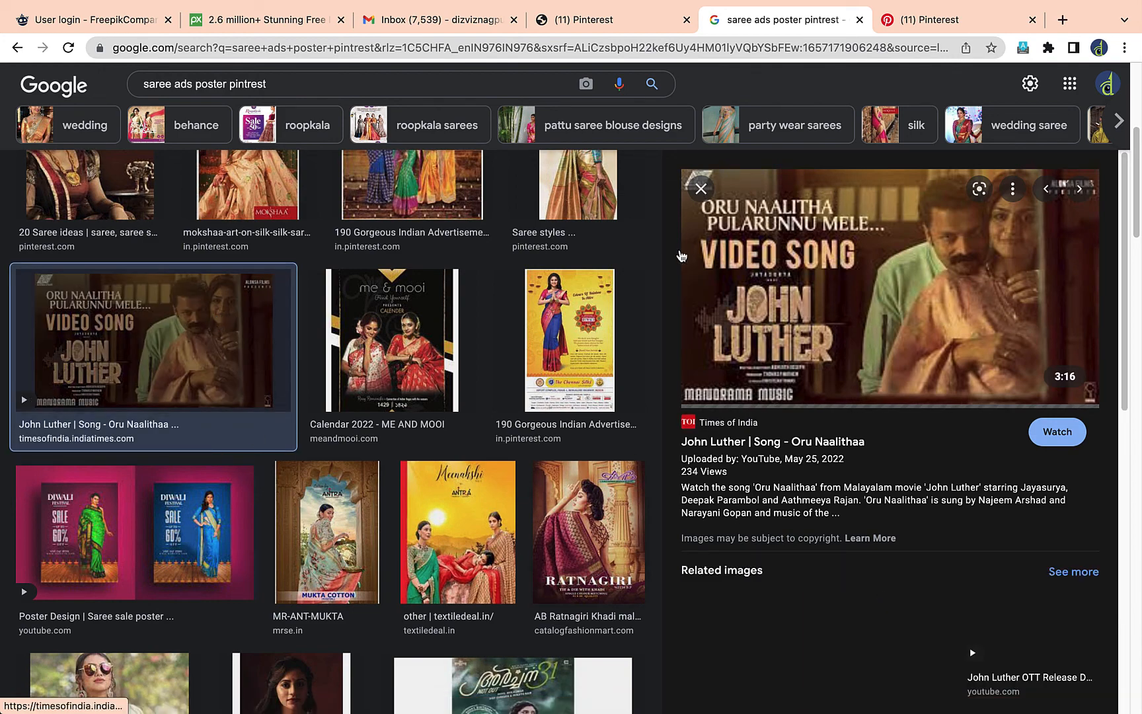
scroll(189, 460, up, 5)
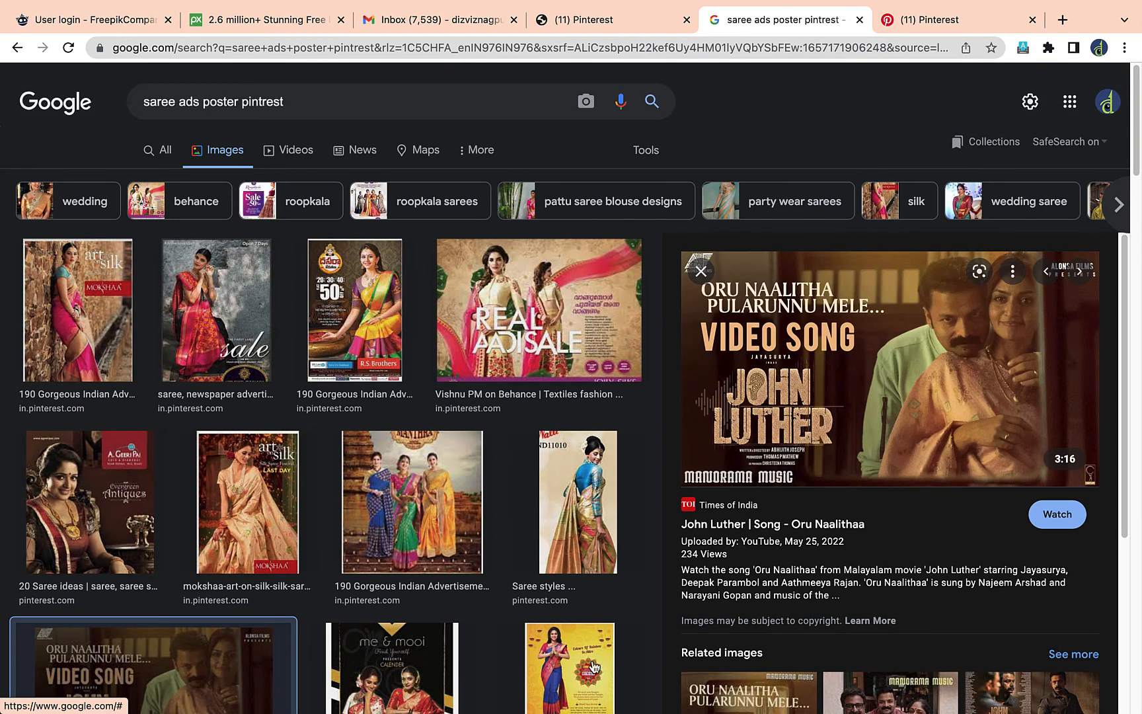
Step: Switch to Photoshop and recolour the rectangle behind the Rs. 1200 price with the light red #ff6763 sampled from the saree
mouse_move(573, 699)
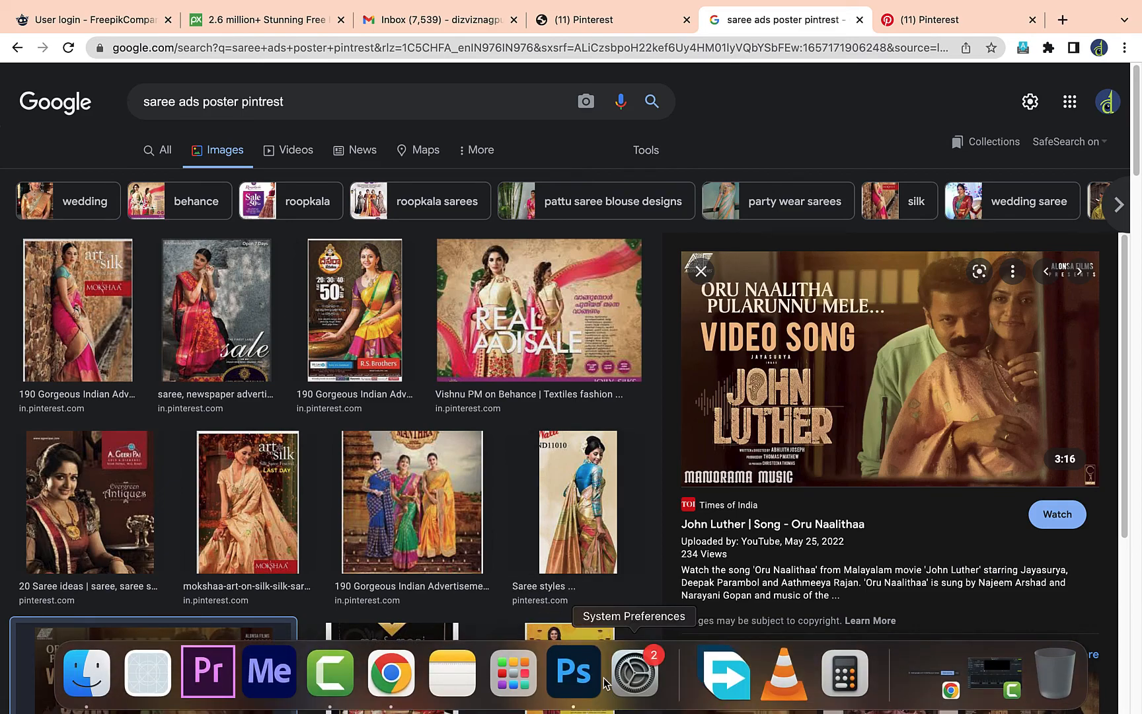
click(573, 672)
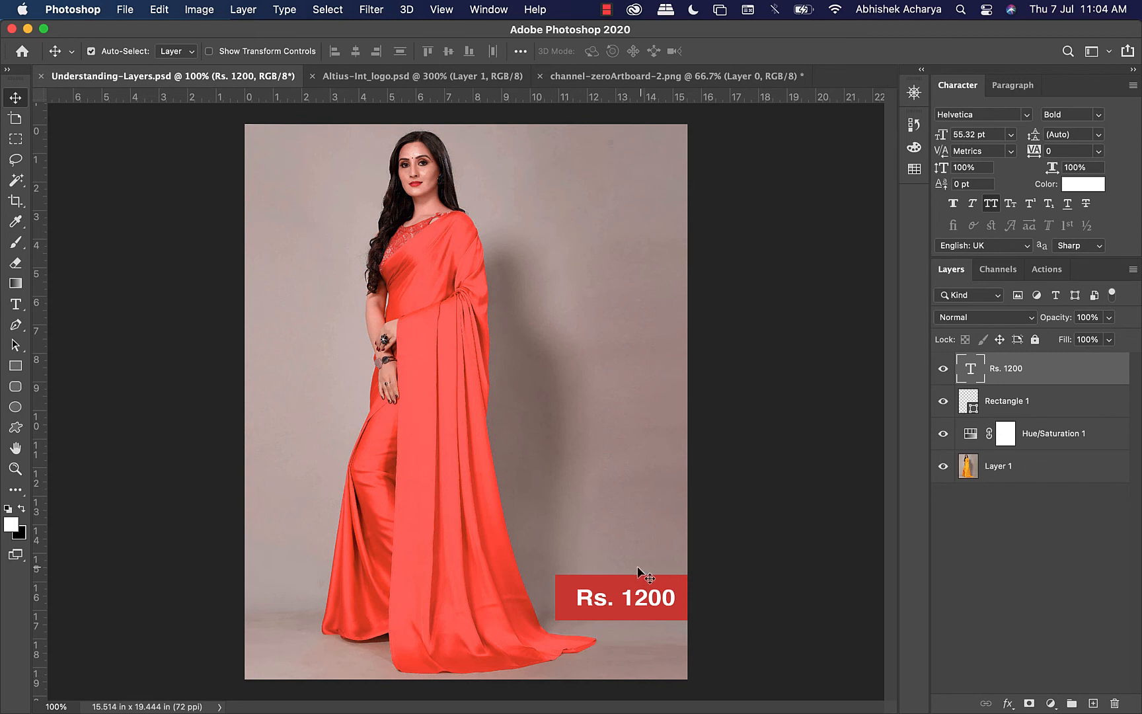
click(602, 583)
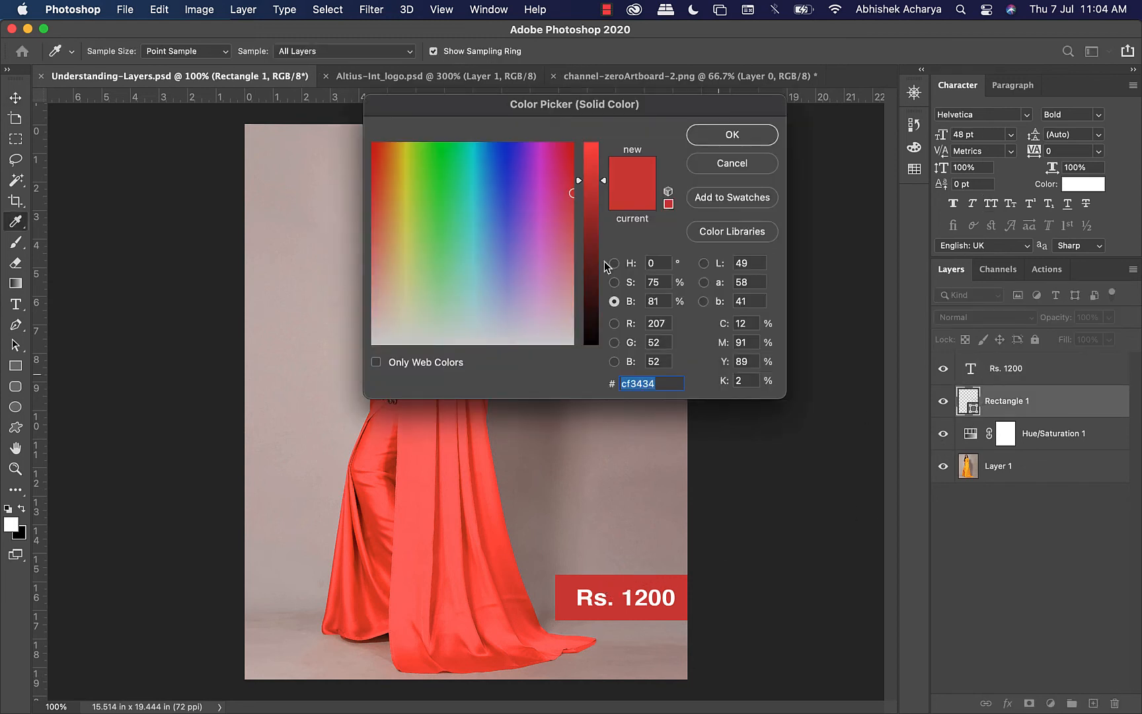
click(422, 461)
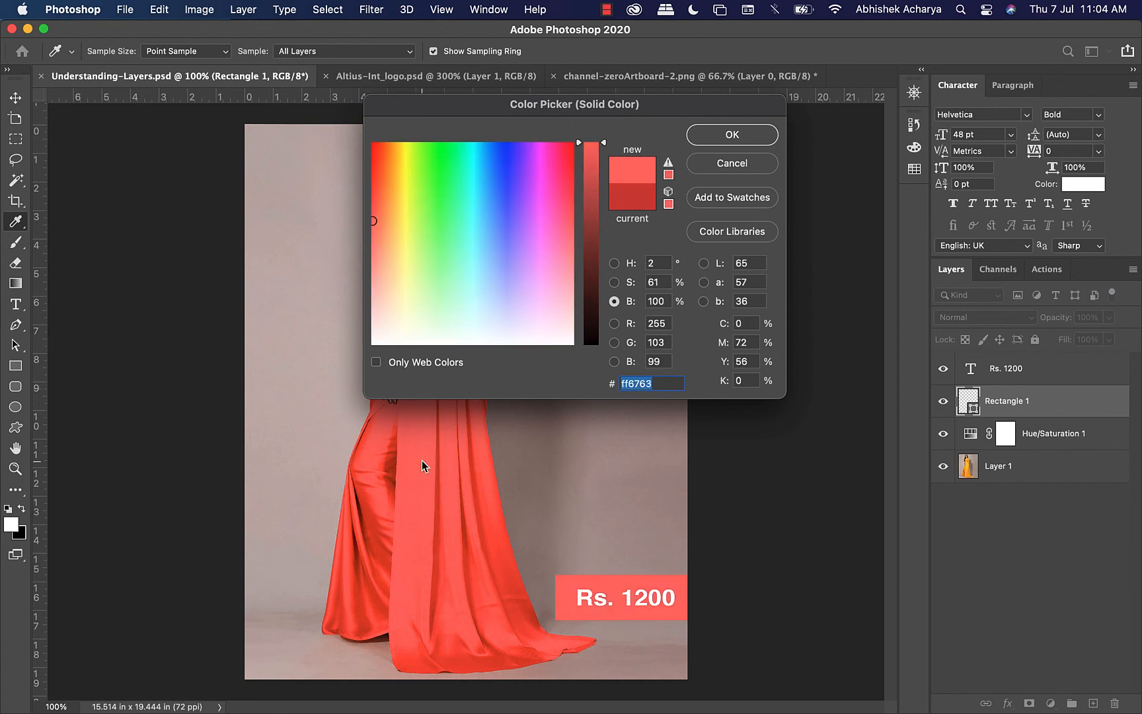
click(735, 134)
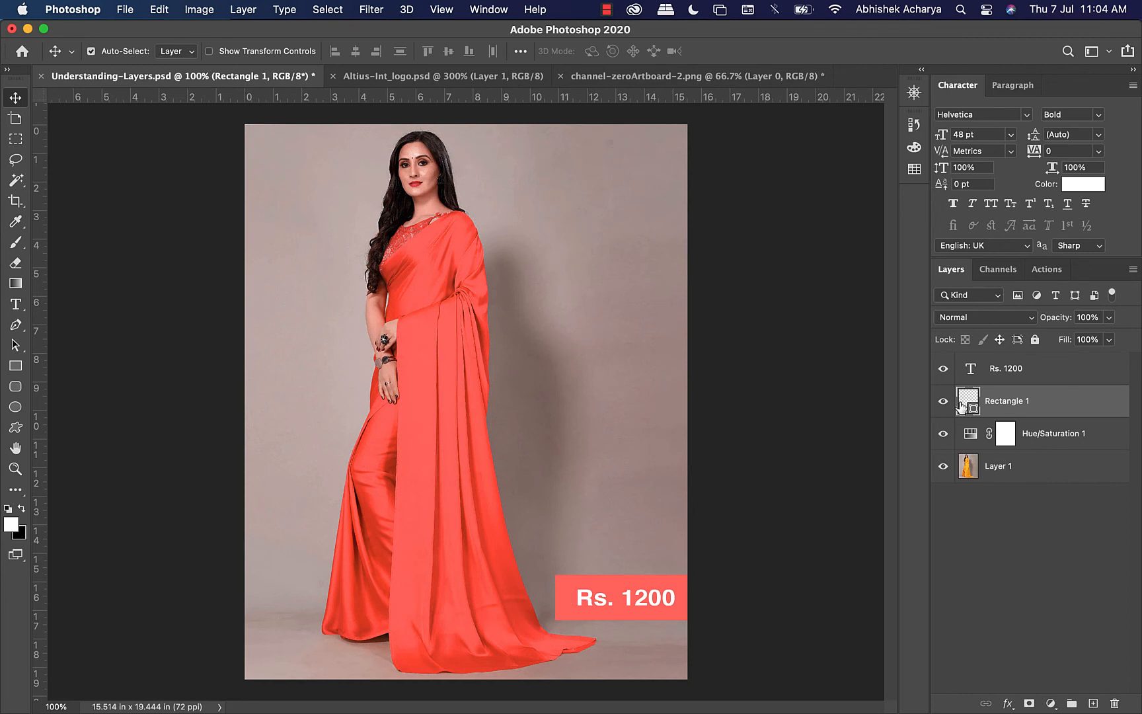
Step: Set the price rectangle's fill to the red #f74032 sampled from the saree's hem, and try a blue #115df7 alternative without applying it
click(528, 636)
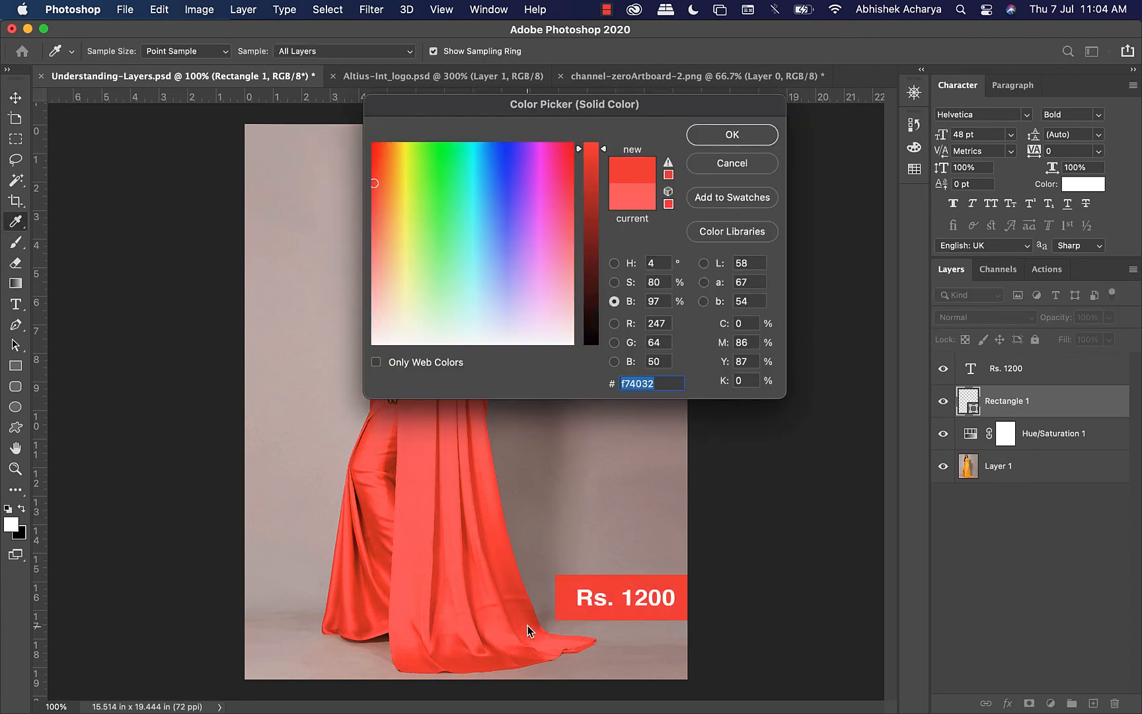
click(738, 134)
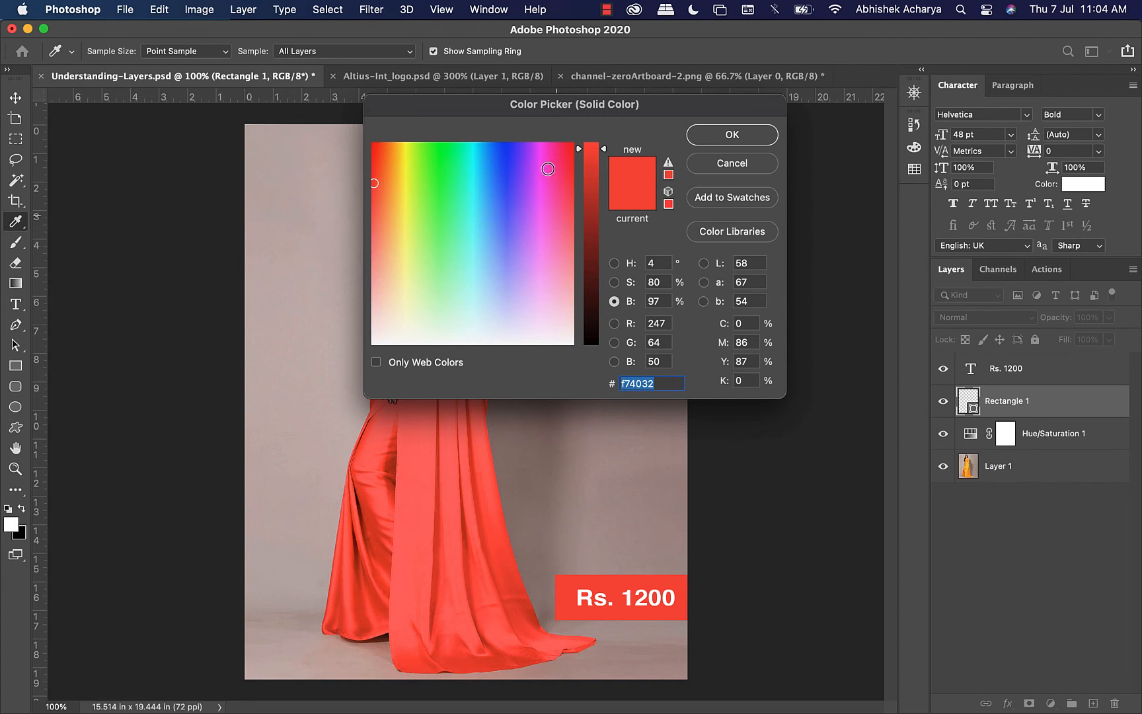
drag(487, 157, 493, 151)
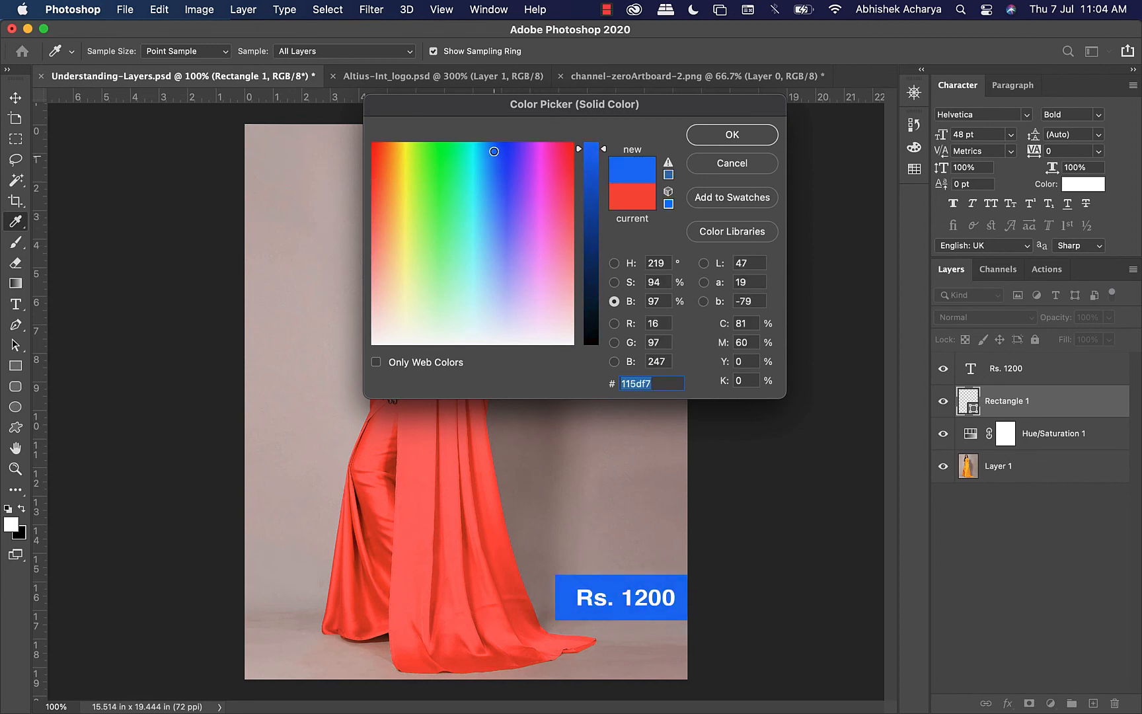
click(721, 164)
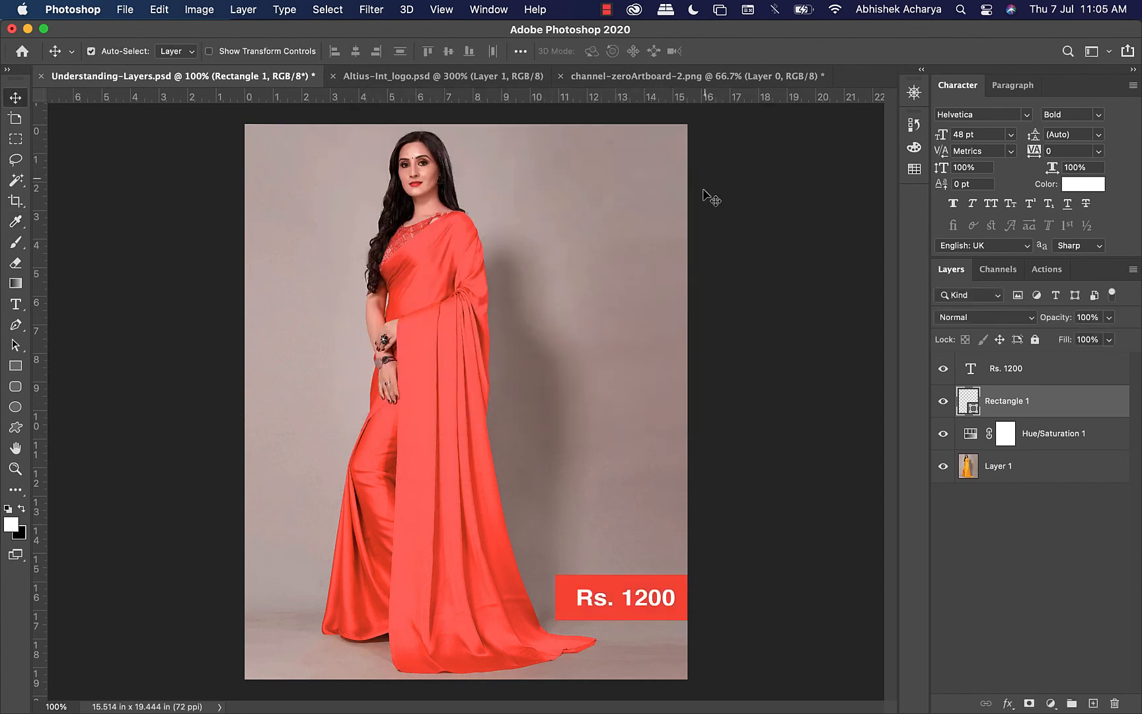
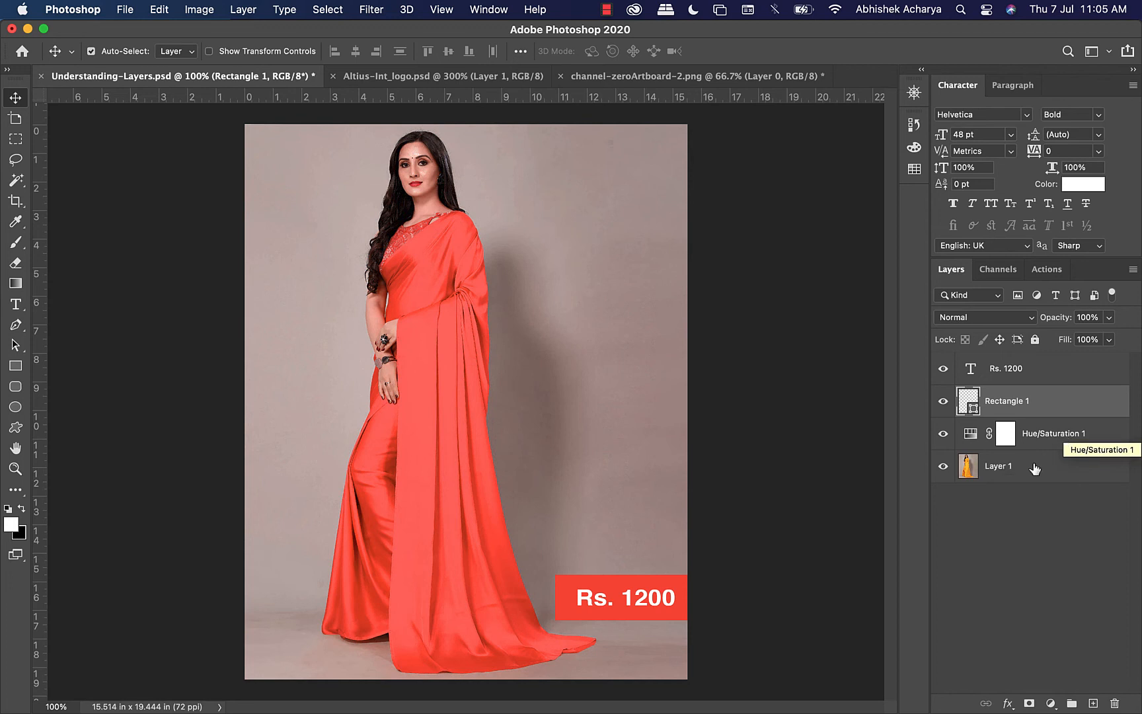
Step: Select all layers from Layer 1 up to the Rs. 1200 text layer, and clear the selection
click(1035, 468)
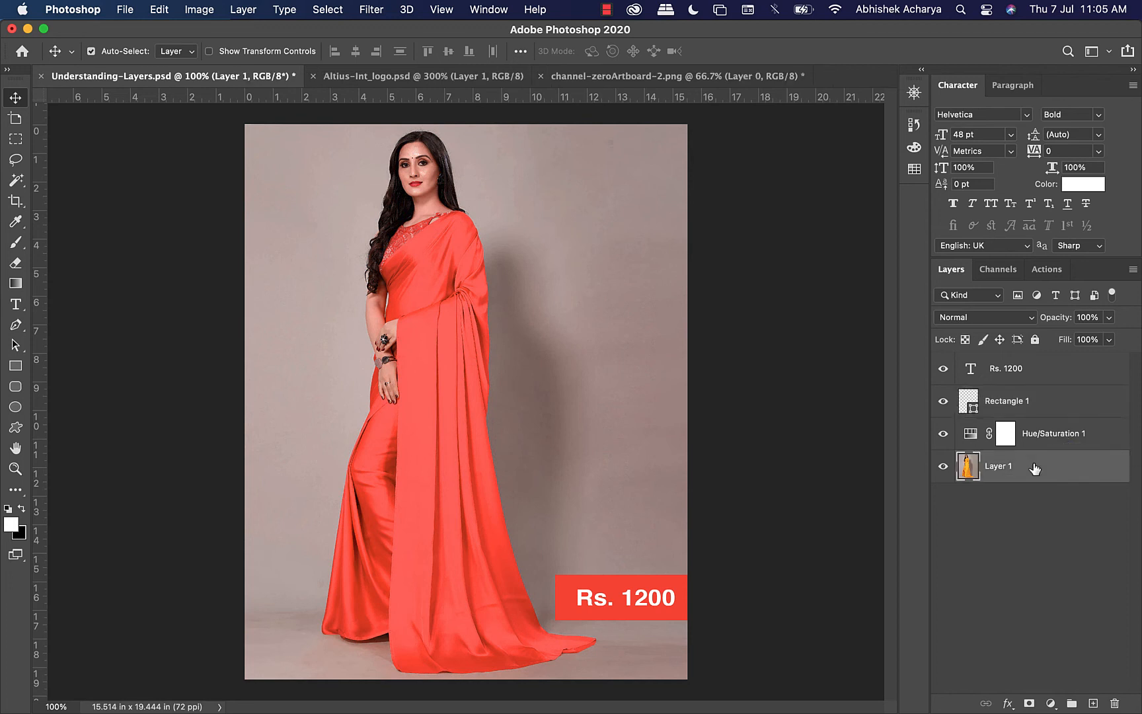
shift+click(1029, 374)
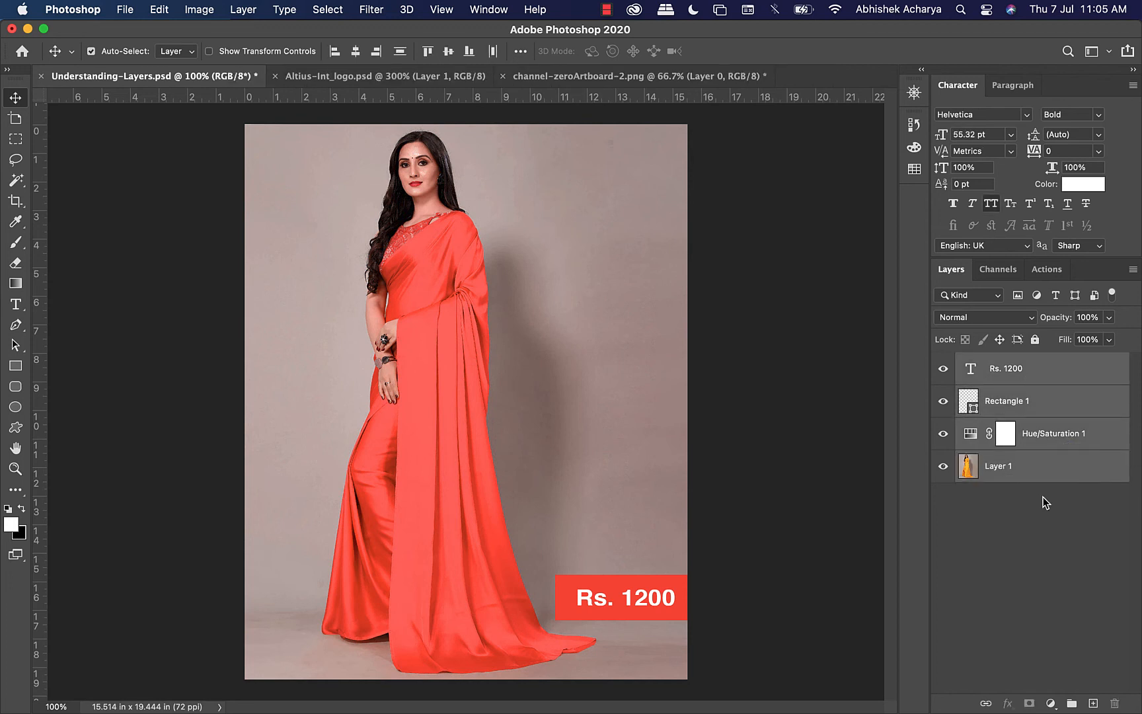
click(1046, 501)
Step: Duplicate the Rs. 1200 text layer twice
click(1022, 368)
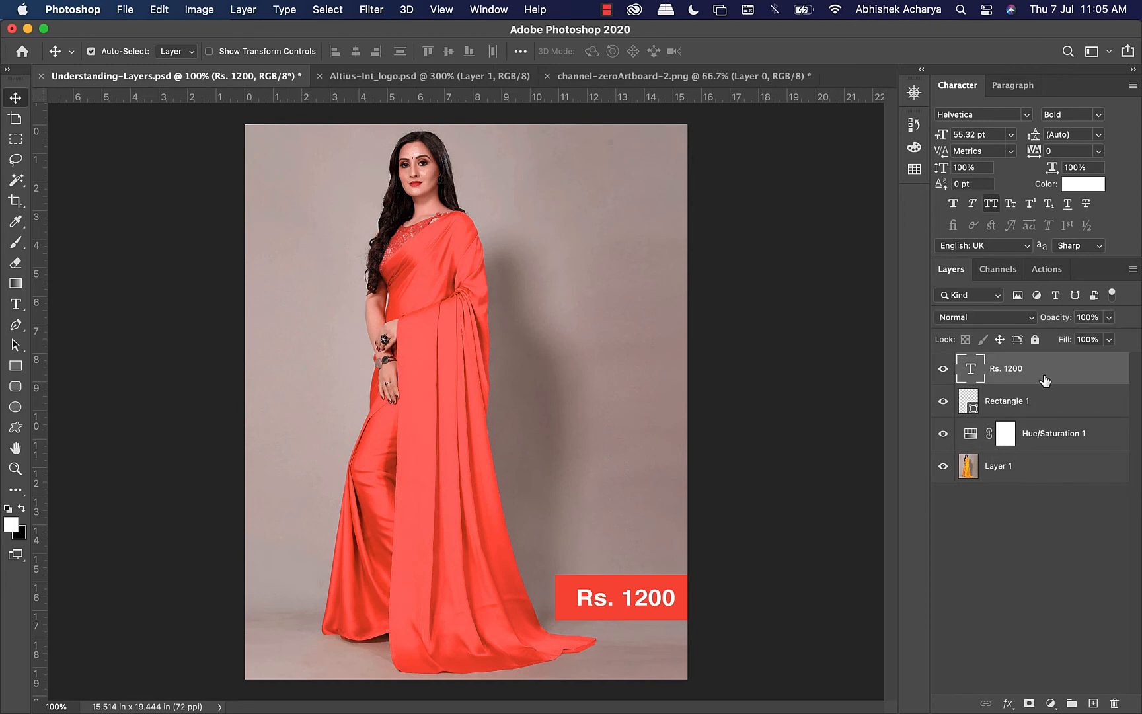
key(super+j)
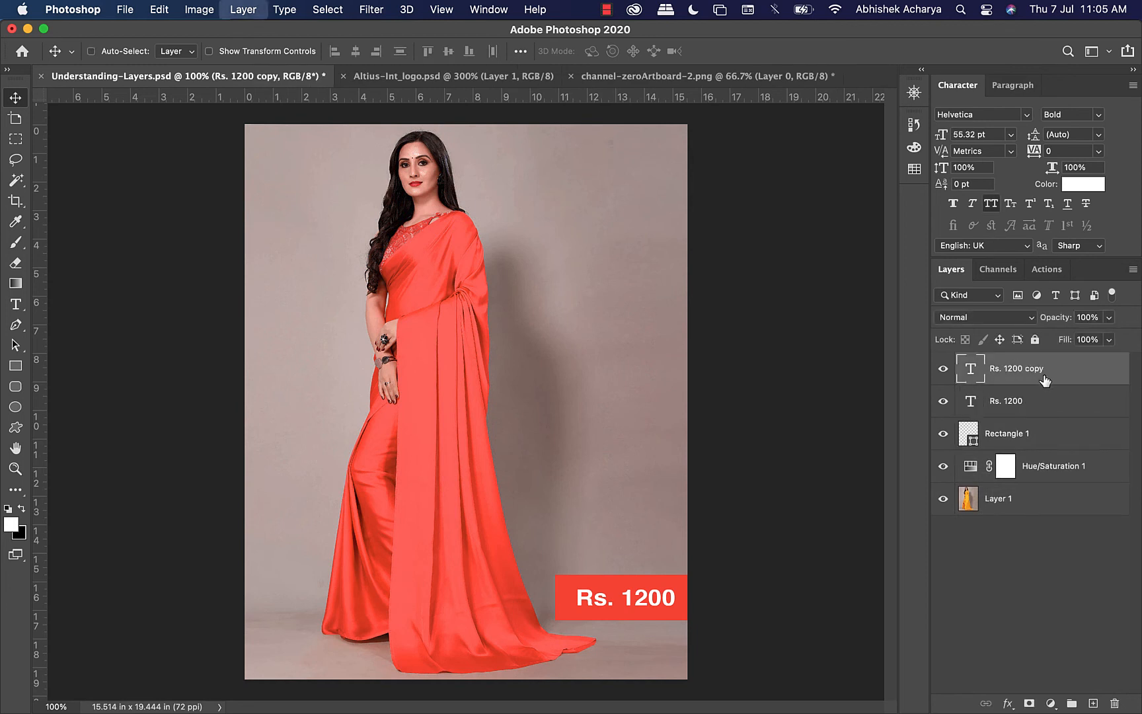
key(super+j)
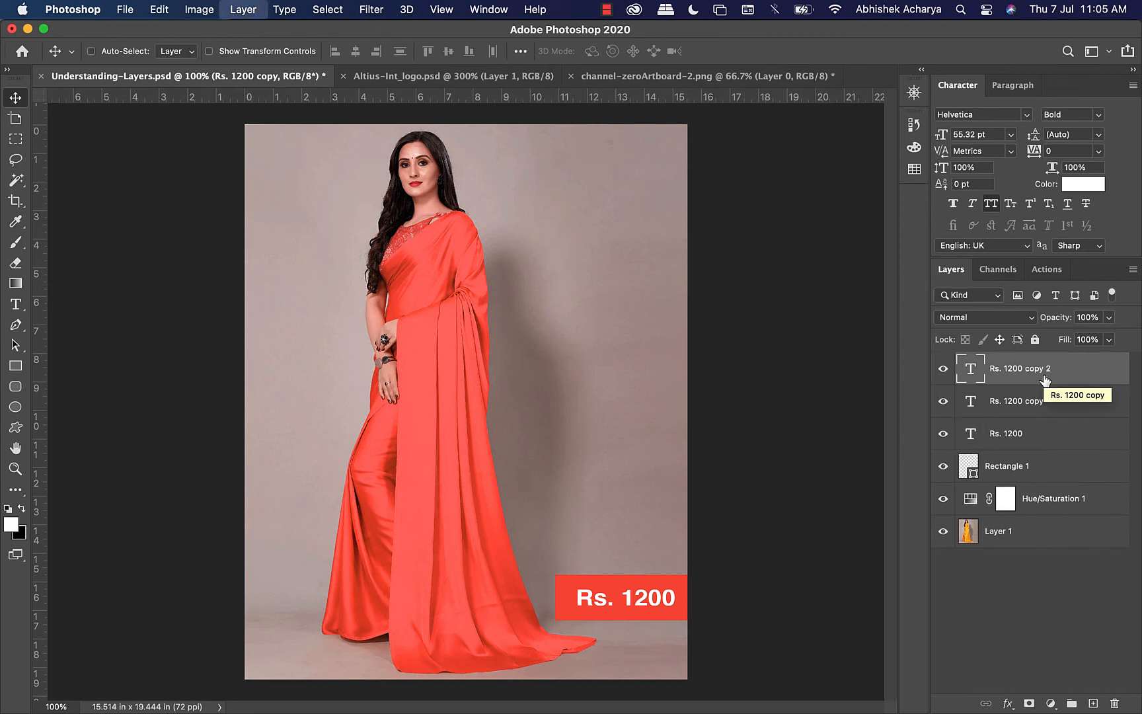
Step: Undo the last two duplications of the Rs. 1200 text layer
key(super+z)
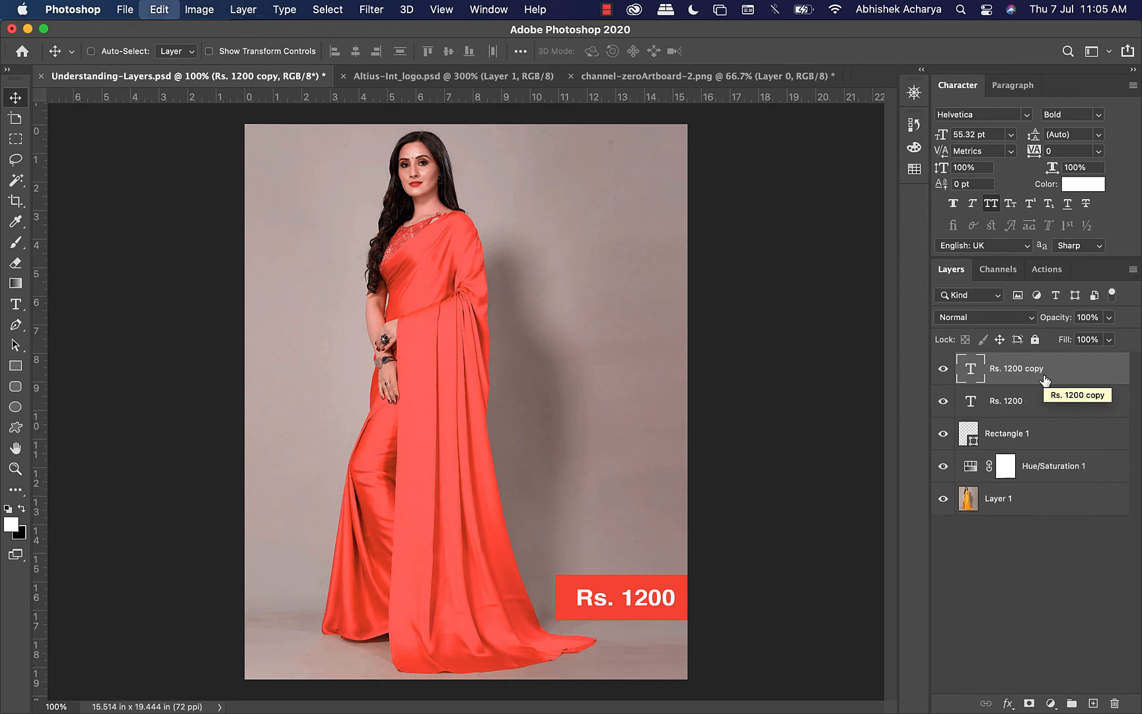
key(super+z)
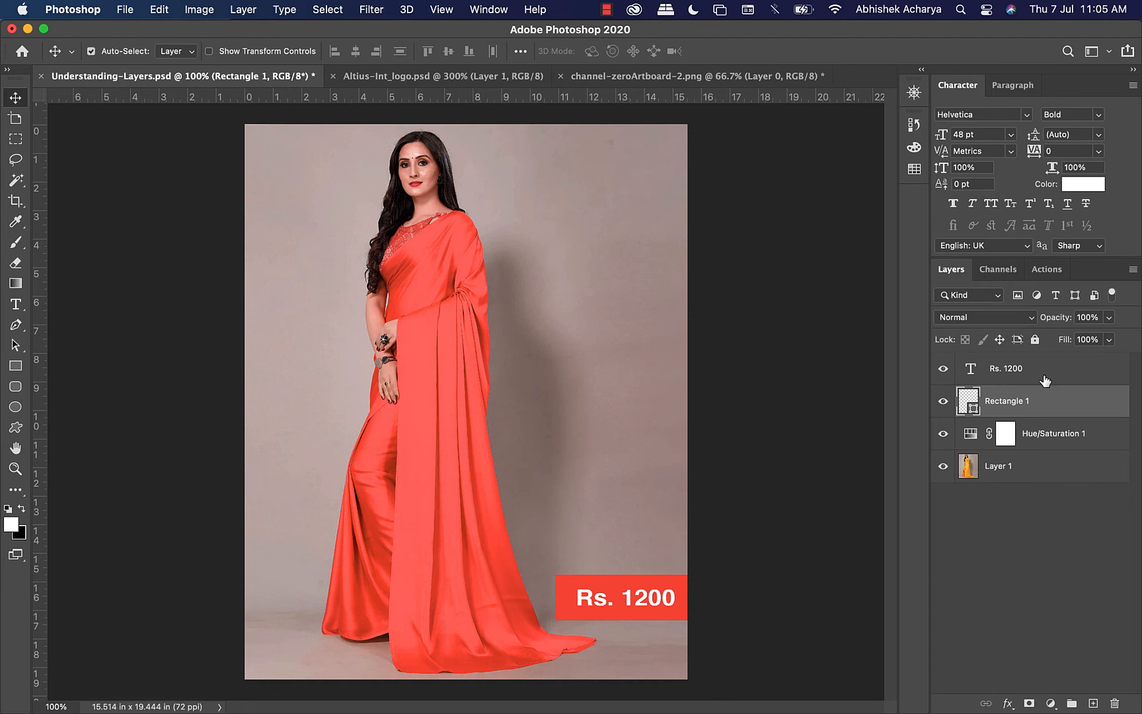
Step: Try duplicating the Rs. 1200 text layer from the layer stack, and undo the copy
click(1023, 373)
drag(1038, 368, 1095, 703)
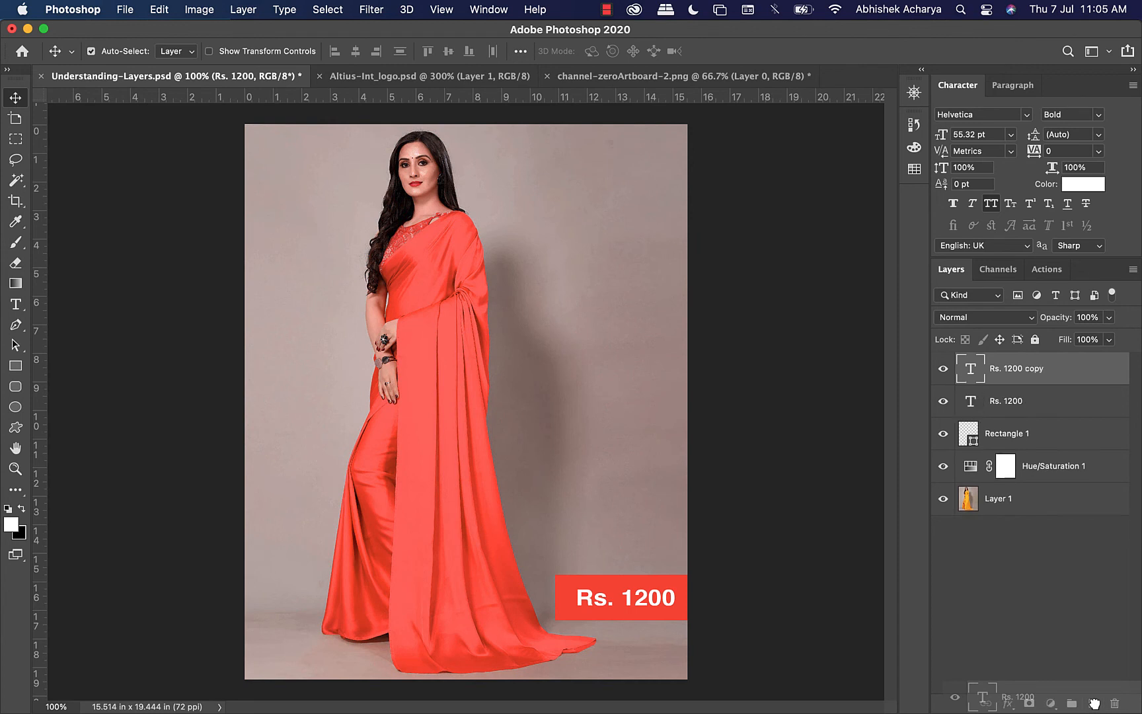
key(super+z)
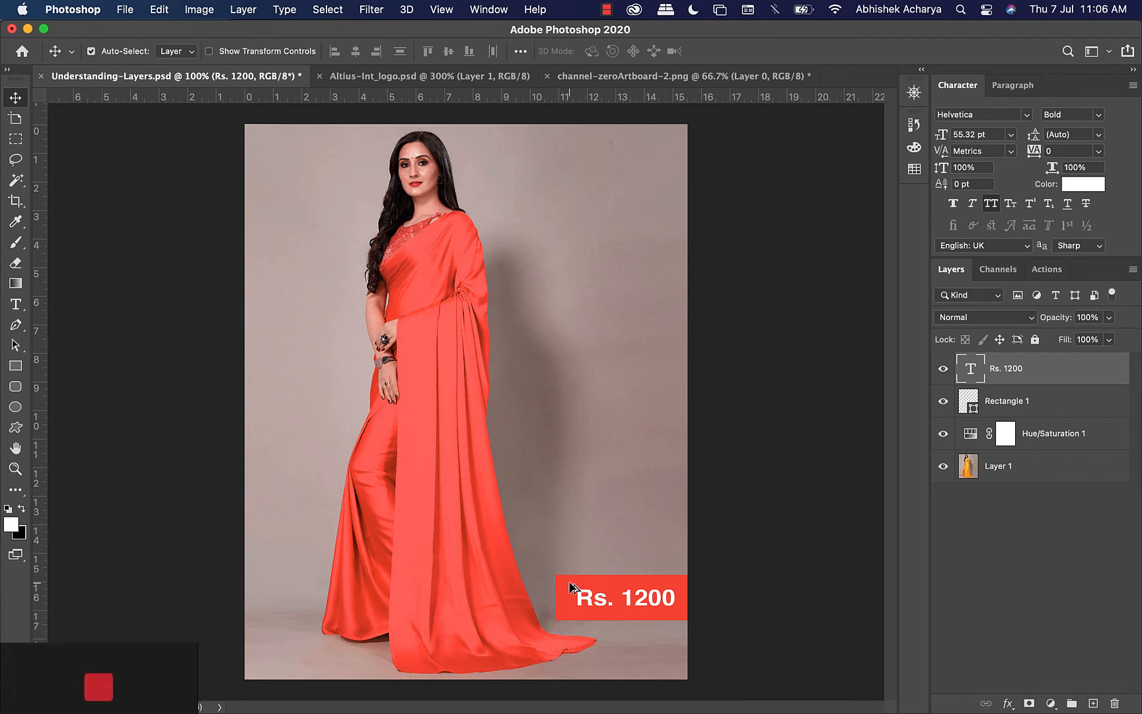
Step: Try copying the red price rectangle to a spot higher on the canvas twice, undoing each copy
drag(571, 582, 555, 459)
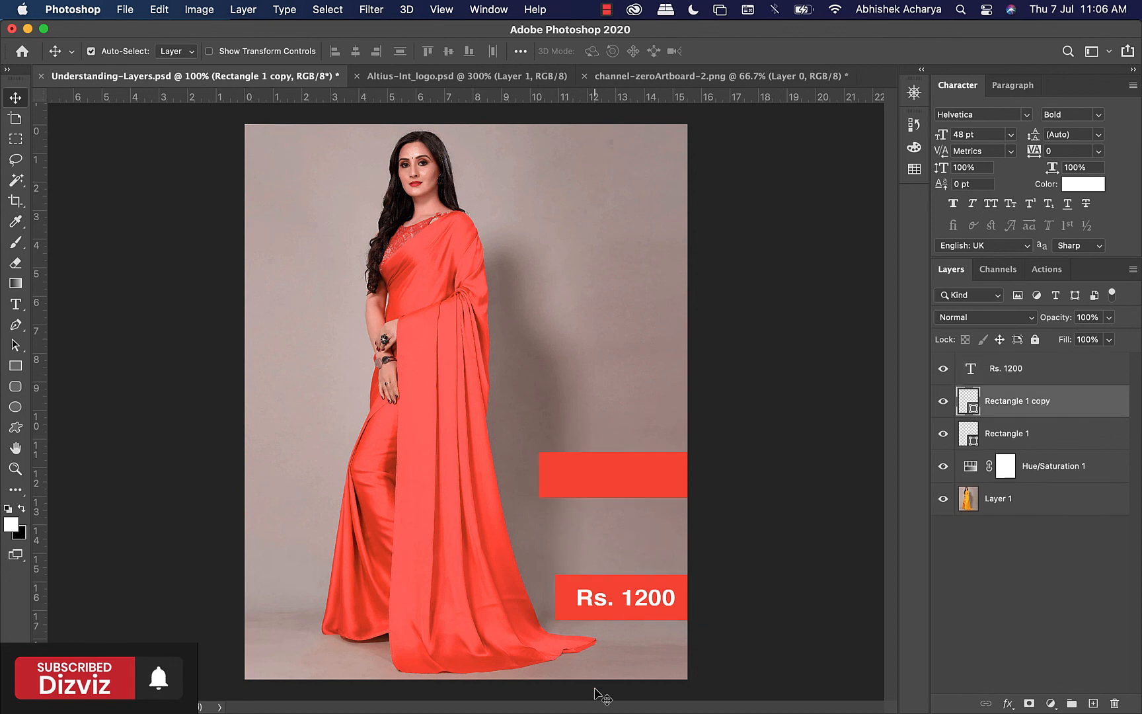
key(super+z)
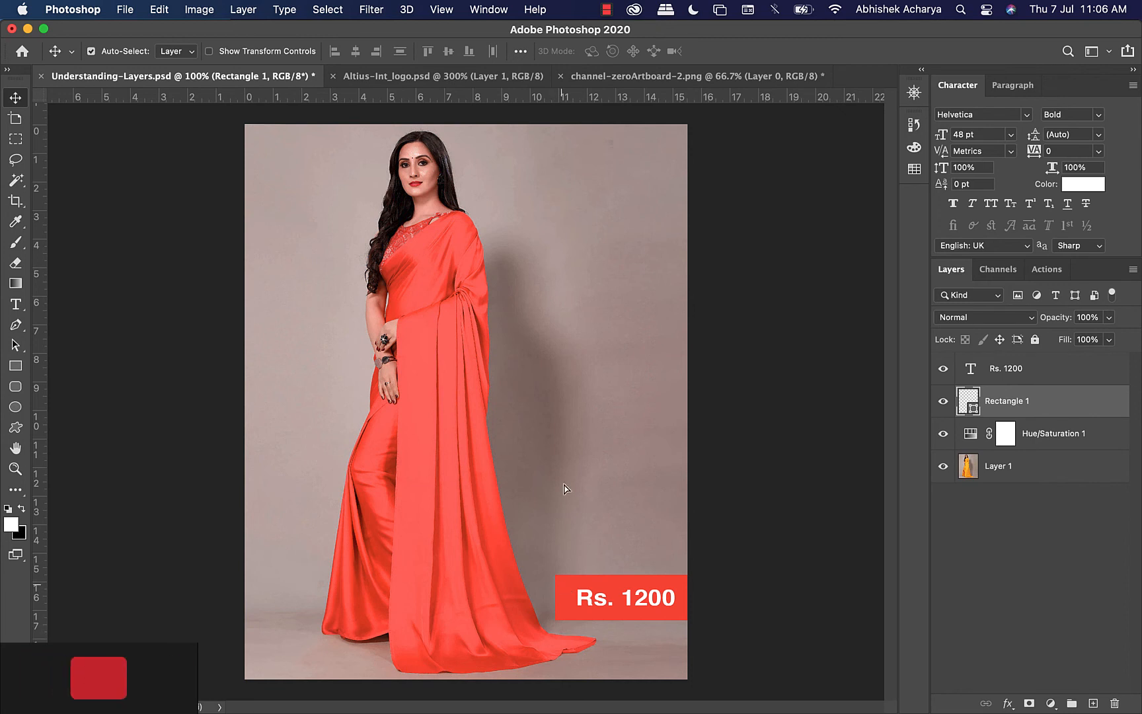
drag(558, 588, 461, 403)
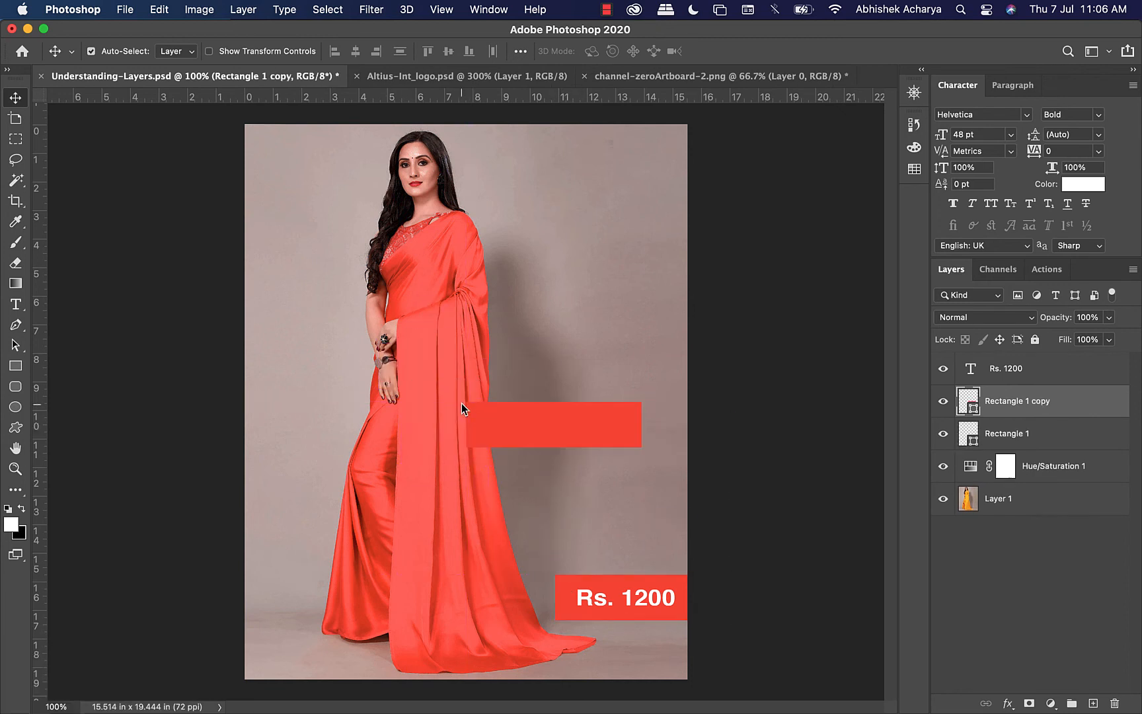
key(super+z)
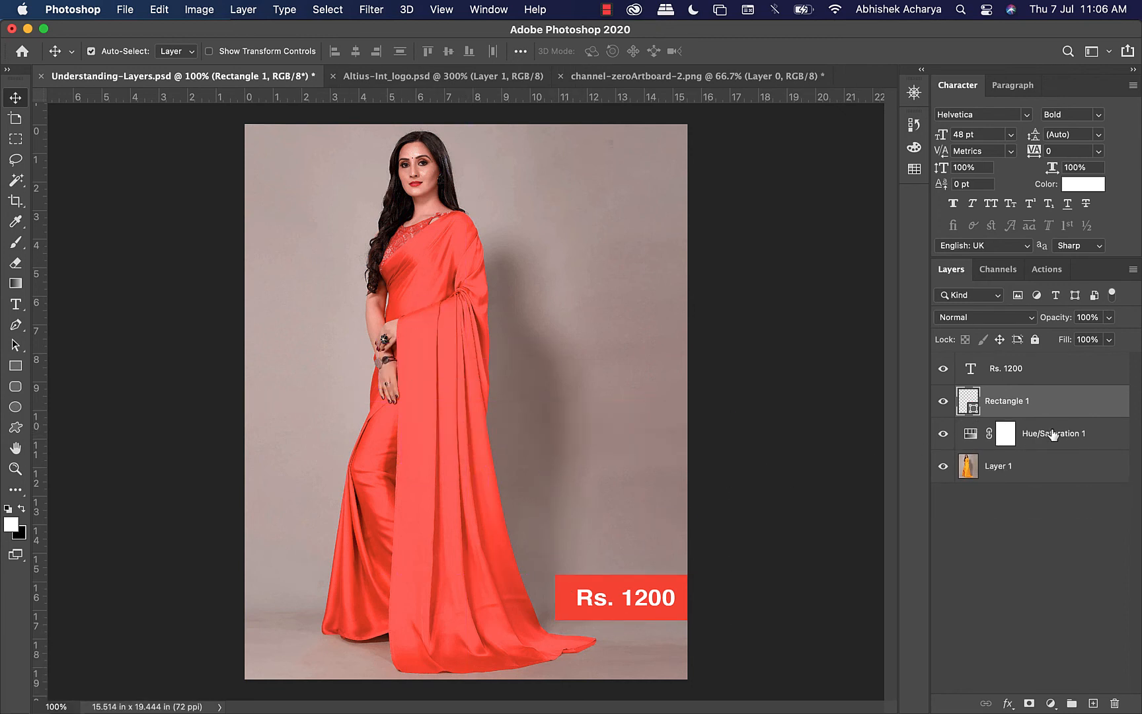
Step: Select all four layers from Layer 1 up to the Rs. 1200 text, and clear the selection
click(1022, 474)
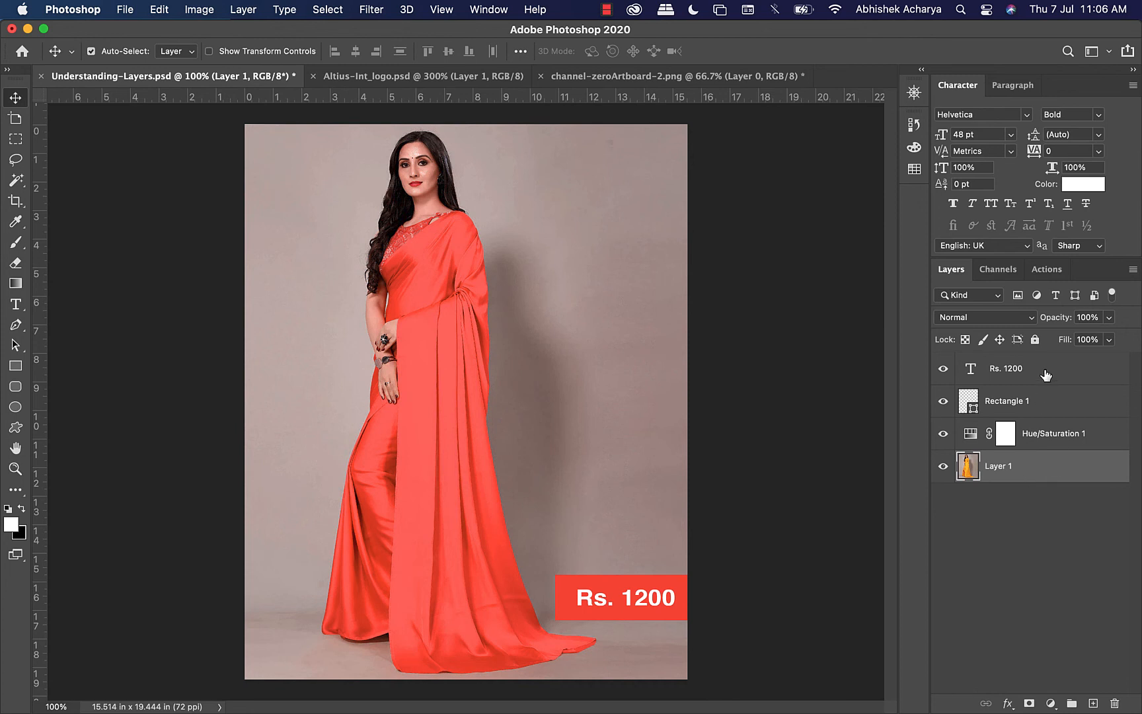
key(alt+super+a)
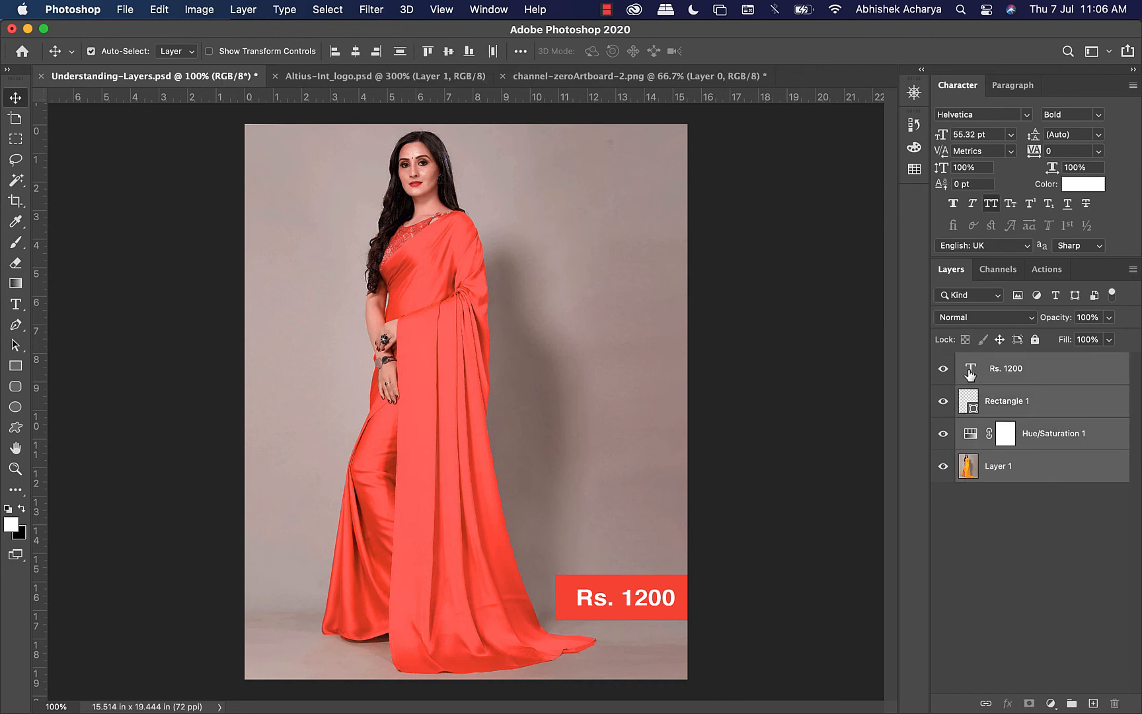
click(1018, 603)
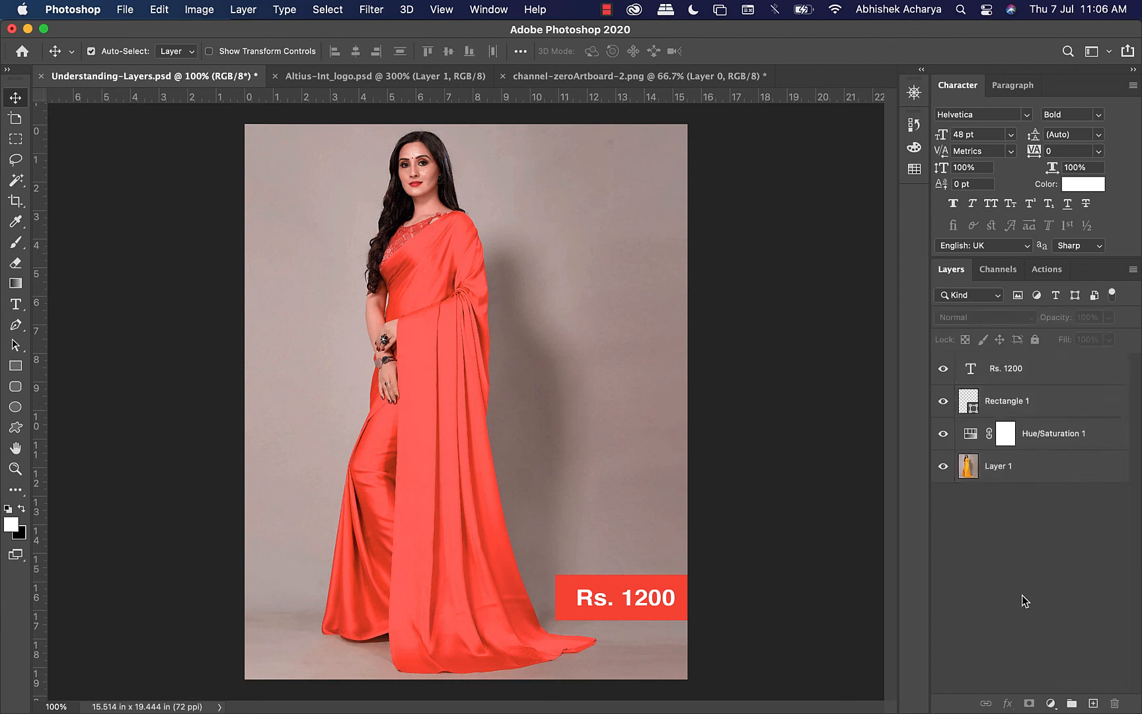
Step: Duplicate all four layers from Layer 1 up to the Rs. 1200 text together, leaving one set of copies
click(1088, 473)
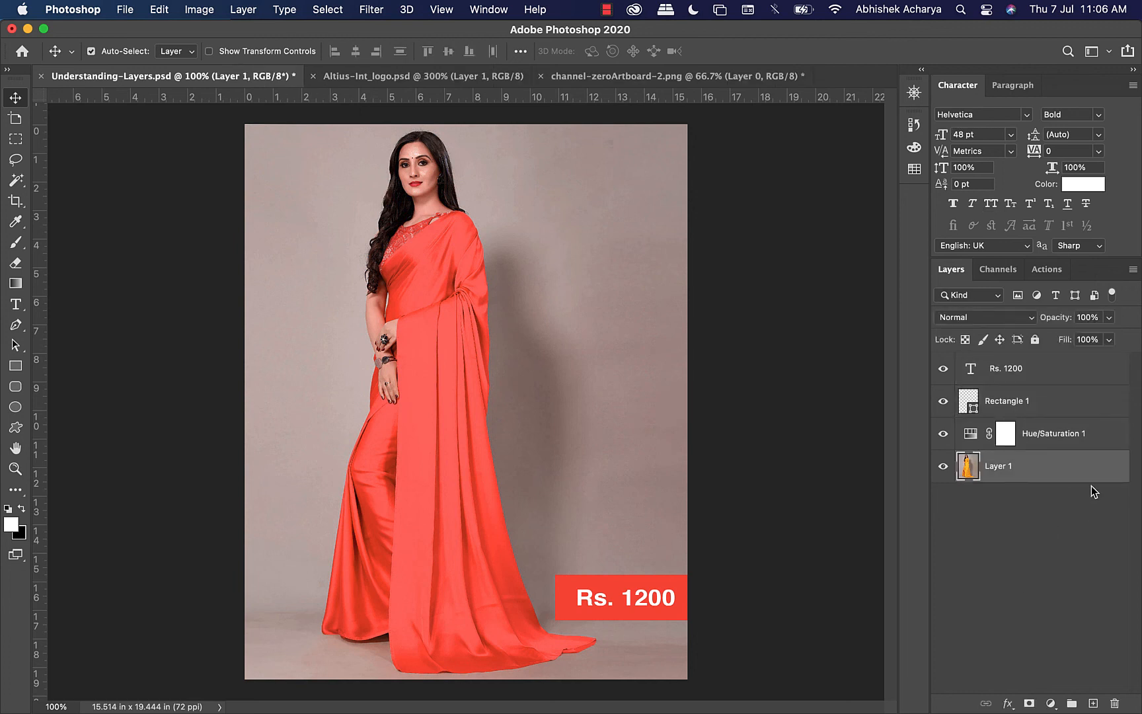
shift+click(1062, 379)
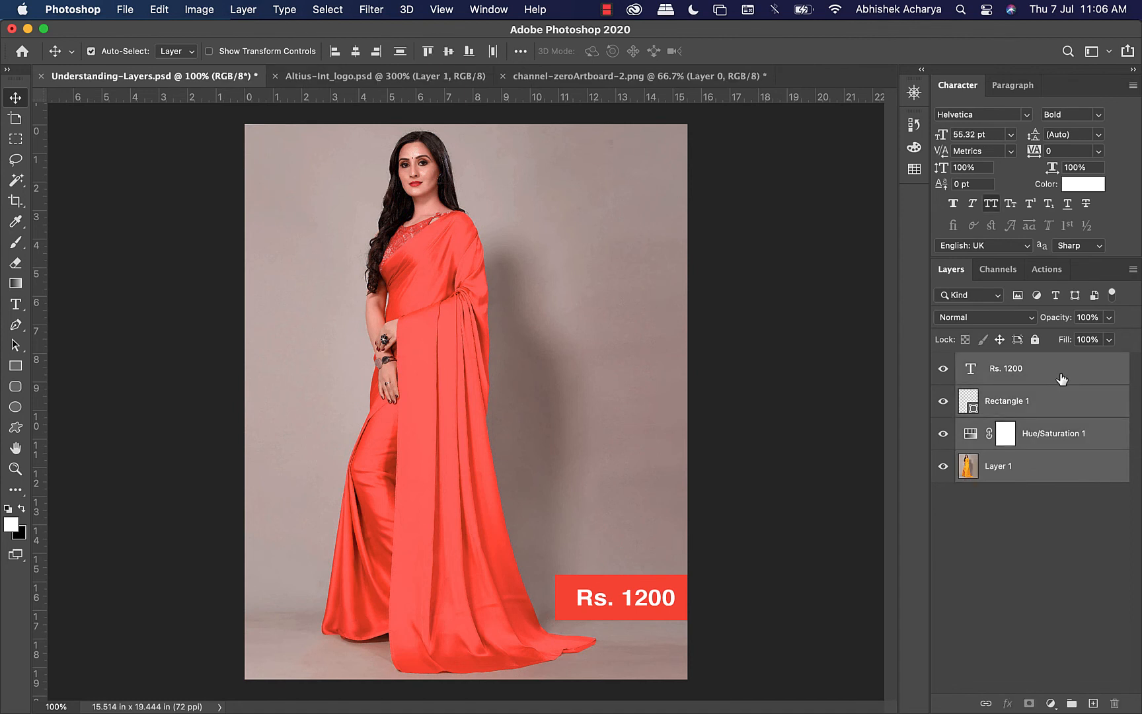
key(super+j)
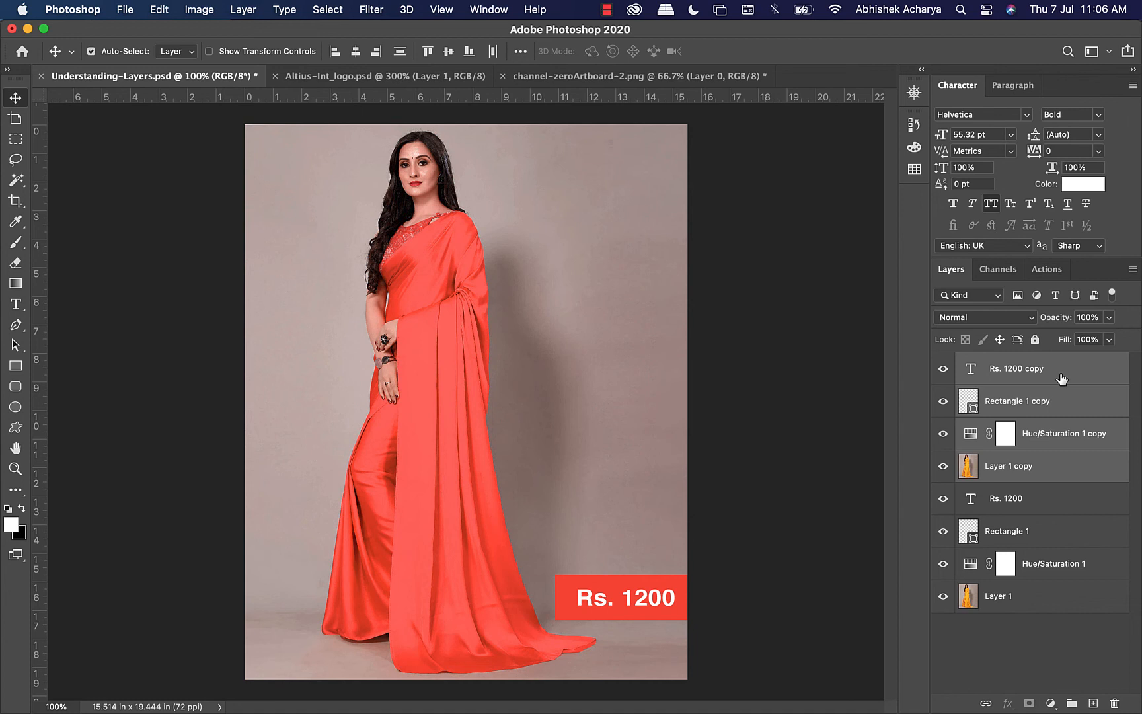
key(super+z)
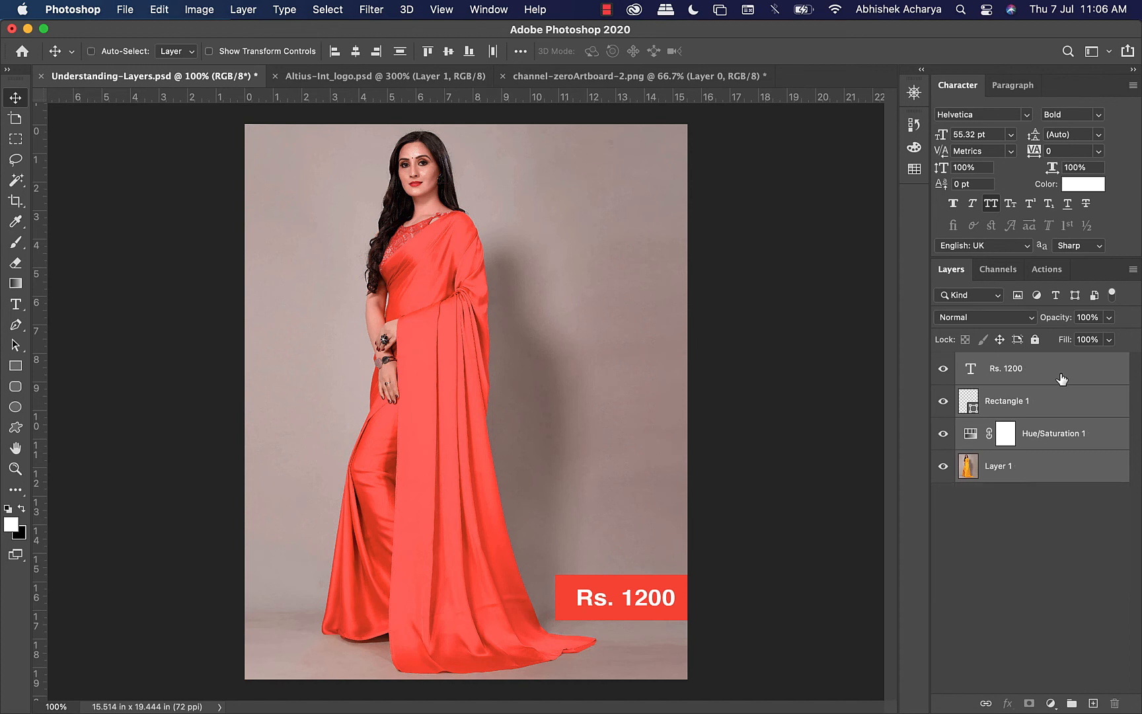
key(super+j)
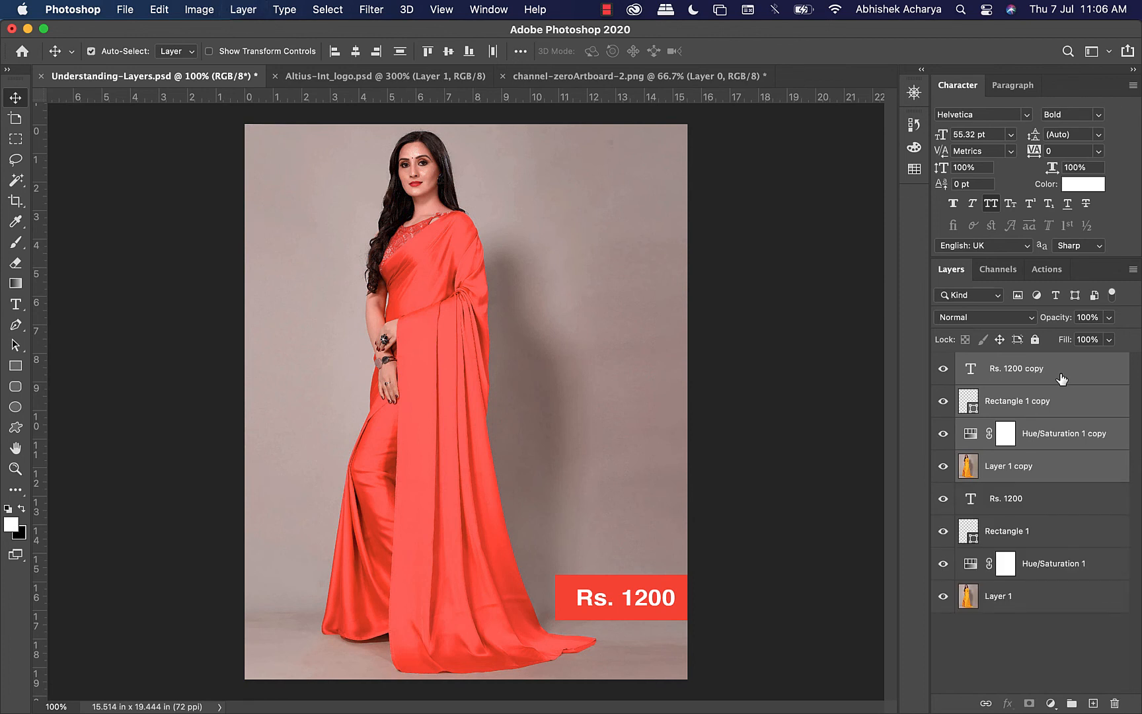
Step: Group the four original layers from Rs. 1200 down to Layer 1, and hide the group
click(1058, 511)
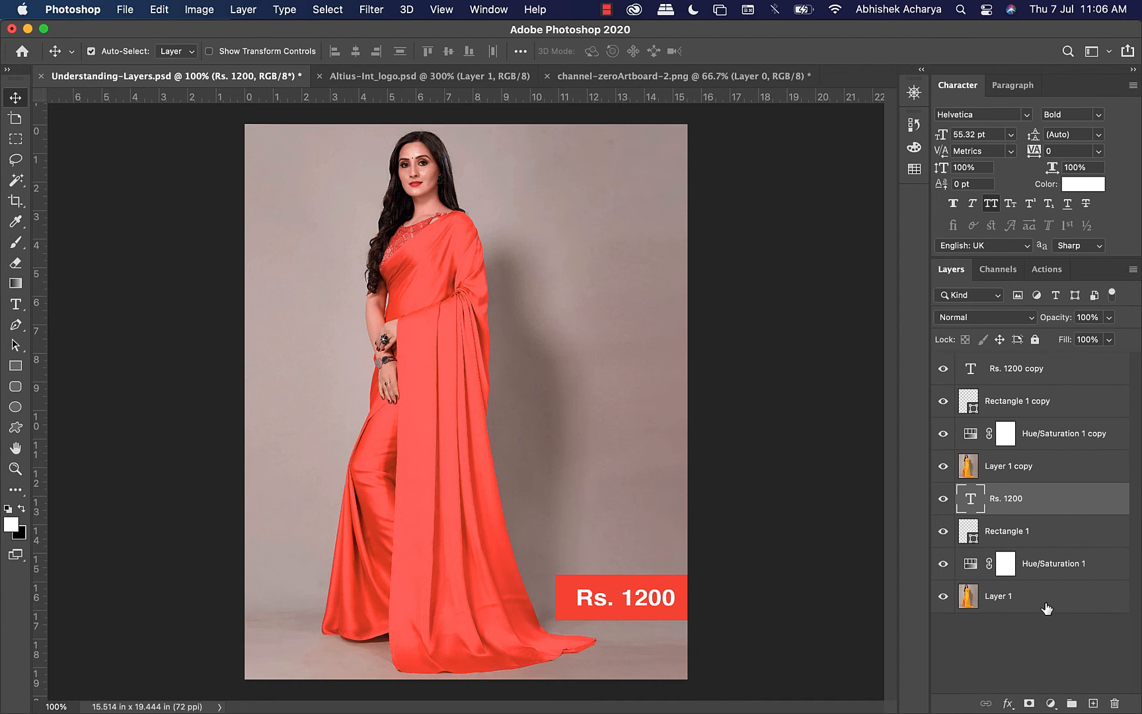
shift+click(1046, 607)
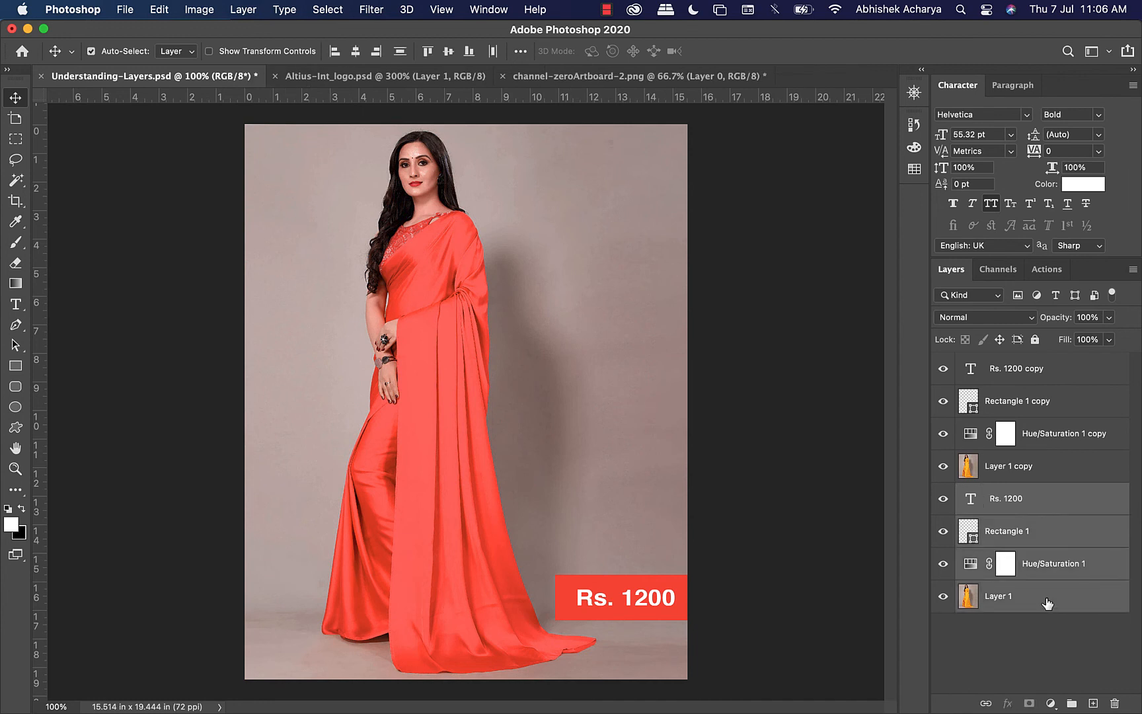
key(super+g)
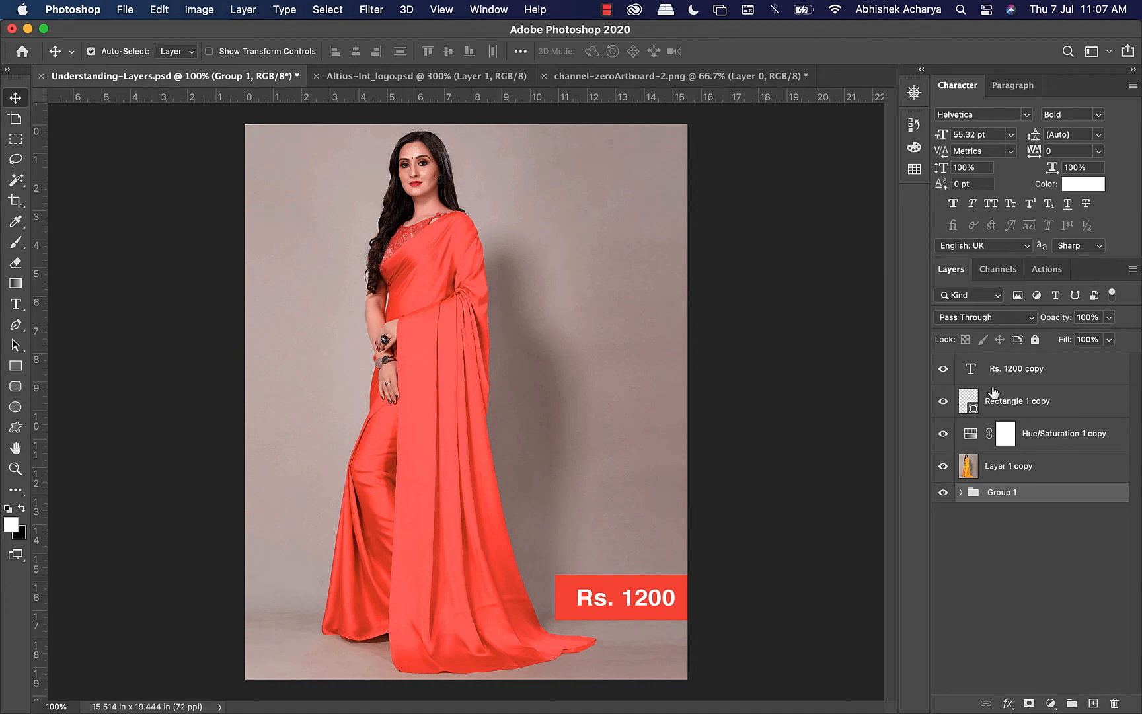
click(944, 493)
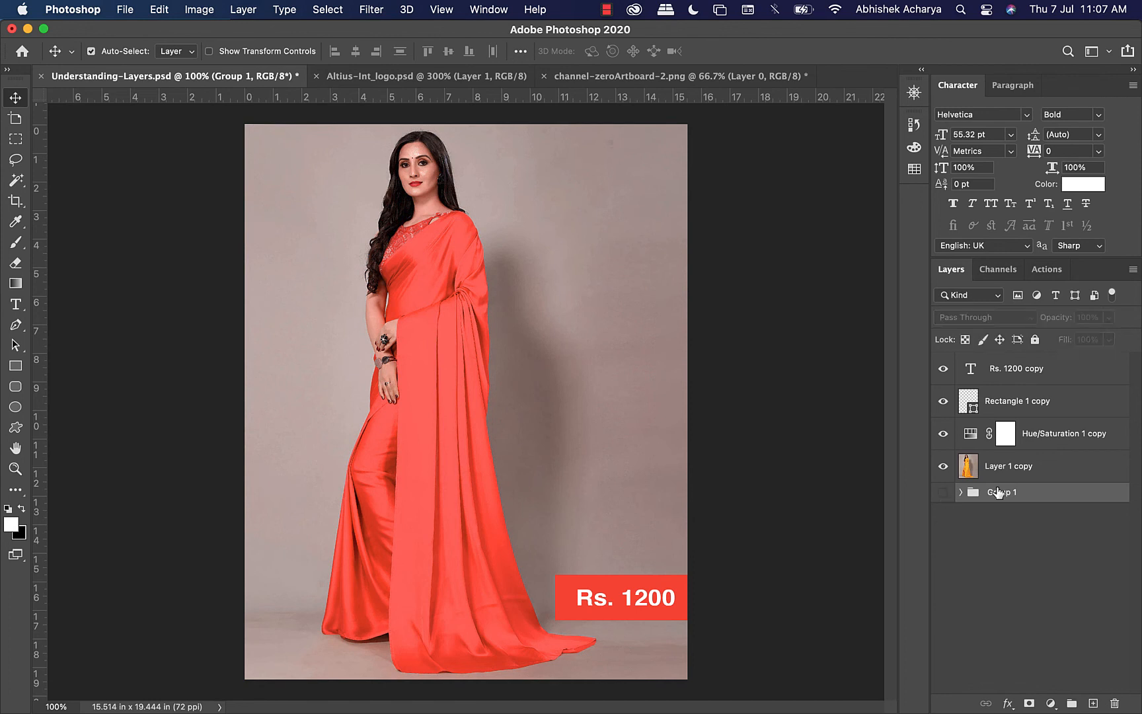
Step: Select the four copied layers first as a range and again one by one, clearing the selection each time
click(1027, 379)
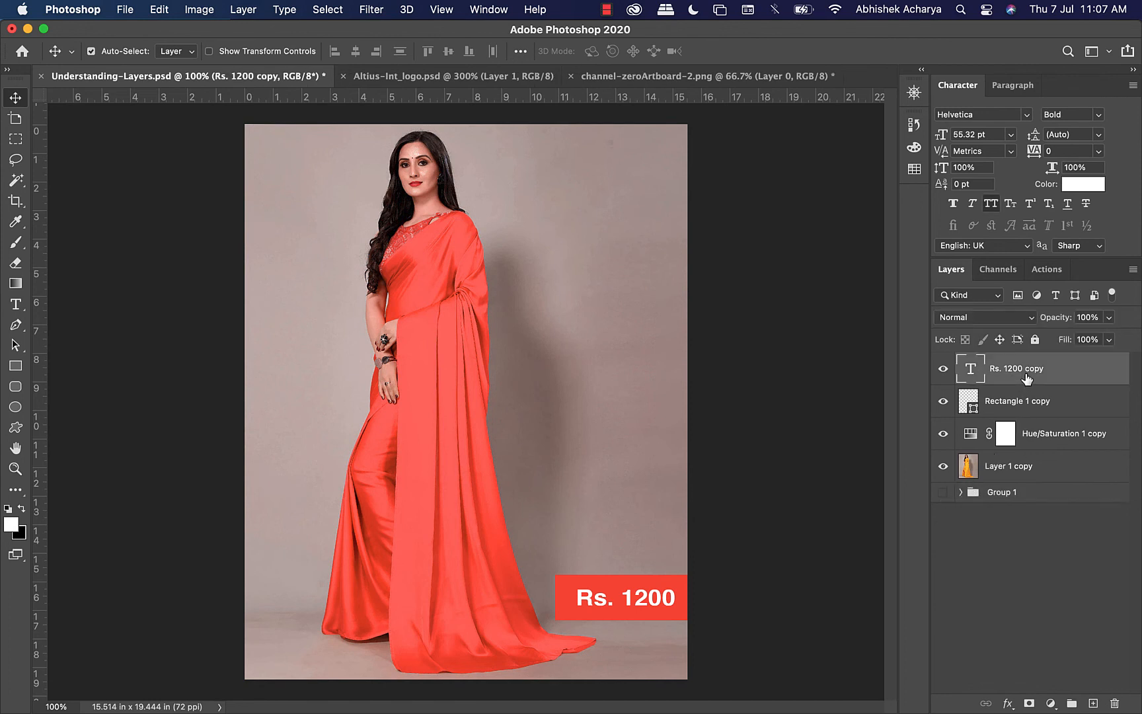
shift+click(1040, 468)
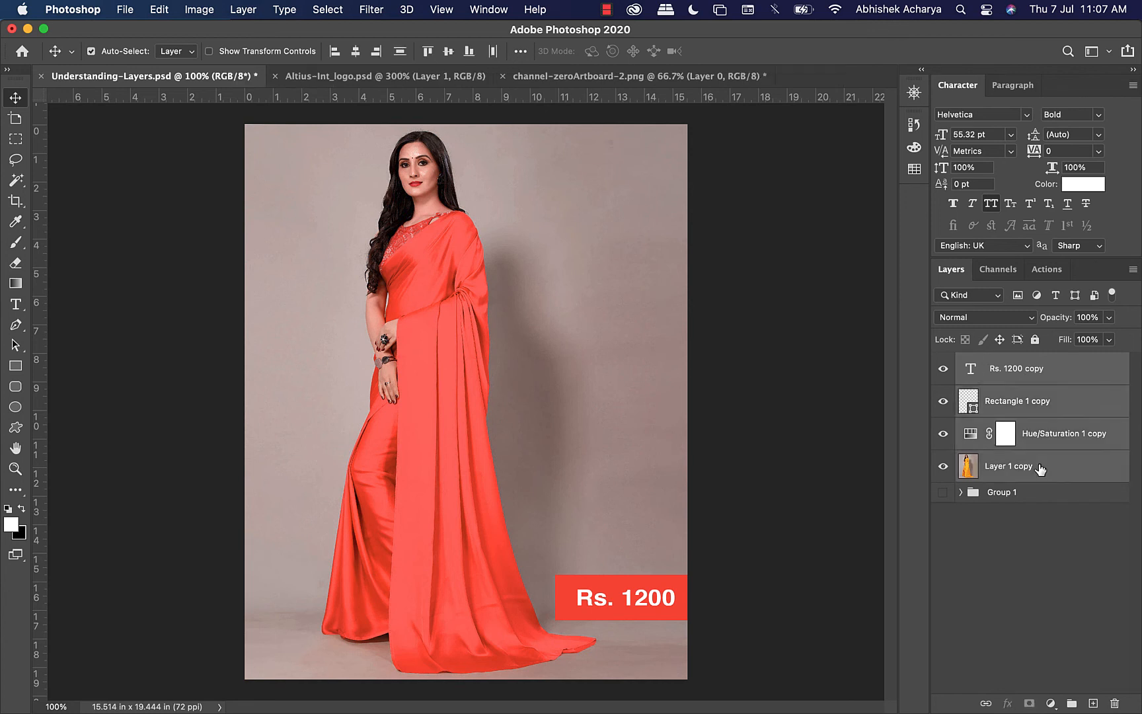
click(1029, 507)
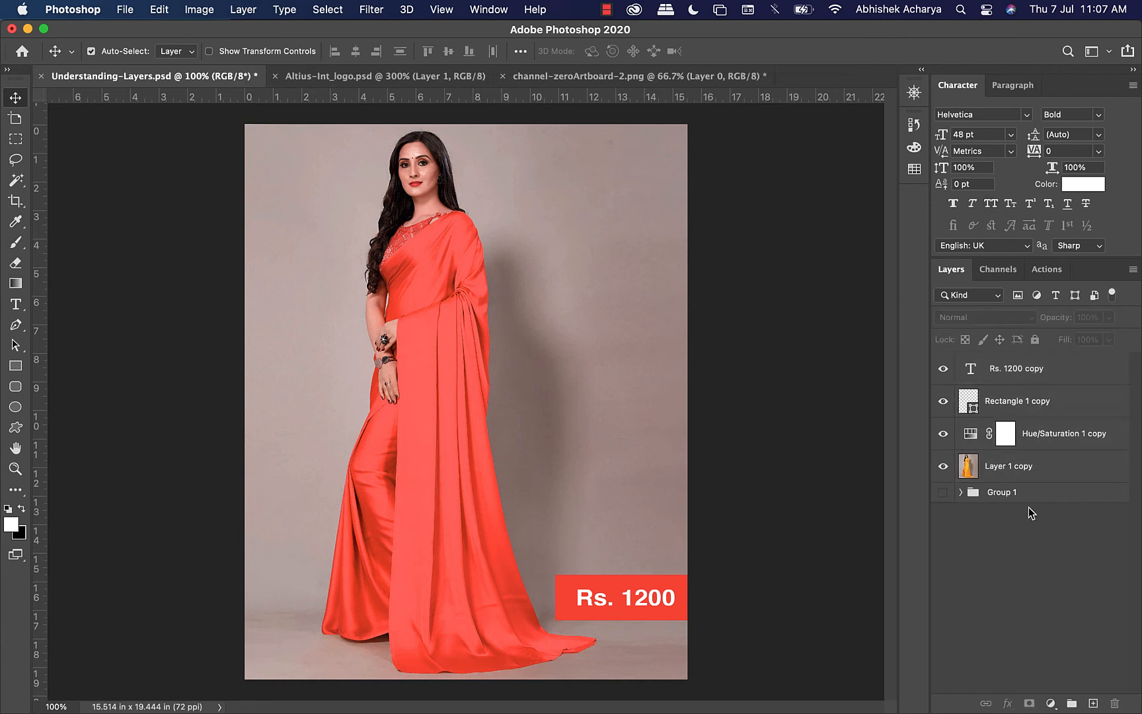
click(1071, 383)
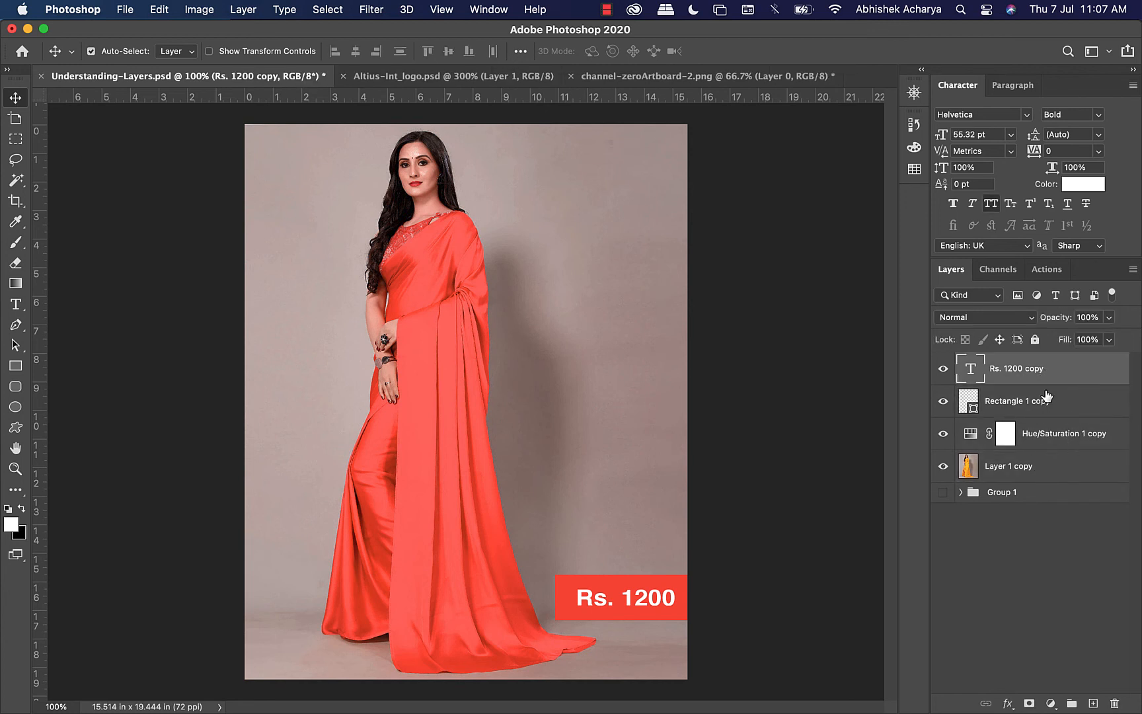
shift+click(1087, 398)
shift+click(1089, 435)
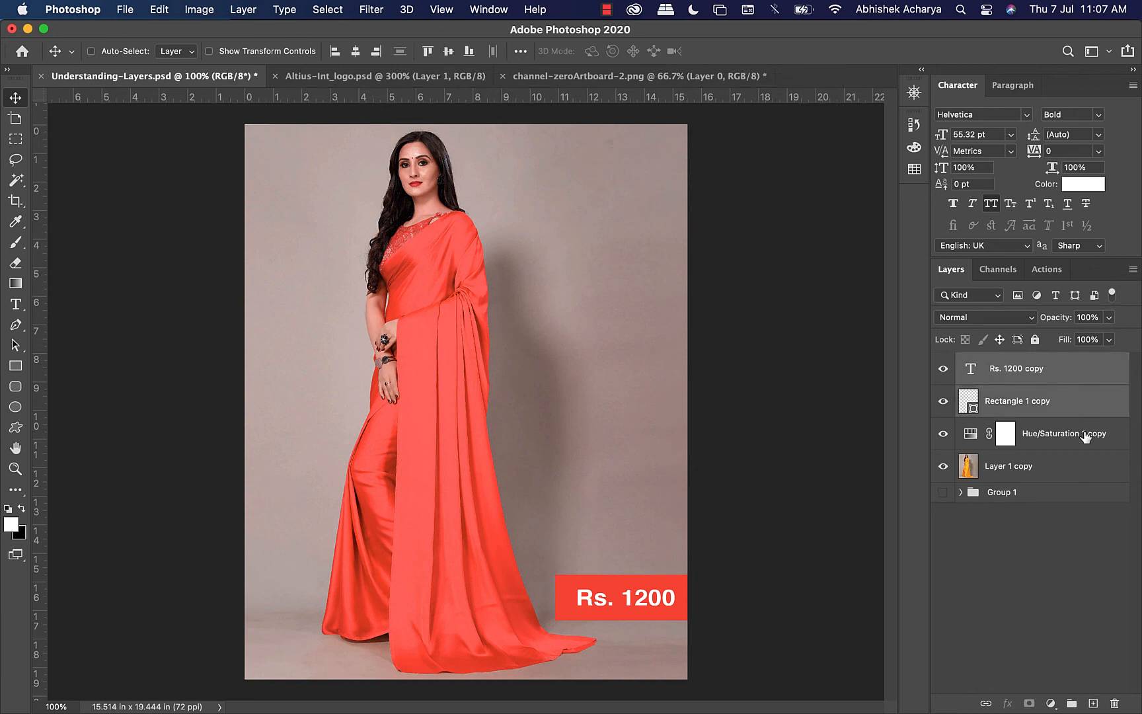
super+click(1081, 464)
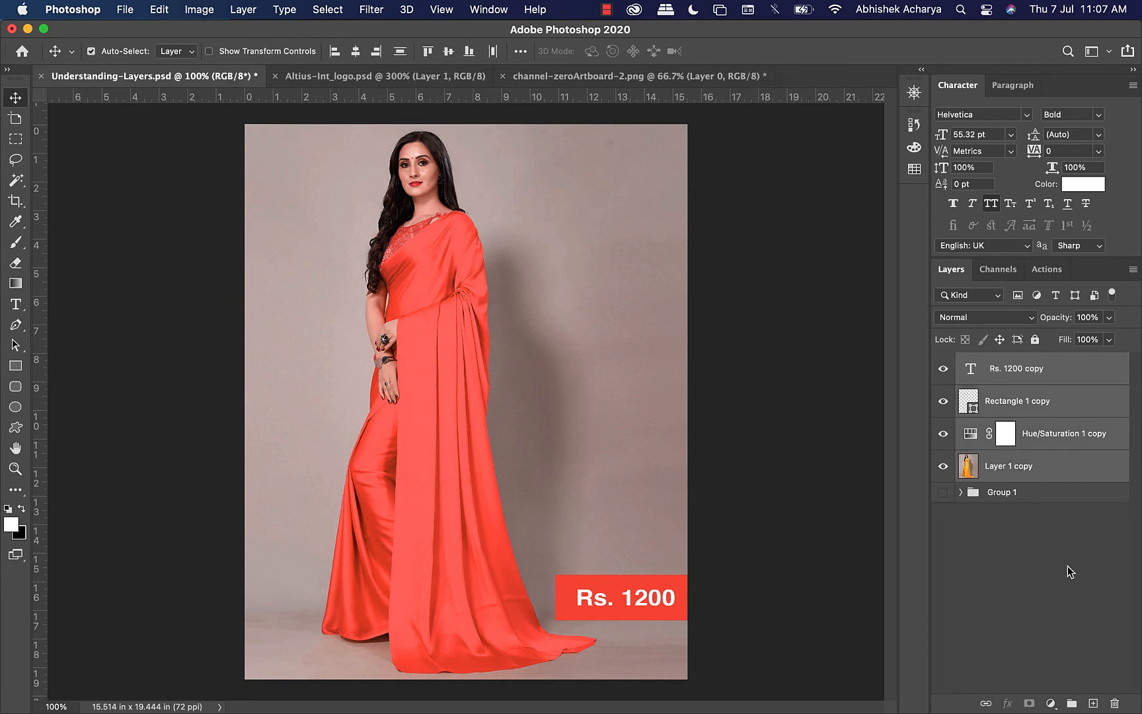
click(1068, 568)
Step: Select the layers from Rs. 1200 copy to Layer 1 copy, and combine them with Merge Visible
click(1060, 373)
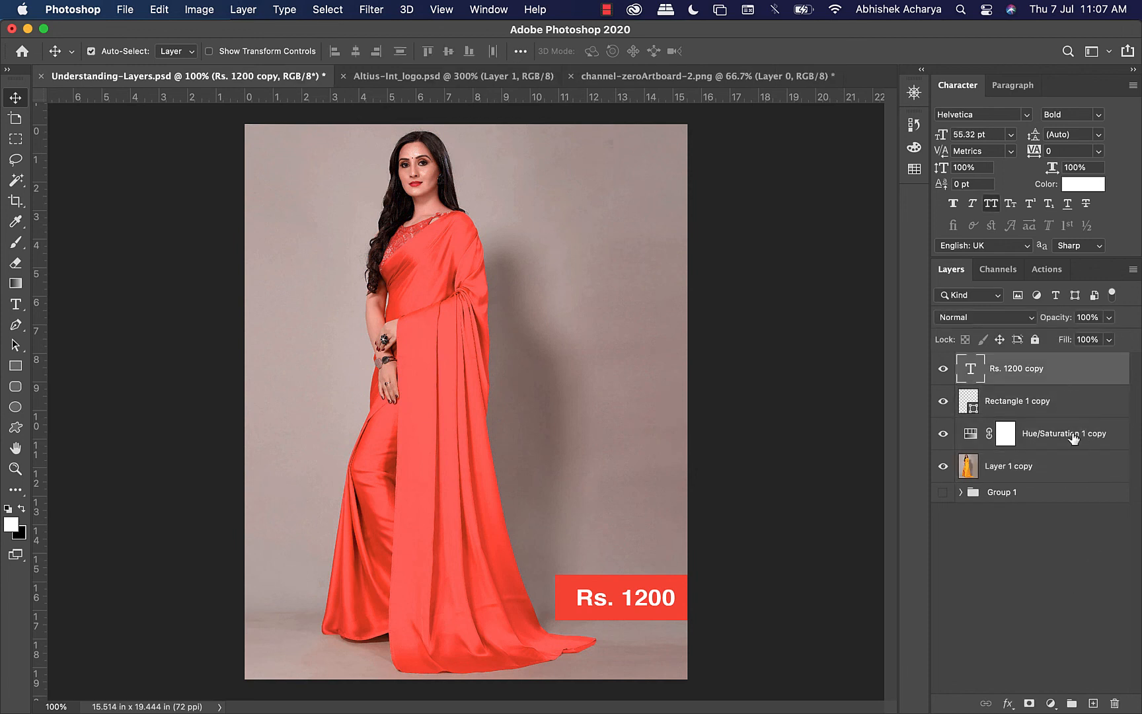
shift+click(1062, 474)
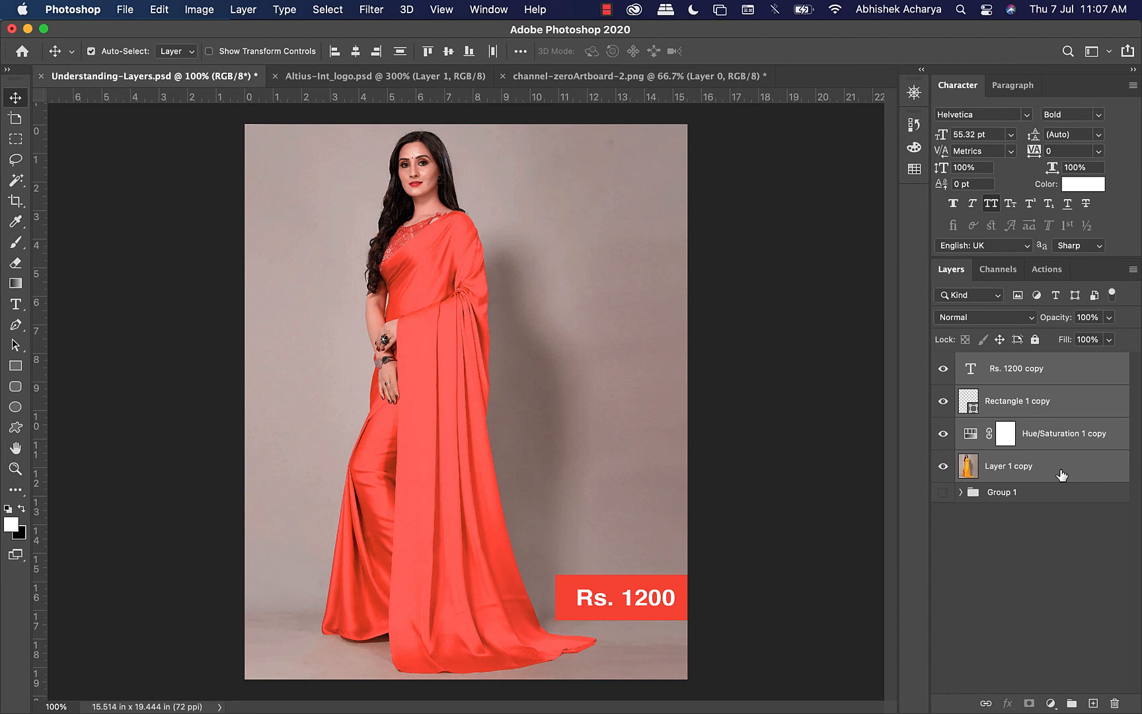
right_click(1073, 405)
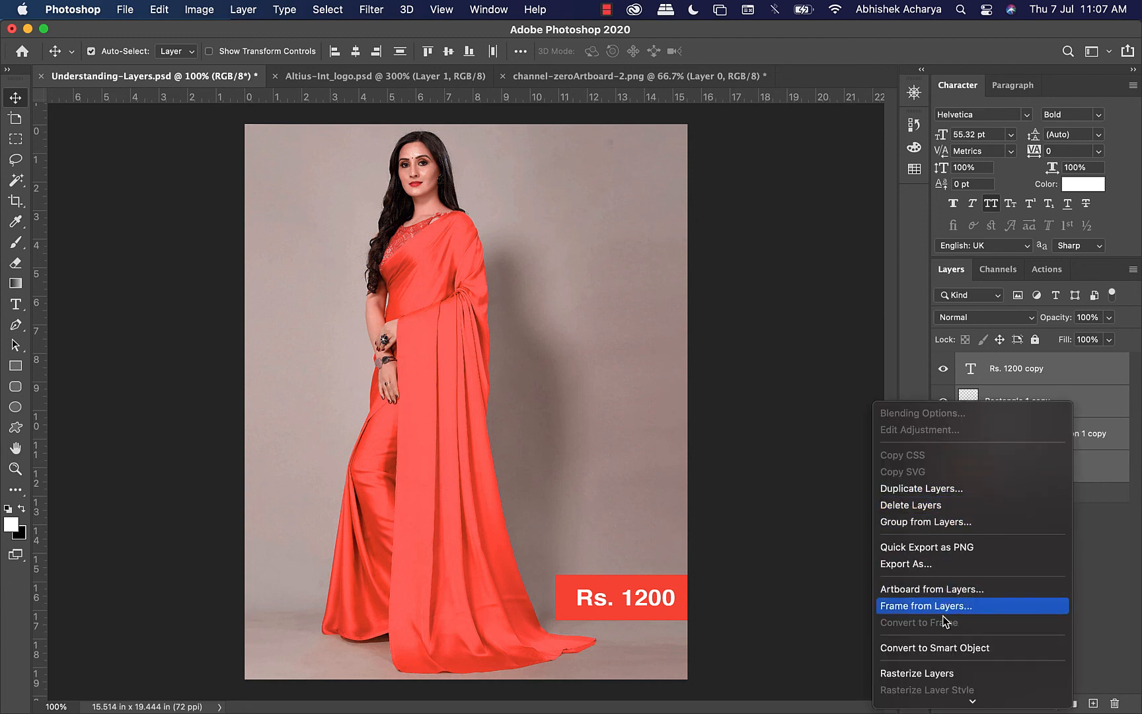
scroll(943, 687, down, 5)
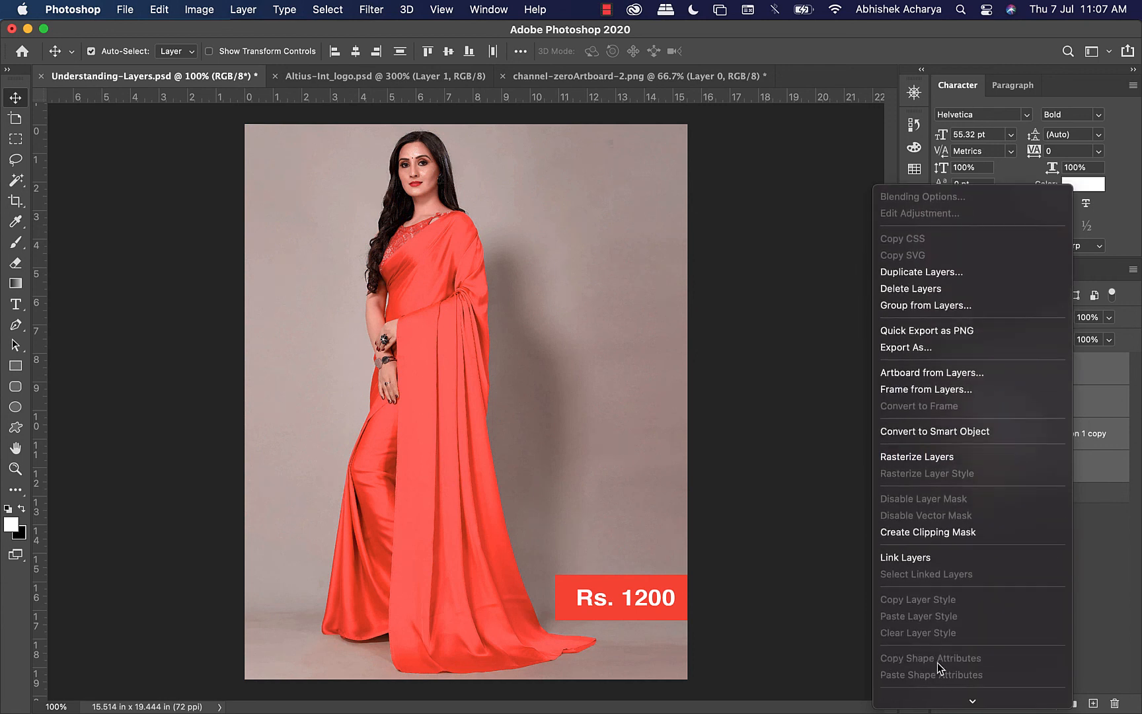
mouse_move(937, 713)
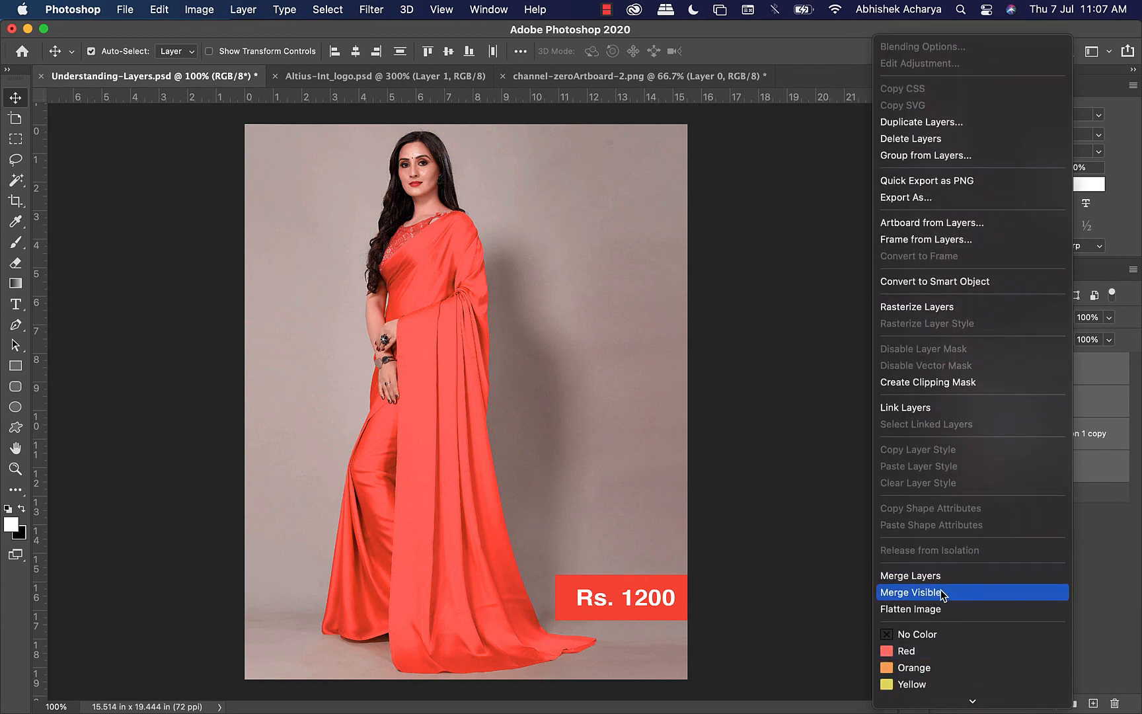
click(940, 591)
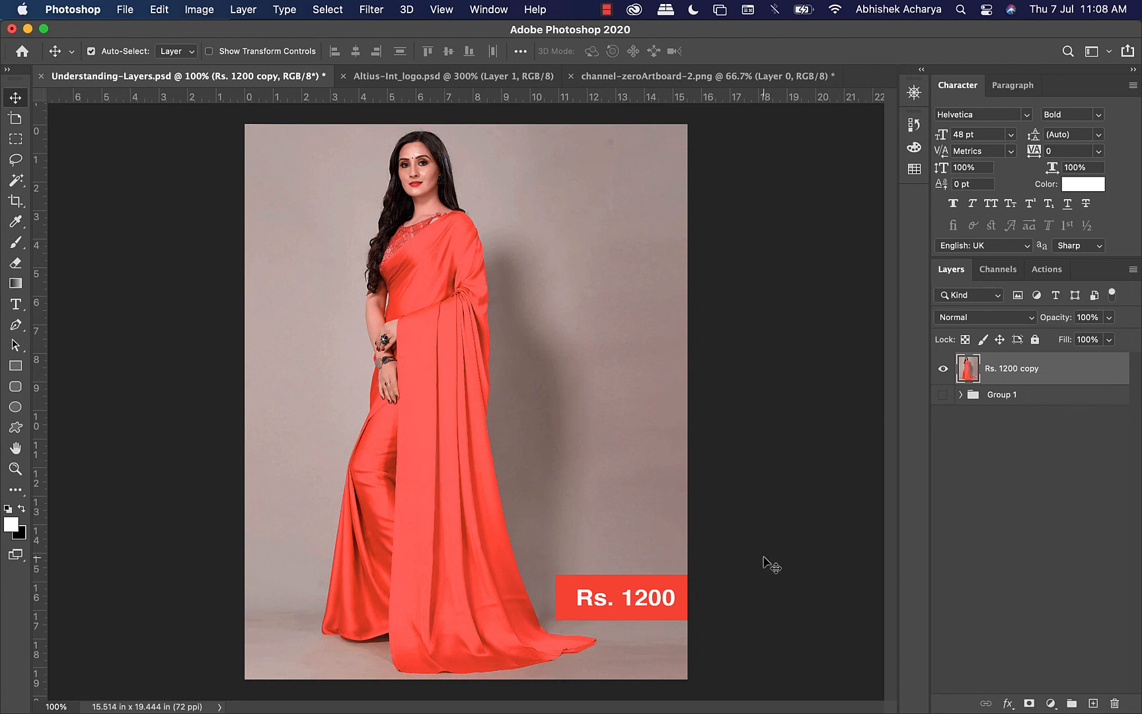
Step: Try to move the Rs. 1200 price tag on the merged image, and undo the move
click(723, 575)
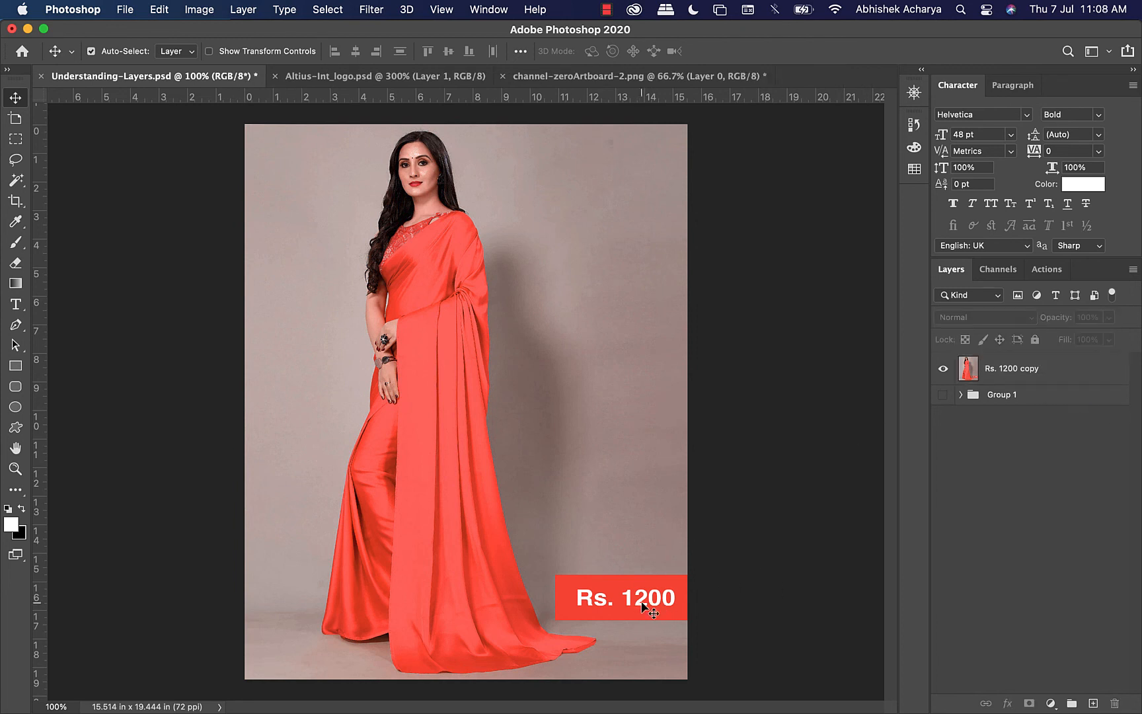
click(643, 604)
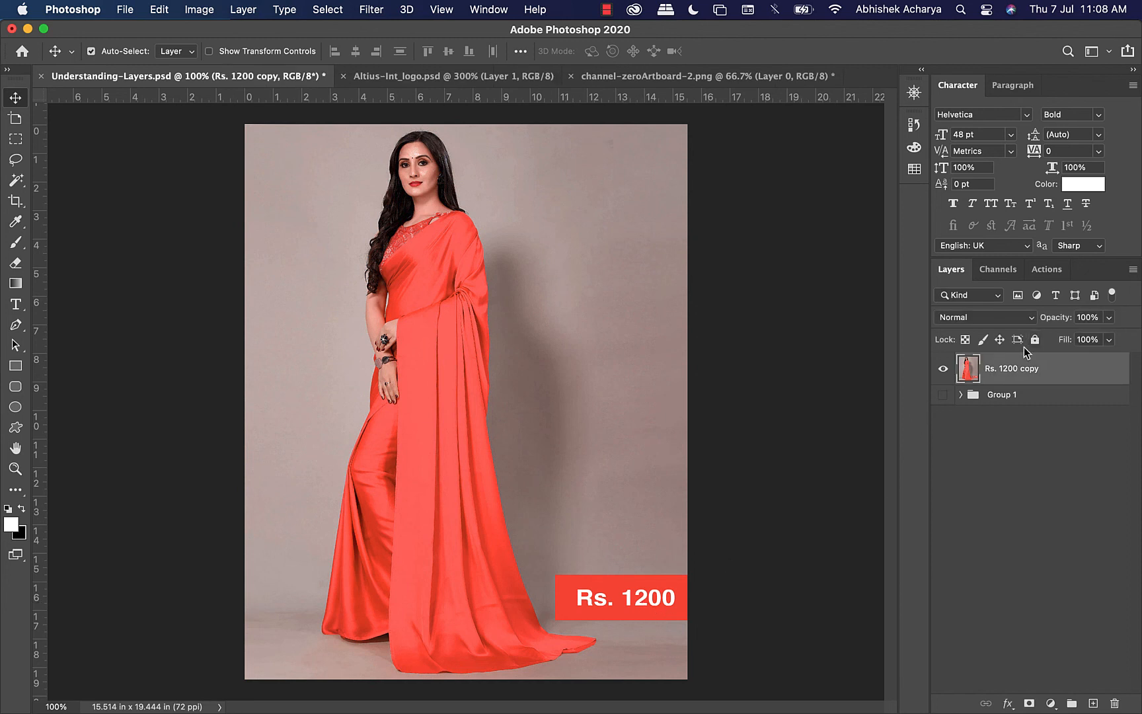
drag(679, 586, 684, 528)
key(super+z)
mouse_move(574, 694)
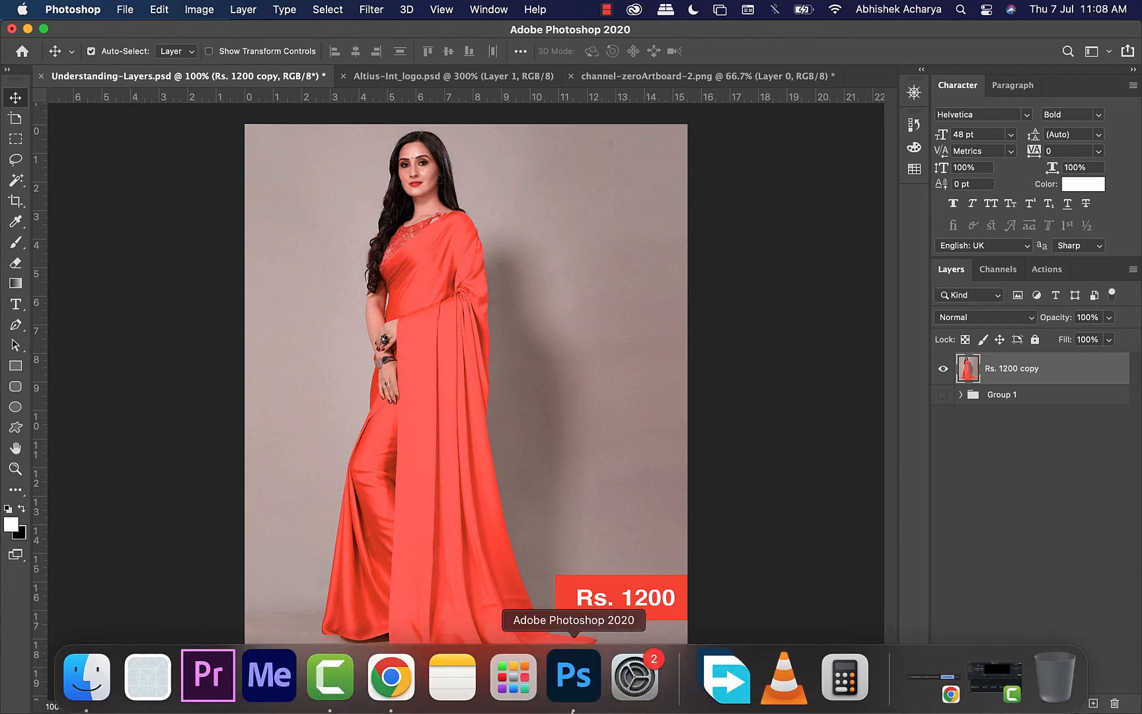
Step: Switch to Chrome, check the class call in the other profile's Google Meet session, and return to Photoshop
click(416, 674)
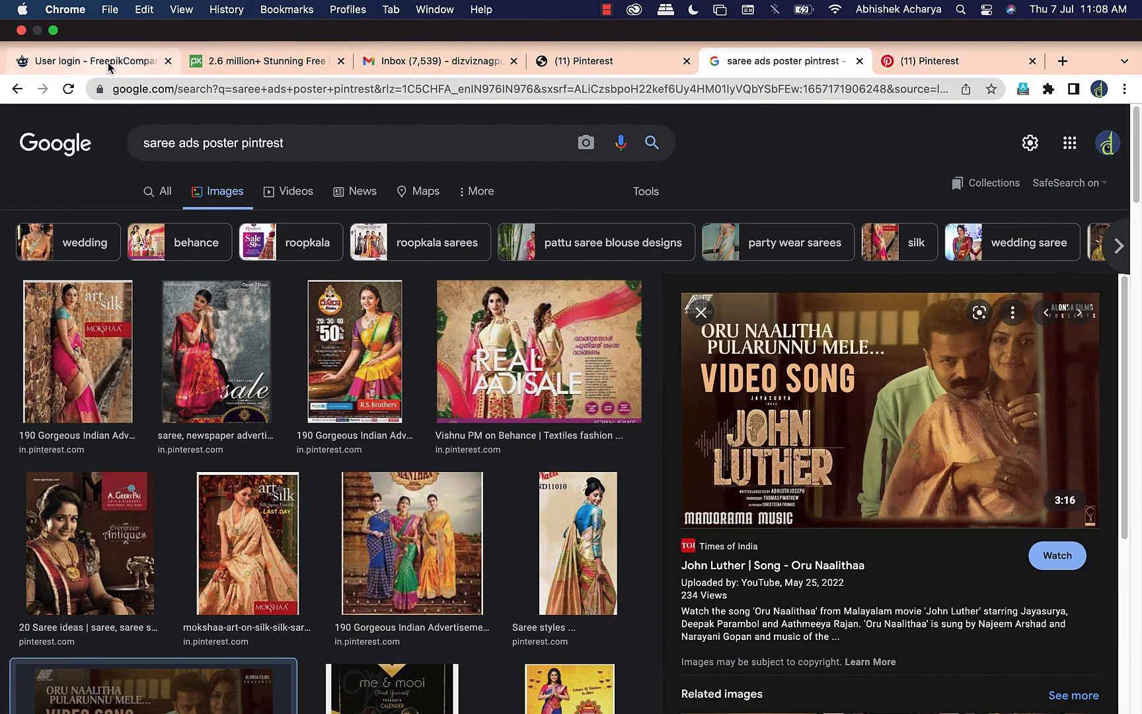
click(609, 63)
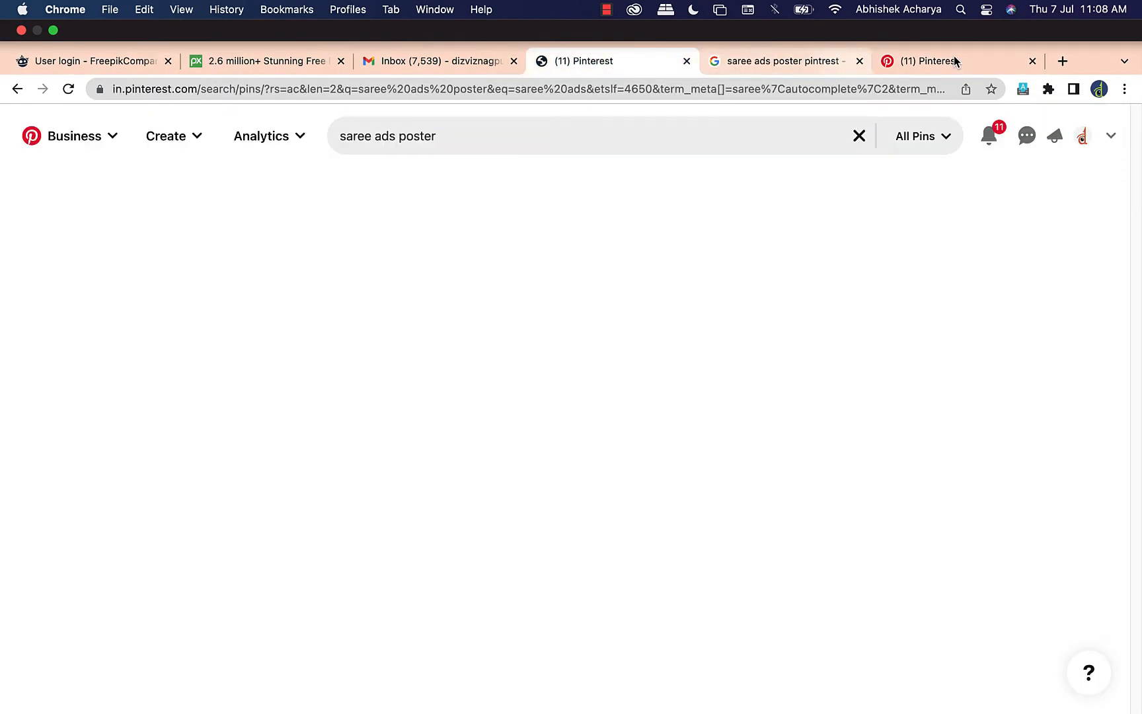
click(1100, 90)
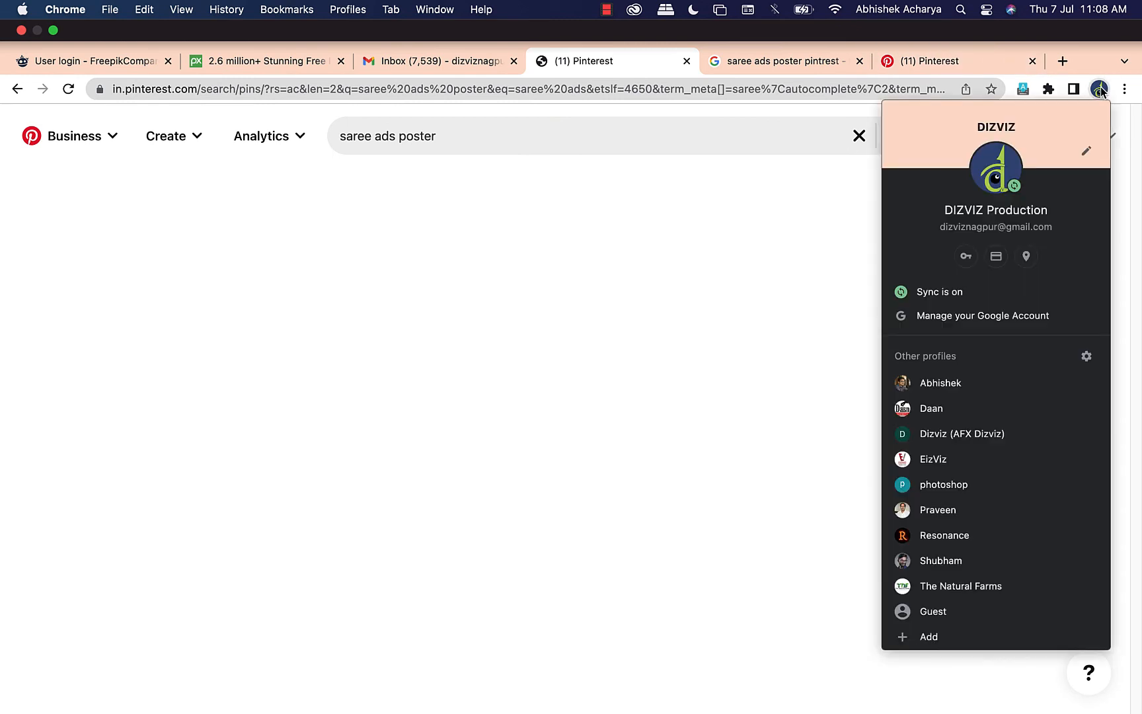
click(948, 386)
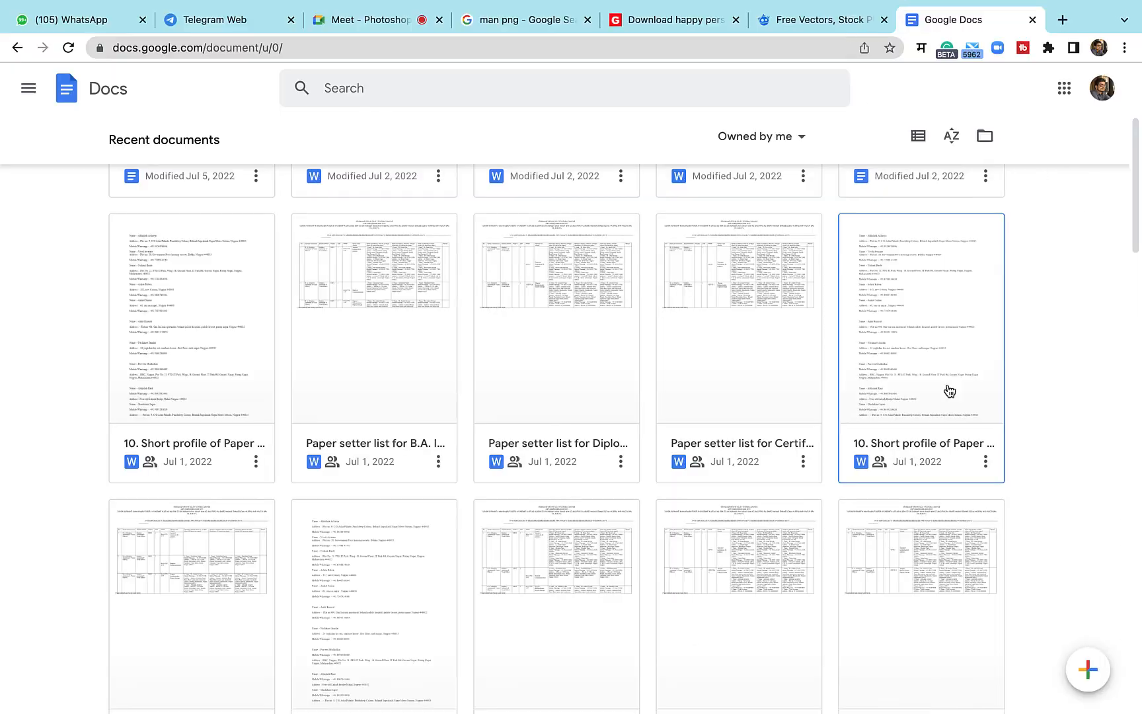
click(357, 24)
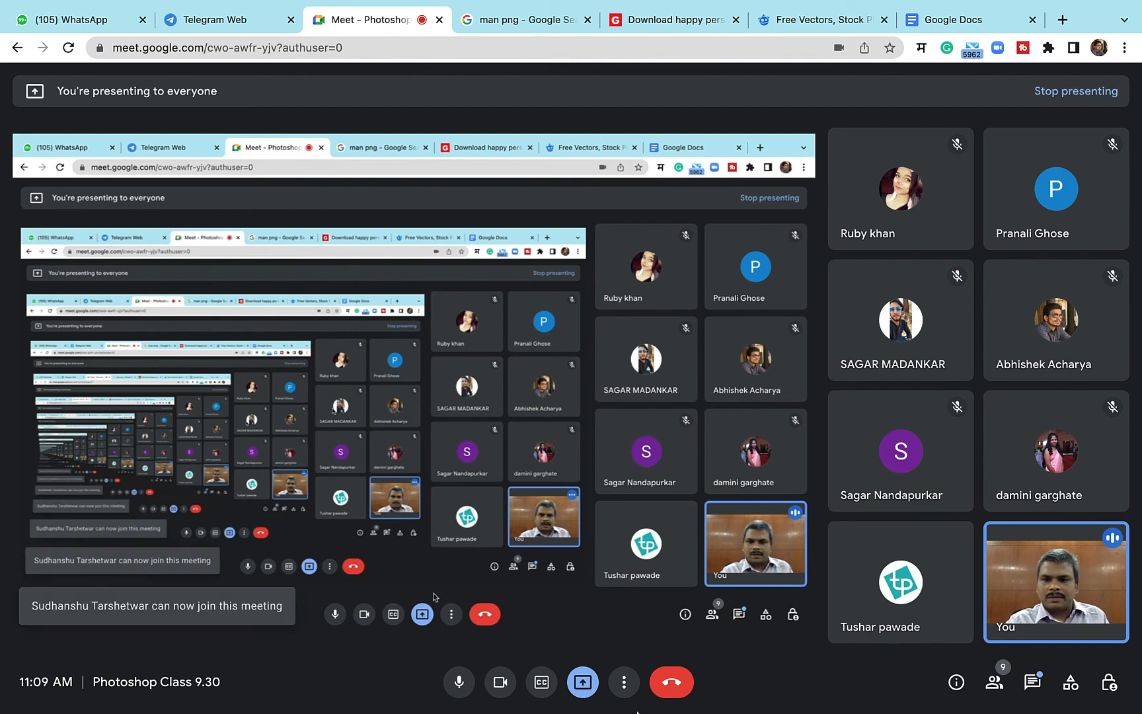
mouse_move(638, 710)
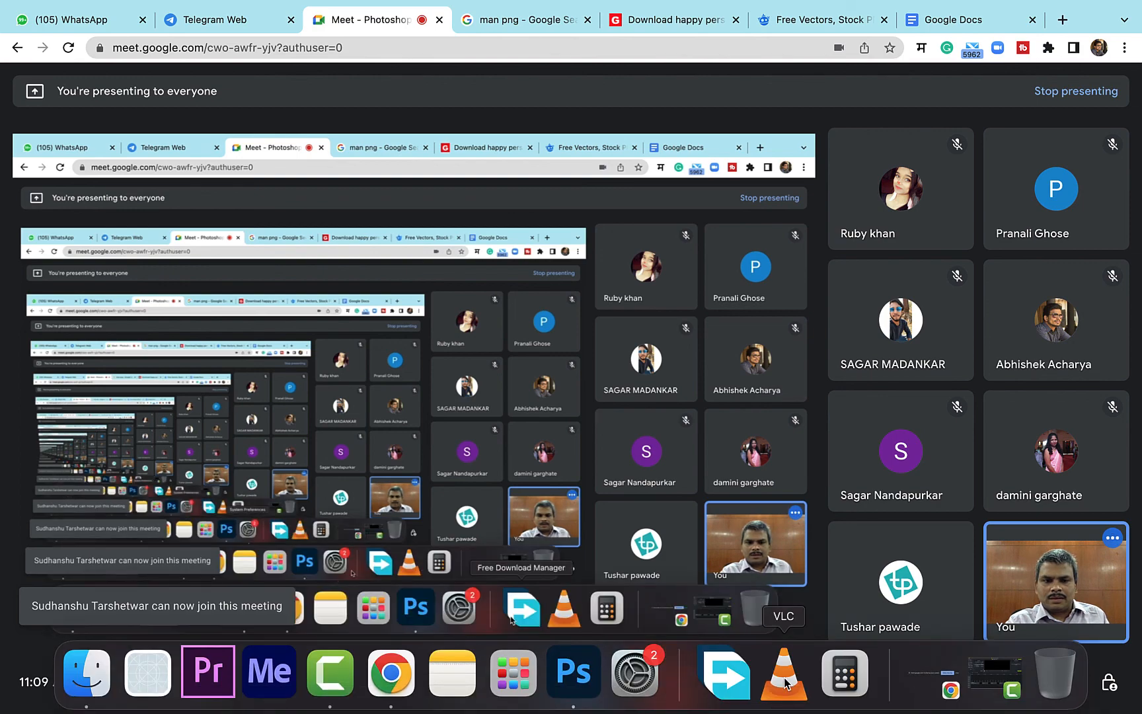
click(573, 672)
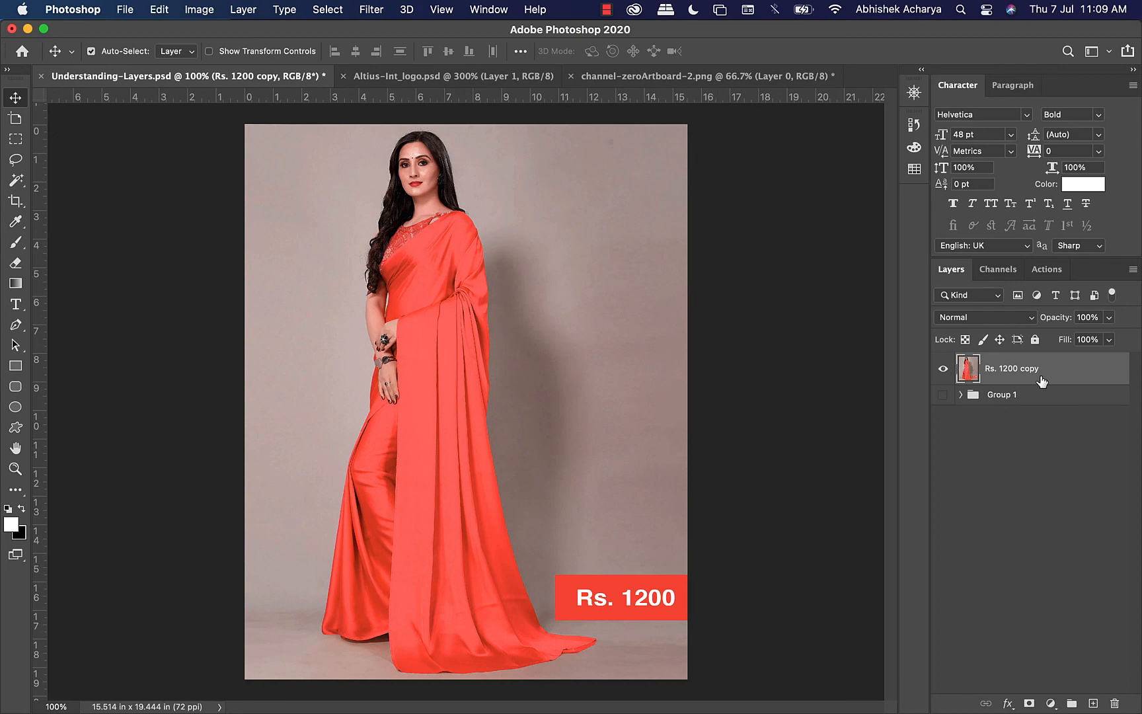
Step: Delete the merged Rs. 1200 copy layer, and expand and show Group 1
key(Delete)
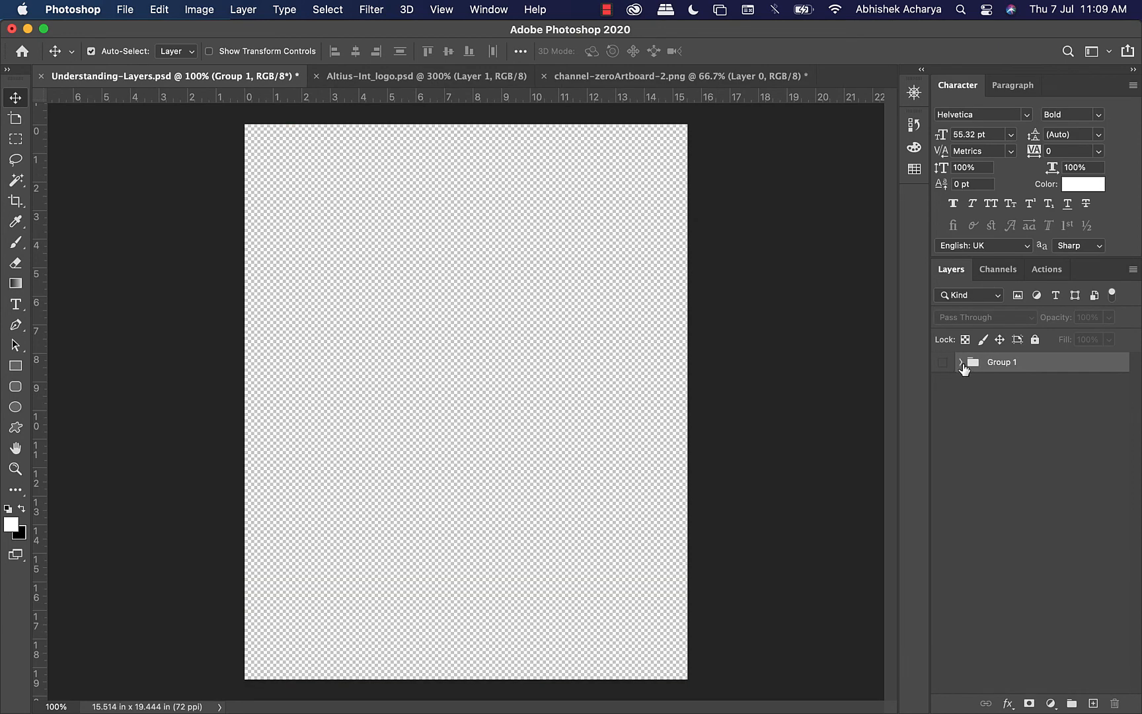
click(961, 363)
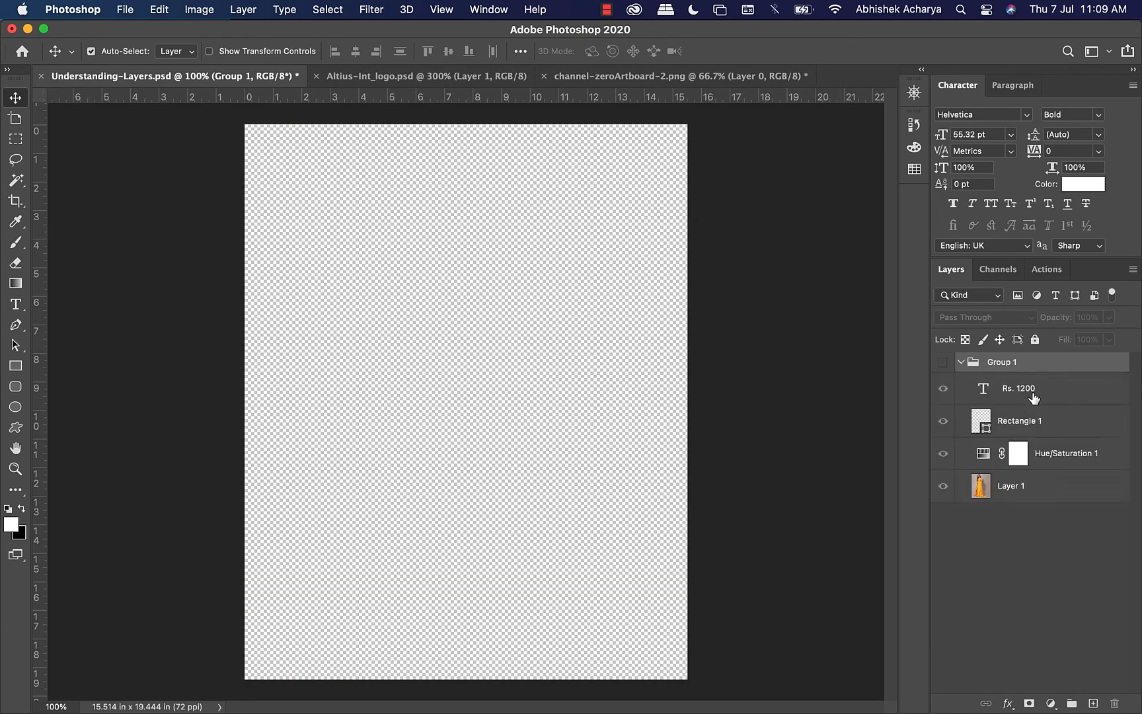
click(943, 362)
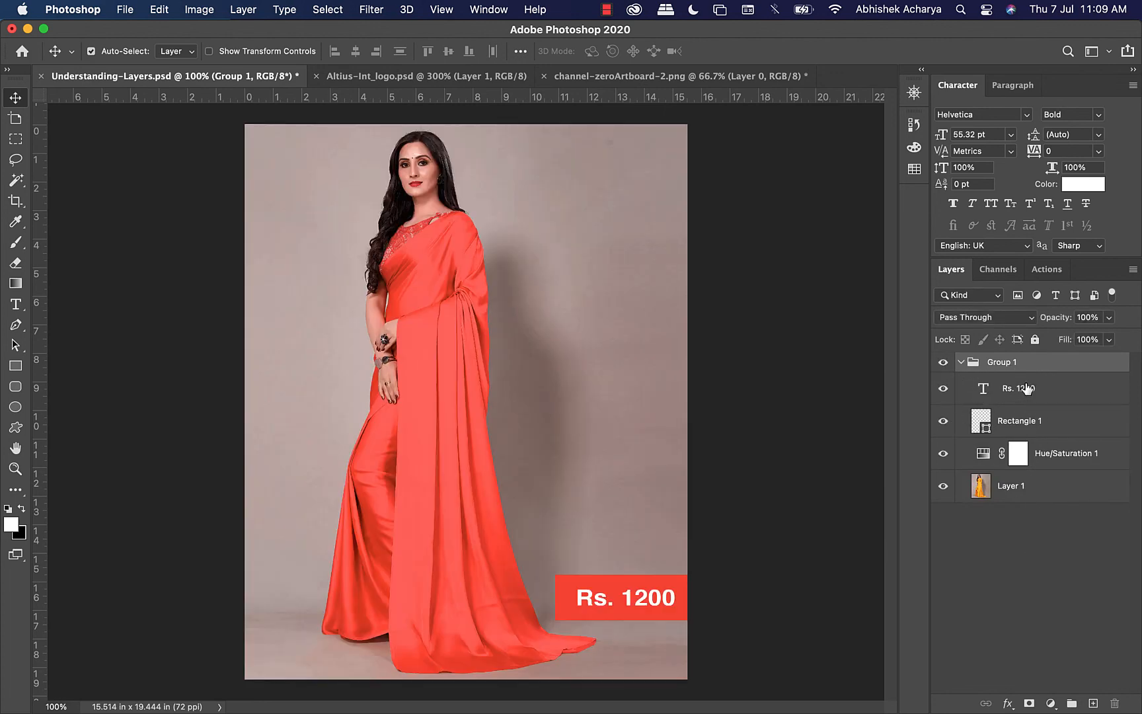
Step: Undo the deletion, merging, grouping and duplication until only the four original layers are left
key(super+z)
key(super+z)
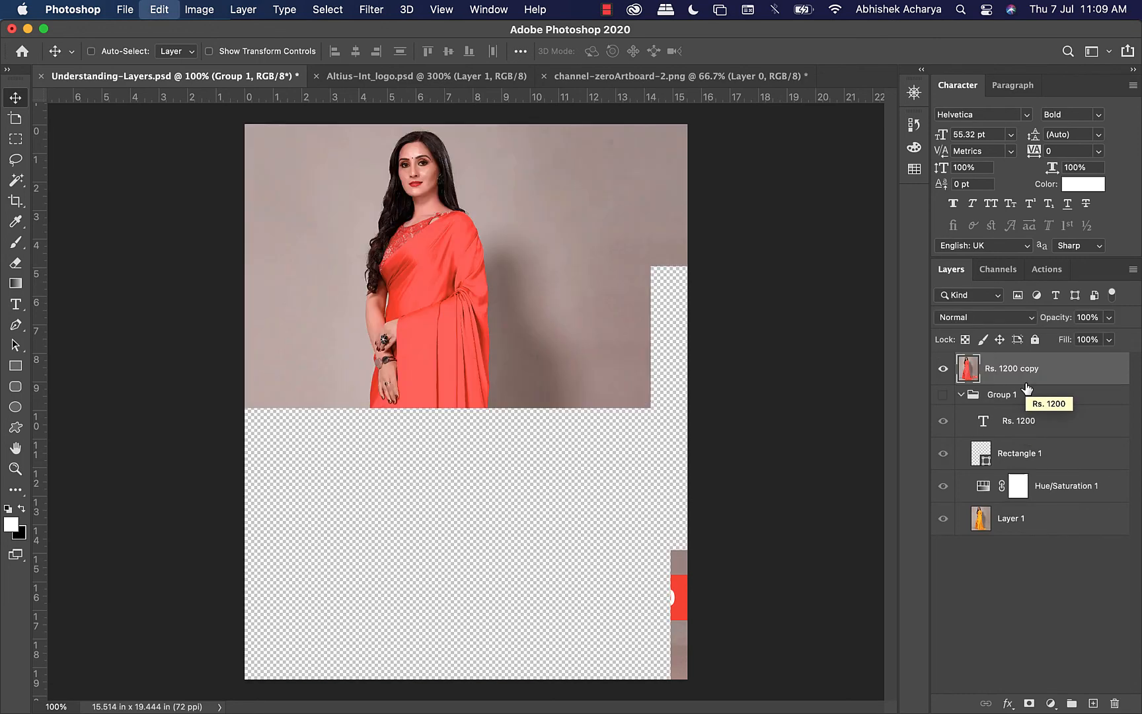
key(super+z)
key(super+z)
key(super+z)
key(super+z)
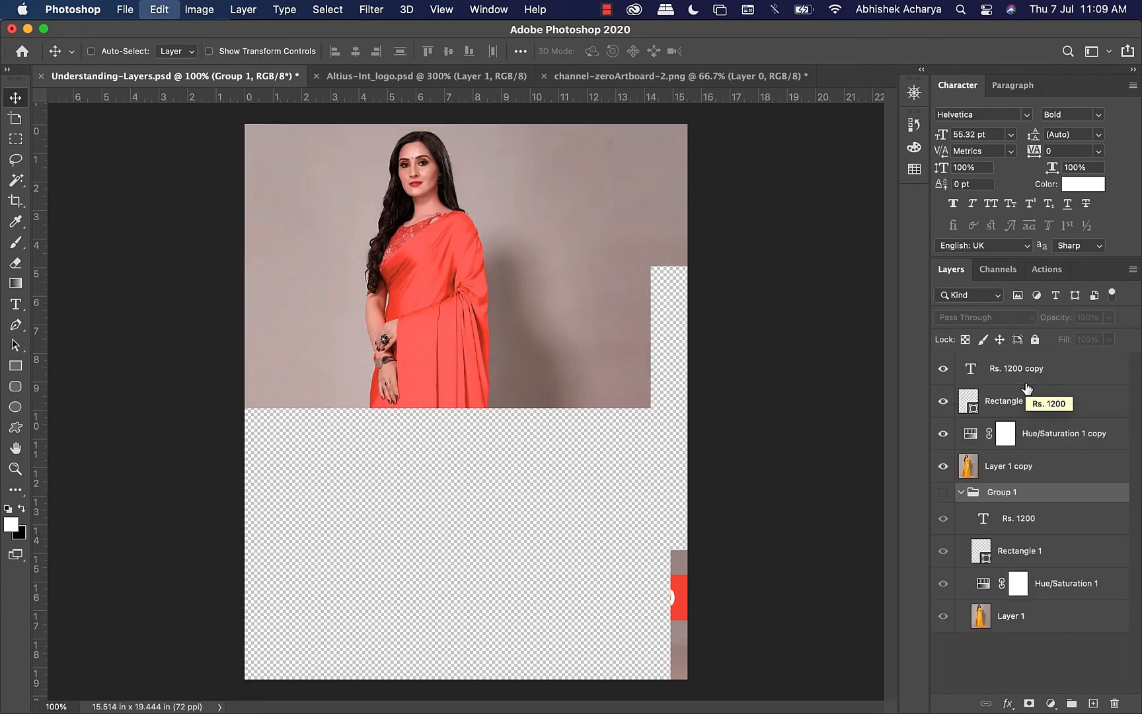
key(super+z)
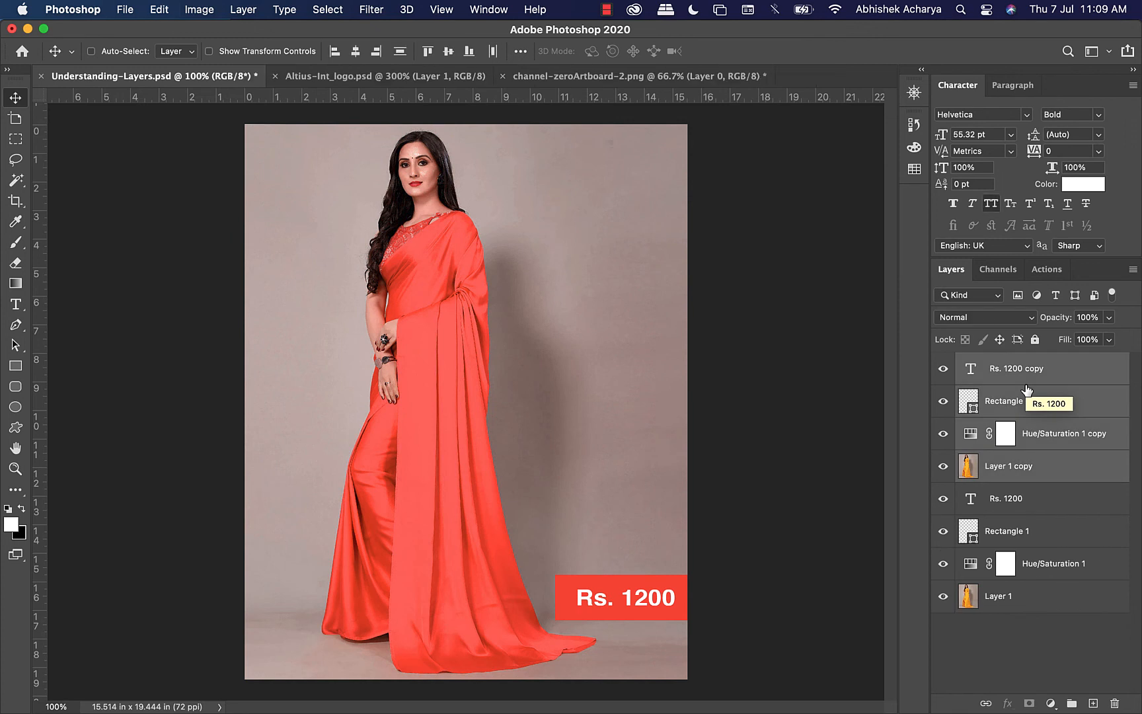
key(super+z)
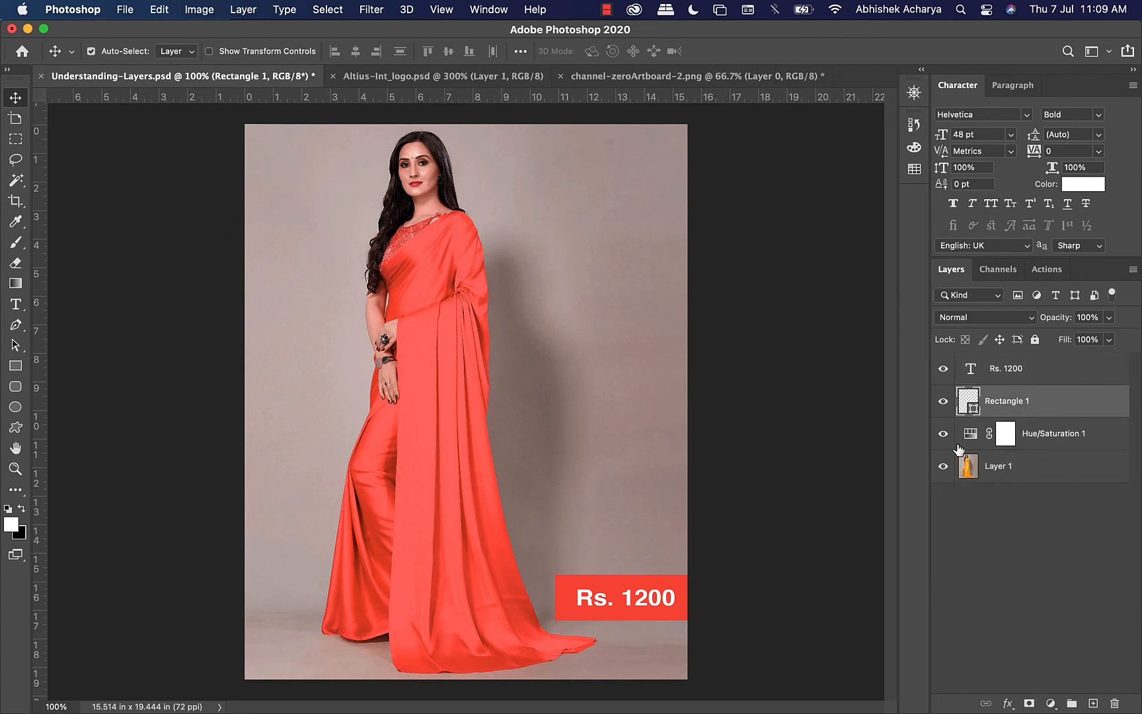
Step: Select the Rs. 1200 layer, and hide and reshow Rectangle 1 and Hue/Saturation 1 to compare their effect
click(980, 381)
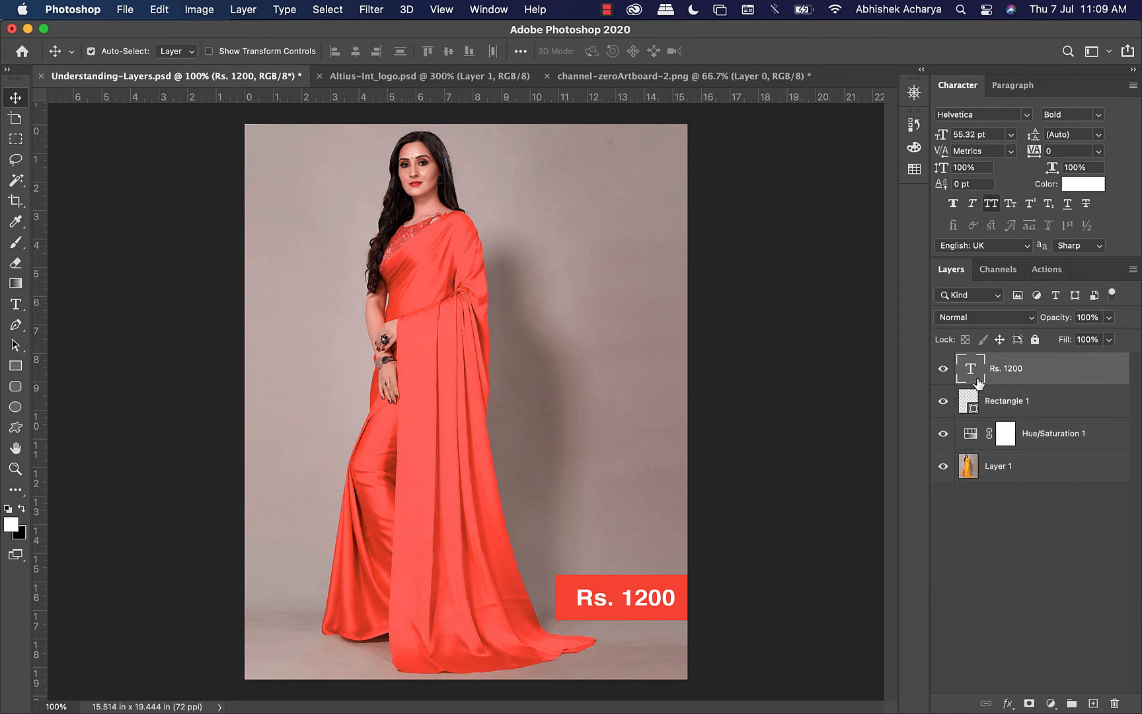
click(936, 405)
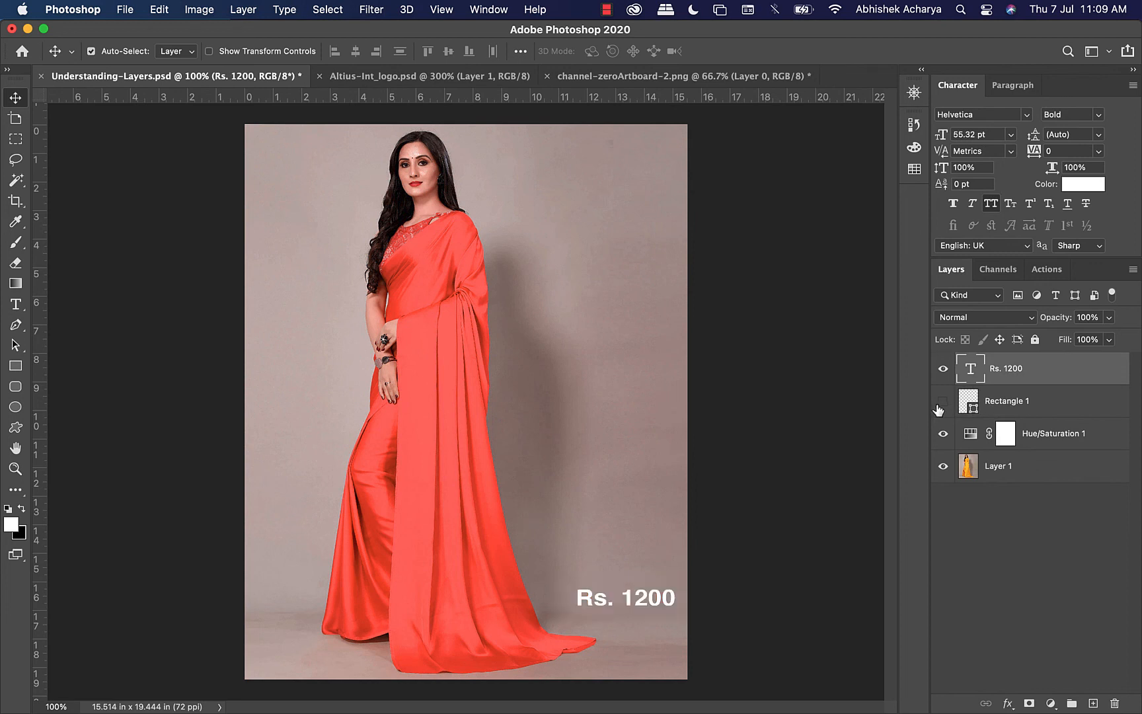
click(943, 402)
click(944, 435)
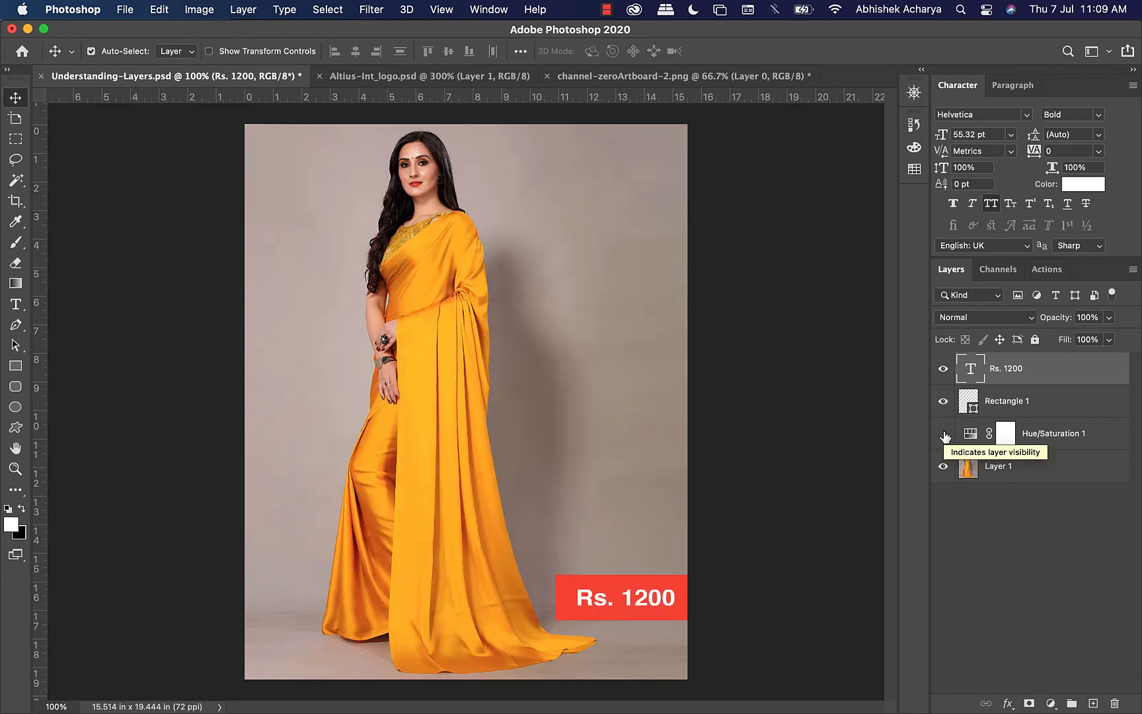
click(943, 435)
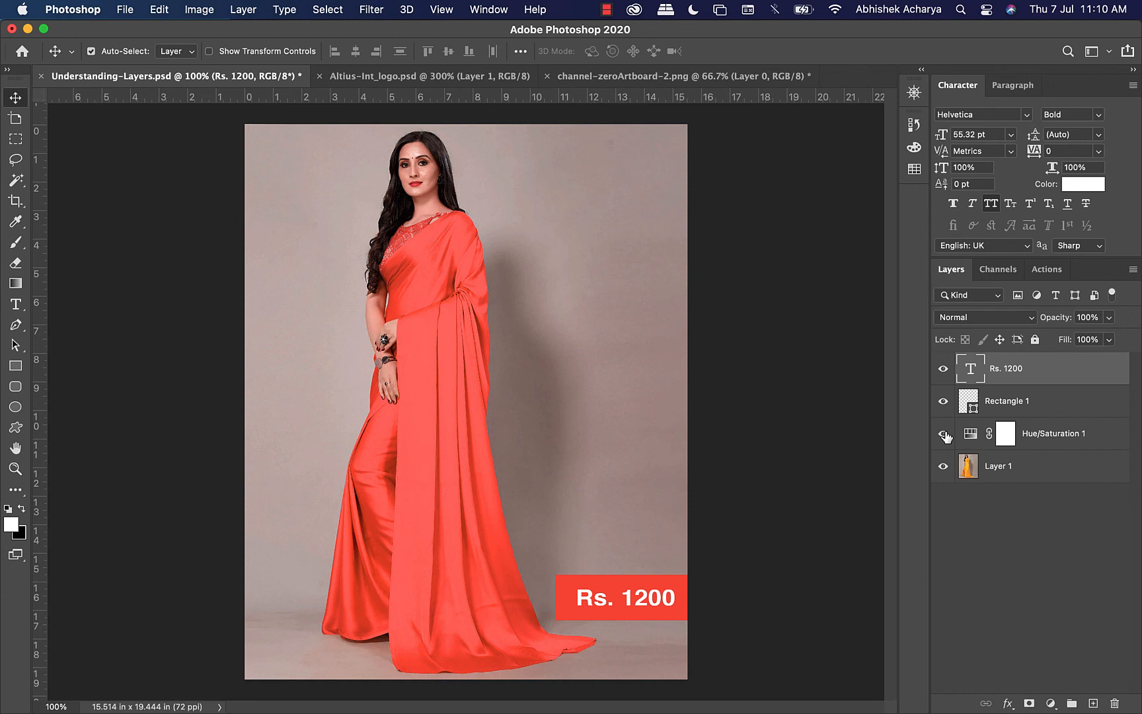
Step: View the other open documents, Altius-Int_logo.psd and channel-zeroArtboard-2.png
click(15, 283)
click(347, 77)
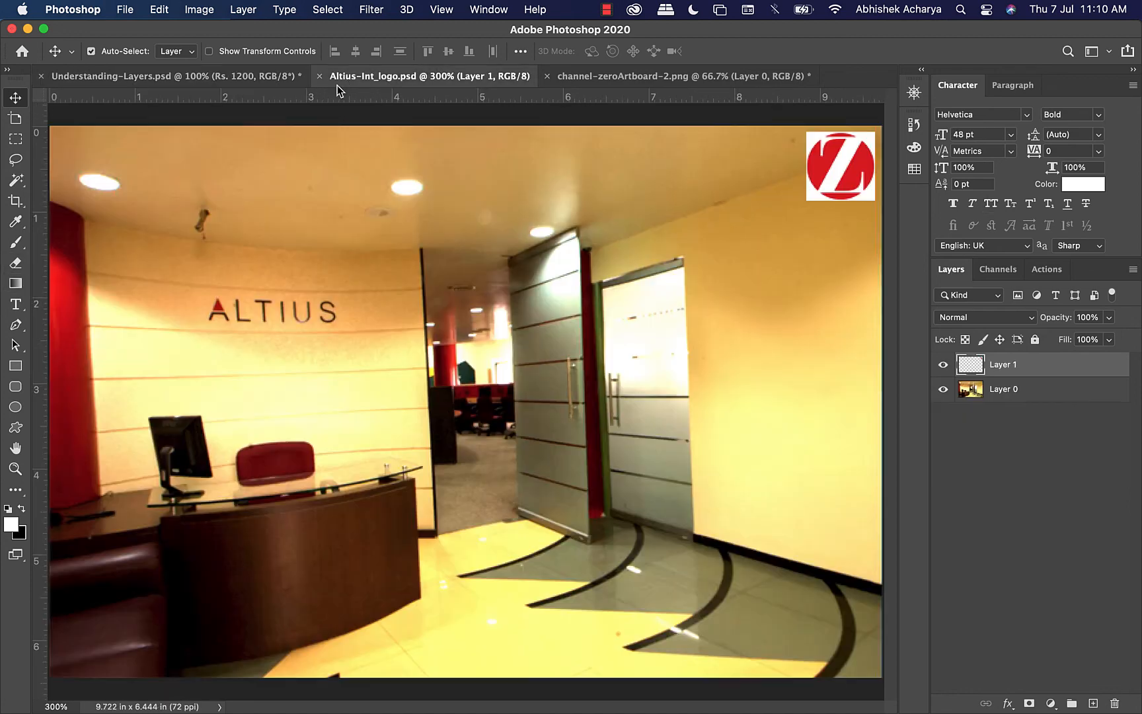
click(624, 76)
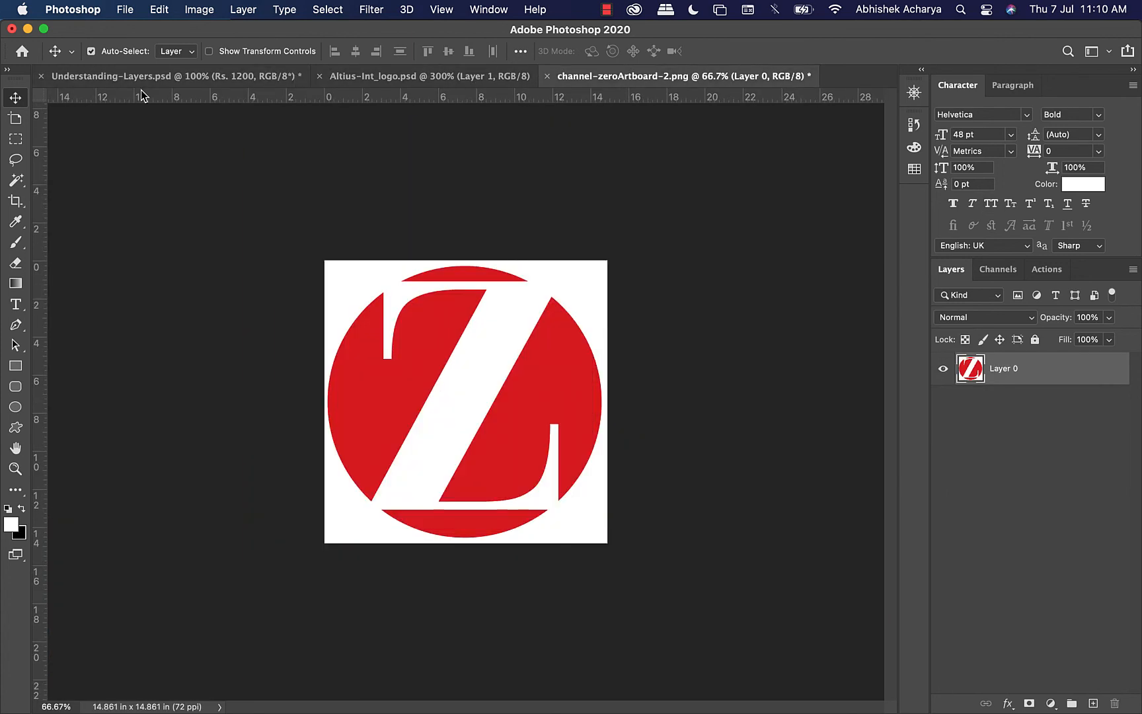
click(153, 84)
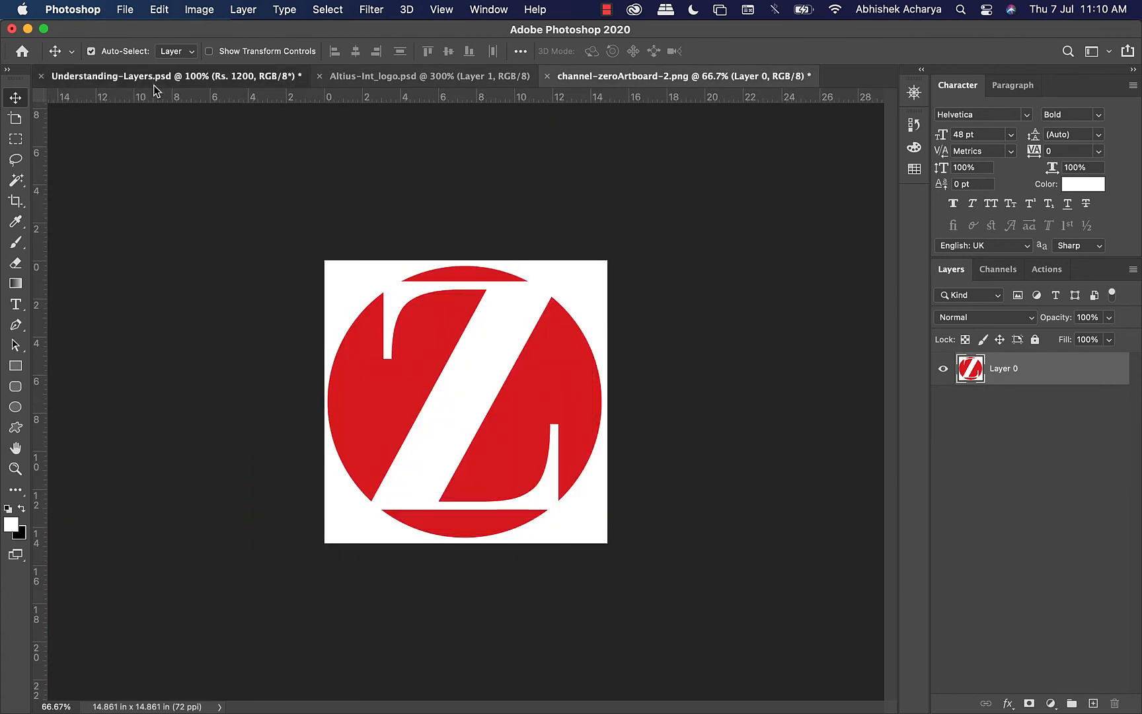
Step: Detach Understanding-Layers.psd, Altius-Int_logo.psd and channel-zeroArtboard-2.png into separate floating windows
drag(137, 76, 164, 166)
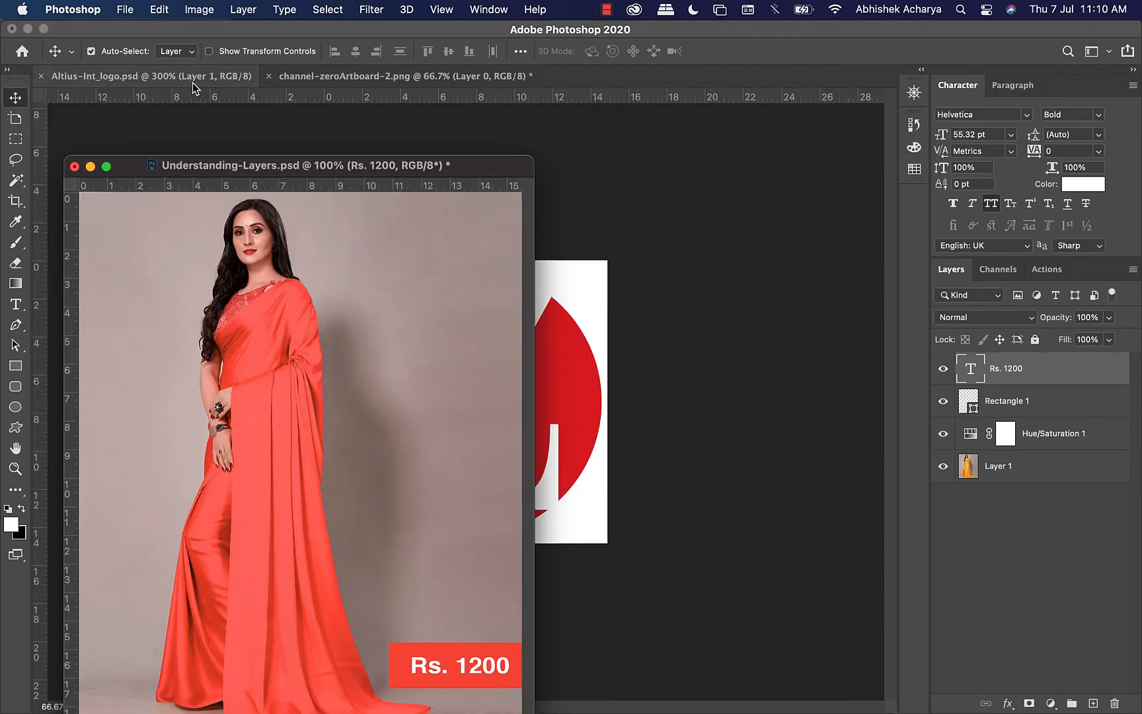
drag(193, 78, 457, 285)
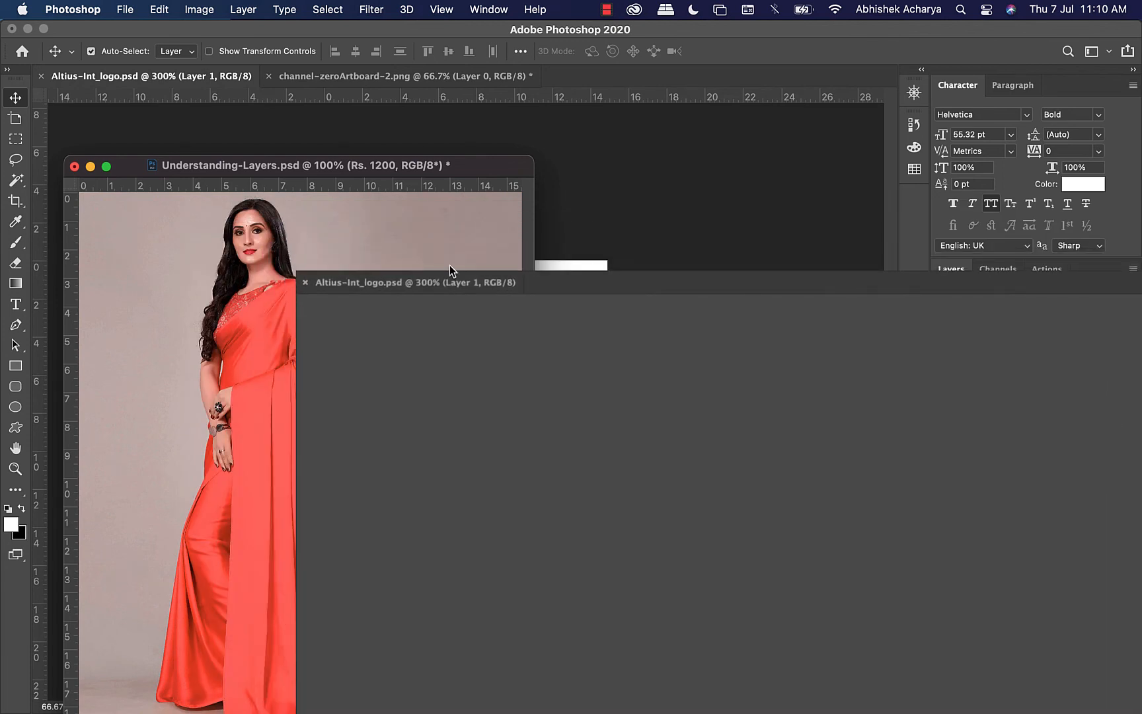
drag(297, 66, 297, 70)
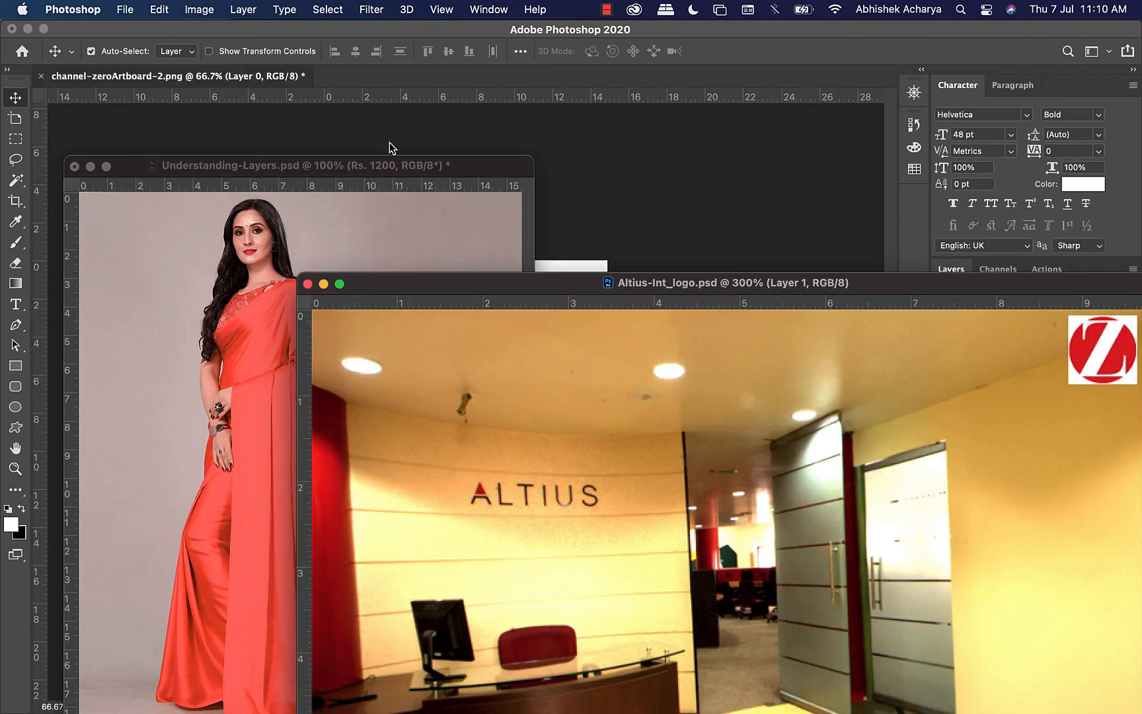
drag(452, 189, 279, 288)
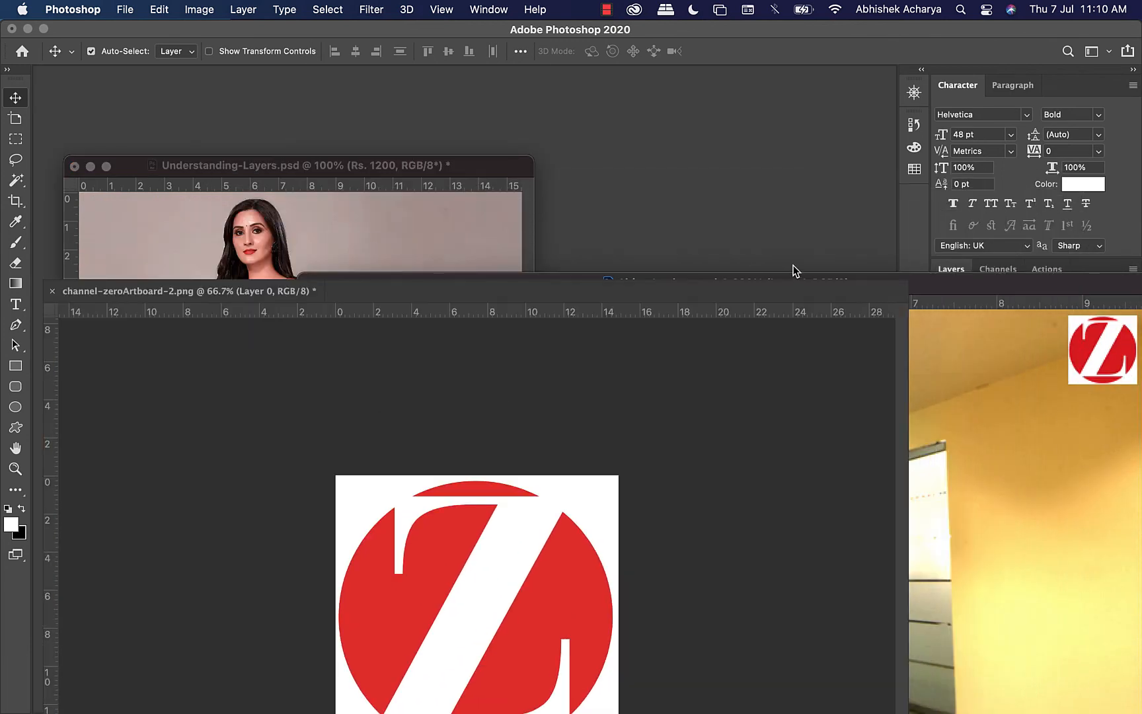
Step: Move the Altius-Int_logo.psd window clear of the others at 200% zoom, and bring the channel-zeroArtboard-2.png and Understanding-Layers.psd windows forward
drag(951, 291, 898, 185)
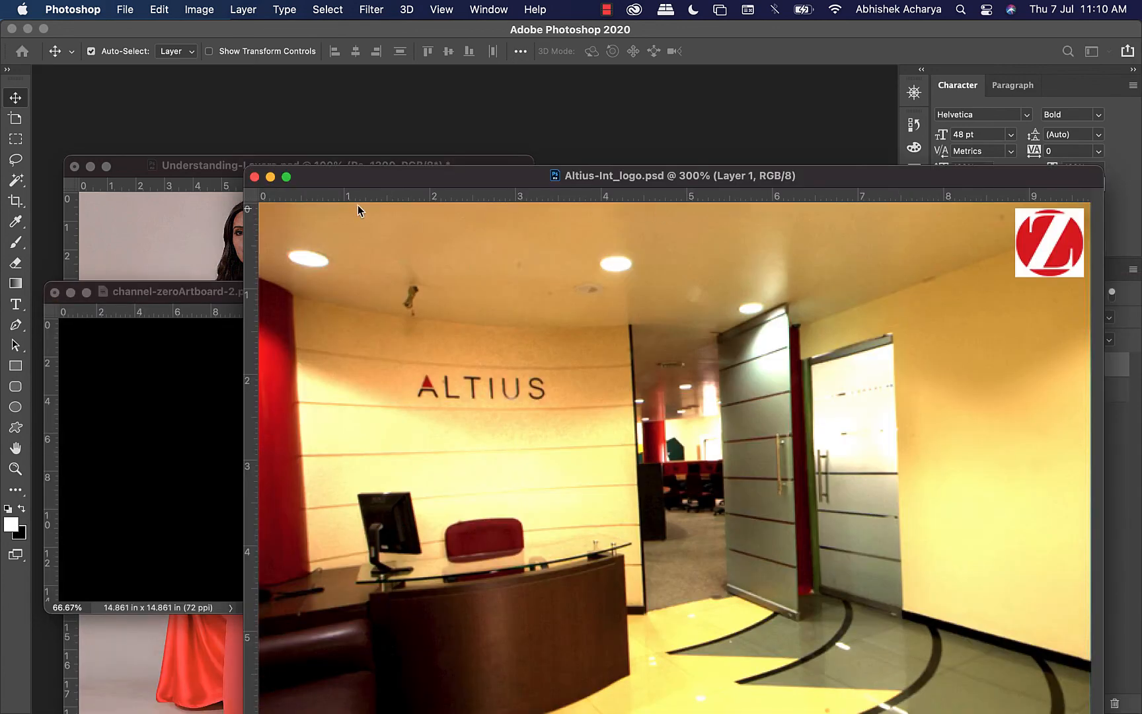
drag(355, 183, 598, 118)
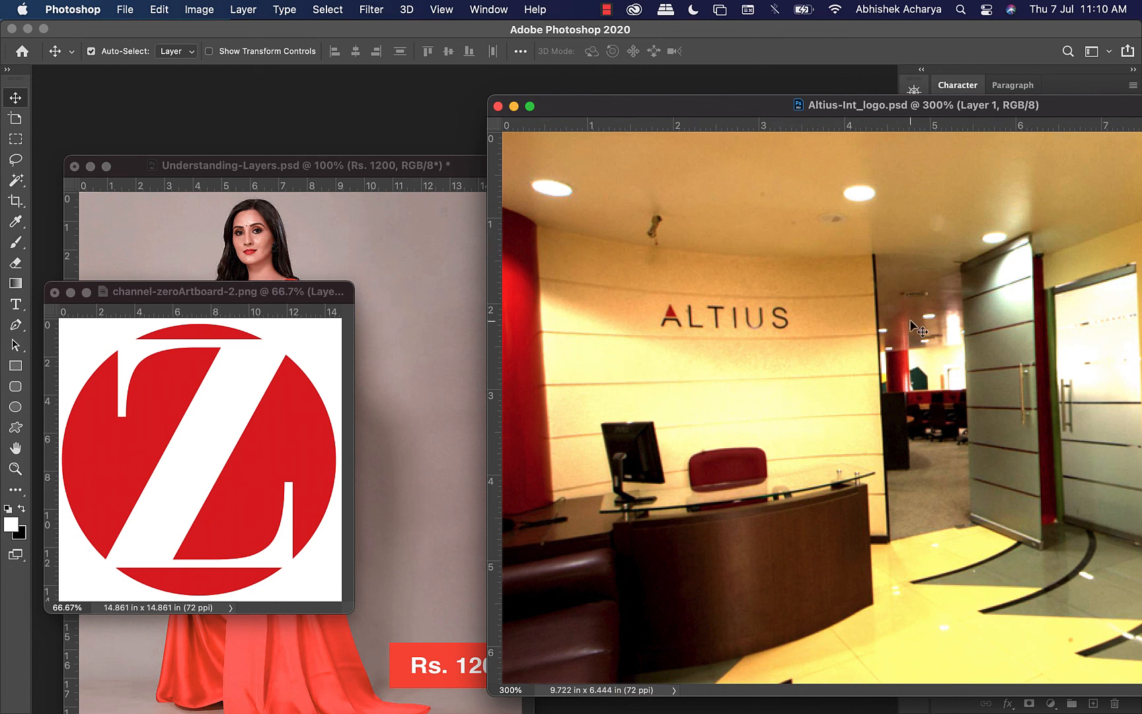
key(super+minus)
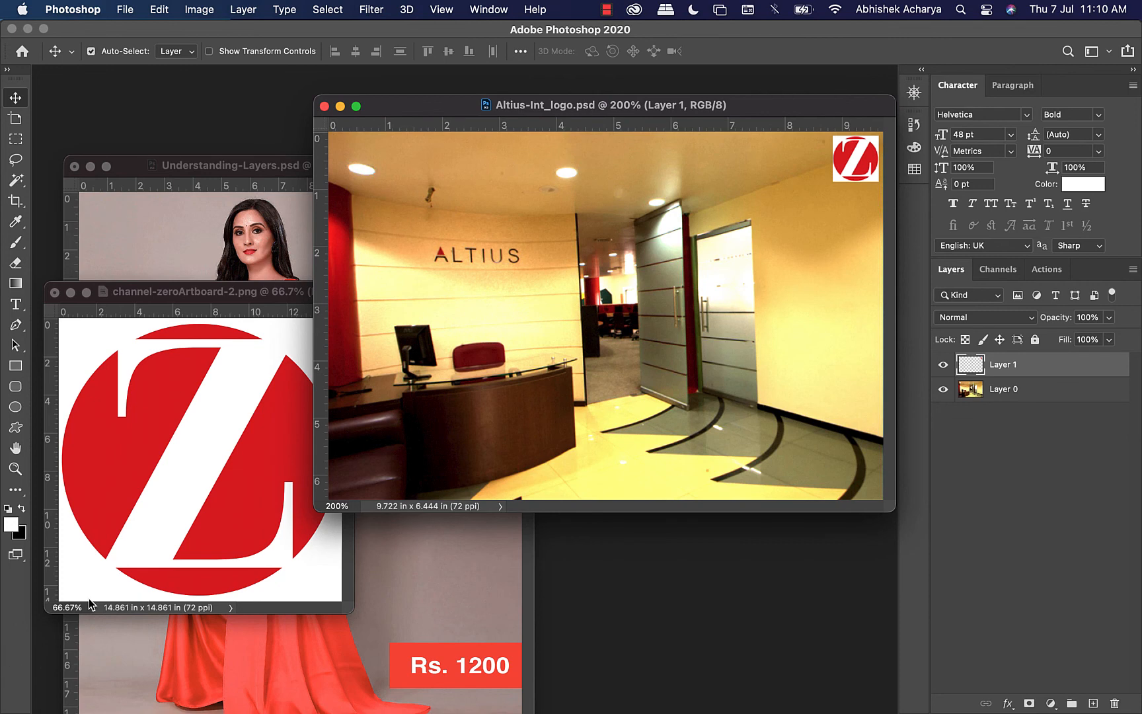
click(185, 532)
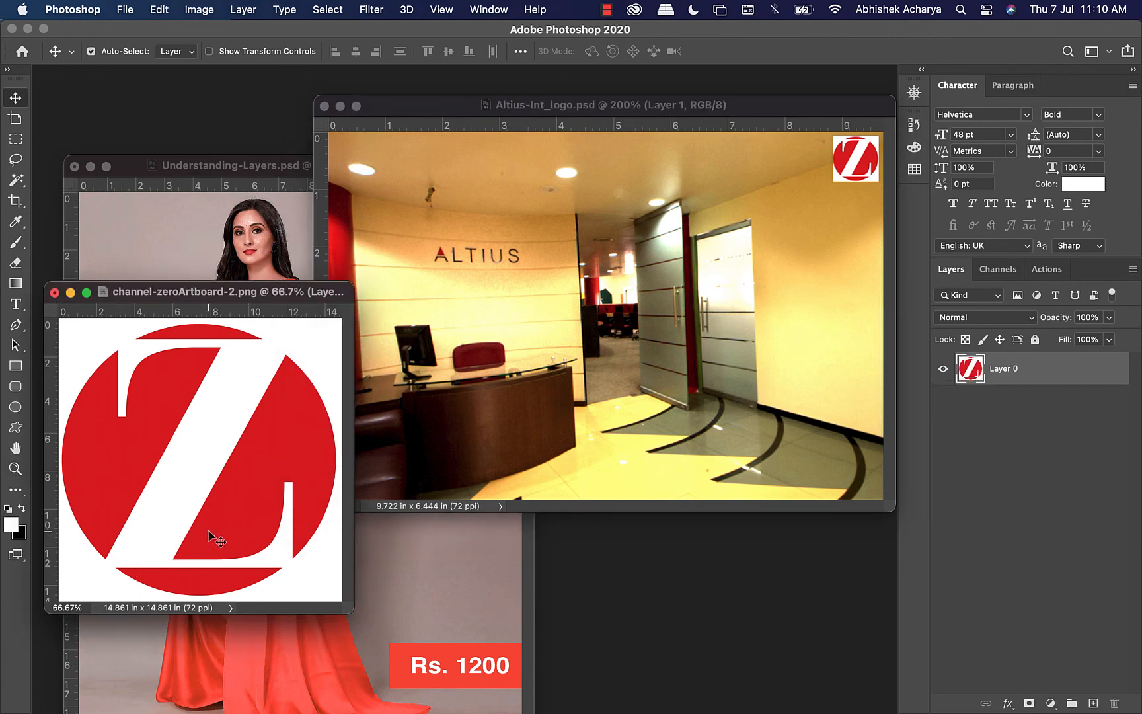
click(224, 162)
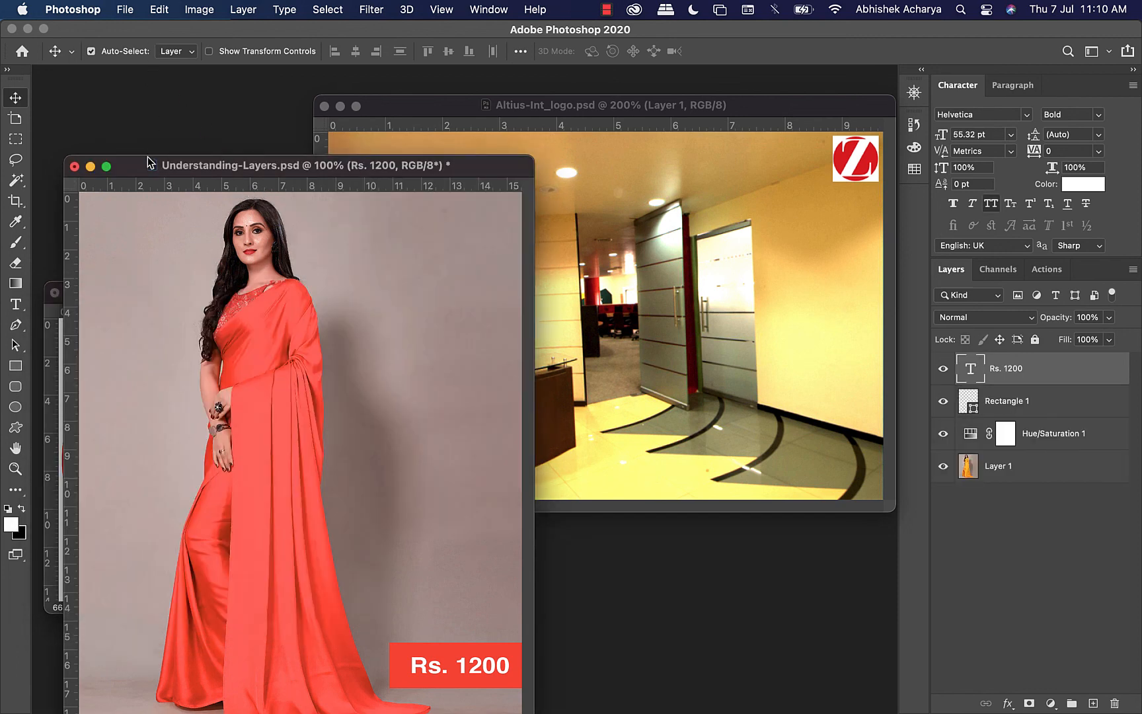
Step: Dock and refloat the Understanding-Layers.psd window, and undo the last visibility change on Hue/Saturation 1
drag(145, 167, 115, 80)
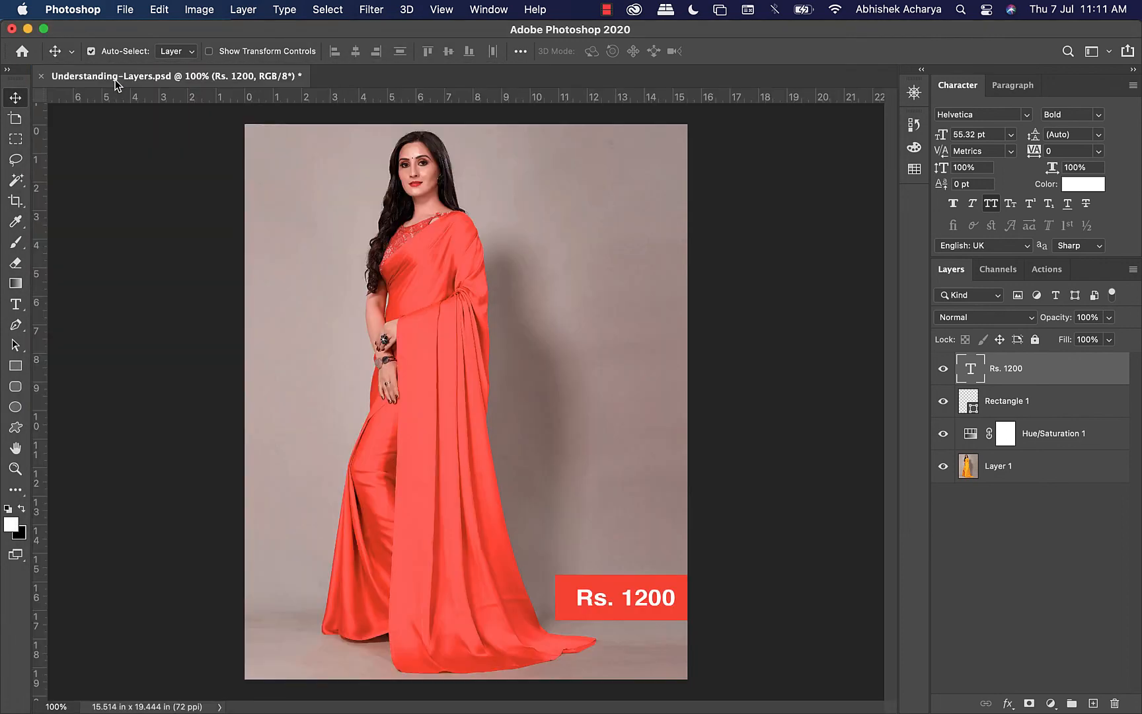
key(super+z)
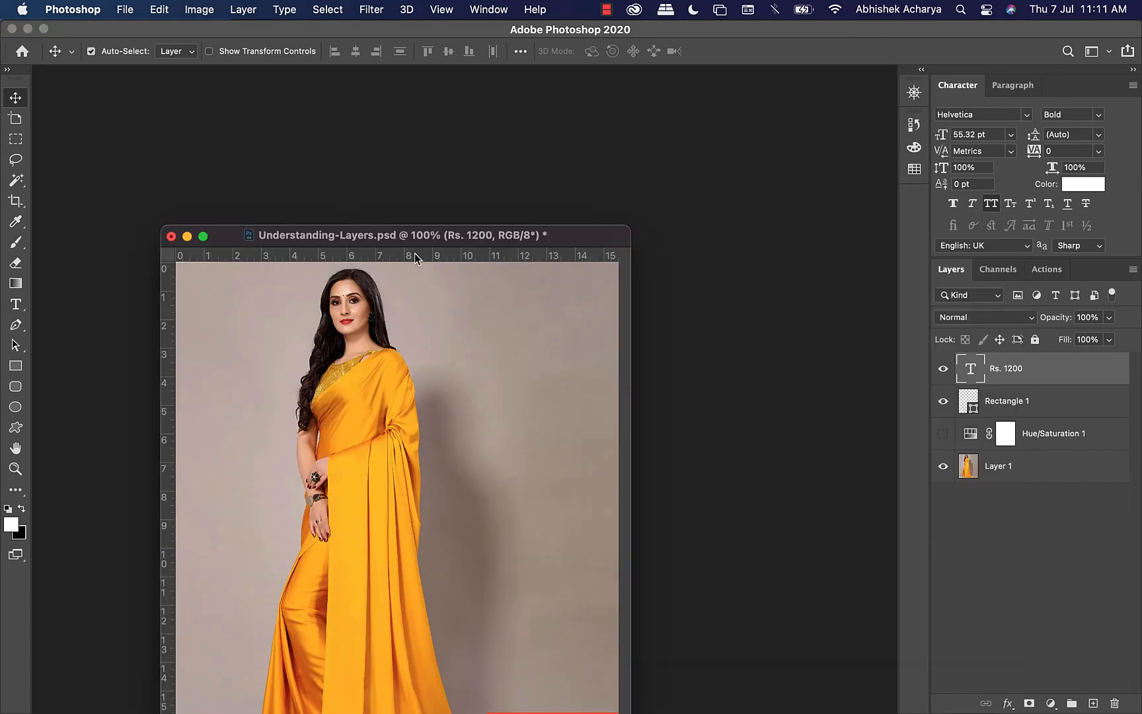
drag(427, 238, 407, 101)
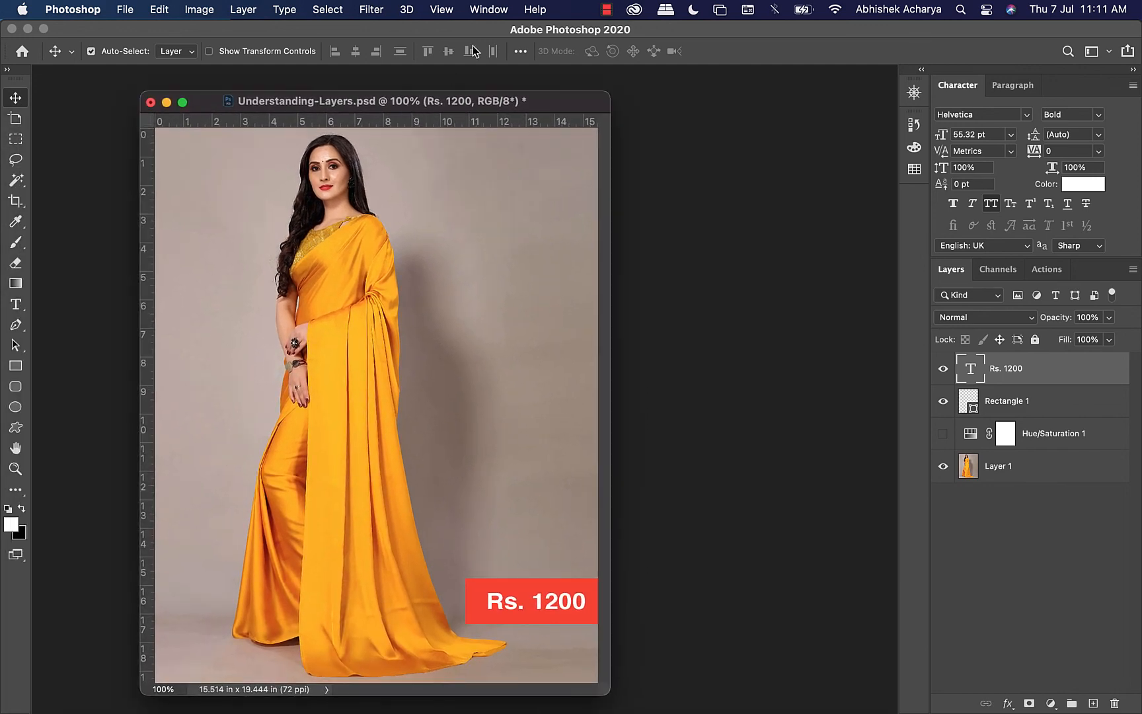
Step: Consolidate all floating document windows into tabs and bring channel-zeroArtboard-2.png forward
click(489, 9)
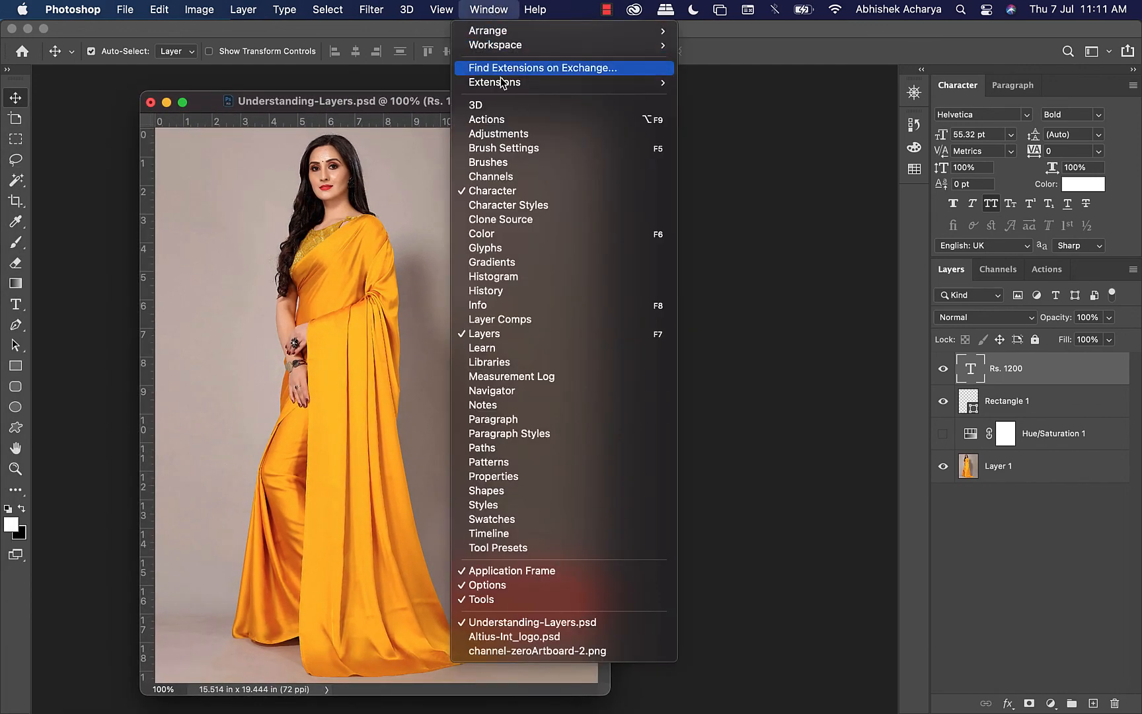
mouse_move(505, 33)
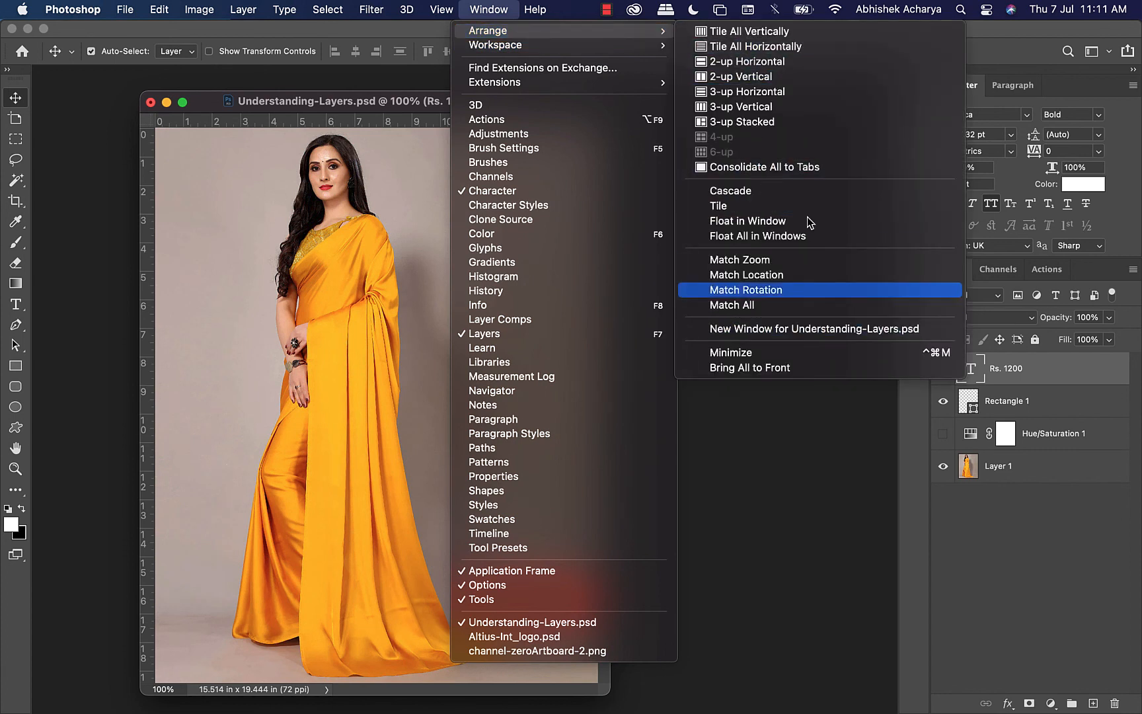
click(773, 167)
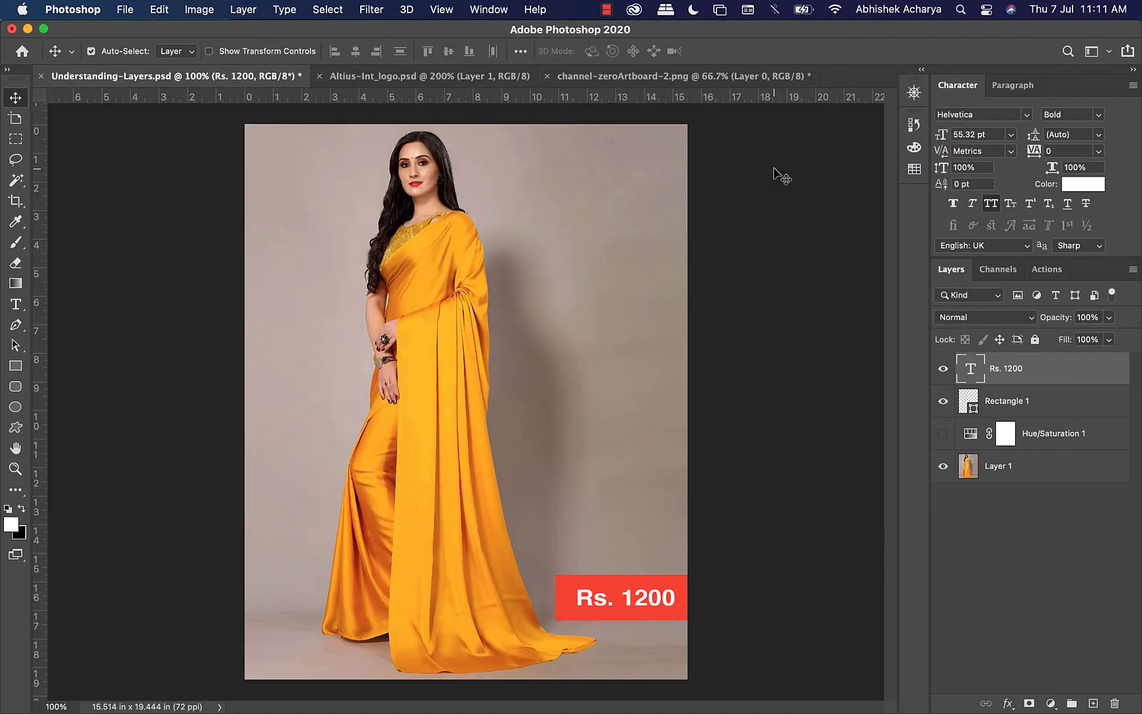
click(600, 75)
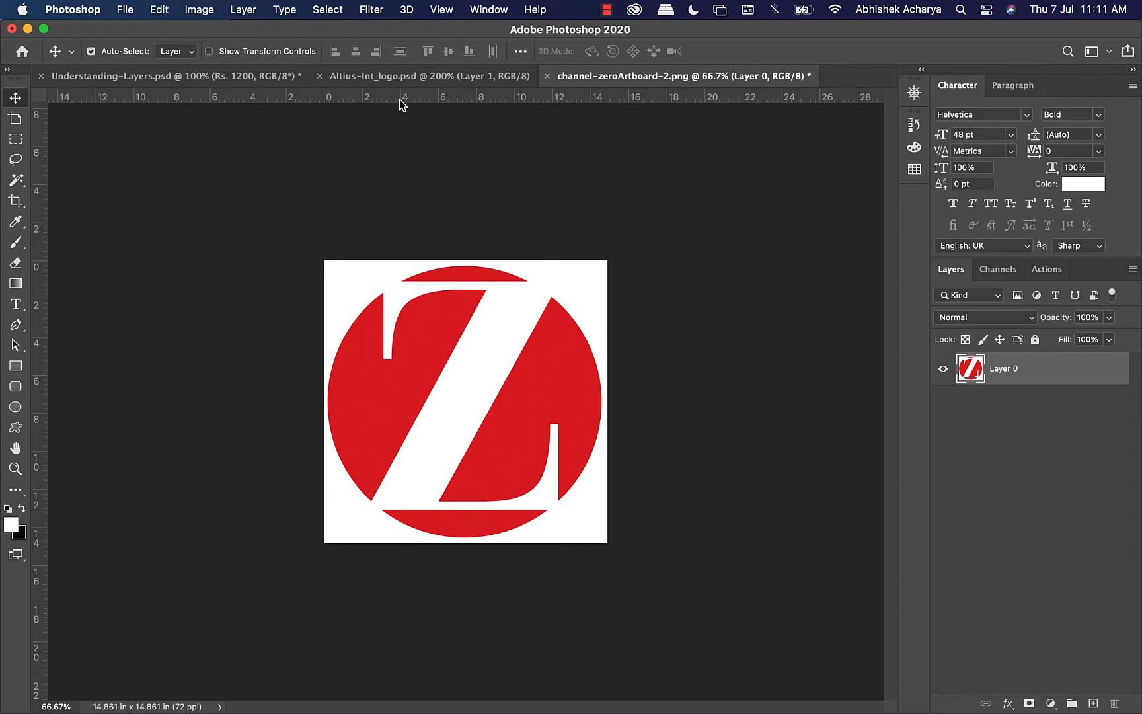
Step: Hide and show the rulers twice in channel-zeroArtboard-2.png
key(super+r)
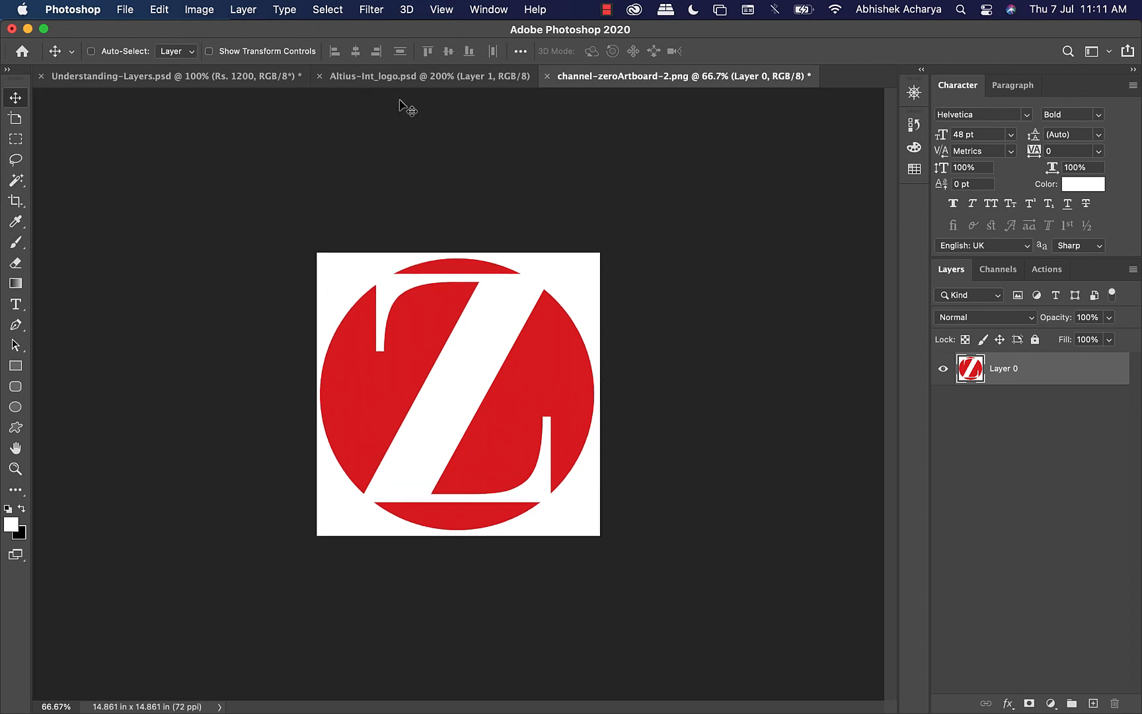
key(super+r)
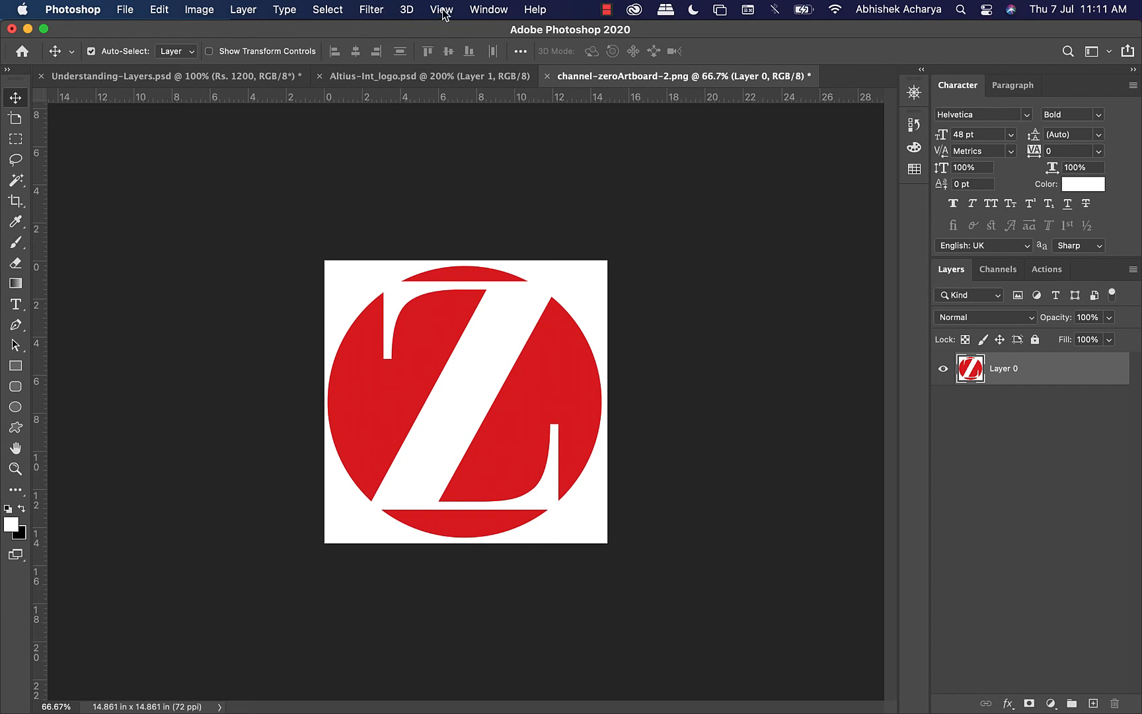
click(442, 11)
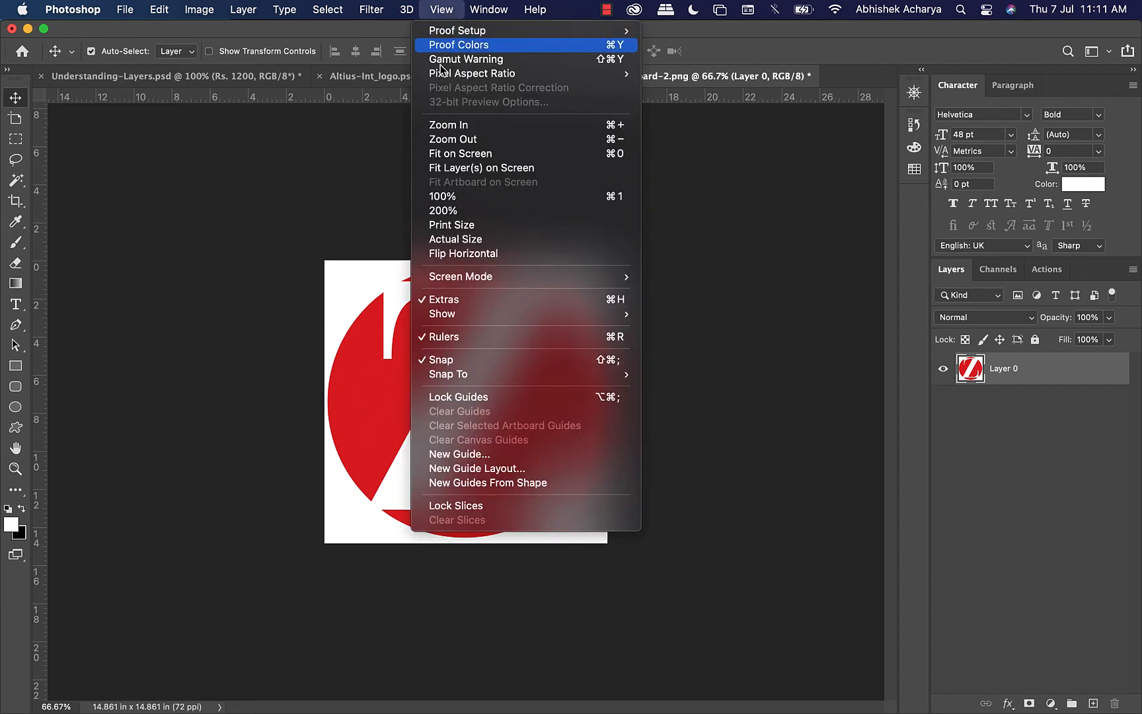
click(455, 340)
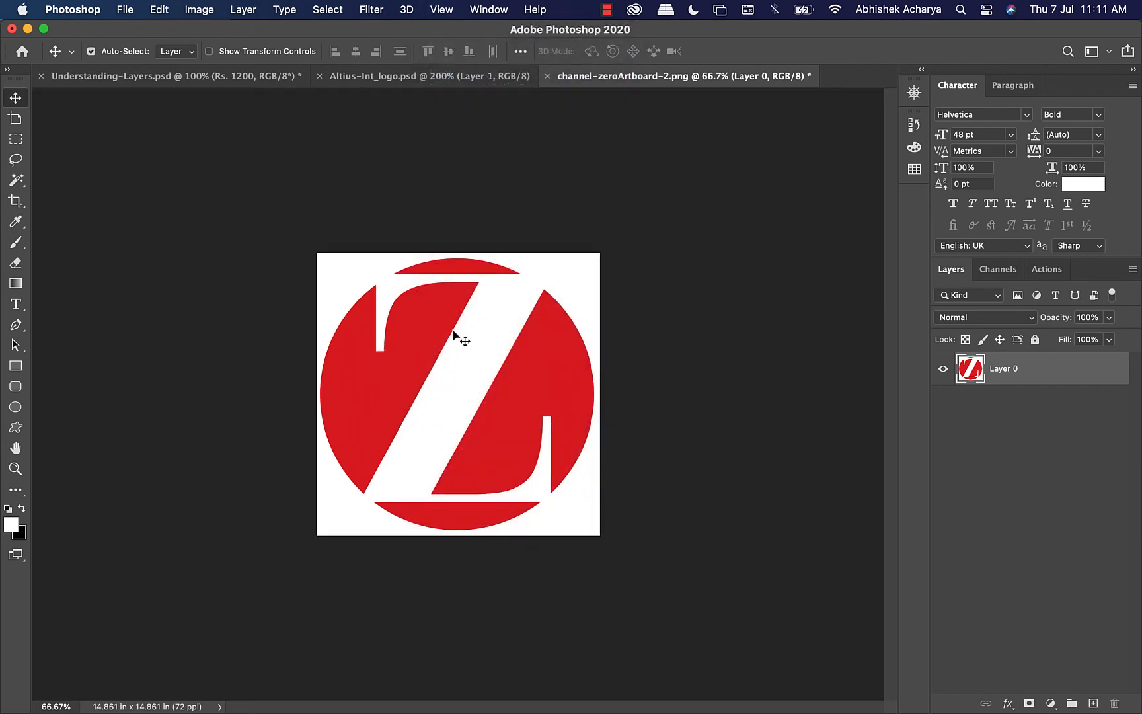
click(441, 11)
click(441, 12)
click(441, 11)
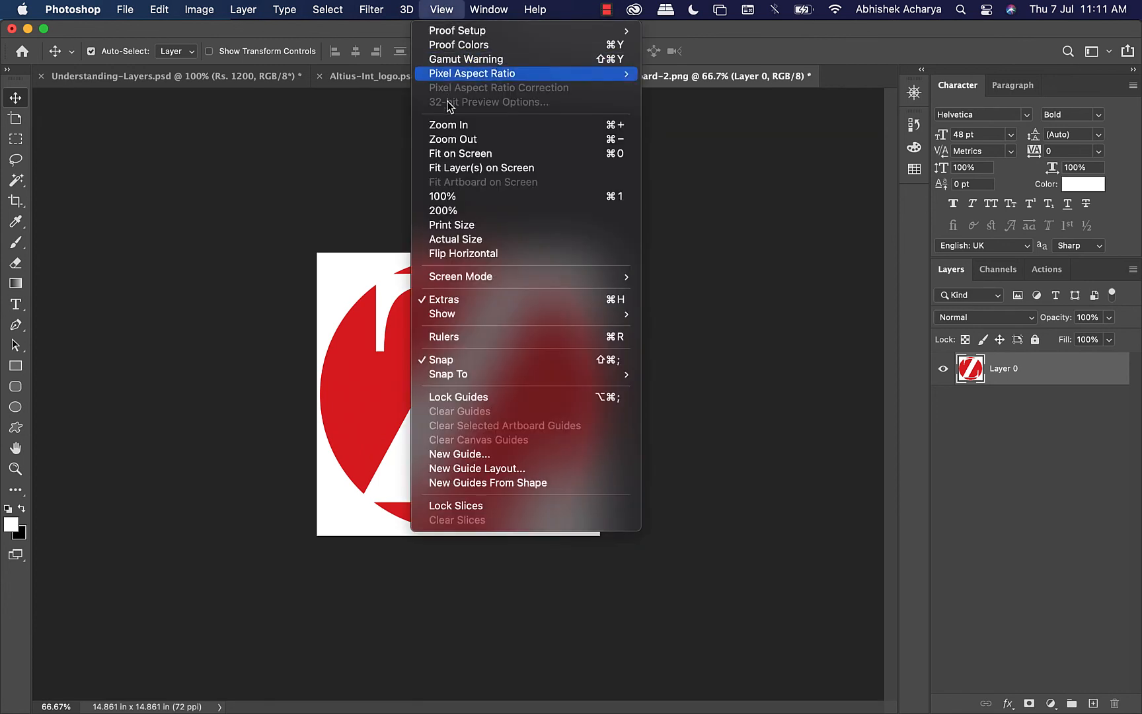
click(443, 338)
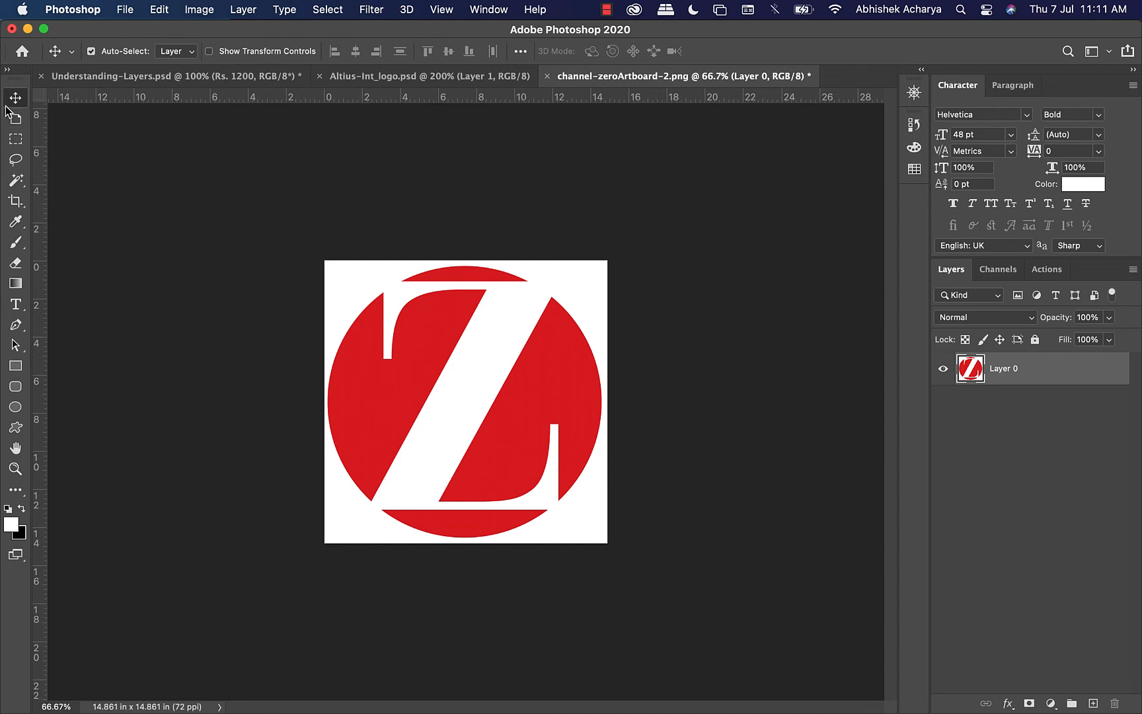
Step: Place vertical guides at about 2.2 in and 12.9 in over the Z logo, and hide and show them once
drag(42, 225, 366, 270)
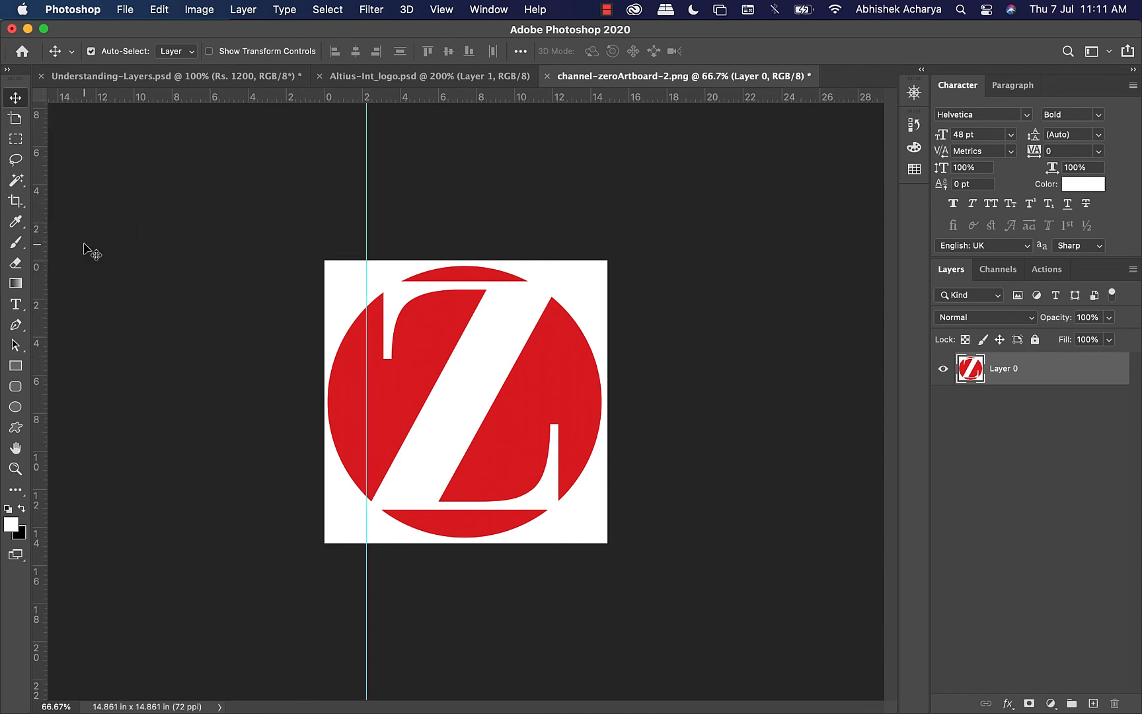
drag(38, 205, 570, 271)
click(442, 9)
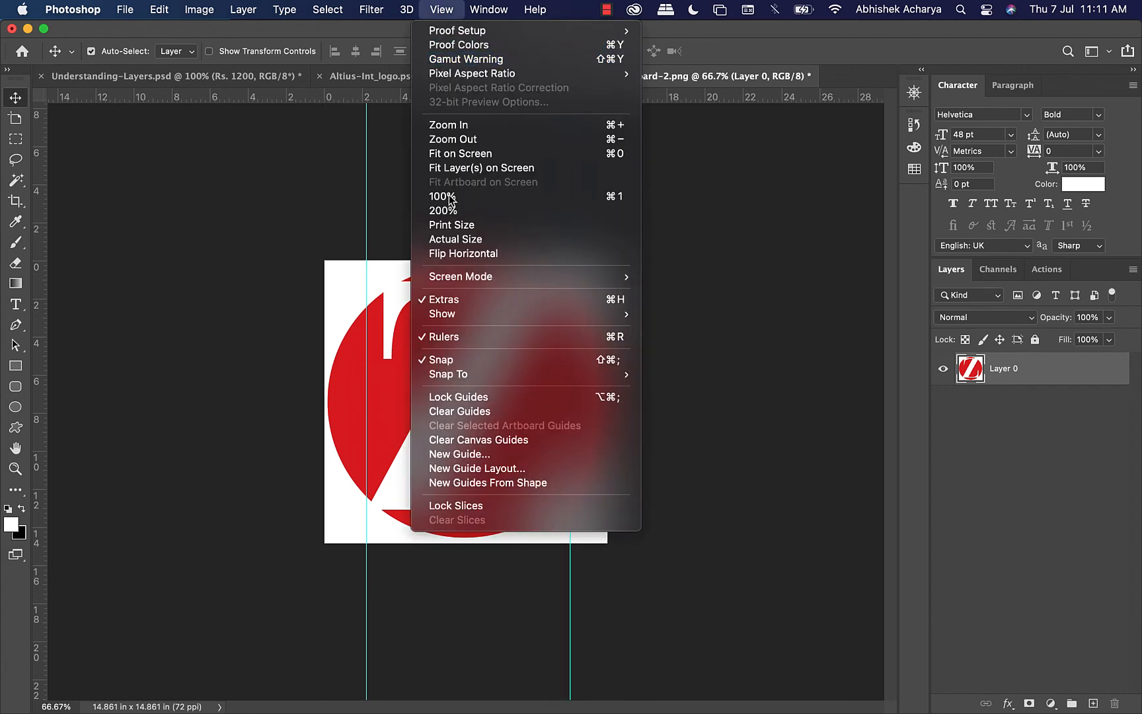
mouse_move(442, 315)
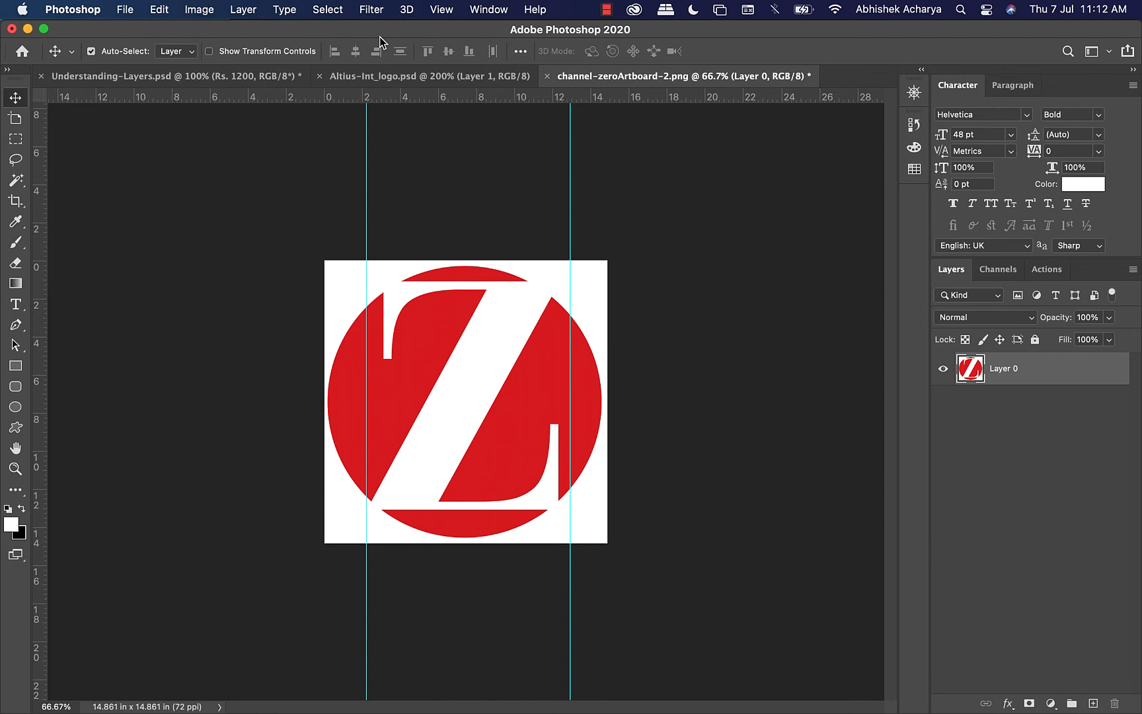
key(super+semicolon)
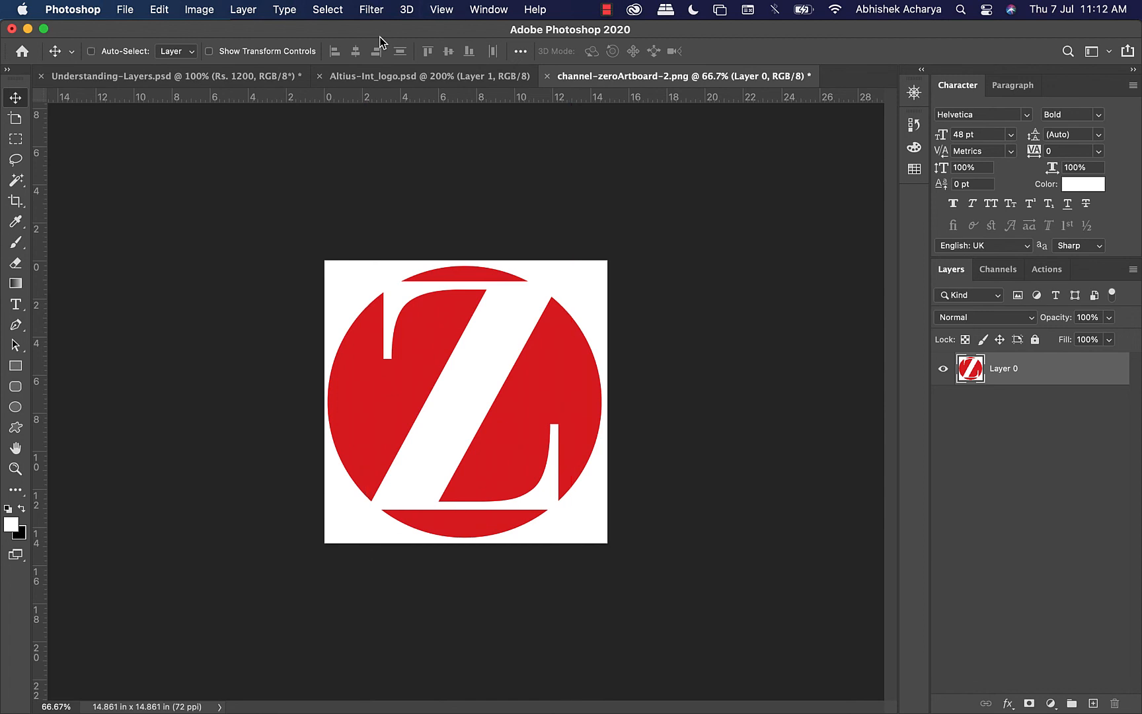
key(super+semicolon)
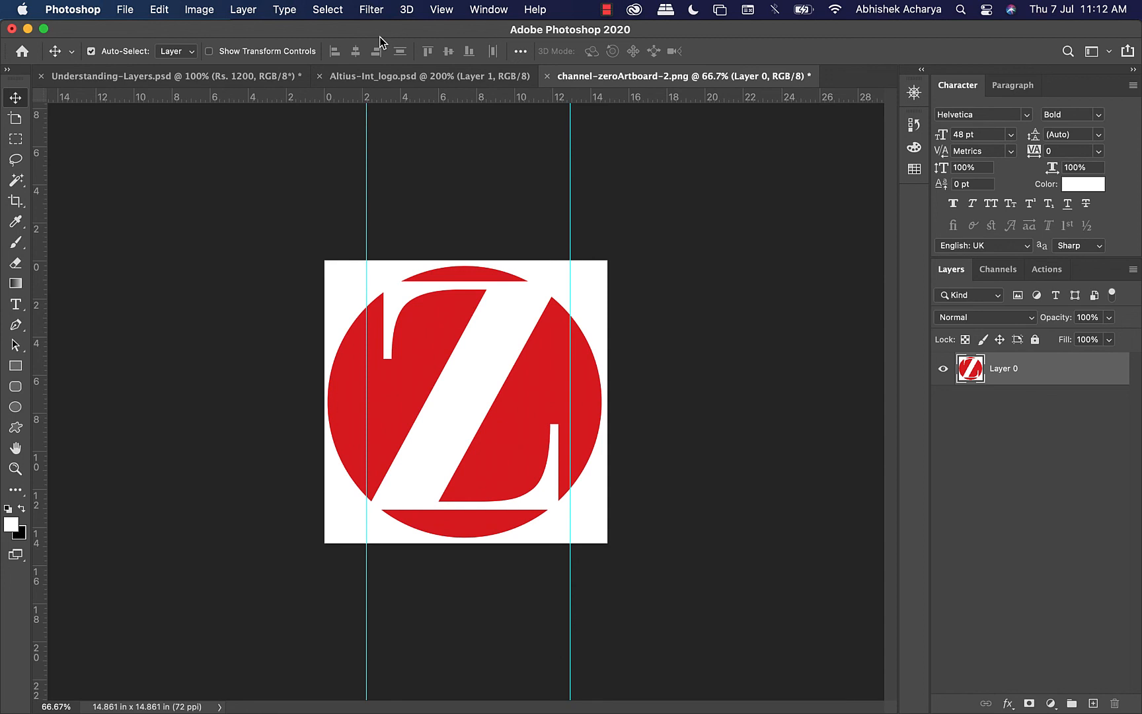
Step: Clear the guides from the Z logo document and undo the clearing
click(410, 11)
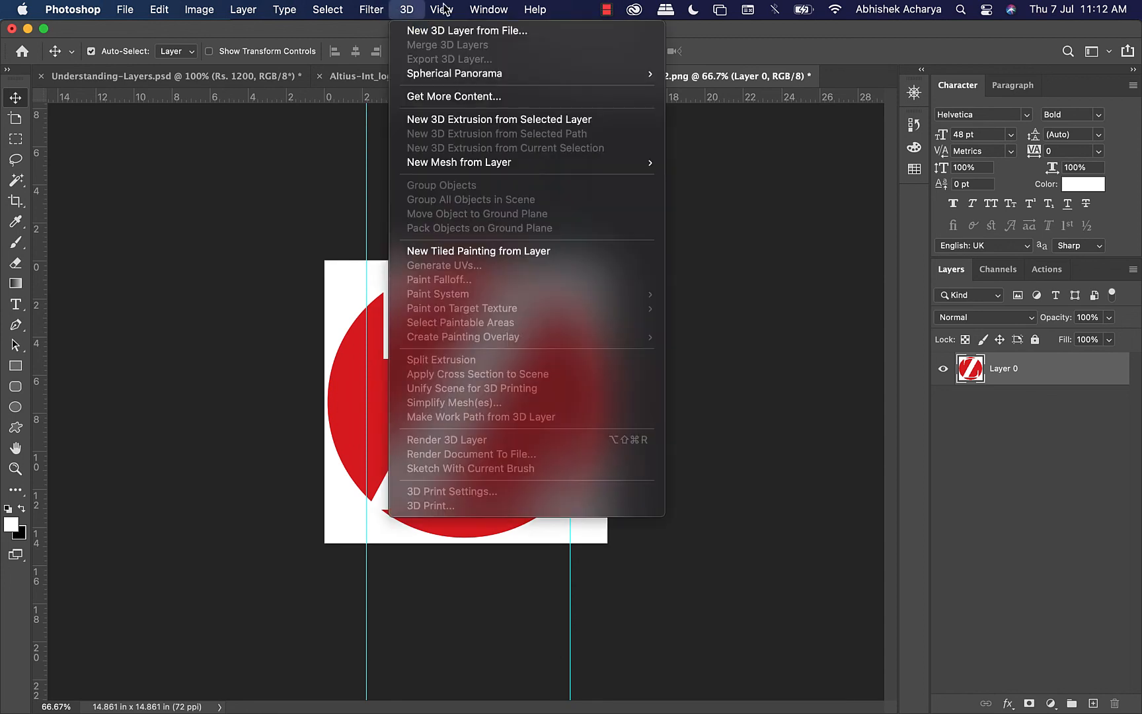
mouse_move(443, 9)
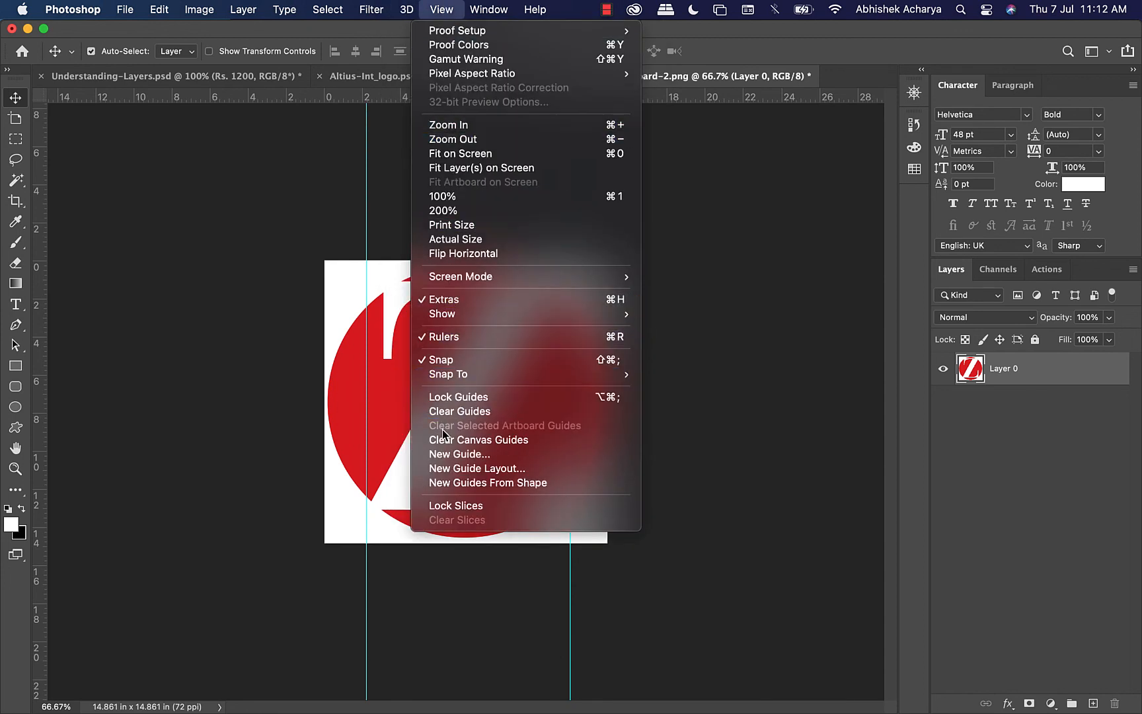
click(451, 408)
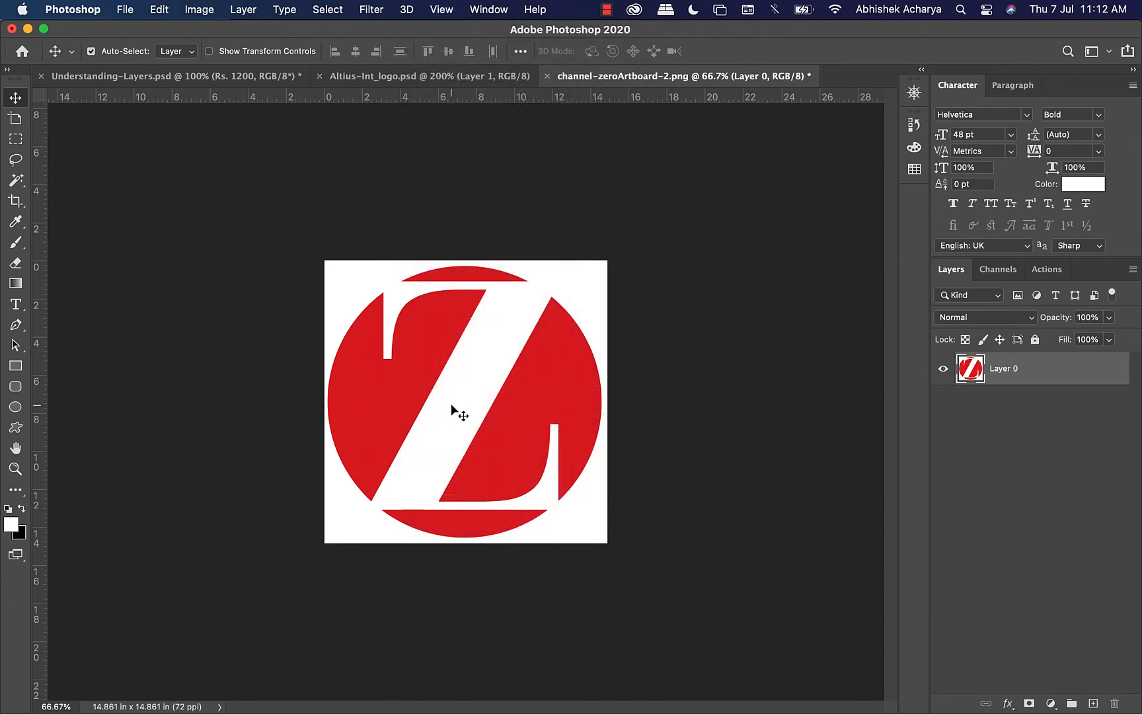
key(super+z)
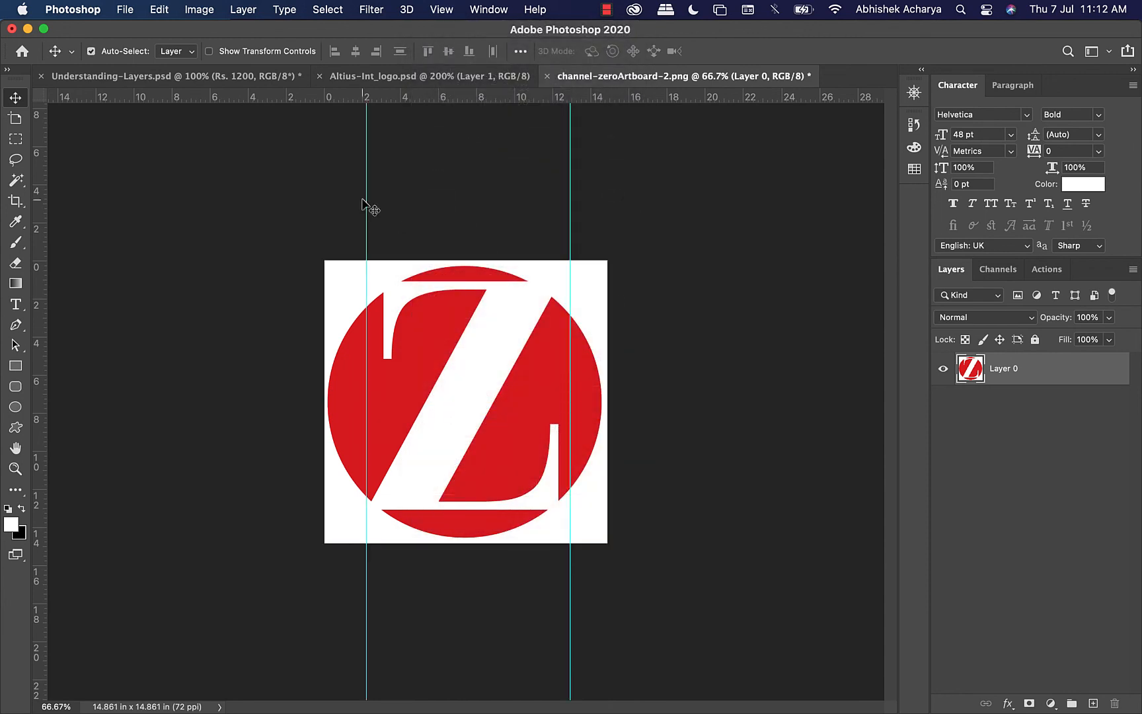
Step: Move the left vertical guide to about 3.4 in and lock the guides
mouse_move(367, 199)
mouse_down()
mouse_move(467, 193)
mouse_move(339, 196)
mouse_move(339, 216)
mouse_move(389, 201)
mouse_up()
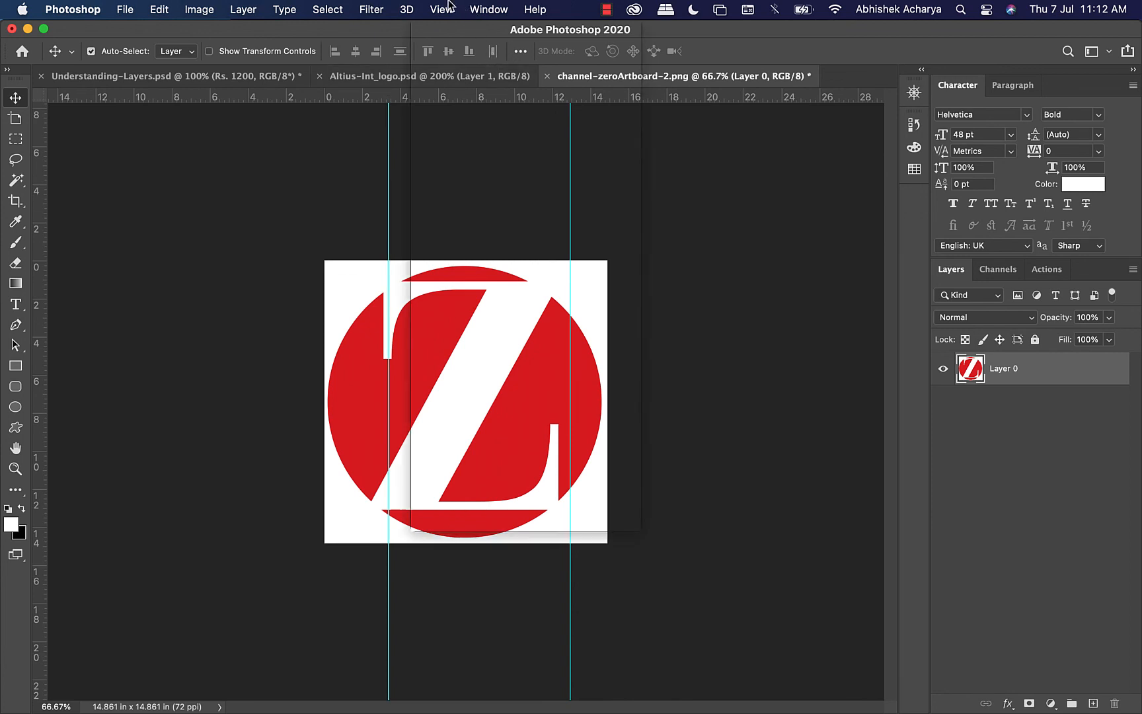
click(440, 9)
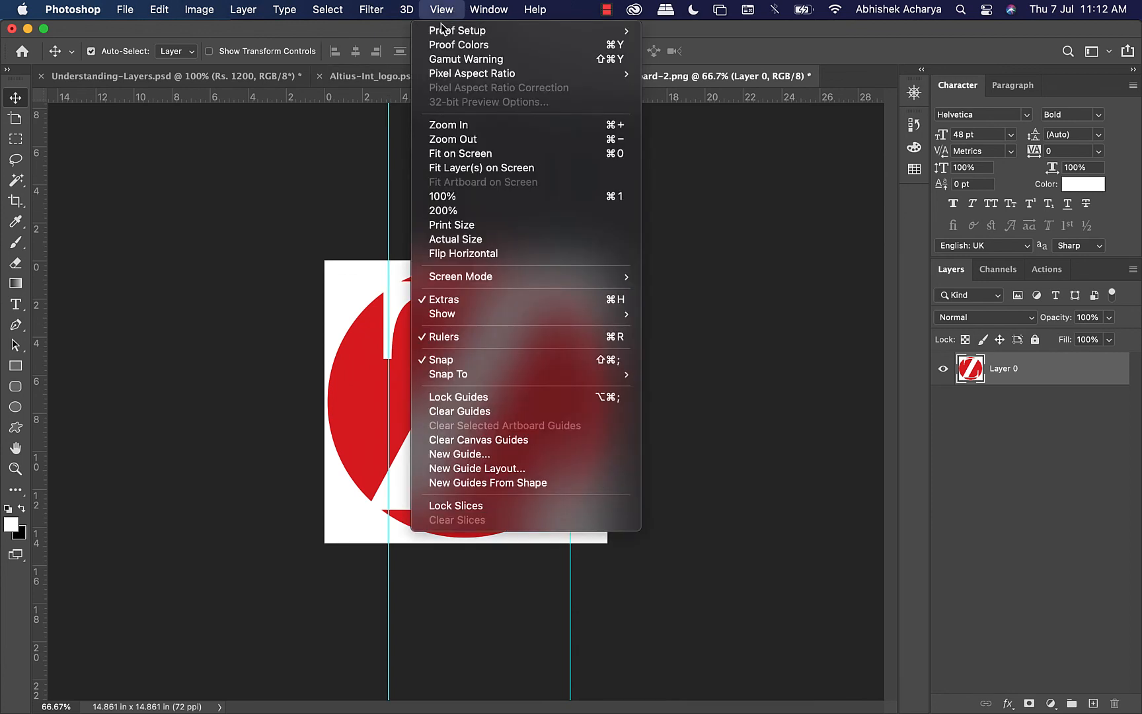
click(454, 398)
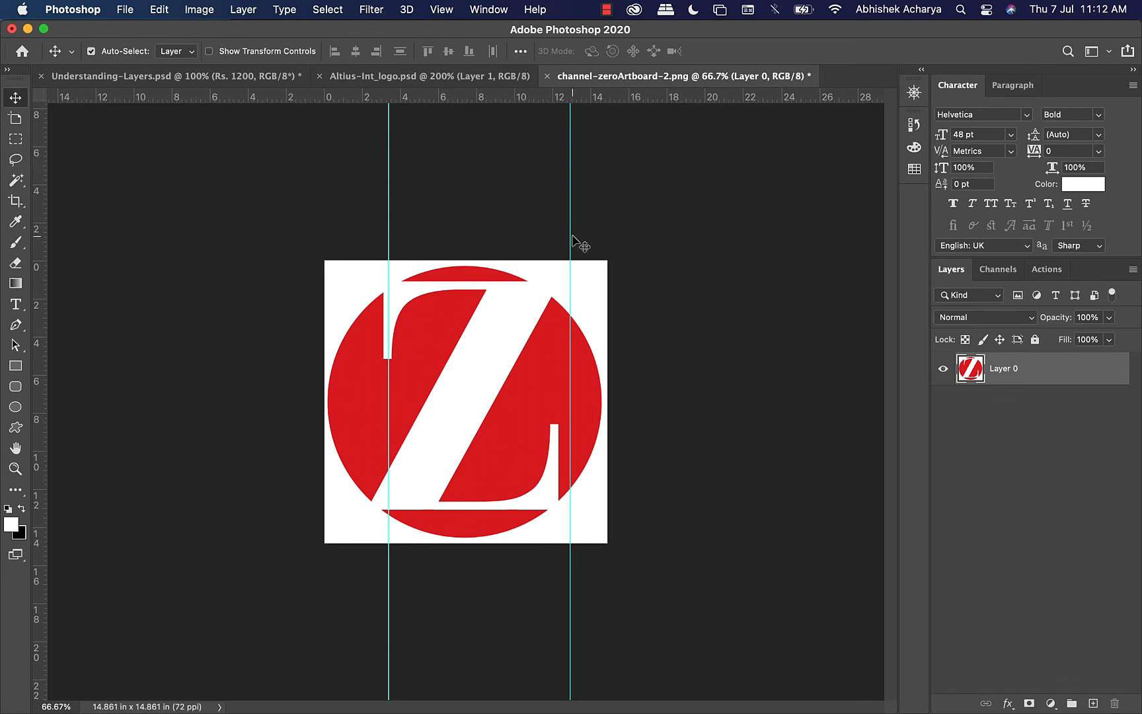
Step: Unlock the guides and move the left one to about 2 in and the right one to about 15 in
drag(569, 236, 430, 218)
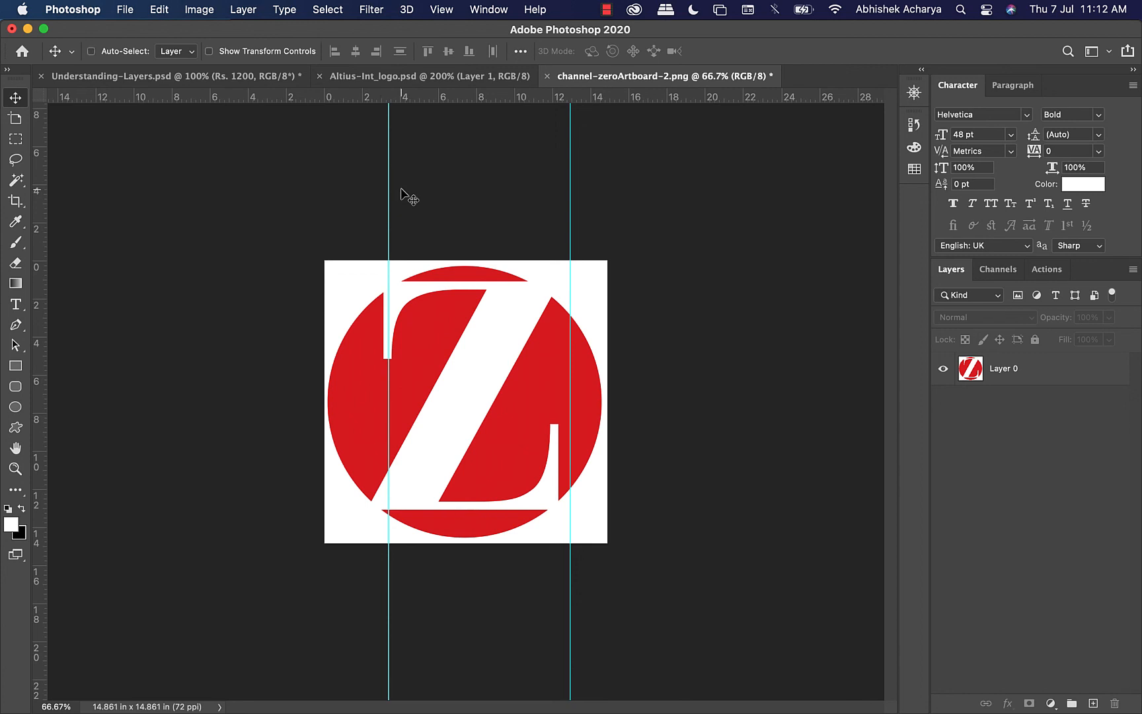
mouse_move(390, 187)
mouse_down()
mouse_move(362, 194)
mouse_move(397, 197)
mouse_up()
key(super)
drag(388, 204, 362, 222)
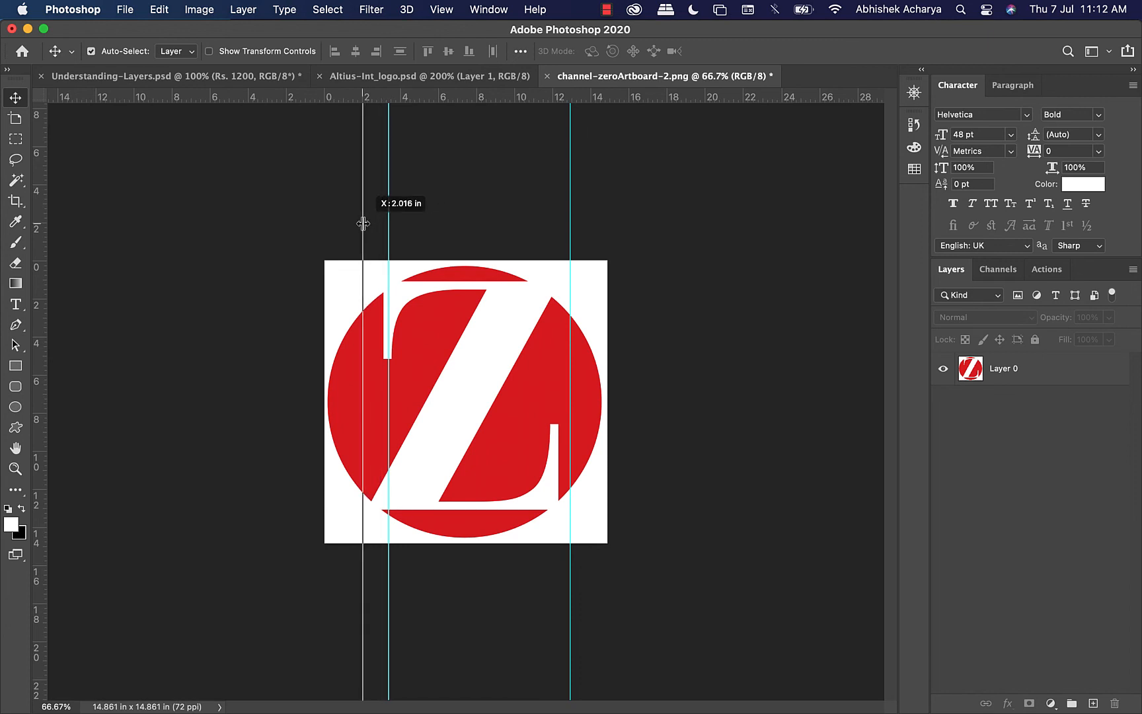
mouse_move(569, 209)
mouse_down()
mouse_move(581, 224)
mouse_move(561, 223)
mouse_up()
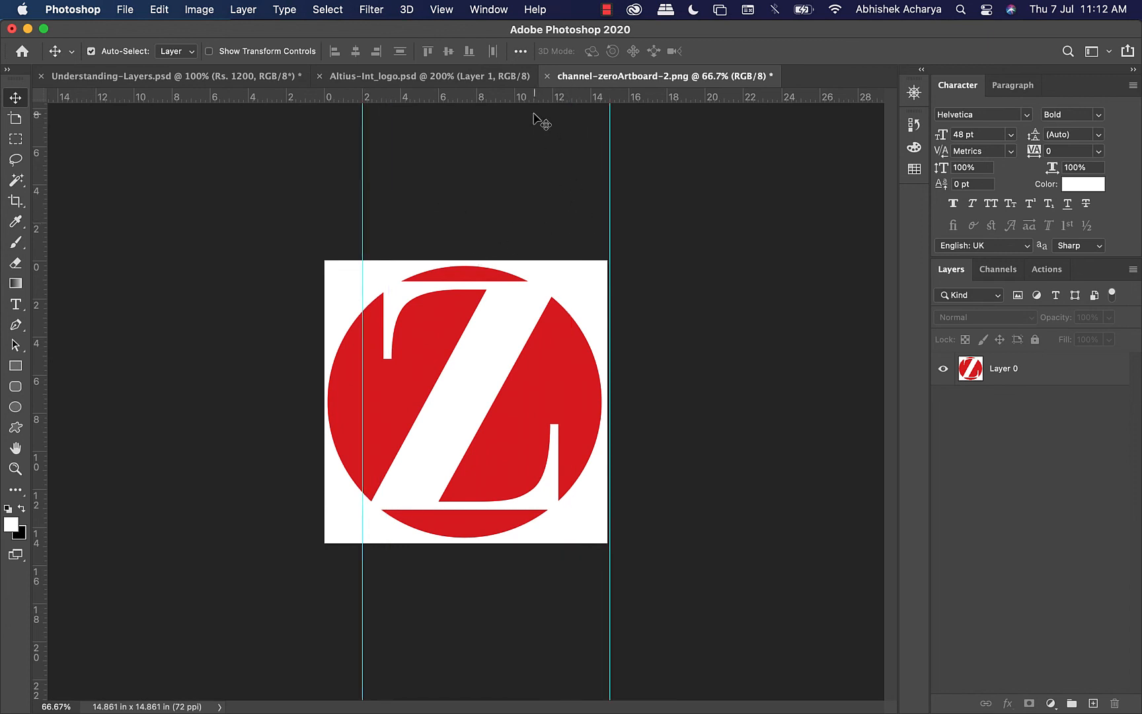
Step: Add one horizontal and one vertical guide, each at about 9.2 in, and clear all guides
drag(534, 92, 534, 437)
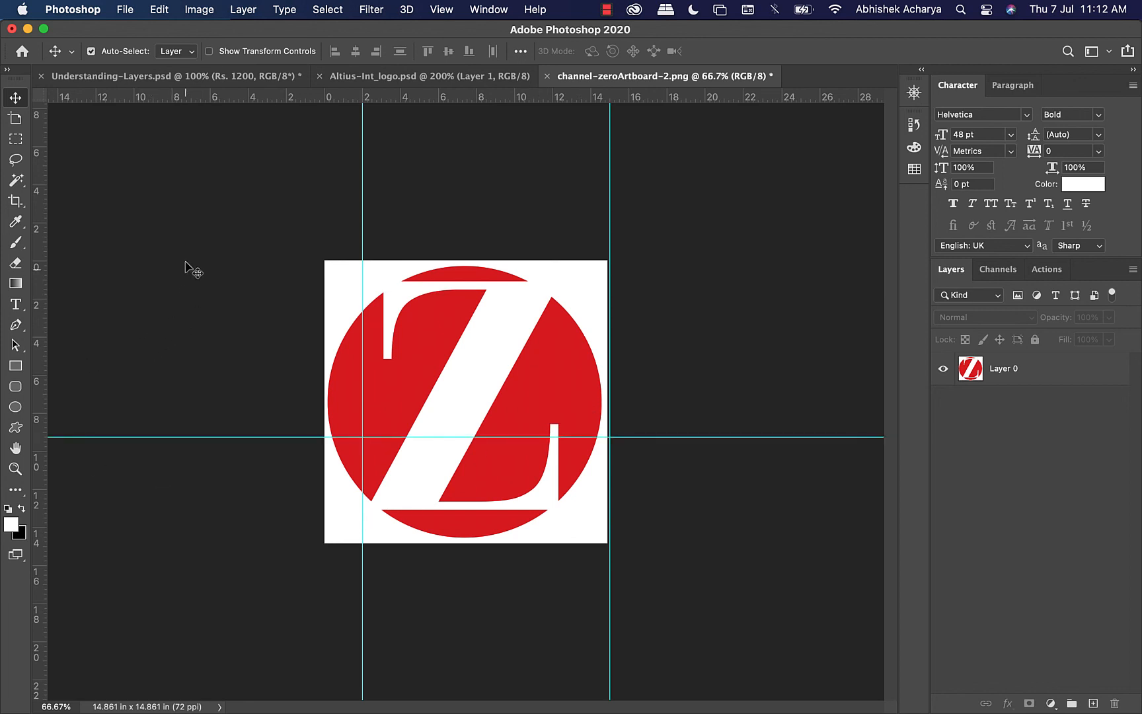
drag(32, 175, 501, 207)
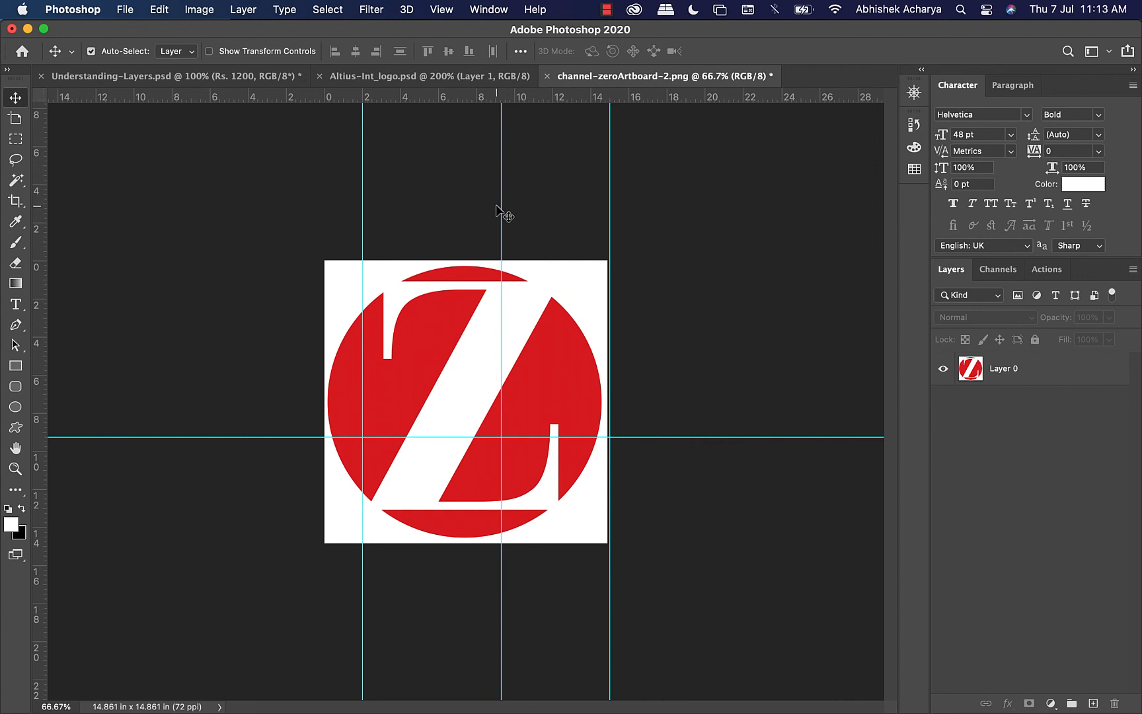
click(440, 9)
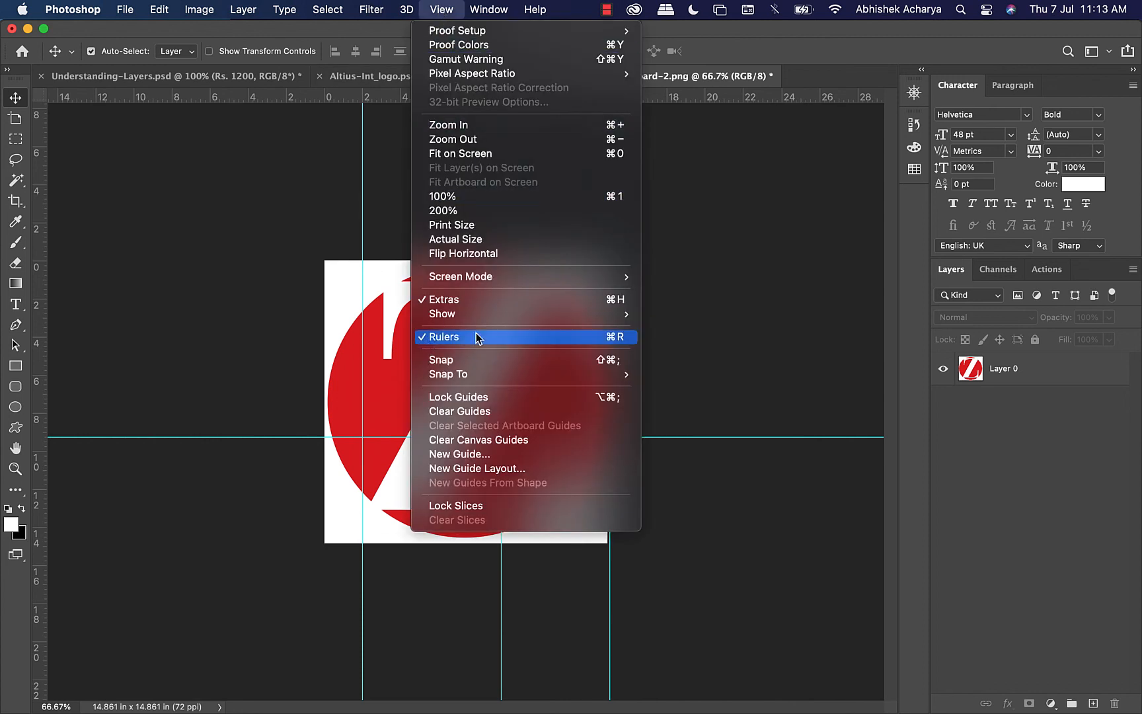
click(459, 412)
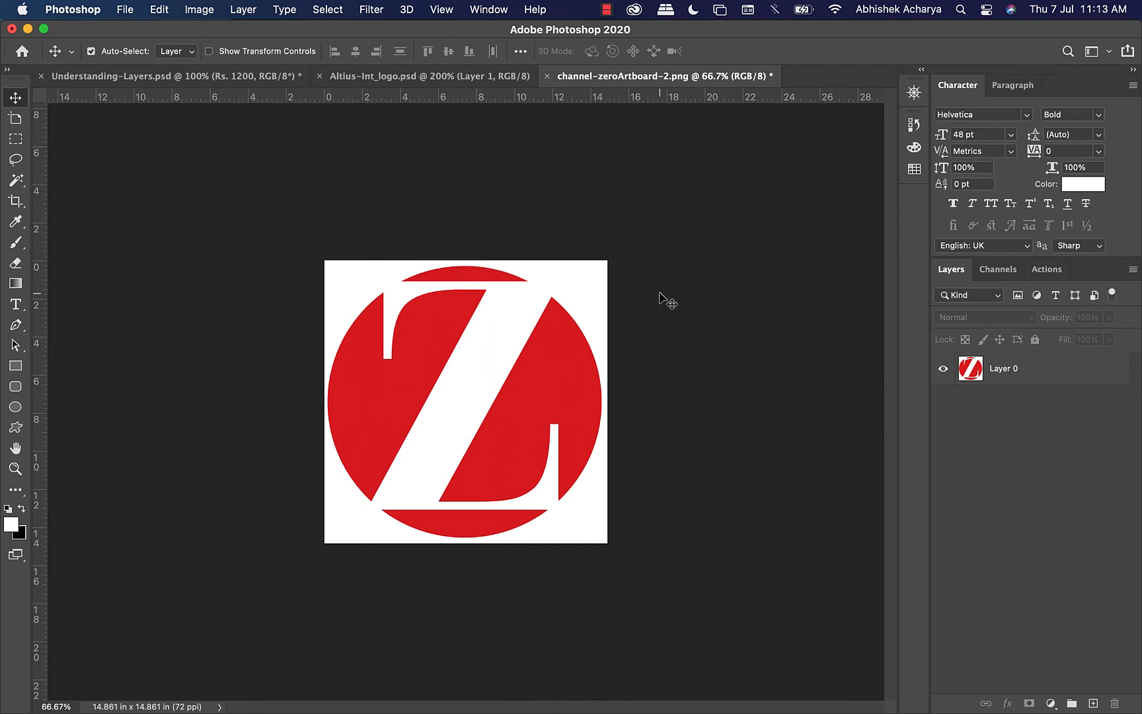
Step: Open the keyboard shortcut settings and find the guide commands among the shortcuts of the application's View commands
click(167, 9)
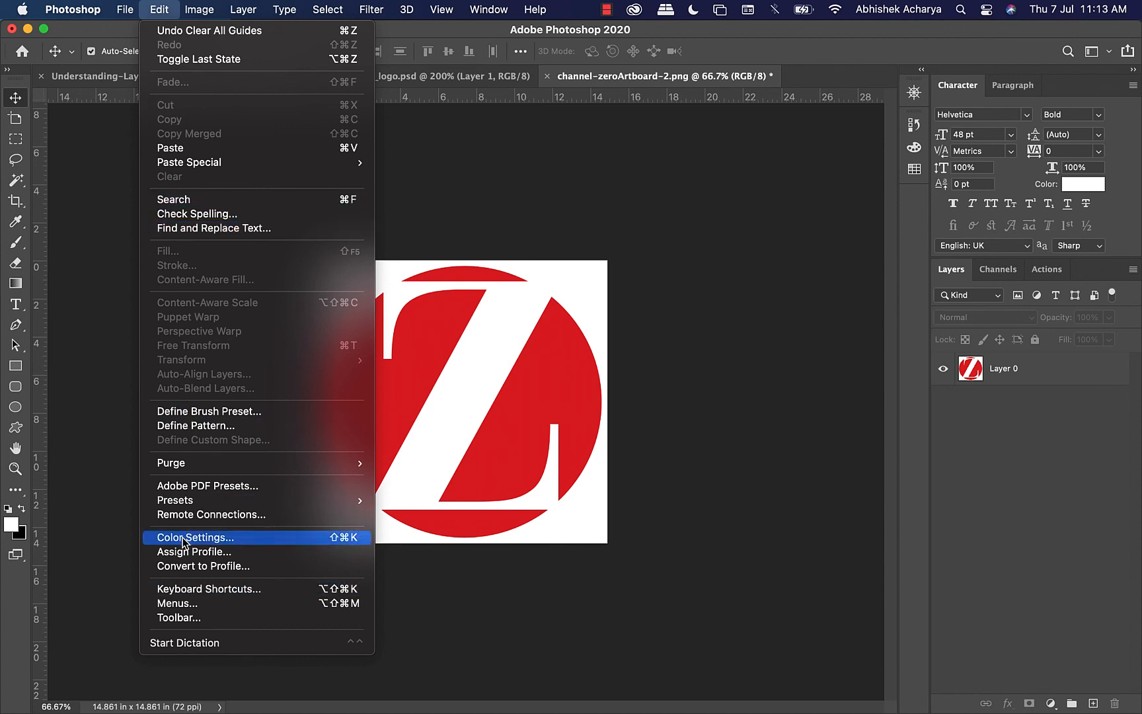
click(183, 592)
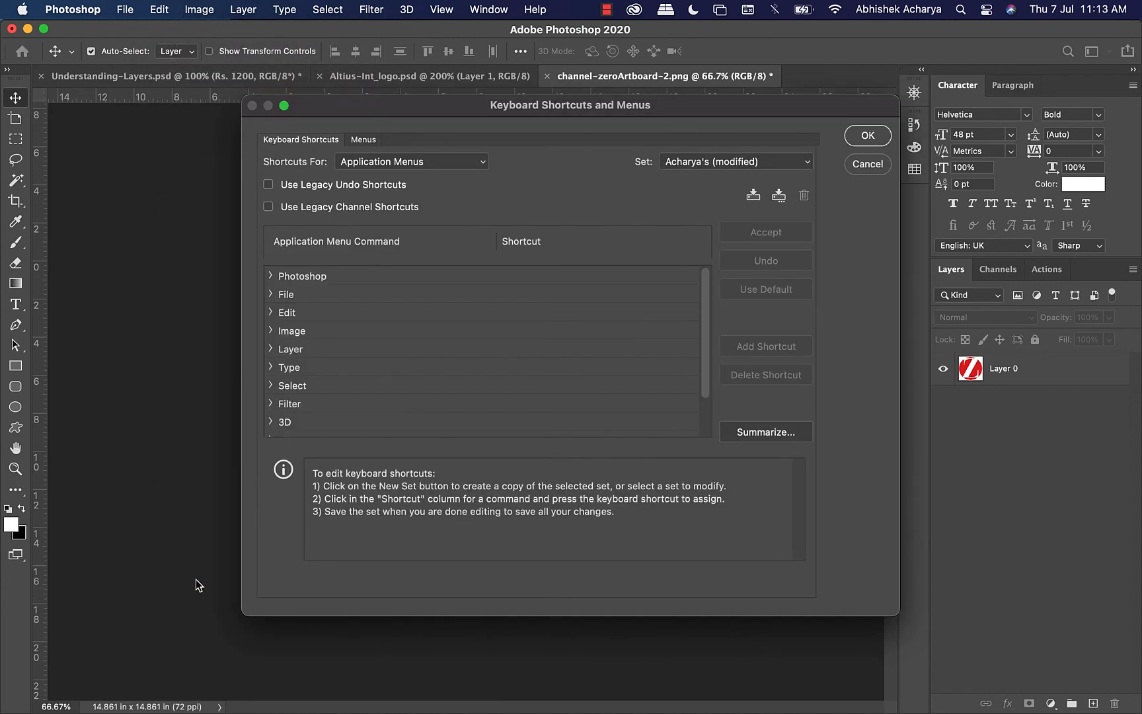
scroll(281, 400, down, 2)
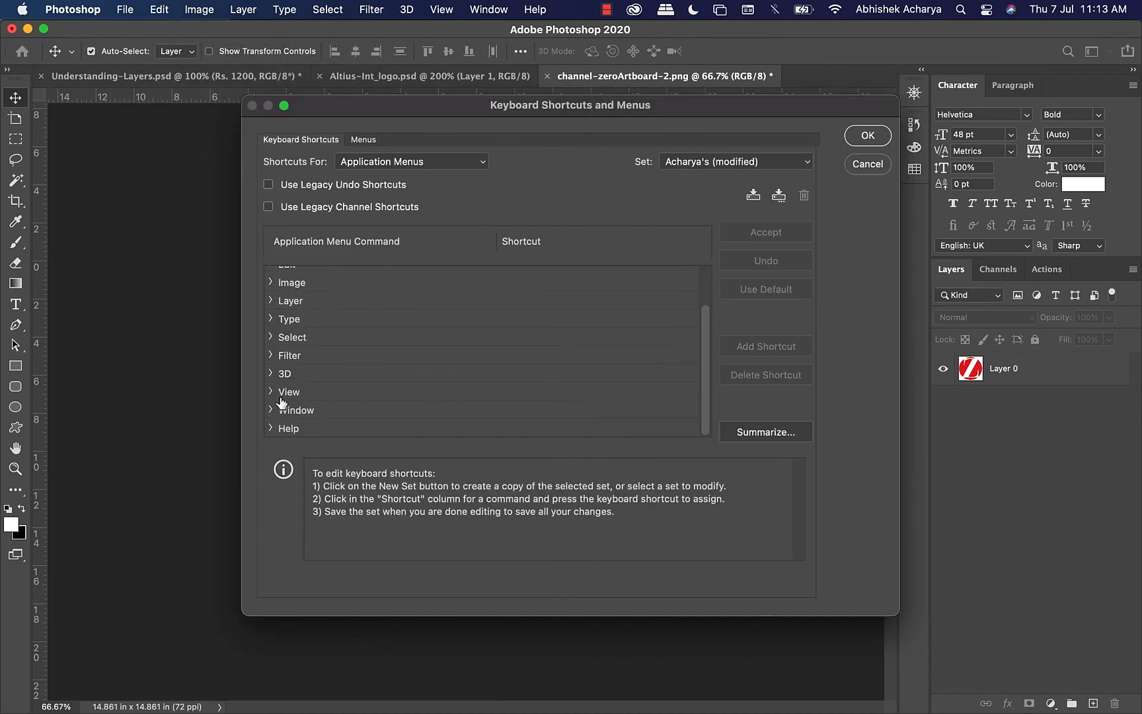
click(278, 397)
click(271, 392)
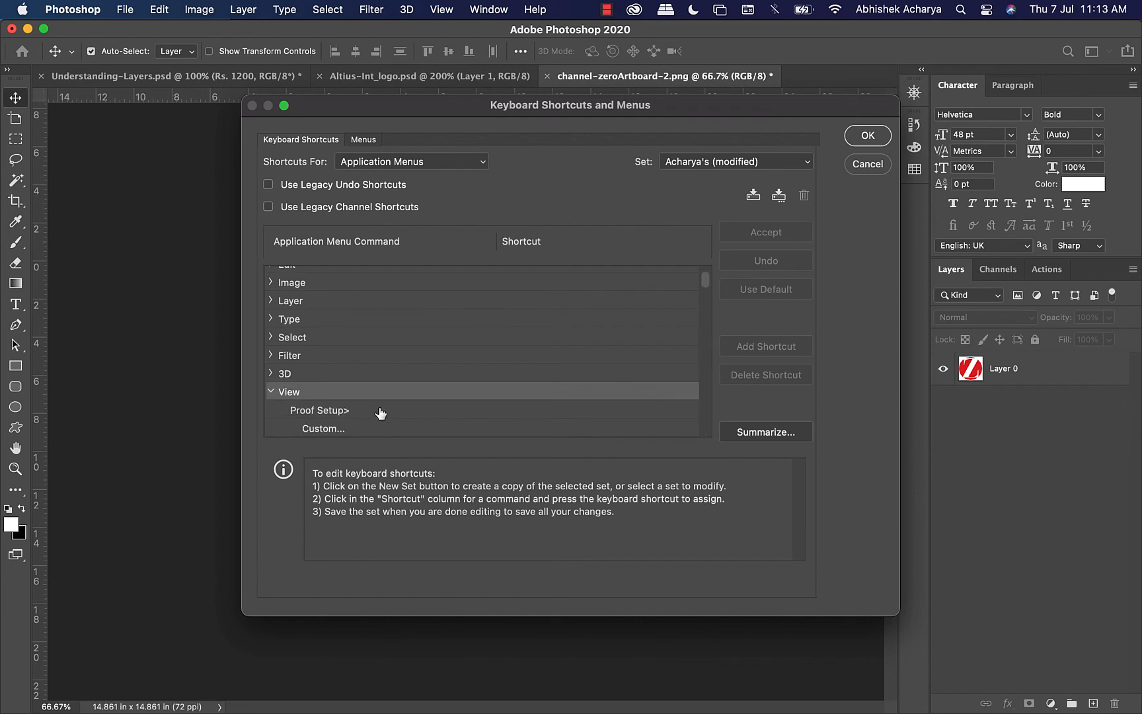
scroll(440, 427, down, 3)
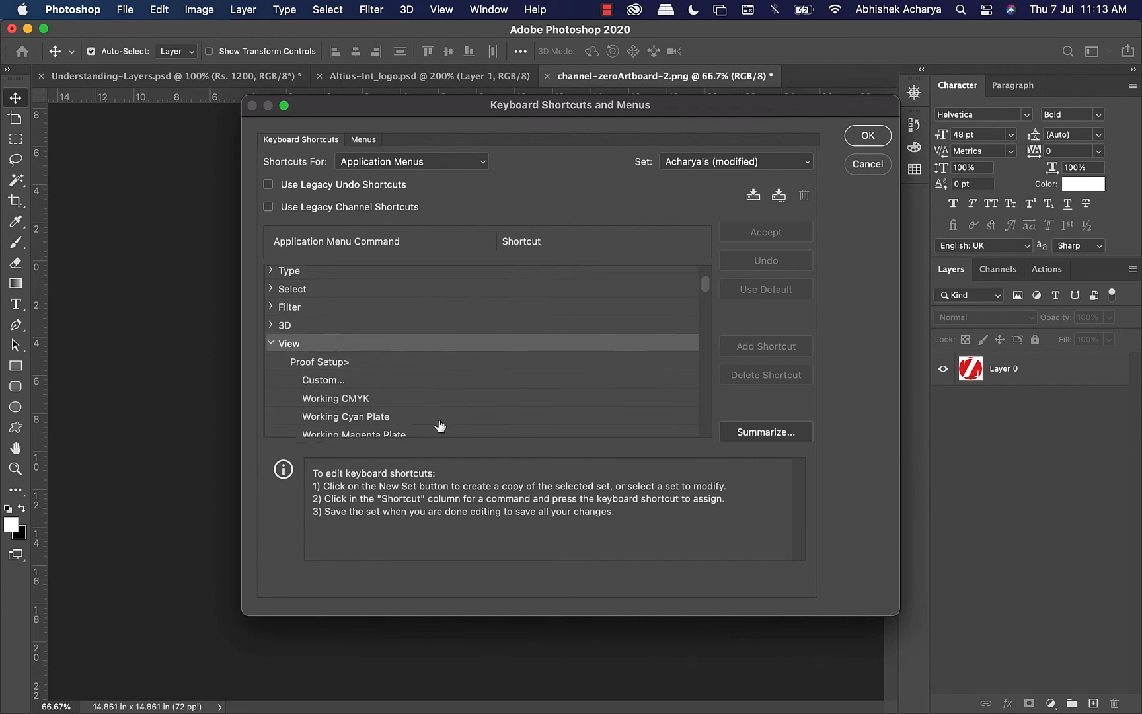
scroll(440, 426, down, 2)
scroll(440, 426, down, 4)
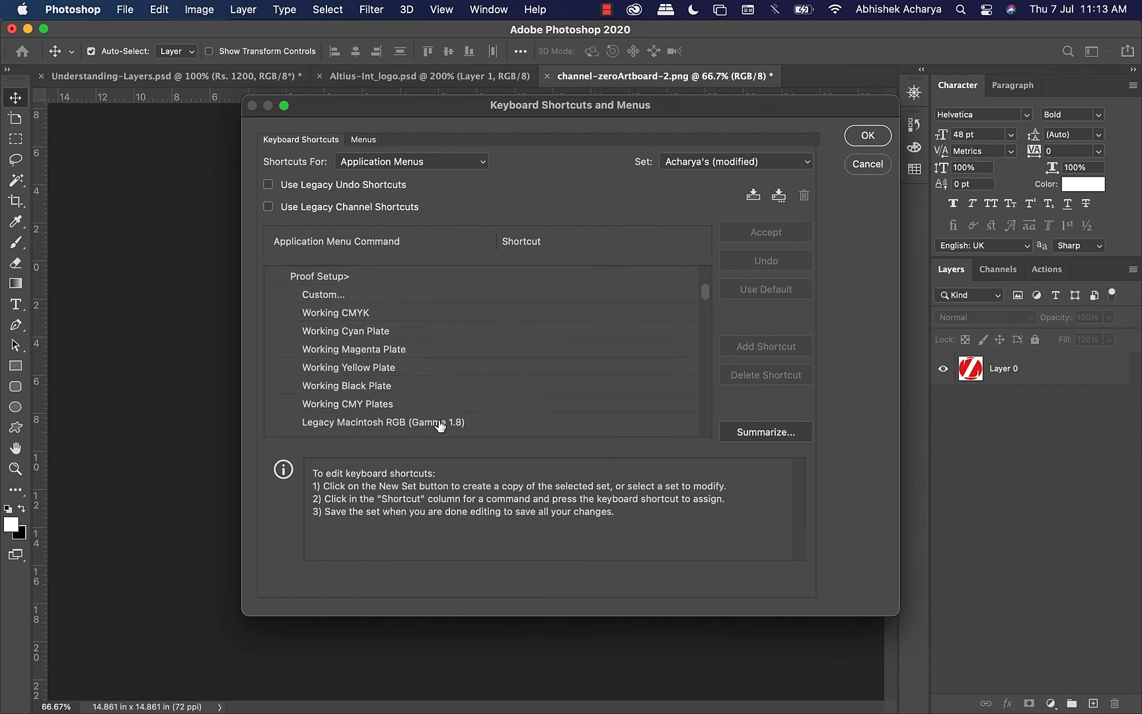
scroll(440, 426, down, 5)
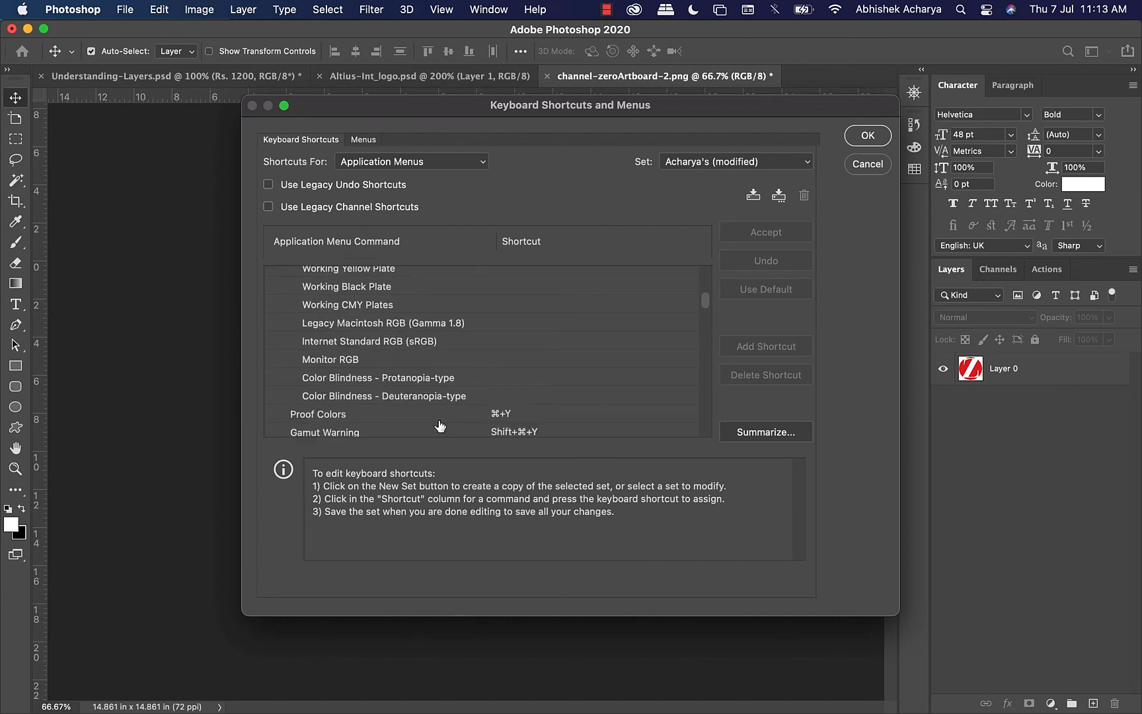
scroll(440, 426, down, 8)
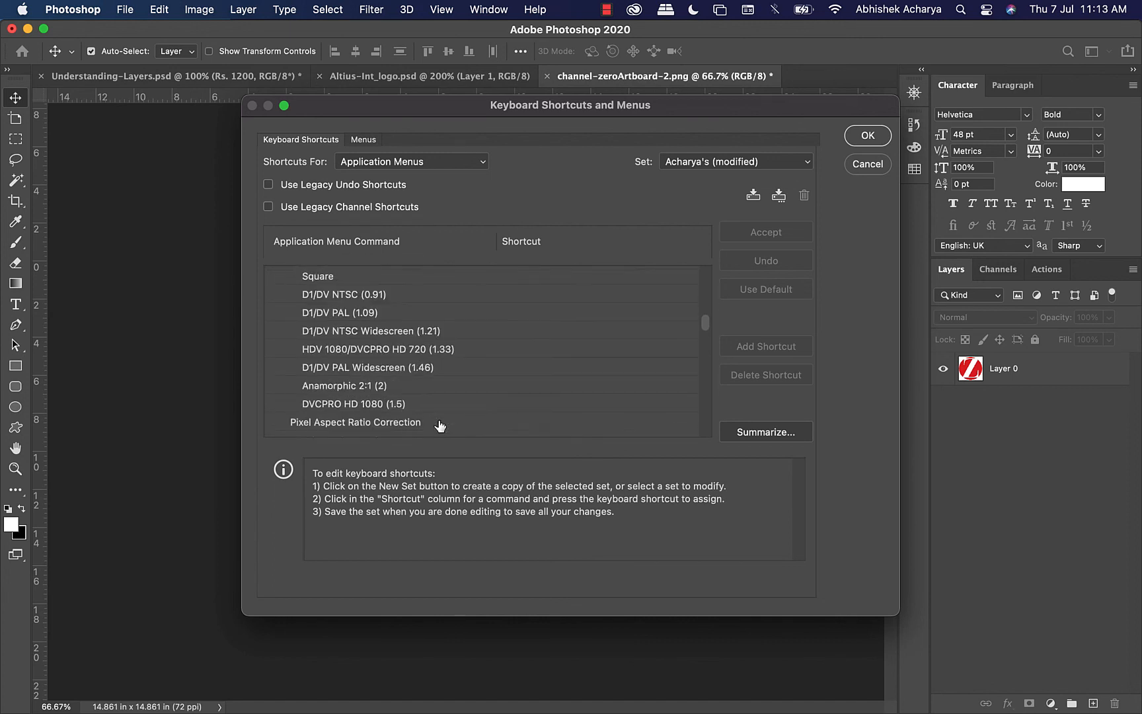
scroll(439, 425, up, 8)
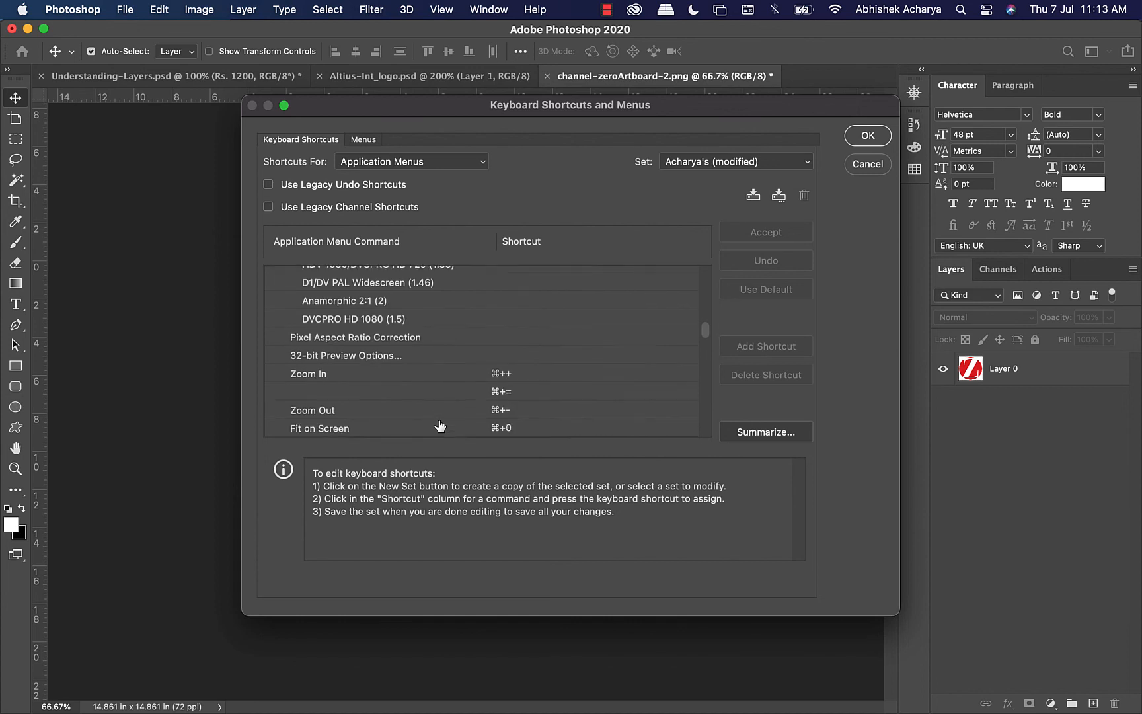
scroll(439, 425, down, 6)
scroll(440, 424, down, 9)
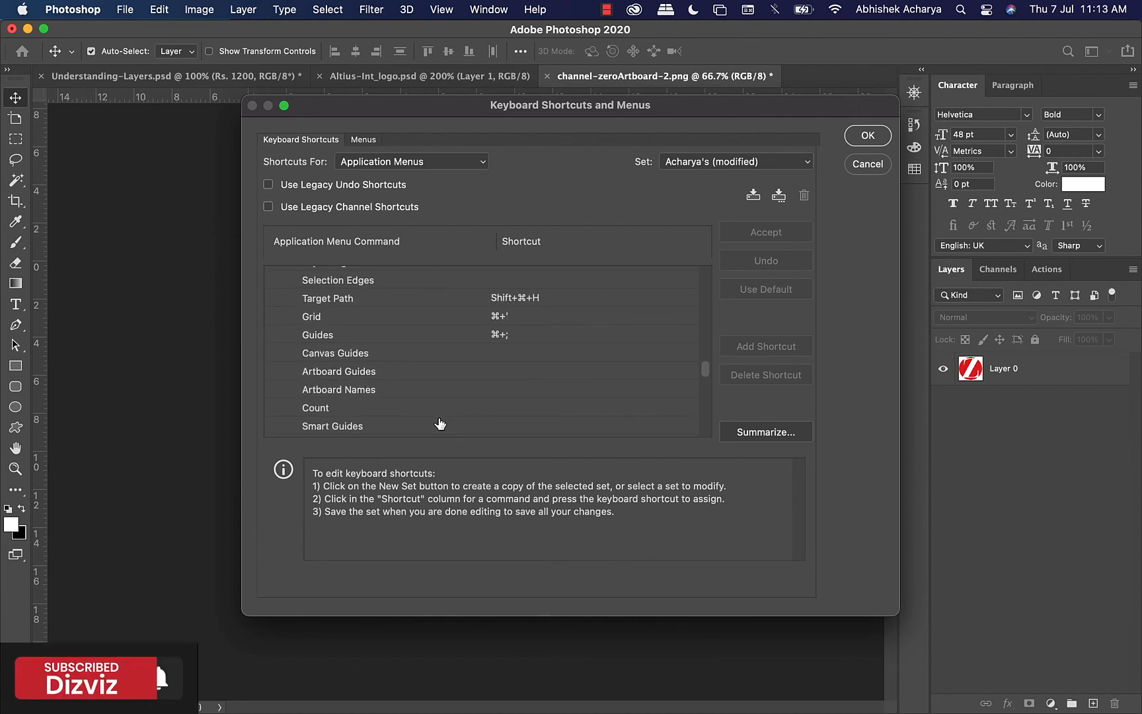
scroll(440, 423, down, 5)
scroll(439, 423, down, 6)
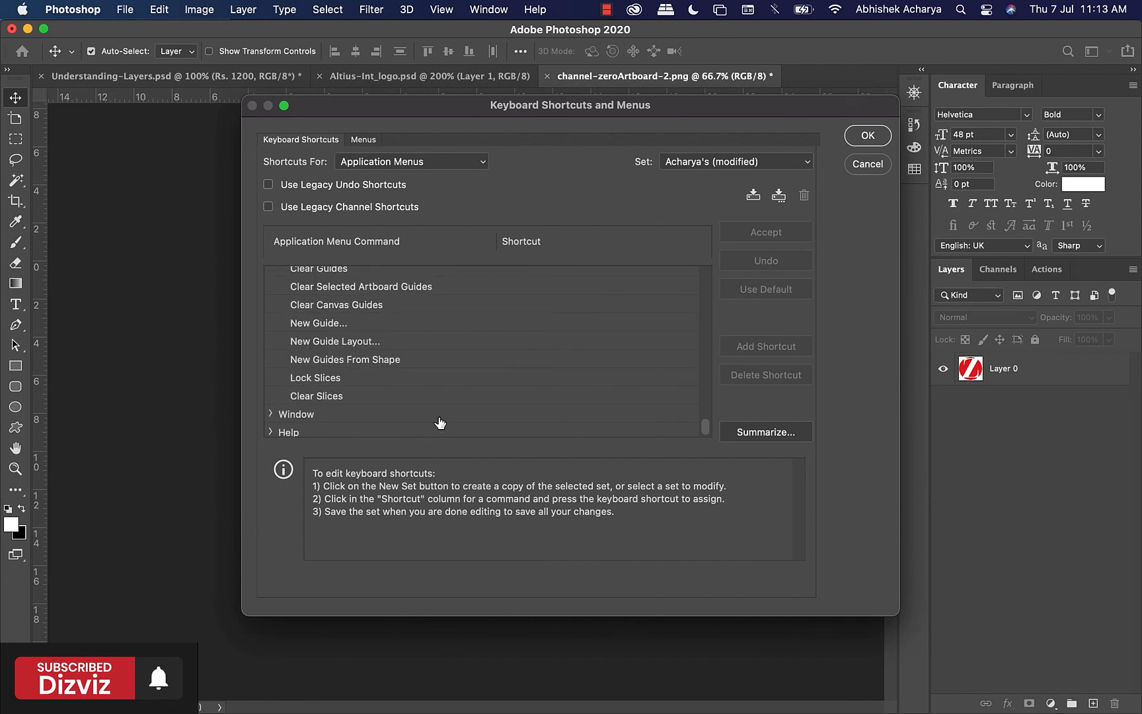
scroll(433, 404, up, 4)
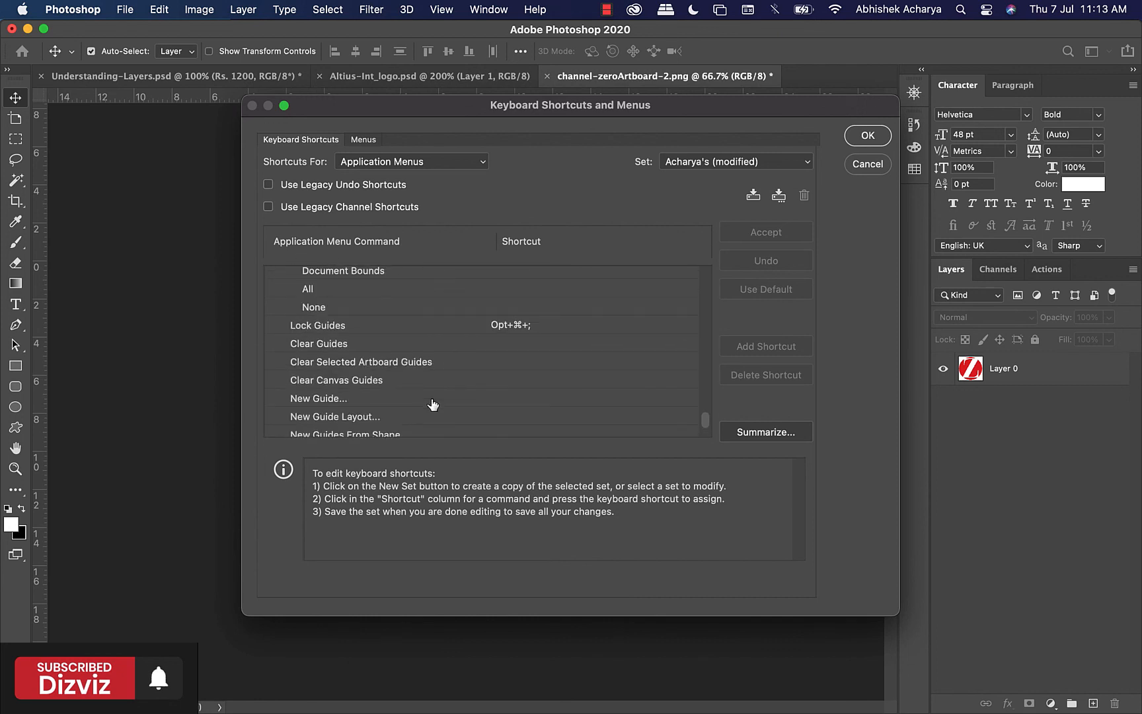
Step: Try Command+M as the shortcut for Clear Guides, assign Command+F instead, and apply the shortcut settings
click(336, 361)
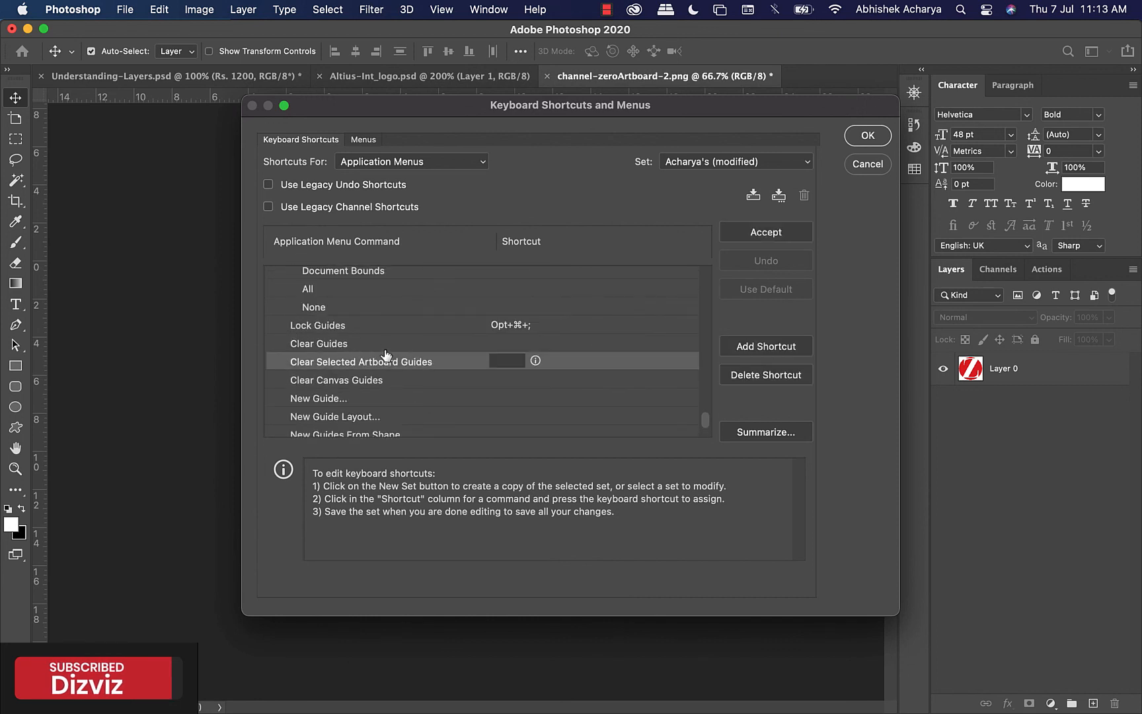
click(340, 345)
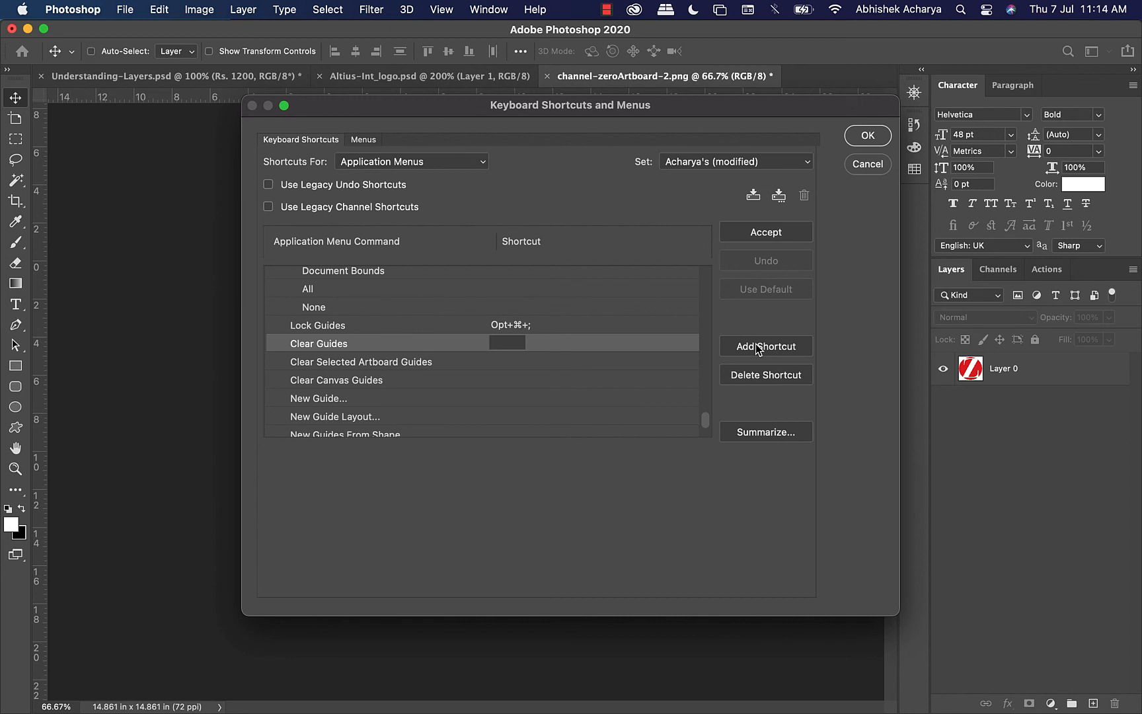
key(super+m)
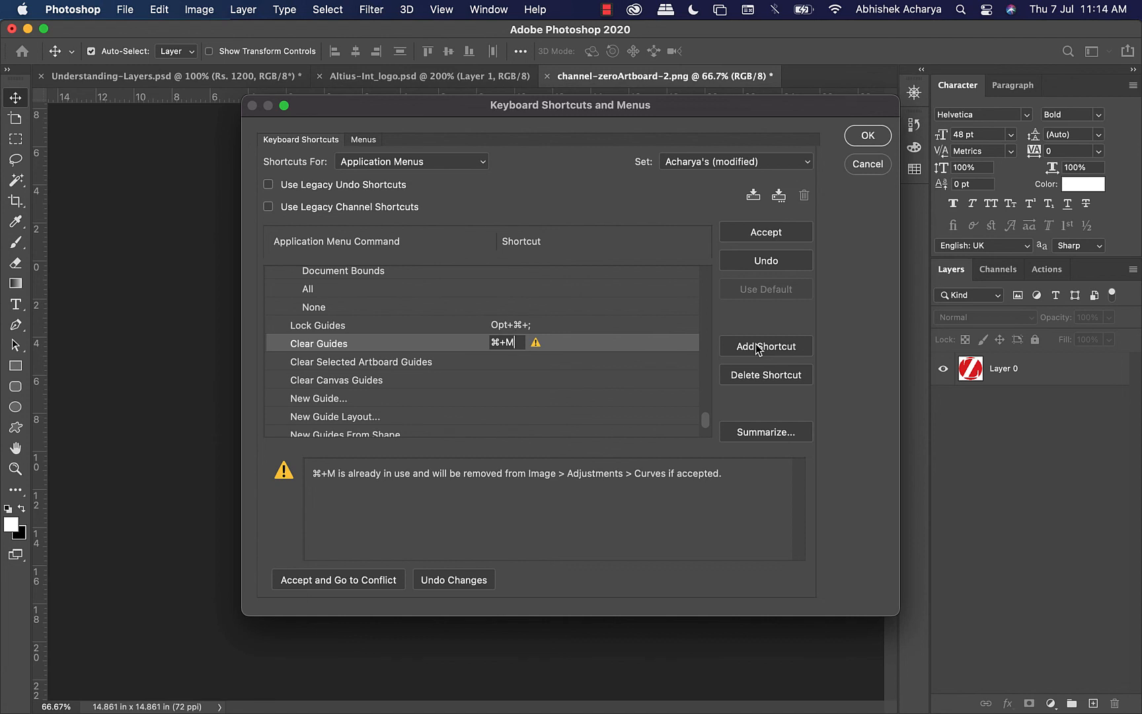
click(756, 343)
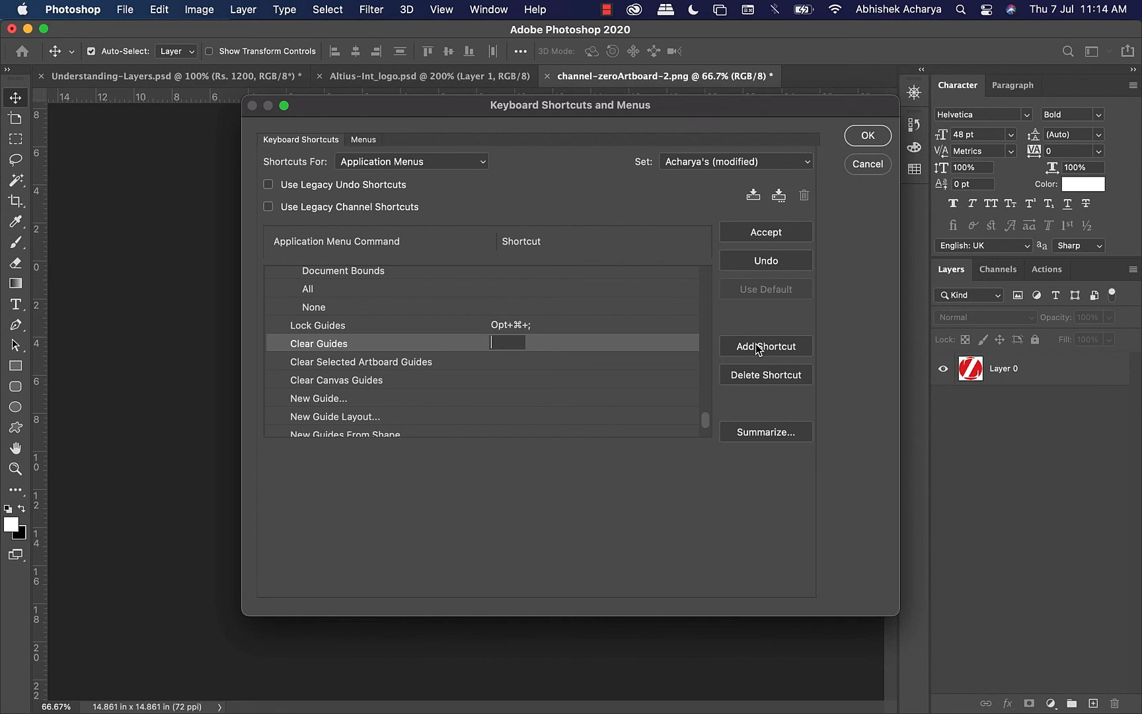
key(super+f)
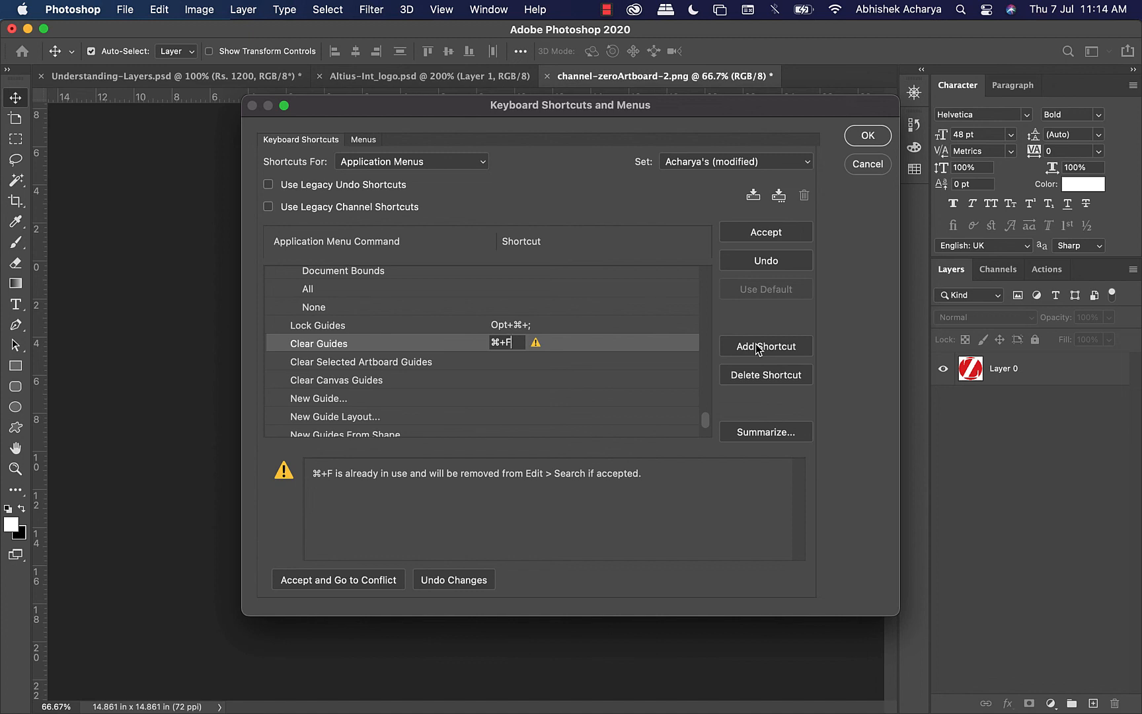
click(756, 344)
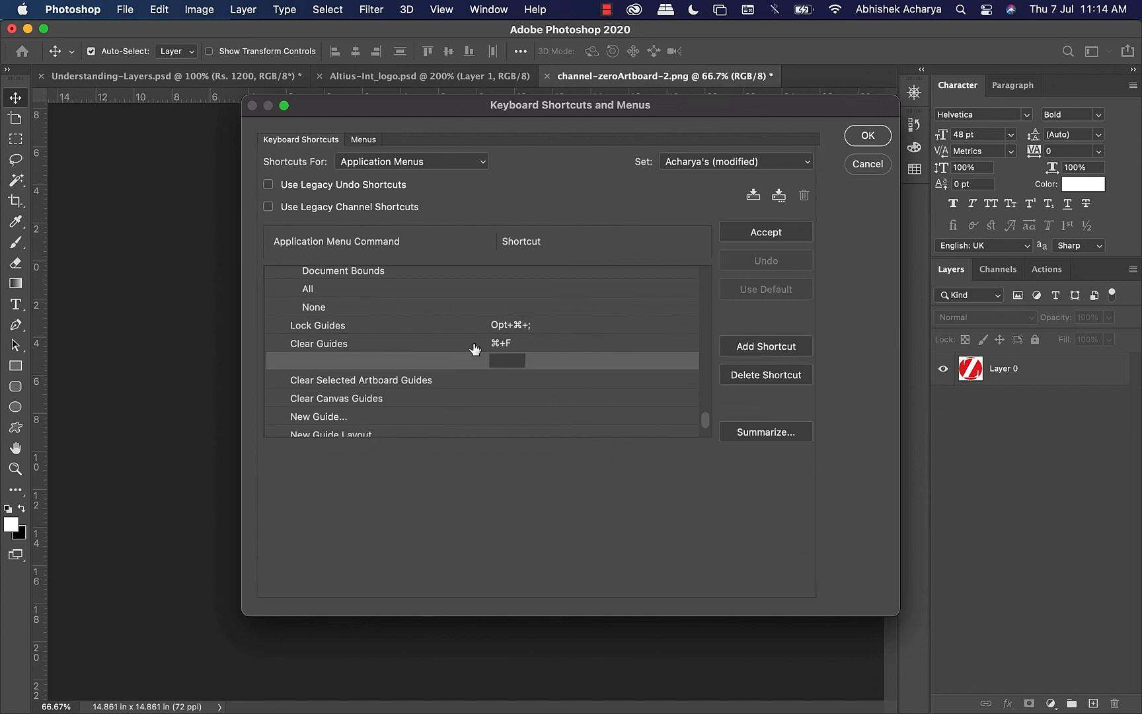
click(866, 165)
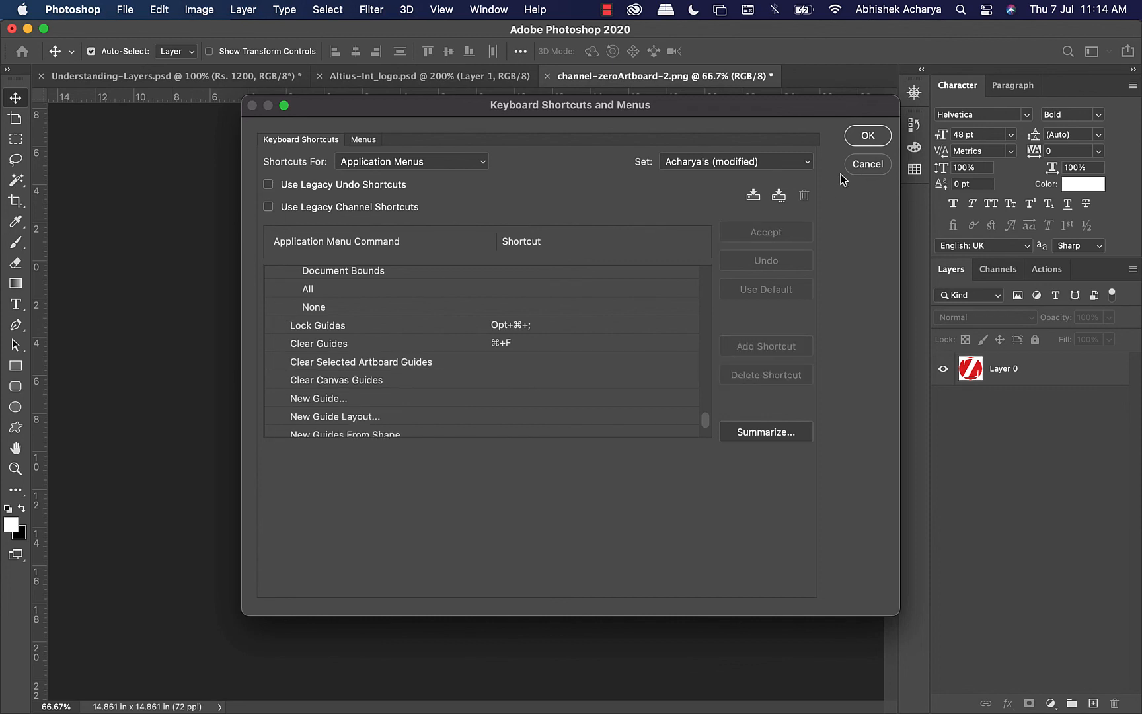
click(868, 135)
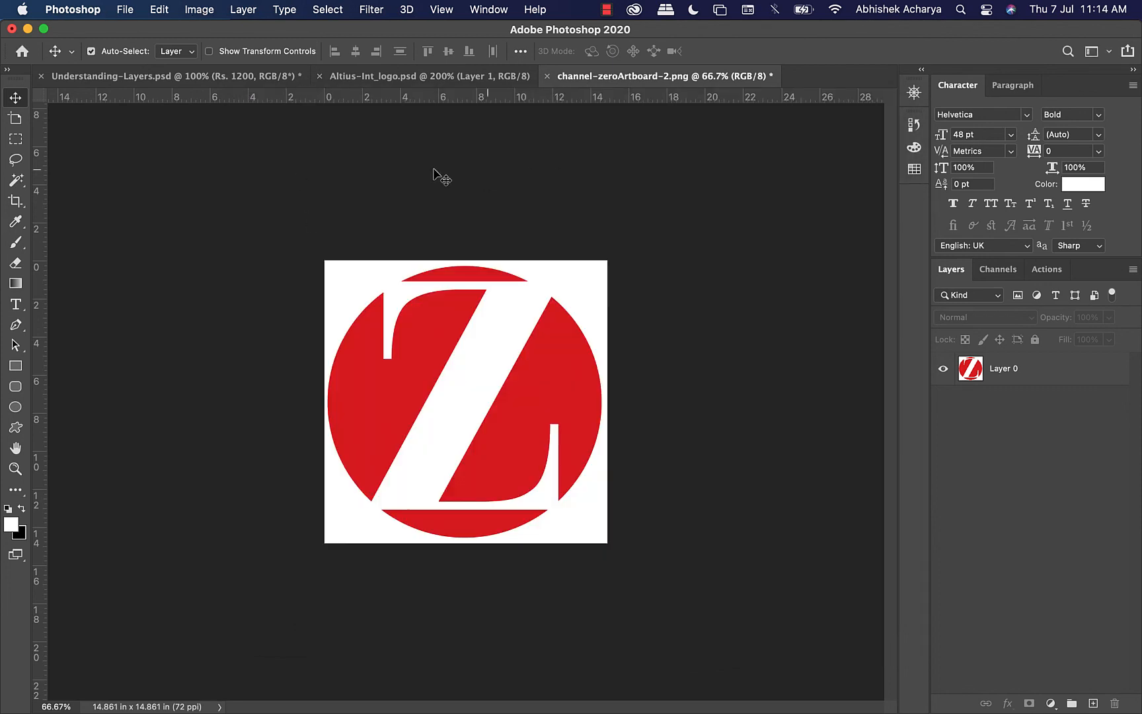
Step: Add a vertical guide at about 10 in on the Z logo and clear it with the newly assigned shortcut
click(157, 10)
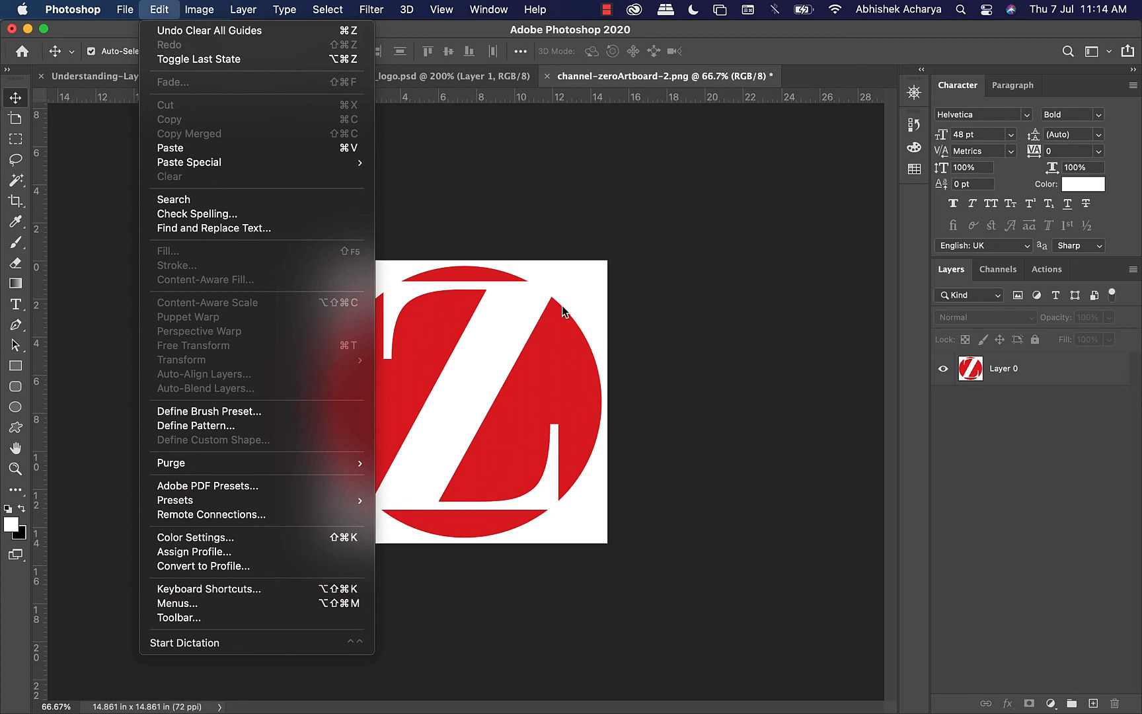
click(662, 141)
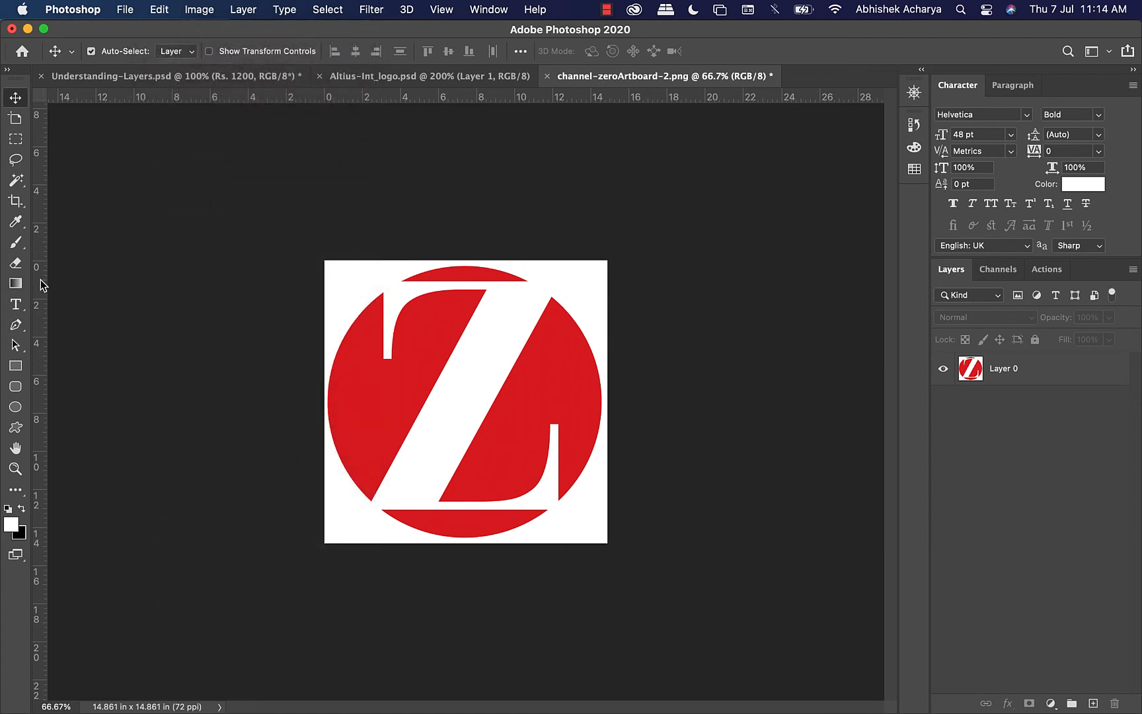
drag(40, 280, 517, 296)
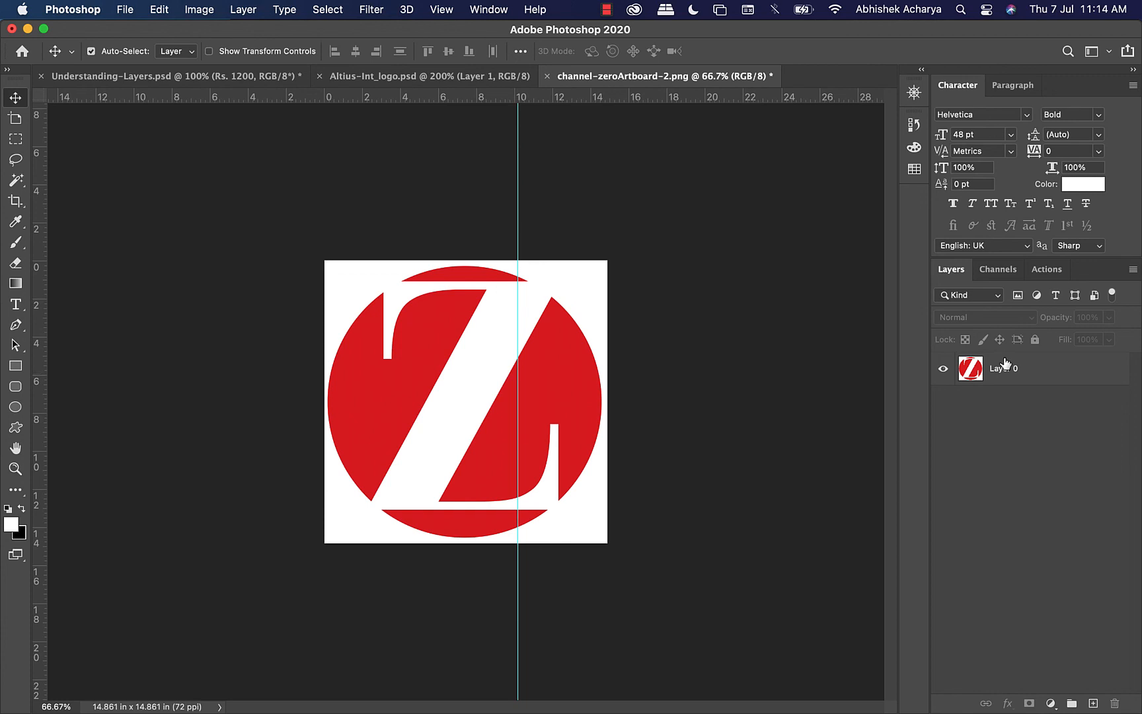
key(super+semicolon)
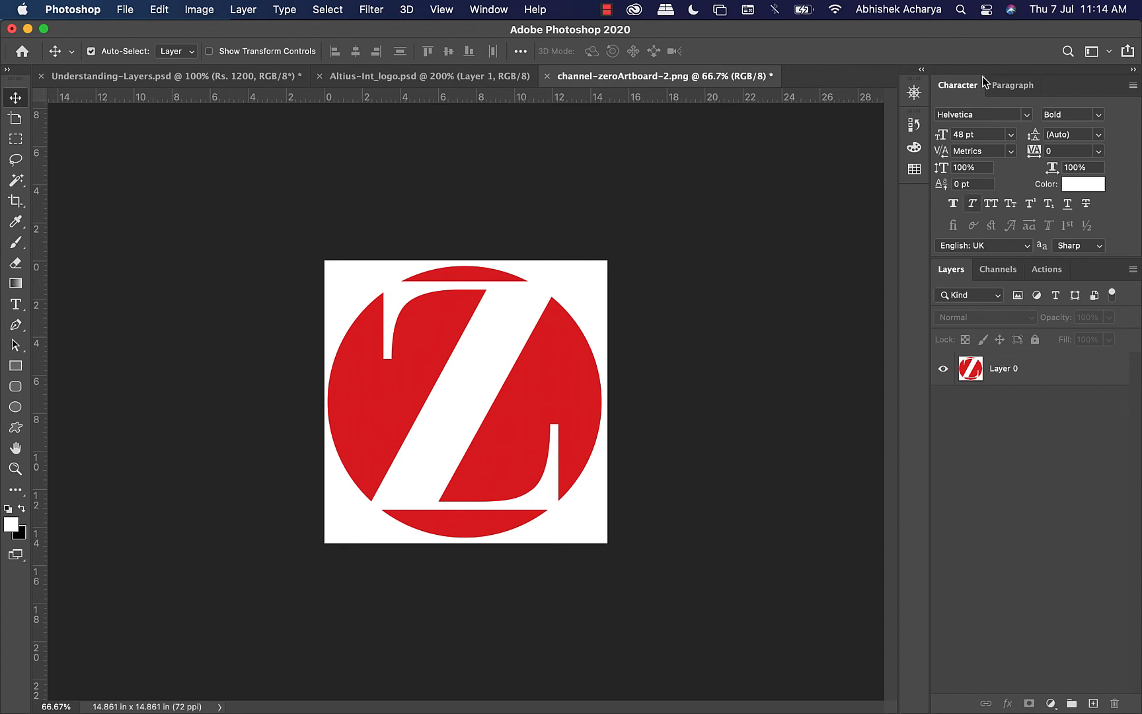
Step: Add vertical guides at about -8.3, -2.3 and 0.2 in and horizontal ones at about 4.5 and 10.3 in, and clear them all
drag(42, 256, 167, 279)
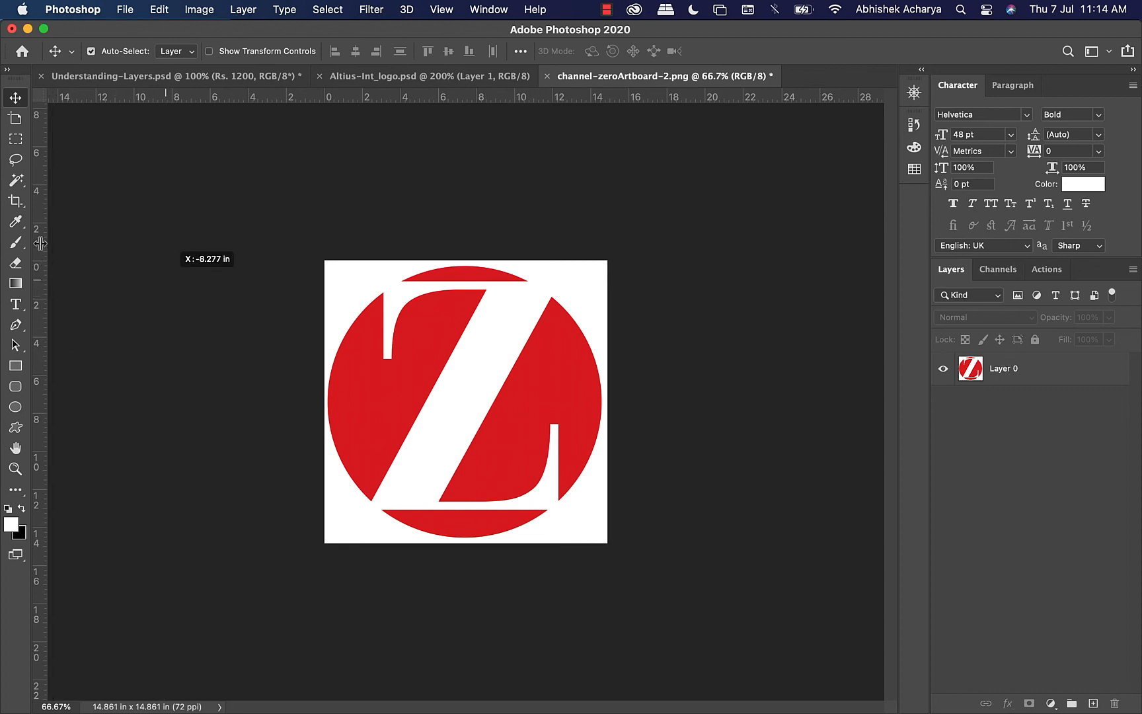
drag(40, 243, 328, 240)
drag(246, 216, 328, 221)
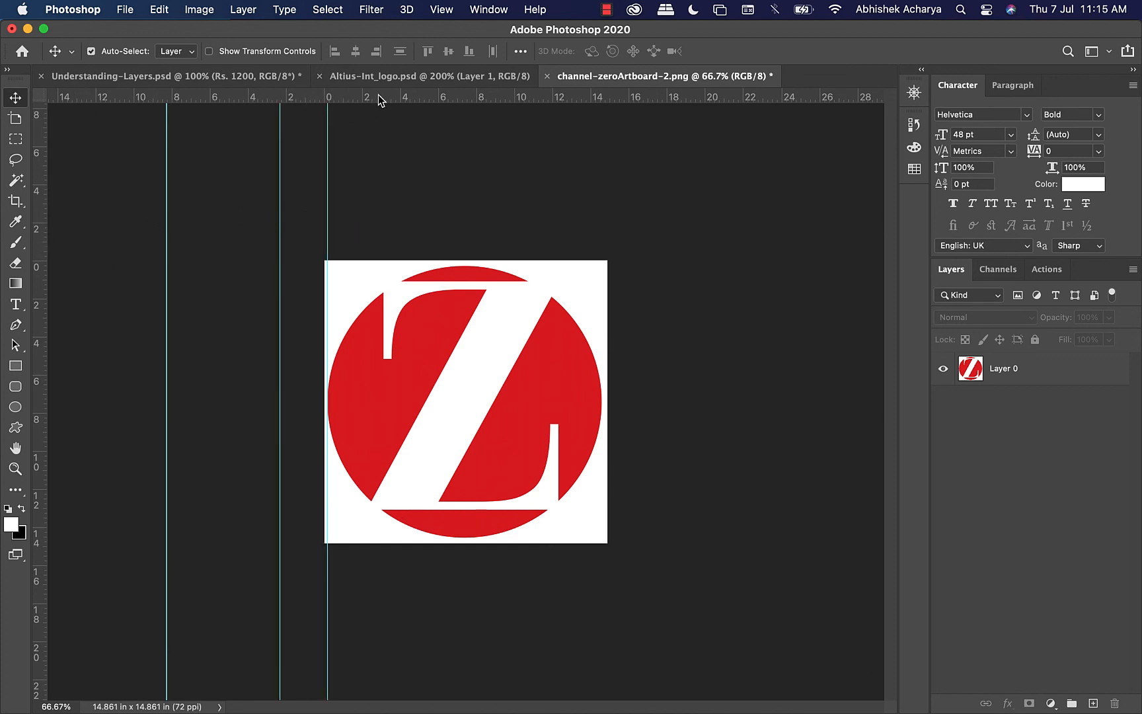
drag(378, 95, 424, 346)
drag(426, 93, 444, 457)
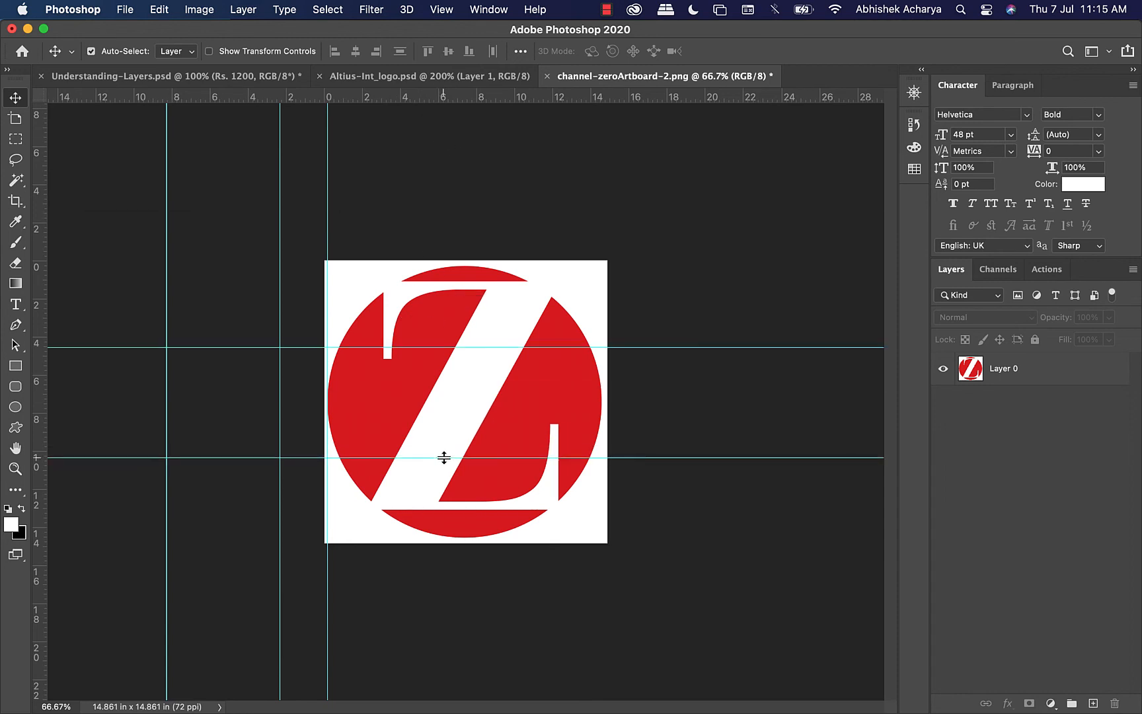
key(super+semicolon)
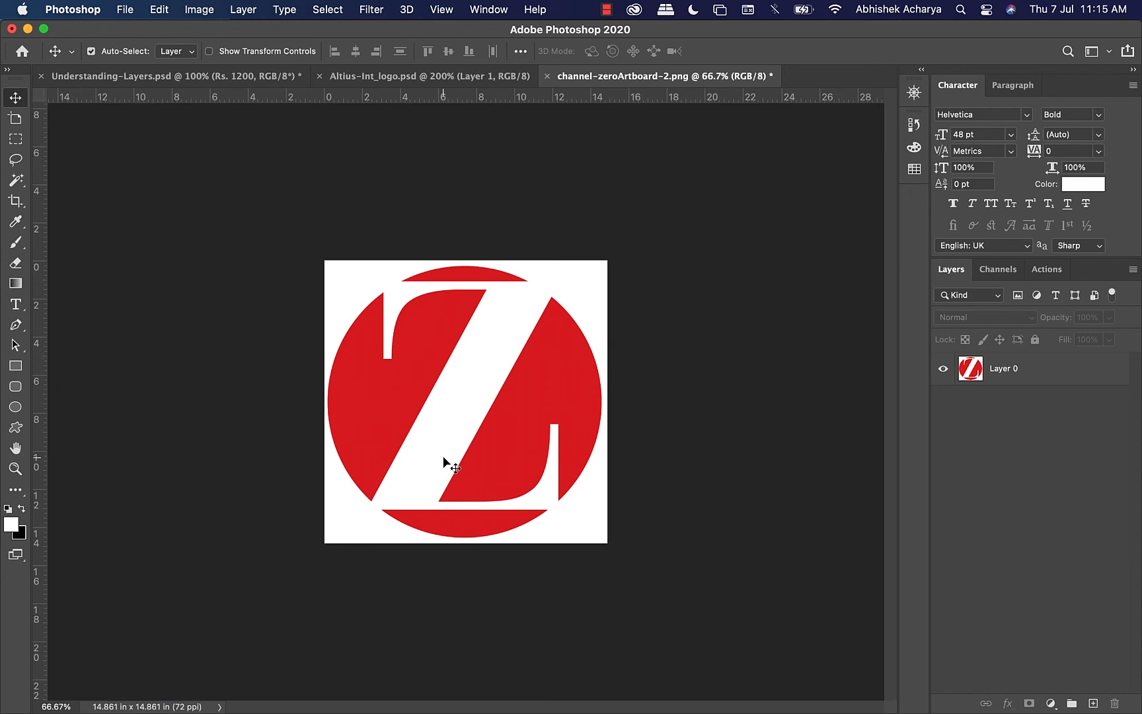
Step: Switch the keyboard shortcut set to Photoshop Defaults, saving the modified set as a copy in the Keyboard Shortcuts presets folder, and apply the settings
click(159, 9)
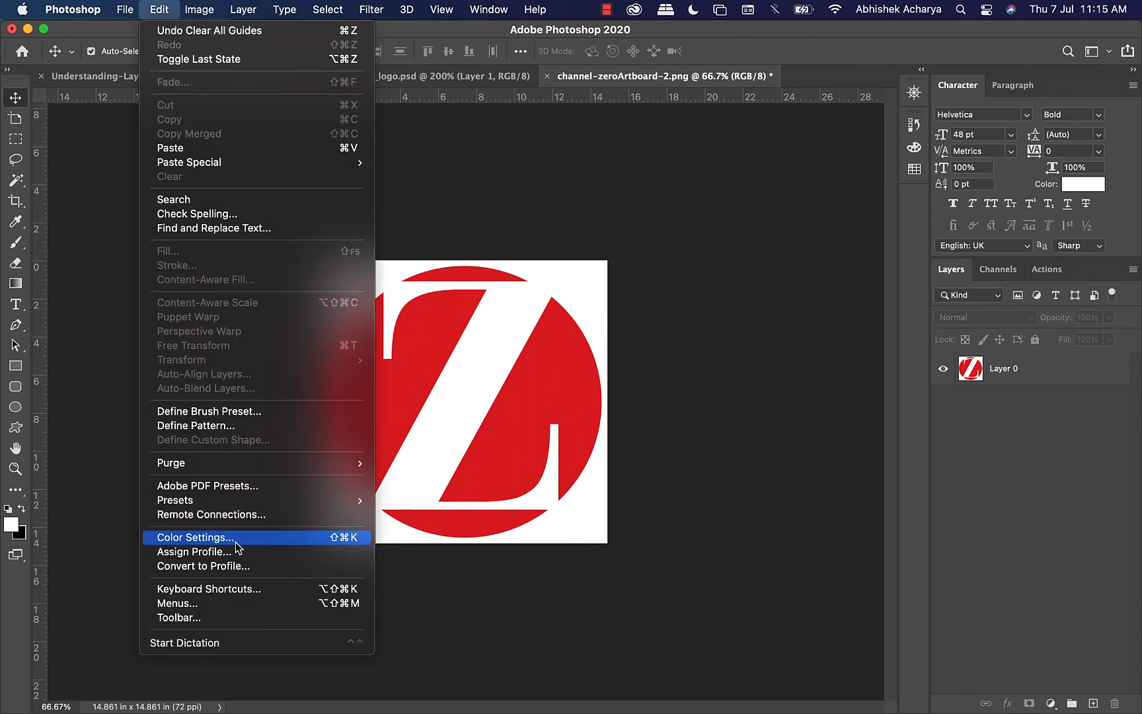
click(357, 589)
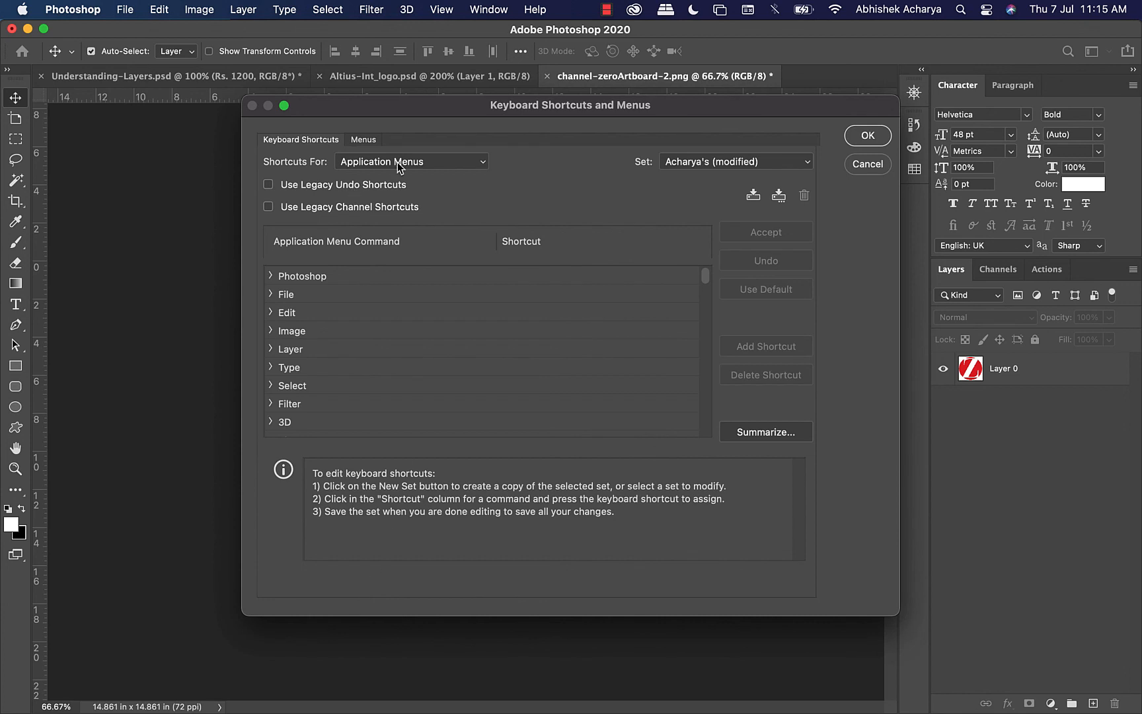
click(727, 160)
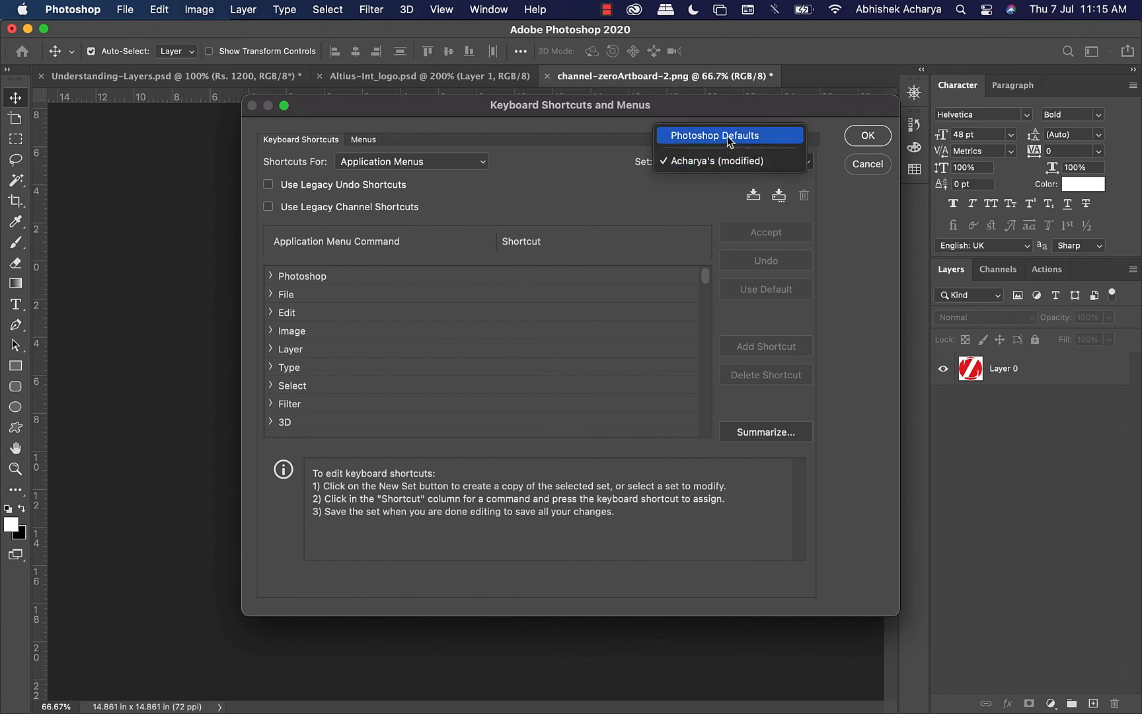
click(727, 136)
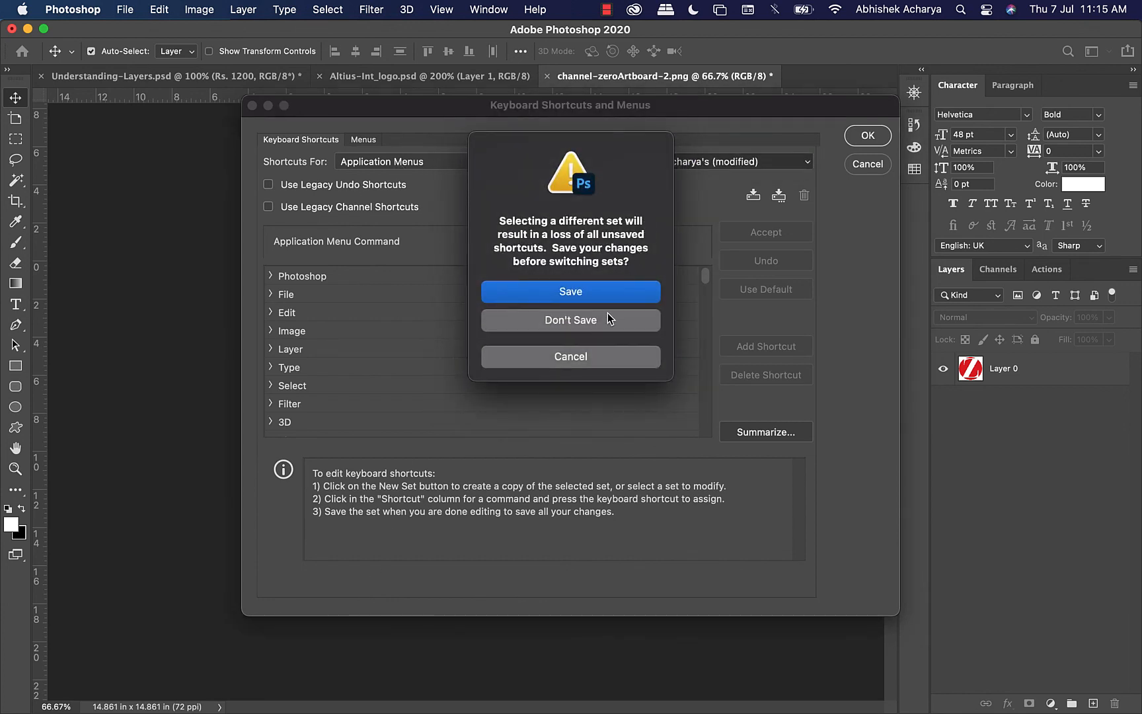
click(573, 296)
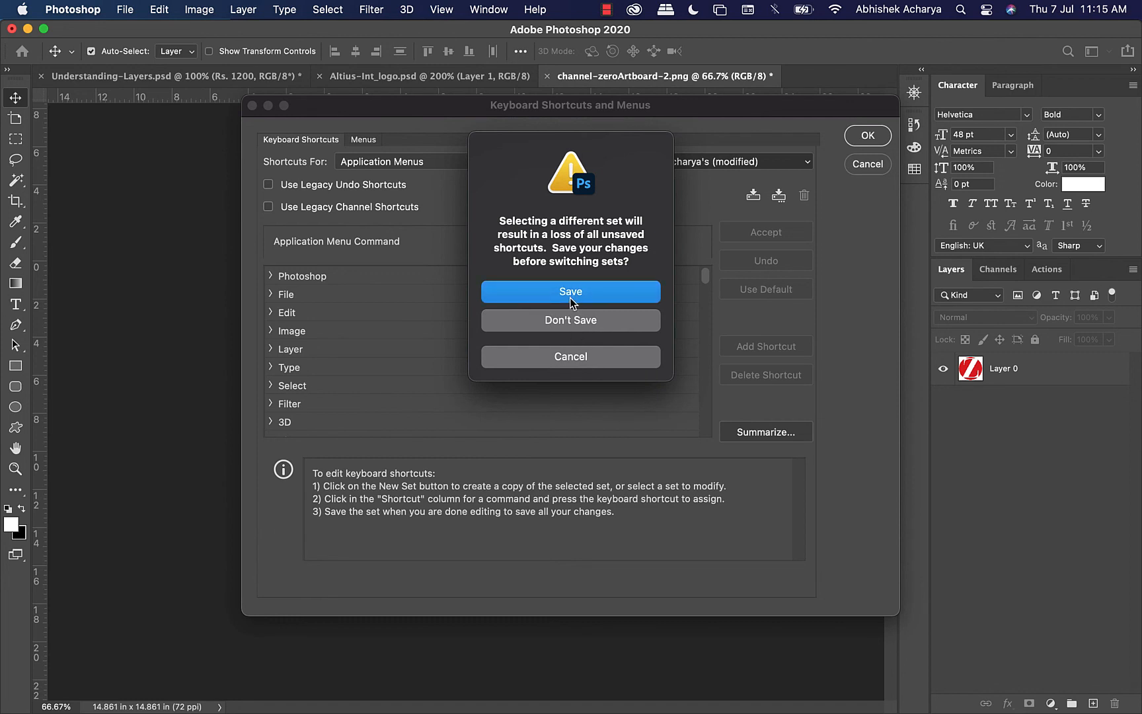
click(570, 297)
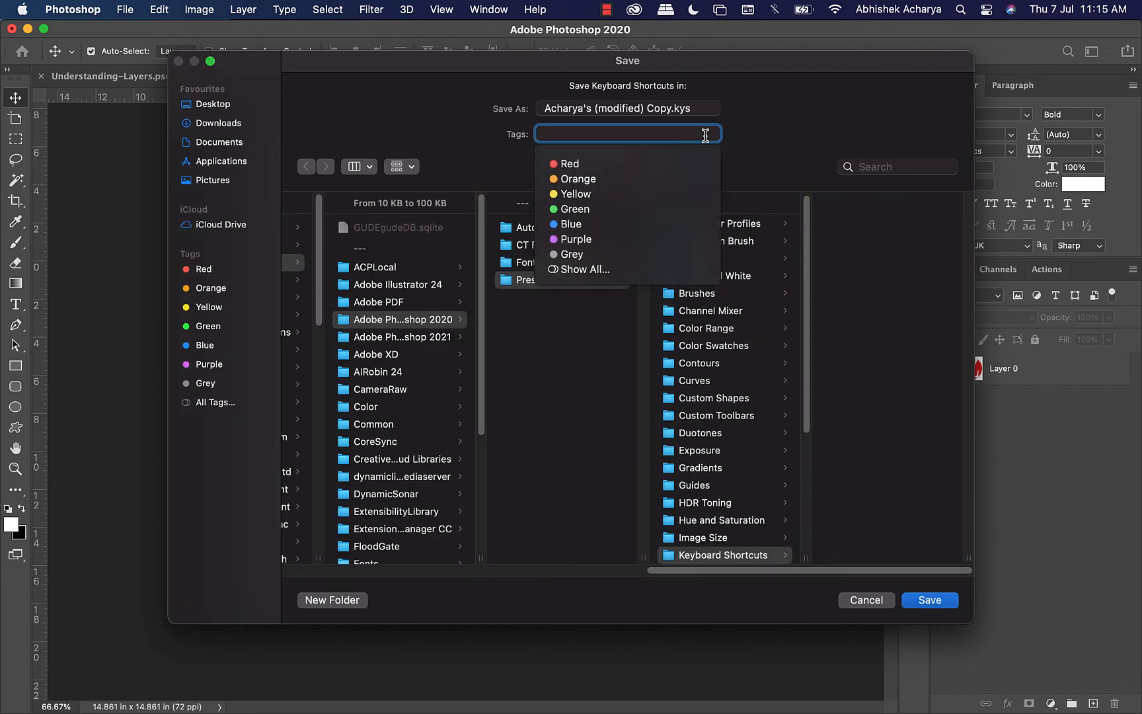
click(944, 606)
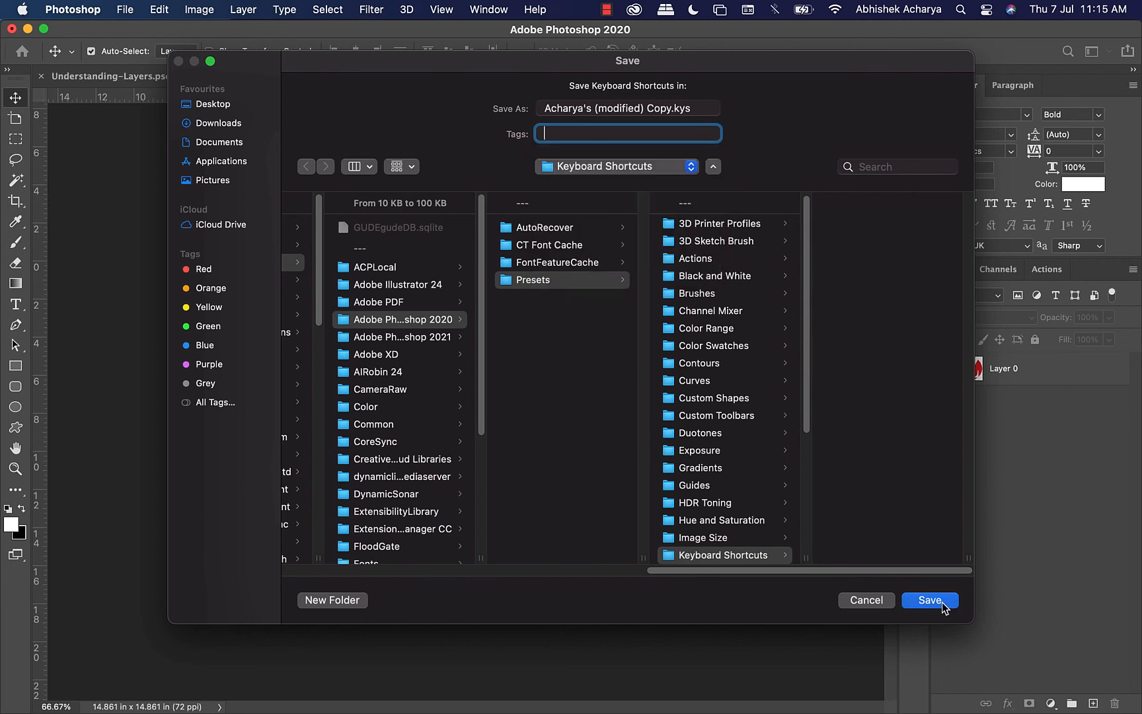
click(943, 602)
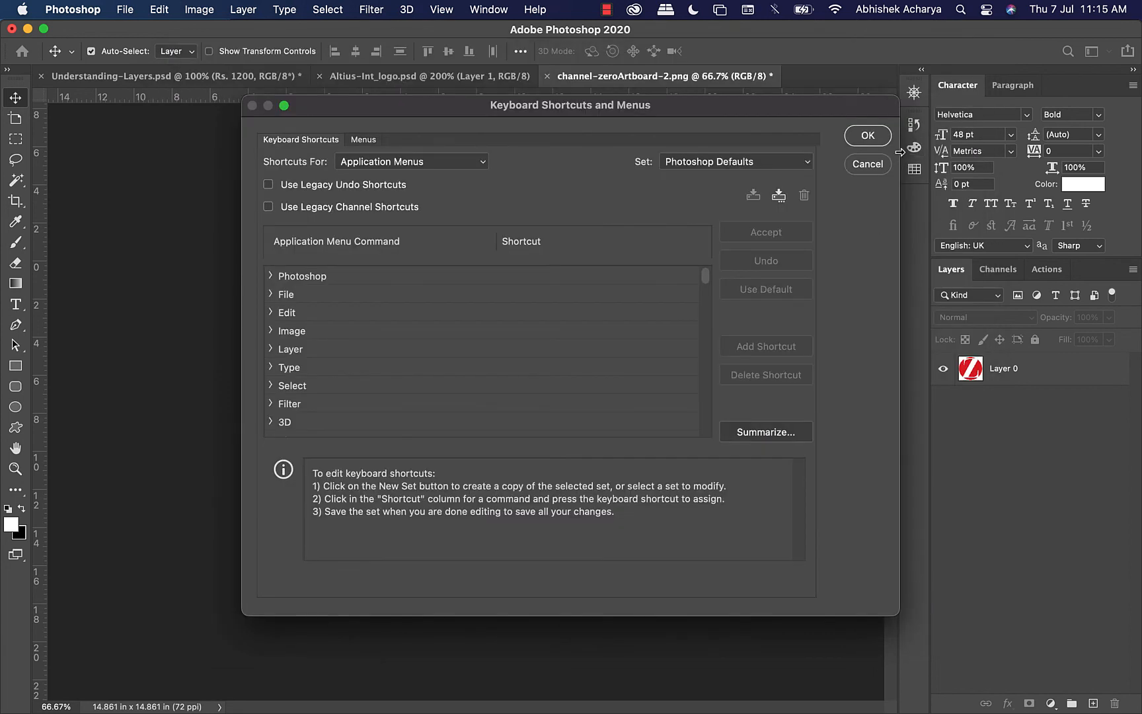
click(868, 136)
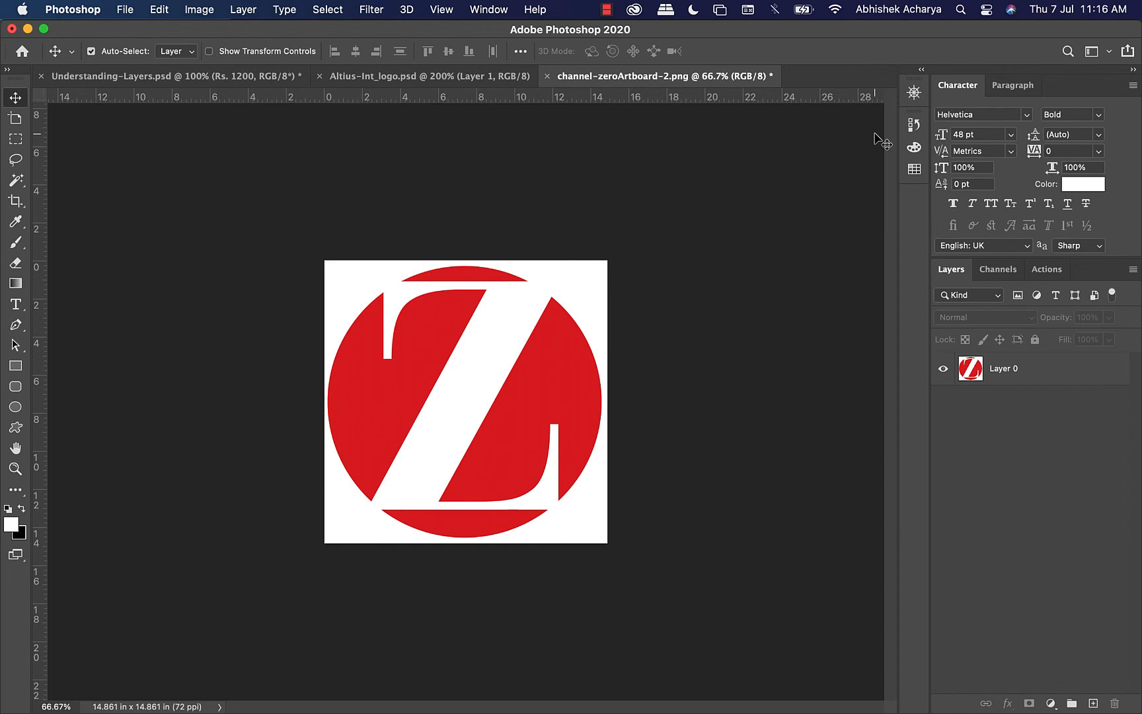
Step: Arrange the documents 2-up Vertical with Understanding-Layers.psd active, and move Altius-Int_logo.psd into the same pane as channel-zeroArtboard-2.png
click(120, 77)
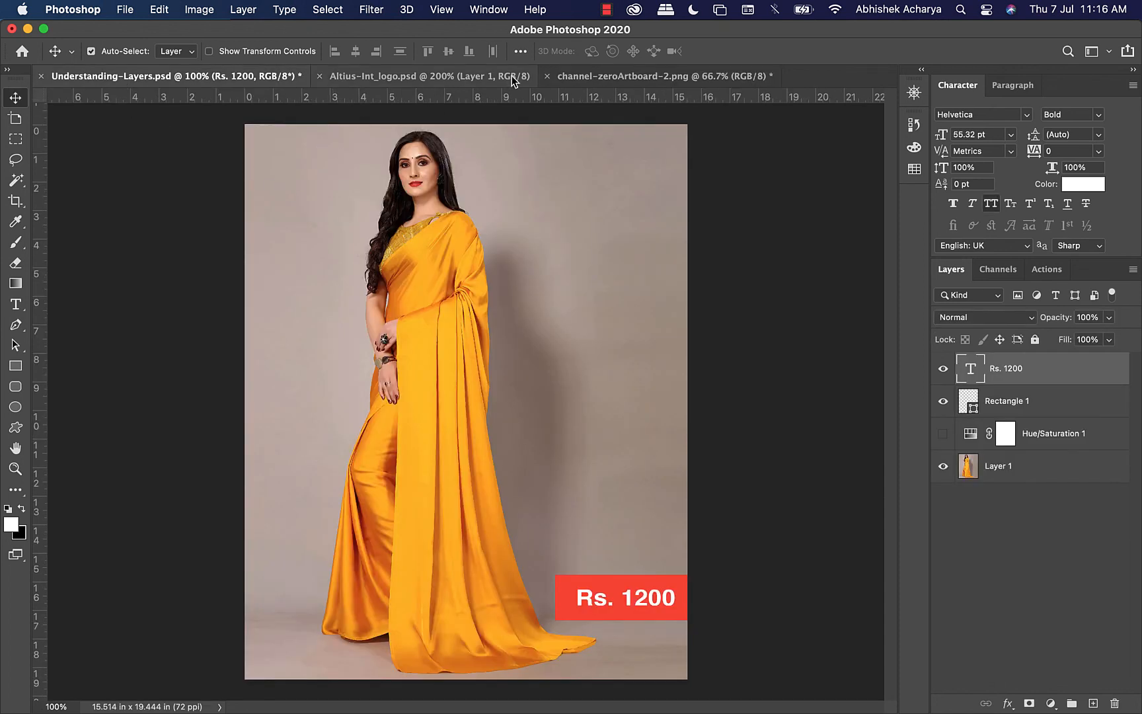
click(486, 10)
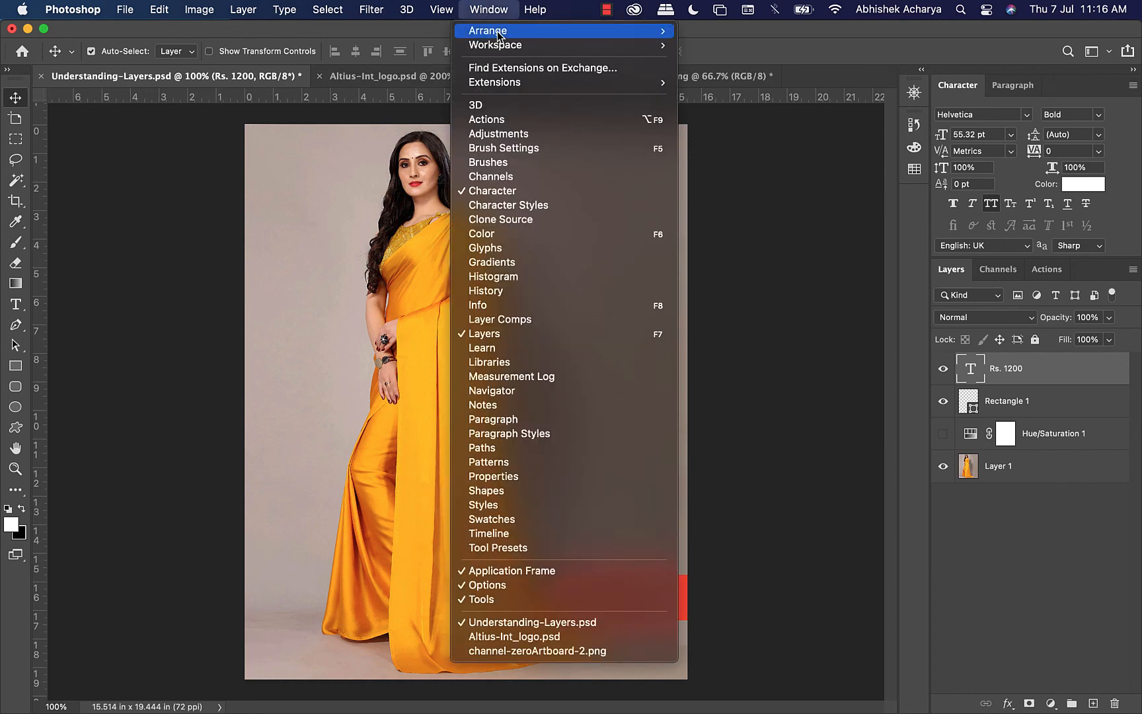
mouse_move(522, 31)
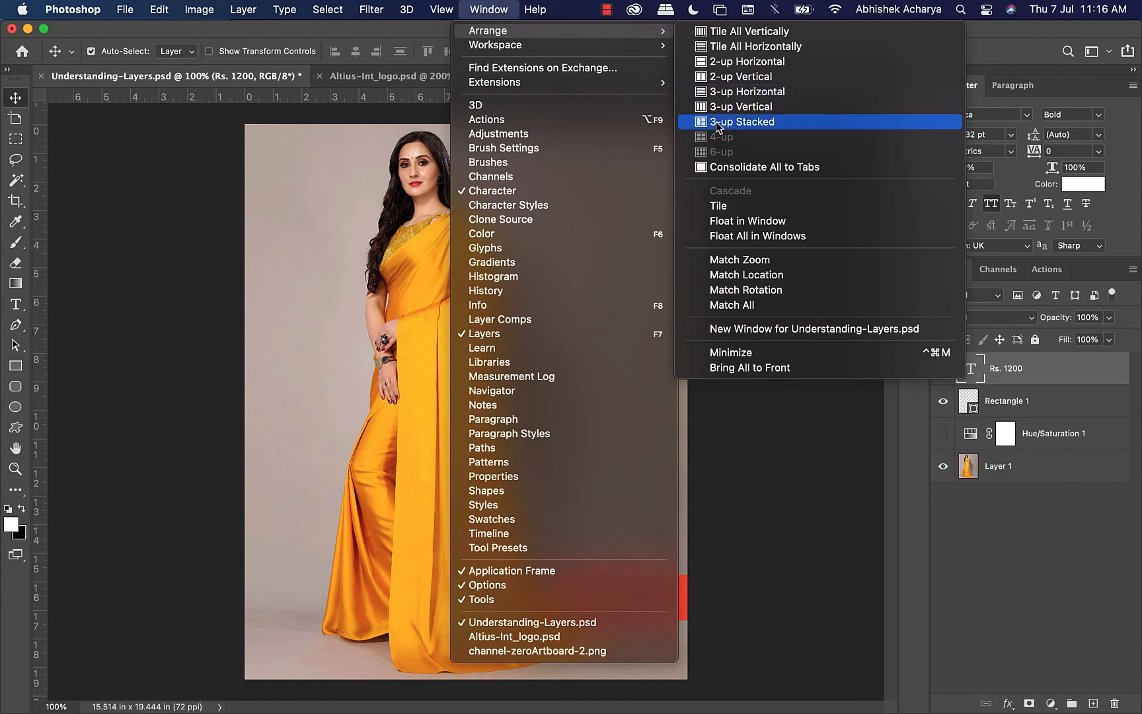
click(736, 77)
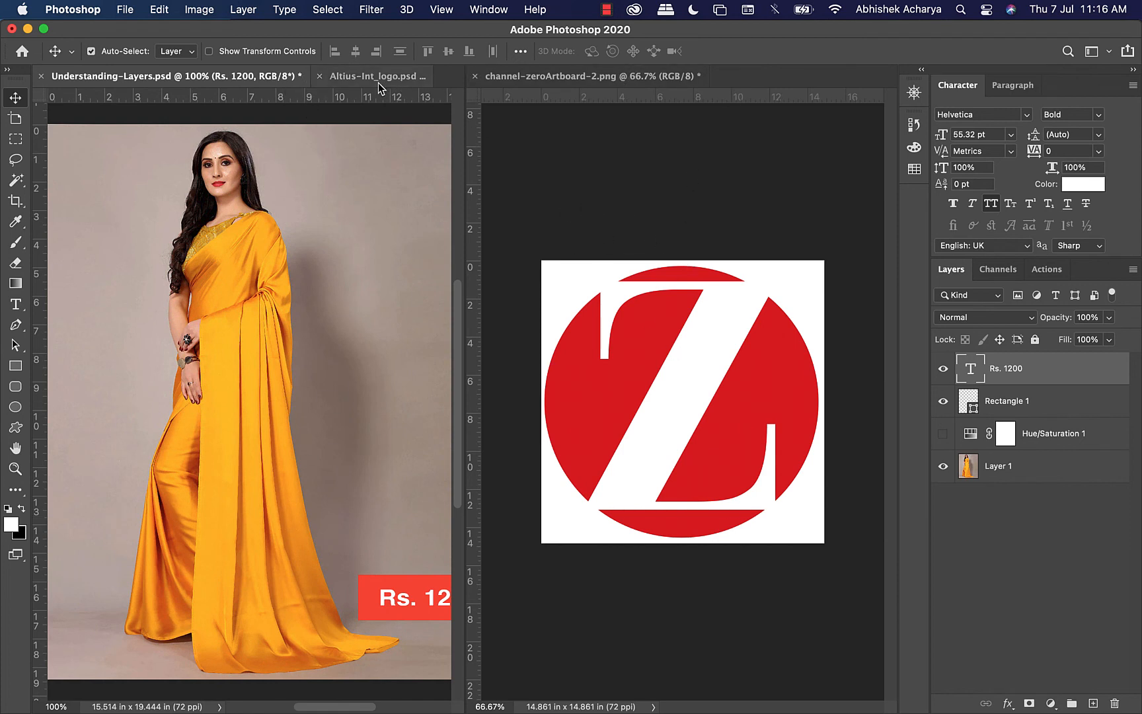
drag(378, 83, 731, 85)
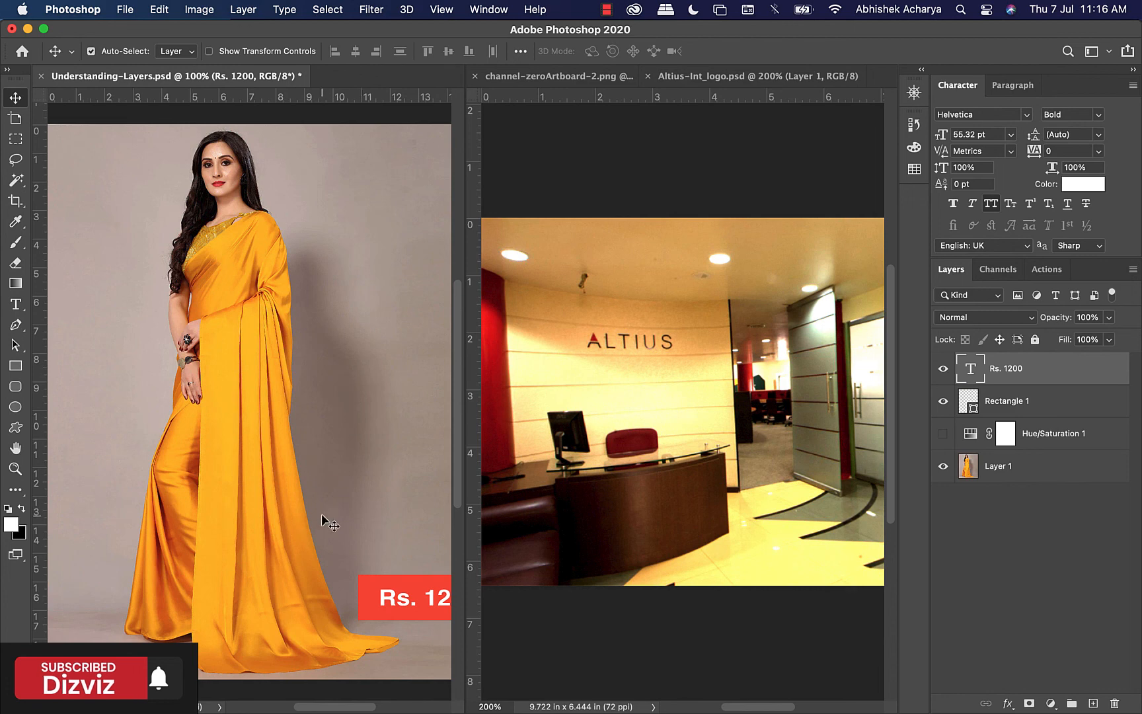
Step: Zoom Understanding-Layers.psd out to 66.7% and Altius-Int_logo.psd out to 100% so each image fits its pane
key(super)
key(super+minus)
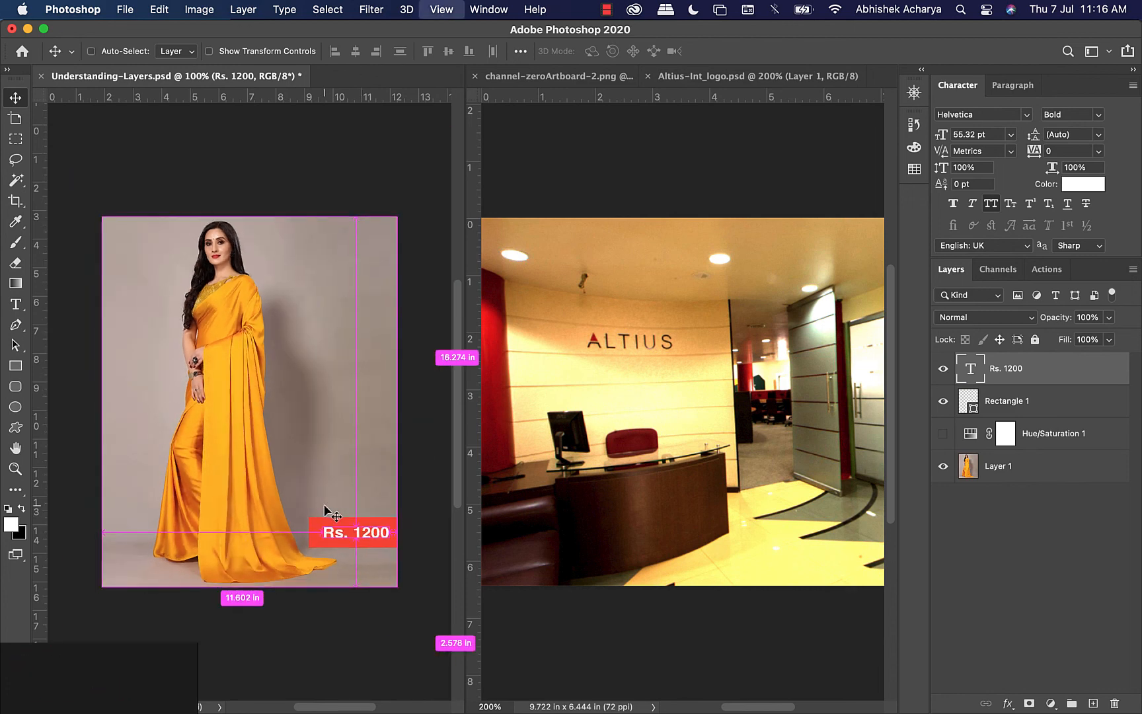
click(743, 428)
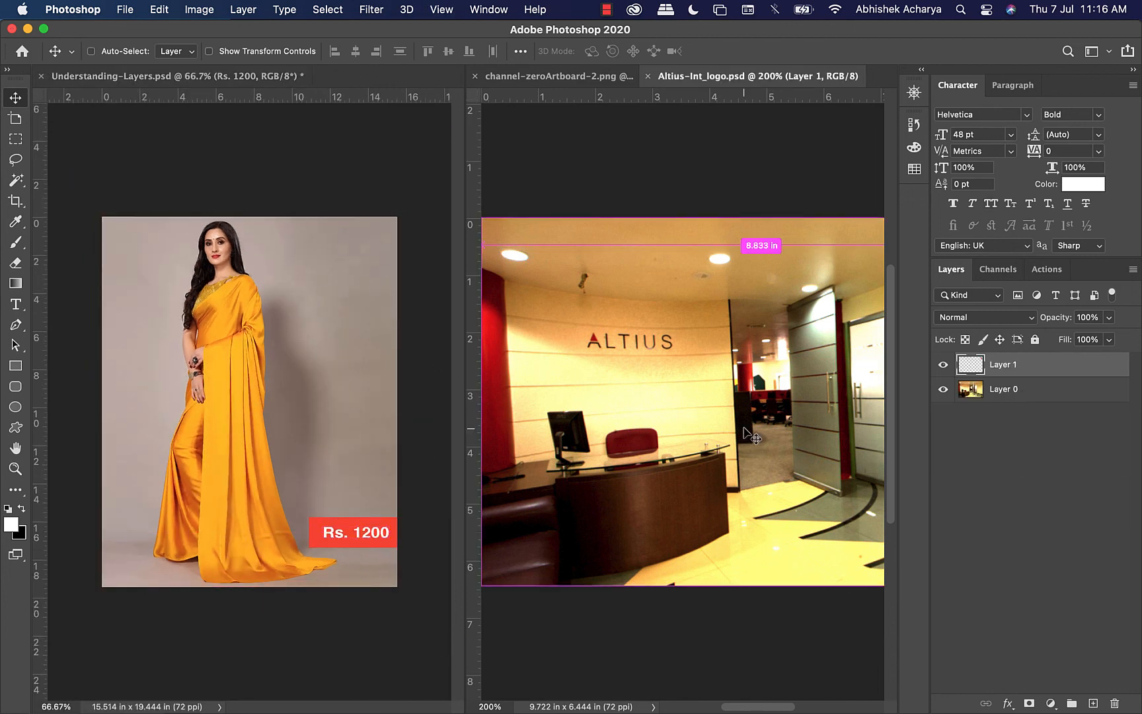
key(super+minus)
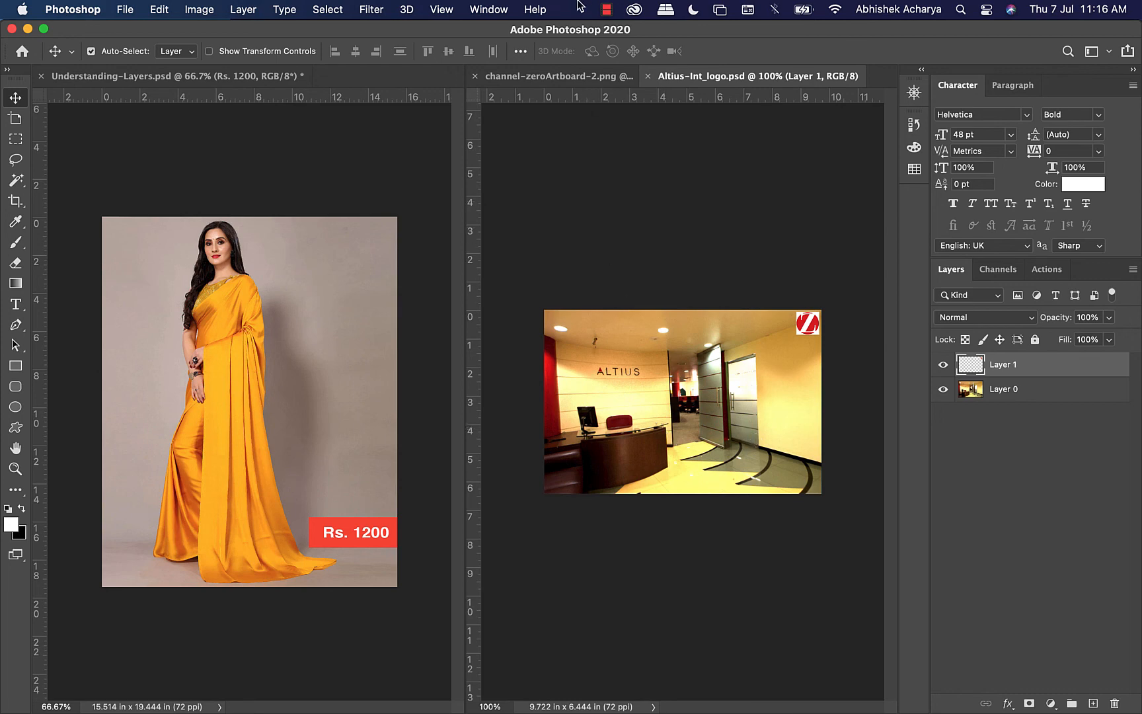
Step: Consolidate all open document windows back into tabs
click(489, 13)
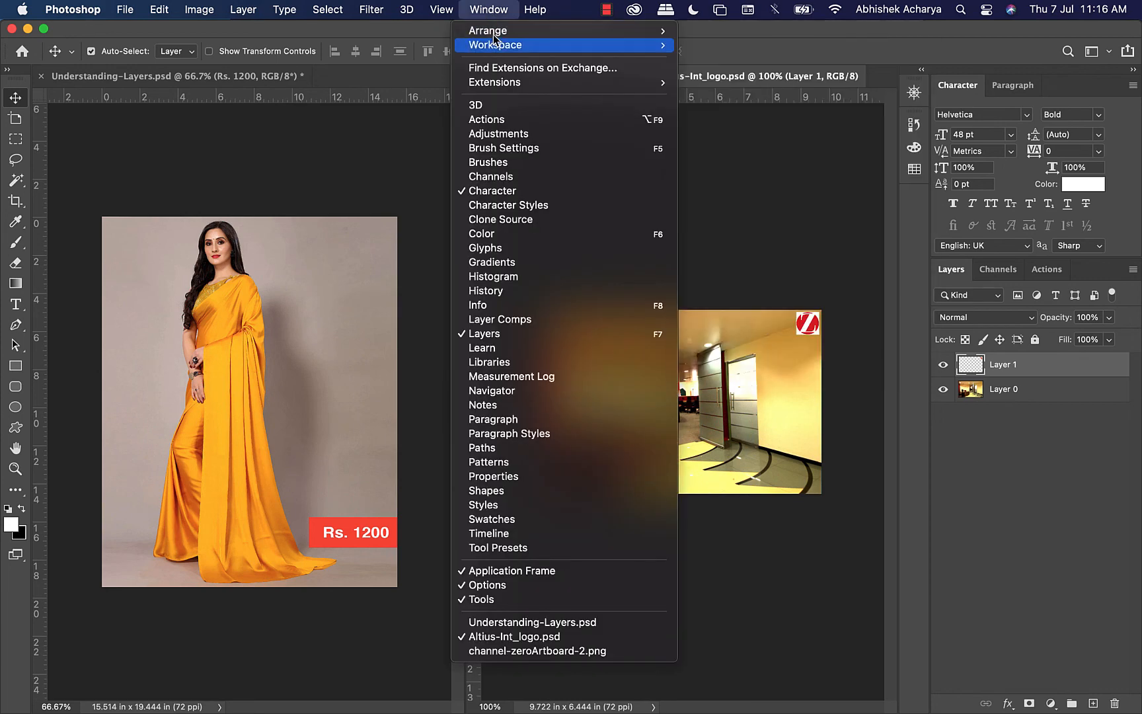
click(371, 9)
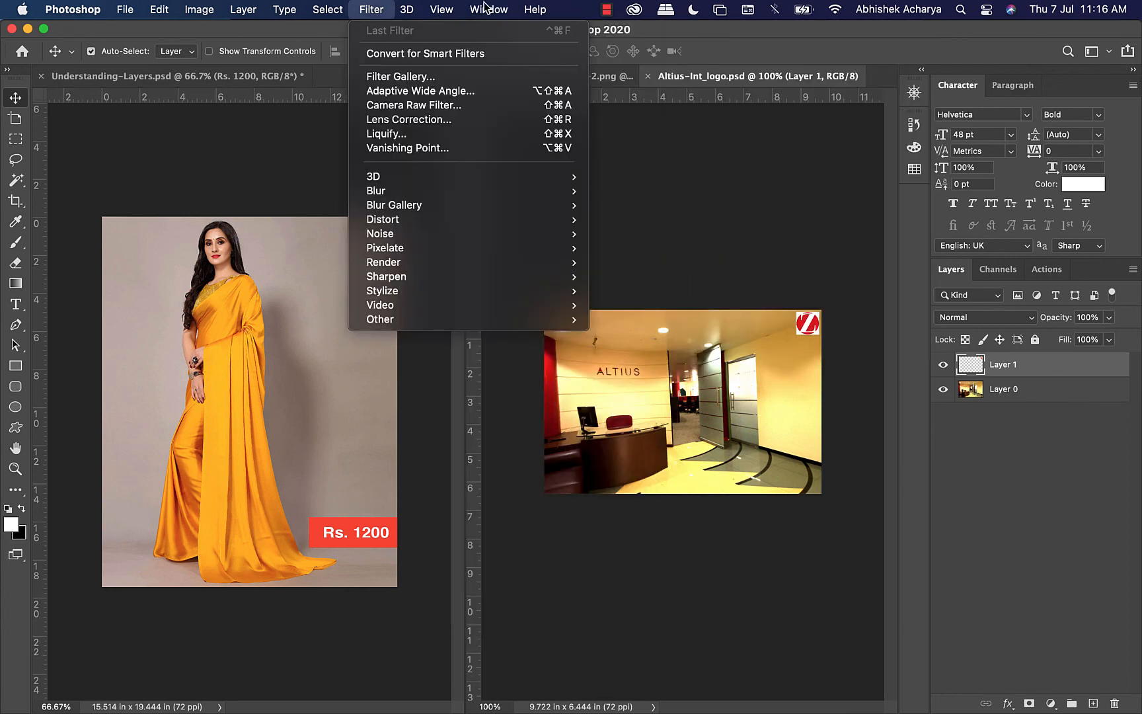
mouse_move(486, 10)
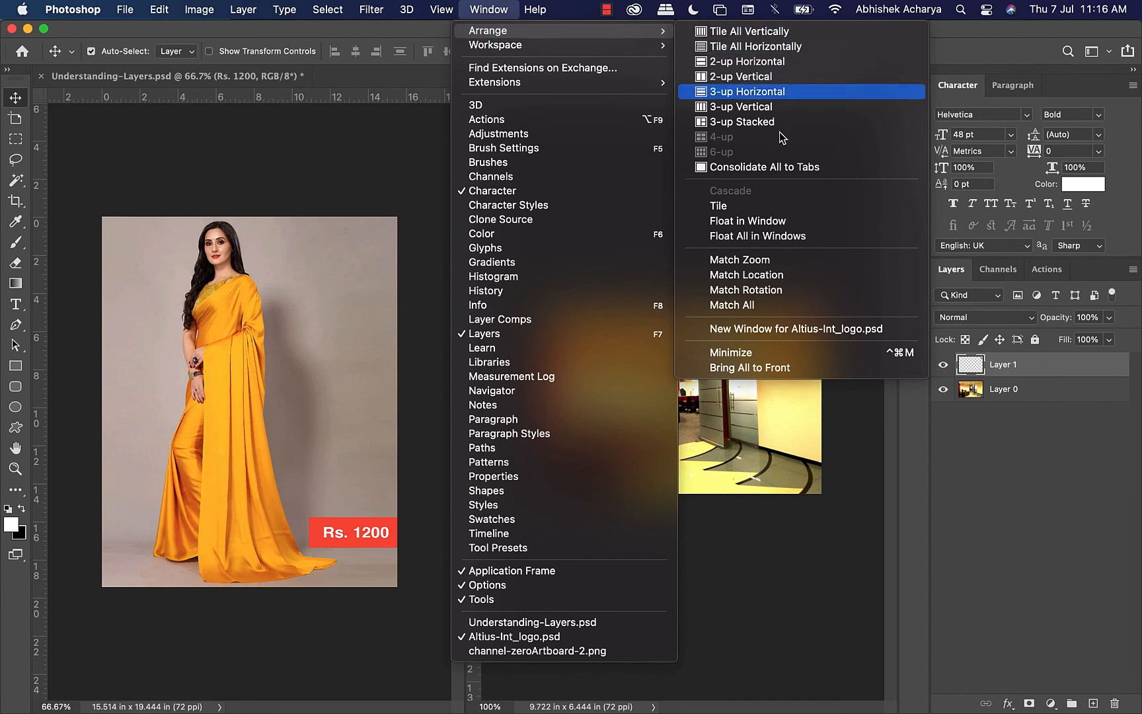
click(758, 170)
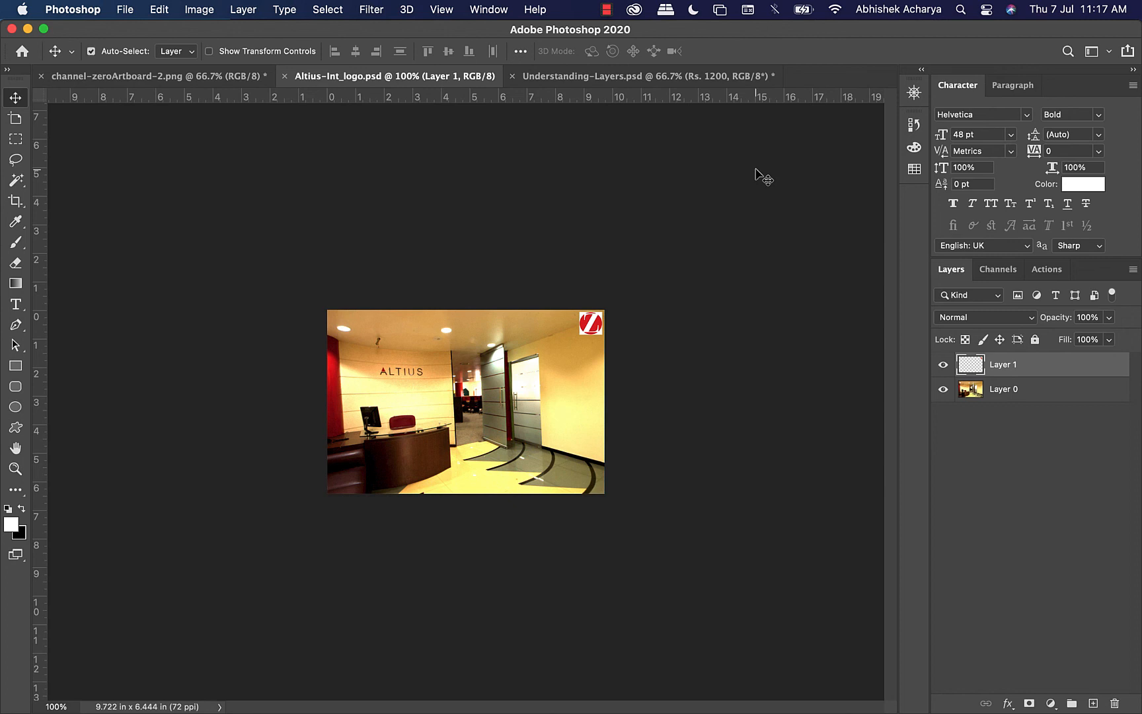
Step: Switch to Chrome to view the Google Meet call of the Photoshop class
mouse_move(329, 704)
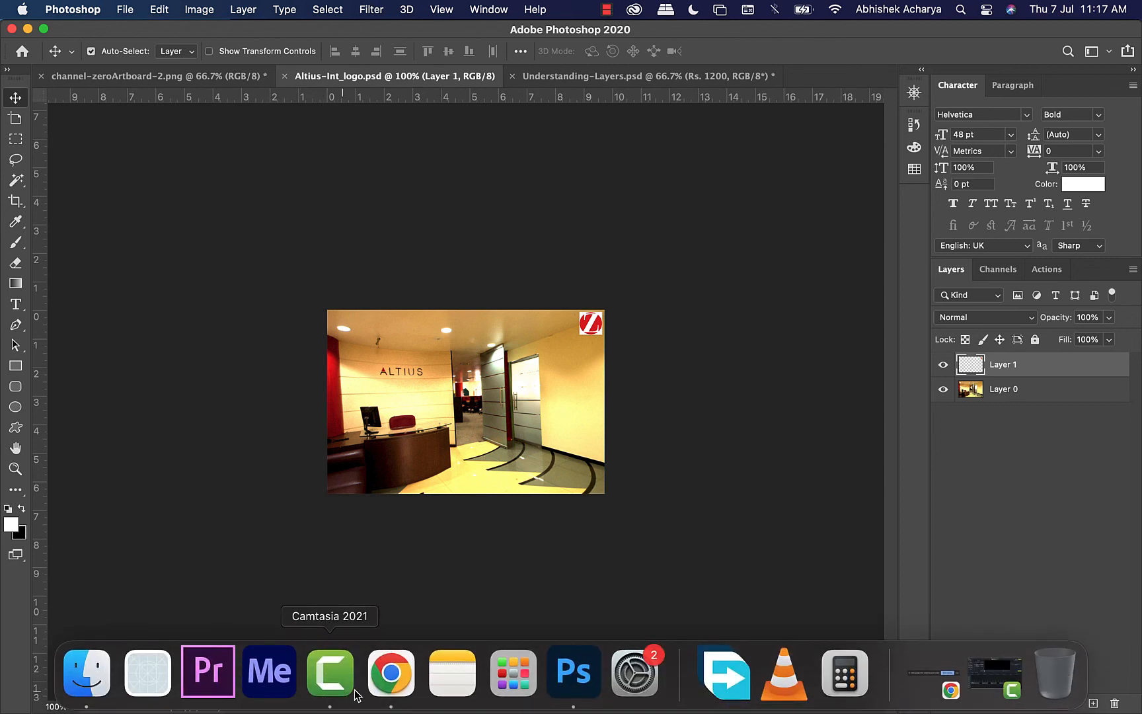
click(391, 673)
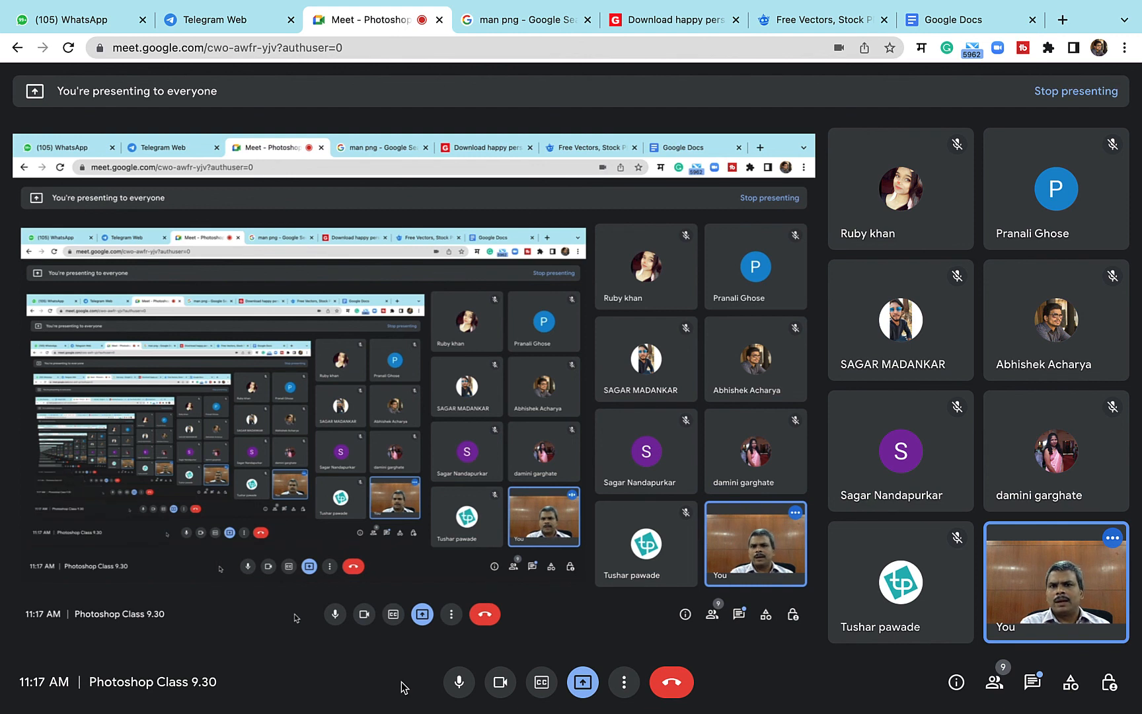
mouse_move(457, 711)
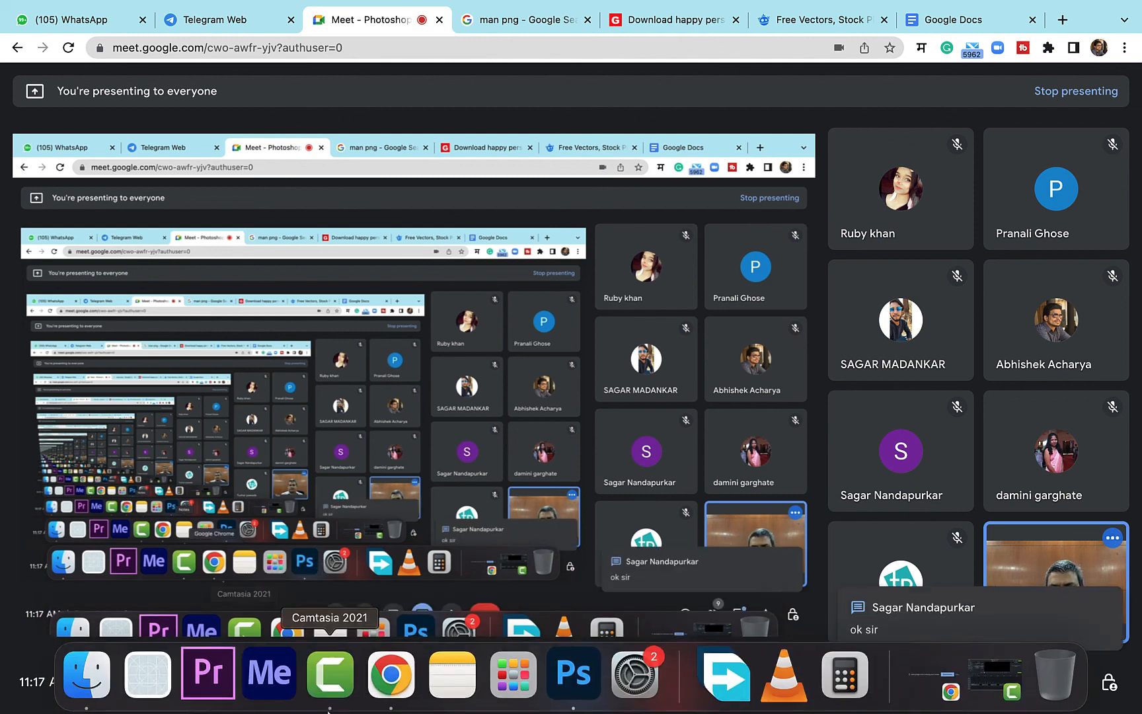
click(350, 690)
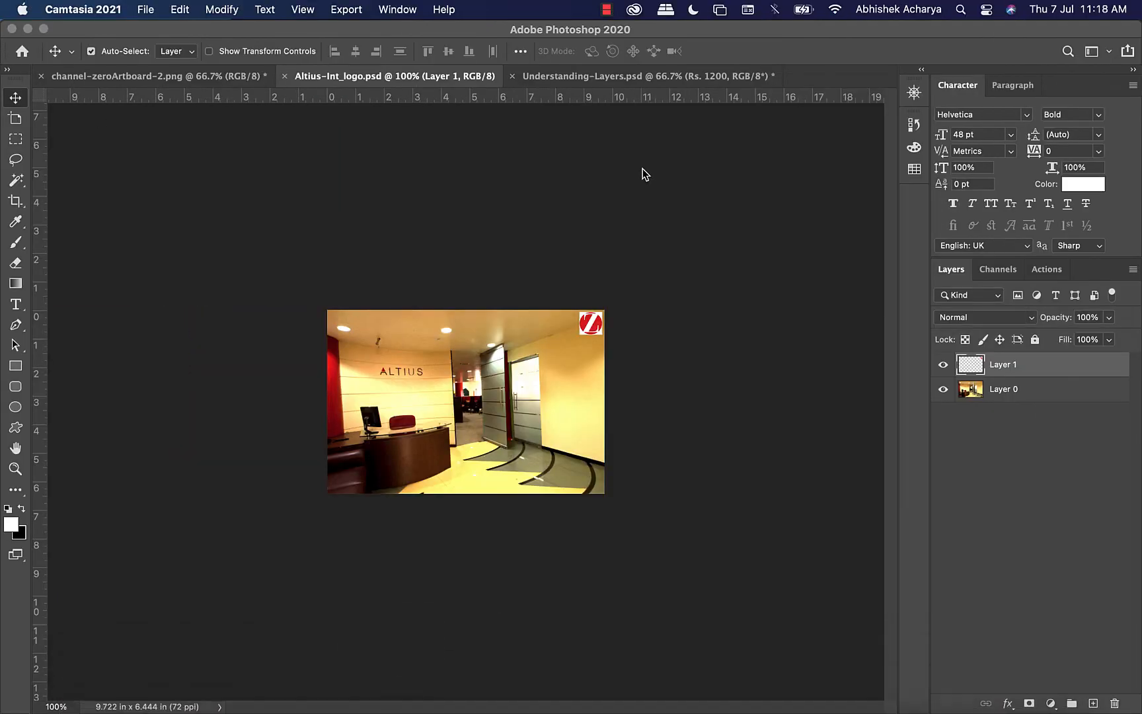
click(607, 10)
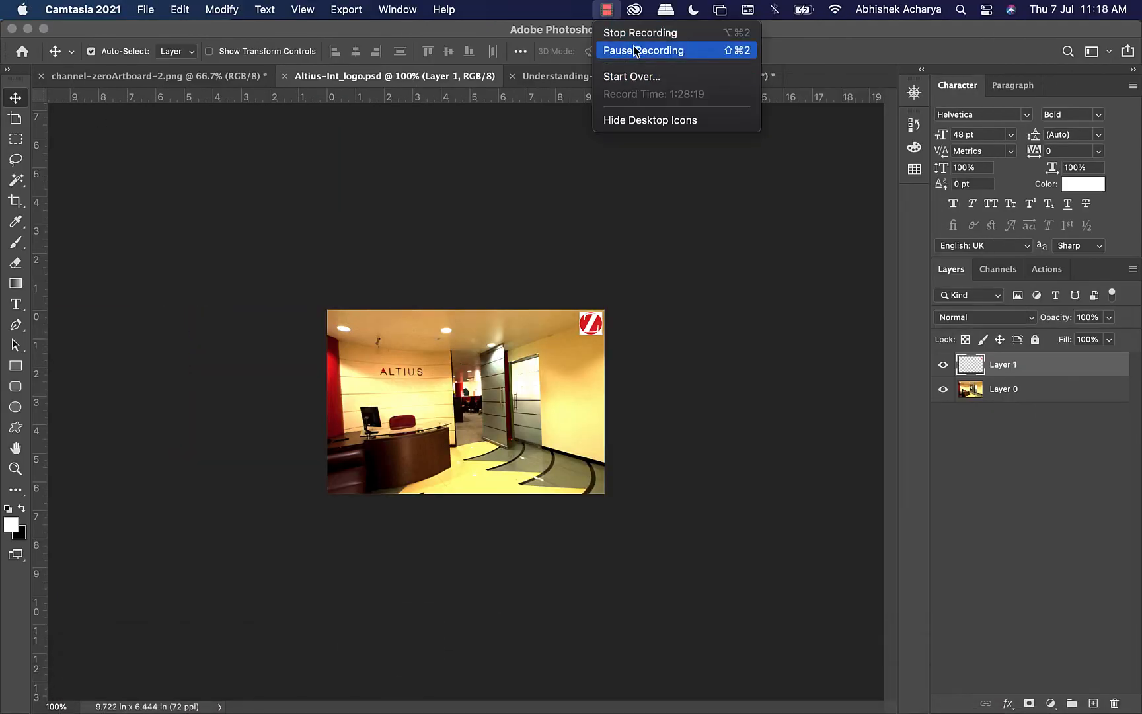
click(634, 31)
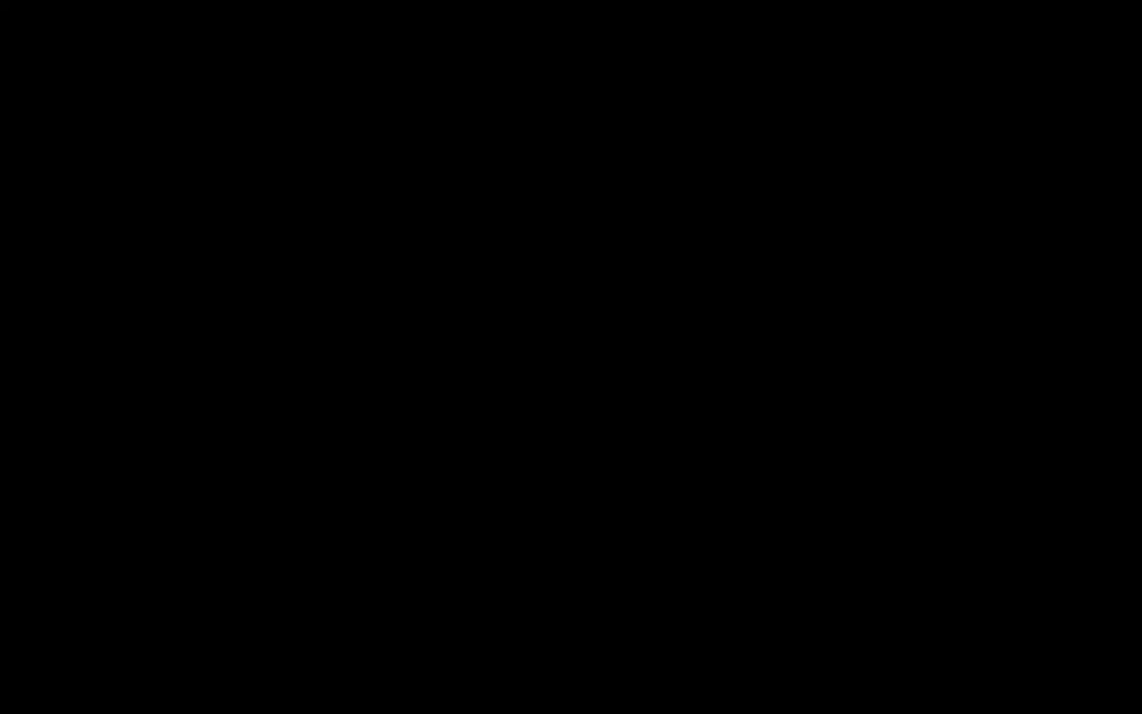